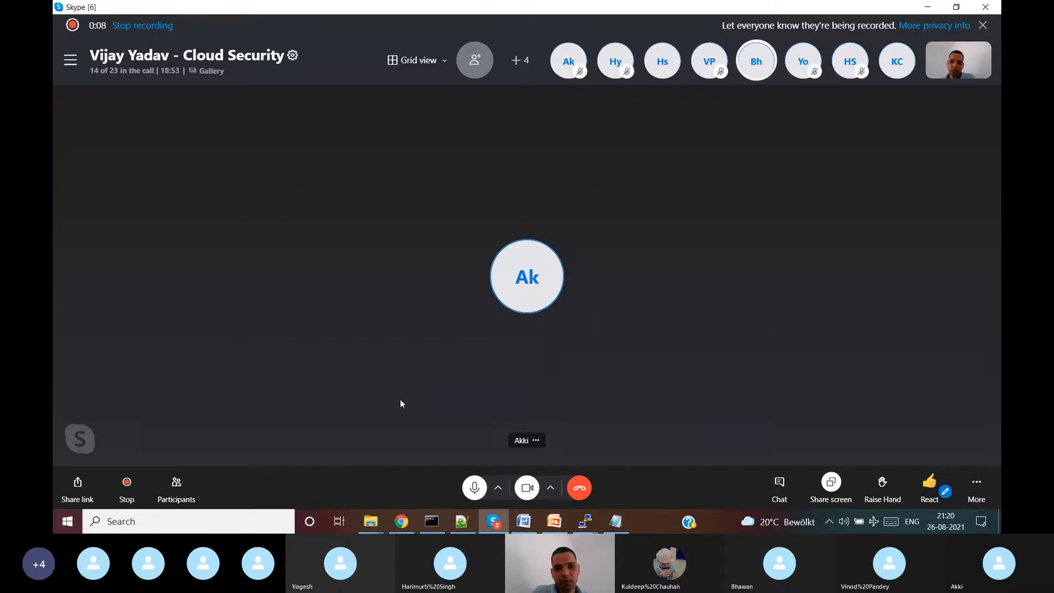
{"action": "left_click", "coordinate": [402, 521]}
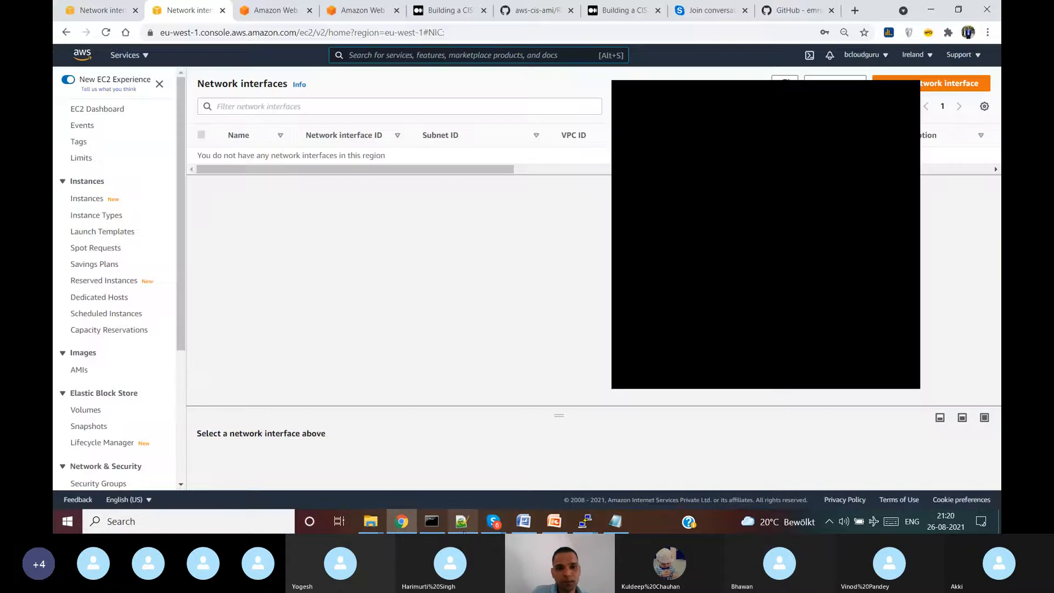
{"action": "left_click", "coordinate": [913, 94]}
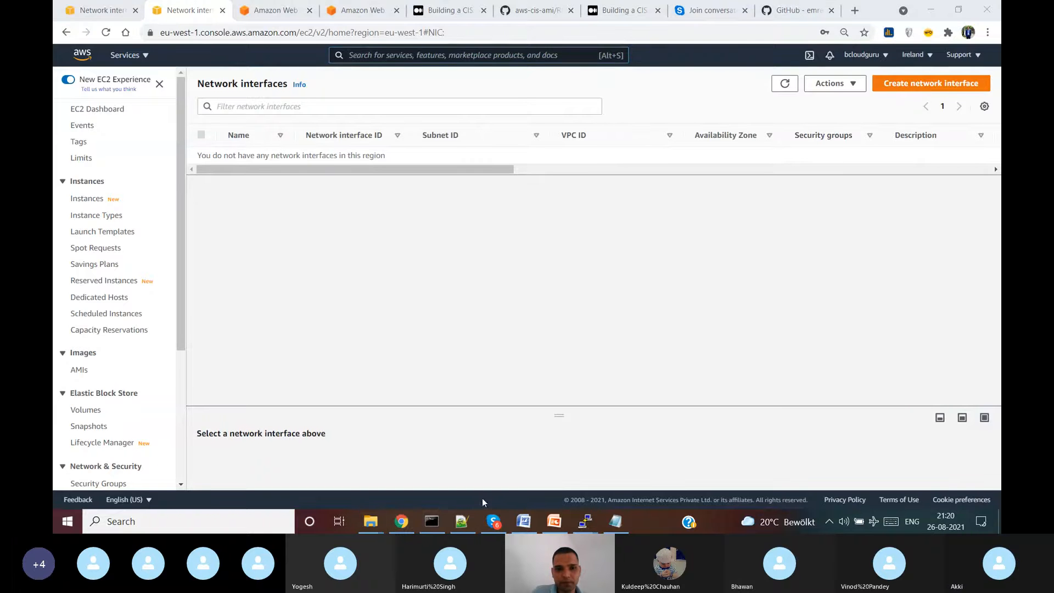
{"action": "left_click", "coordinate": [431, 521]}
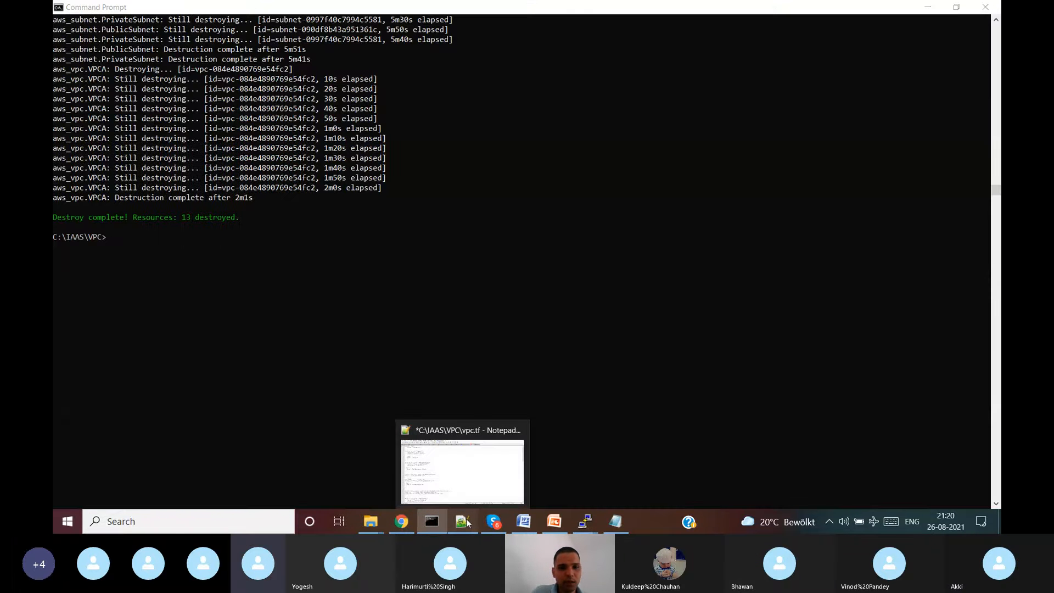
{"action": "left_click", "coordinate": [466, 519]}
{"action": "scroll", "coordinate": [347, 187], "scroll_direction": "down", "scroll_amount": 20}
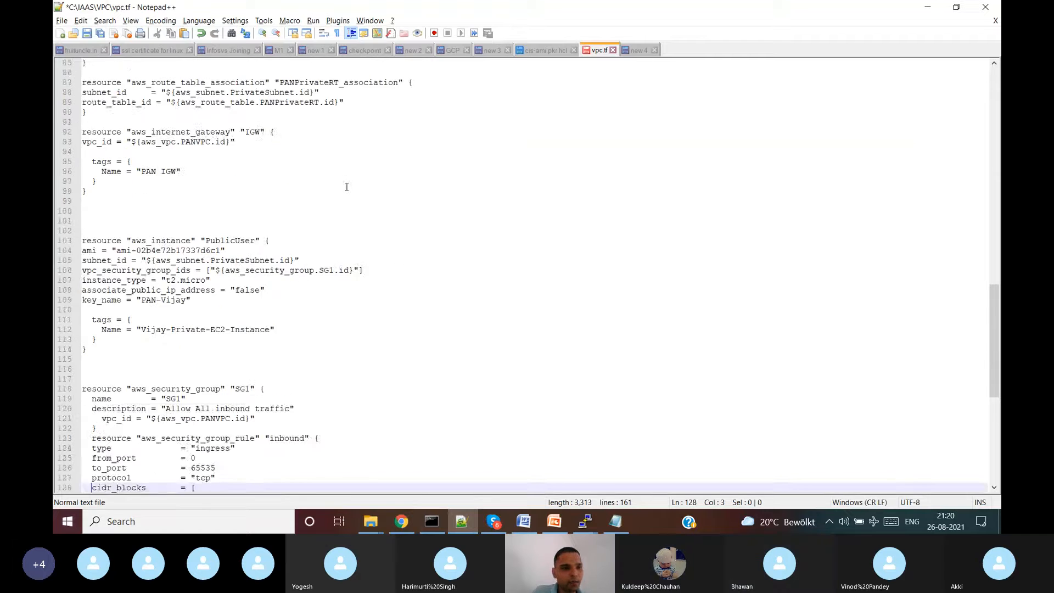
{"action": "scroll", "coordinate": [347, 187], "scroll_direction": "down", "scroll_amount": 5}
{"action": "scroll", "coordinate": [340, 193], "scroll_direction": "up", "scroll_amount": 20}
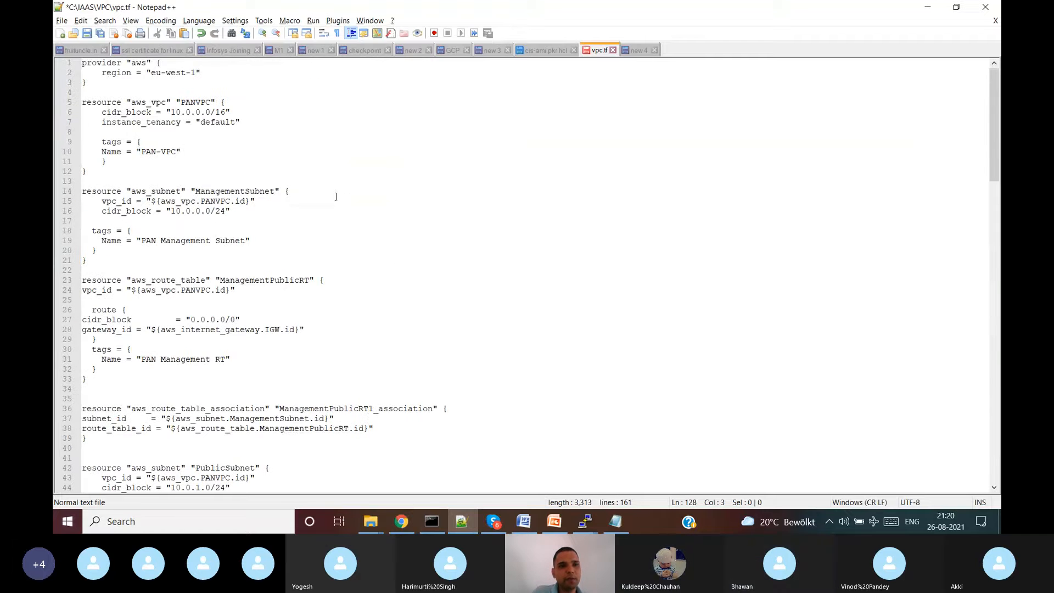
{"action": "left_click_drag", "start_coordinate": [146, 73], "coordinate": [191, 419]}
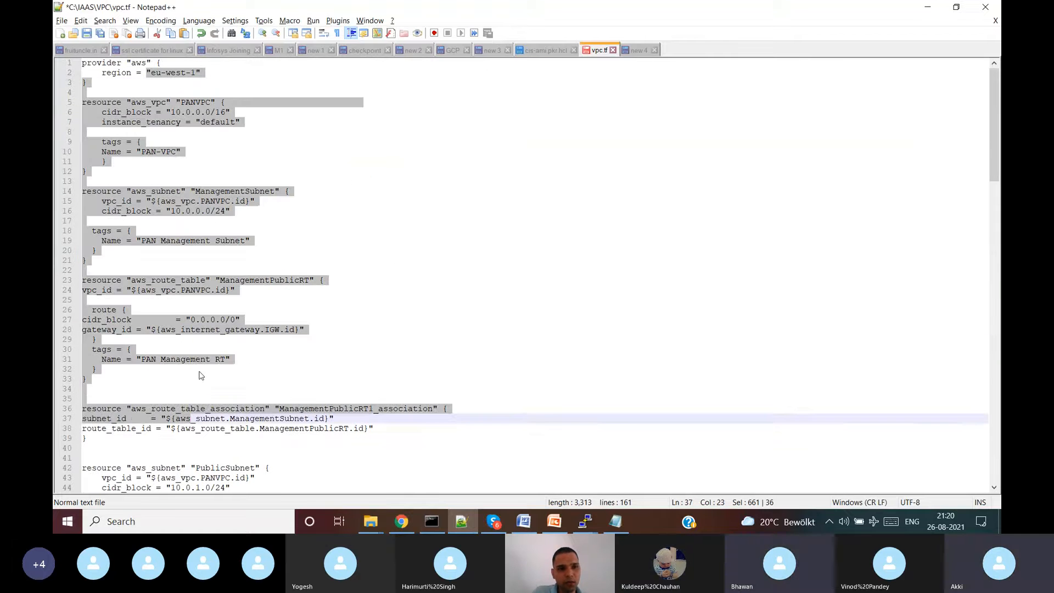
{"action": "scroll", "coordinate": [200, 375], "scroll_direction": "down", "scroll_amount": 8}
{"action": "left_click", "coordinate": [222, 222]}
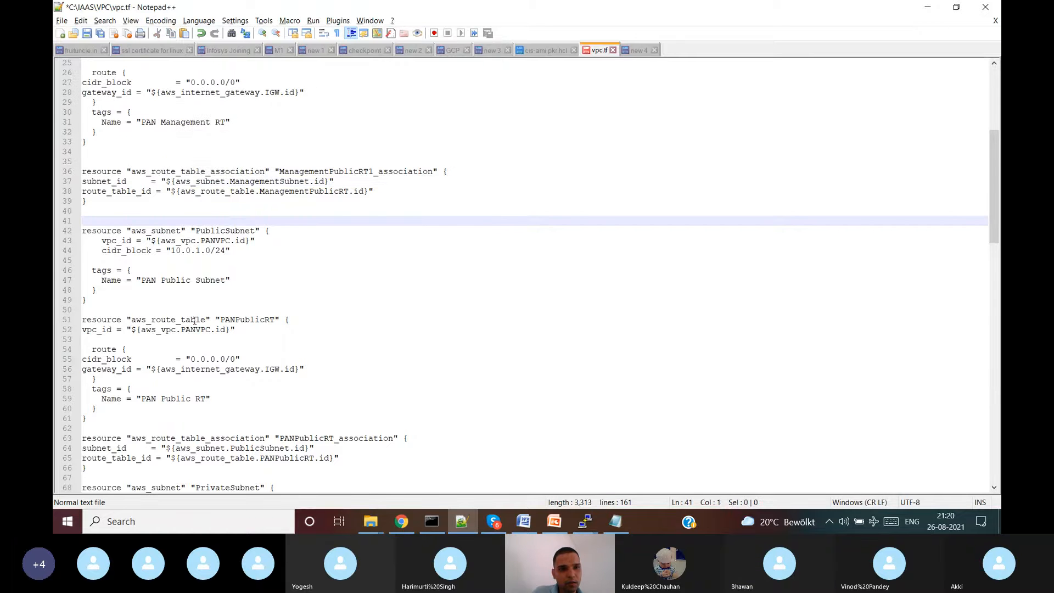
{"action": "scroll", "coordinate": [222, 222], "scroll_direction": "down", "scroll_amount": 4}
{"action": "left_click", "coordinate": [157, 302]}
{"action": "scroll", "coordinate": [156, 302], "scroll_direction": "down", "scroll_amount": 4}
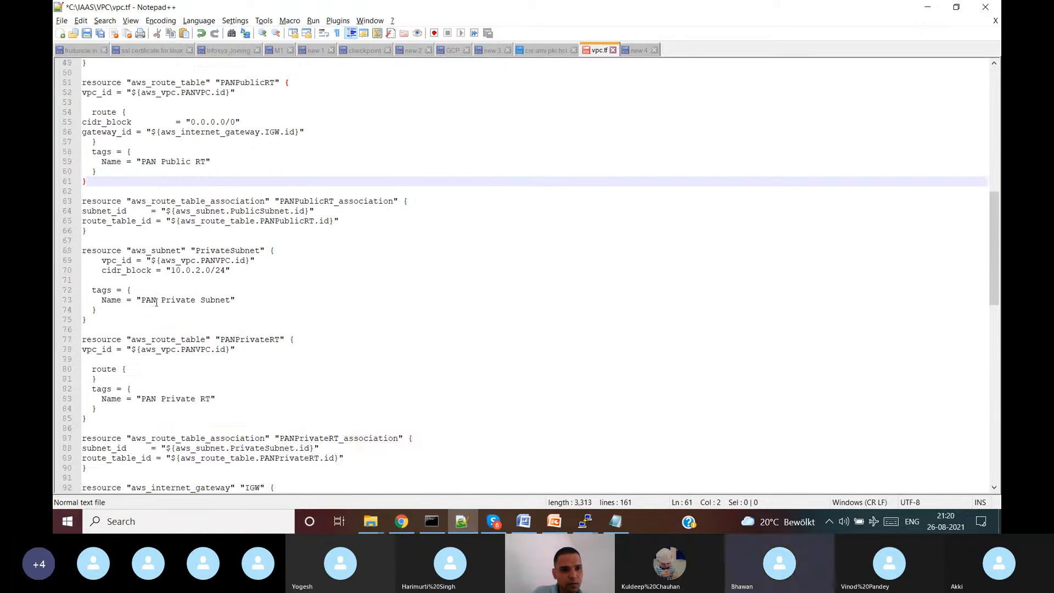
{"action": "scroll", "coordinate": [157, 302], "scroll_direction": "down", "scroll_amount": 4}
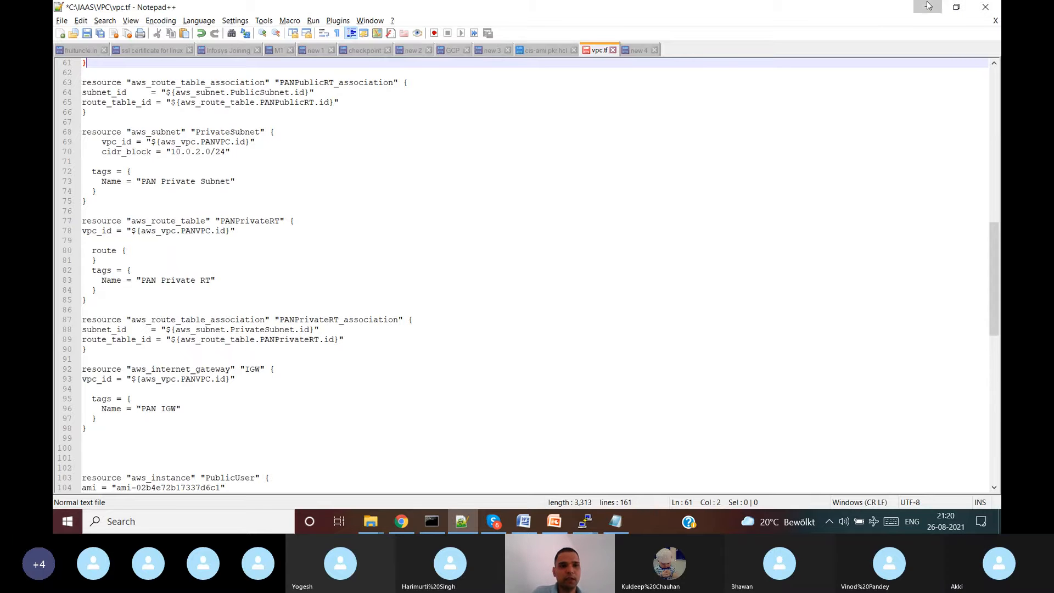
{"action": "left_click", "coordinate": [913, 17]}
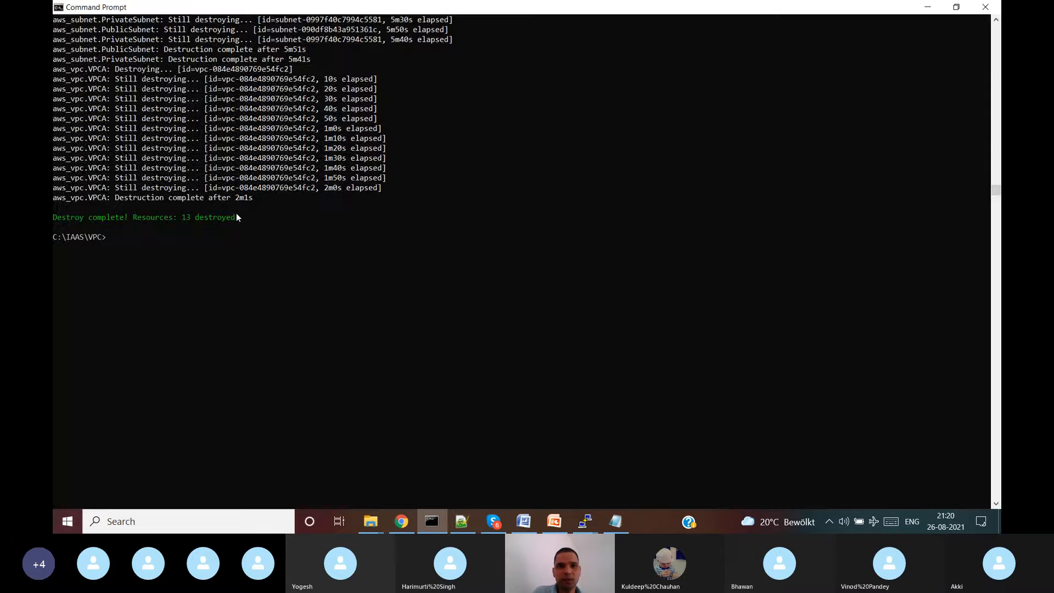
{"action": "left_click", "coordinate": [922, 9]}
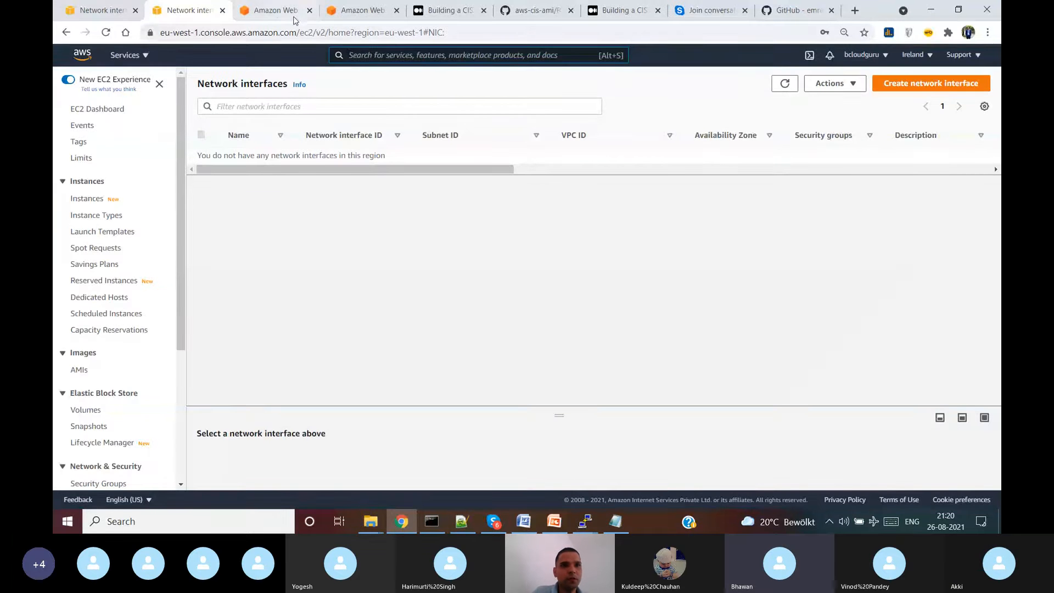
- Search the services for 'vpc' and open the VPC console in the Ireland region
{"action": "left_click", "coordinate": [275, 13]}
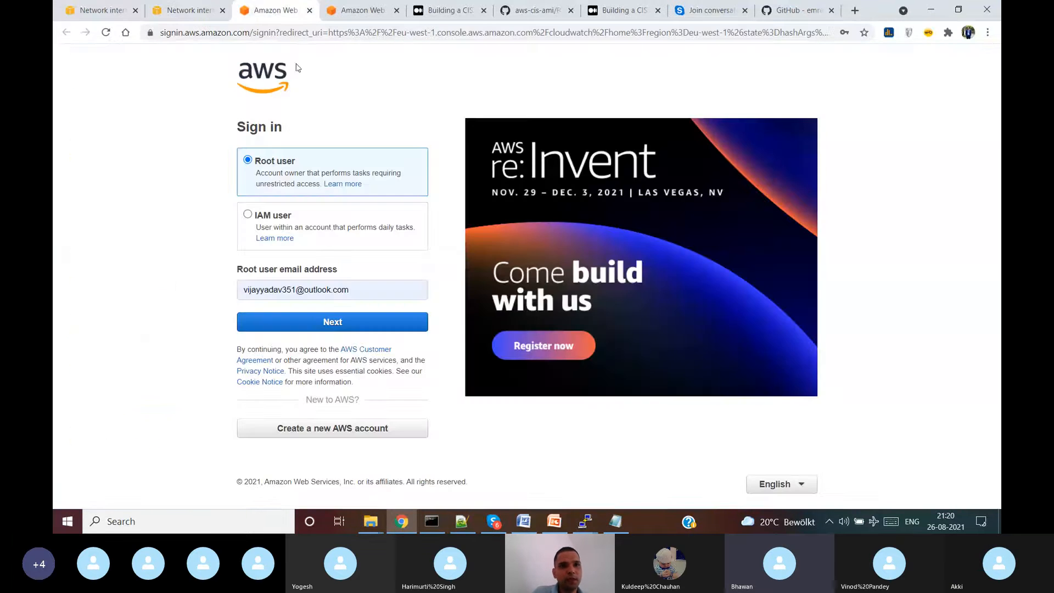
{"action": "left_click", "coordinate": [178, 14]}
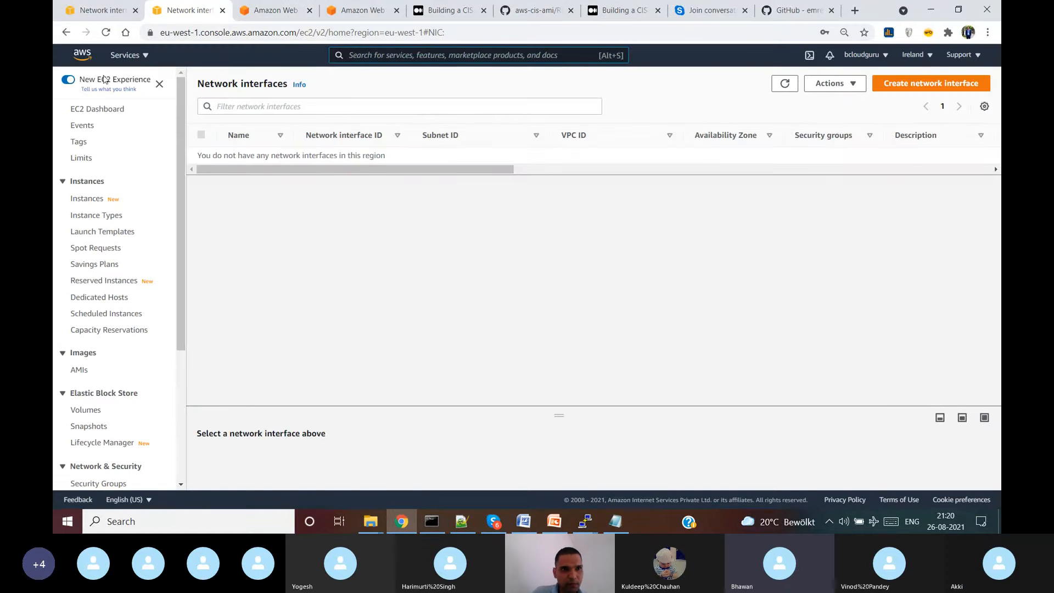
{"action": "left_click", "coordinate": [140, 57]}
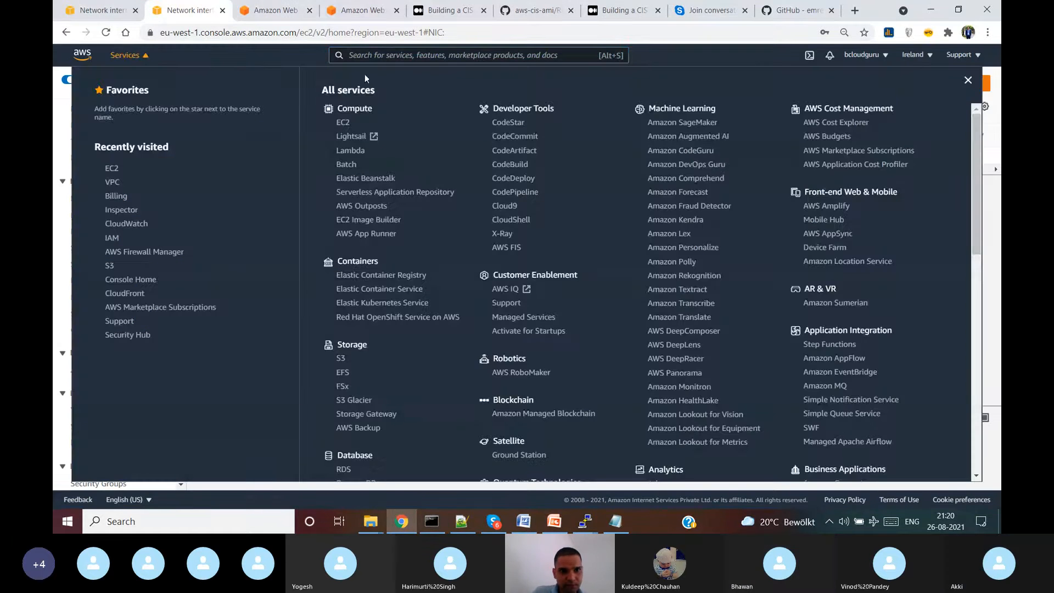
{"action": "left_click", "coordinate": [374, 55]}
{"action": "type", "text": "vpc"}
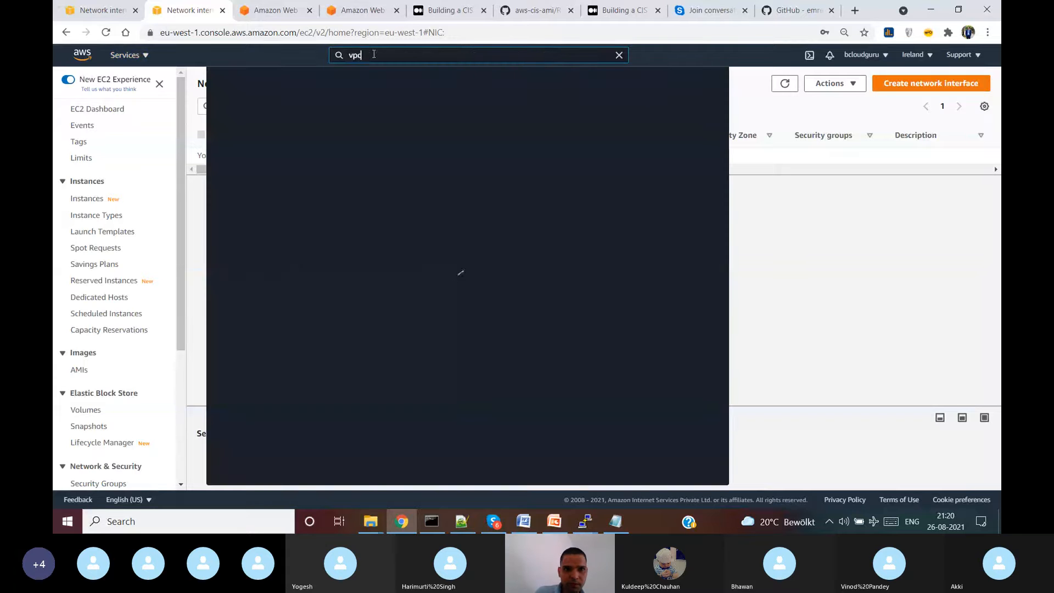
{"action": "left_click", "coordinate": [394, 145]}
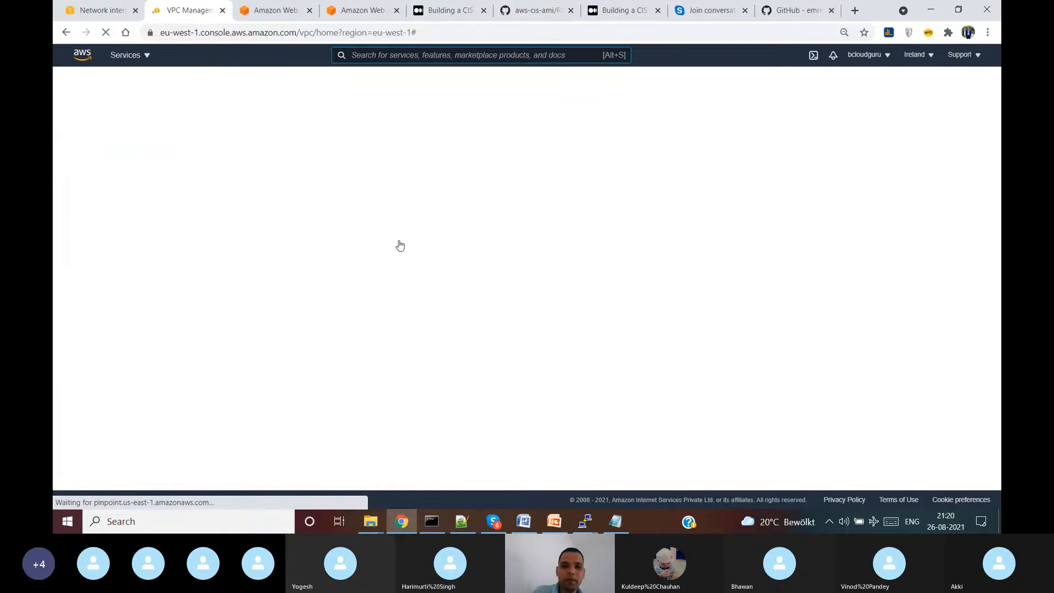
{"action": "left_click", "coordinate": [483, 528]}
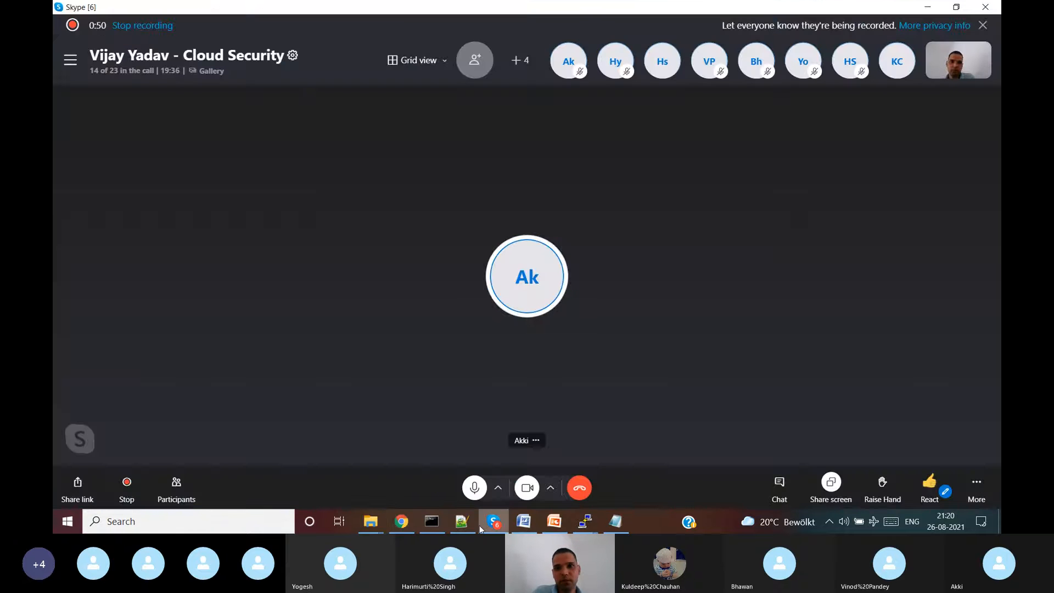
{"action": "left_click", "coordinate": [483, 528]}
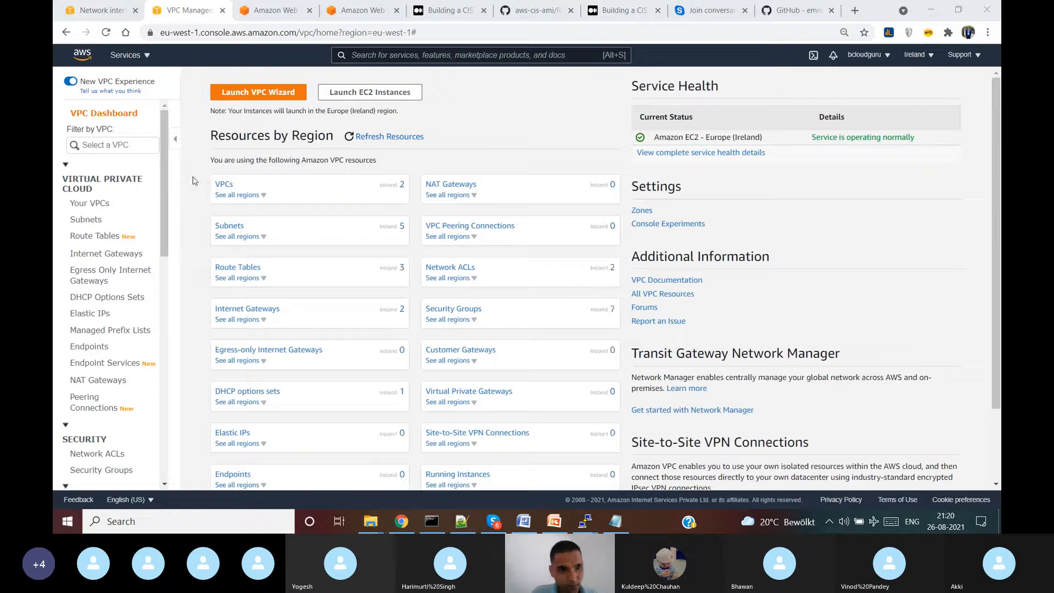
- Create Vijay-PAN-VPC with IPv4 CIDR block 10.0.0.0/16 from the Your VPCs list
{"action": "left_click", "coordinate": [86, 205]}
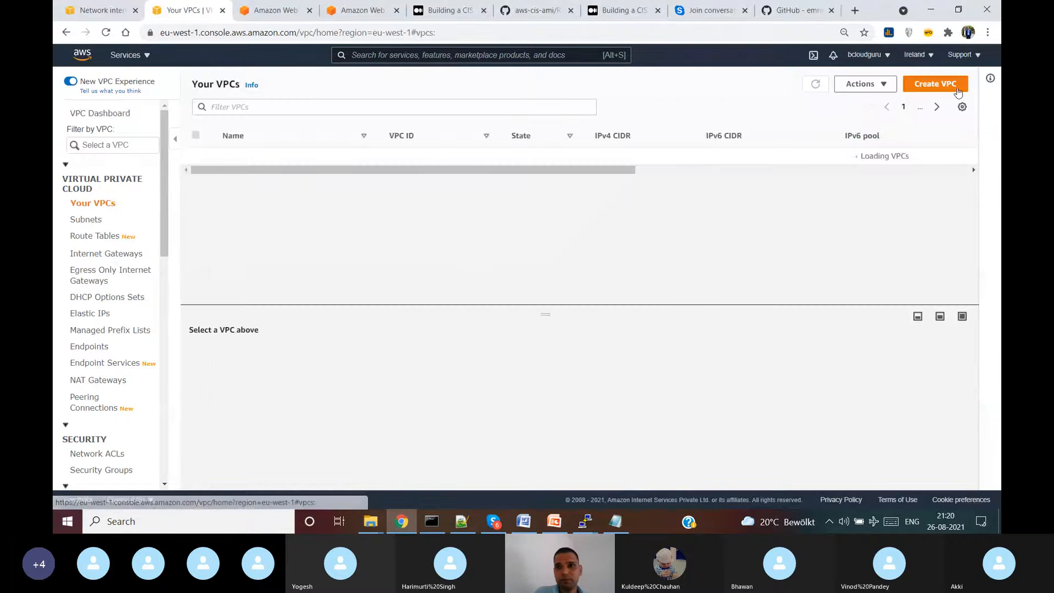
{"action": "left_click", "coordinate": [939, 86]}
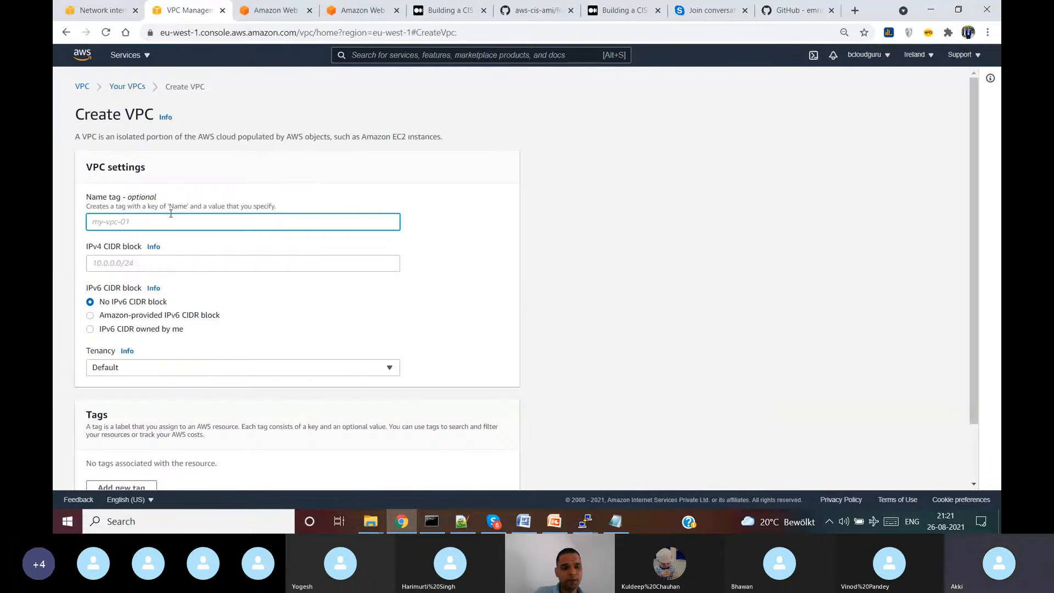
{"action": "type", "text": "PAN"}
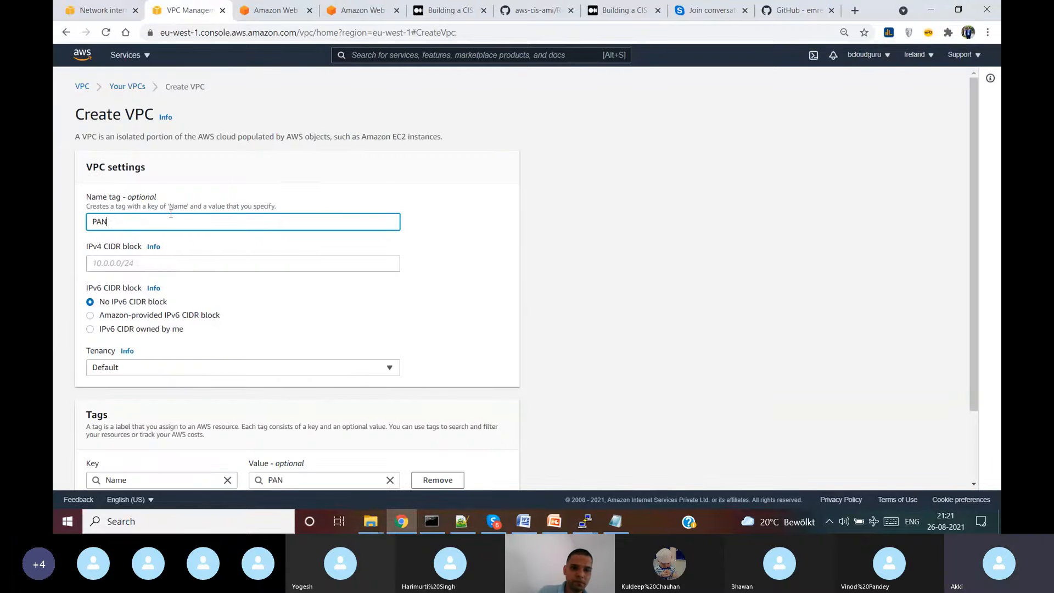
{"action": "key", "text": "BackSpace"}
{"action": "key", "text": "BackSpace"}
{"action": "key", "text": "BackSpace"}
{"action": "type", "text": "Vijay-"}
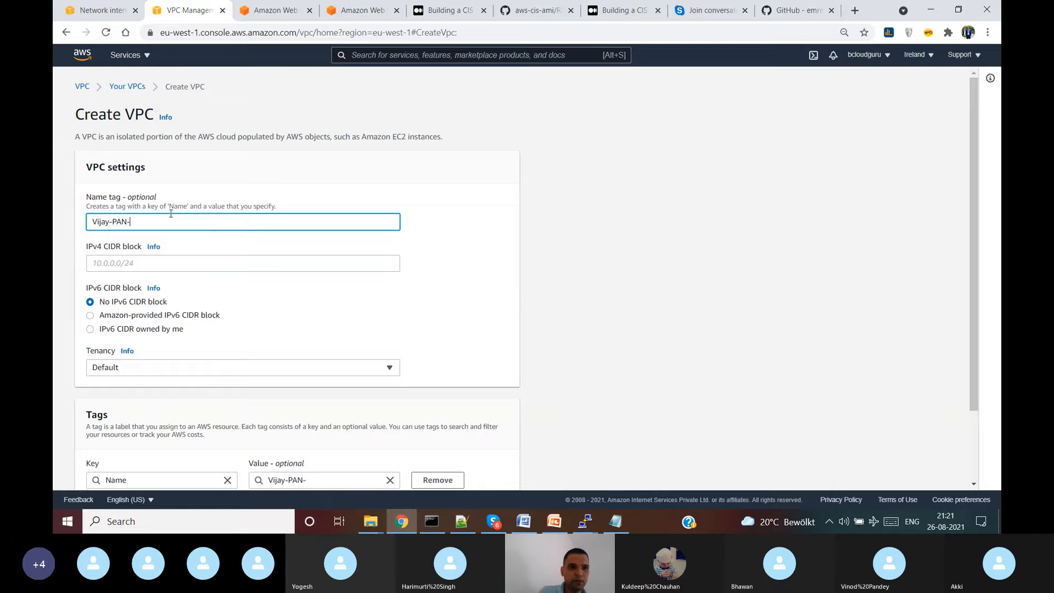
{"action": "type", "text": "PAN-VPC"}
{"action": "key", "text": "Tab"}
{"action": "key", "text": "Tab"}
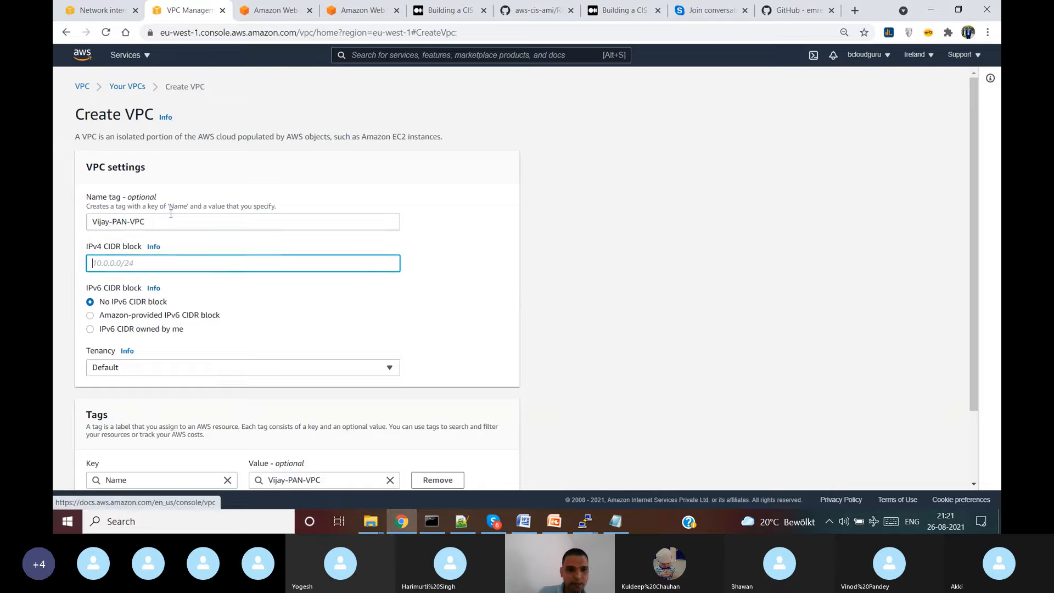
{"action": "type", "text": "10.0.0.0/16"}
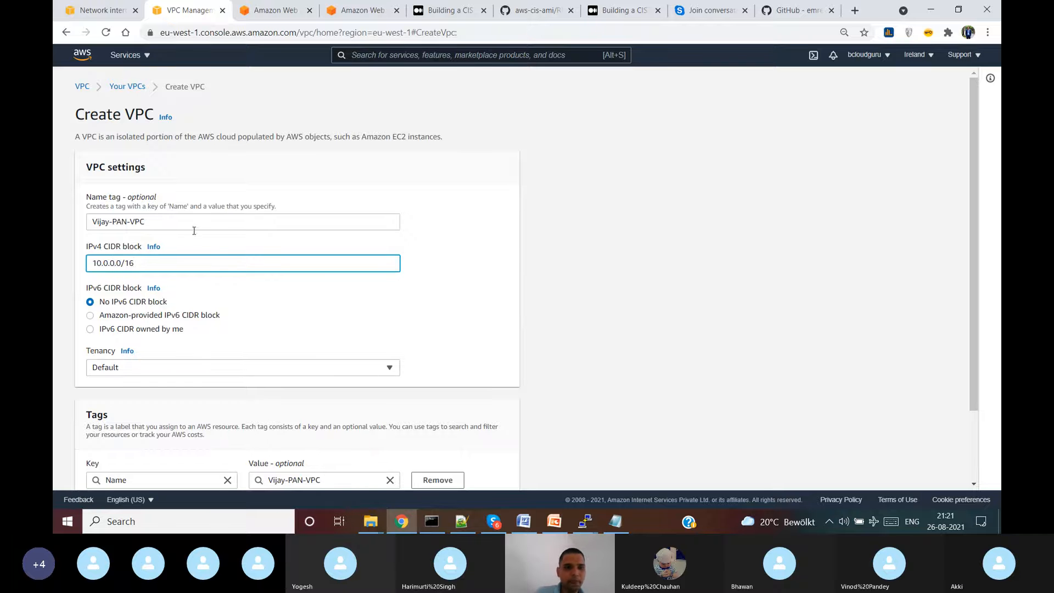
{"action": "scroll", "coordinate": [228, 308], "scroll_direction": "down", "scroll_amount": 2}
{"action": "left_click", "coordinate": [483, 471]}
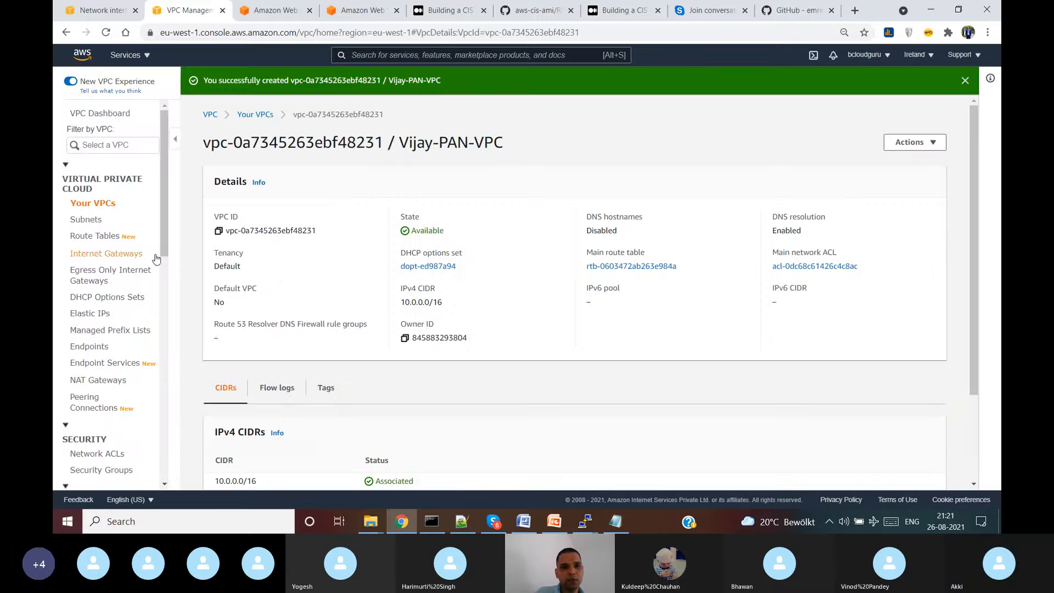
- Start a new subnet in Vijay-PAN-VPC and name it as the PAN MGMT subnet
{"action": "left_click", "coordinate": [88, 219]}
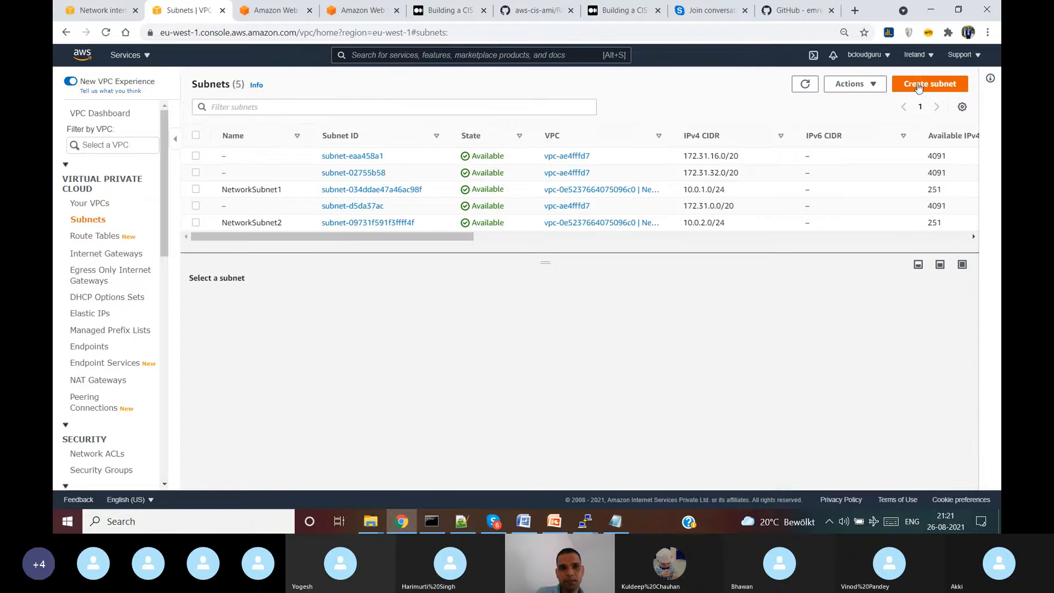
{"action": "left_click", "coordinate": [901, 85]}
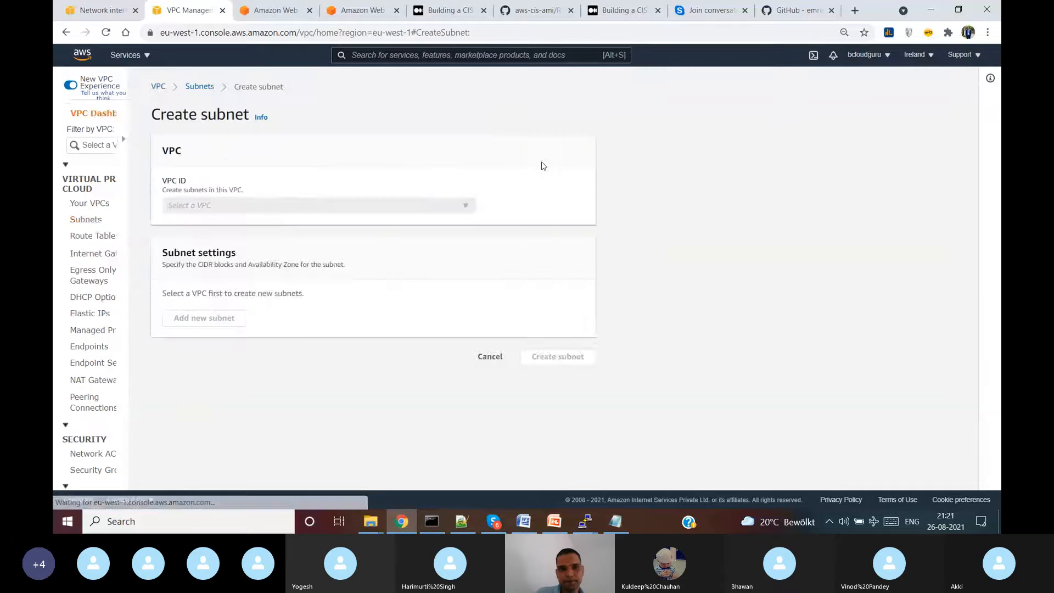
{"action": "left_click", "coordinate": [239, 207]}
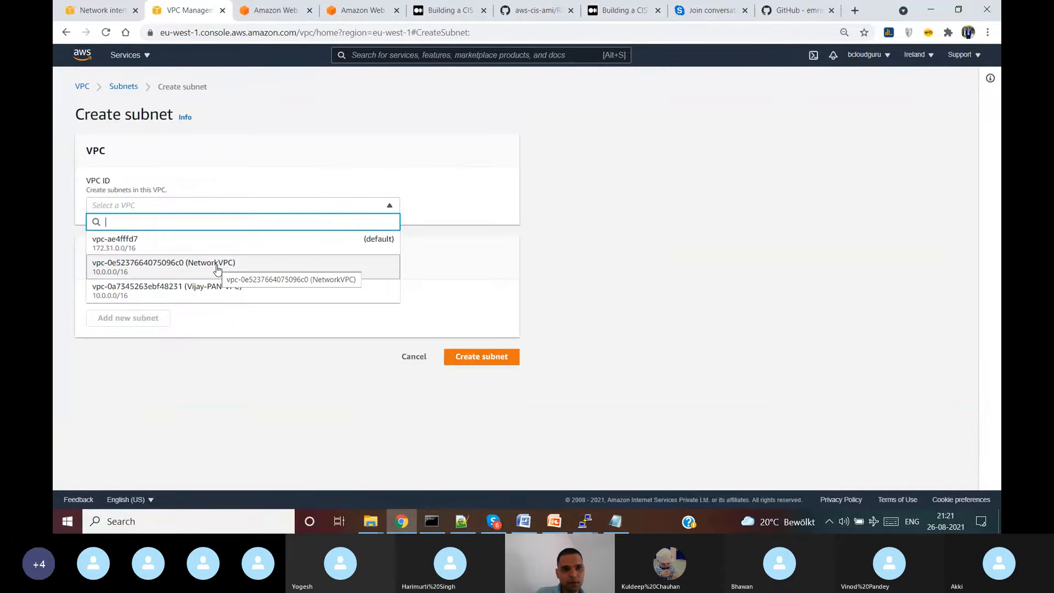
{"action": "left_click", "coordinate": [226, 298]}
{"action": "scroll", "coordinate": [191, 315], "scroll_direction": "down", "scroll_amount": 3}
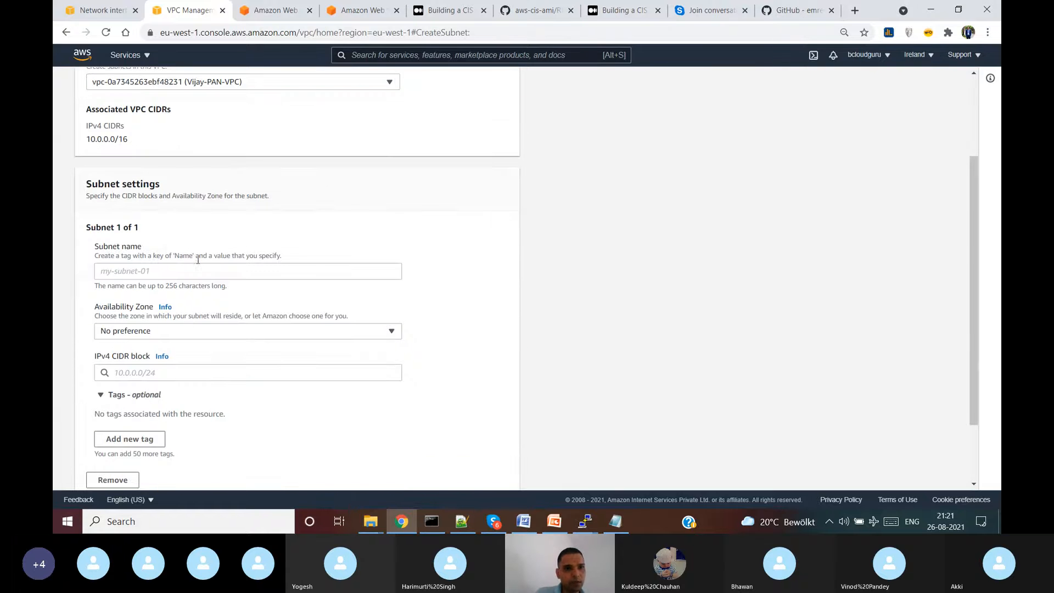
{"action": "left_click", "coordinate": [195, 269]}
{"action": "type", "text": "Vijay"}
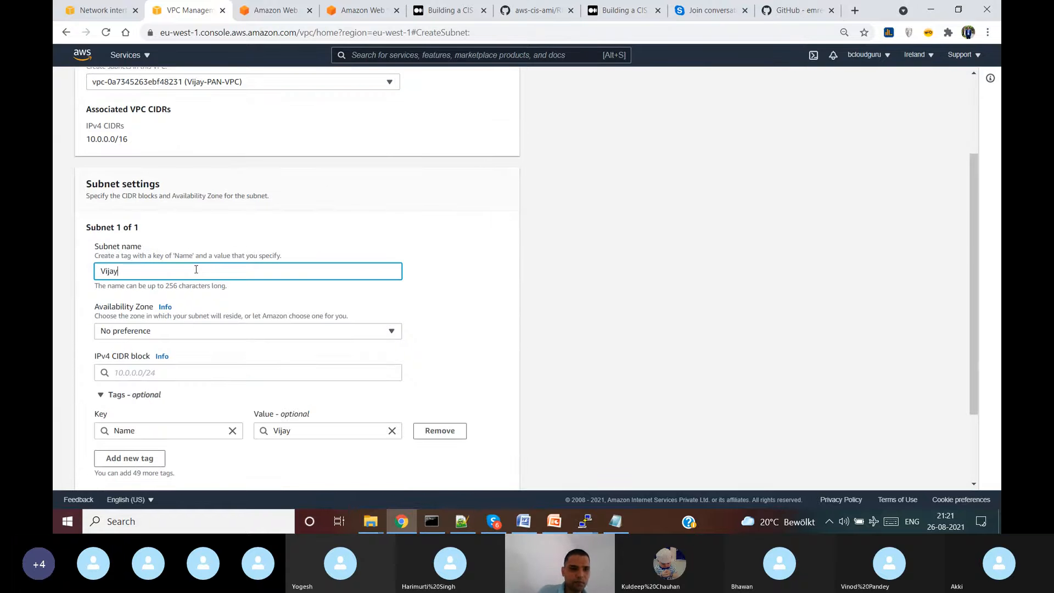
{"action": "type", "text": "-PAN"}
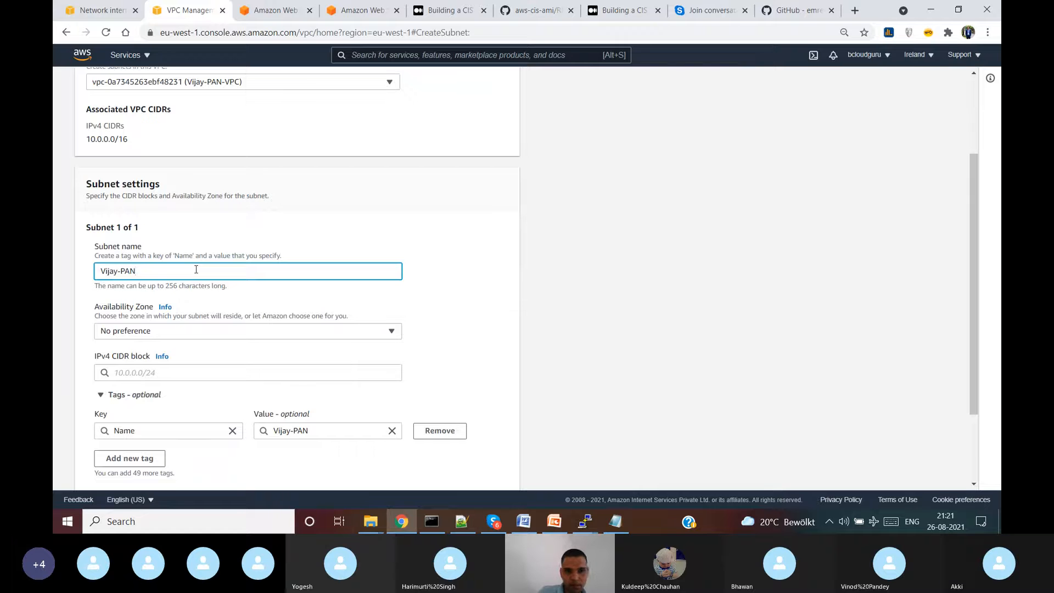
{"action": "type", "text": "-Public"}
{"action": "key", "text": "BackSpace"}
{"action": "key", "text": "BackSpace"}
{"action": "key", "text": "BackSpace"}
{"action": "key", "text": "BackSpace"}
{"action": "key", "text": "BackSpace"}
{"action": "key", "text": "BackSpace"}
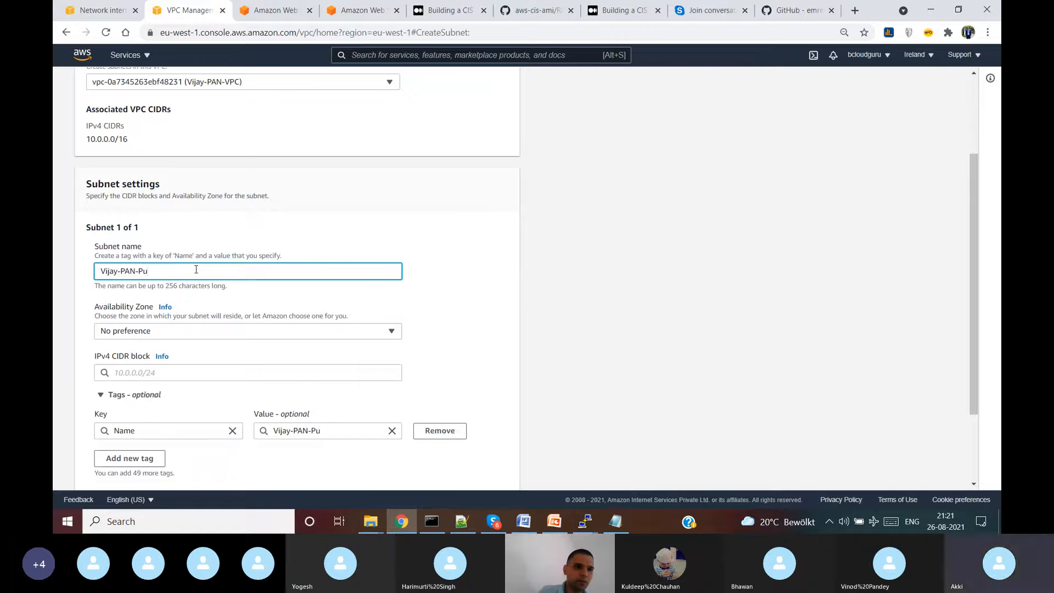
{"action": "type", "text": "MGMT-Subnet"}
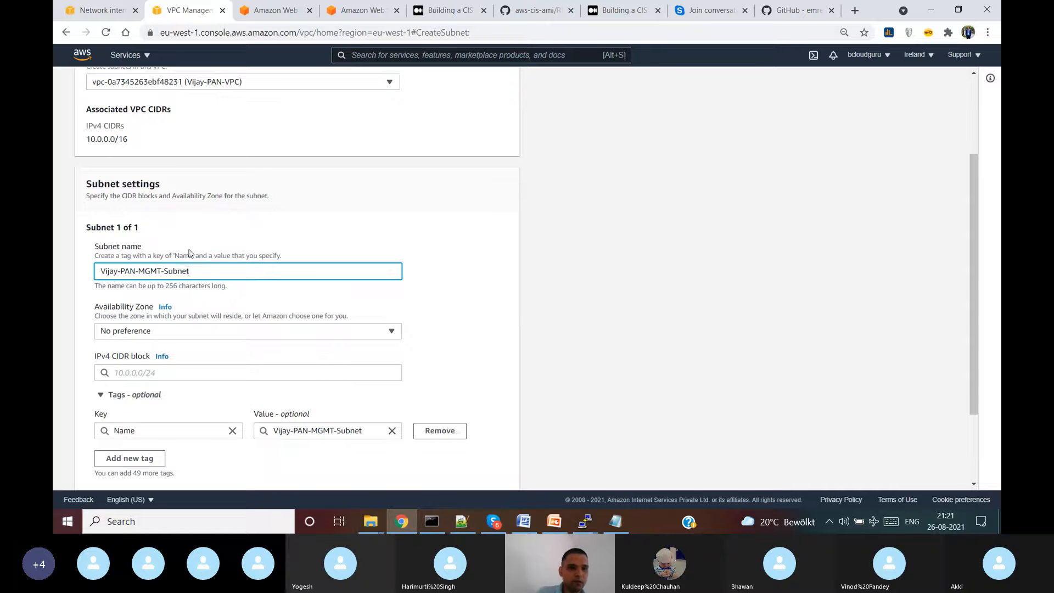
- Give the MGMT subnet CIDR 10.0.0.0/24, create it, and begin another subnet
{"action": "scroll", "coordinate": [231, 235], "scroll_direction": "down", "scroll_amount": 2}
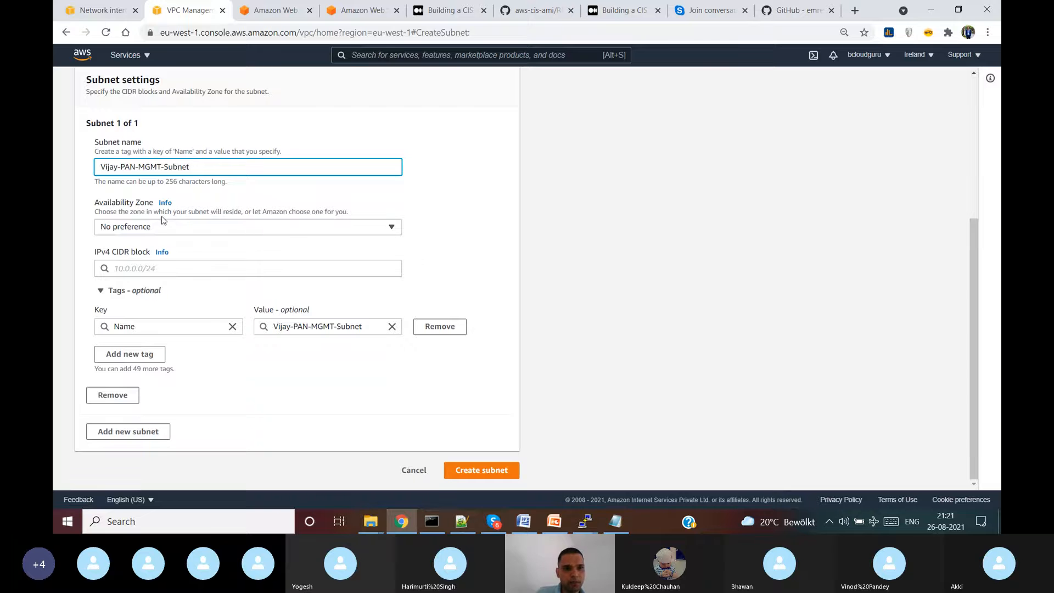
{"action": "left_click", "coordinate": [181, 266]}
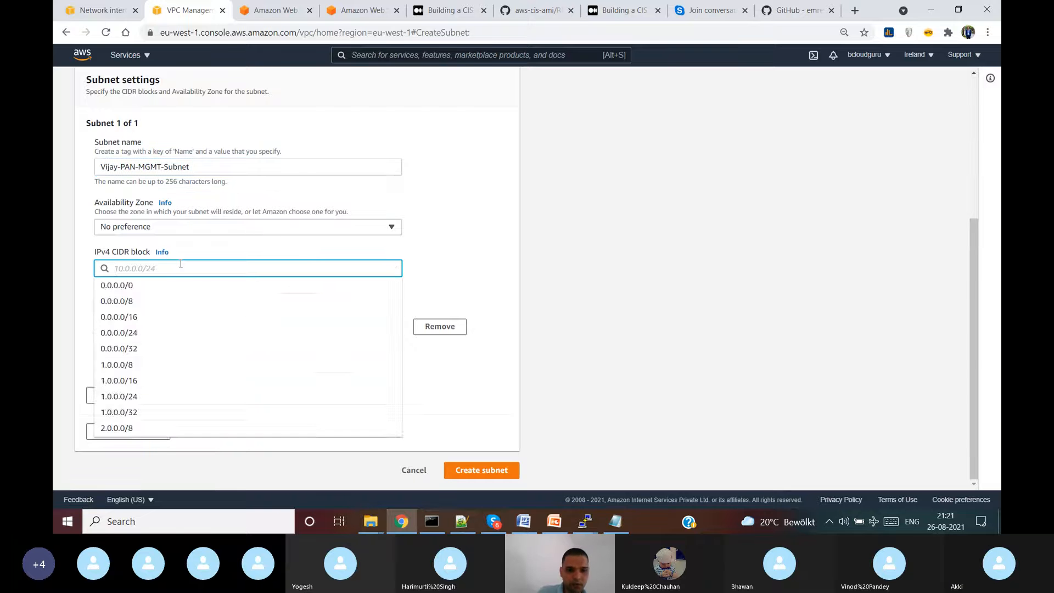
{"action": "type", "text": "10"}
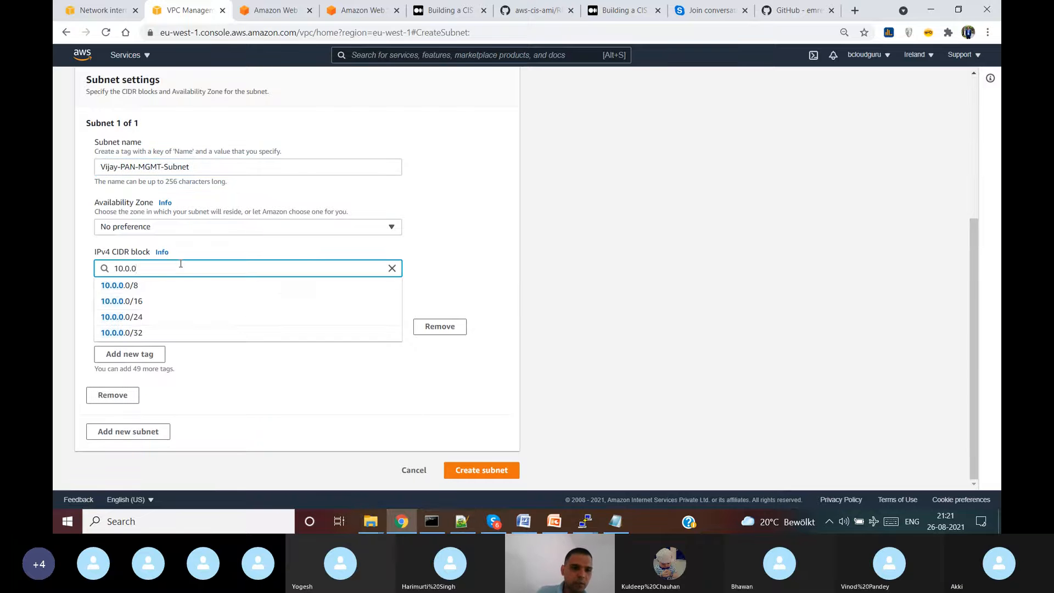
{"action": "type", "text": ".0.0"}
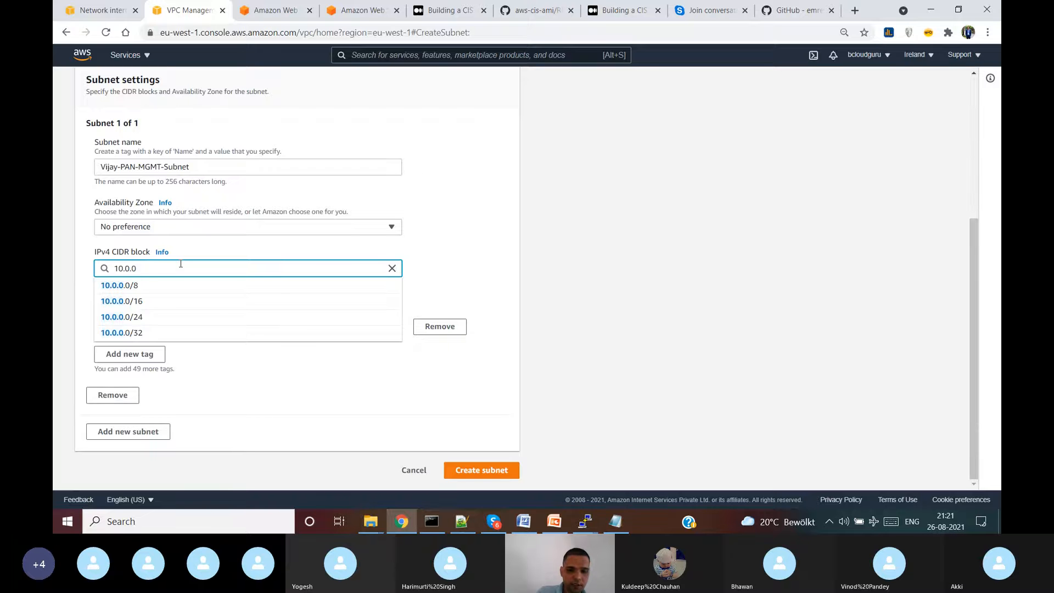
{"action": "type", "text": ".0/24"}
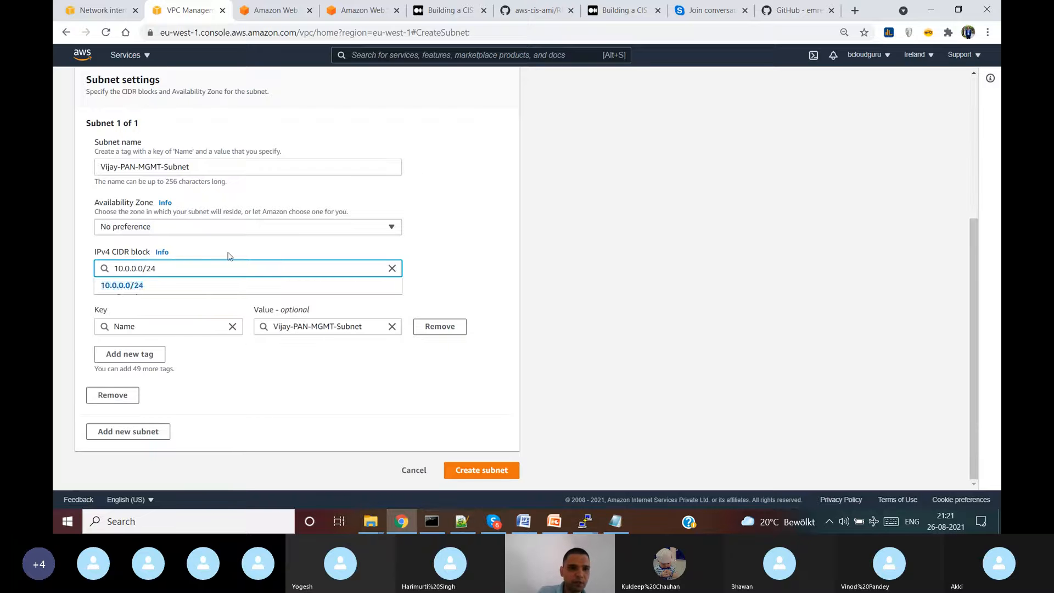
{"action": "left_click", "coordinate": [460, 267]}
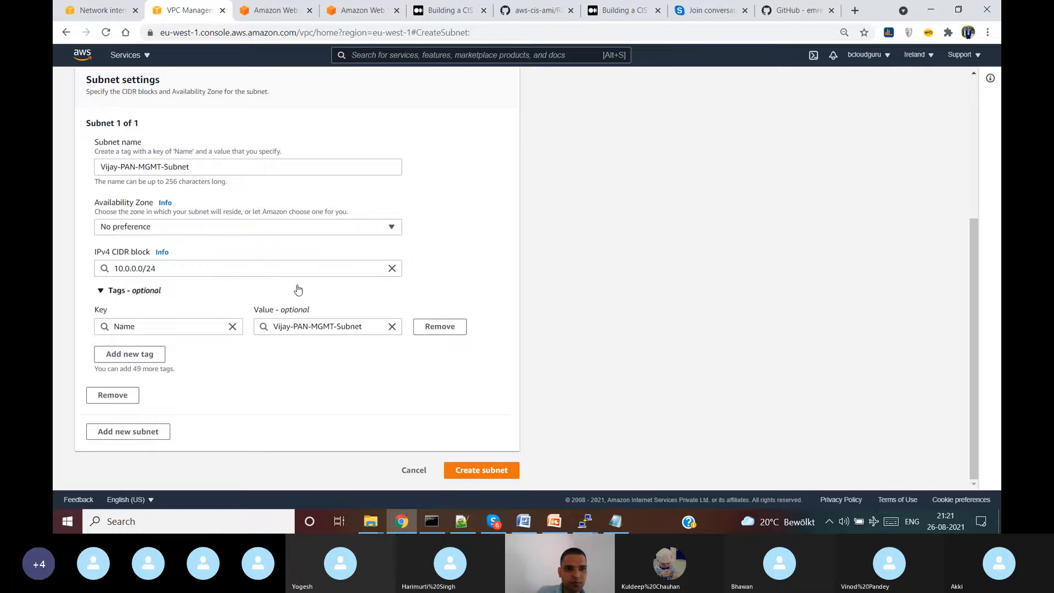
{"action": "left_click", "coordinate": [489, 470]}
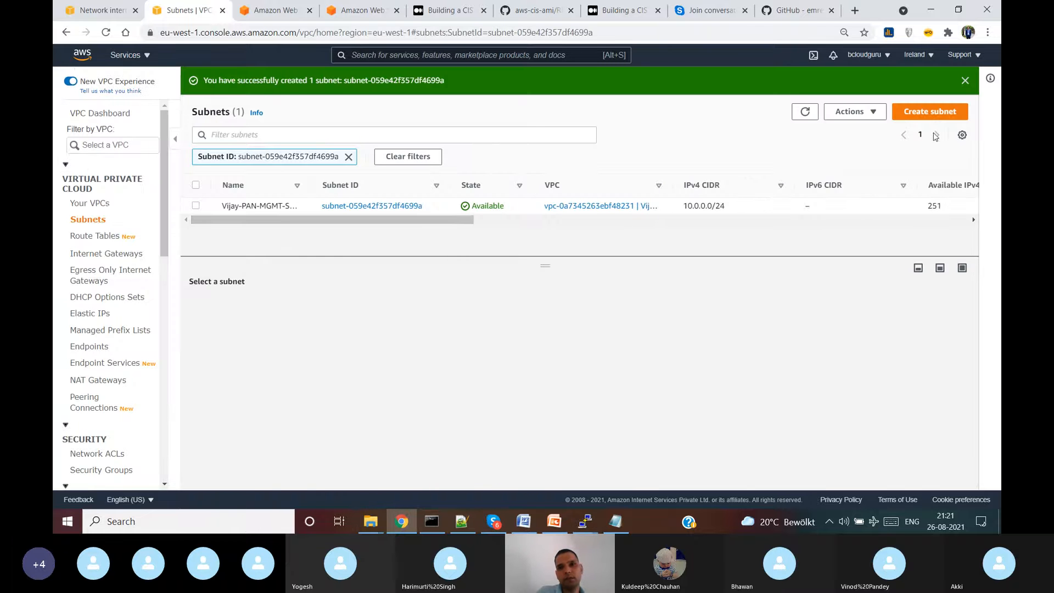
{"action": "left_click", "coordinate": [934, 116]}
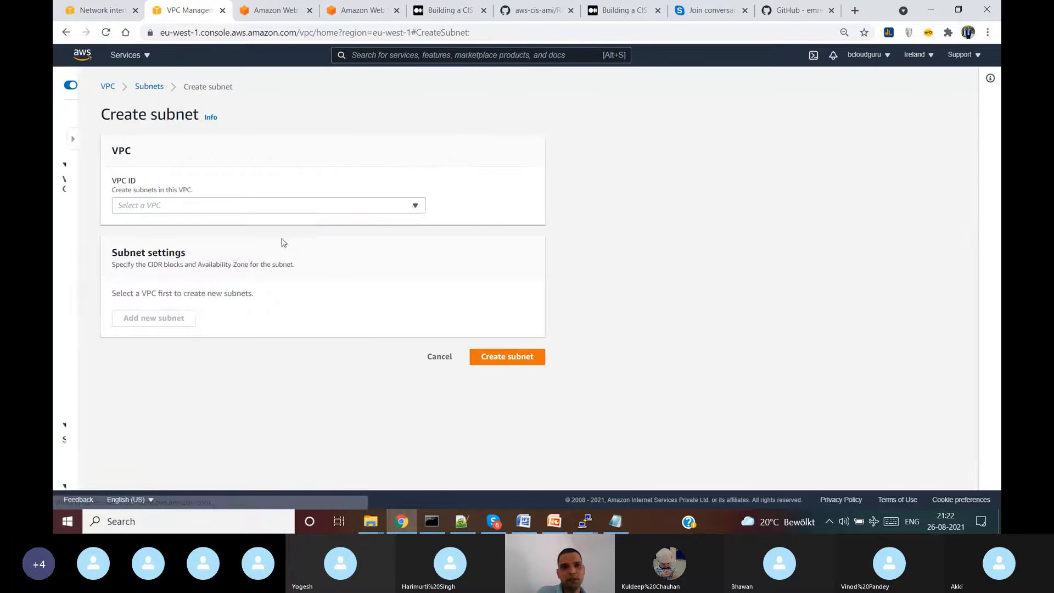
{"action": "left_click", "coordinate": [212, 206]}
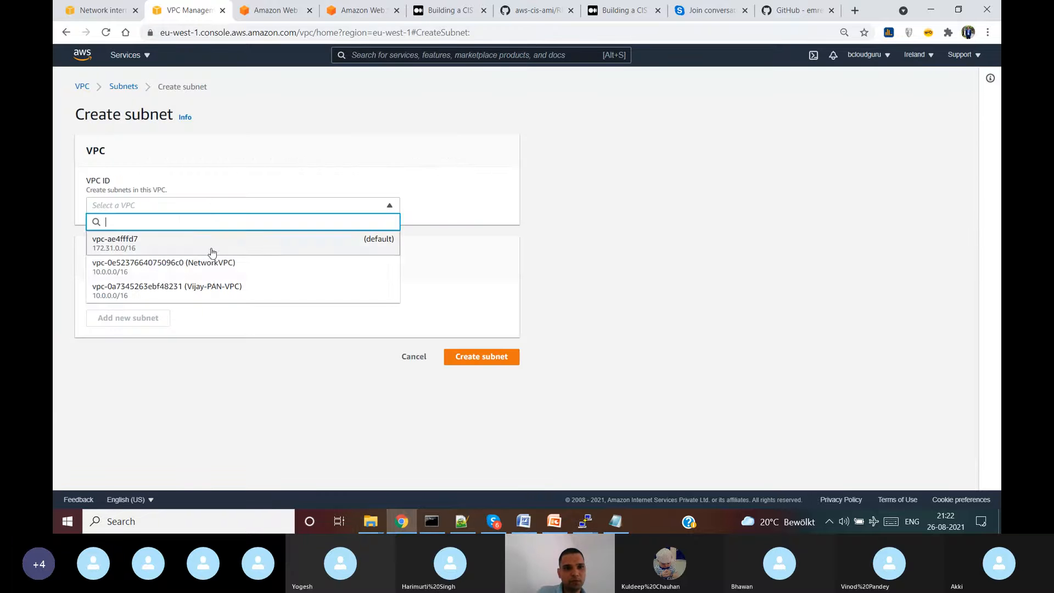
- Define Vijay-PAN-Public-Subnet in Vijay-PAN-VPC with CIDR 10.0.1.0/24
{"action": "left_click", "coordinate": [229, 291]}
{"action": "scroll", "coordinate": [201, 373], "scroll_direction": "down", "scroll_amount": 4}
{"action": "left_click", "coordinate": [211, 186]}
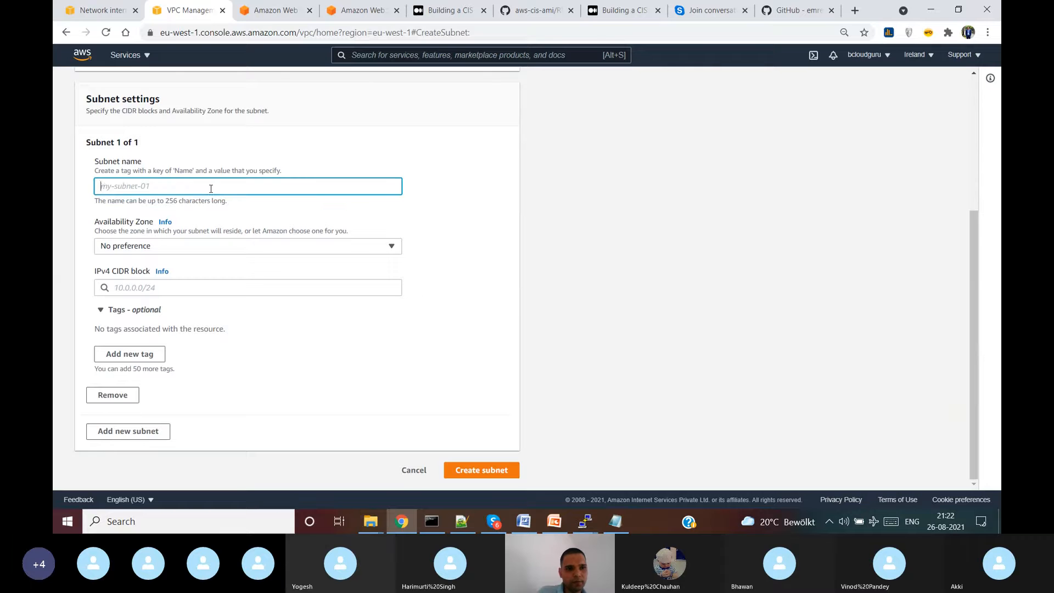
{"action": "type", "text": "PAN"}
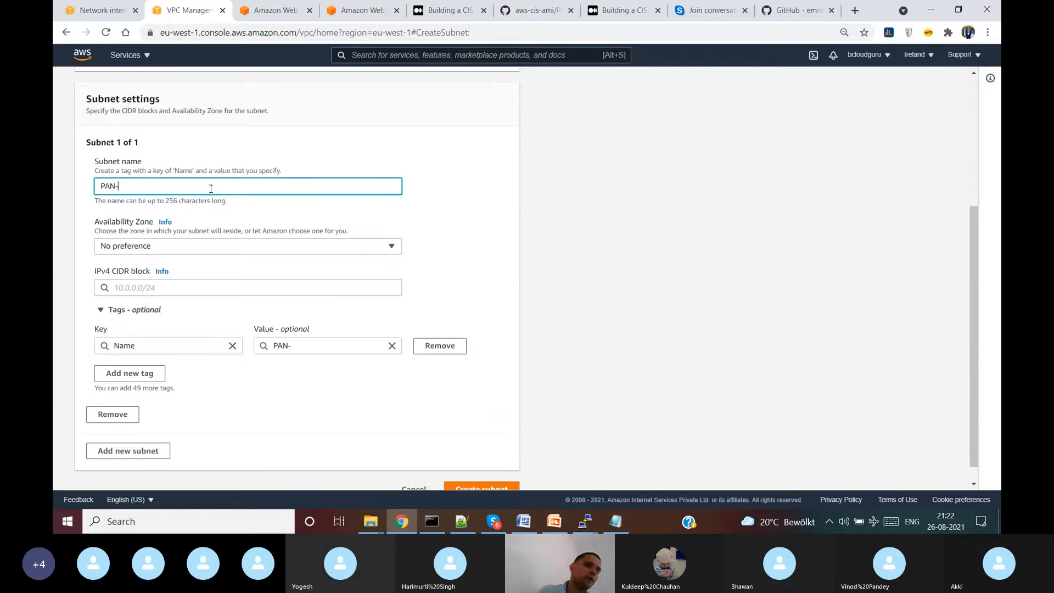
{"action": "type", "text": "-"}
{"action": "key", "text": "BackSpace"}
{"action": "key", "text": "BackSpace"}
{"action": "key", "text": "BackSpace"}
{"action": "key", "text": "BackSpace"}
{"action": "type", "text": "VIjay"}
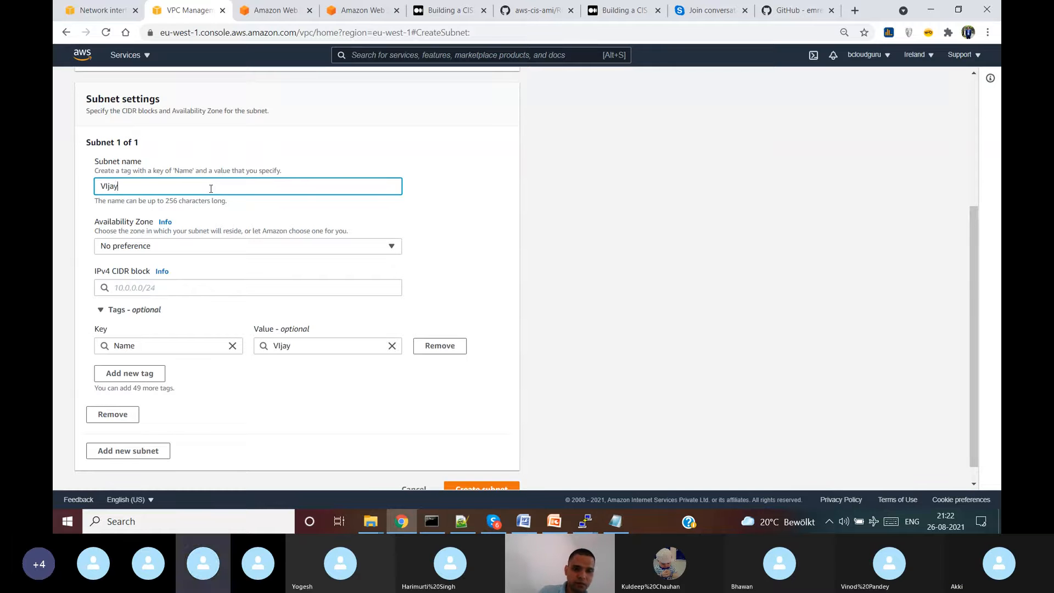
{"action": "type", "text": "-PAN-"}
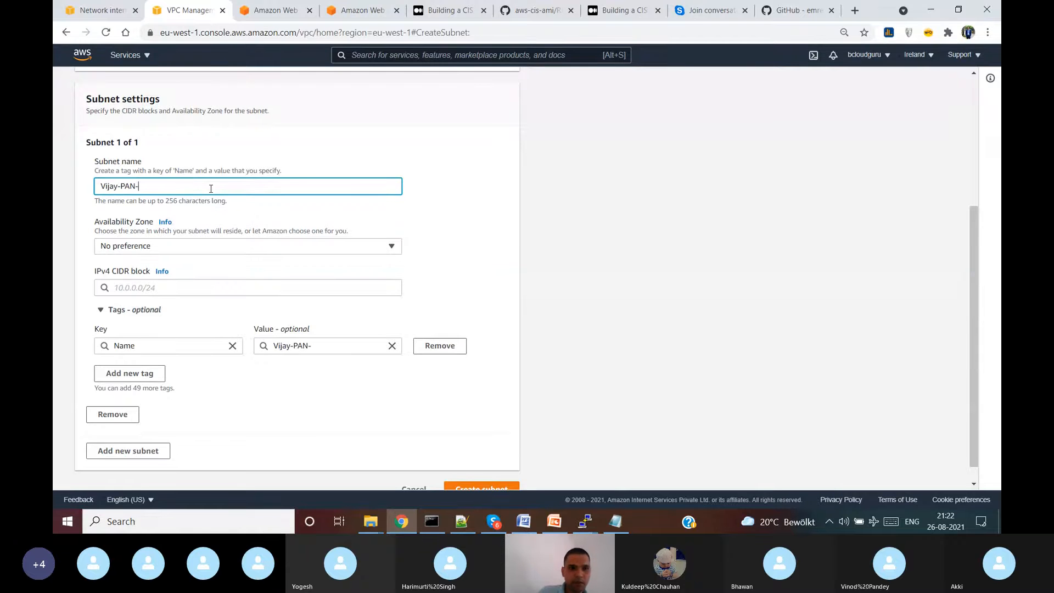
{"action": "type", "text": "Public"}
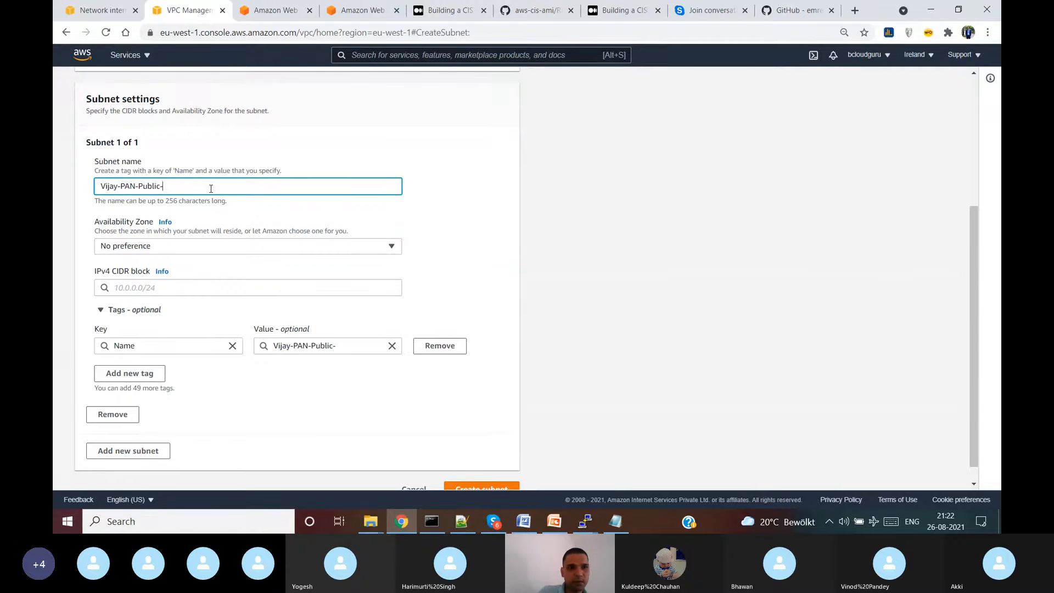
{"action": "type", "text": "-Subnet"}
{"action": "left_click_drag", "start_coordinate": [211, 188], "coordinate": [54, 176]}
{"action": "key", "text": "ctrl+c"}
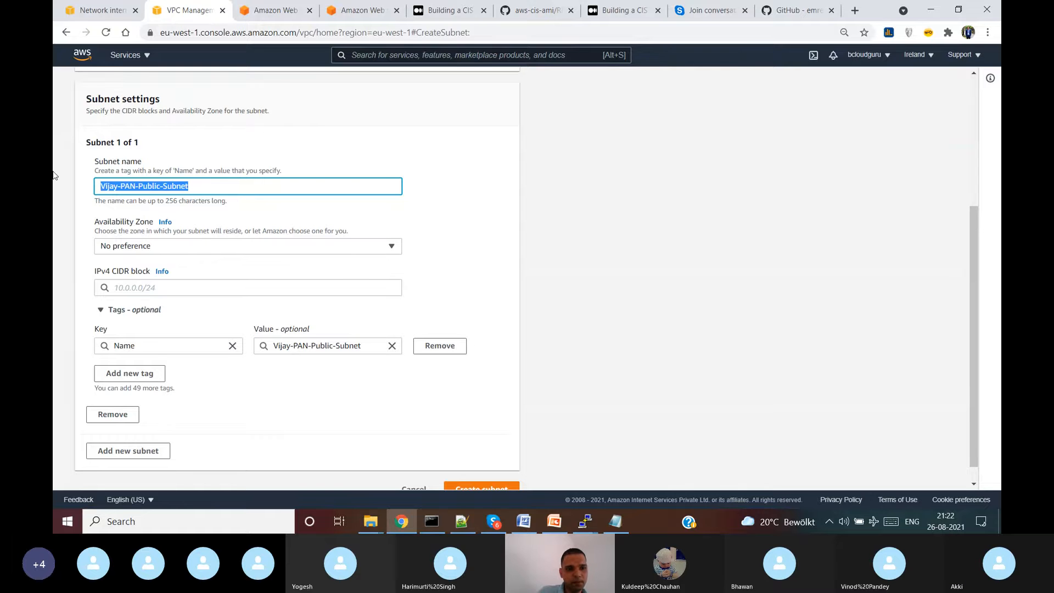
{"action": "left_click", "coordinate": [366, 287]}
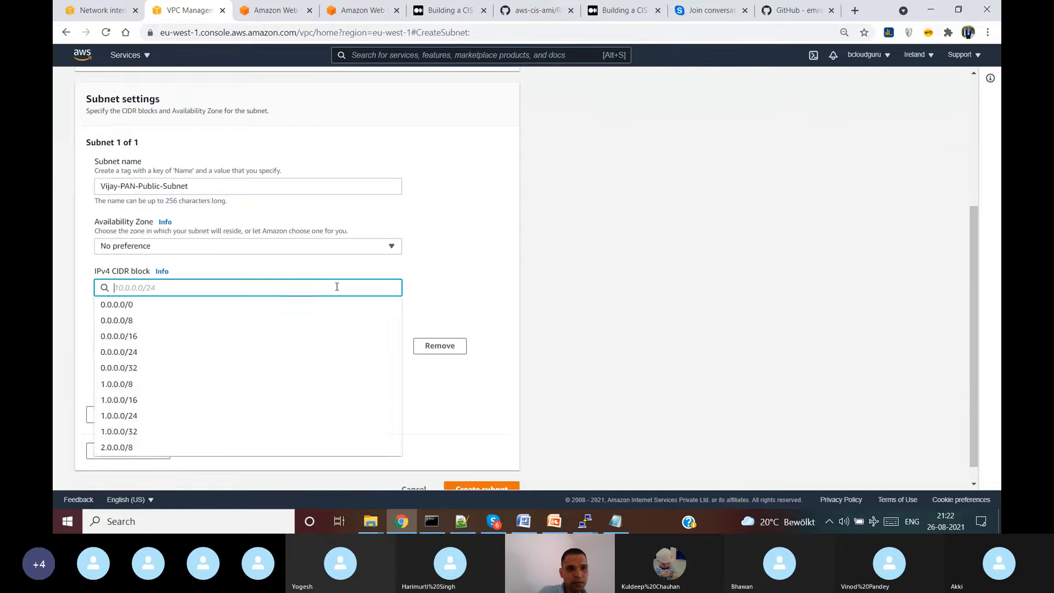
{"action": "type", "text": "10.0.1."}
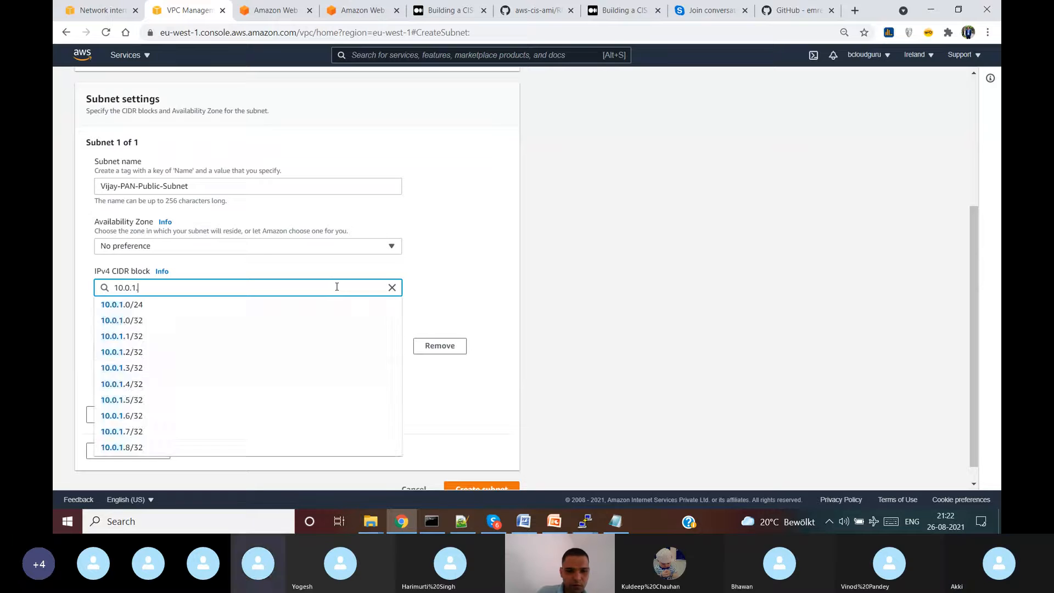
{"action": "type", "text": "0/24"}
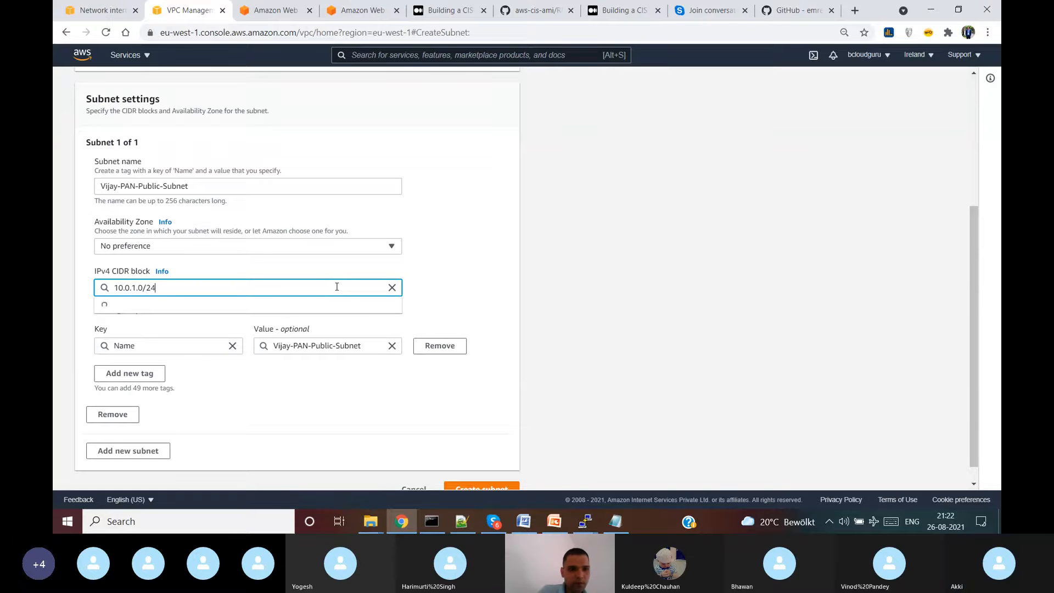
{"action": "left_click", "coordinate": [389, 430]}
- Add Vijay-PAN-Private-Subnet at 10.0.2.0/24 and create both subnets
{"action": "left_click", "coordinate": [169, 449]}
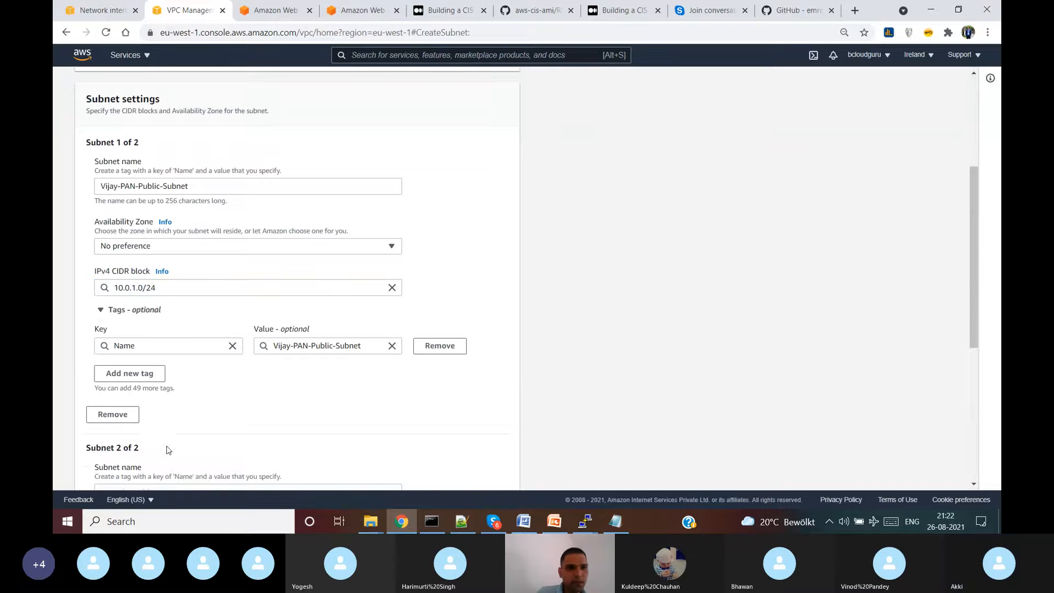
{"action": "scroll", "coordinate": [255, 273], "scroll_direction": "down", "scroll_amount": 5}
{"action": "left_click", "coordinate": [209, 186]}
{"action": "key", "text": "ctrl+v"}
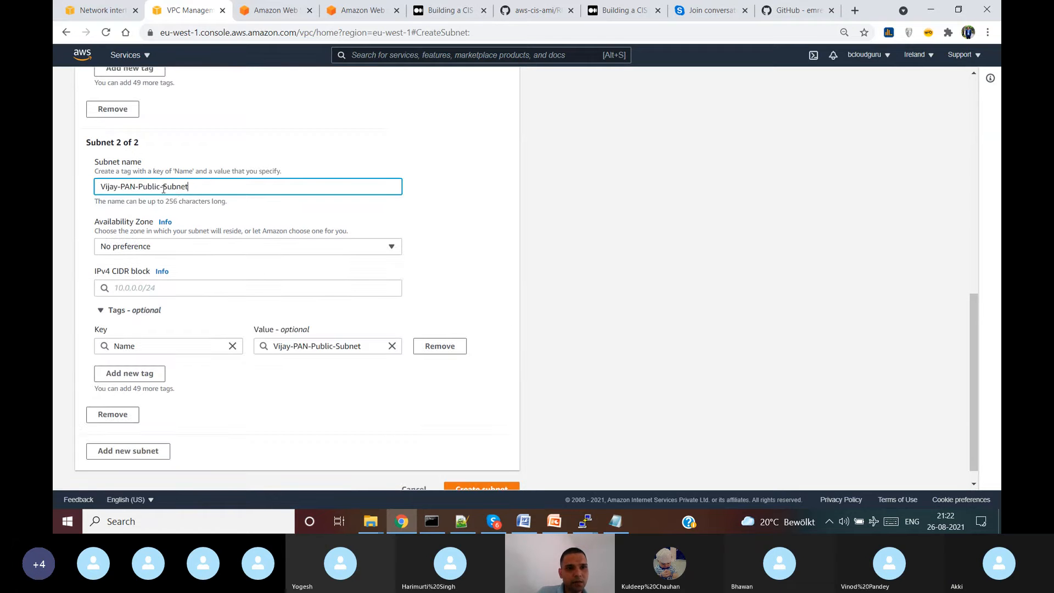
{"action": "left_click", "coordinate": [159, 186]}
{"action": "key", "text": "BackSpace"}
{"action": "key", "text": "BackSpace"}
{"action": "key", "text": "BackSpace"}
{"action": "key", "text": "BackSpace"}
{"action": "key", "text": "BackSpace"}
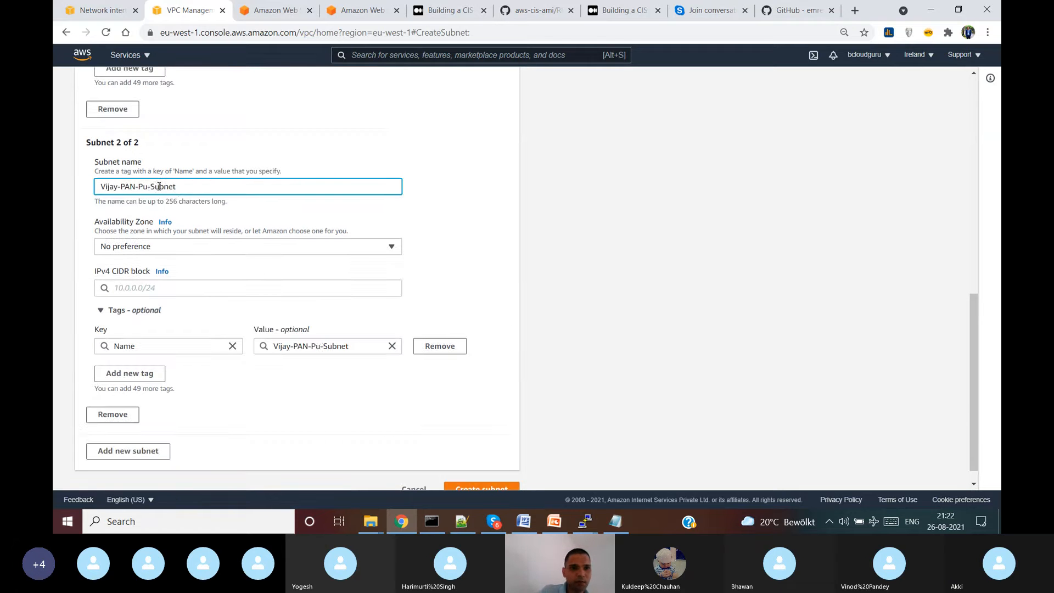
{"action": "type", "text": "rivate"}
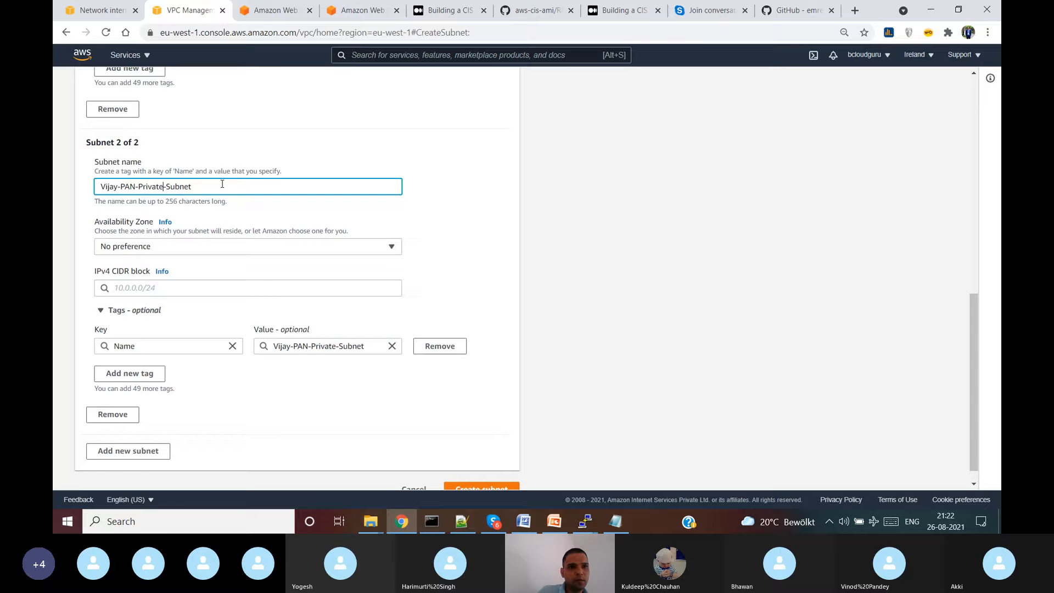
{"action": "left_click", "coordinate": [225, 289]}
{"action": "type", "text": "10.0.2"}
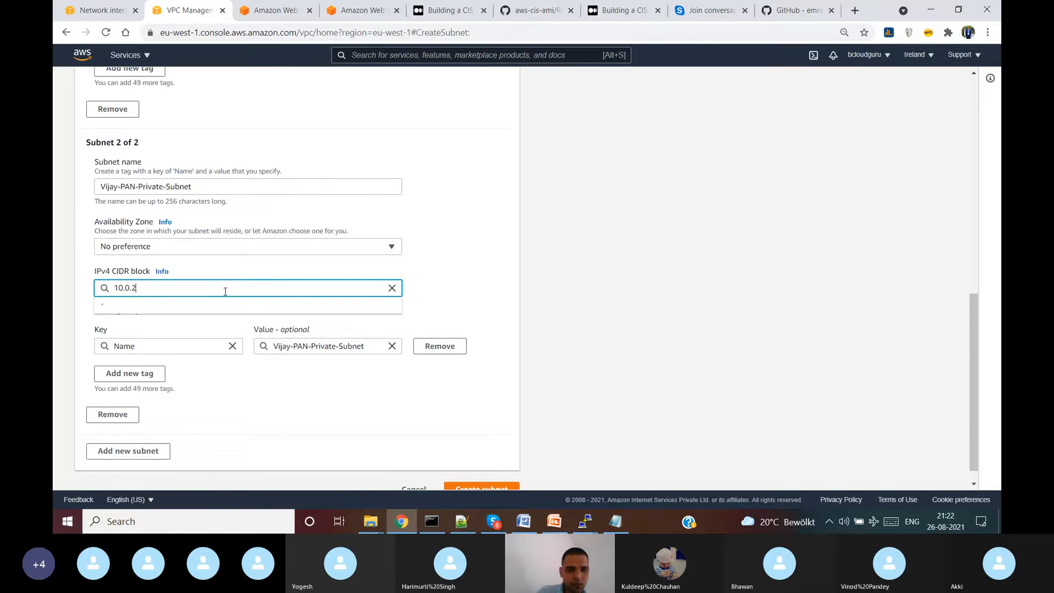
{"action": "type", "text": ".0/24"}
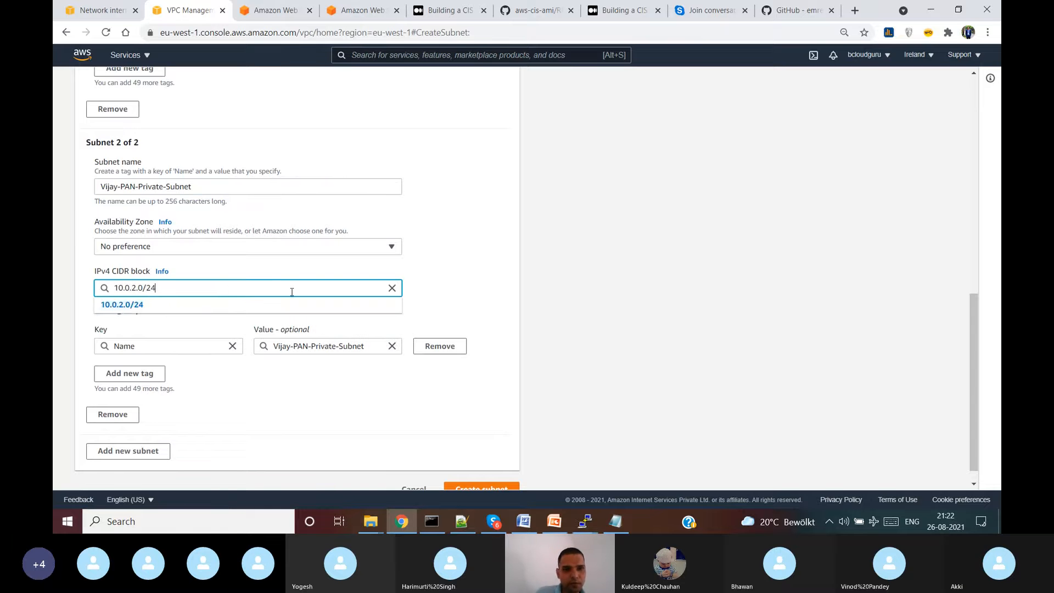
{"action": "left_click", "coordinate": [268, 215]}
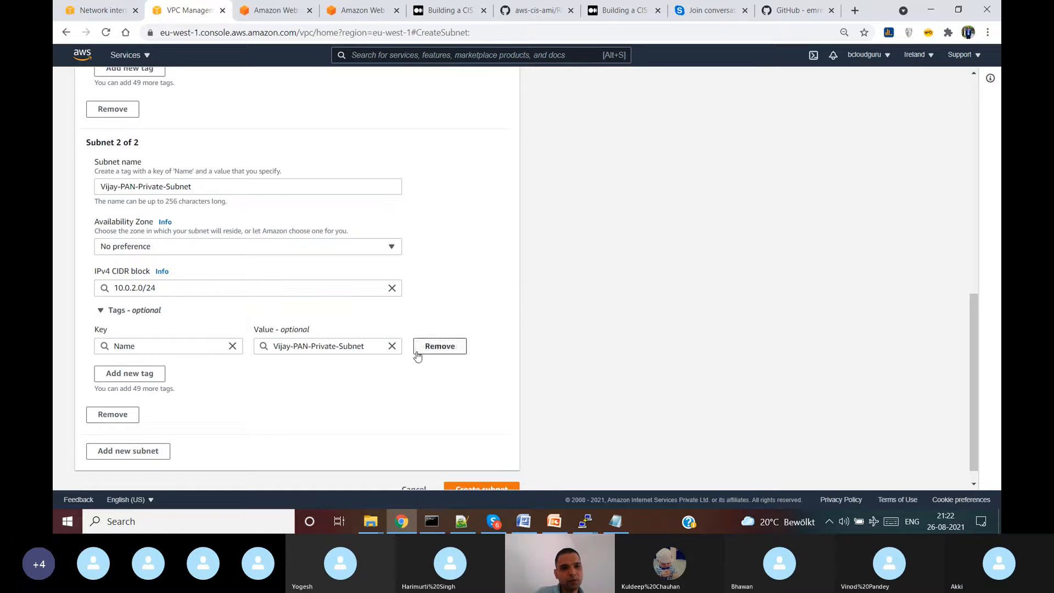
{"action": "scroll", "coordinate": [418, 355], "scroll_direction": "down", "scroll_amount": 1}
{"action": "left_click", "coordinate": [482, 468]}
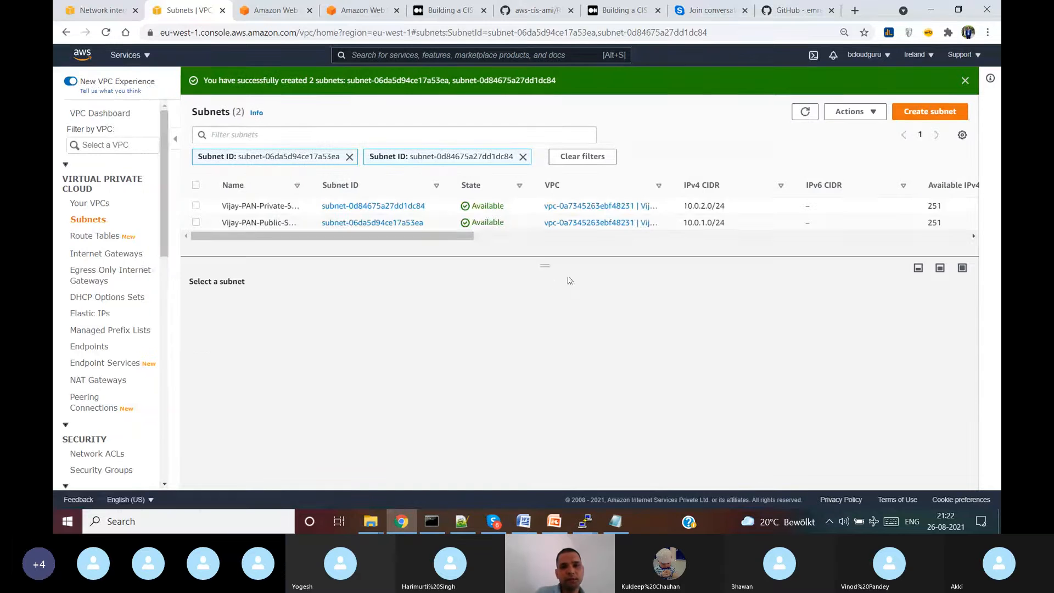
- Refresh the subnet list and clear both Subnet ID filters to show all 8 subnets
{"action": "left_click_drag", "start_coordinate": [548, 270], "coordinate": [548, 360]}
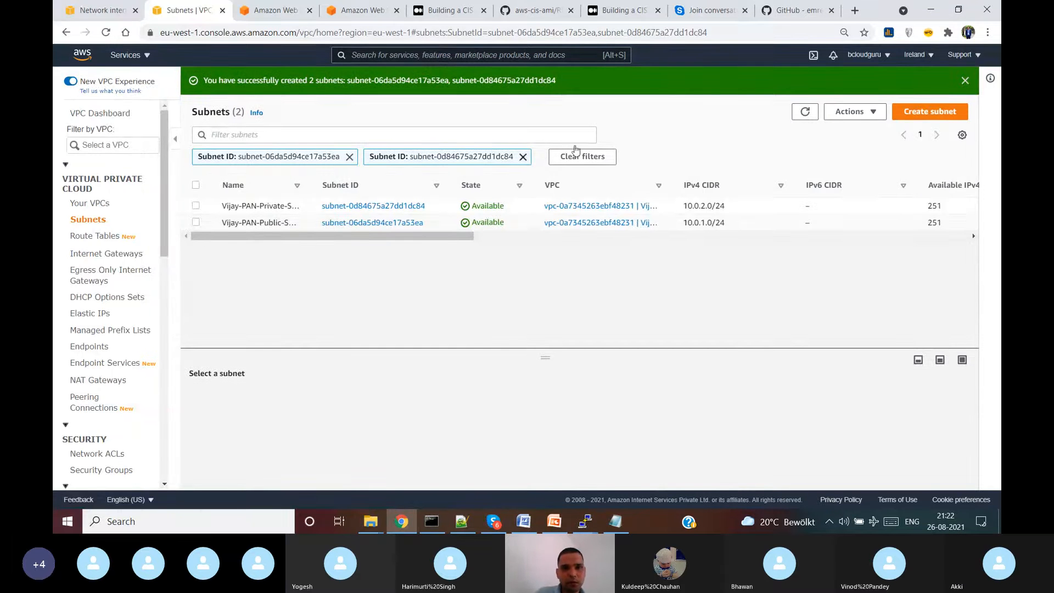
{"action": "left_click", "coordinate": [804, 110]}
{"action": "left_click", "coordinate": [523, 157]}
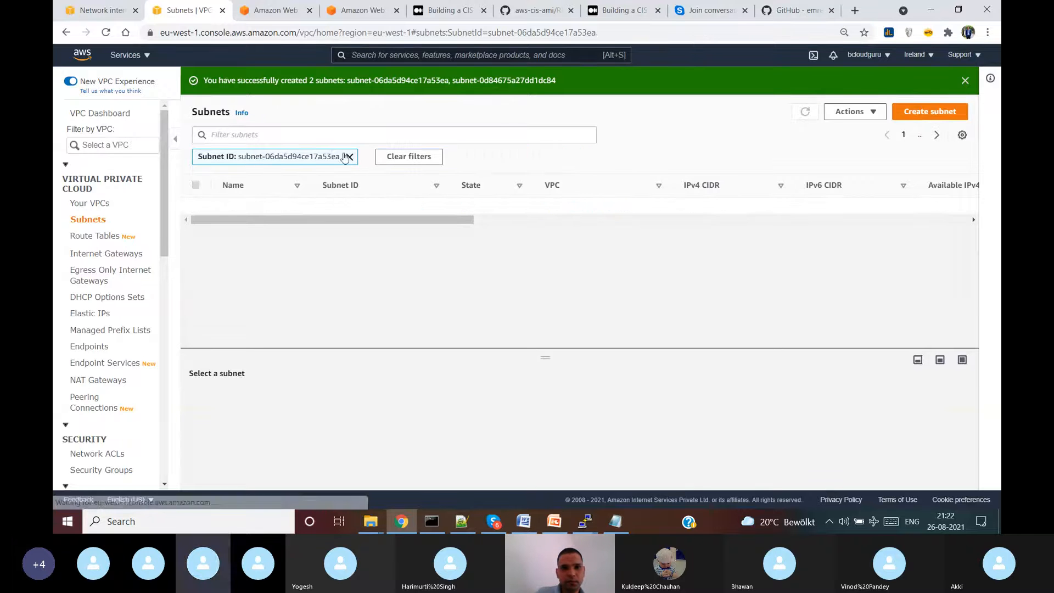
{"action": "left_click", "coordinate": [348, 158]}
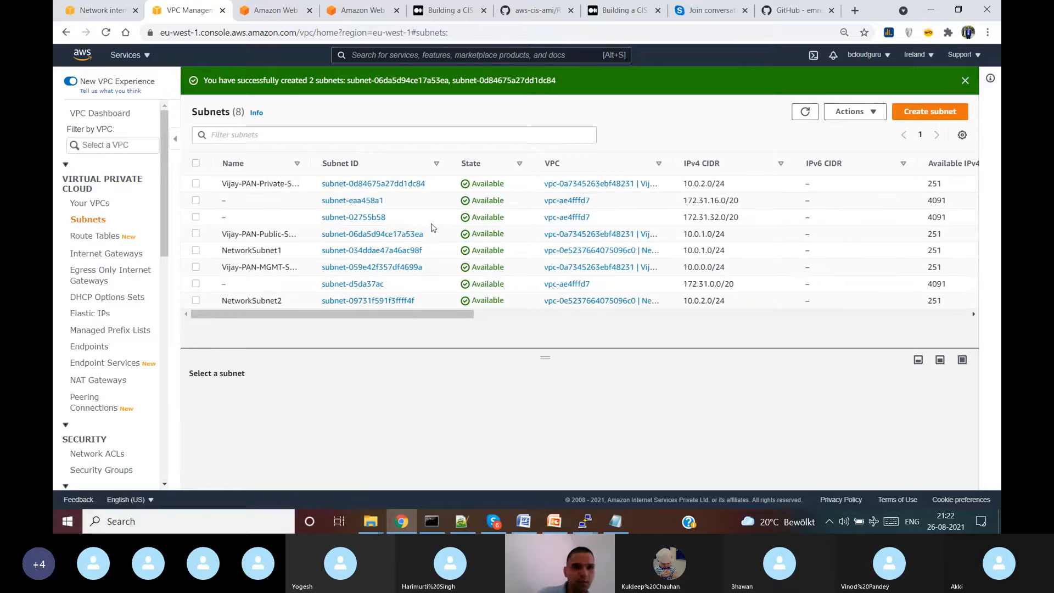
- Delete NetworkVPC and its associated resources, confirming with 'delete'
{"action": "left_click", "coordinate": [99, 204]}
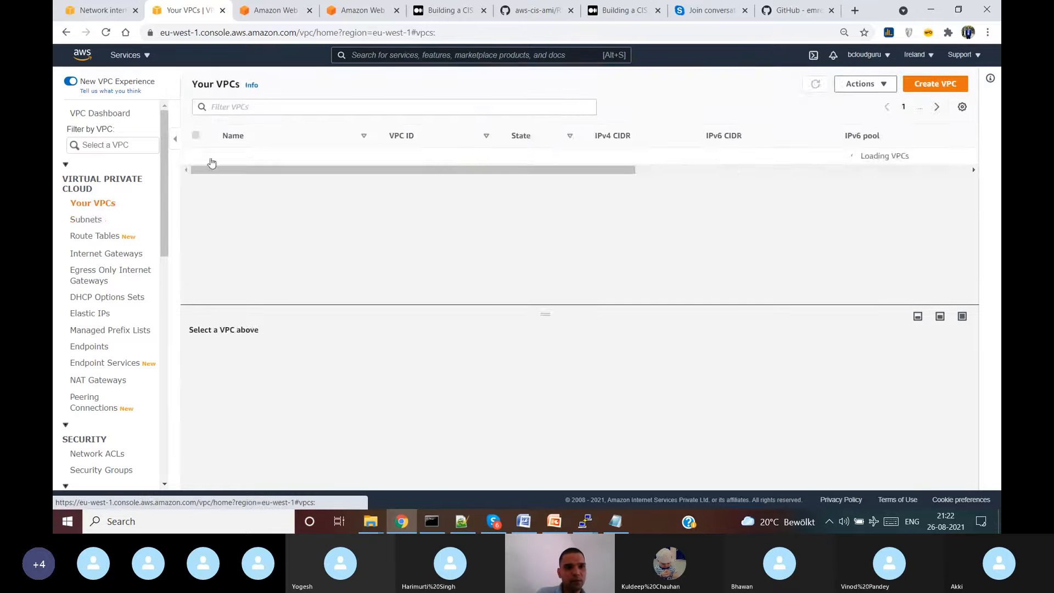
{"action": "left_click", "coordinate": [202, 172]}
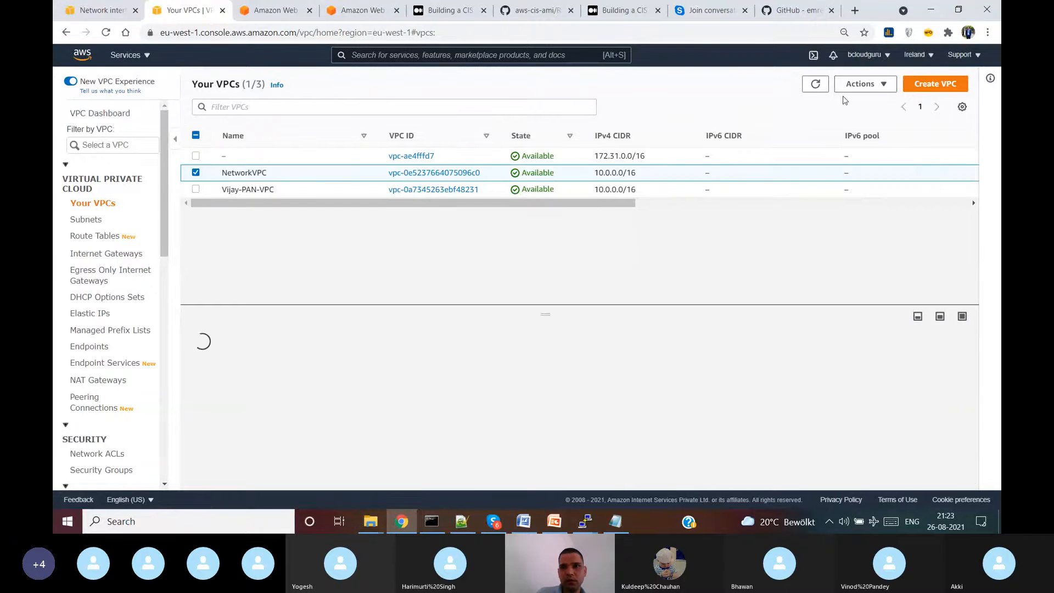
{"action": "left_click", "coordinate": [861, 84]}
{"action": "left_click", "coordinate": [867, 220]}
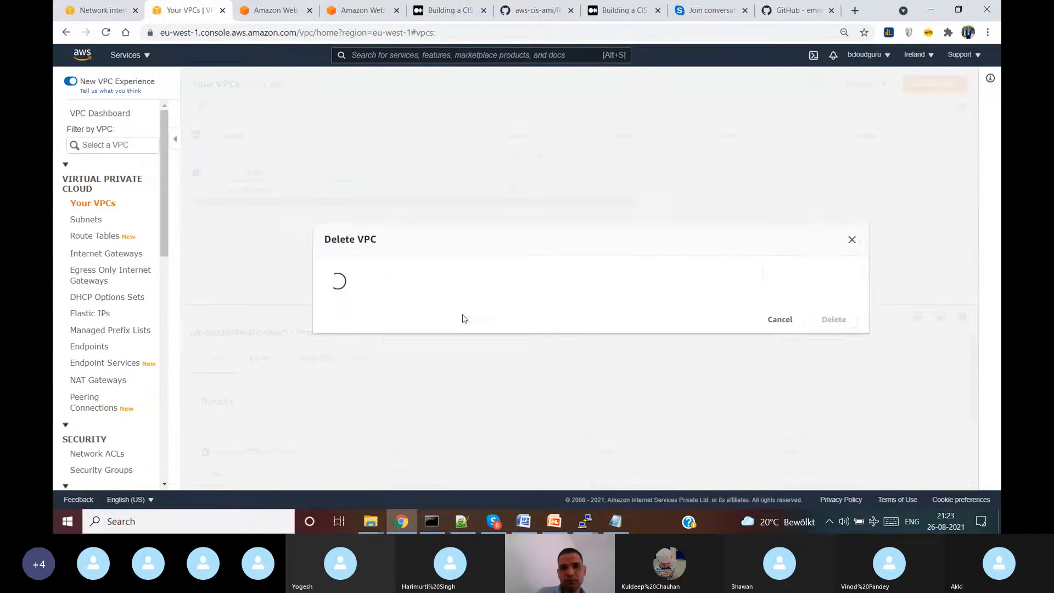
{"action": "type", "text": "delete"}
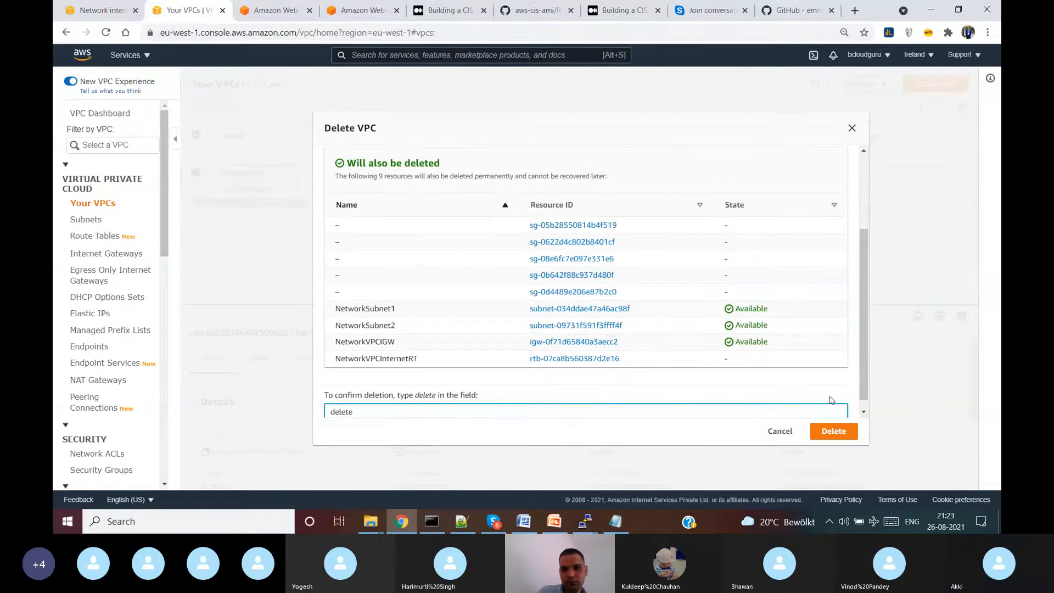
{"action": "left_click", "coordinate": [851, 438]}
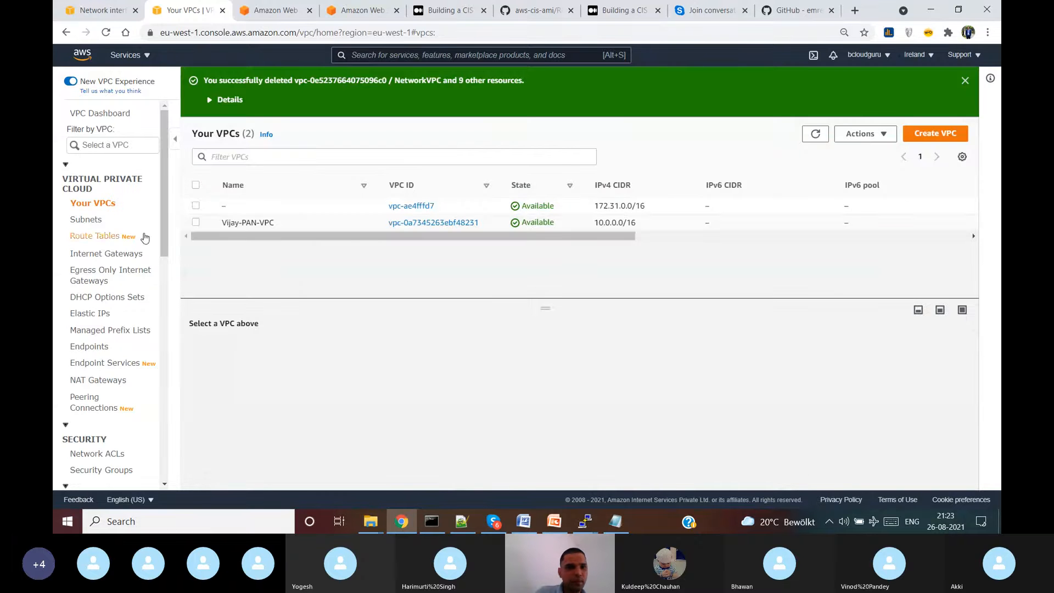
- Review the remaining subnets with full names shown, then go back to Your VPCs
{"action": "left_click", "coordinate": [91, 222]}
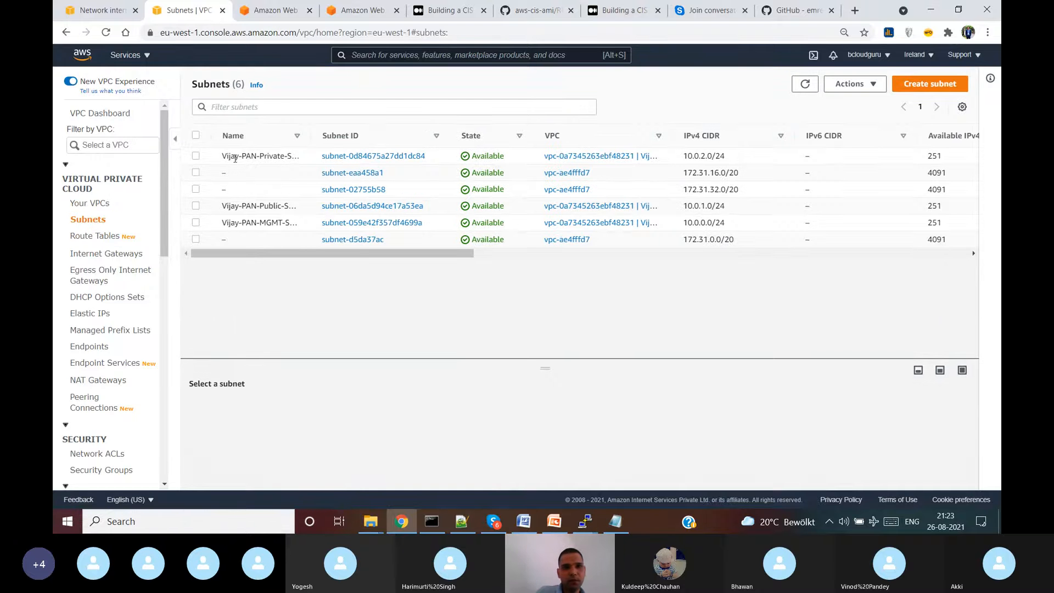
{"action": "left_click_drag", "start_coordinate": [310, 136], "coordinate": [360, 136]}
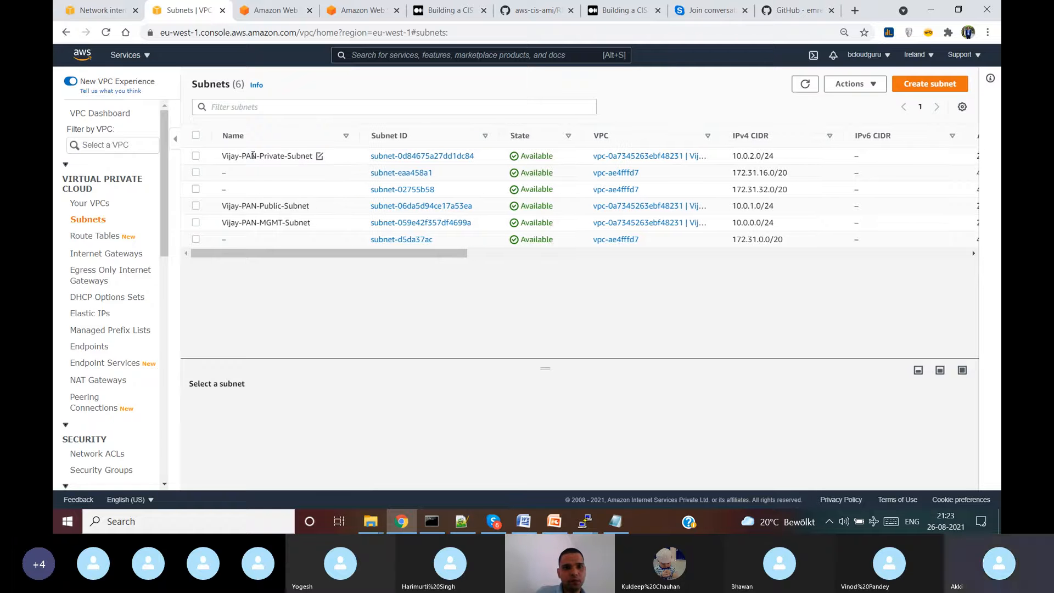
{"action": "left_click", "coordinate": [95, 206]}
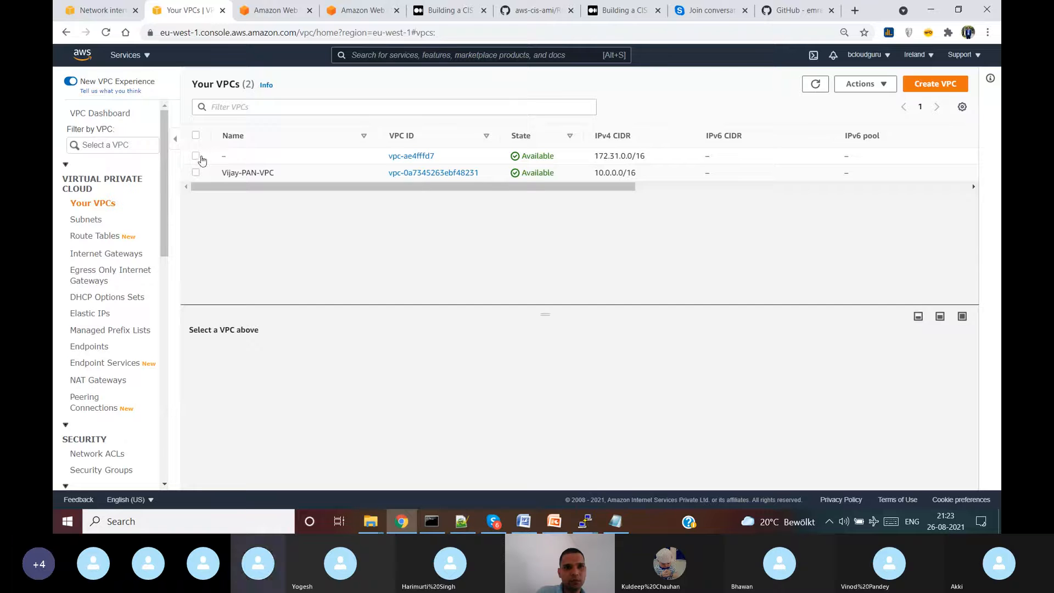
- Delete the default VPC, acknowledging the warning and confirming with 'delete default vpc'
{"action": "left_click", "coordinate": [266, 157]}
{"action": "left_click", "coordinate": [862, 84]}
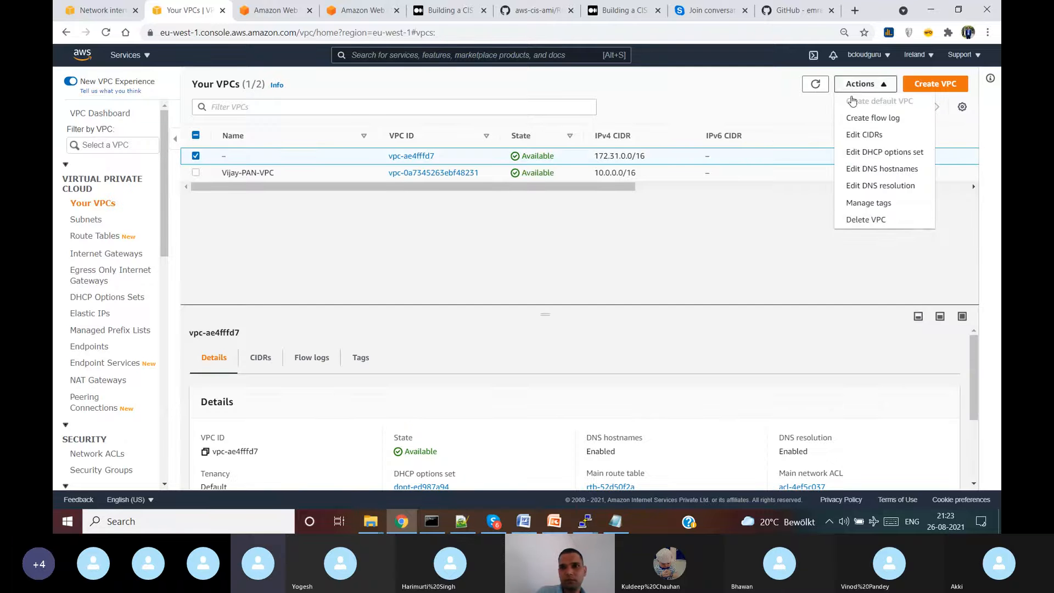
{"action": "left_click", "coordinate": [870, 221]}
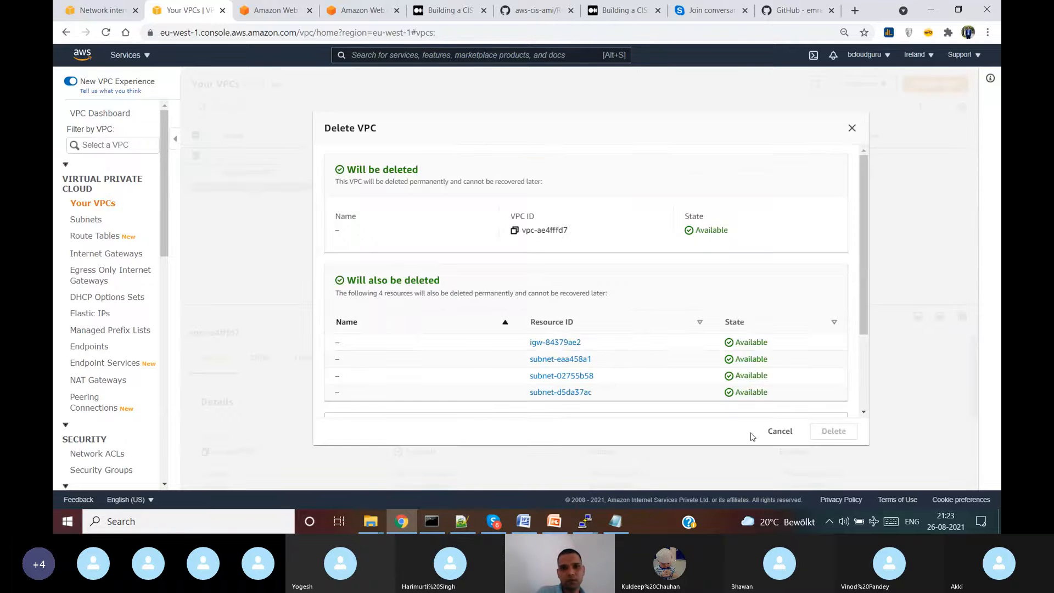
{"action": "scroll", "coordinate": [758, 367], "scroll_direction": "down", "scroll_amount": 2}
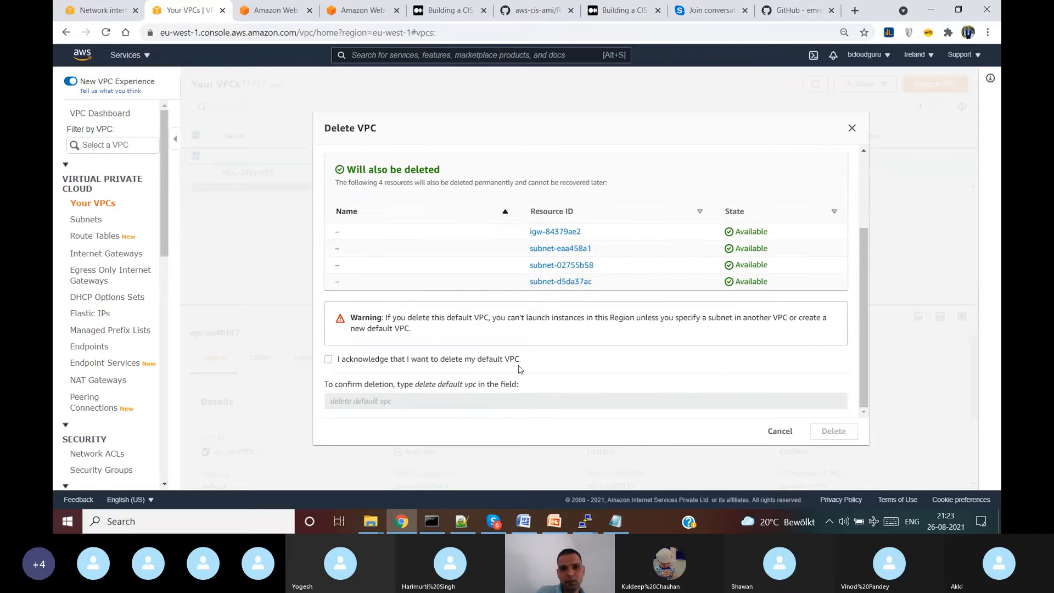
{"action": "left_click", "coordinate": [329, 360]}
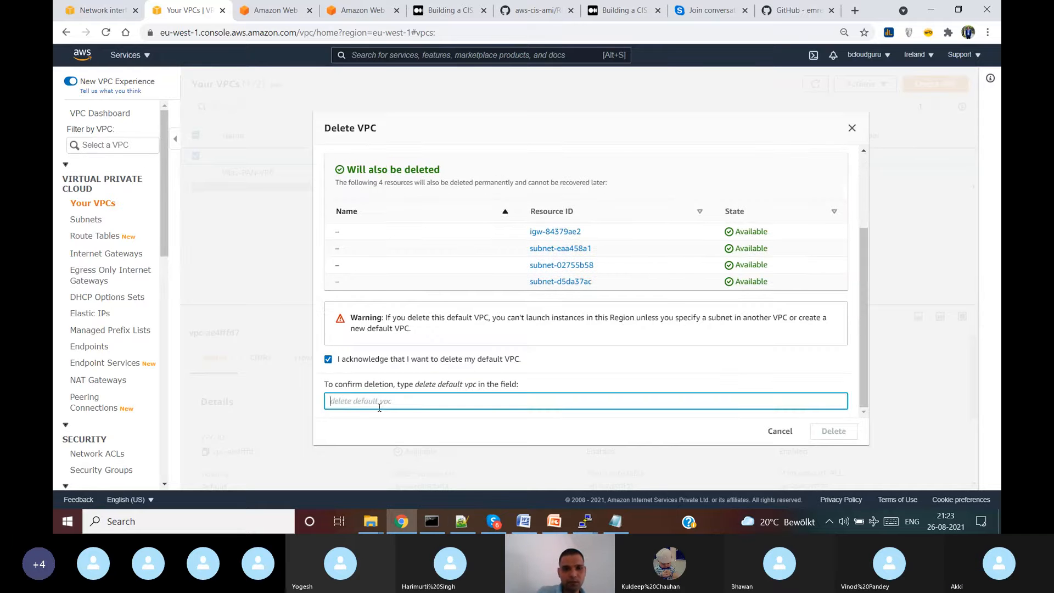
{"action": "type", "text": "delete"}
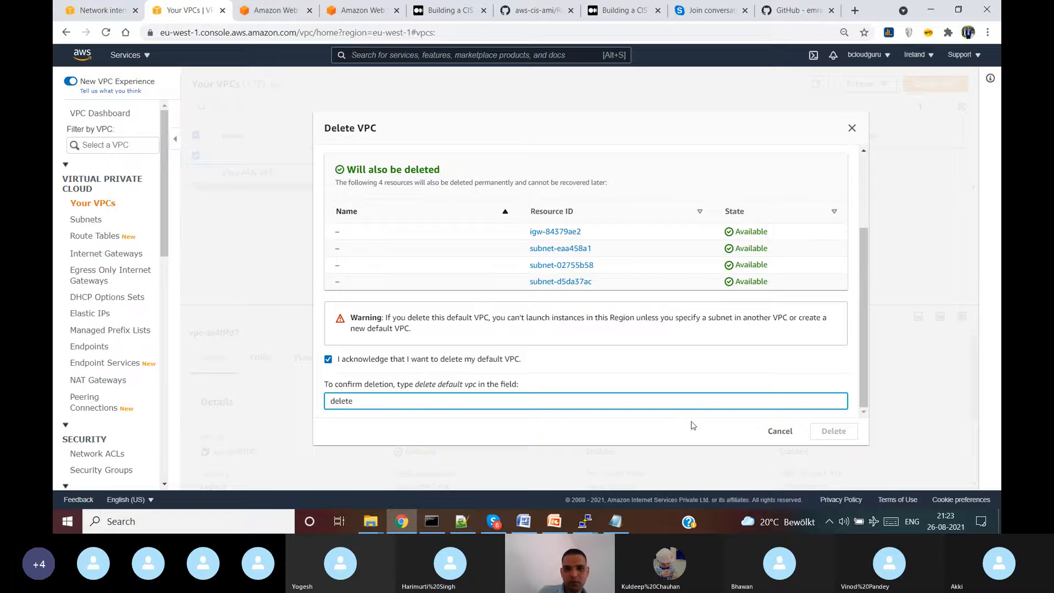
{"action": "left_click", "coordinate": [458, 433]}
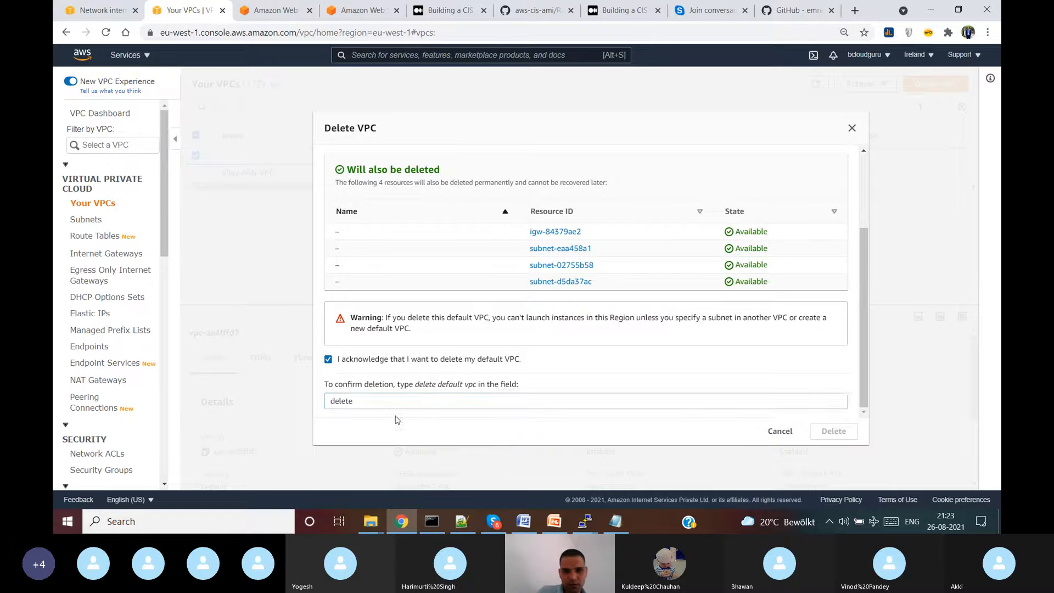
{"action": "left_click", "coordinate": [367, 401]}
{"action": "type", "text": "defa"}
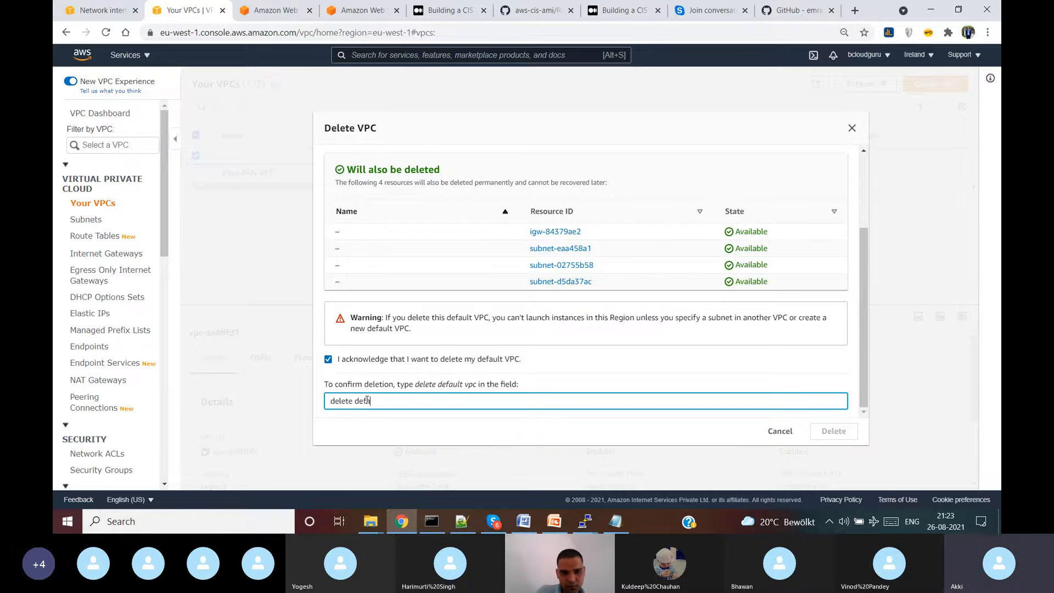
{"action": "type", "text": "ult vpc"}
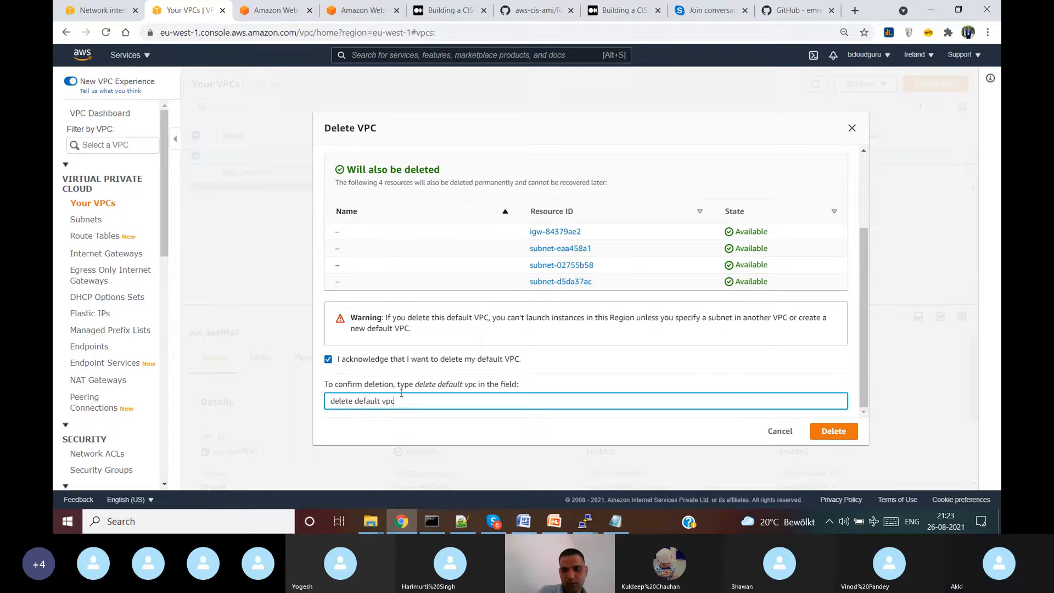
{"action": "left_click", "coordinate": [826, 432]}
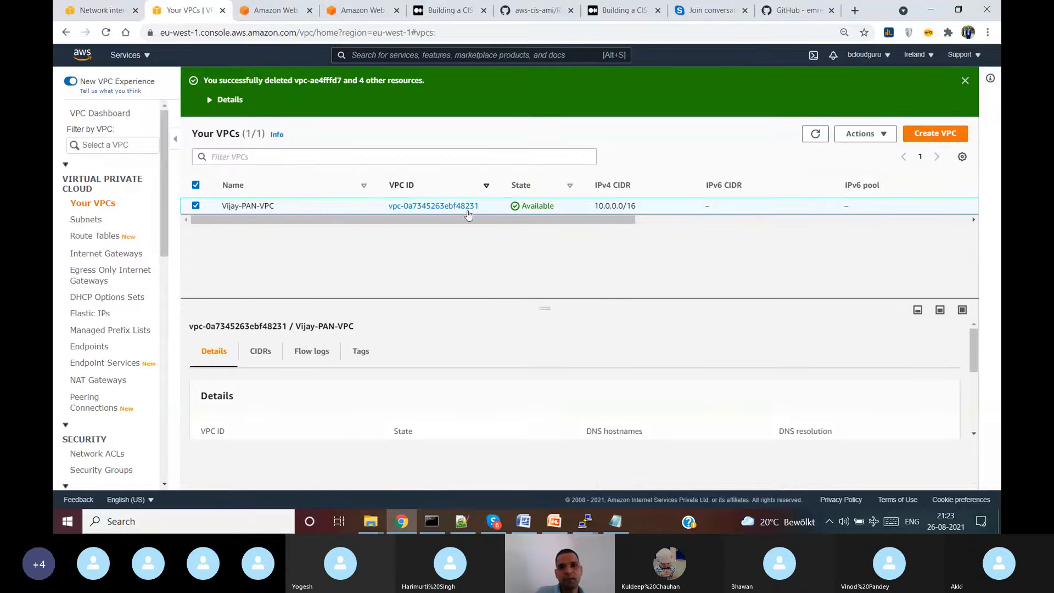
- Review the subnet list, then create internet gateway Vijay-PAN-IGW
{"action": "left_click_drag", "start_coordinate": [551, 306], "coordinate": [552, 242]}
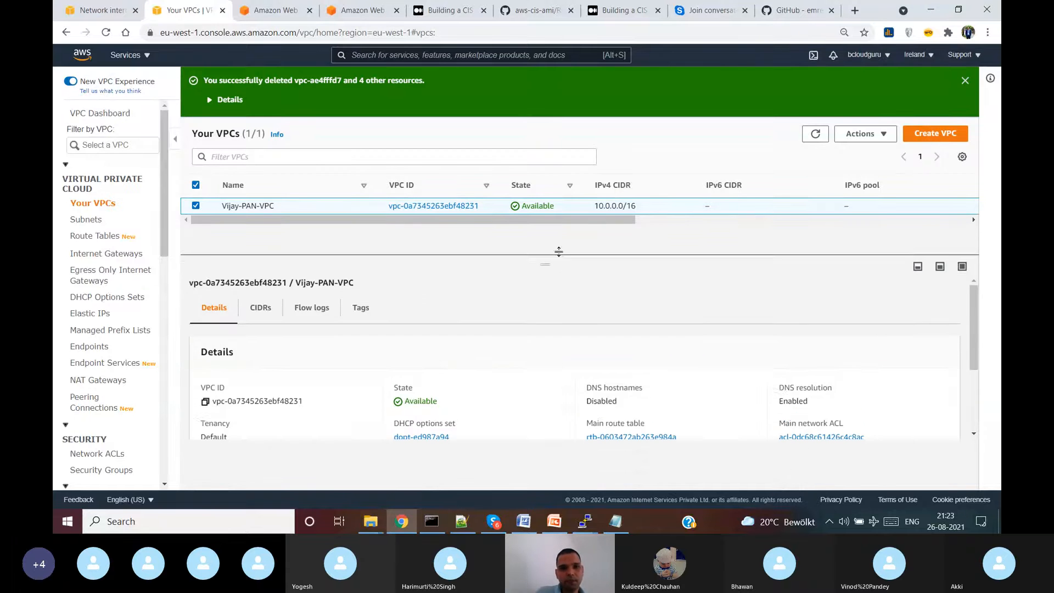
{"action": "left_click", "coordinate": [87, 221]}
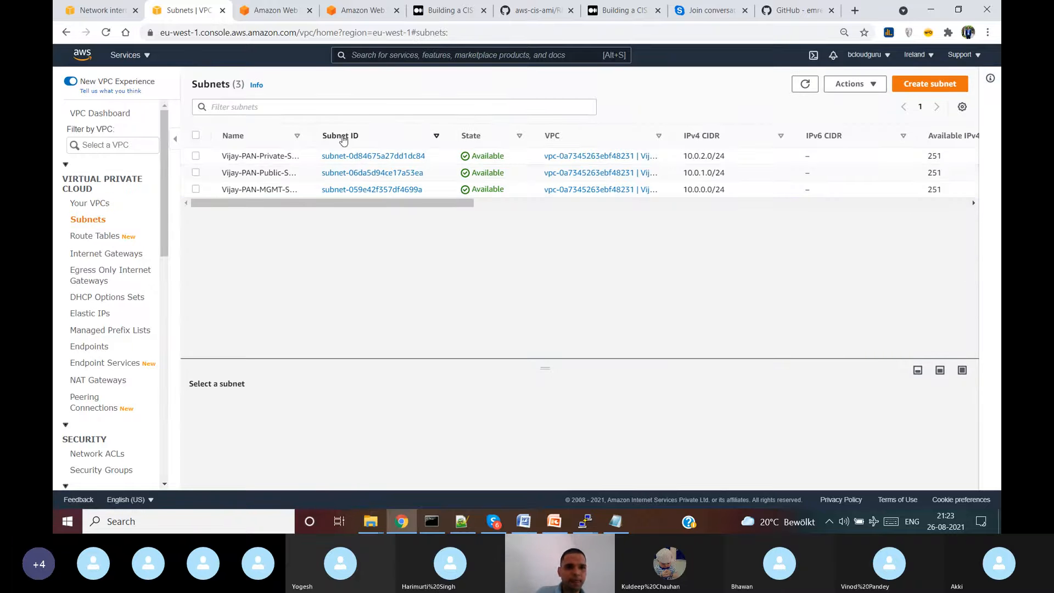
{"action": "left_click_drag", "start_coordinate": [311, 136], "coordinate": [387, 136]}
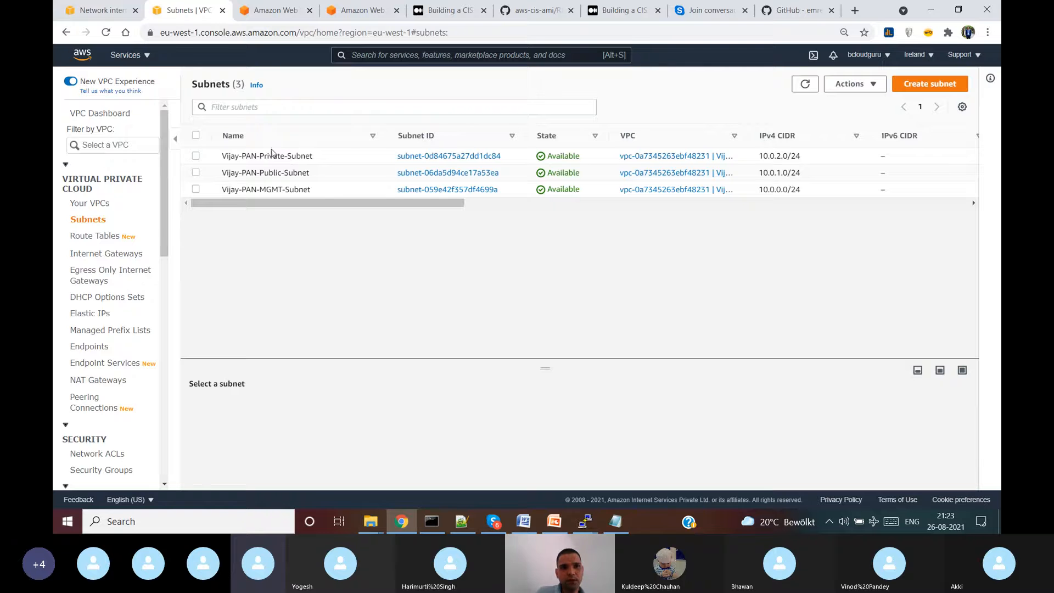
{"action": "left_click", "coordinate": [109, 254]}
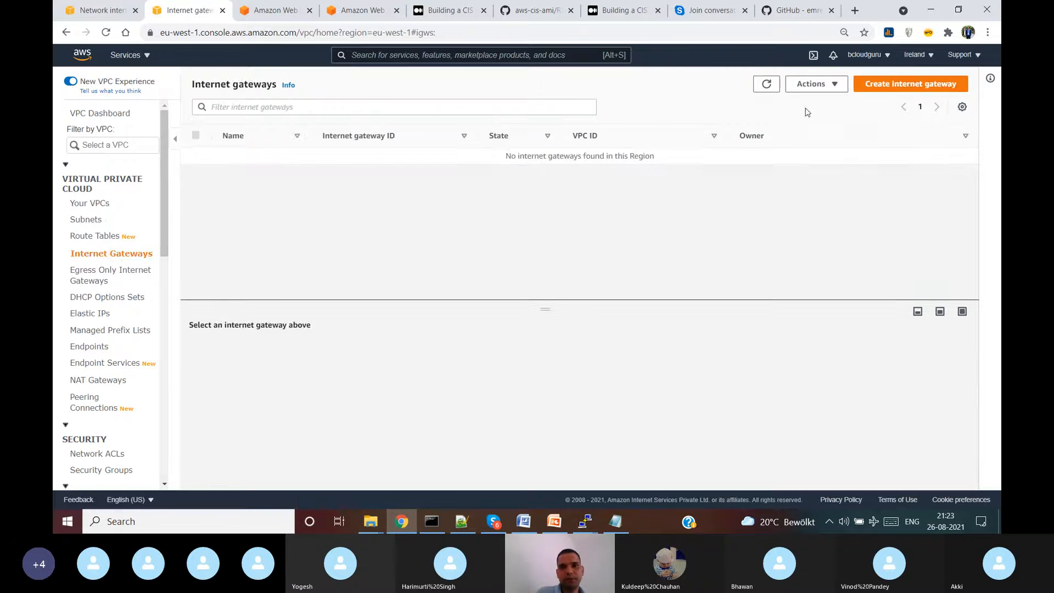
{"action": "left_click", "coordinate": [874, 87]}
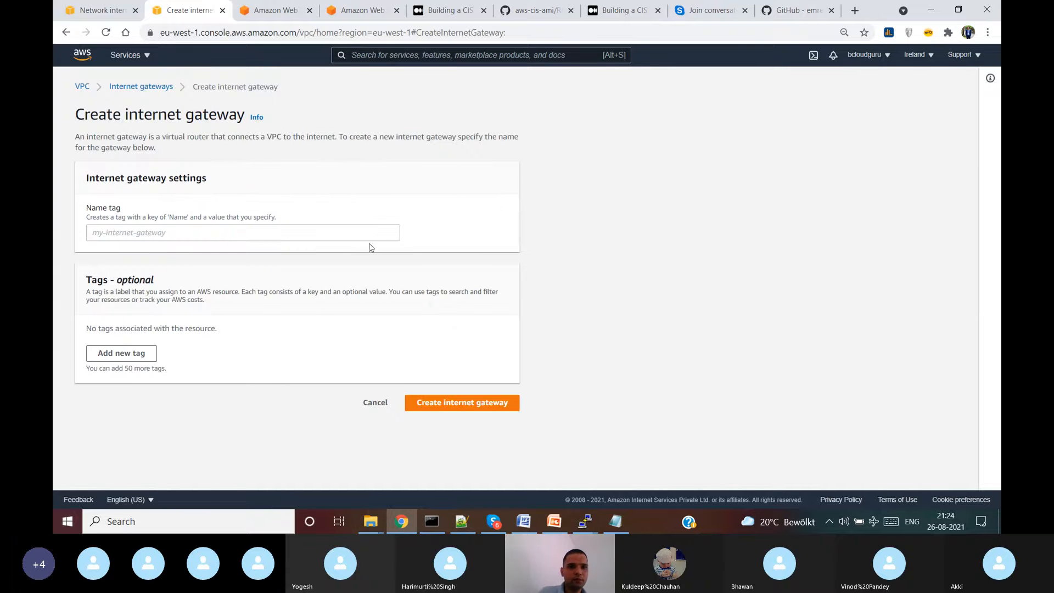
{"action": "left_click", "coordinate": [362, 236]}
{"action": "type", "text": "Vijay-PAN-IGW"}
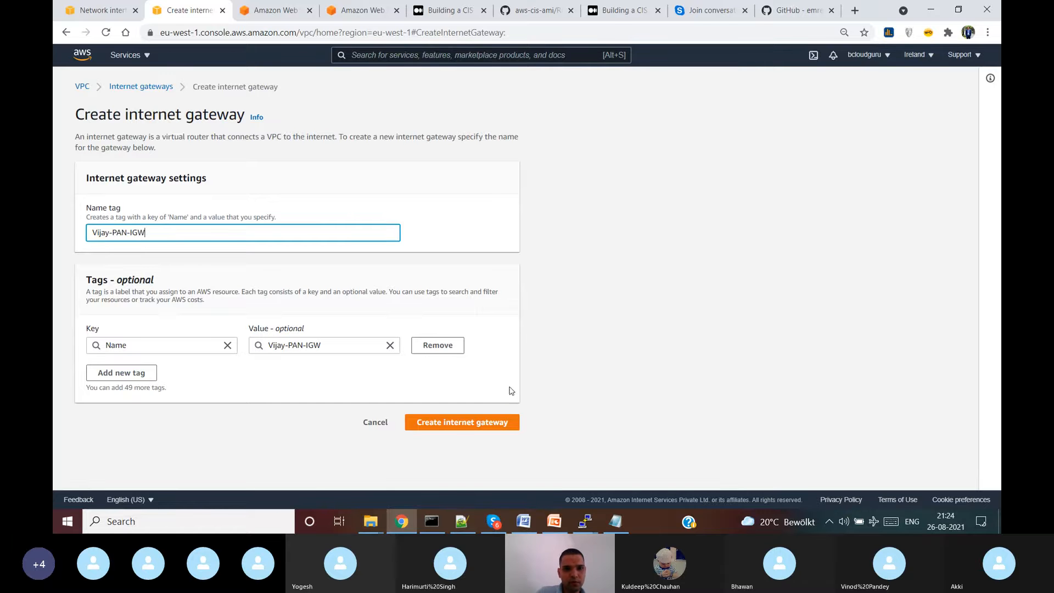
{"action": "left_click", "coordinate": [496, 424]}
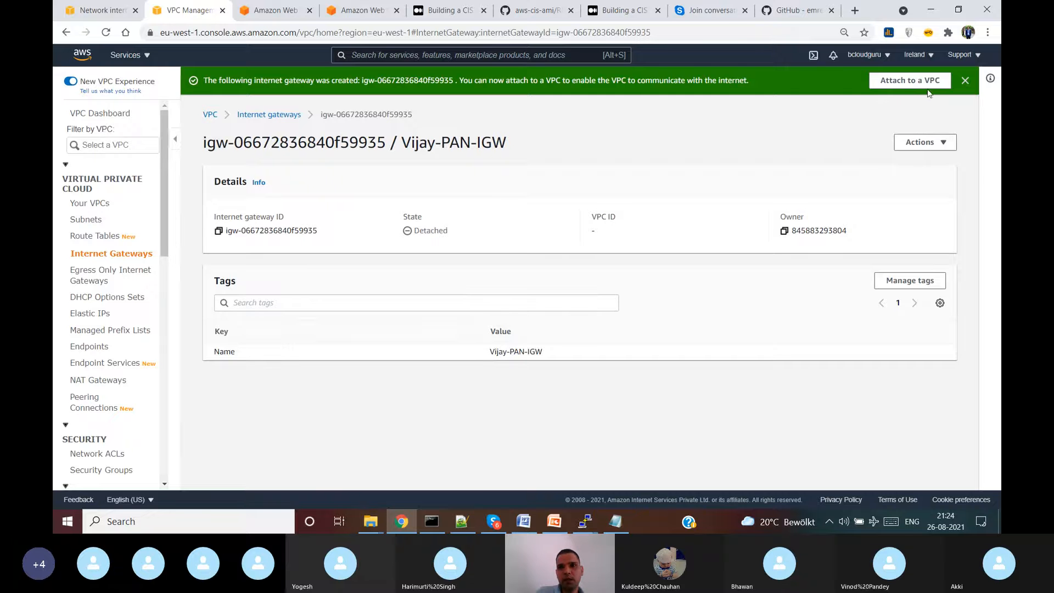
- Attach Vijay-PAN-IGW to Vijay-PAN-VPC
{"action": "left_click", "coordinate": [929, 143]}
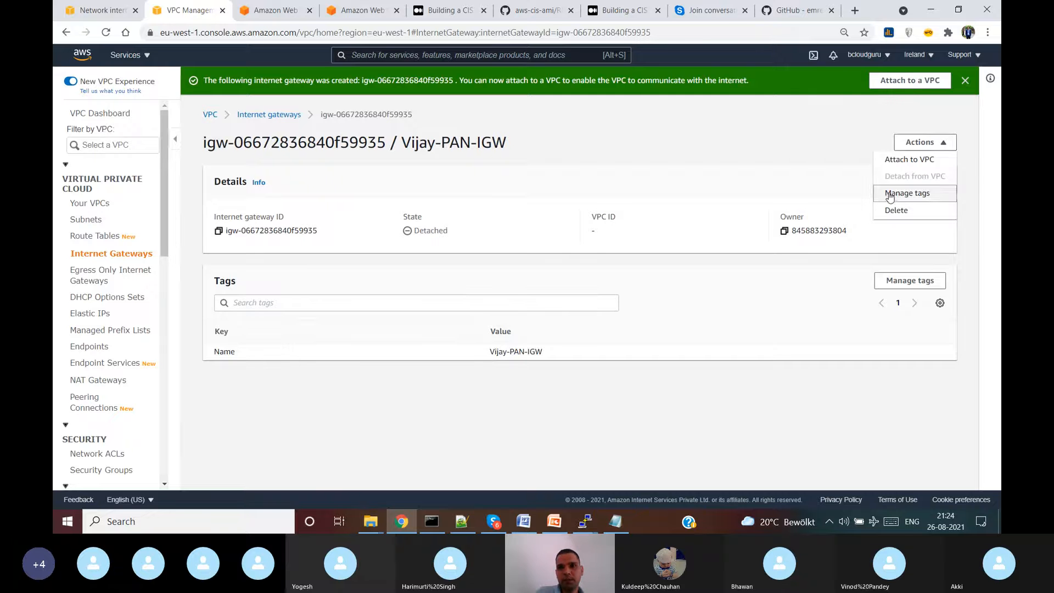
{"action": "left_click", "coordinate": [907, 161]}
{"action": "left_click", "coordinate": [165, 216]}
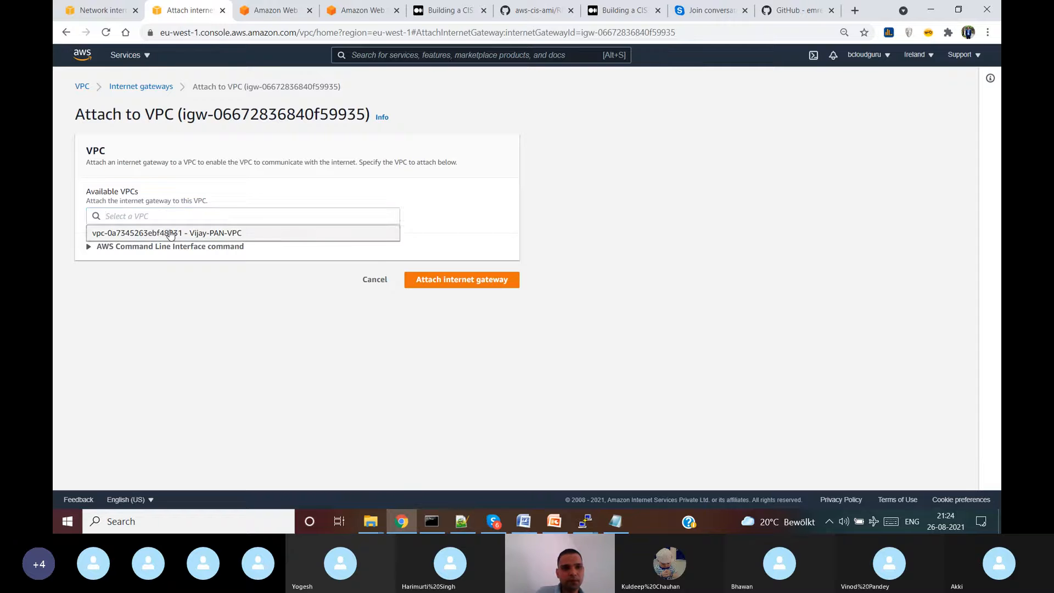
{"action": "left_click", "coordinate": [170, 233]}
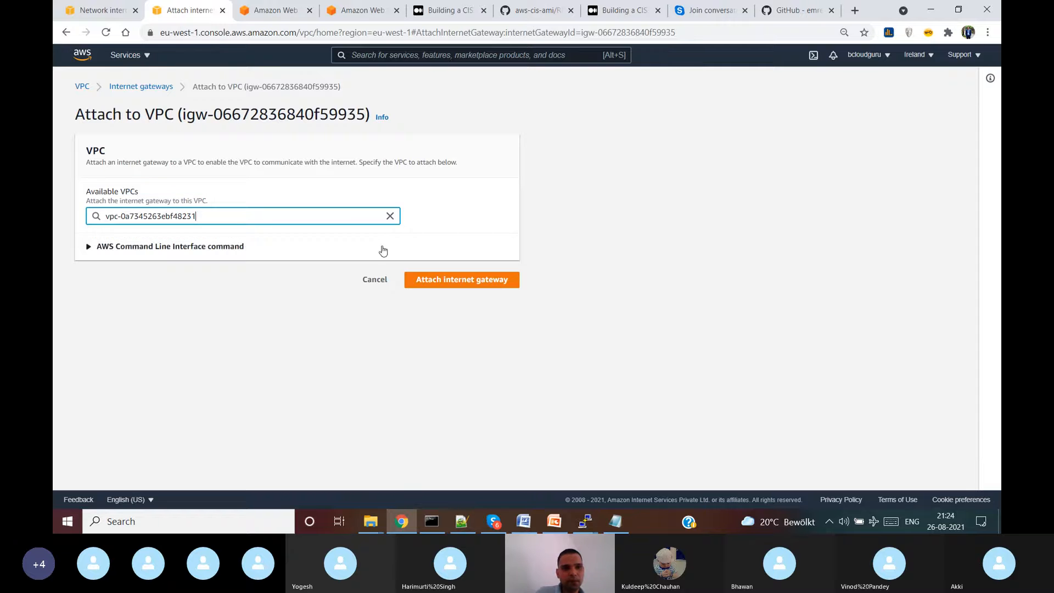
{"action": "left_click", "coordinate": [486, 281]}
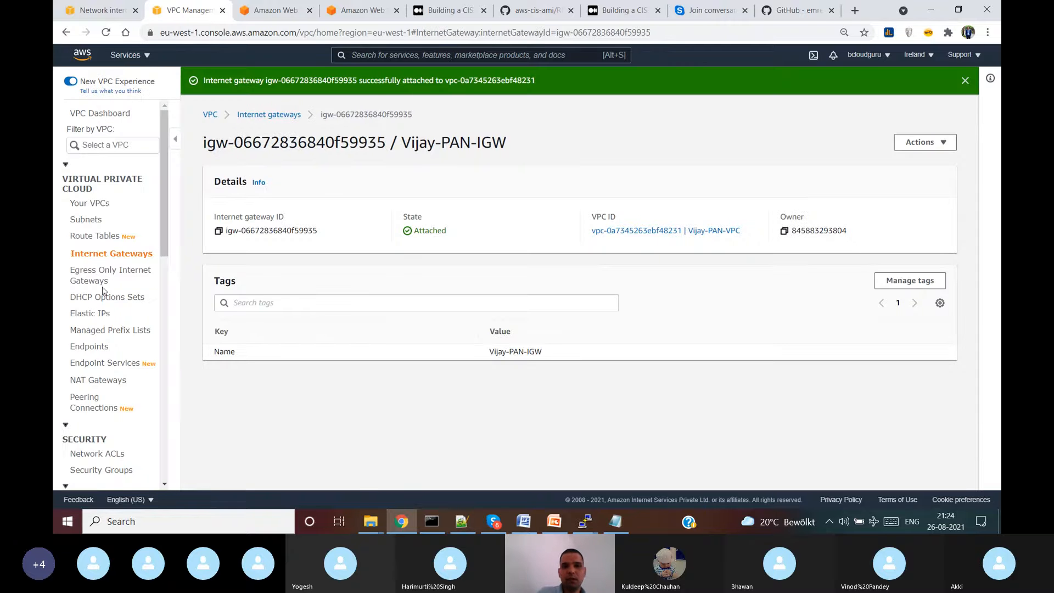
- List the route tables and confirm the main route table cannot be deleted, then deselect it
{"action": "left_click", "coordinate": [104, 238]}
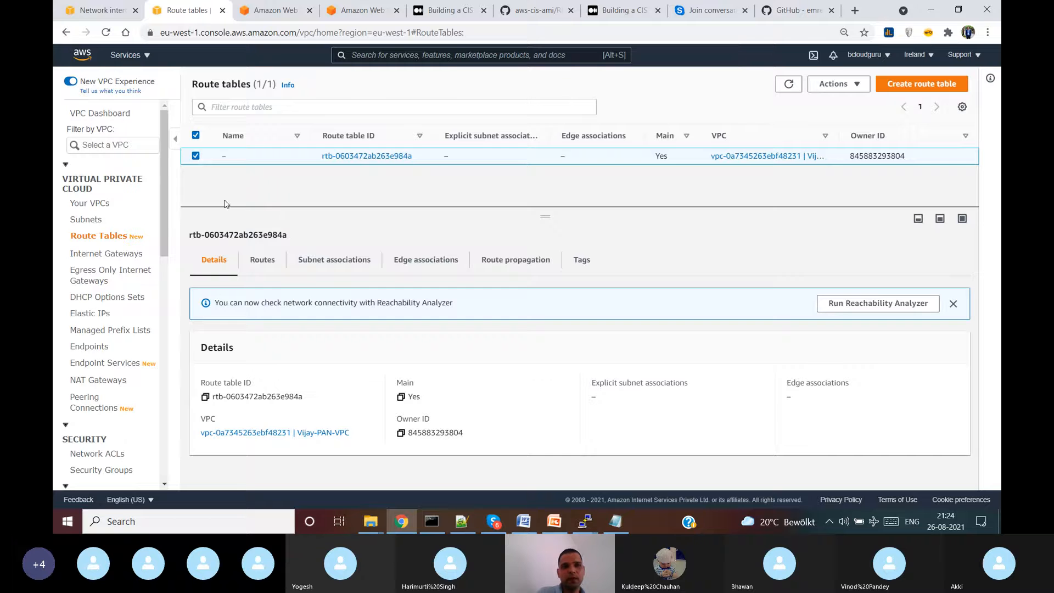
{"action": "mouse_move", "coordinate": [240, 161]}
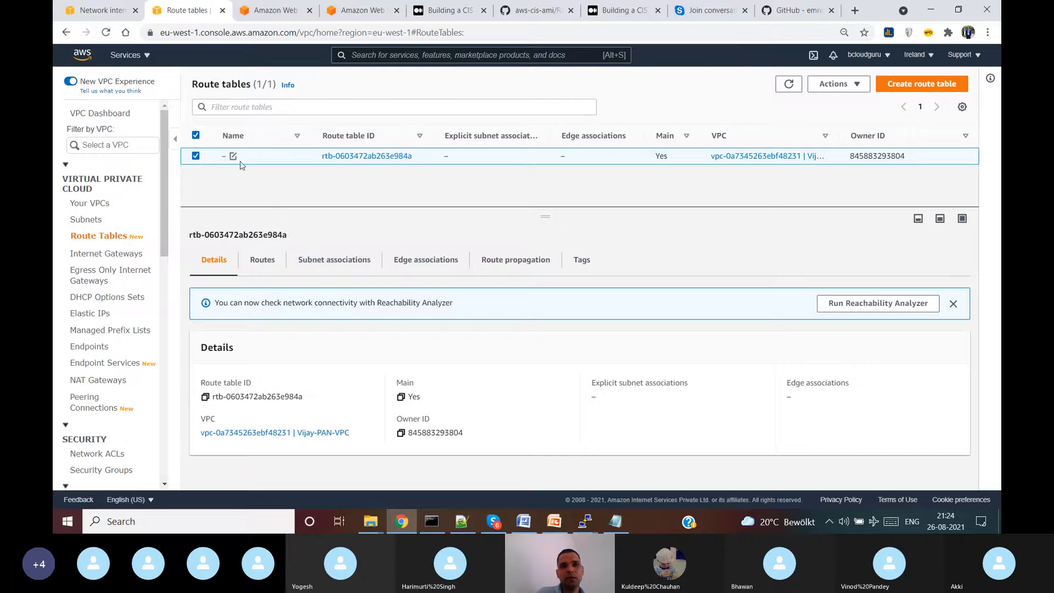
{"action": "left_click", "coordinate": [847, 84]}
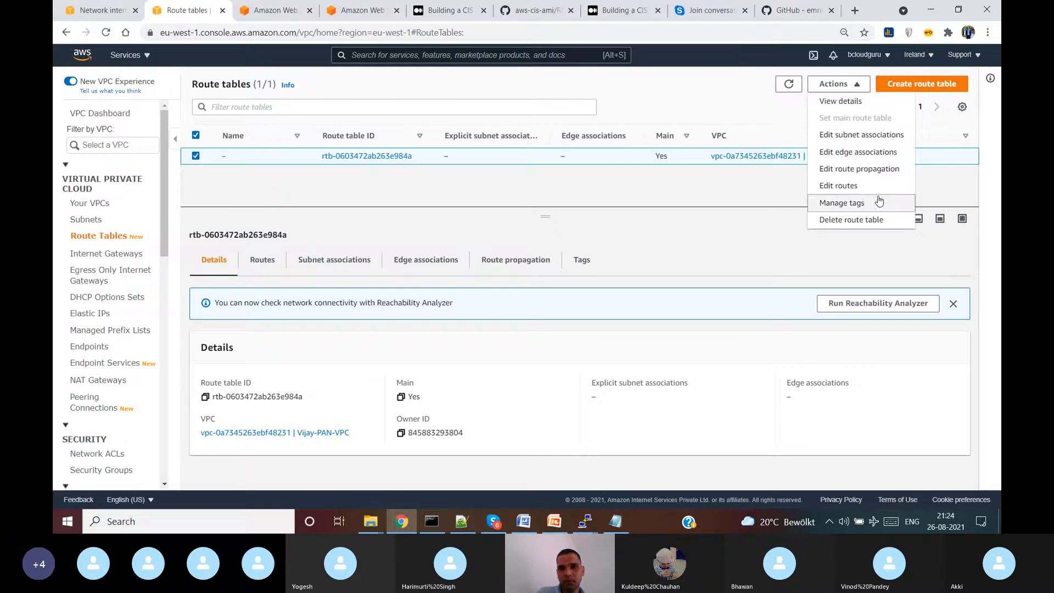
{"action": "left_click", "coordinate": [863, 220]}
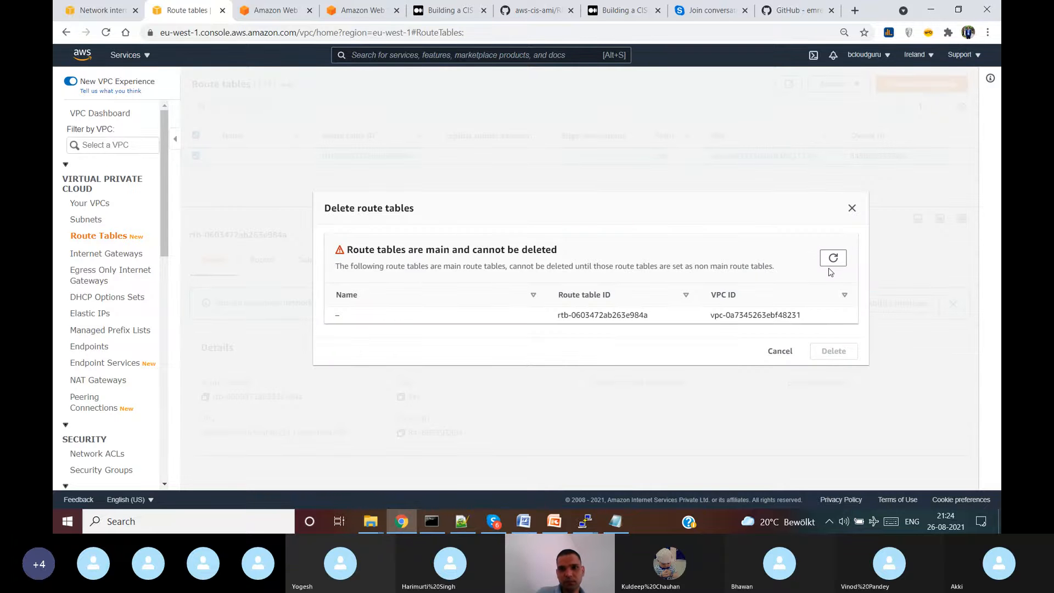
{"action": "left_click", "coordinate": [780, 351]}
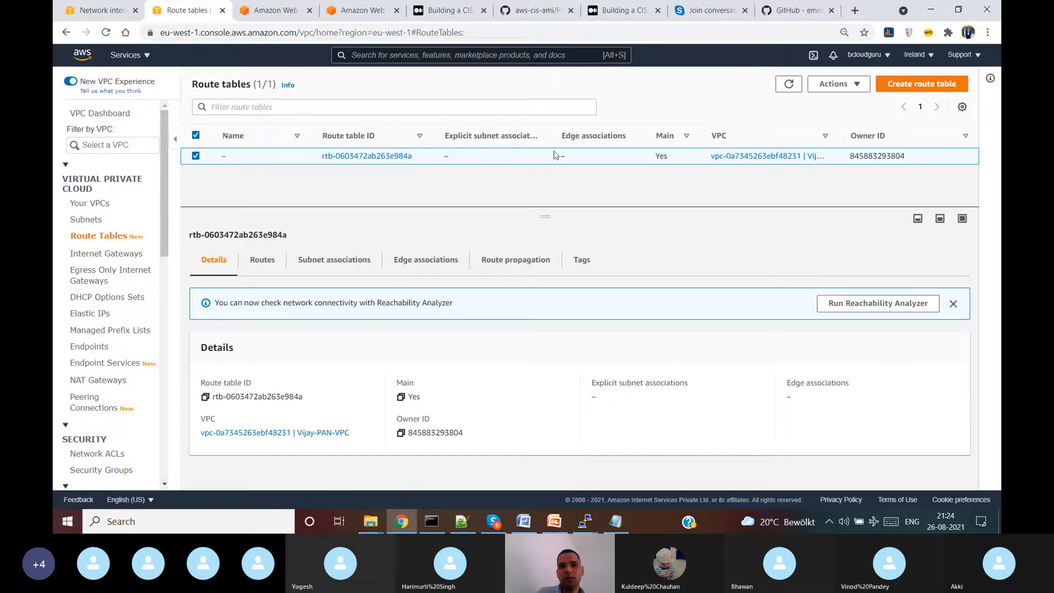
{"action": "left_click", "coordinate": [193, 159]}
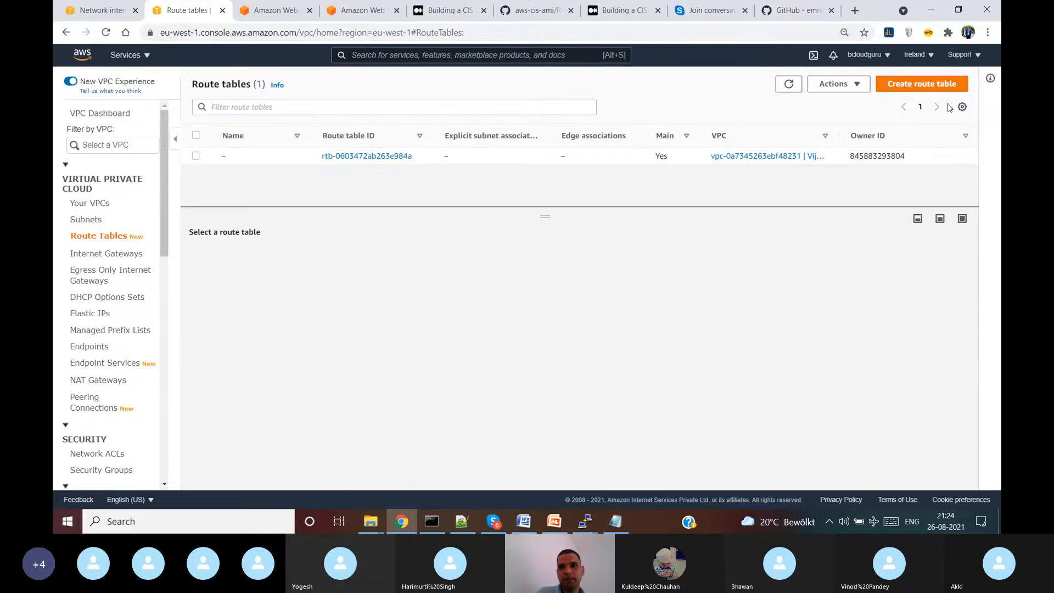
- Create route table Vijay-PAN-MGMT-RT in Vijay-PAN-VPC and return to the route tables list
{"action": "left_click", "coordinate": [932, 87]}
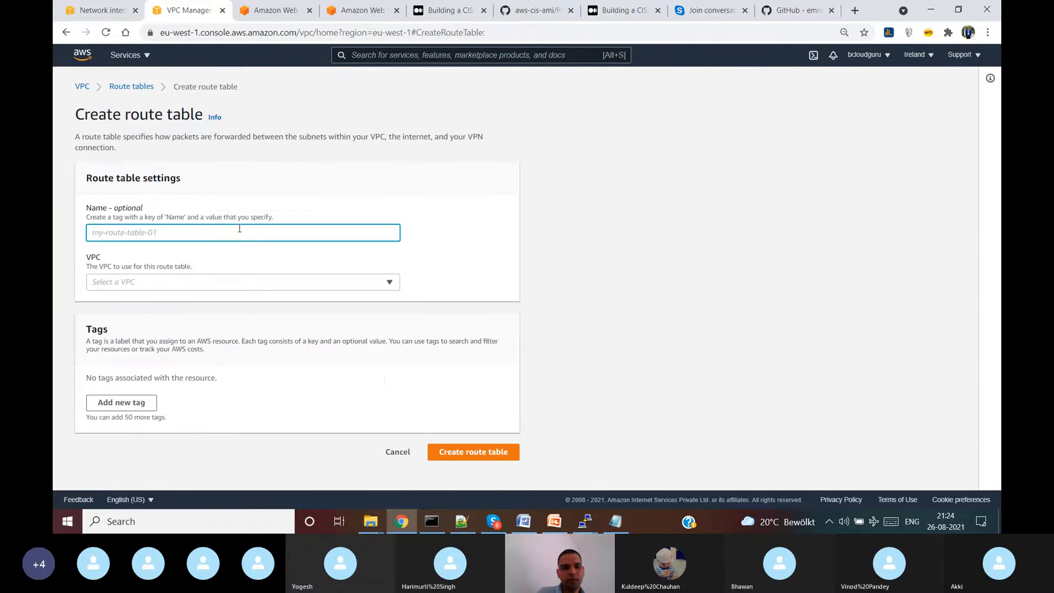
{"action": "type", "text": "Vijay"}
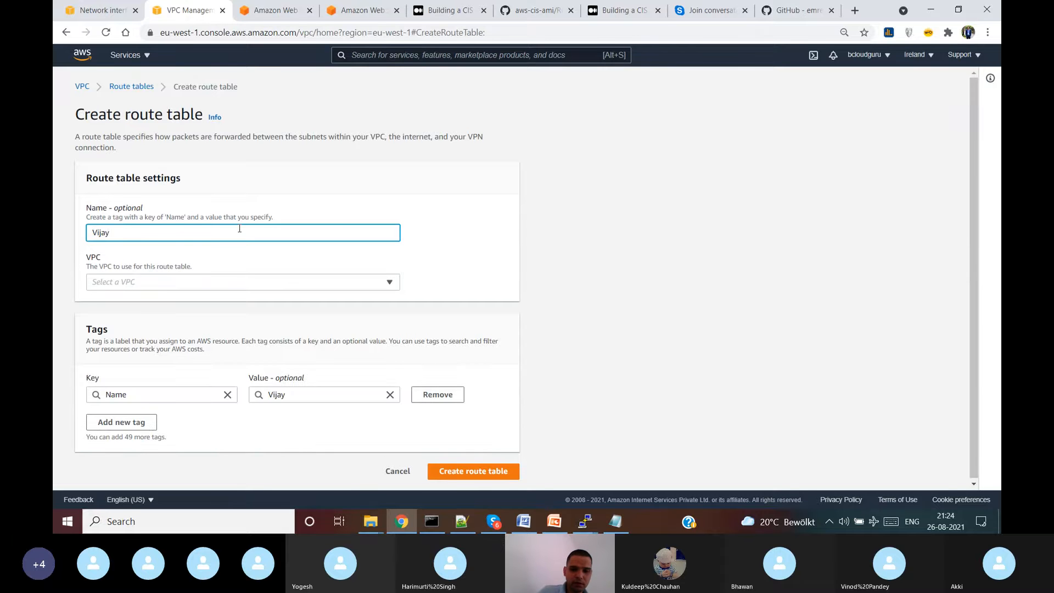
{"action": "type", "text": "-PAN-M"}
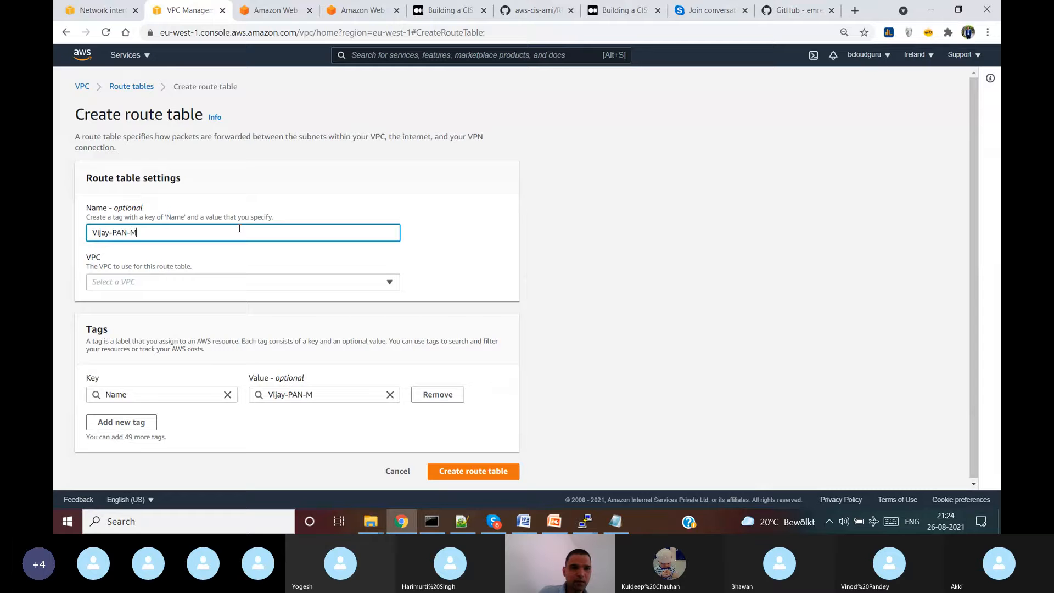
{"action": "type", "text": "SGMT"}
{"action": "key", "text": "BackSpace"}
{"action": "key", "text": "BackSpace"}
{"action": "key", "text": "BackSpace"}
{"action": "key", "text": "BackSpace"}
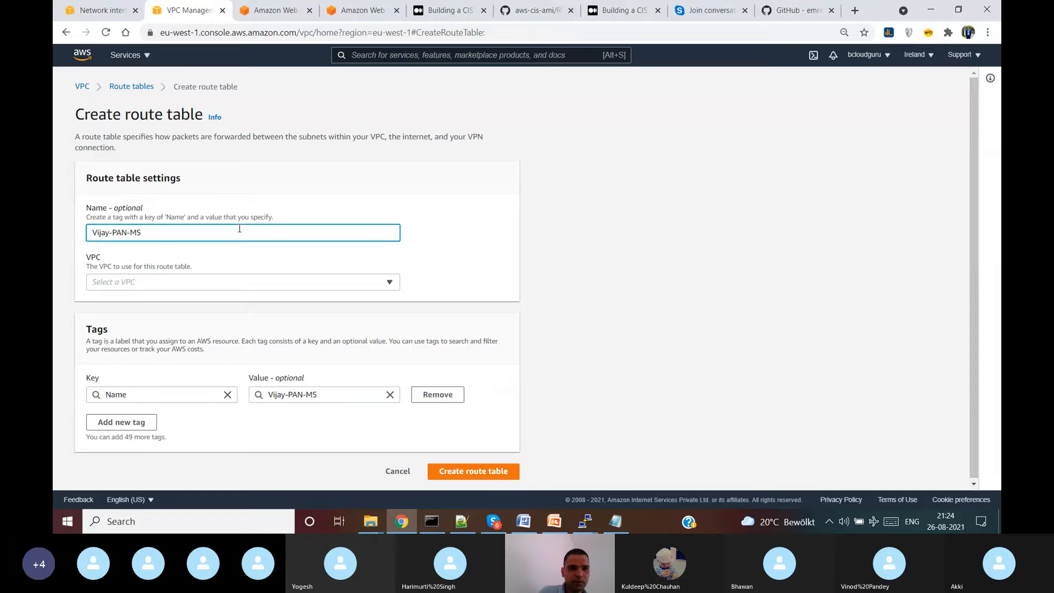
{"action": "type", "text": "GMS"}
{"action": "key", "text": "BackSpace"}
{"action": "type", "text": "T-"}
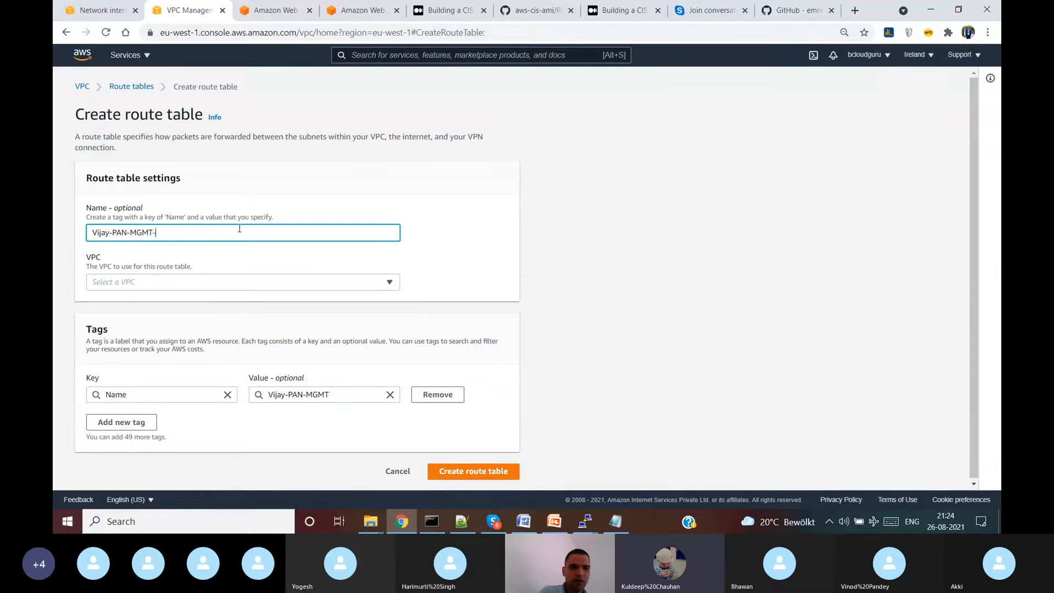
{"action": "type", "text": "RT"}
{"action": "left_click", "coordinate": [295, 283]}
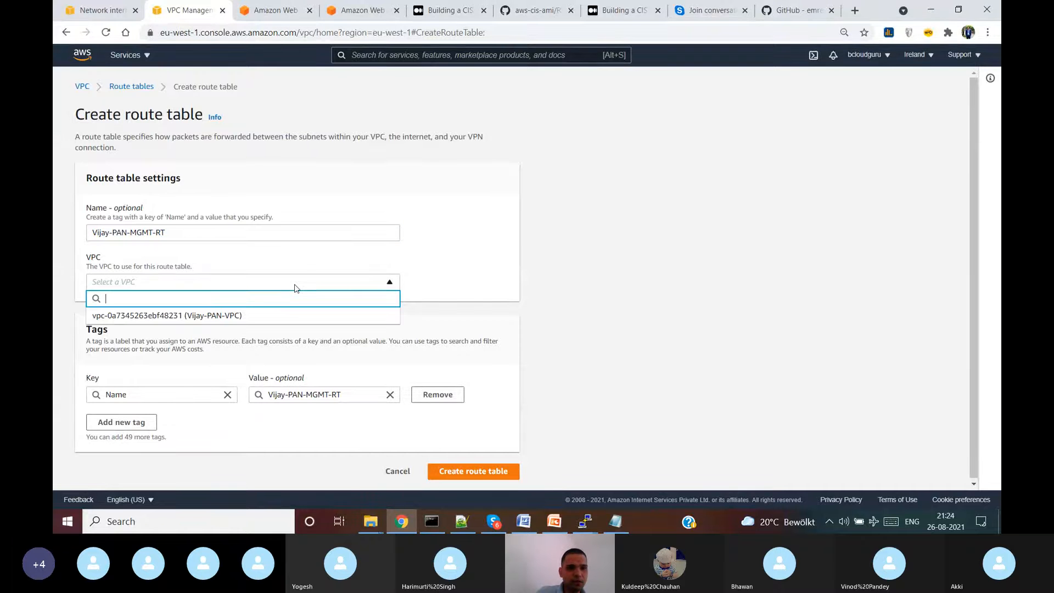
{"action": "left_click", "coordinate": [288, 313]}
{"action": "left_click", "coordinate": [492, 474]}
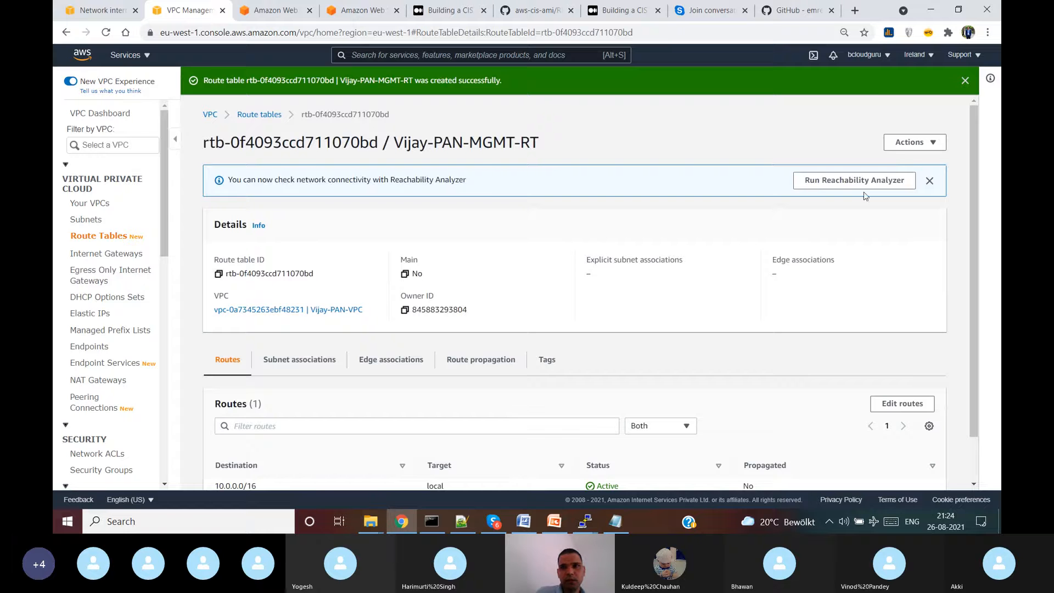
{"action": "left_click", "coordinate": [114, 238]}
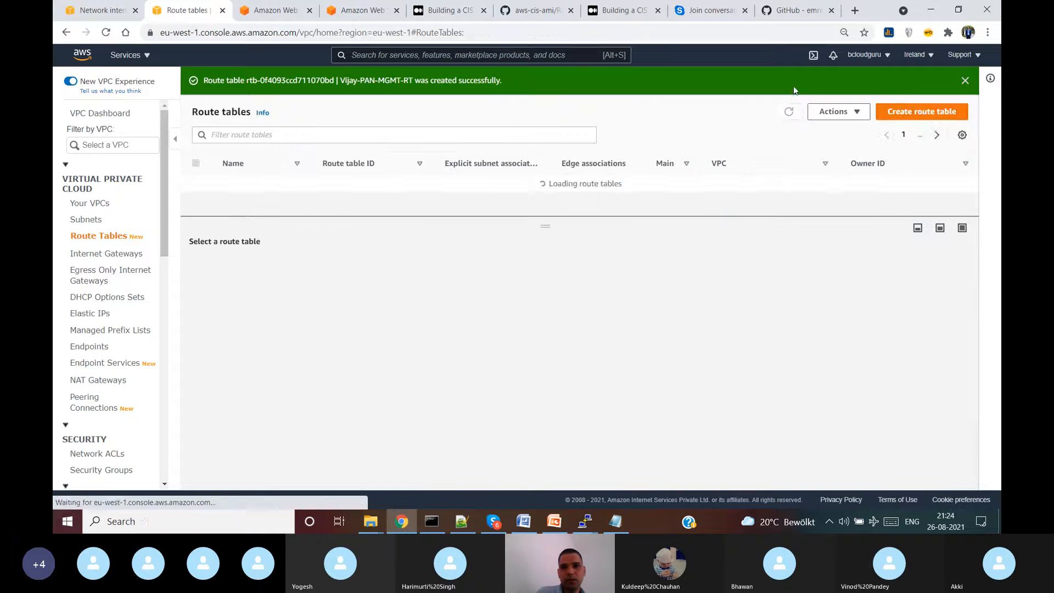
- Create route table Vijay-PAN-Public-RT in Vijay-PAN-VPC and return to the route tables list
{"action": "left_click", "coordinate": [923, 115]}
{"action": "type", "text": "Vija"}
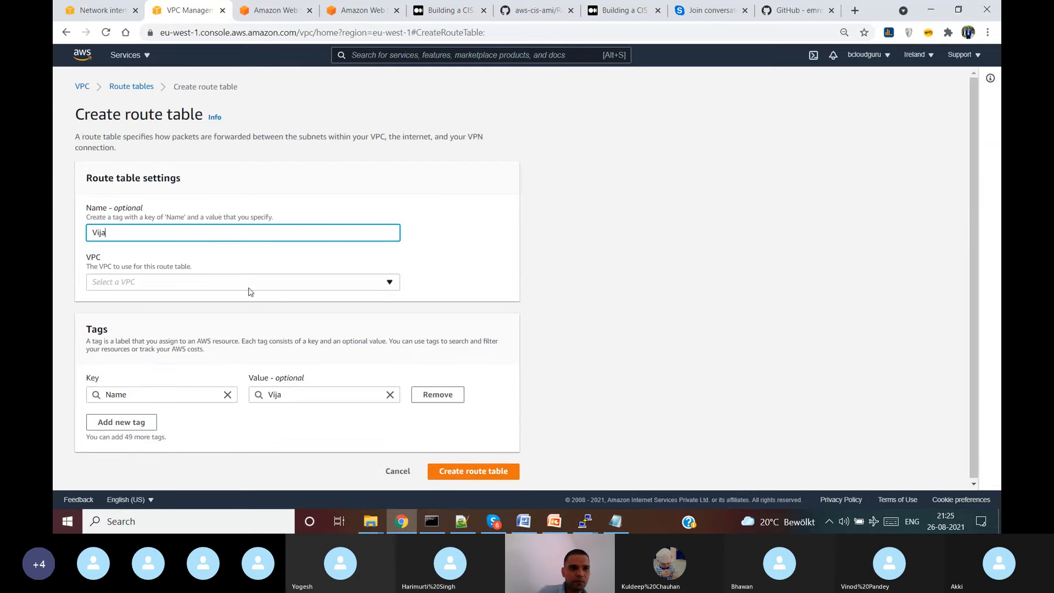
{"action": "type", "text": "y-PAN-"}
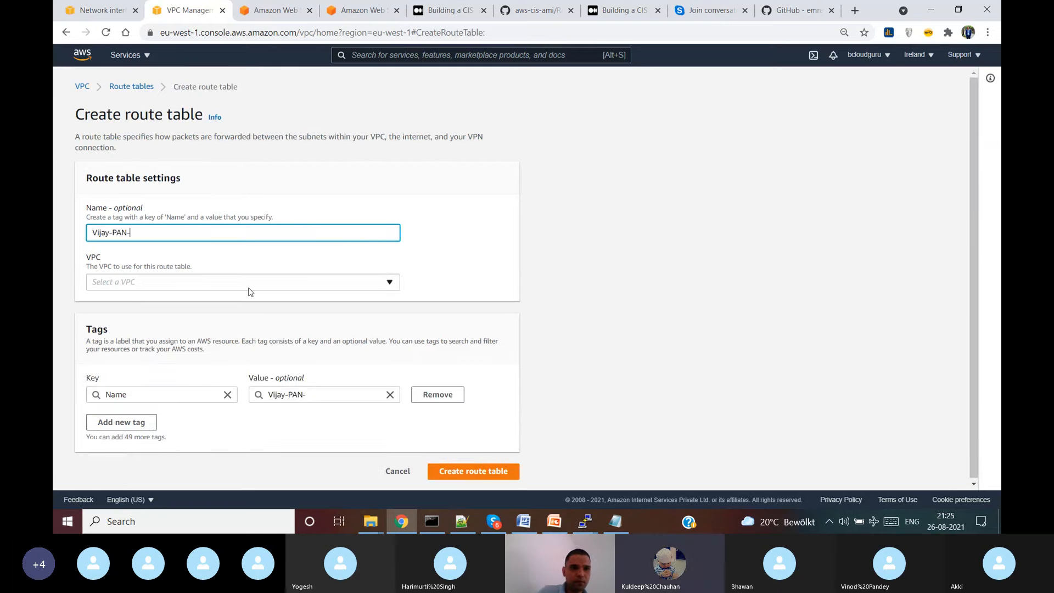
{"action": "type", "text": "Pou"}
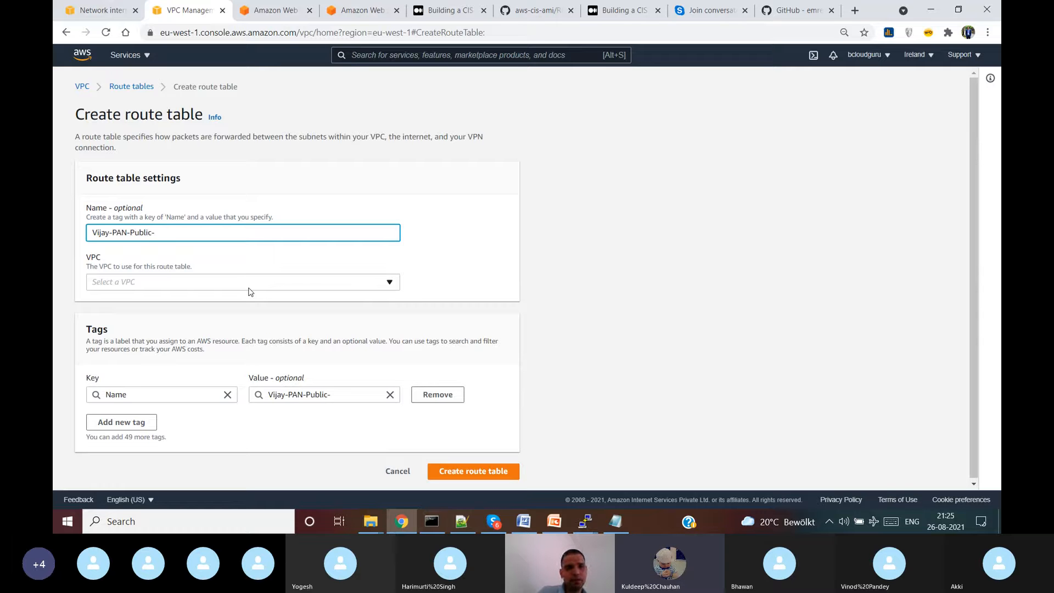
{"action": "type", "text": "RT"}
{"action": "left_click", "coordinate": [240, 280]}
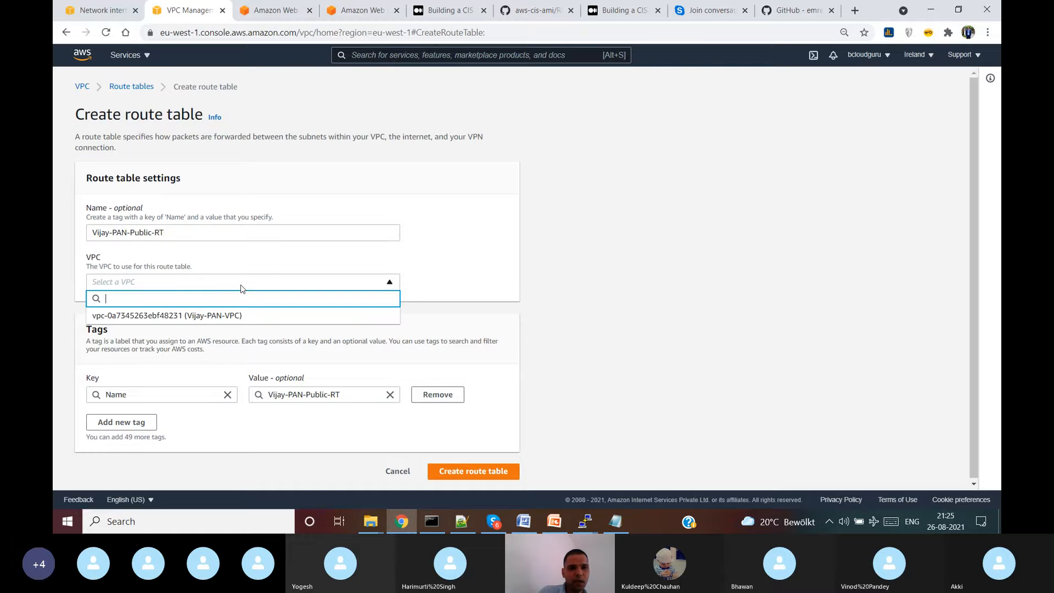
{"action": "left_click", "coordinate": [235, 314]}
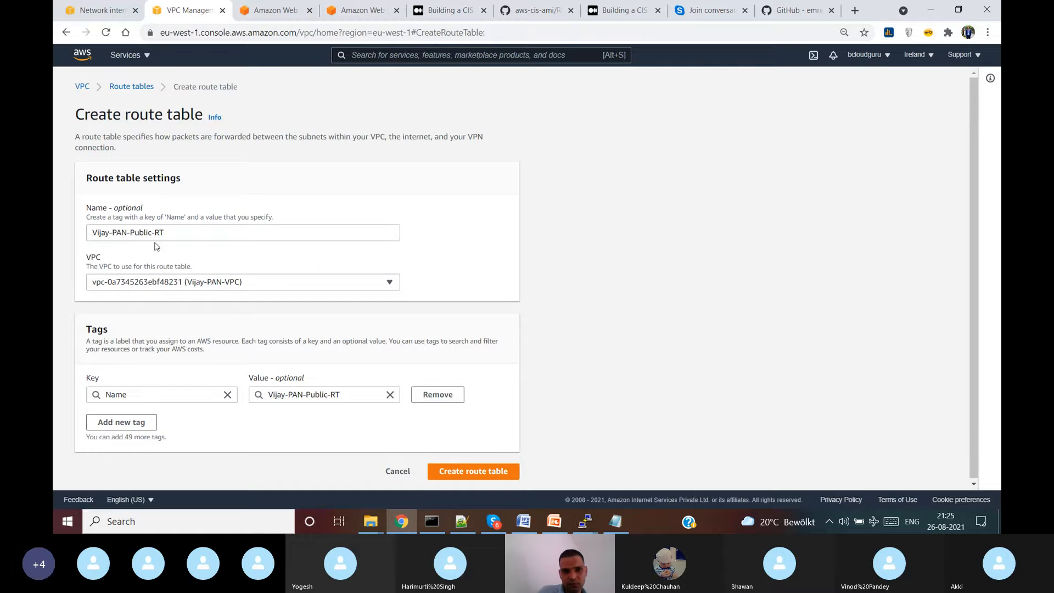
{"action": "left_click", "coordinate": [502, 473]}
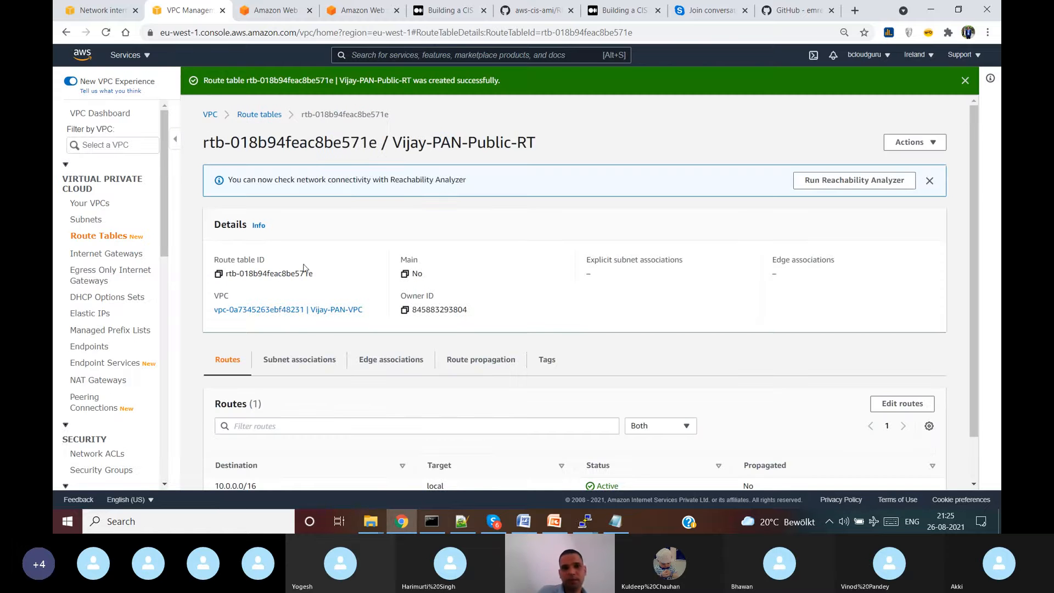
{"action": "left_click", "coordinate": [117, 242]}
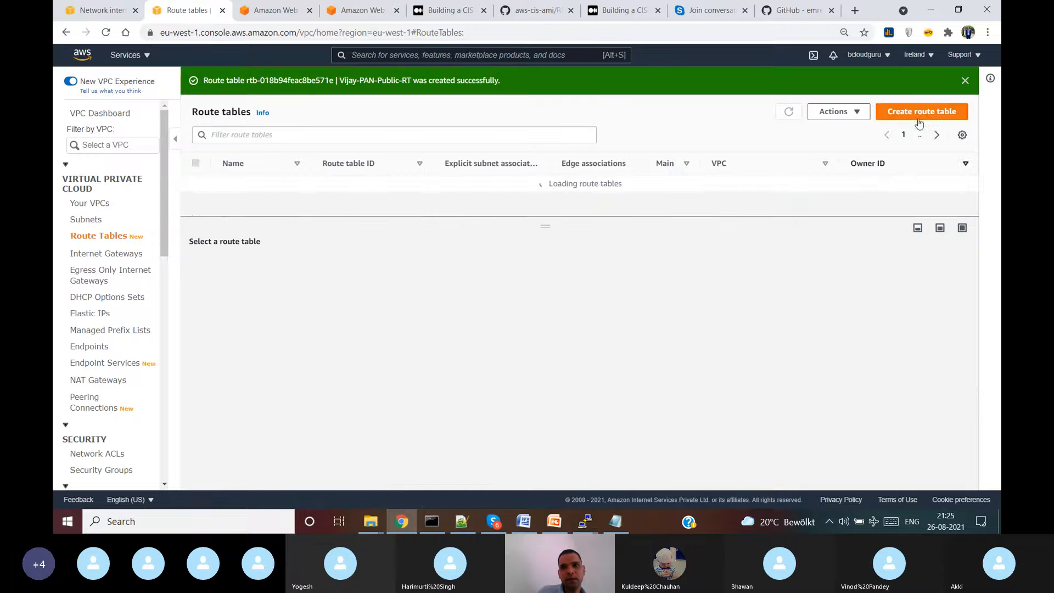
- Create route table Vijay-PAN-Private-RT in Vijay-PAN-VPC and go back to the route tables list
{"action": "left_click", "coordinate": [922, 112]}
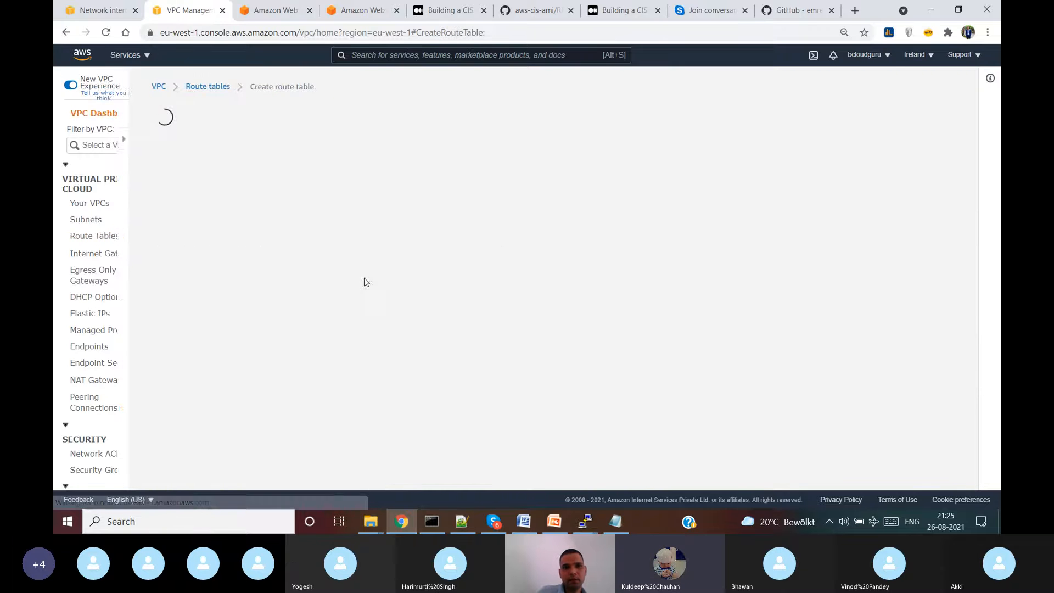
{"action": "left_click", "coordinate": [211, 227]}
{"action": "type", "text": "Vija"}
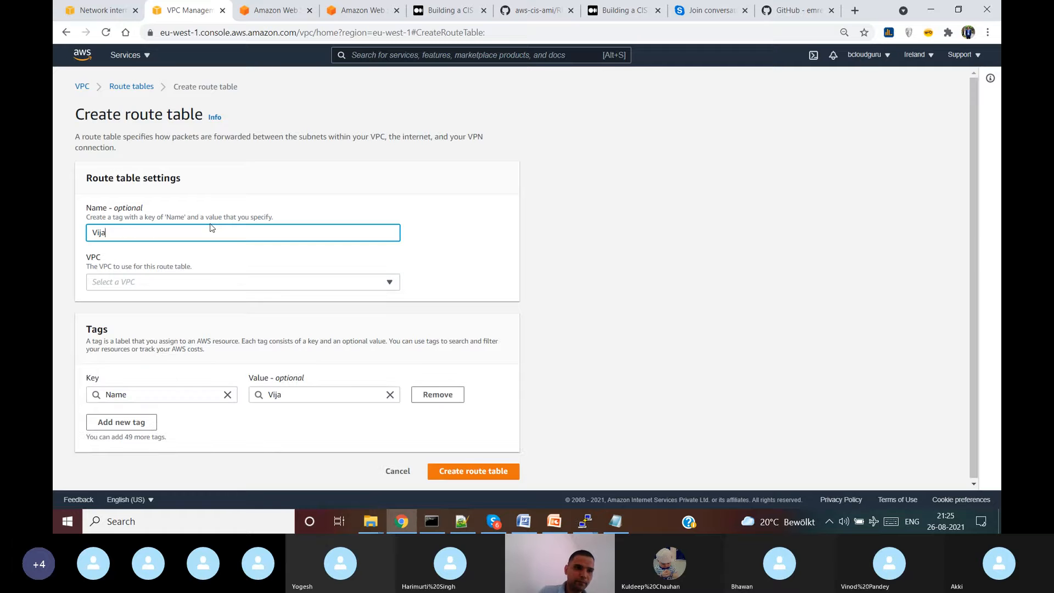
{"action": "type", "text": "y-PAN-"}
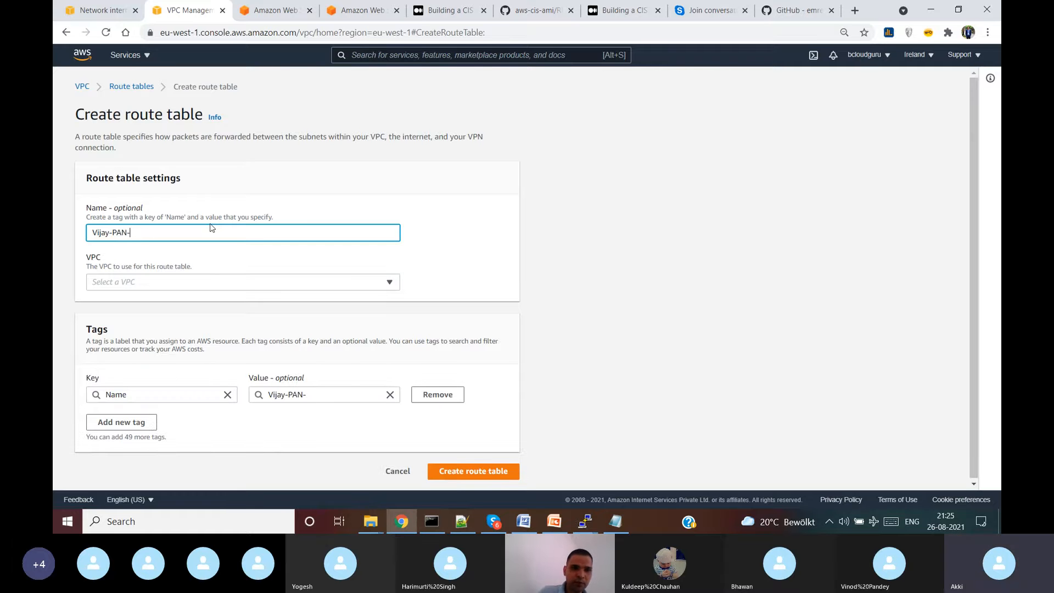
{"action": "type", "text": "PRiva"}
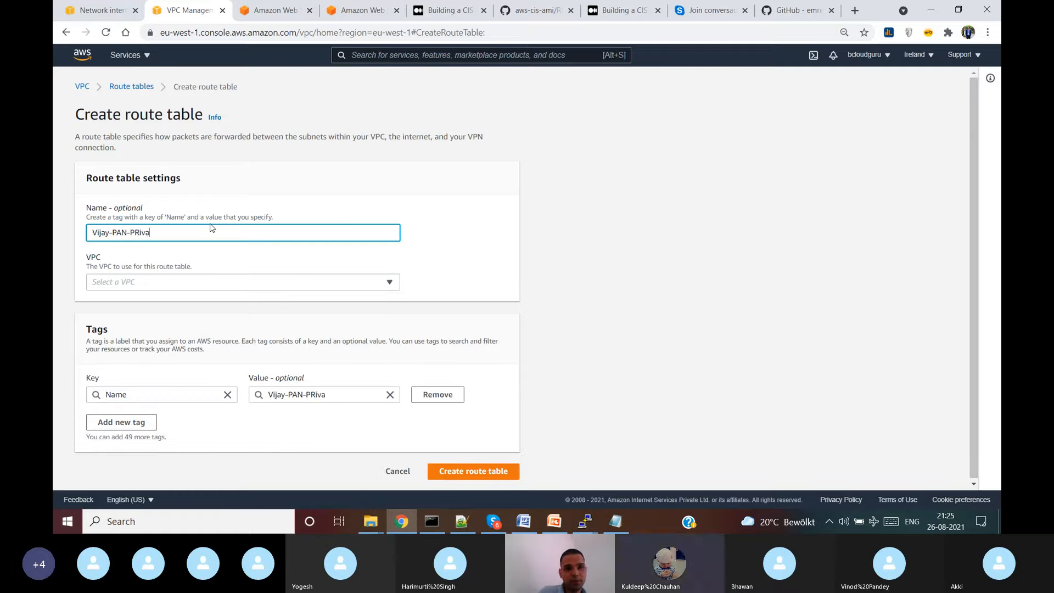
{"action": "key", "text": "BackSpace"}
{"action": "type", "text": "rivate-RT"}
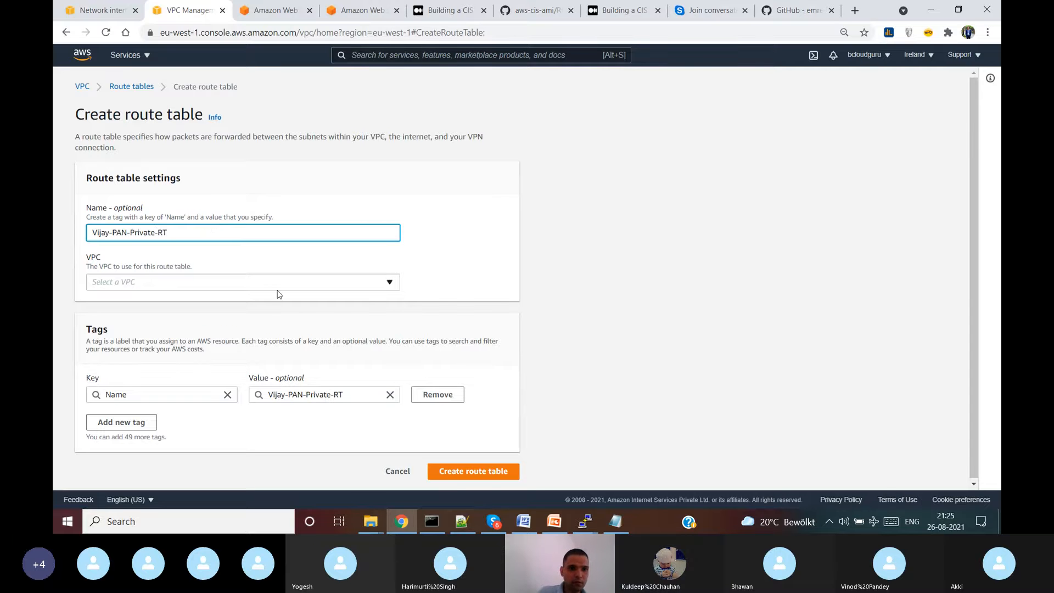
{"action": "left_click", "coordinate": [277, 287]}
{"action": "left_click", "coordinate": [271, 317]}
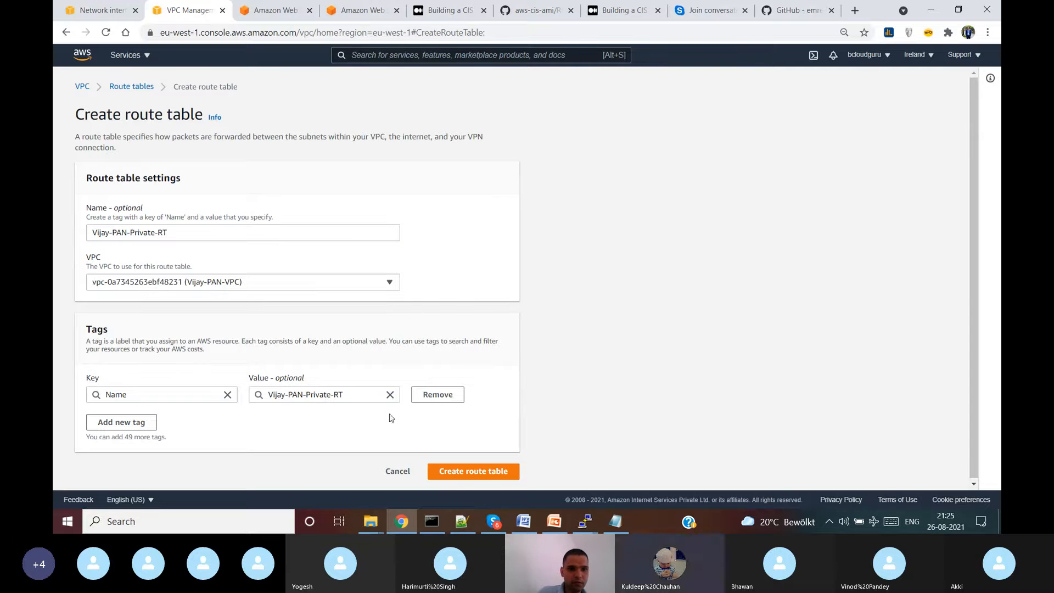
{"action": "left_click", "coordinate": [487, 474]}
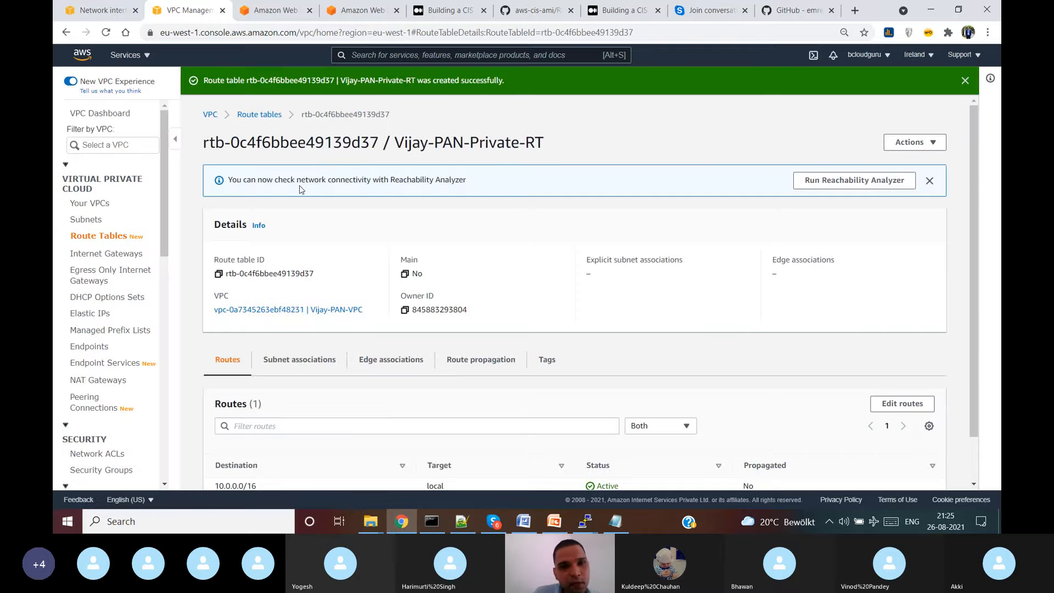
{"action": "left_click", "coordinate": [104, 236]}
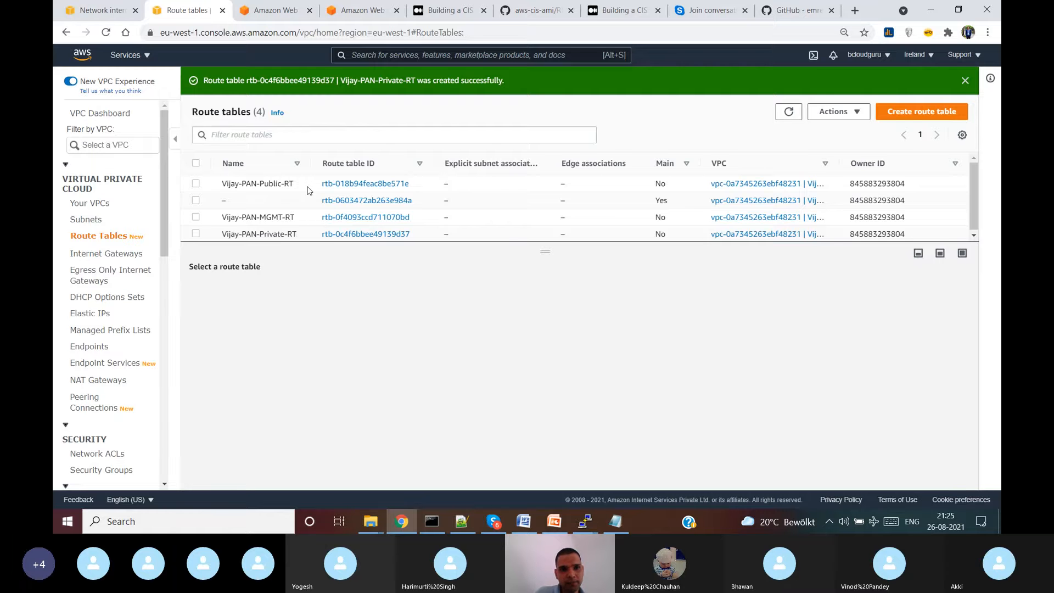
- Associate Vijay-PAN-MGMT-Subnet with the Vijay-PAN-MGMT-RT route table
{"action": "left_click_drag", "start_coordinate": [310, 163], "coordinate": [363, 168]}
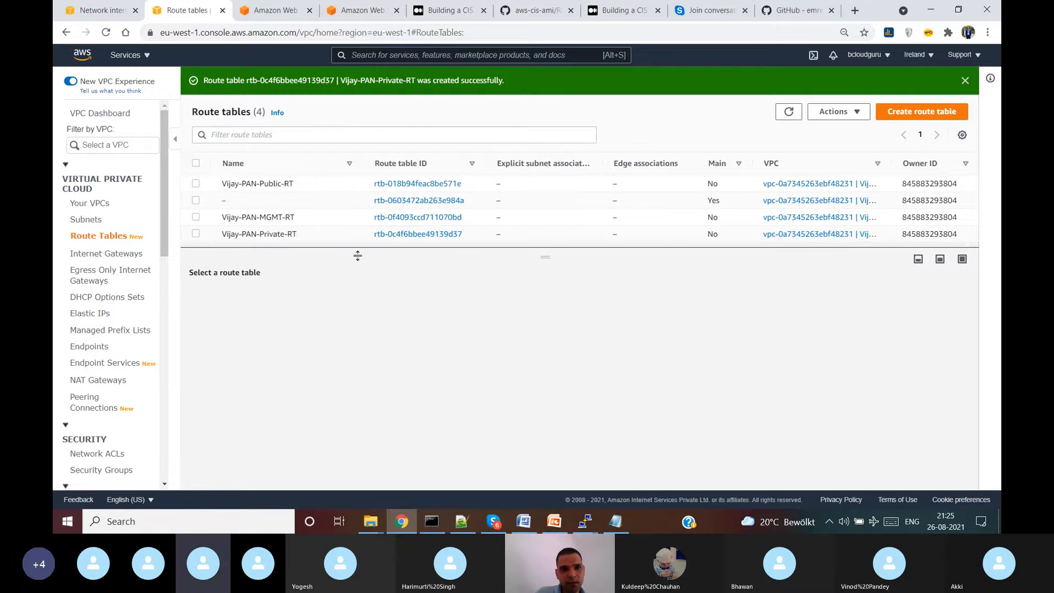
{"action": "left_click", "coordinate": [196, 218]}
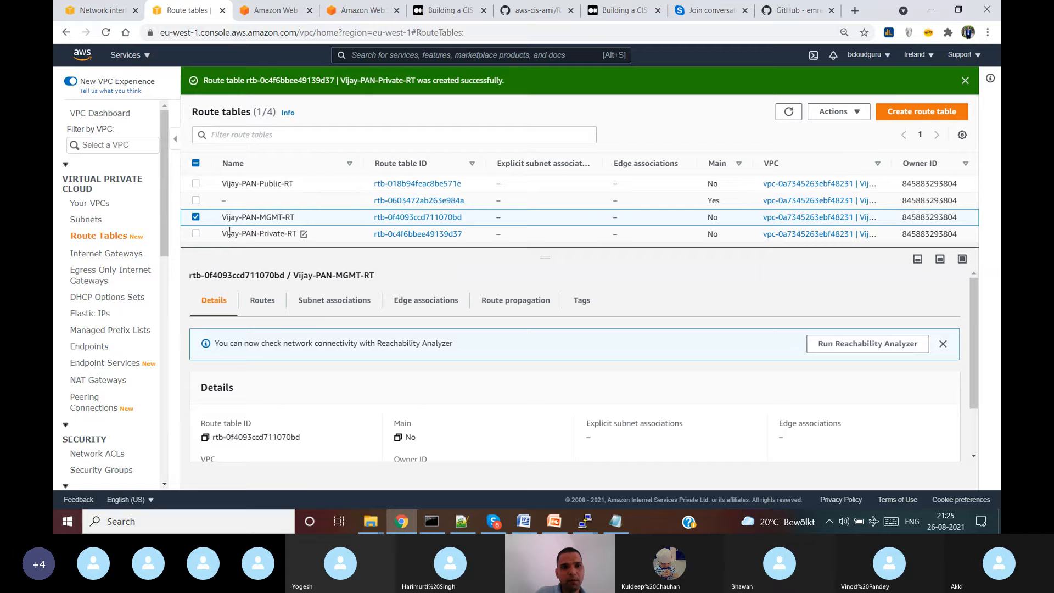
{"action": "left_click", "coordinate": [327, 313]}
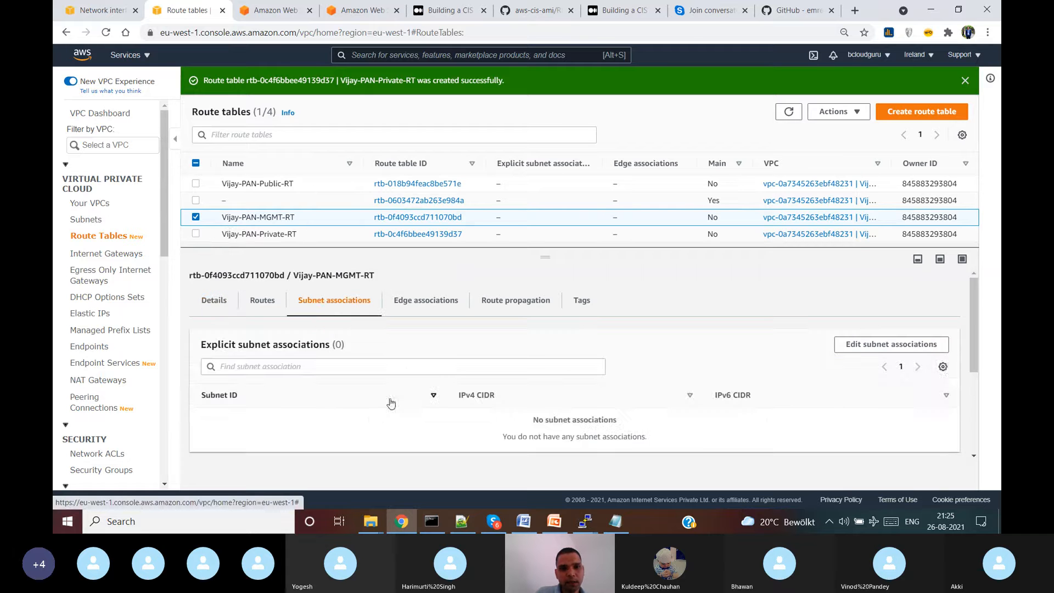
{"action": "left_click", "coordinate": [892, 344]}
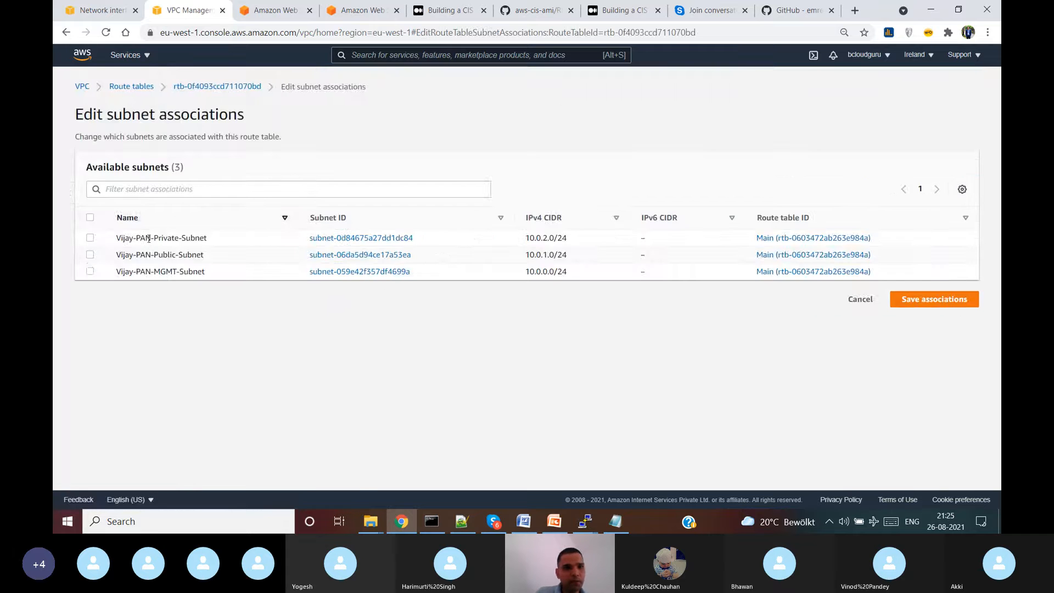
{"action": "left_click", "coordinate": [90, 271]}
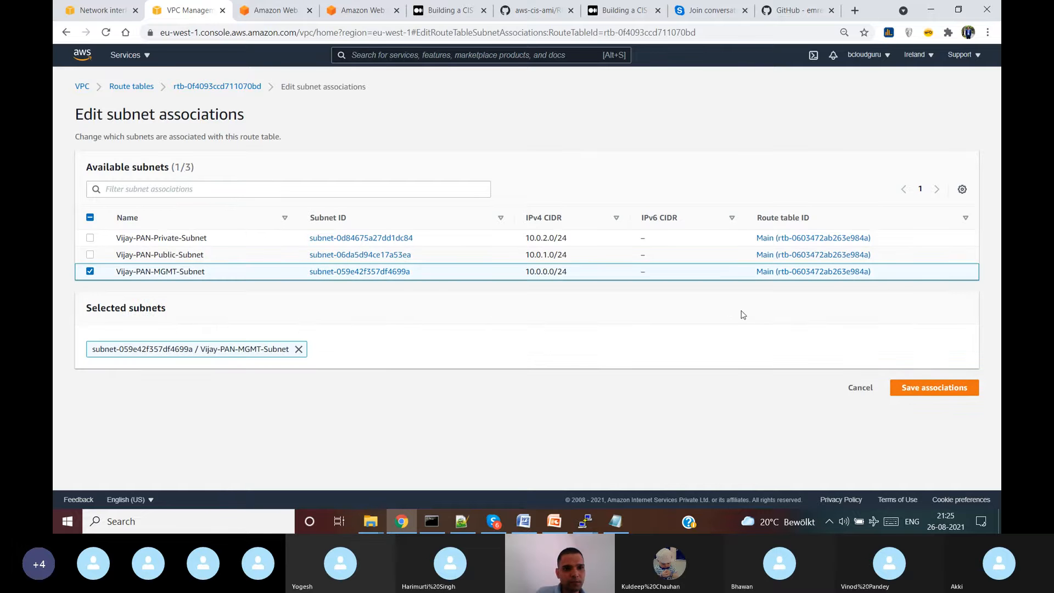
{"action": "left_click", "coordinate": [933, 389]}
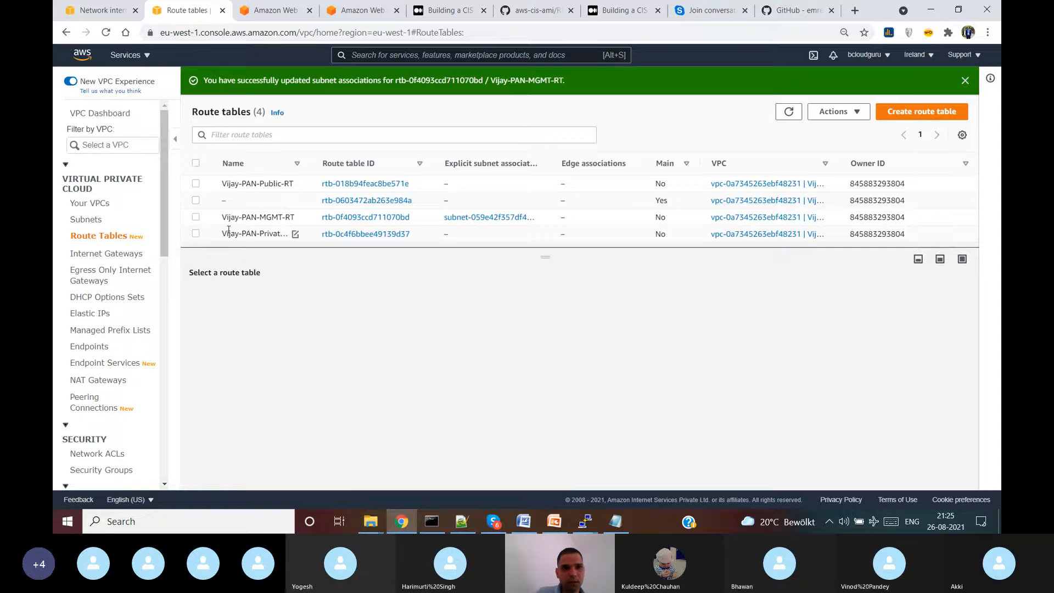
- Associate Vijay-PAN-Public-Subnet with the Vijay-PAN-Public-RT route table
{"action": "left_click", "coordinate": [195, 184]}
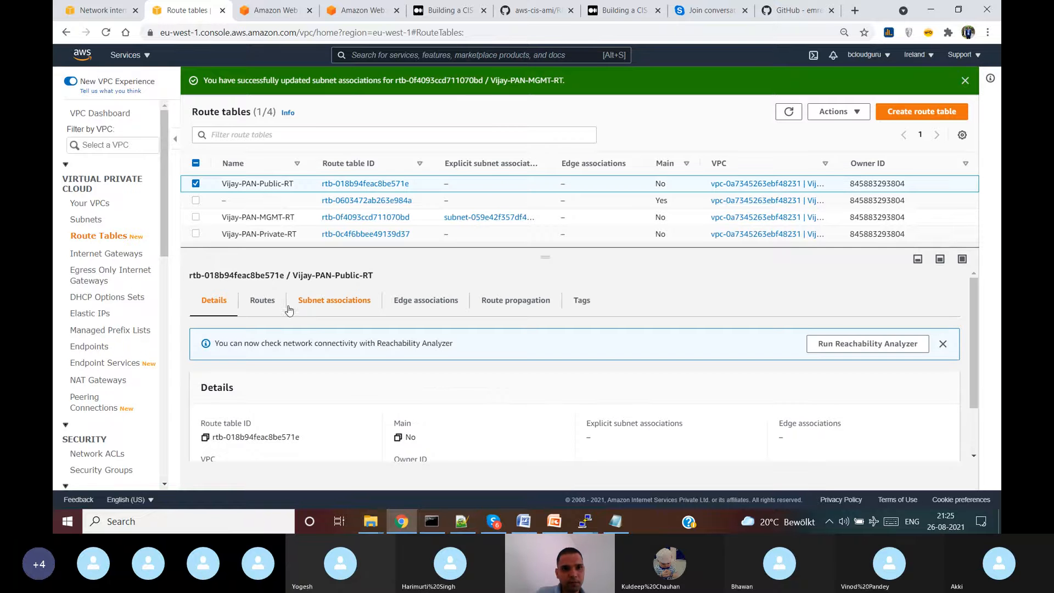
{"action": "left_click", "coordinate": [334, 300]}
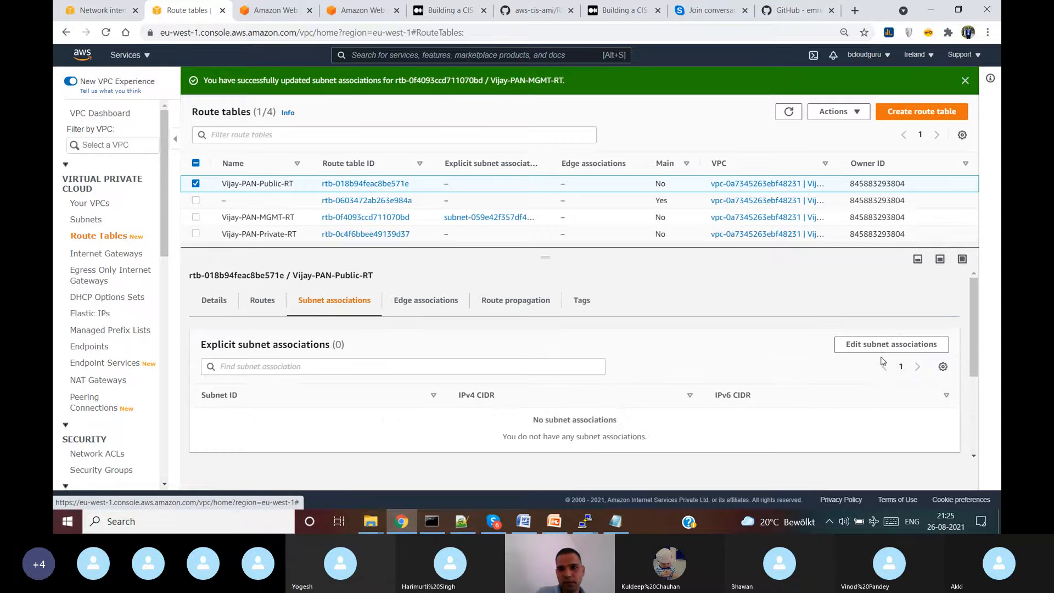
{"action": "left_click", "coordinate": [885, 345]}
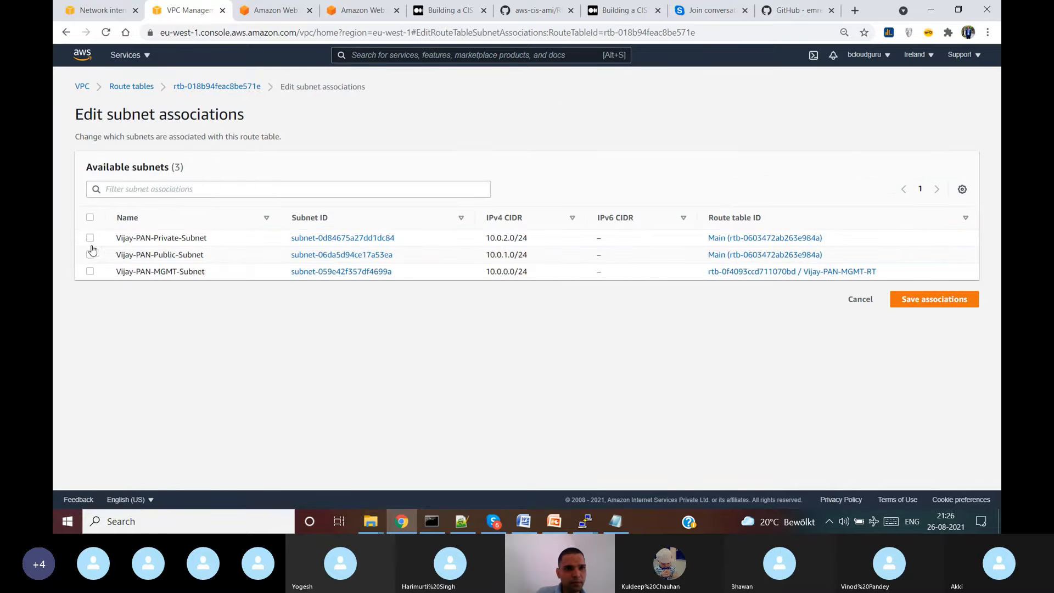
{"action": "left_click", "coordinate": [90, 255]}
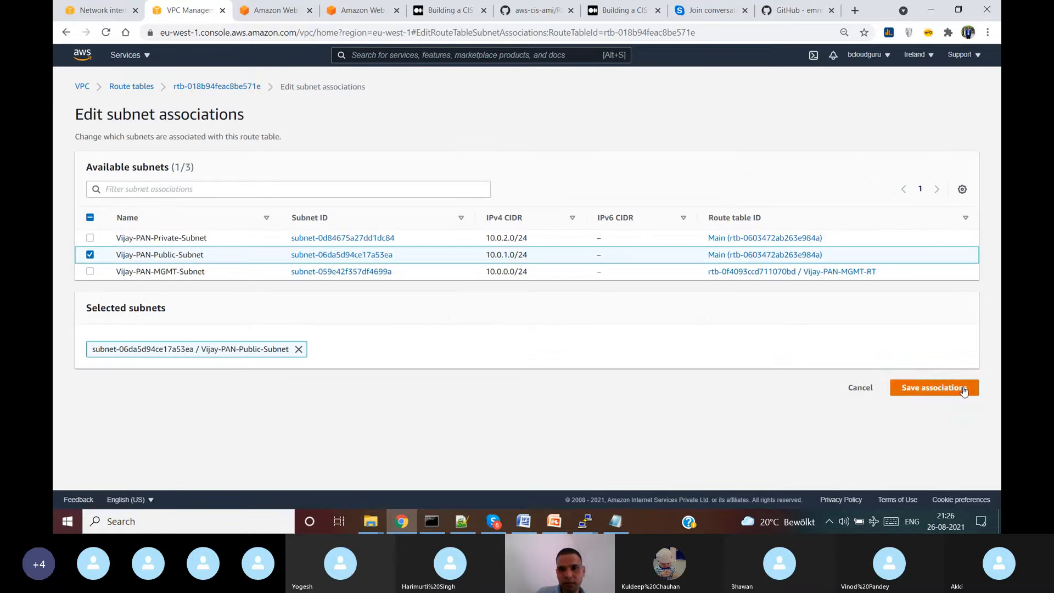
{"action": "left_click", "coordinate": [933, 387]}
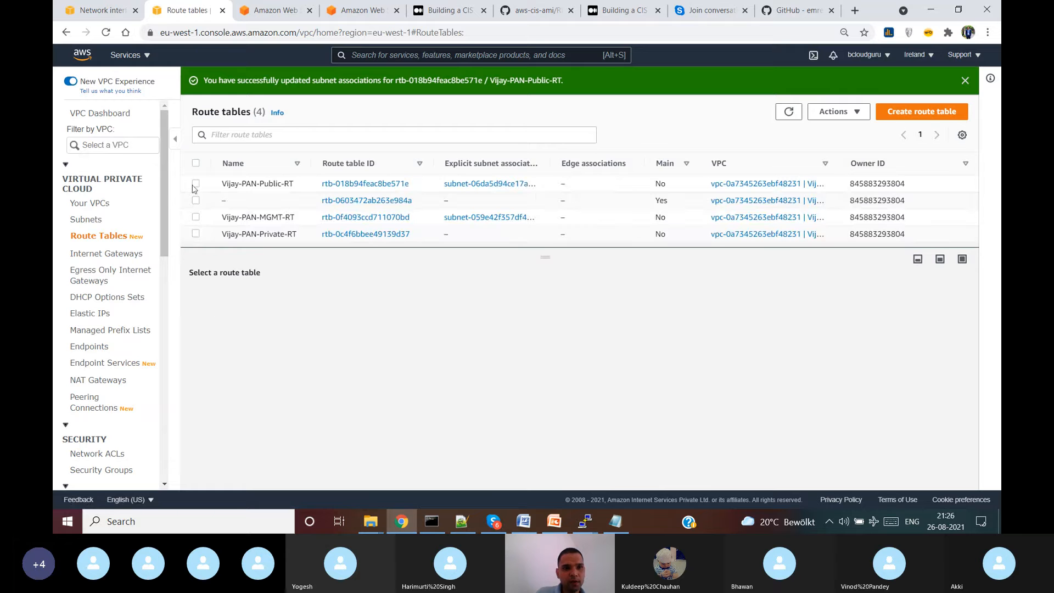
- Associate Vijay-PAN-Private-Subnet with the Vijay-PAN-Private-RT route table
{"action": "left_click", "coordinate": [196, 234]}
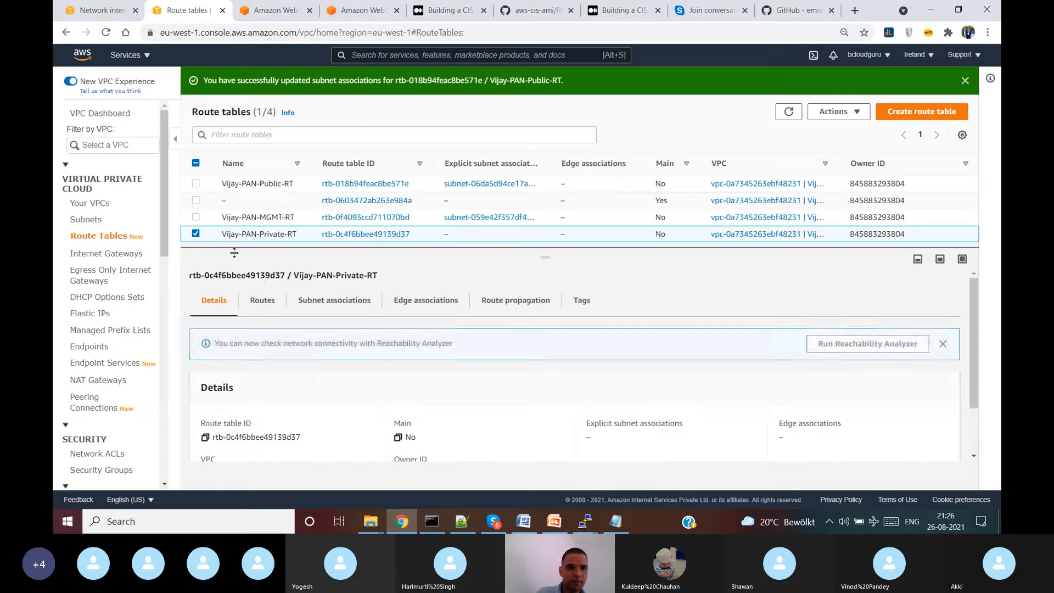
{"action": "left_click", "coordinate": [318, 302]}
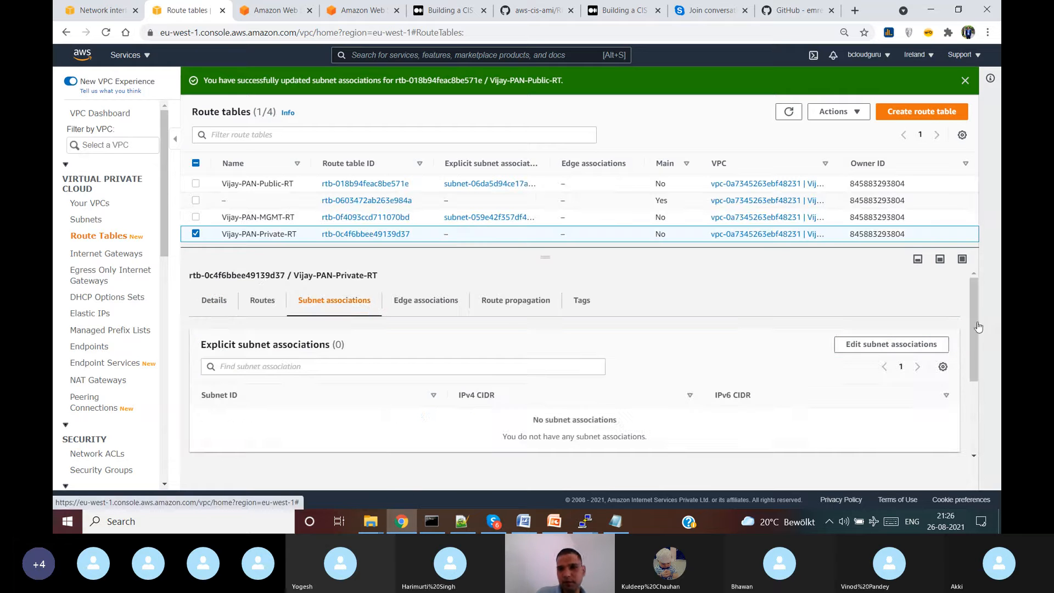
{"action": "left_click", "coordinate": [891, 345]}
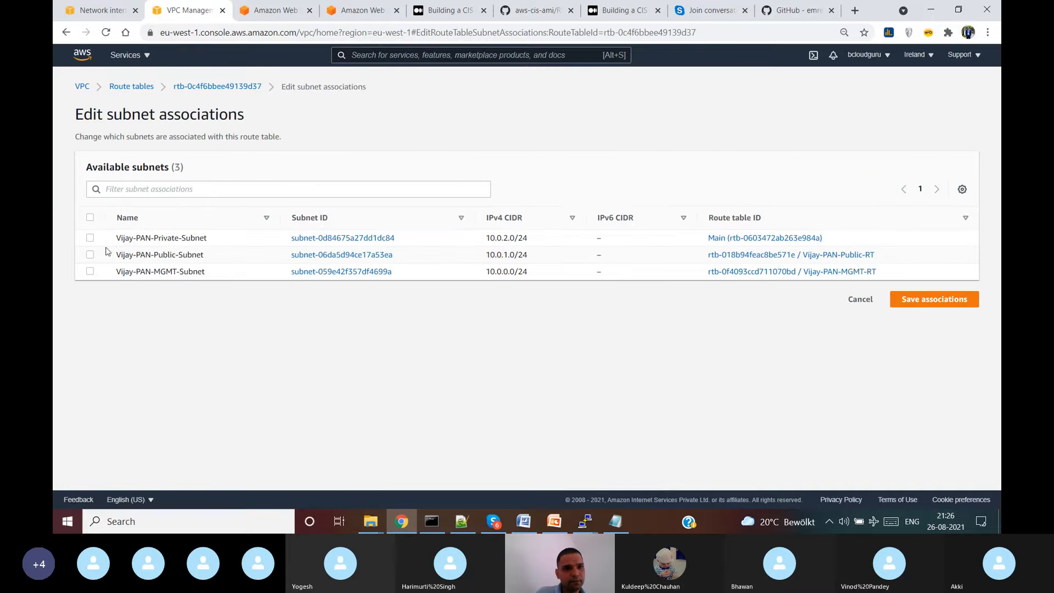
{"action": "left_click", "coordinate": [90, 237]}
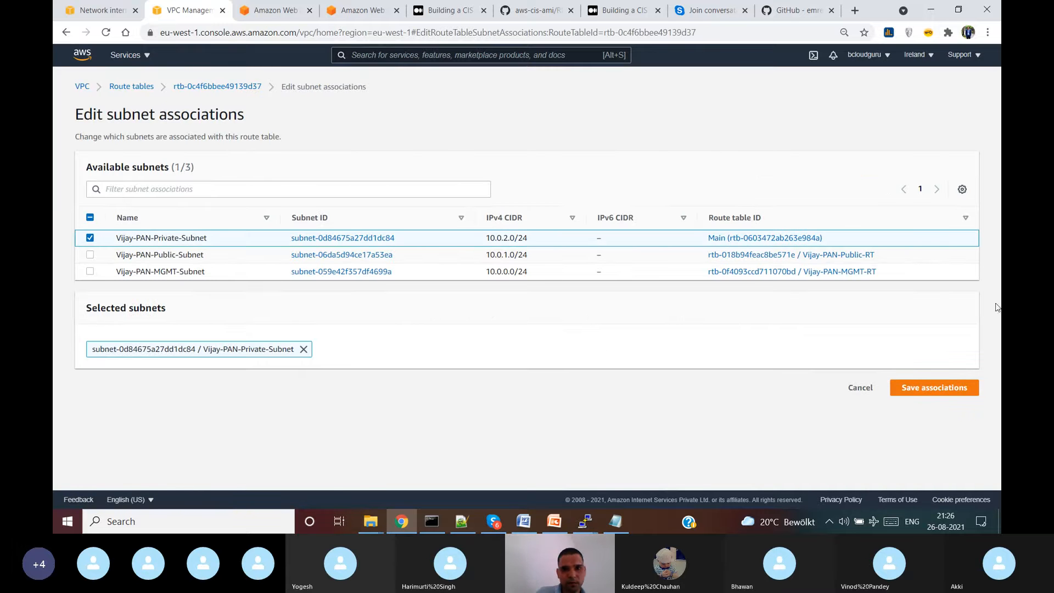
{"action": "left_click", "coordinate": [940, 388]}
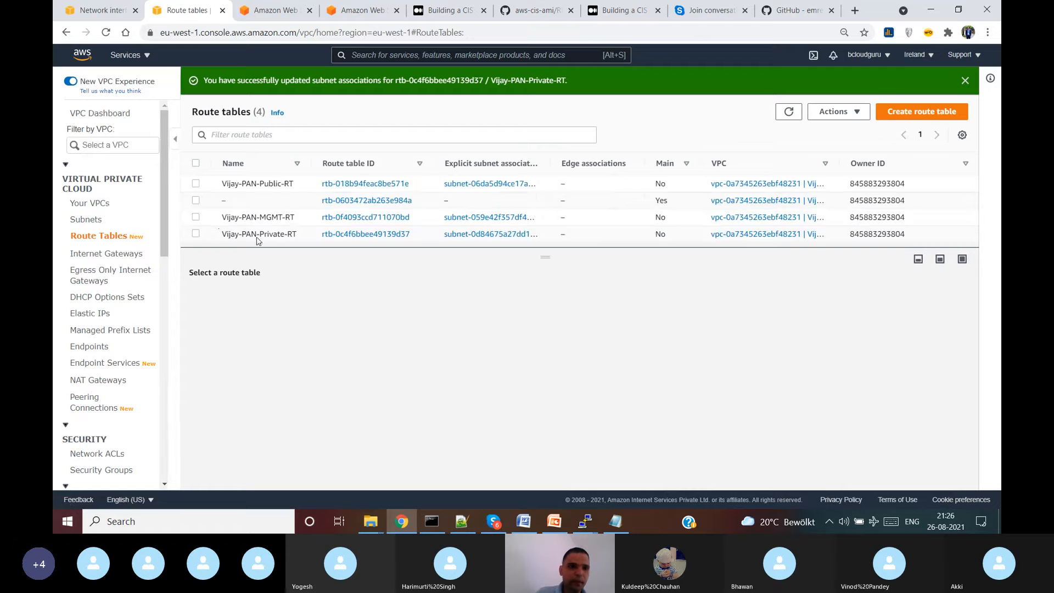
{"action": "left_click", "coordinate": [195, 217]}
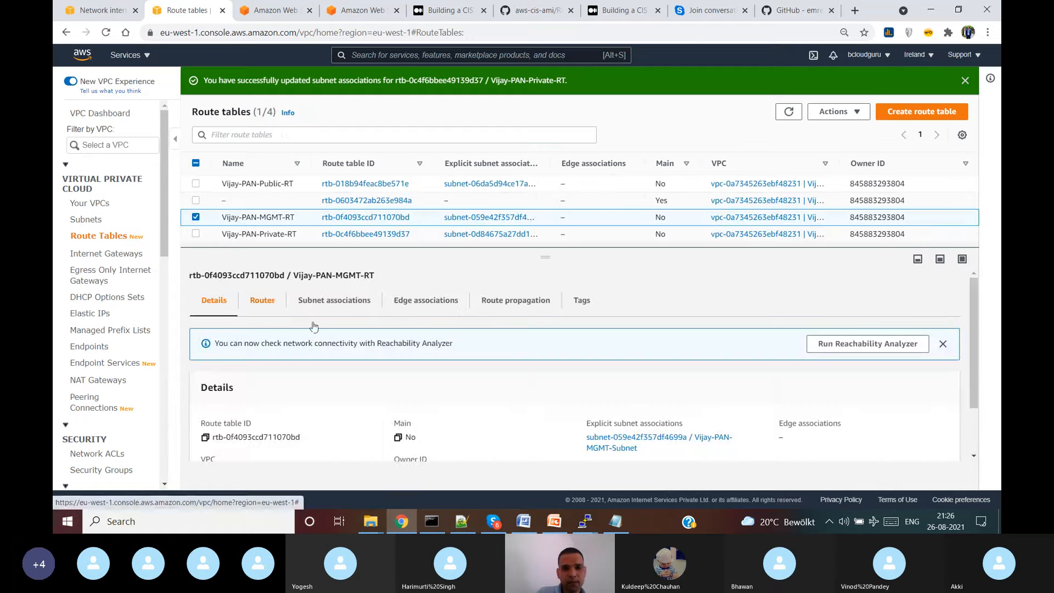
{"action": "left_click", "coordinate": [262, 300]}
{"action": "scroll", "coordinate": [973, 301], "scroll_direction": "down", "scroll_amount": 1}
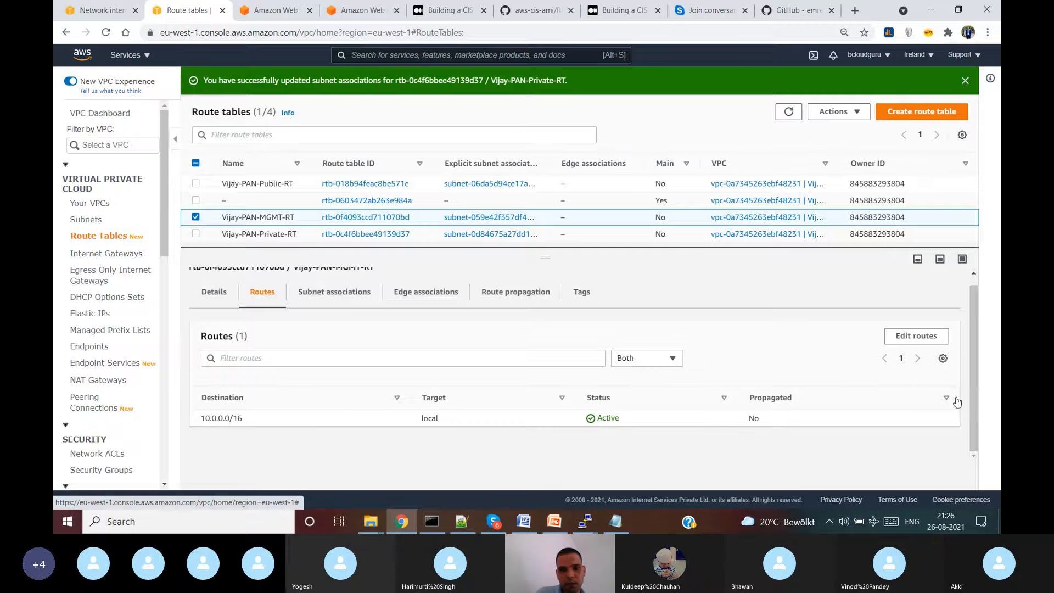
{"action": "left_click", "coordinate": [916, 336]}
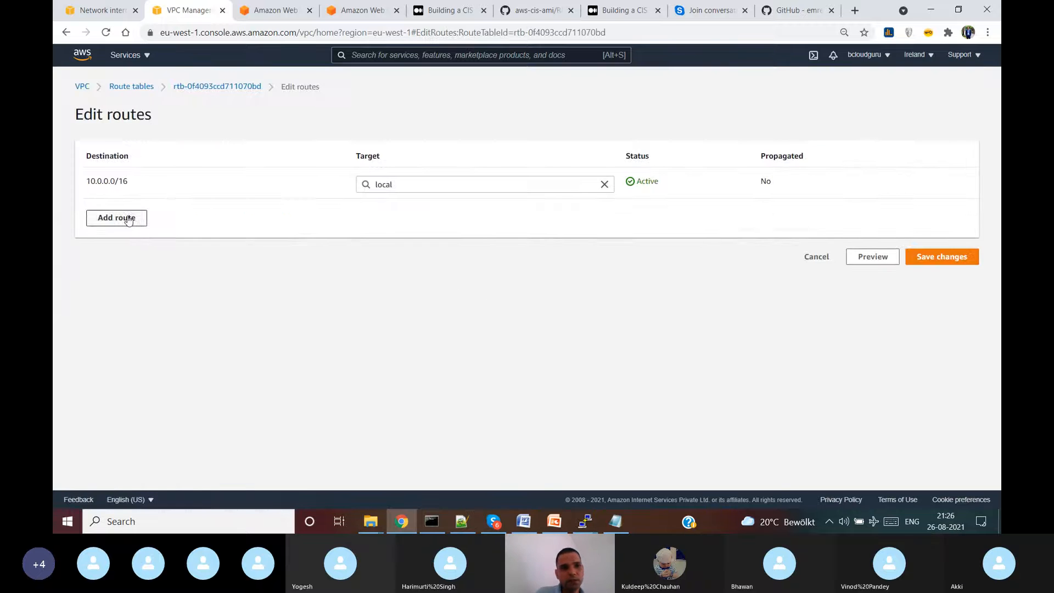
{"action": "left_click", "coordinate": [128, 220]}
{"action": "left_click", "coordinate": [123, 215]}
{"action": "left_click", "coordinate": [126, 233]}
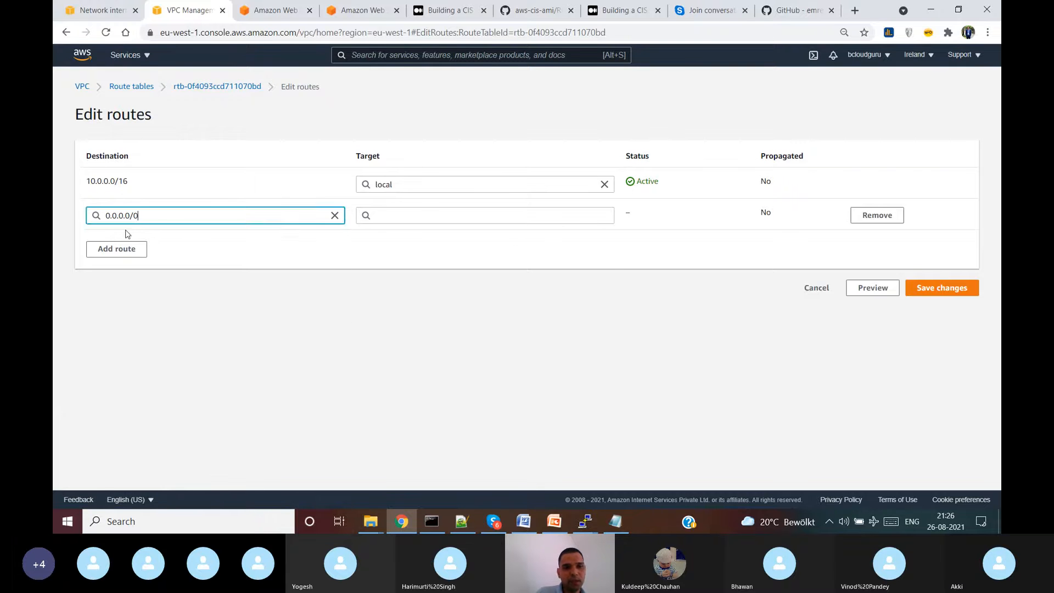
{"action": "left_click", "coordinate": [459, 216]}
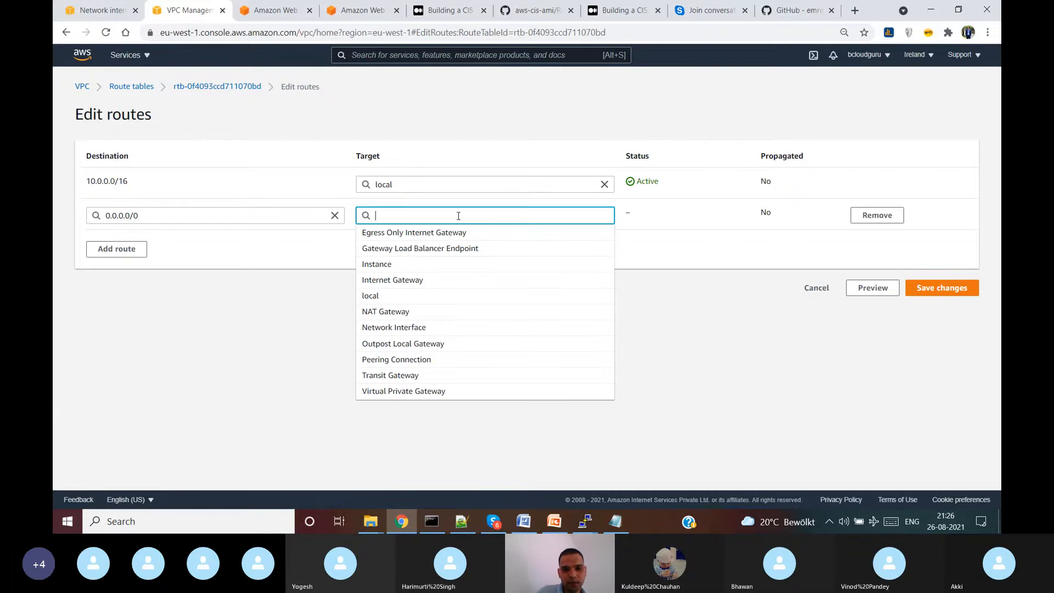
{"action": "left_click", "coordinate": [464, 280]}
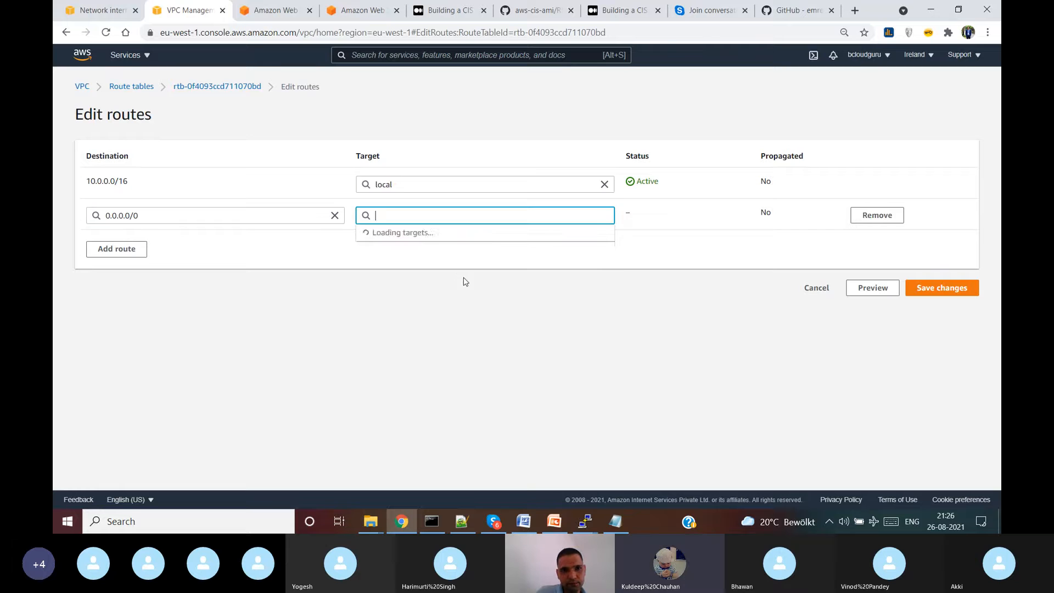
{"action": "left_click", "coordinate": [435, 232]}
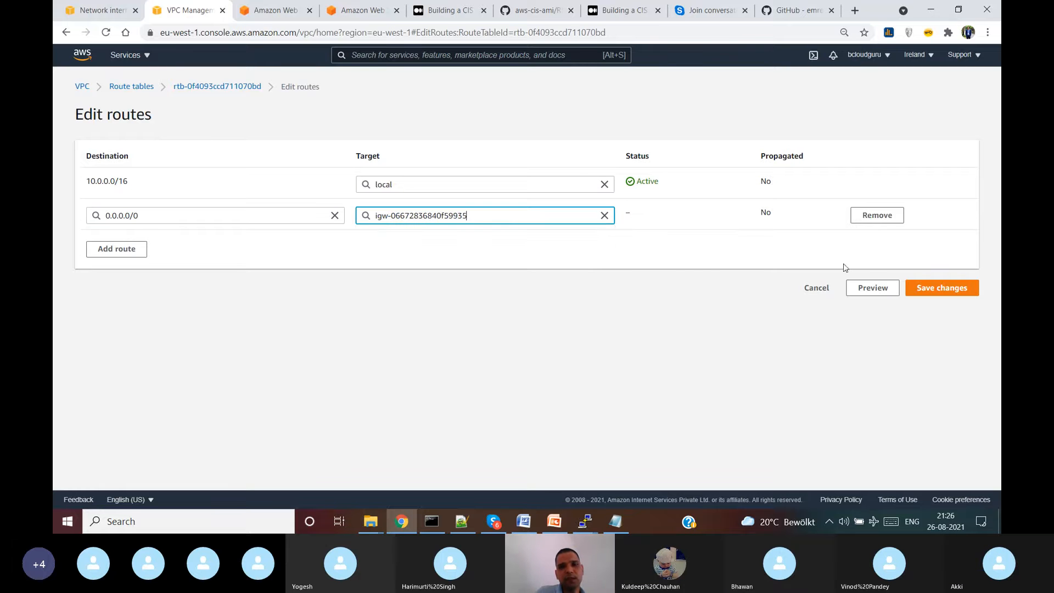
{"action": "left_click", "coordinate": [695, 270]}
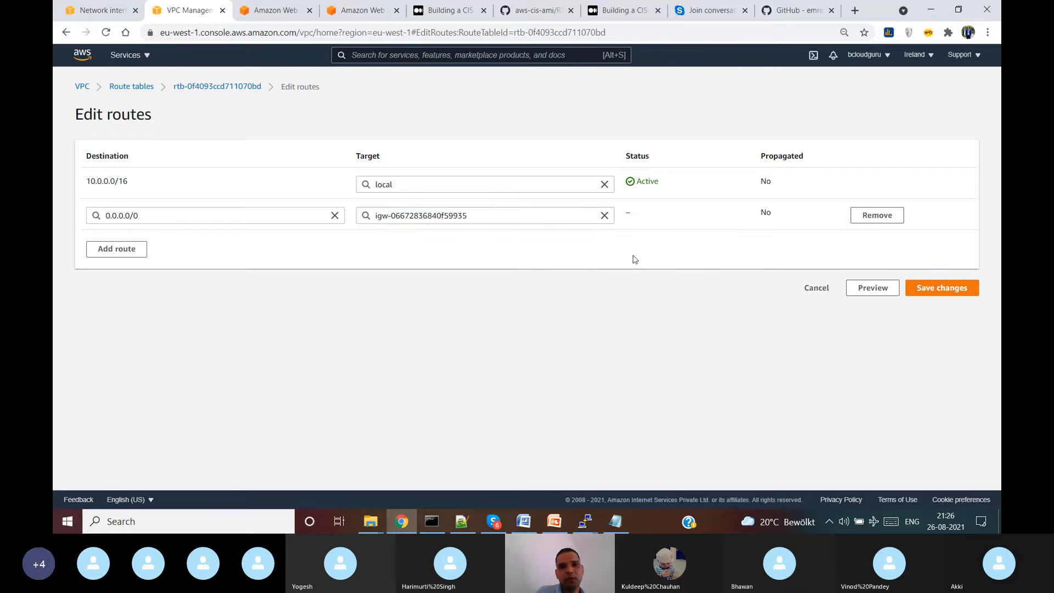
{"action": "left_click", "coordinate": [952, 292]}
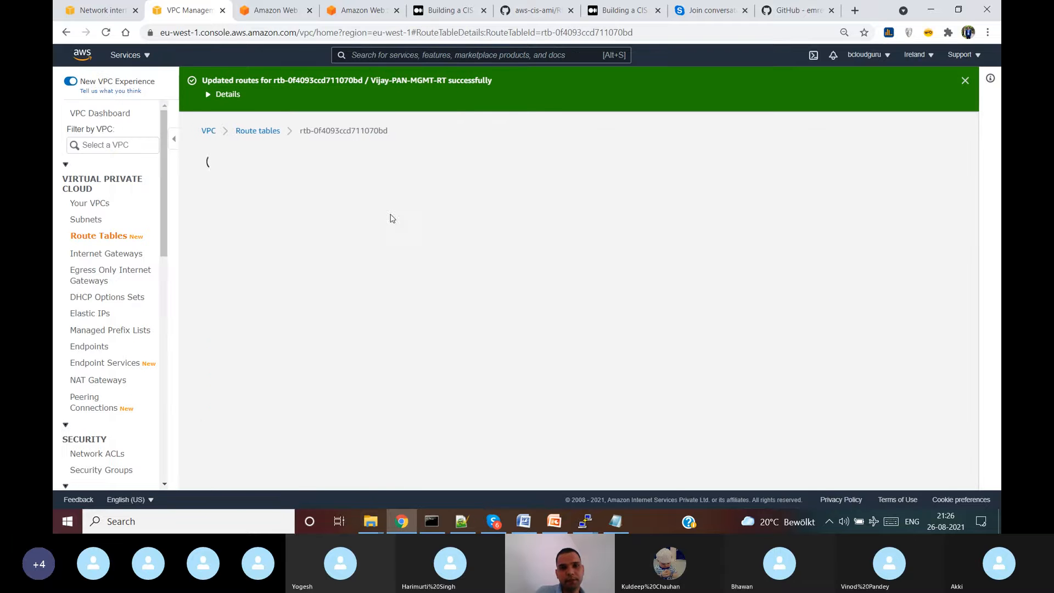
{"action": "scroll", "coordinate": [570, 246], "scroll_direction": "down", "scroll_amount": 2}
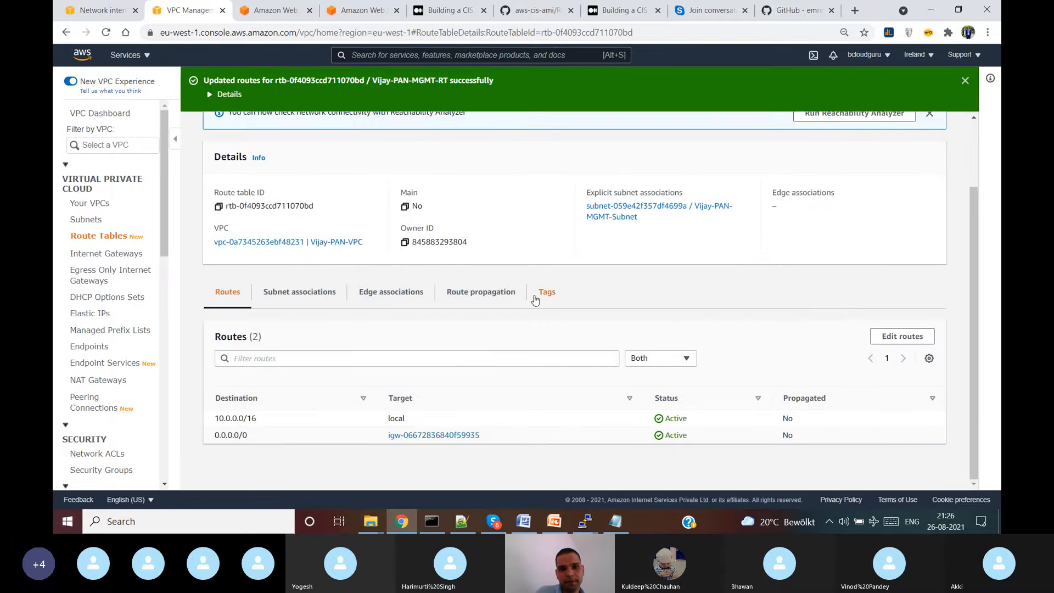
{"action": "left_click", "coordinate": [114, 235]}
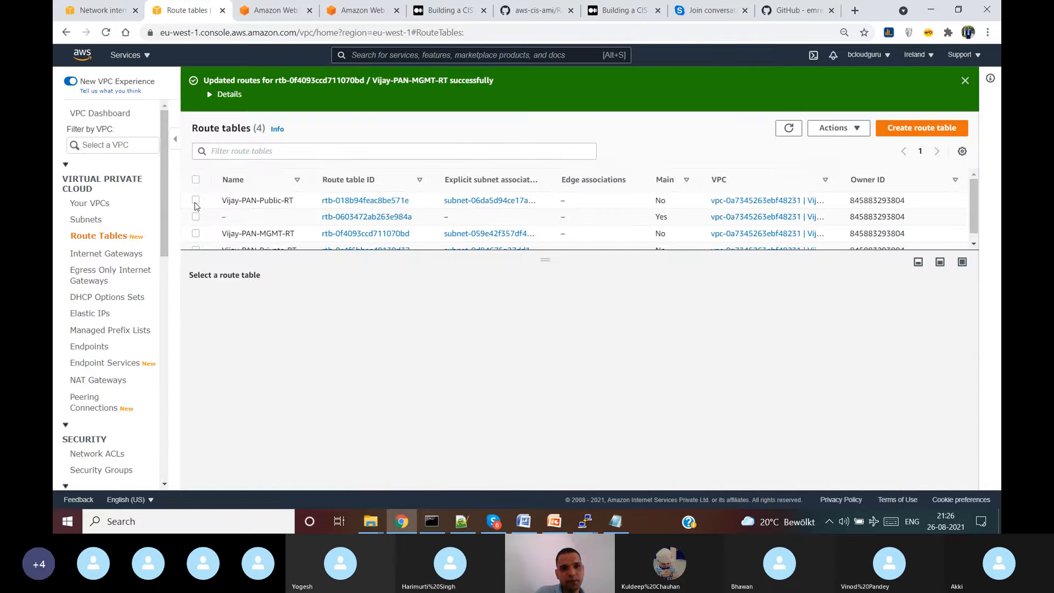
{"action": "left_click", "coordinate": [196, 202]}
{"action": "left_click_drag", "start_coordinate": [621, 256], "coordinate": [622, 227]}
{"action": "left_click", "coordinate": [263, 280]}
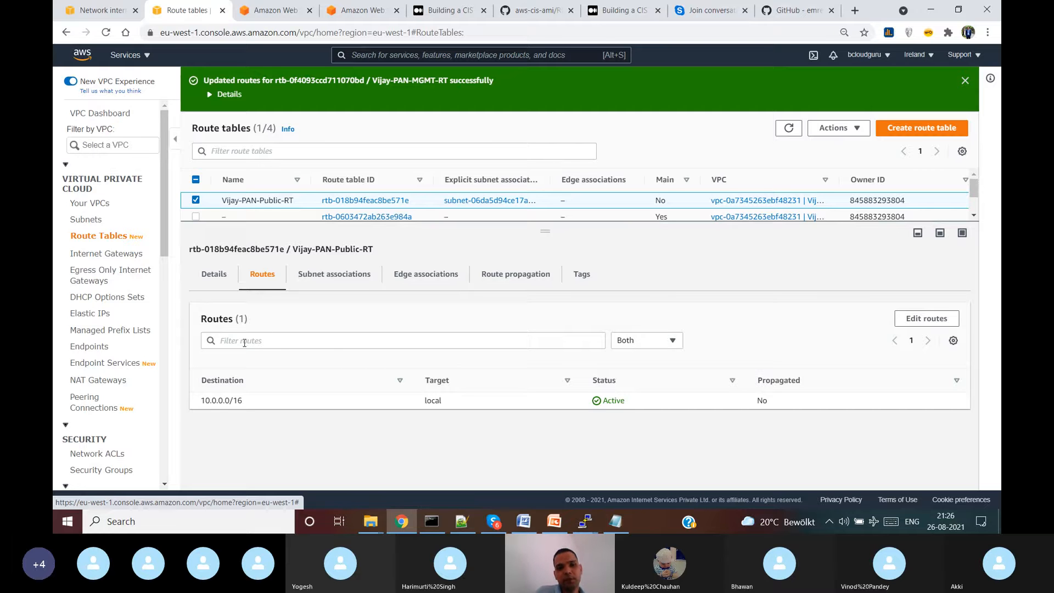
{"action": "left_click", "coordinate": [927, 320]}
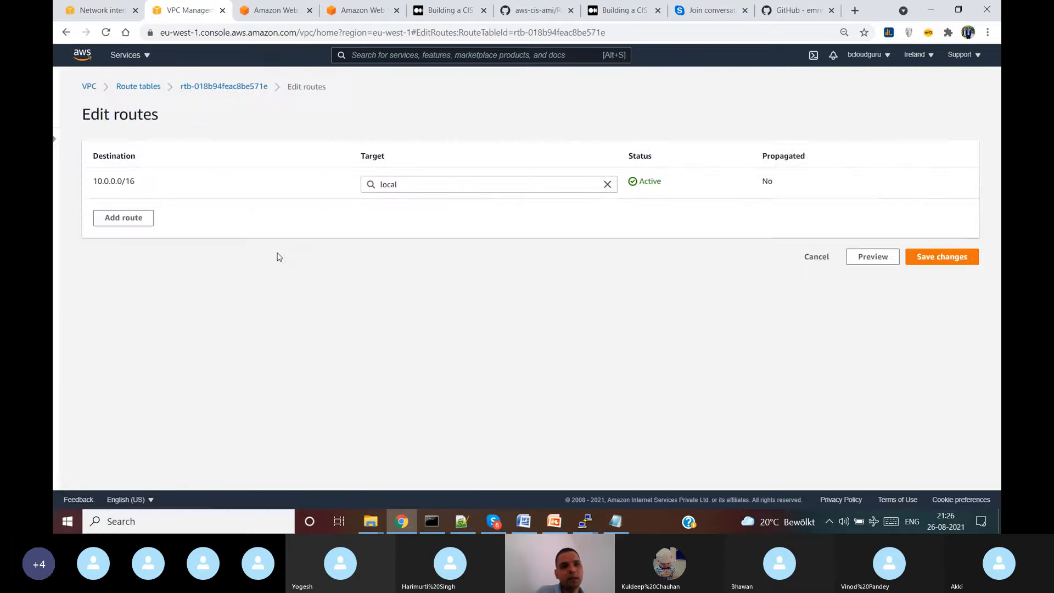
{"action": "left_click", "coordinate": [139, 219]}
{"action": "left_click", "coordinate": [149, 214]}
{"action": "left_click", "coordinate": [162, 233]}
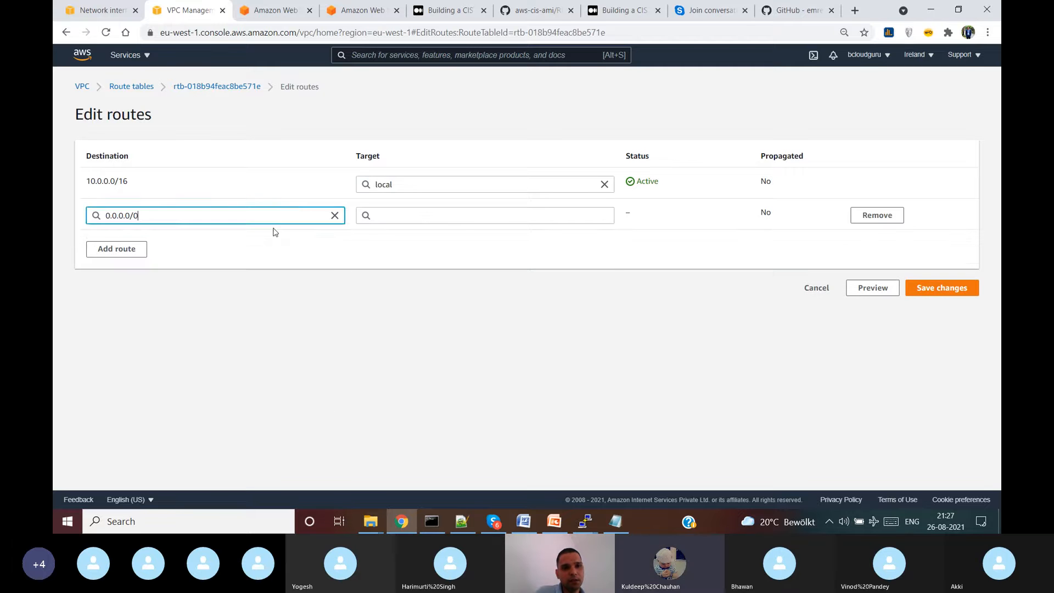
{"action": "left_click", "coordinate": [468, 217]}
{"action": "left_click", "coordinate": [435, 281]}
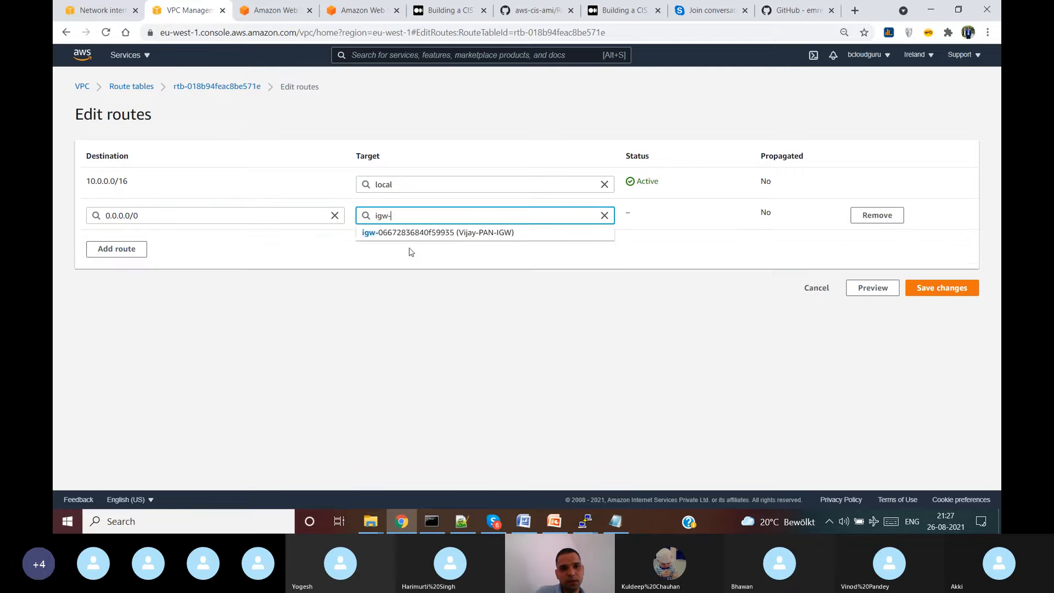
{"action": "left_click", "coordinate": [415, 232]}
{"action": "left_click", "coordinate": [964, 287]}
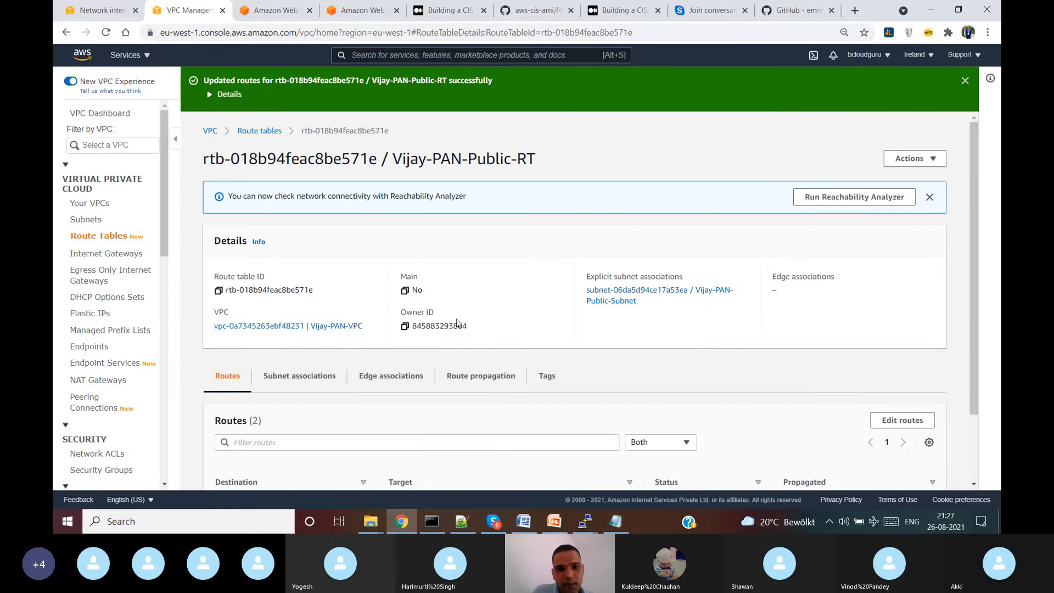
{"action": "scroll", "coordinate": [527, 337], "scroll_direction": "down", "scroll_amount": 1}
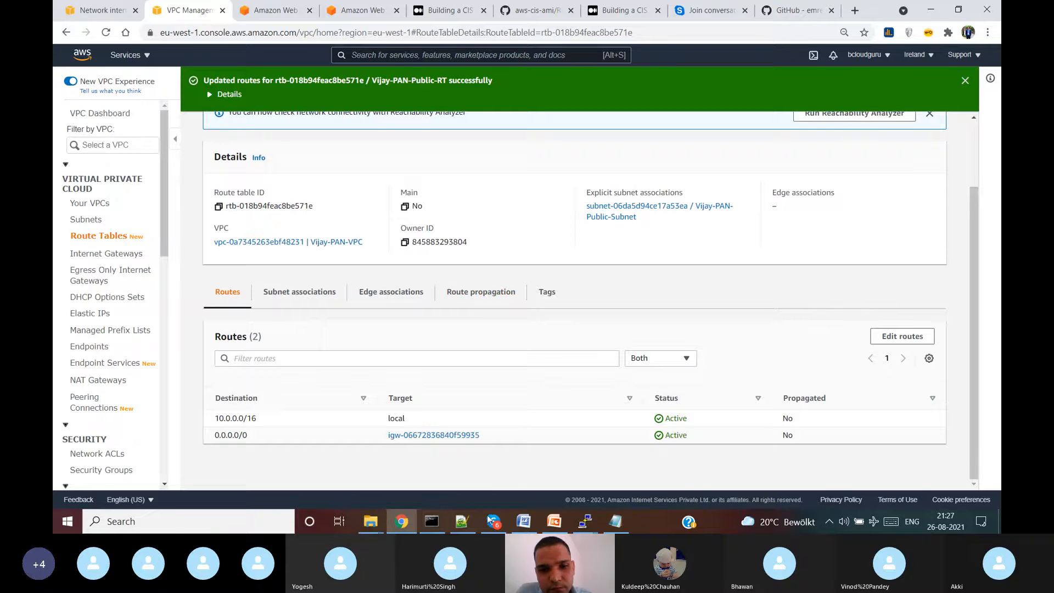
{"action": "left_click", "coordinate": [497, 528]}
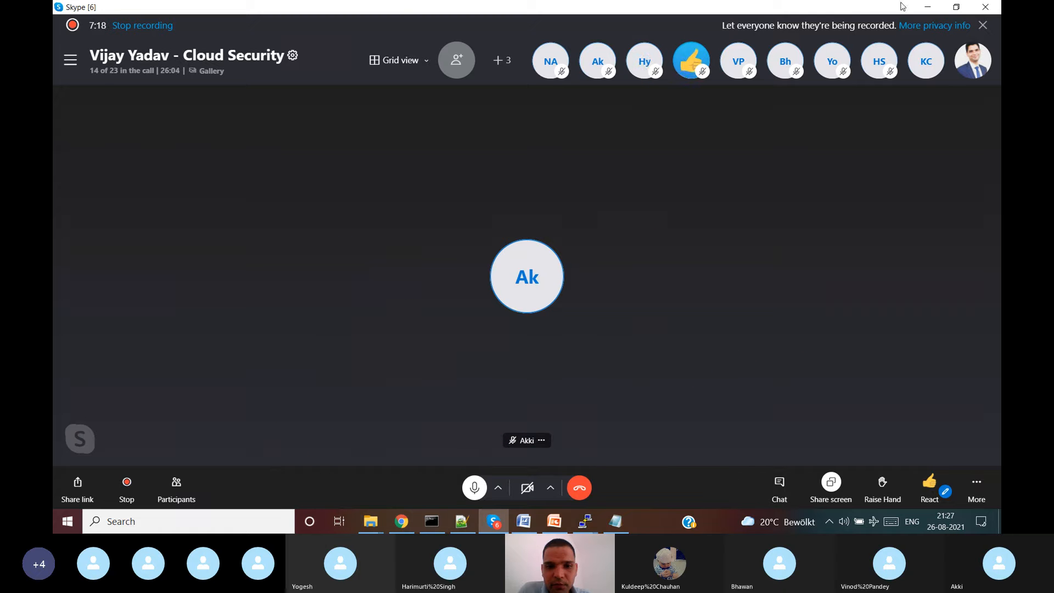
- Minimize the Skype window and scroll through the Vijay-PAN-Public-RT routes page
{"action": "left_click", "coordinate": [932, 7]}
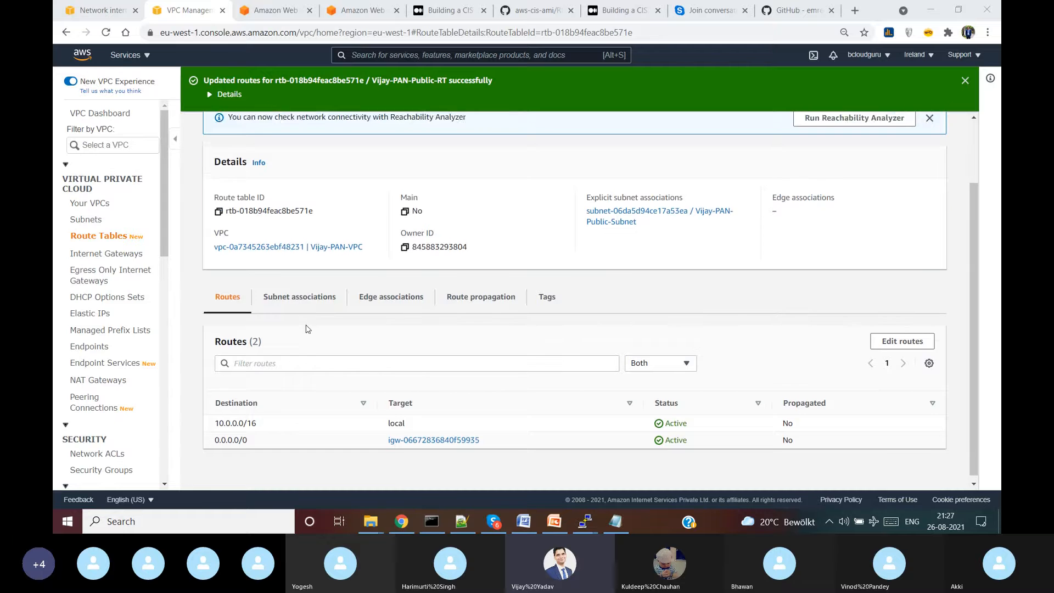
{"action": "scroll", "coordinate": [306, 324], "scroll_direction": "up", "scroll_amount": 2}
{"action": "scroll", "coordinate": [306, 330], "scroll_direction": "down", "scroll_amount": 1}
{"action": "scroll", "coordinate": [306, 332], "scroll_direction": "down", "scroll_amount": 1}
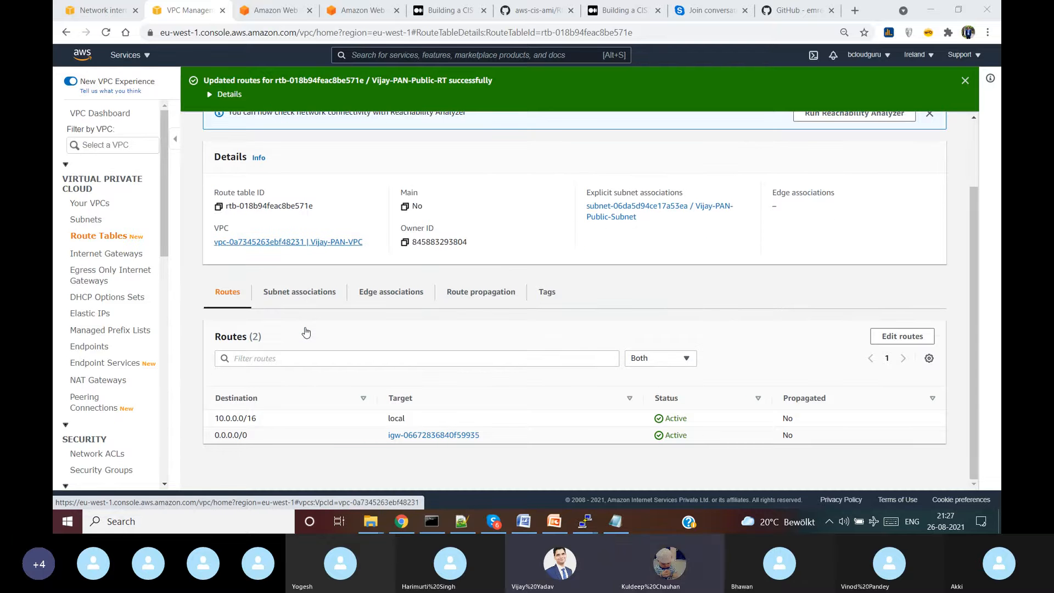
{"action": "scroll", "coordinate": [306, 332], "scroll_direction": "up", "scroll_amount": 3}
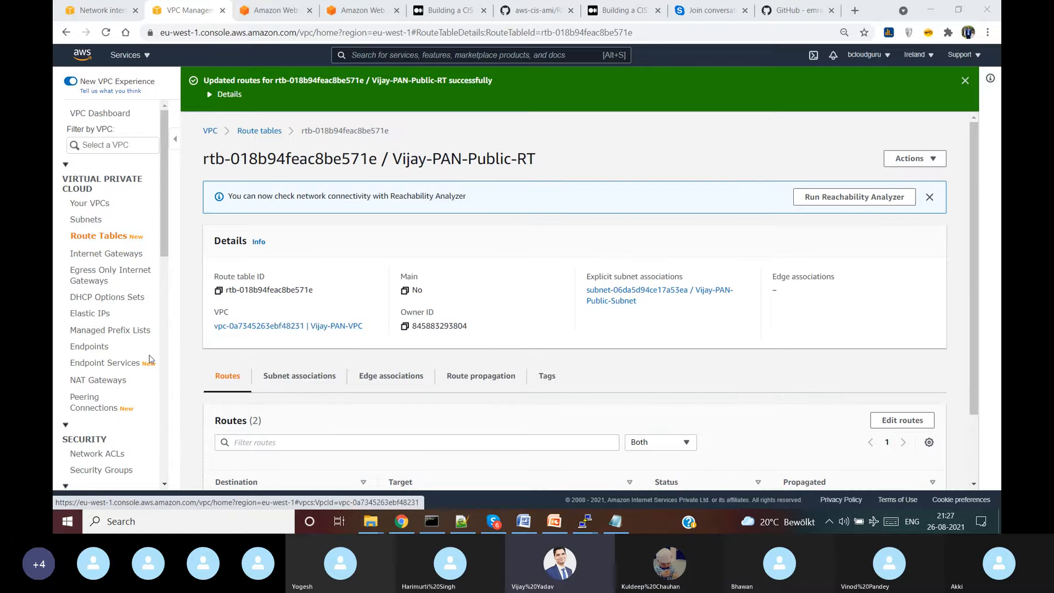
- Inspect the outbound rules of network ACL acl-0dc68c61426c4c8ac
{"action": "left_click", "coordinate": [104, 458]}
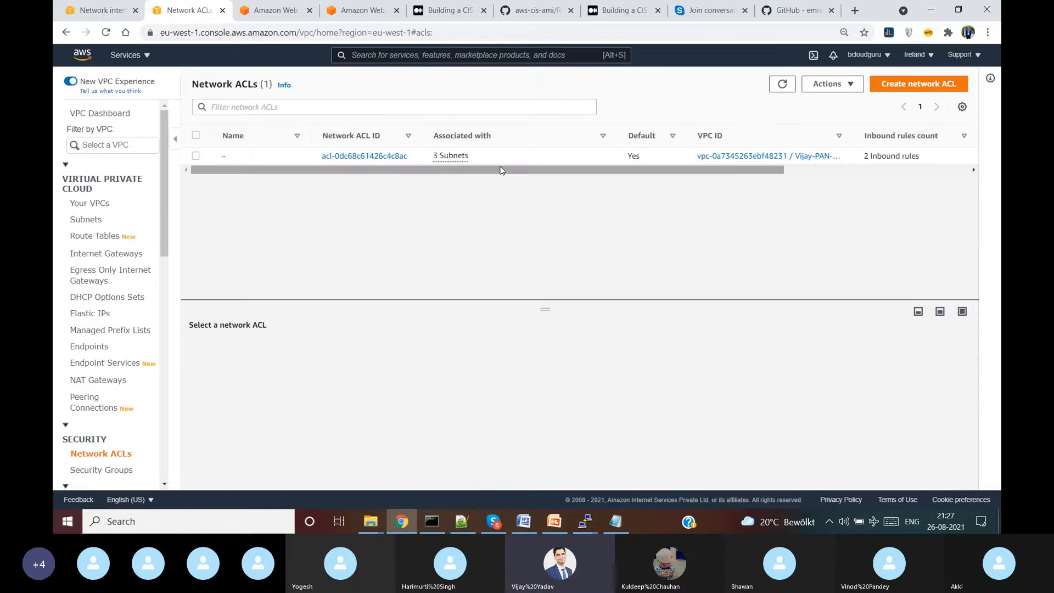
{"action": "left_click", "coordinate": [356, 156]}
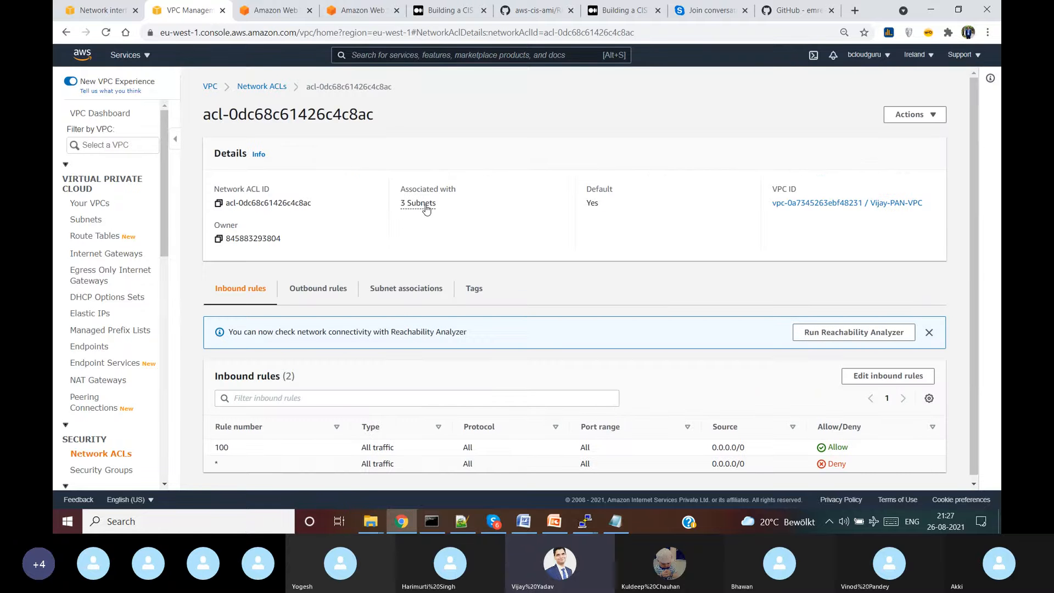
{"action": "scroll", "coordinate": [336, 319], "scroll_direction": "down", "scroll_amount": 2}
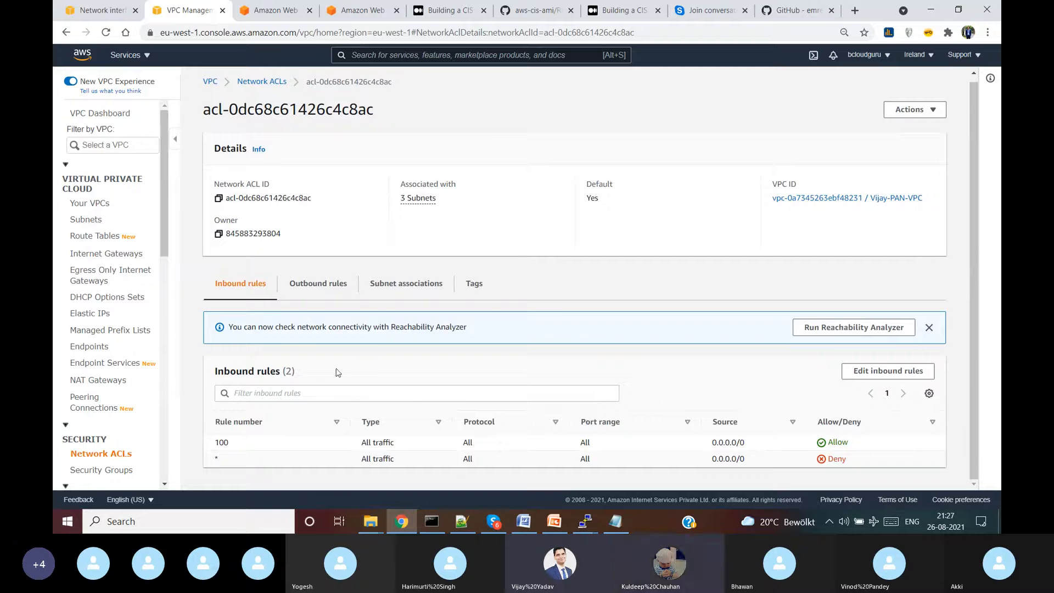
{"action": "left_click", "coordinate": [302, 293]}
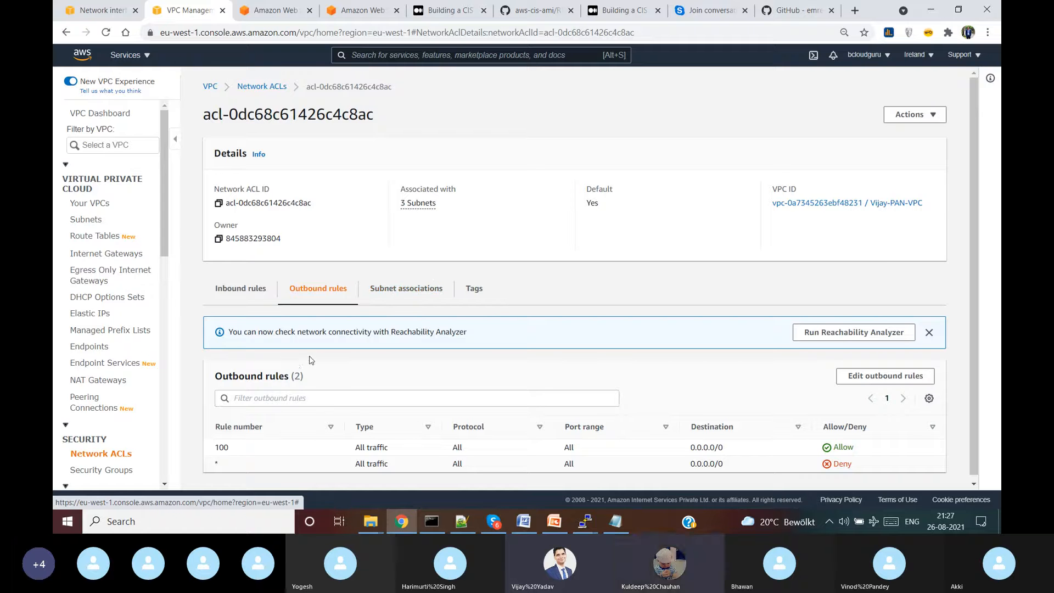
- Review the VPC list, then open the EC2 service from the services search
{"action": "left_click", "coordinate": [95, 204]}
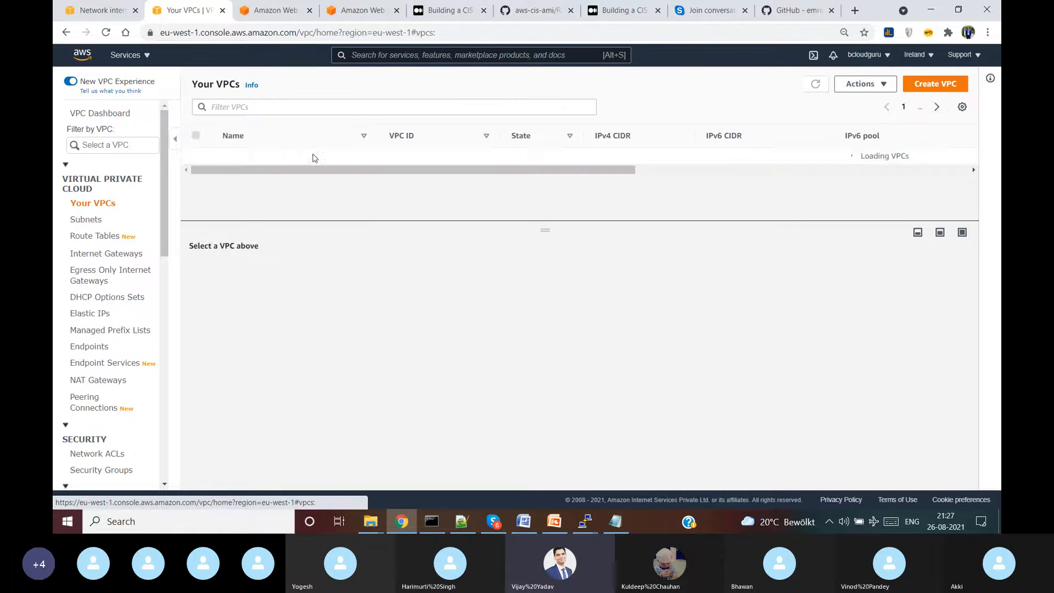
{"action": "left_click", "coordinate": [373, 55]}
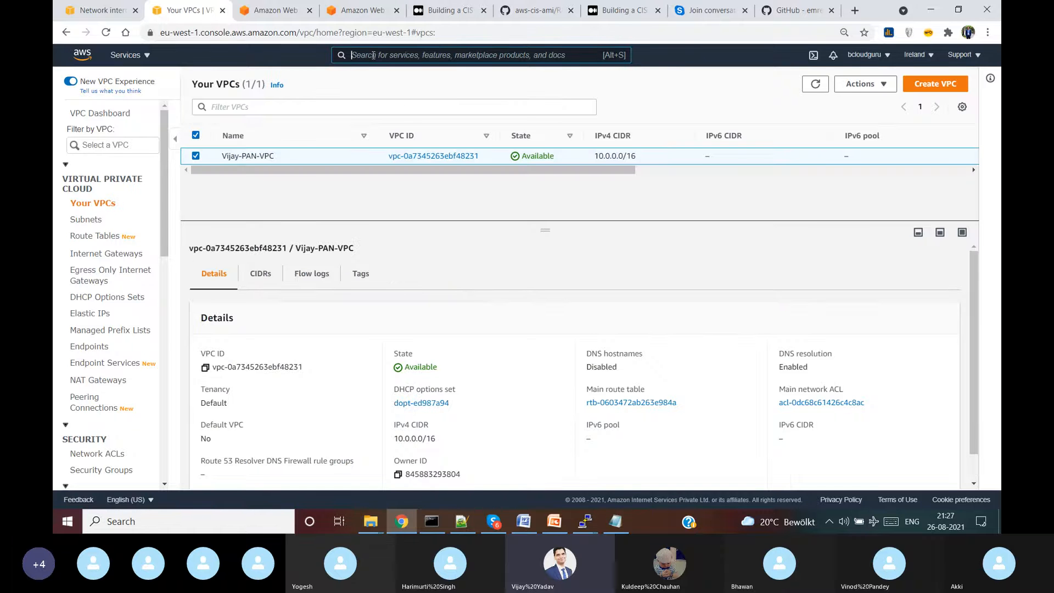
{"action": "type", "text": "ed"}
{"action": "type", "text": "2"}
{"action": "left_click", "coordinate": [387, 141]}
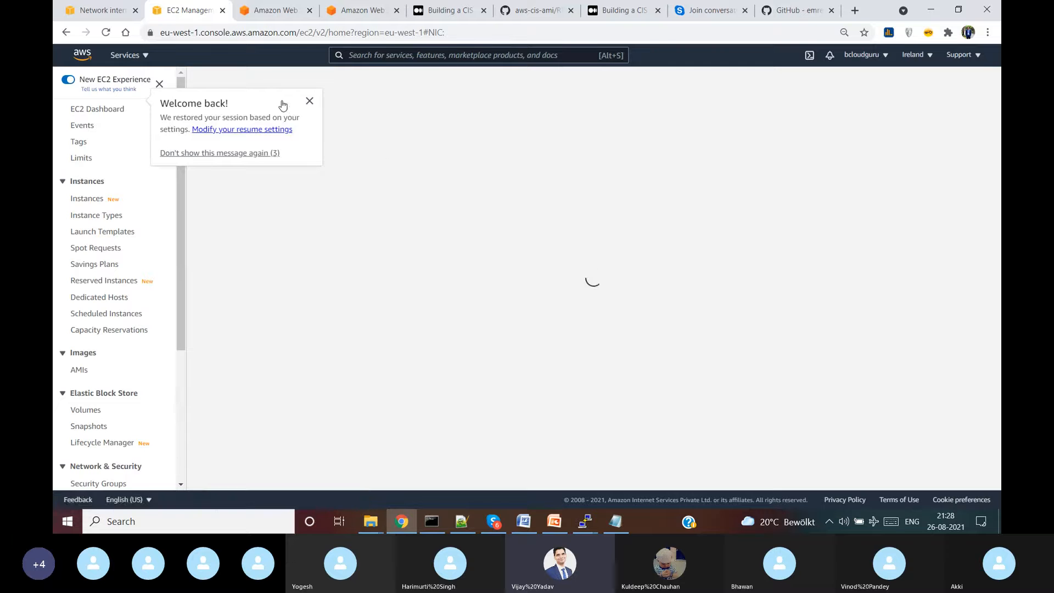
- Dismiss the welcome message, back out of network interface creation, and open running instances
{"action": "left_click", "coordinate": [309, 102]}
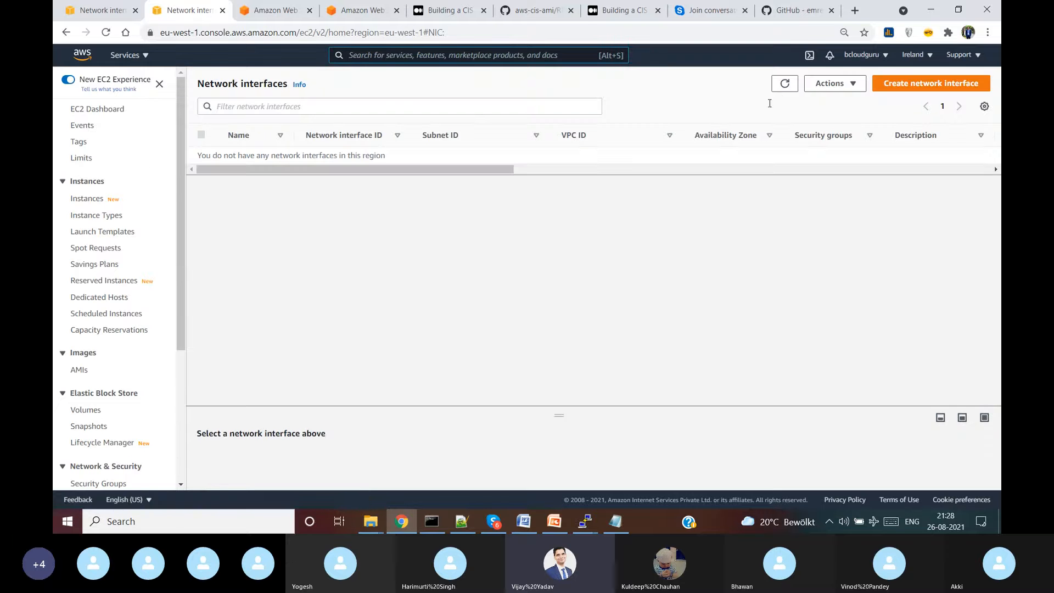
{"action": "left_click", "coordinate": [913, 87]}
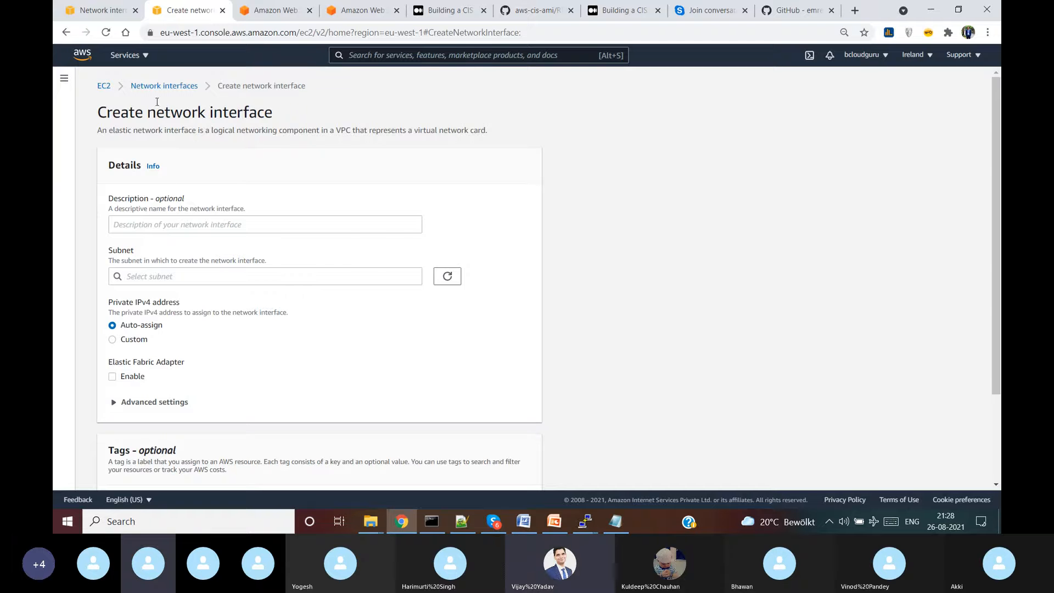
{"action": "left_click", "coordinate": [104, 88]}
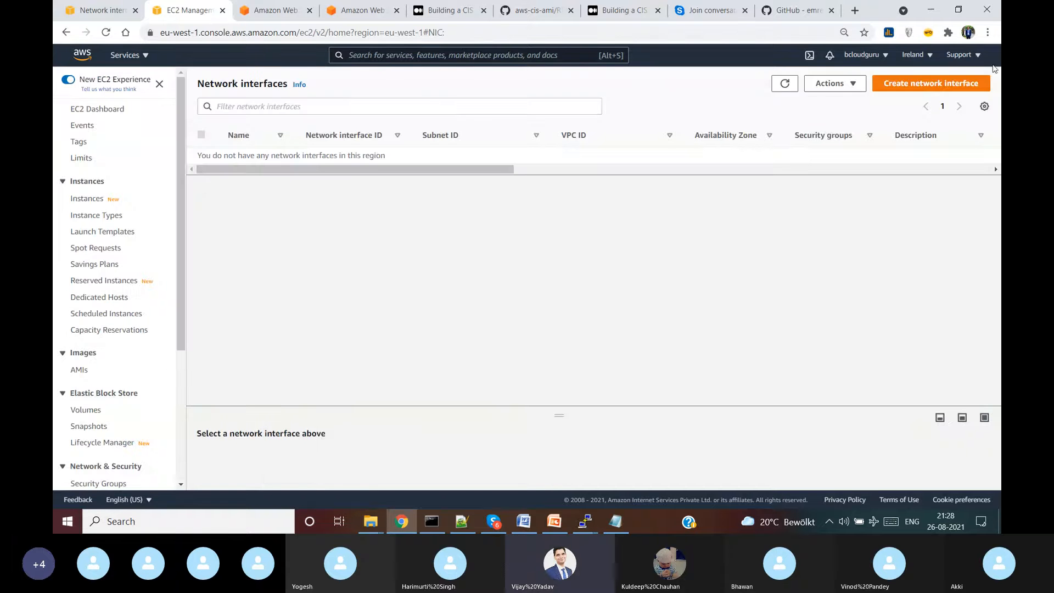
{"action": "left_click", "coordinate": [111, 110]}
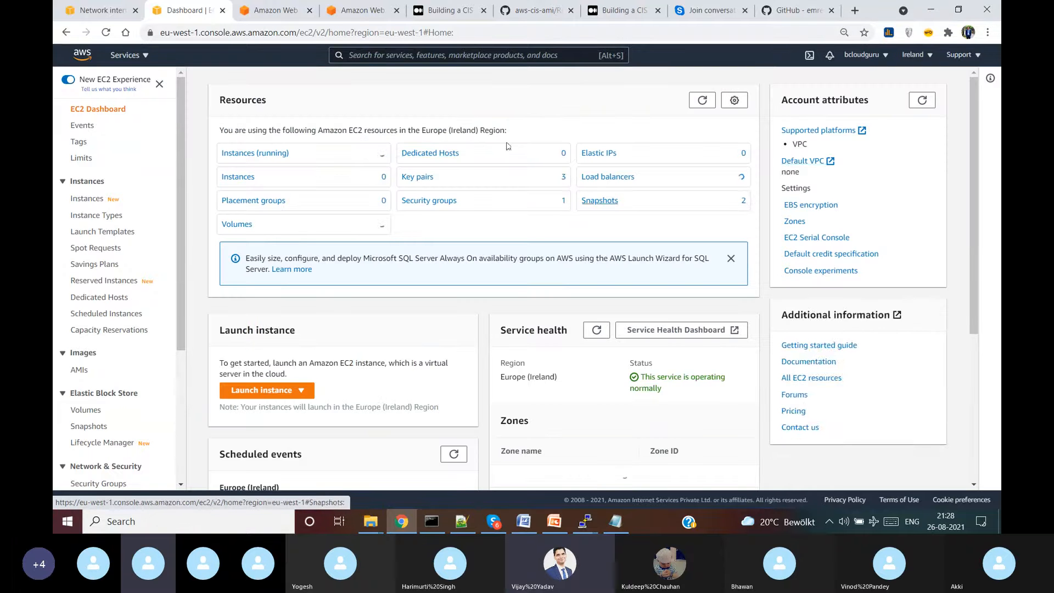
{"action": "left_click", "coordinate": [257, 154]}
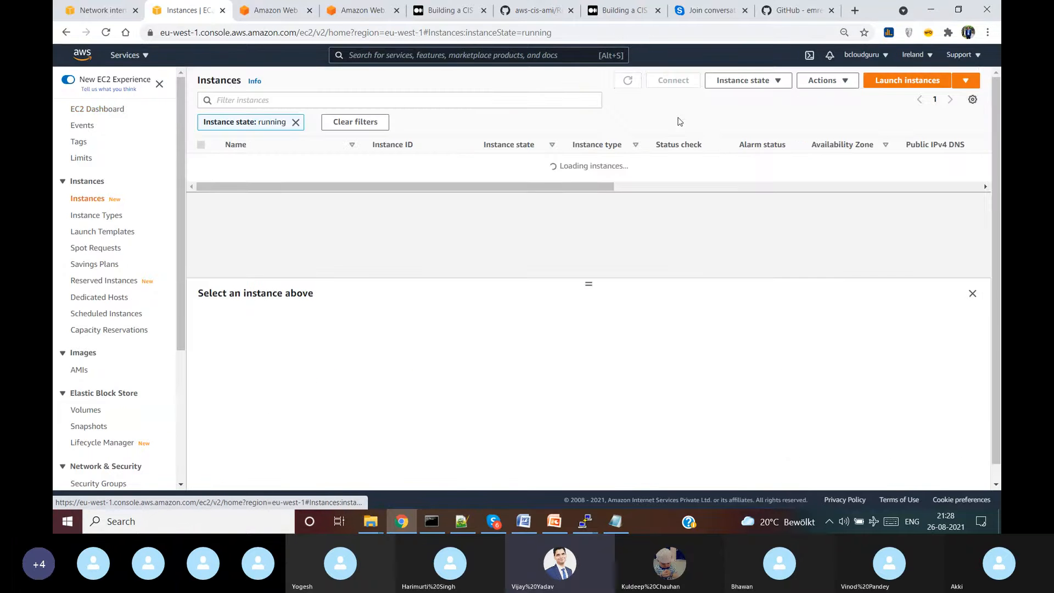
- Start an instance launch and search AWS Marketplace images for 'palo alto'
{"action": "left_click", "coordinate": [911, 83]}
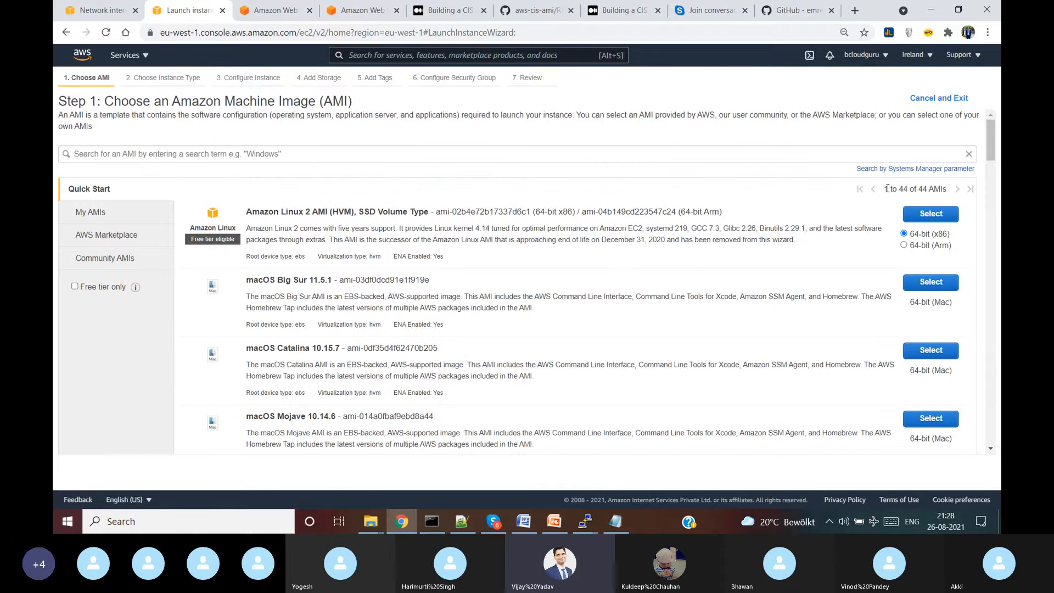
{"action": "left_click", "coordinate": [98, 239]}
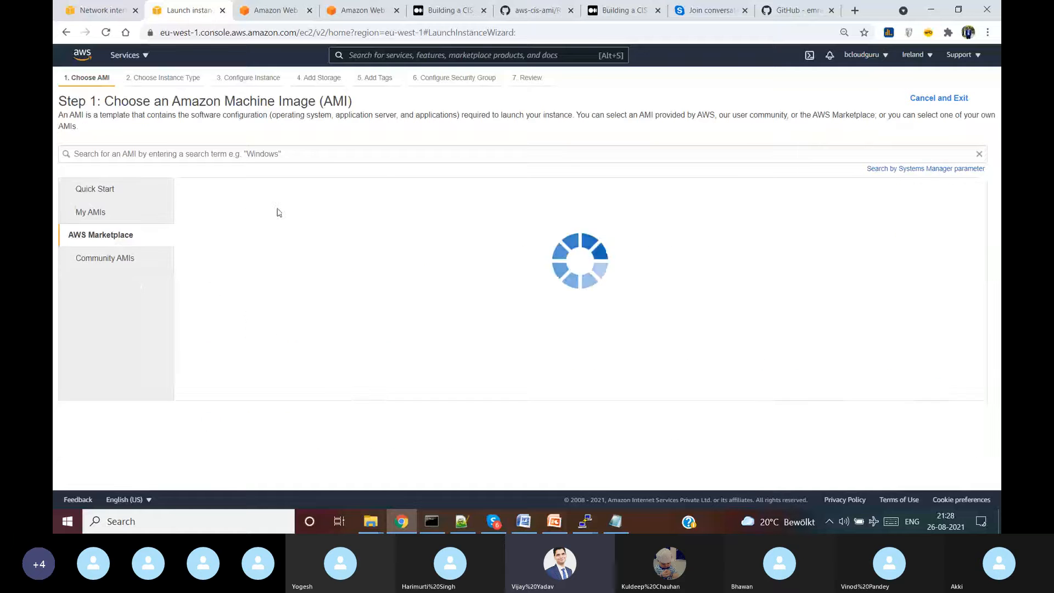
{"action": "left_click", "coordinate": [332, 155]}
{"action": "type", "text": "pal"}
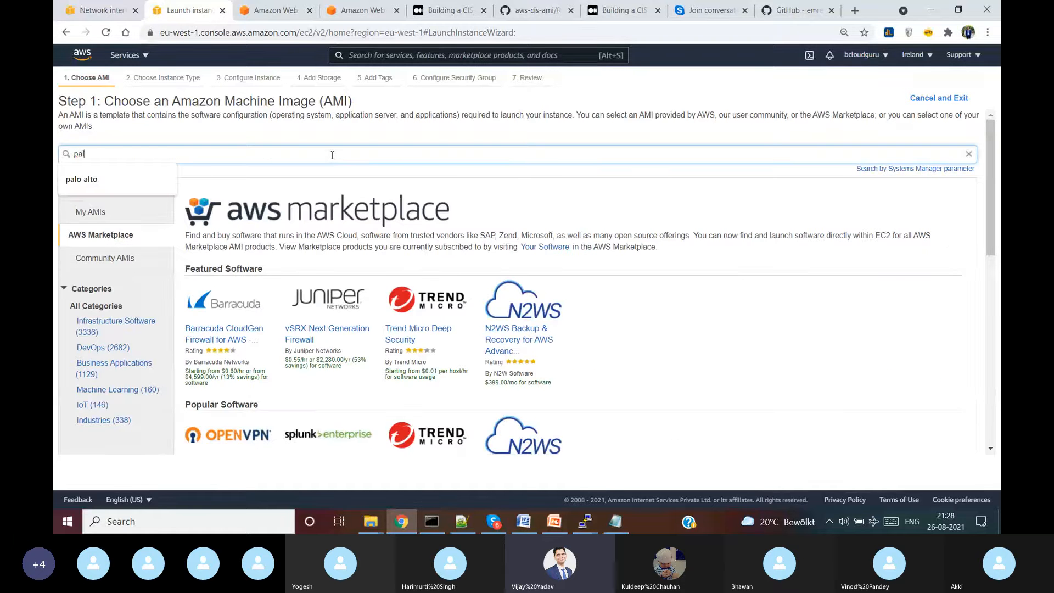
{"action": "type", "text": "o alto"}
{"action": "key", "text": "Return"}
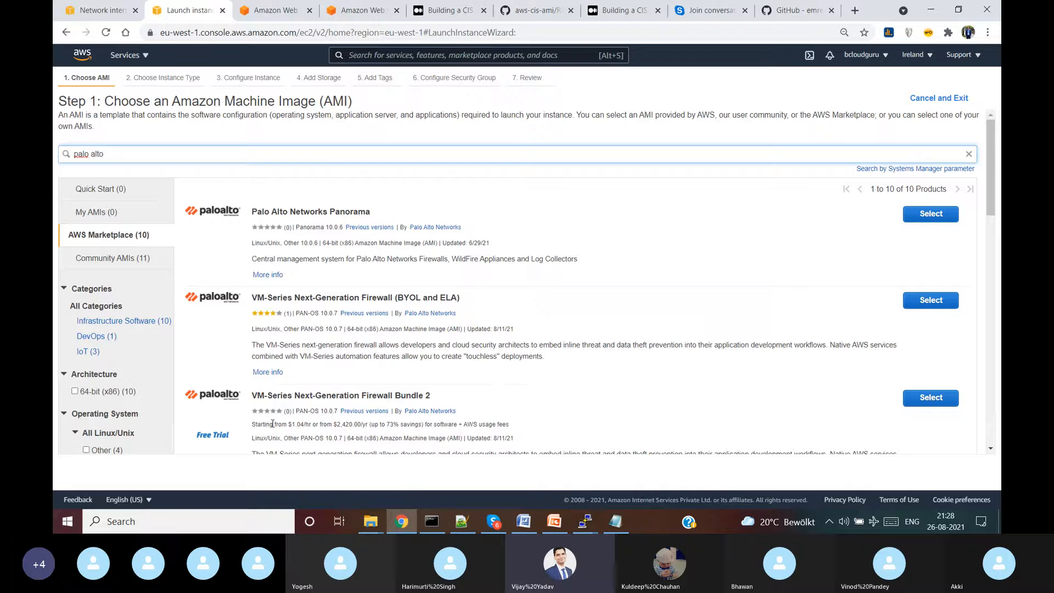
- Select the VM-Series Next-Generation Firewall (BYOL and ELA) image and accept its pricing
{"action": "scroll", "coordinate": [306, 393], "scroll_direction": "down", "scroll_amount": 2}
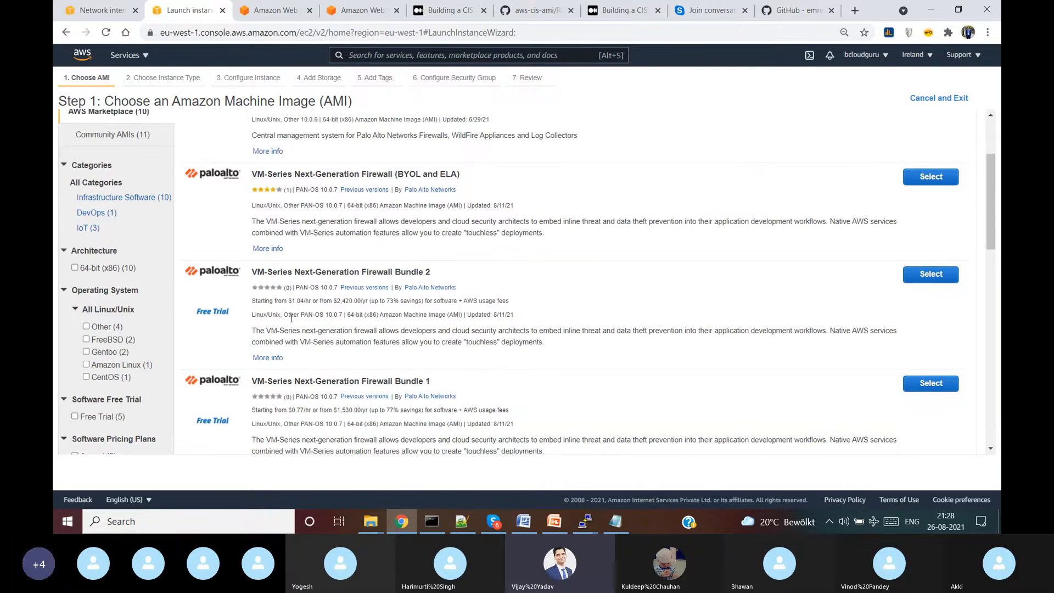
{"action": "scroll", "coordinate": [315, 330], "scroll_direction": "up", "scroll_amount": 2}
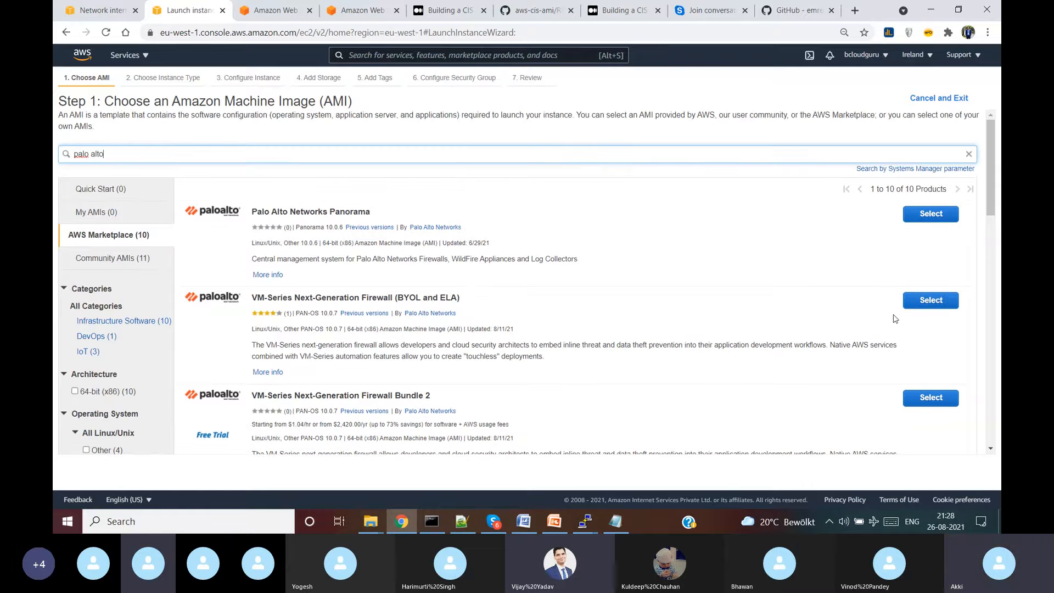
{"action": "left_click", "coordinate": [928, 302]}
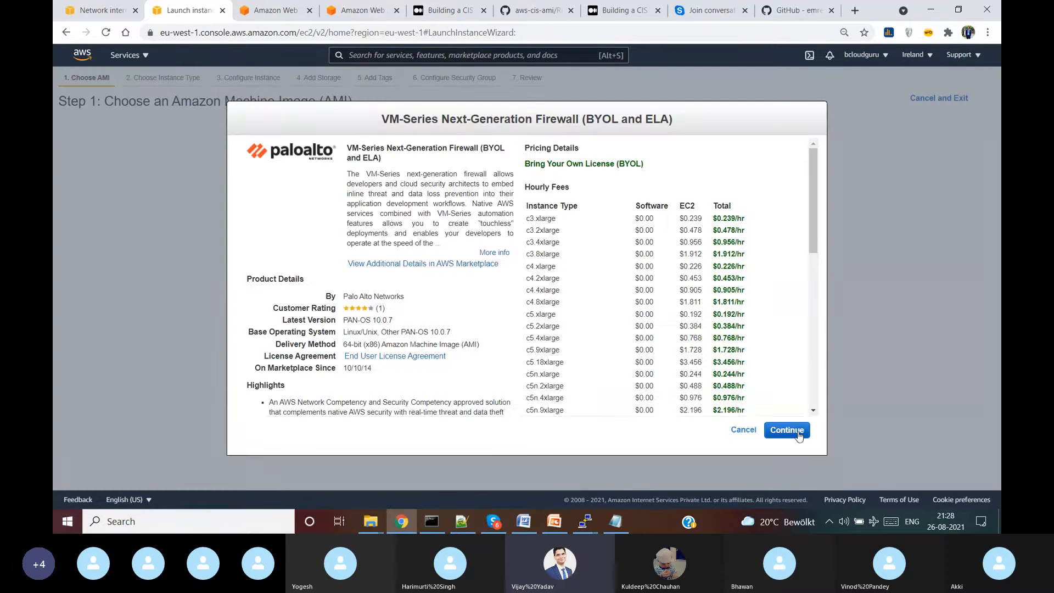
{"action": "left_click", "coordinate": [796, 432]}
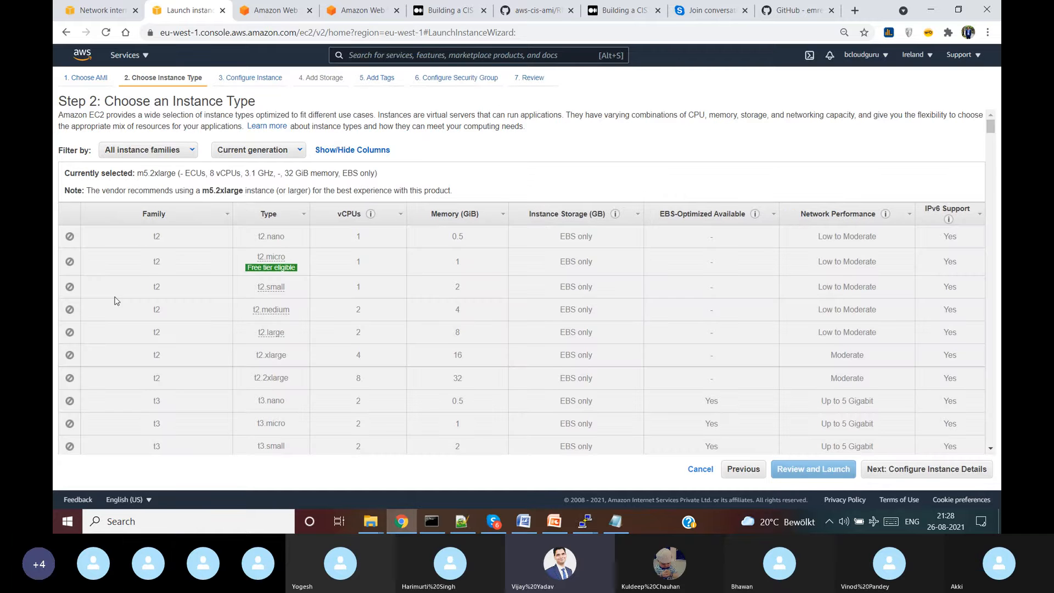
- Choose the c5.4xlarge instance type and proceed to Configure Instance Details
{"action": "scroll", "coordinate": [116, 301], "scroll_direction": "down", "scroll_amount": 10}
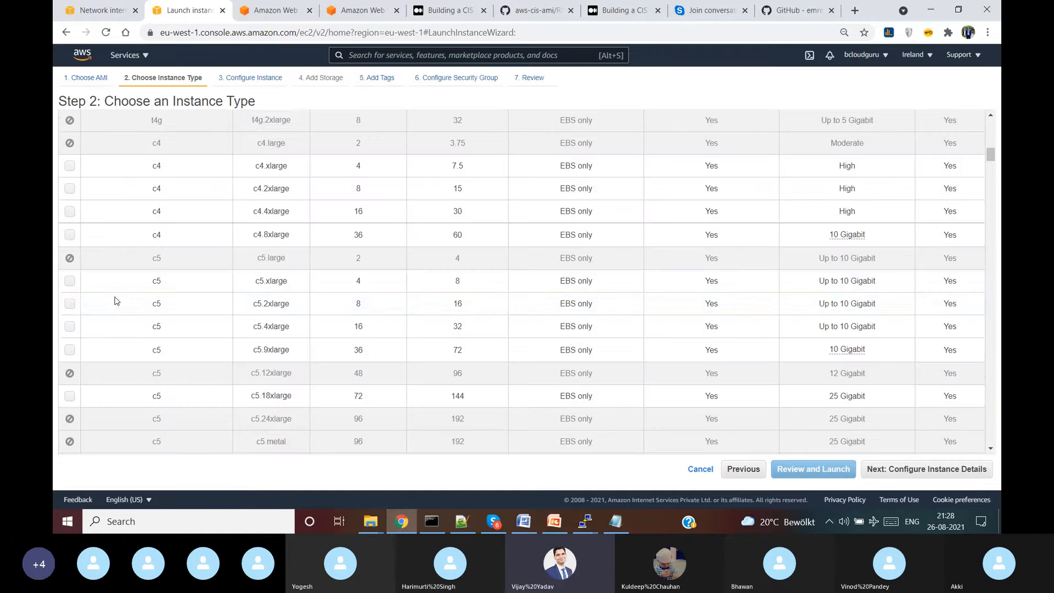
{"action": "left_click", "coordinate": [70, 305]}
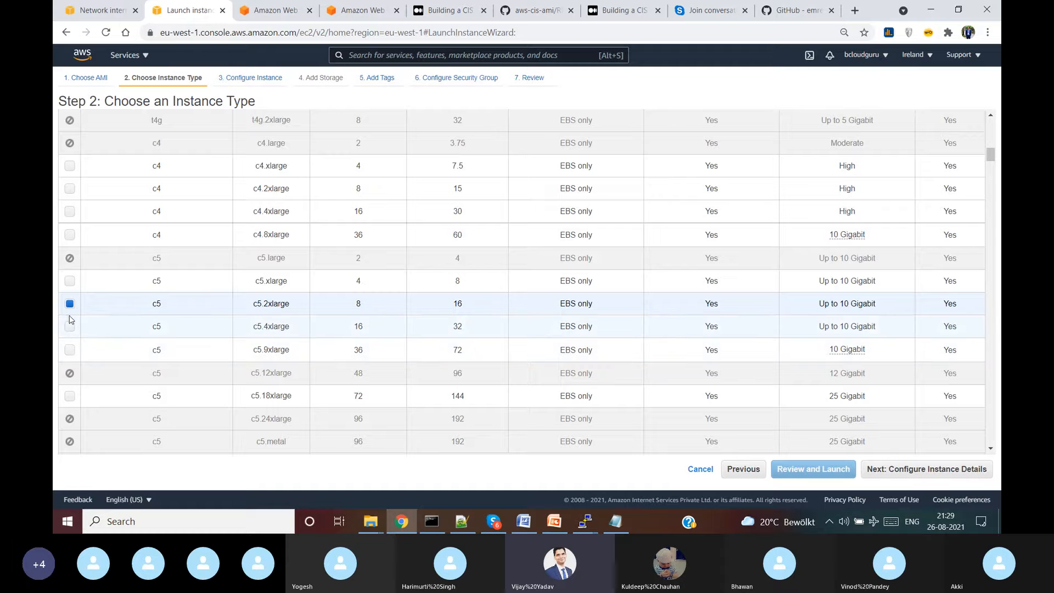
{"action": "left_click", "coordinate": [70, 327]}
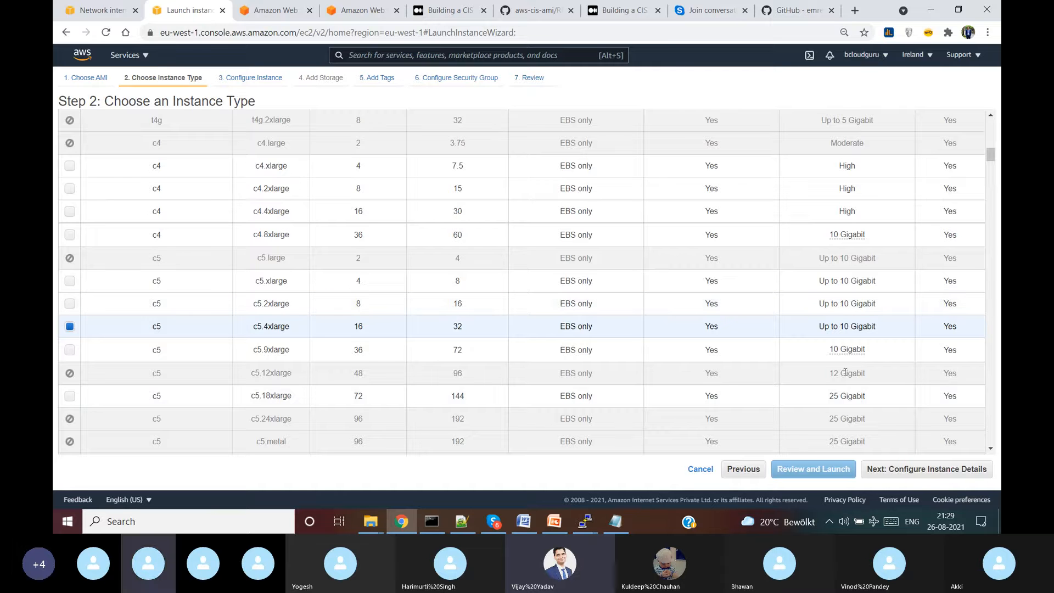
{"action": "left_click", "coordinate": [915, 471]}
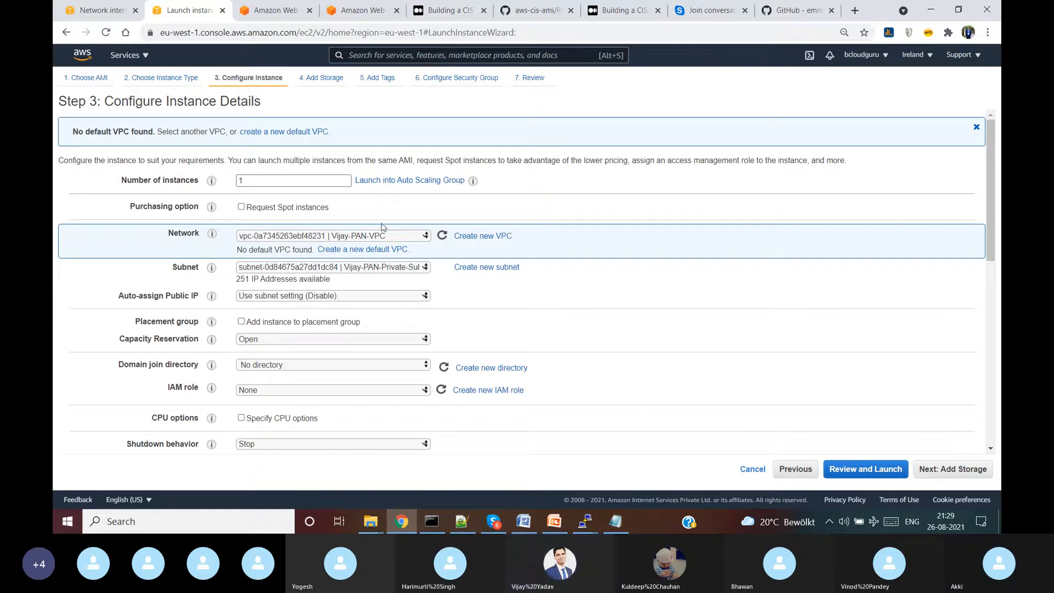
- Keep the PAN VPC, choose the MGMT subnet, and enable auto-assign public IP
{"action": "left_click", "coordinate": [397, 238]}
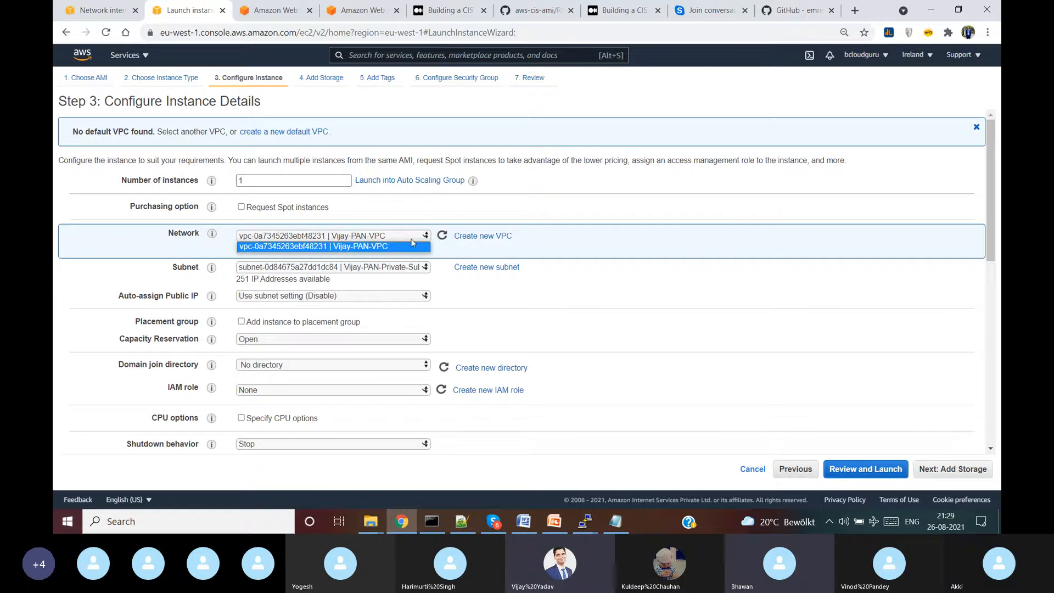
{"action": "left_click", "coordinate": [617, 328]}
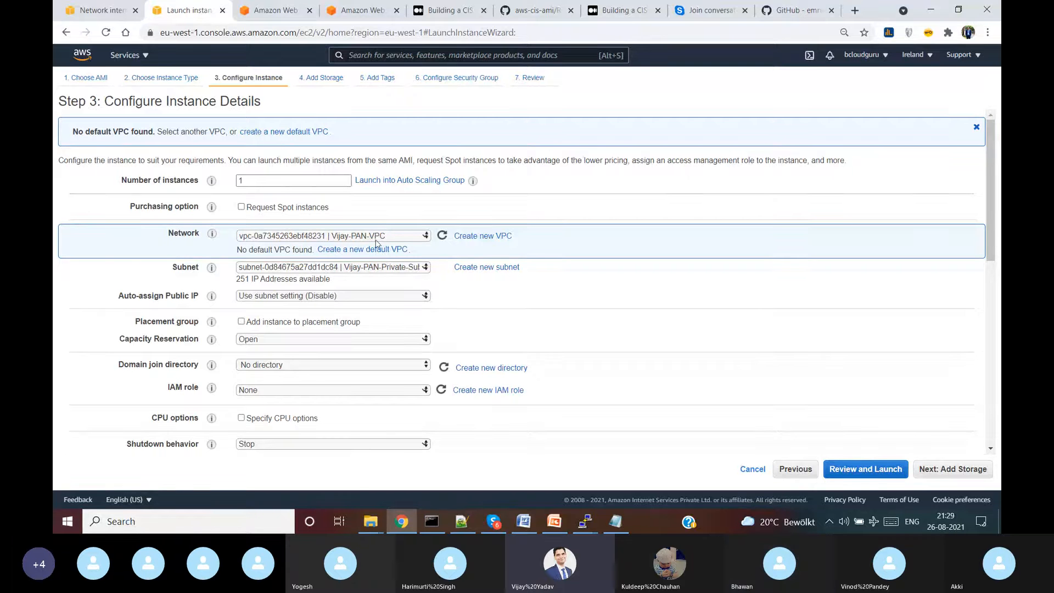
{"action": "left_click", "coordinate": [409, 269]}
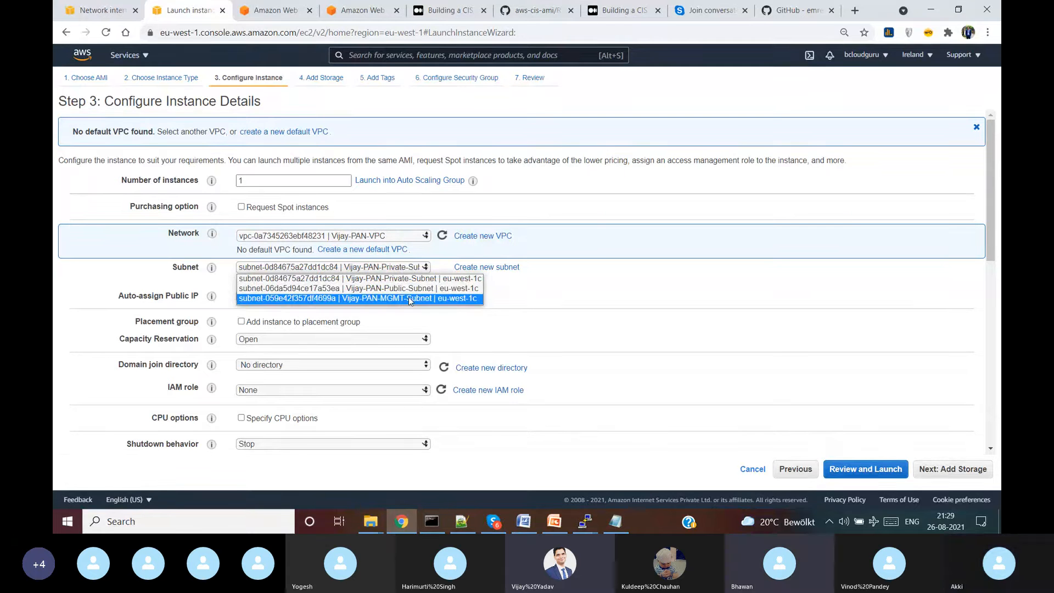
{"action": "left_click", "coordinate": [409, 299]}
{"action": "left_click", "coordinate": [401, 297]}
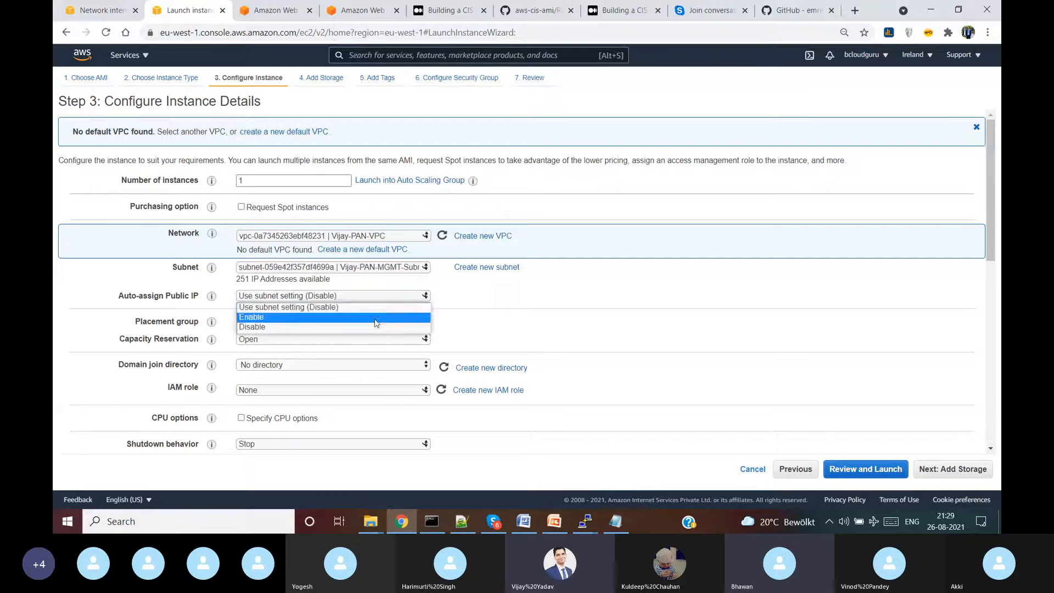
{"action": "left_click", "coordinate": [377, 315]}
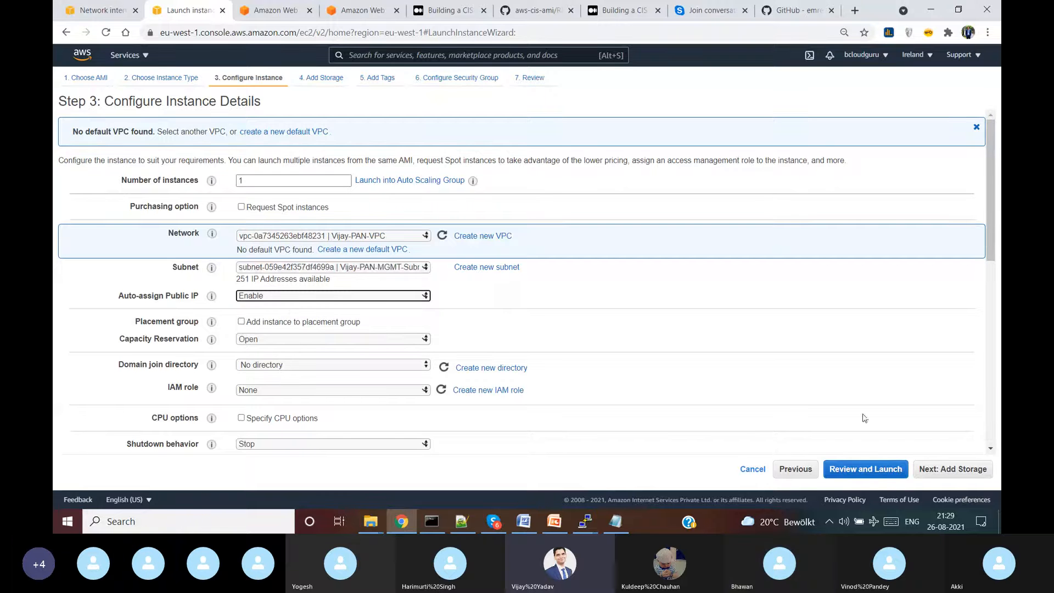
{"action": "left_click", "coordinate": [962, 471]}
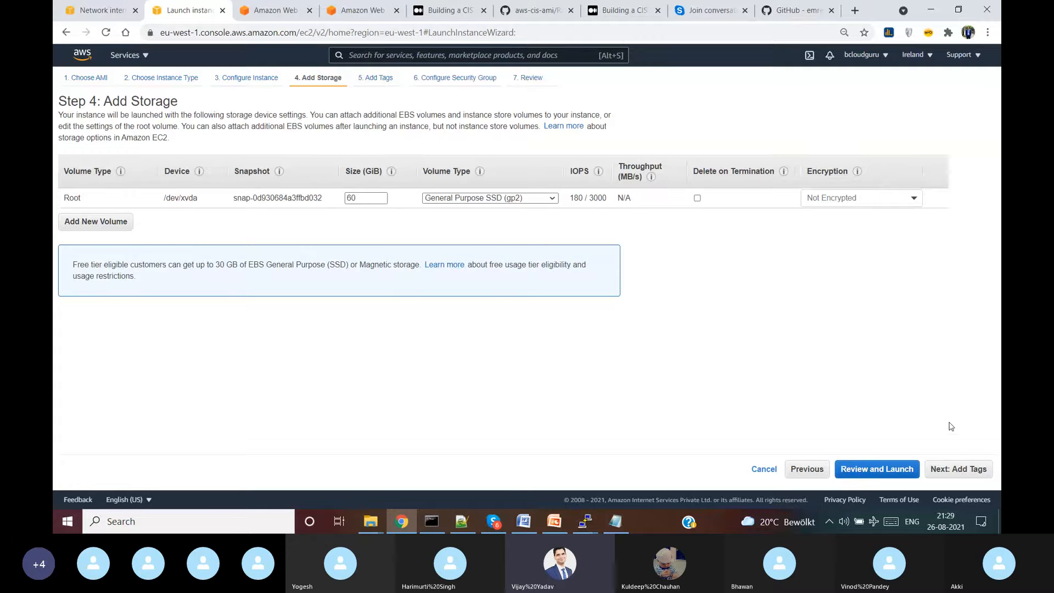
- Add a Name tag with the value Vijay-PAN-EC2-Firewall to the instance
{"action": "left_click", "coordinate": [957, 474]}
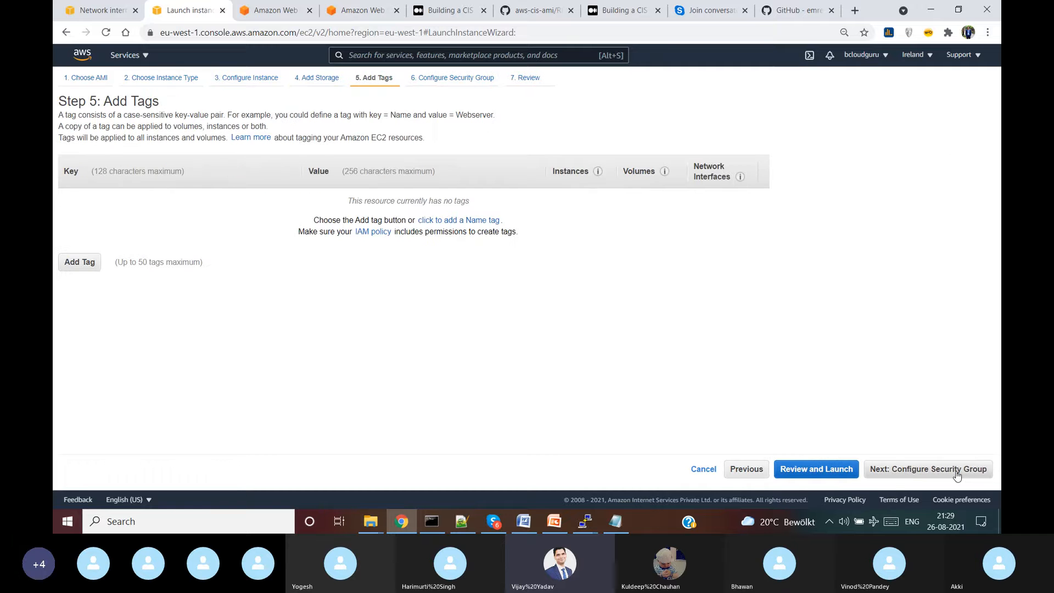
{"action": "left_click", "coordinate": [72, 256]}
{"action": "type", "text": "Name"}
{"action": "key", "text": "Tab"}
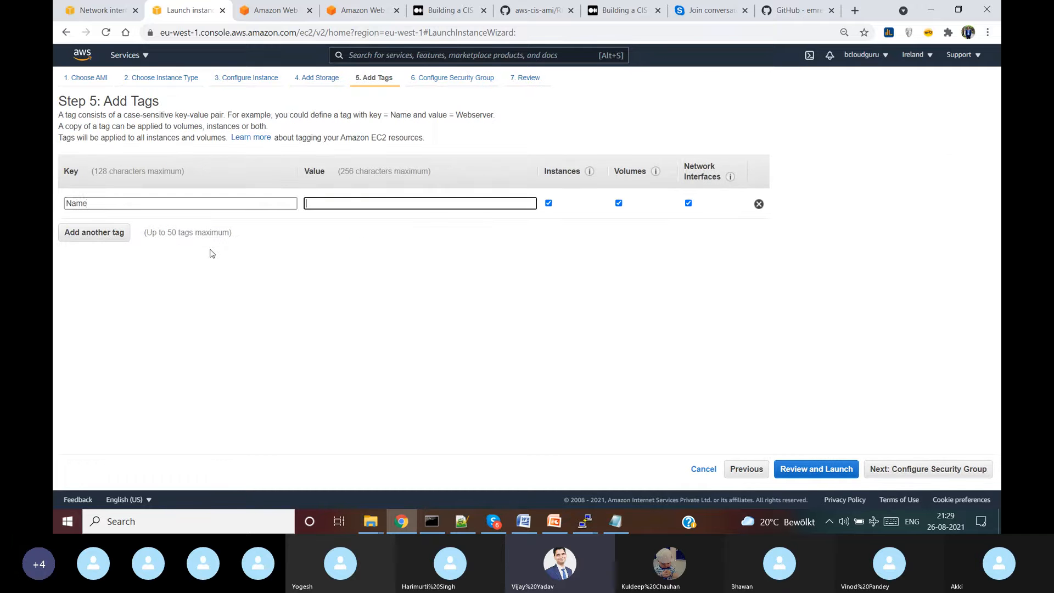
{"action": "type", "text": "Vijay"}
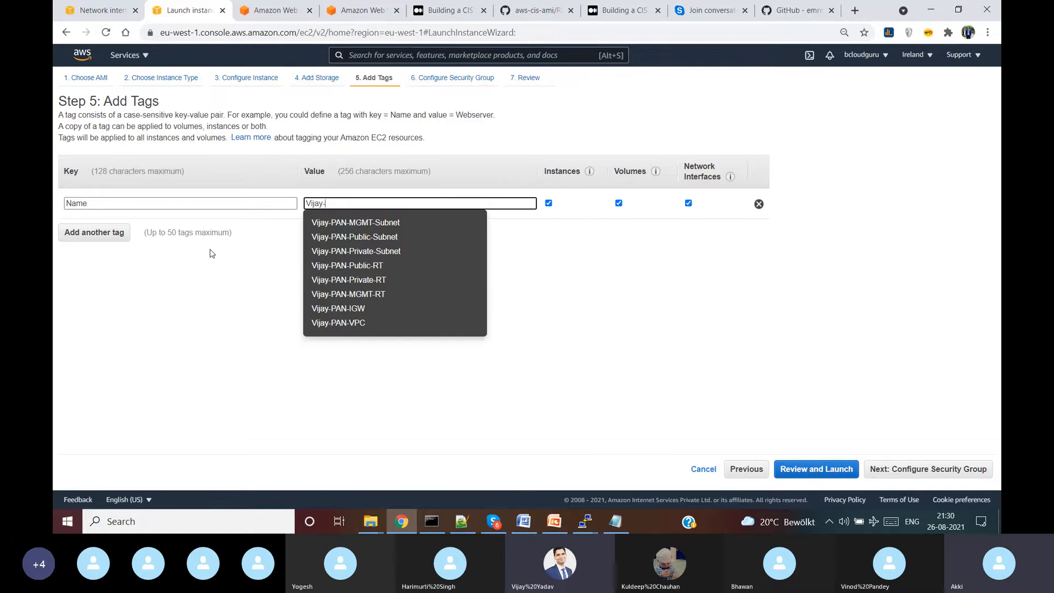
{"action": "type", "text": "-PaloAlto"}
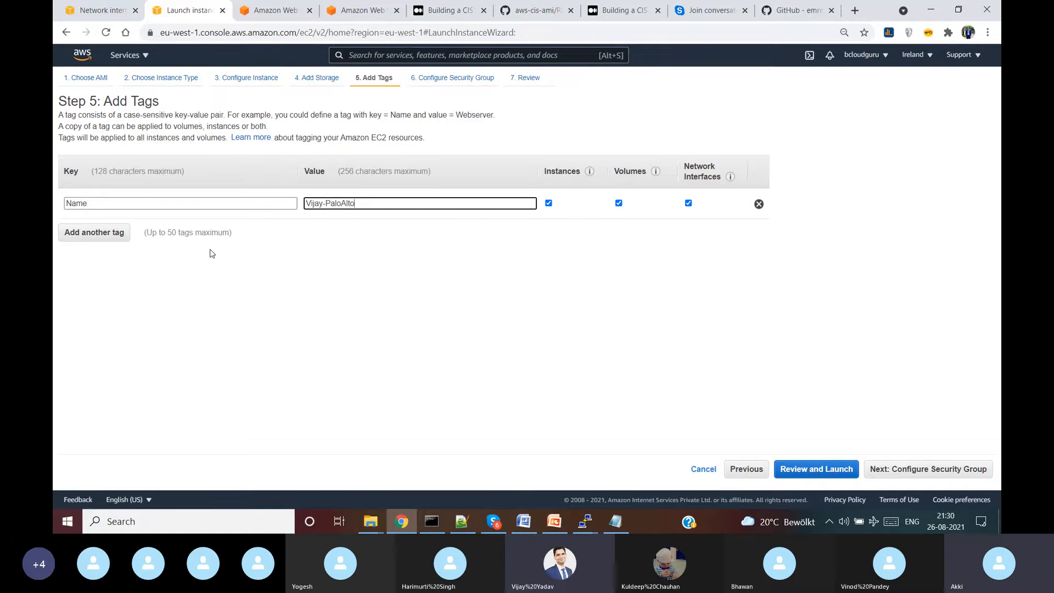
{"action": "key", "text": "BackSpace"}
{"action": "key", "text": "BackSpace"}
{"action": "key", "text": "BackSpace"}
{"action": "key", "text": "BackSpace"}
{"action": "type", "text": "N"}
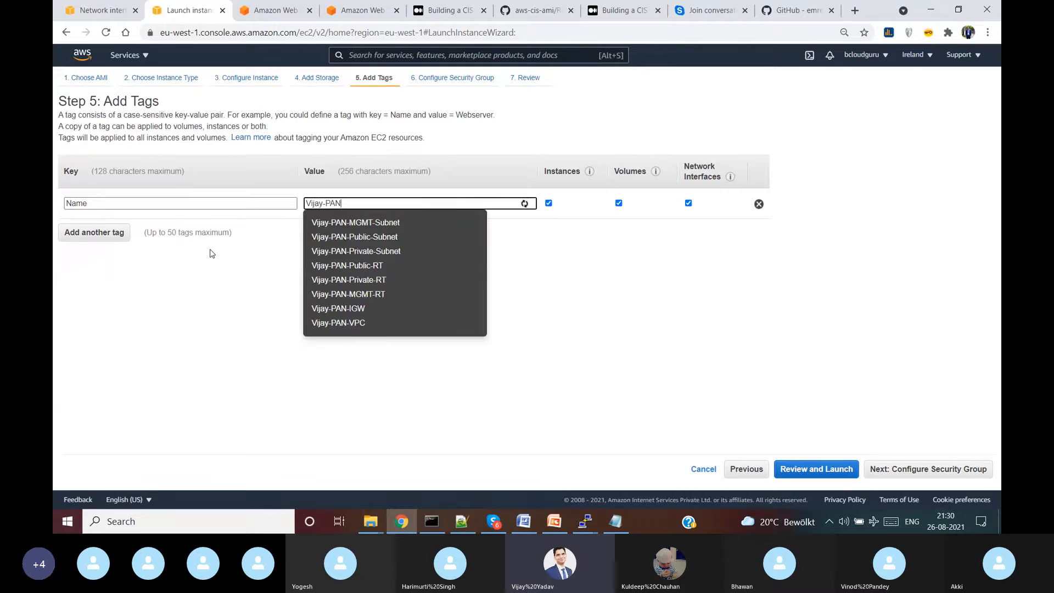
{"action": "type", "text": "-EC"}
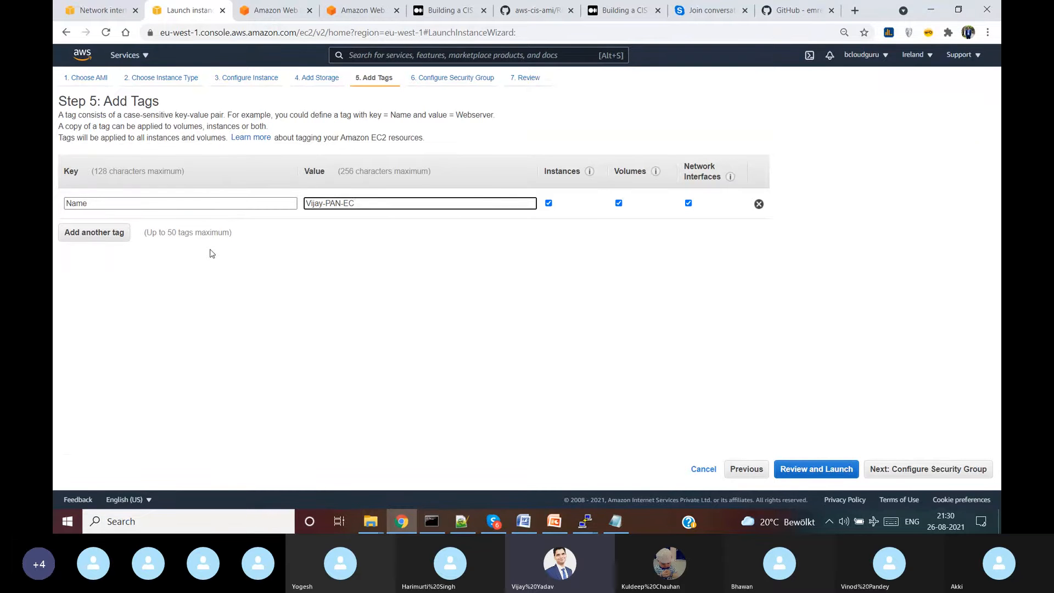
{"action": "type", "text": "2-Firewall"}
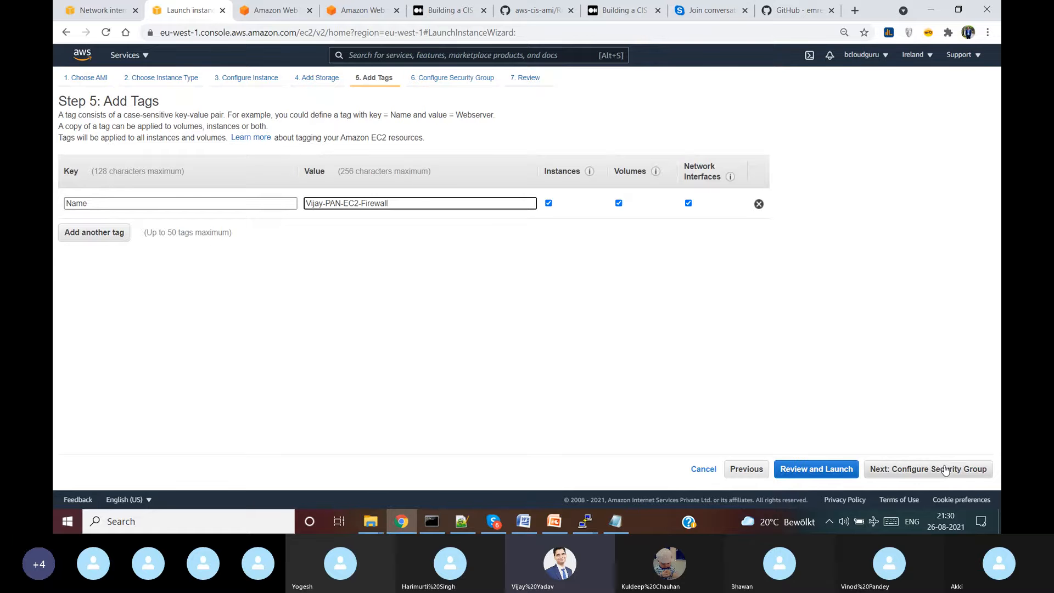
{"action": "left_click", "coordinate": [945, 470]}
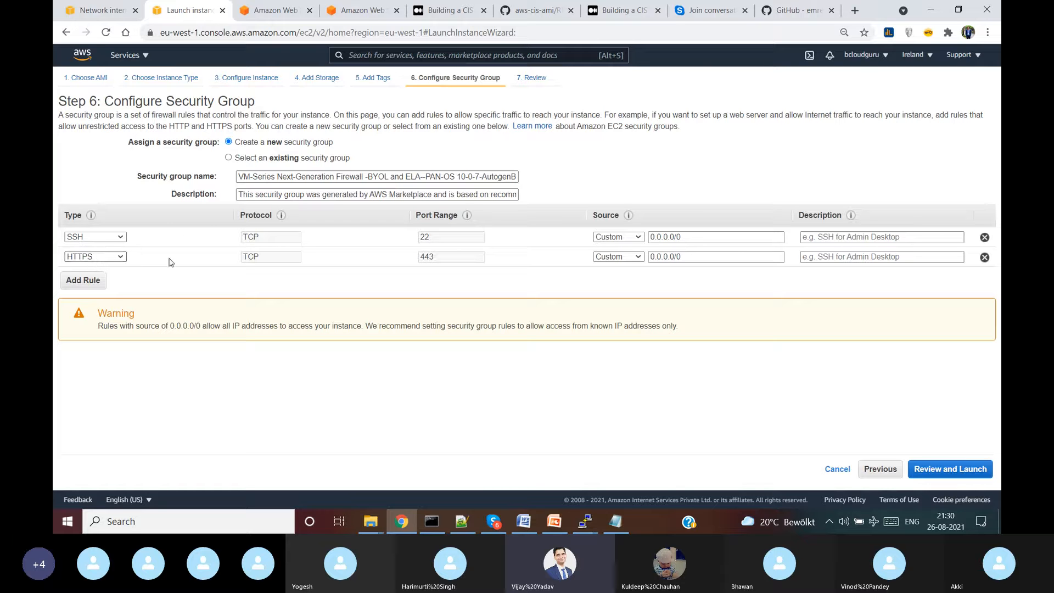
- Review the firewall instance's launch settings and proceed to launch
{"action": "left_click", "coordinate": [974, 470]}
{"action": "scroll", "coordinate": [845, 396], "scroll_direction": "down", "scroll_amount": 5}
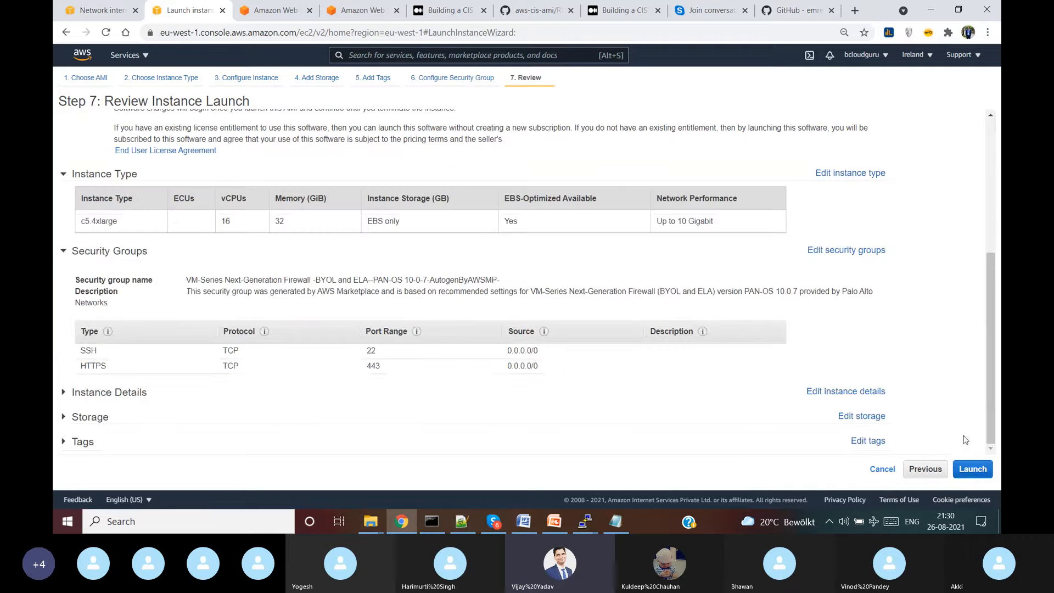
{"action": "left_click", "coordinate": [973, 470]}
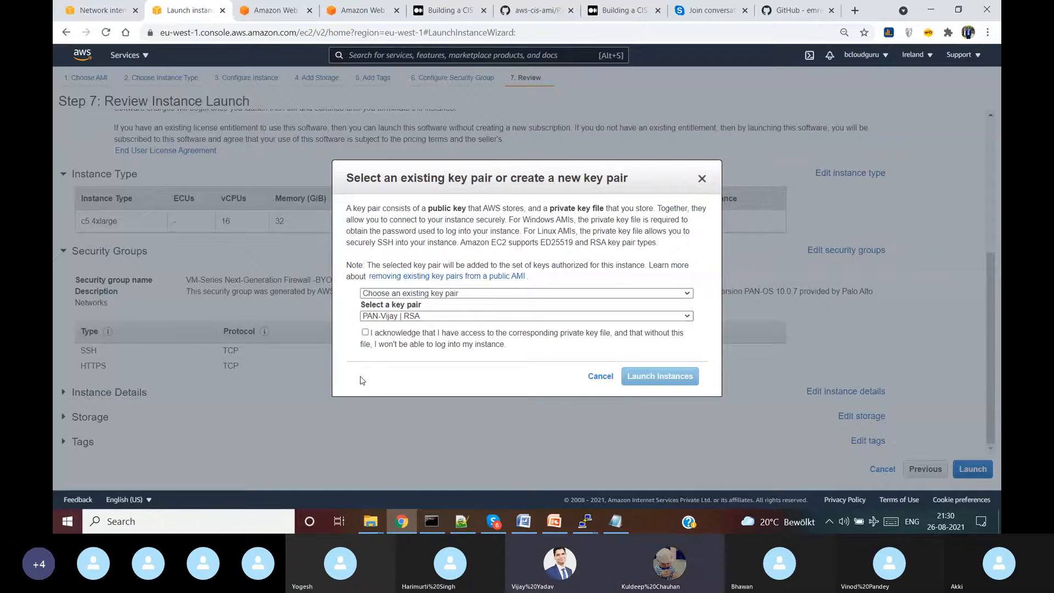
{"action": "key", "text": "super+d"}
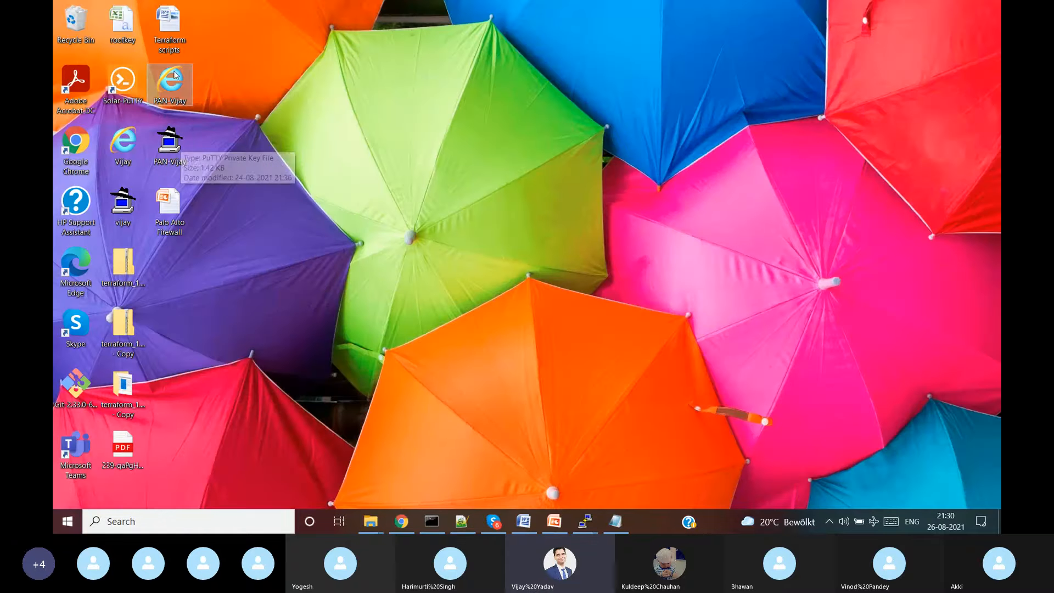
{"action": "left_click", "coordinate": [401, 523]}
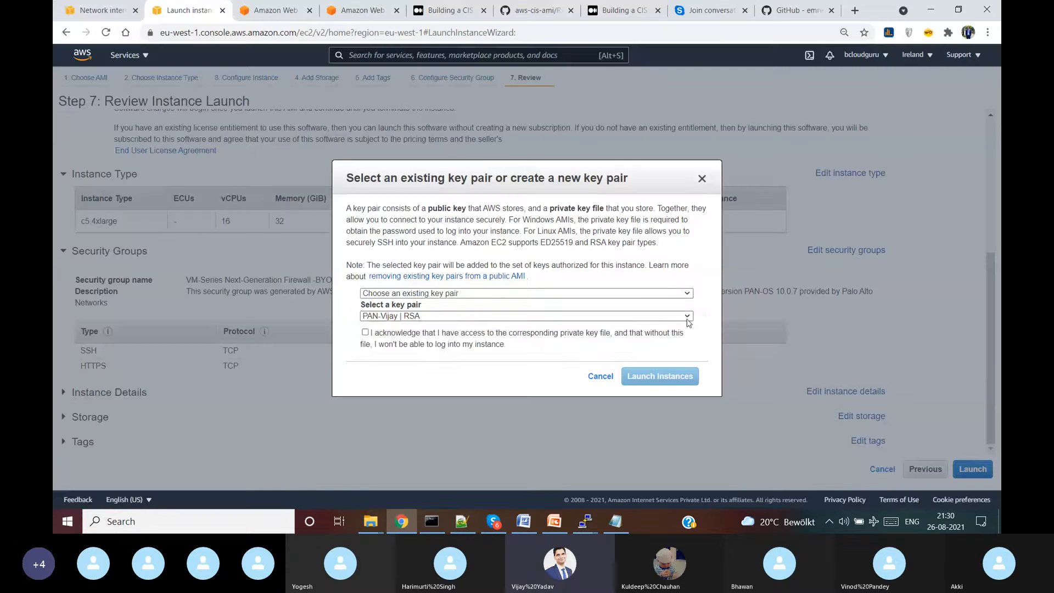
- Choose the existing PAN-Vijay key pair, acknowledge the private key, and launch the firewall
{"action": "left_click", "coordinate": [687, 317]}
{"action": "left_click", "coordinate": [719, 307]}
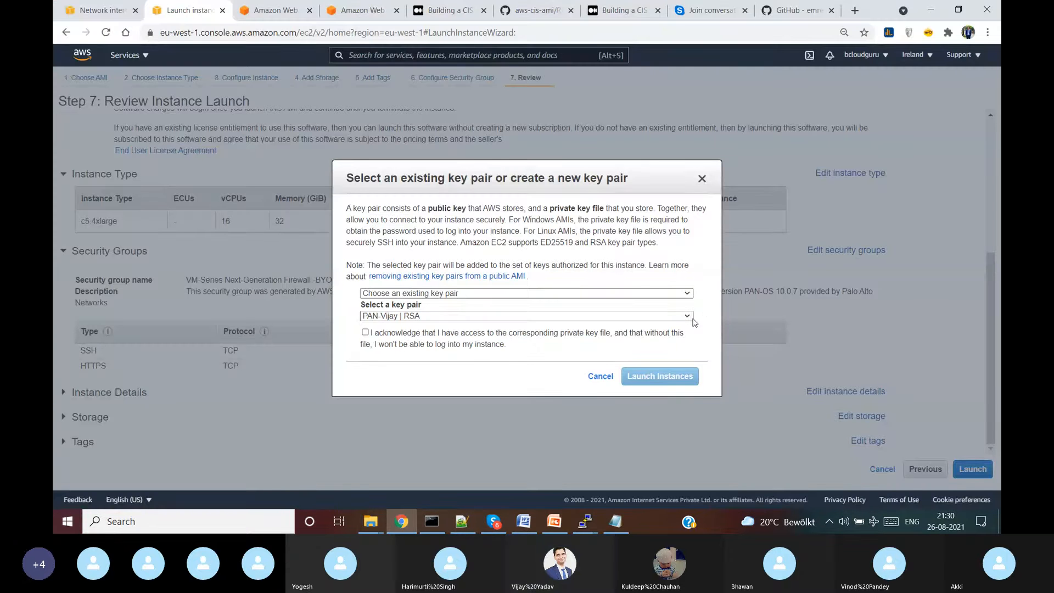
{"action": "key", "text": "super+d"}
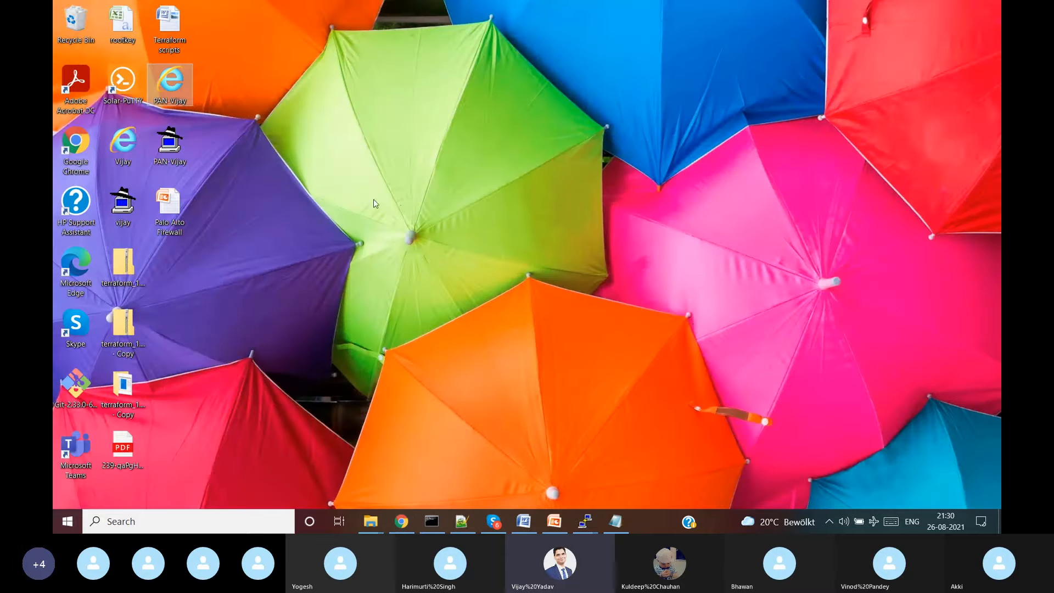
{"action": "left_click", "coordinate": [413, 526]}
{"action": "left_click", "coordinate": [453, 335]}
{"action": "left_click", "coordinate": [679, 380]}
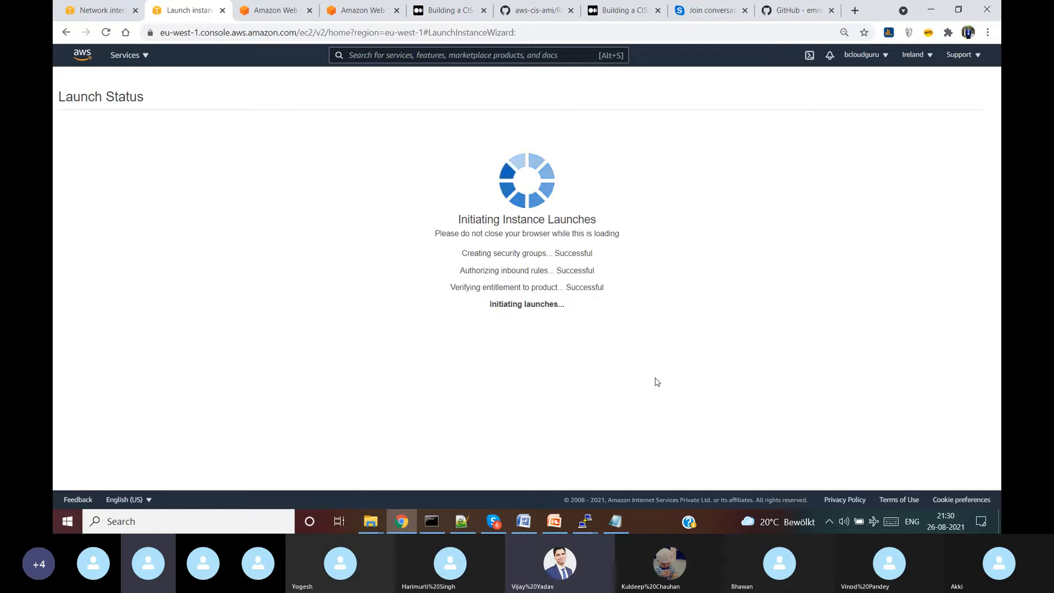
- Mute a call participant, minimise the call, and open the EC2 instances list
{"action": "left_click", "coordinate": [489, 528]}
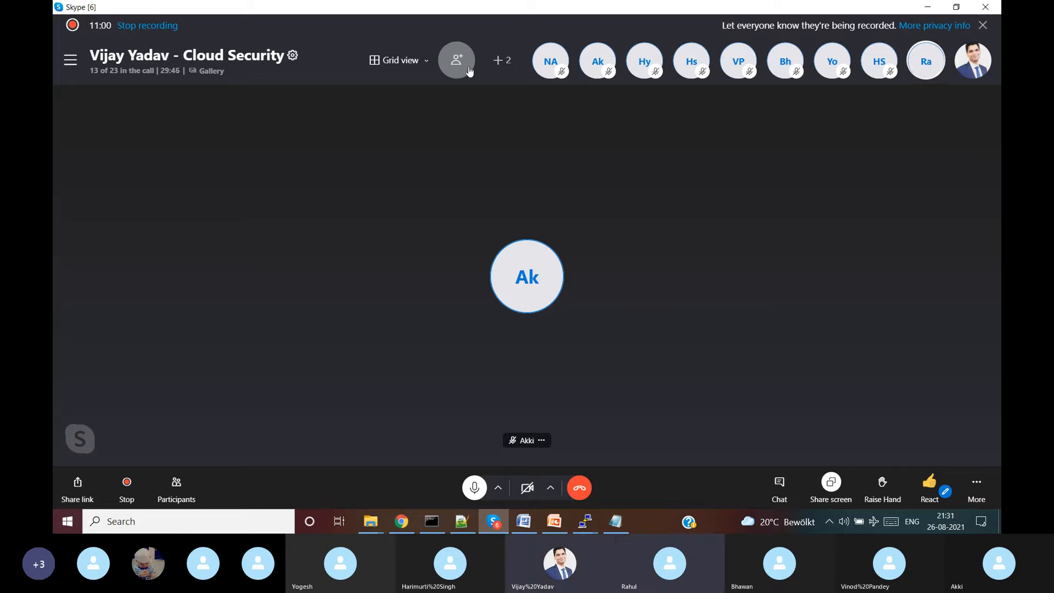
{"action": "right_click", "coordinate": [927, 70]}
{"action": "left_click", "coordinate": [929, 67]}
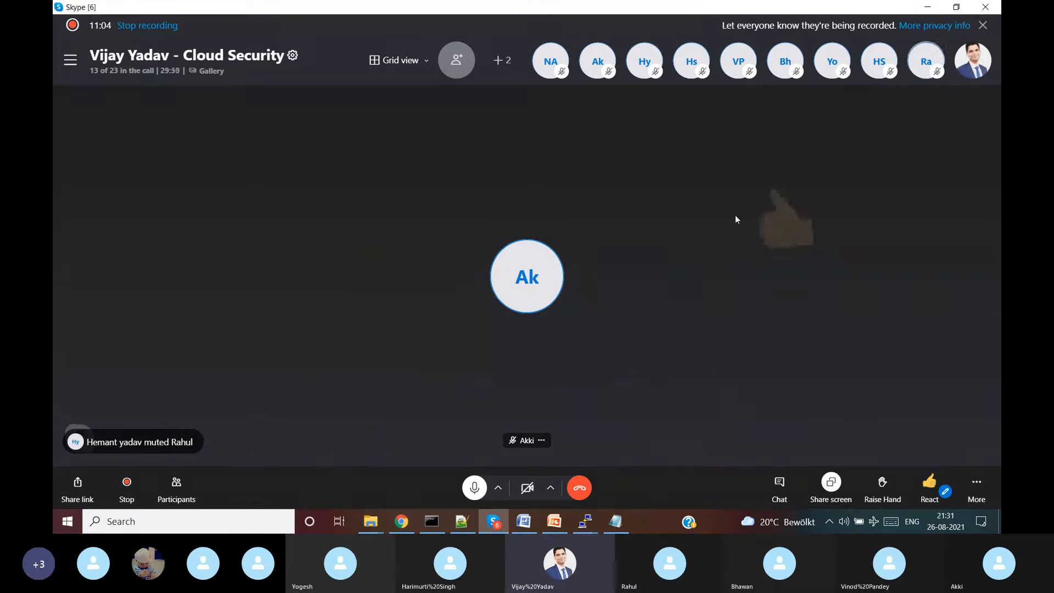
{"action": "left_click", "coordinate": [927, 7]}
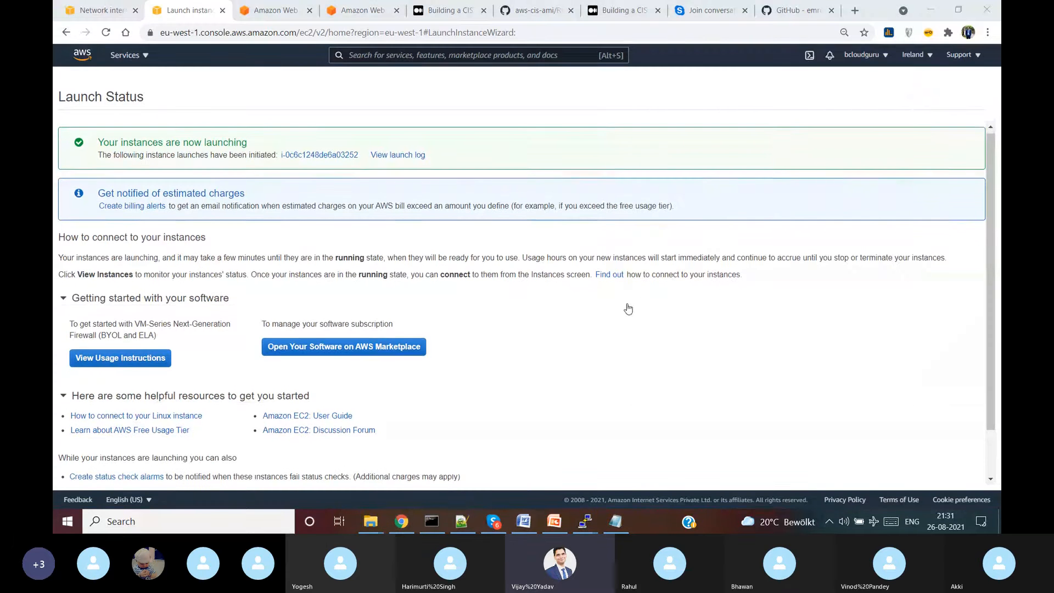
{"action": "scroll", "coordinate": [893, 258], "scroll_direction": "down", "scroll_amount": 2}
{"action": "left_click", "coordinate": [970, 484]}
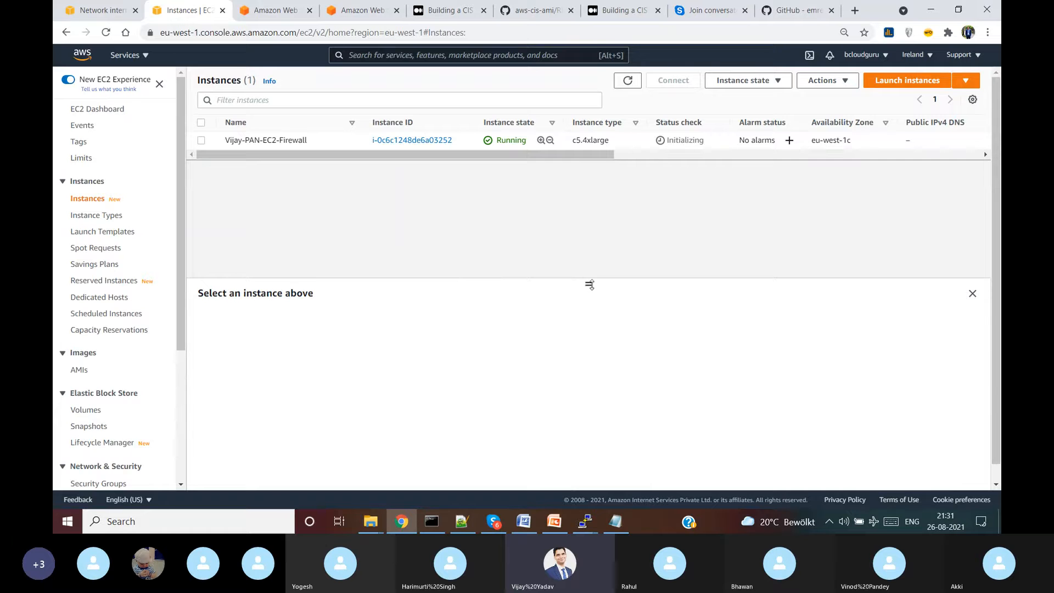
- Enlarge the instance details panel and start a new instance launch
{"action": "left_click_drag", "start_coordinate": [588, 285], "coordinate": [608, 208]}
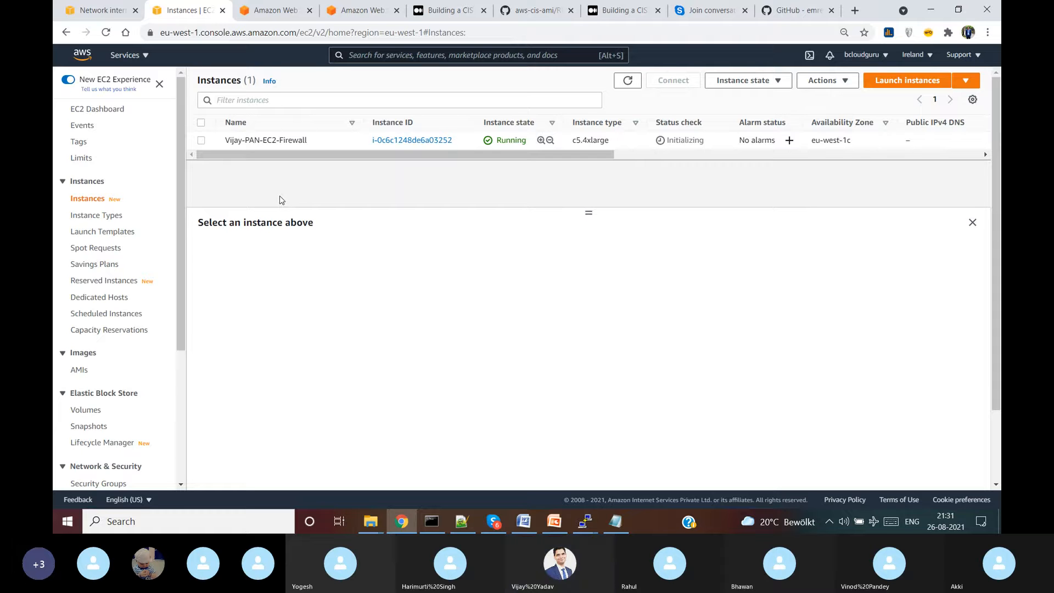
{"action": "left_click", "coordinate": [916, 86]}
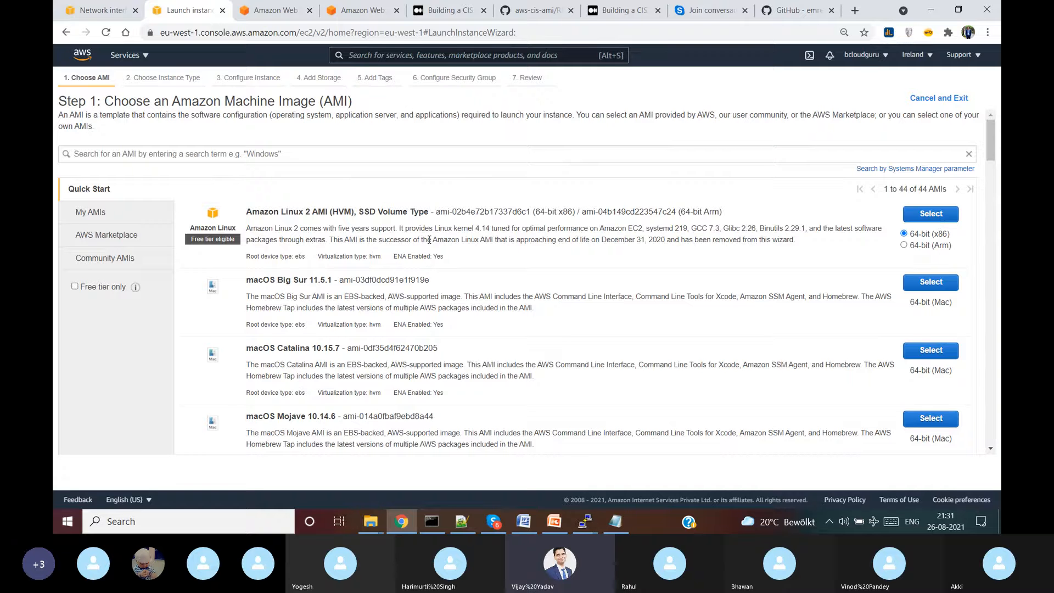
- Select the Amazon Linux 2 AMI with t2.micro and bring up Vijay-PAN-VPC's subnets
{"action": "left_click", "coordinate": [940, 215]}
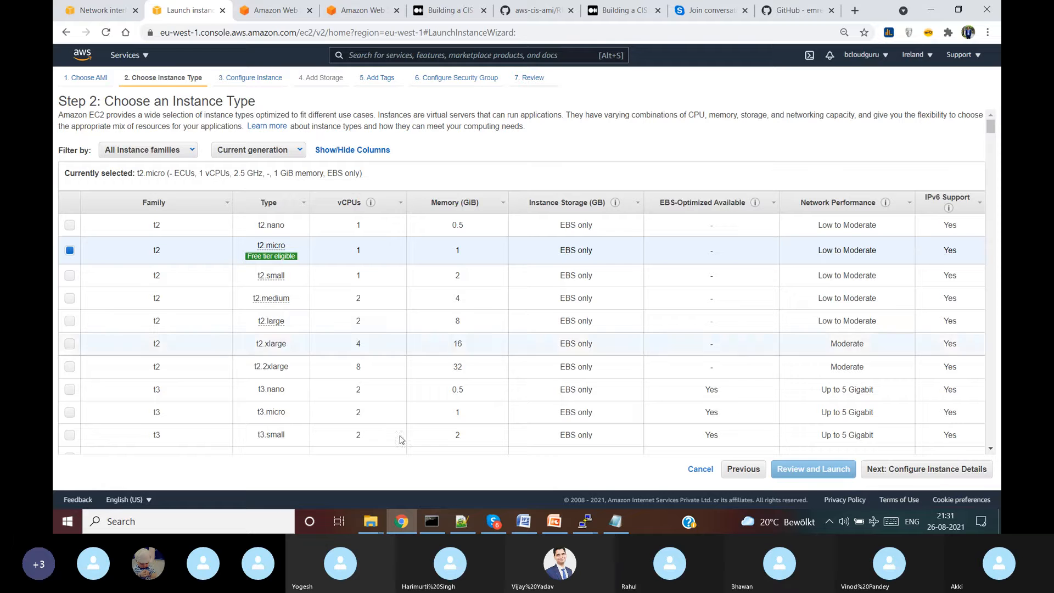
{"action": "left_click", "coordinate": [923, 474]}
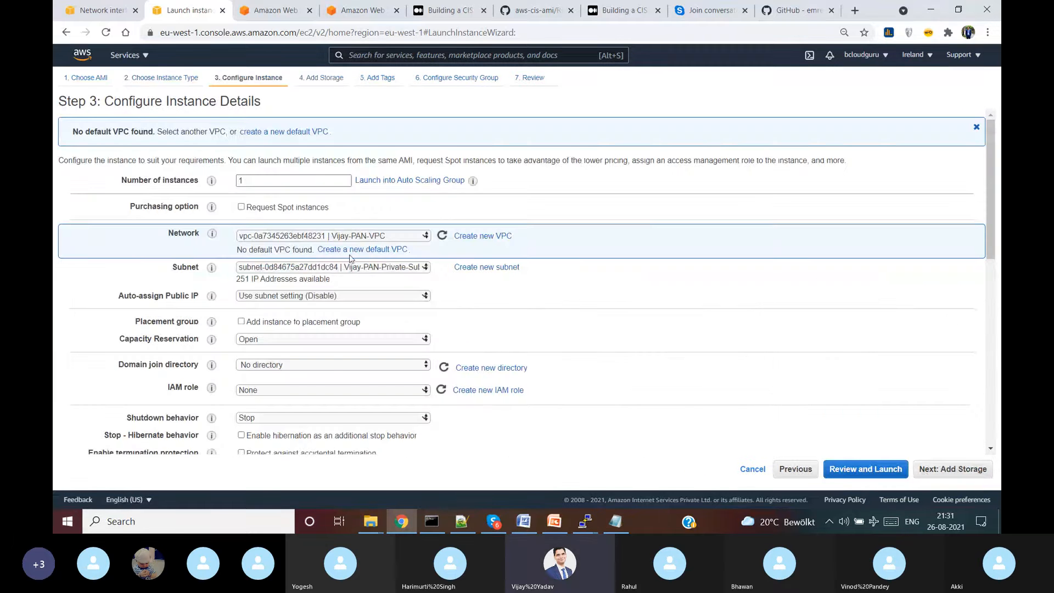
{"action": "left_click", "coordinate": [378, 268]}
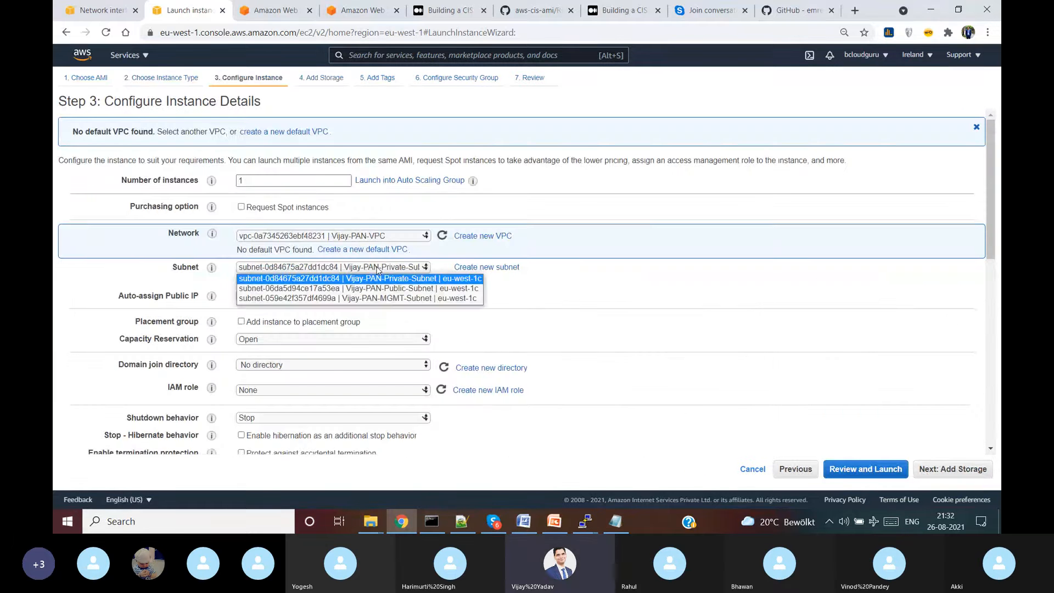
- Keep Vijay-PAN-Private-Subnet and accept the default storage settings
{"action": "left_click", "coordinate": [432, 277]}
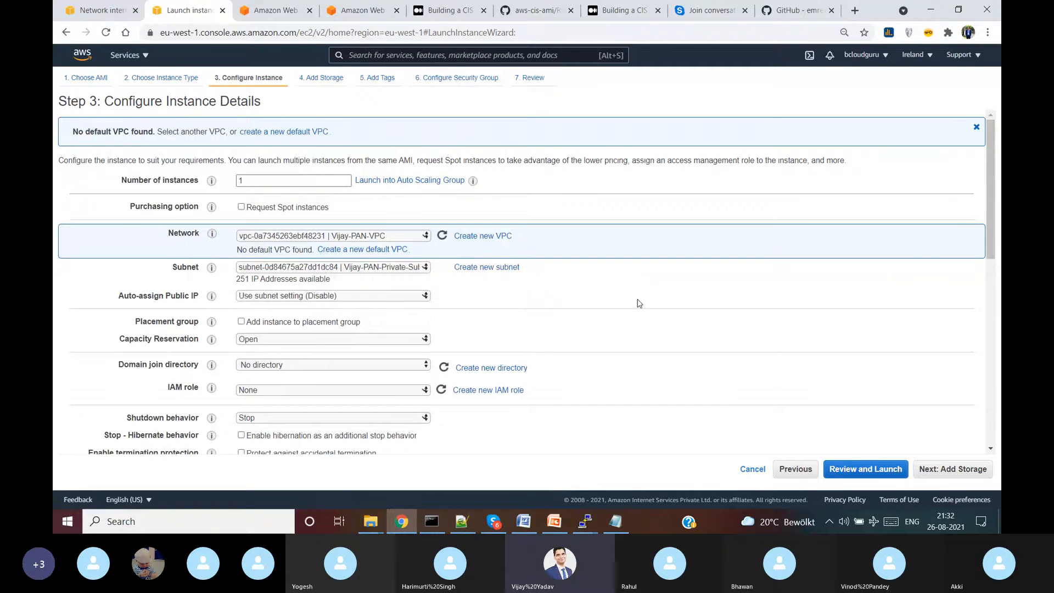
{"action": "left_click", "coordinate": [959, 470]}
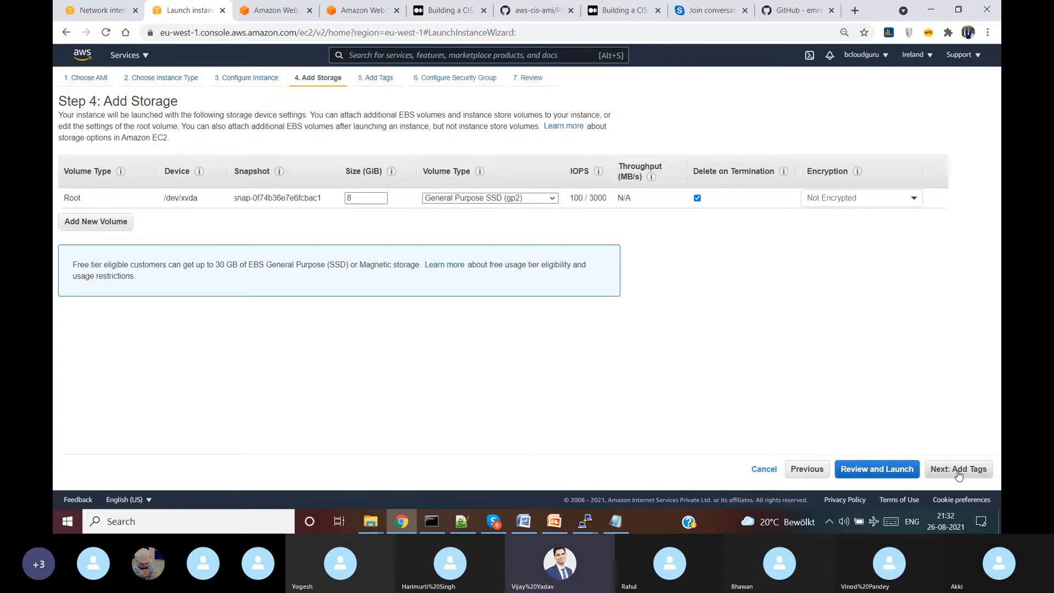
{"action": "left_click", "coordinate": [959, 470]}
- Add a Name tag with the value Vijay-Private-EC2-Instance
{"action": "left_click", "coordinate": [71, 266]}
{"action": "type", "text": "Na"}
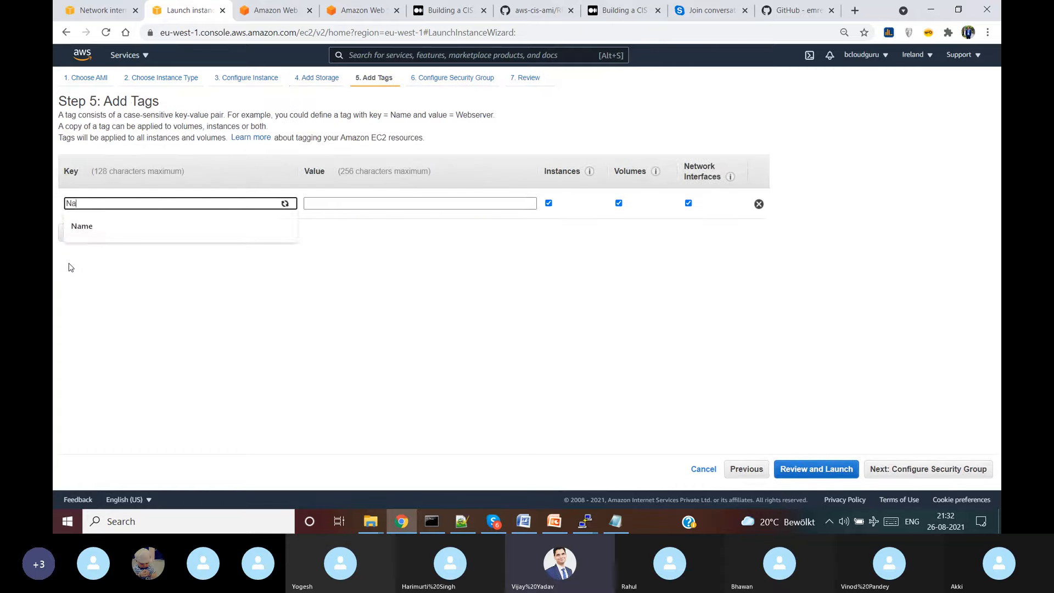
{"action": "type", "text": "me"}
{"action": "key", "text": "Tab"}
{"action": "type", "text": "Vijay"}
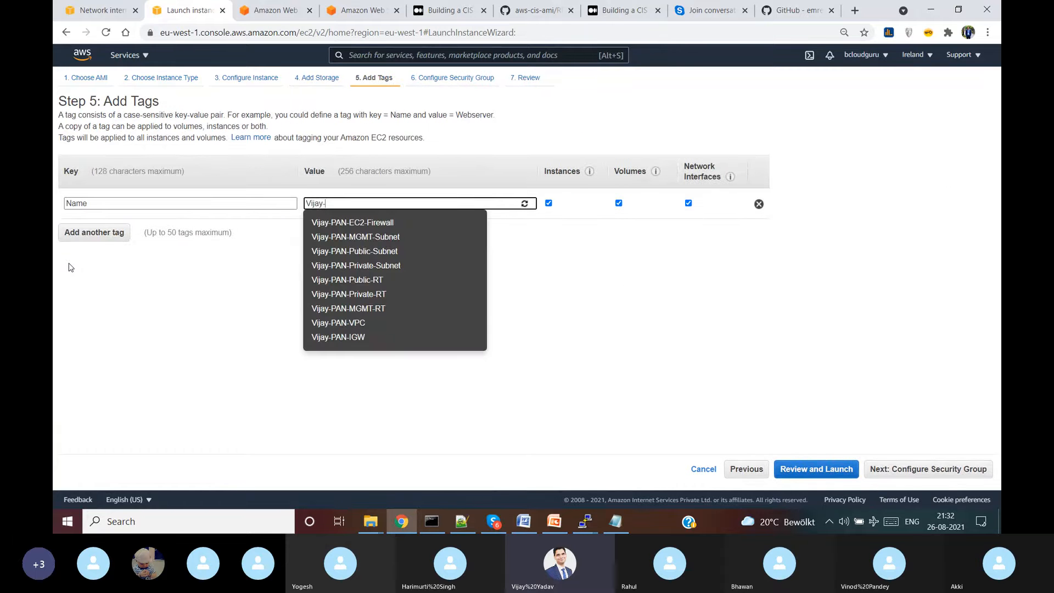
{"action": "type", "text": "-Private"}
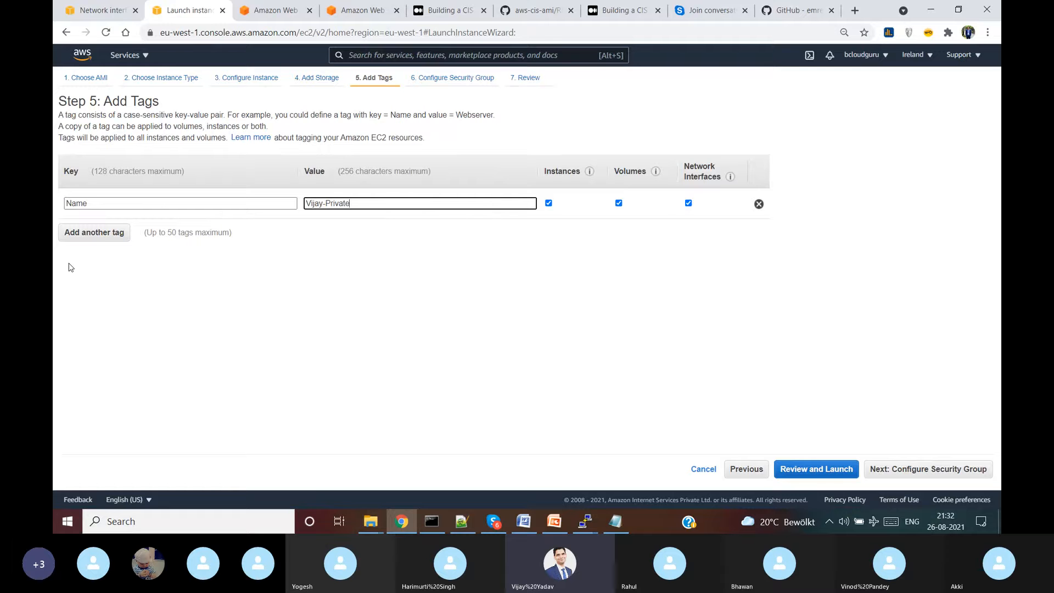
{"action": "type", "text": "0-"}
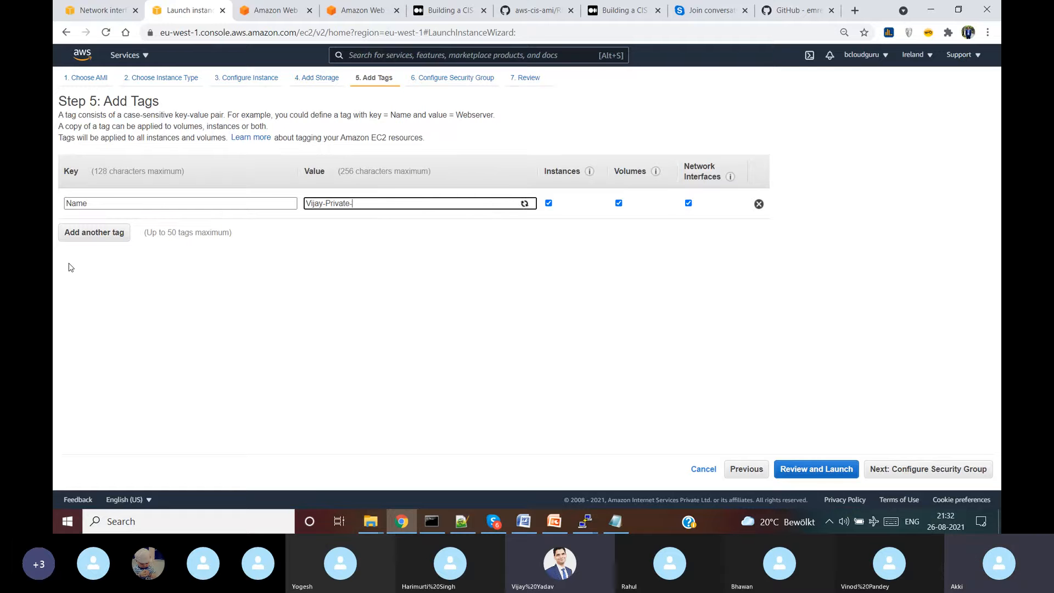
{"action": "type", "text": "EC2-Instance"}
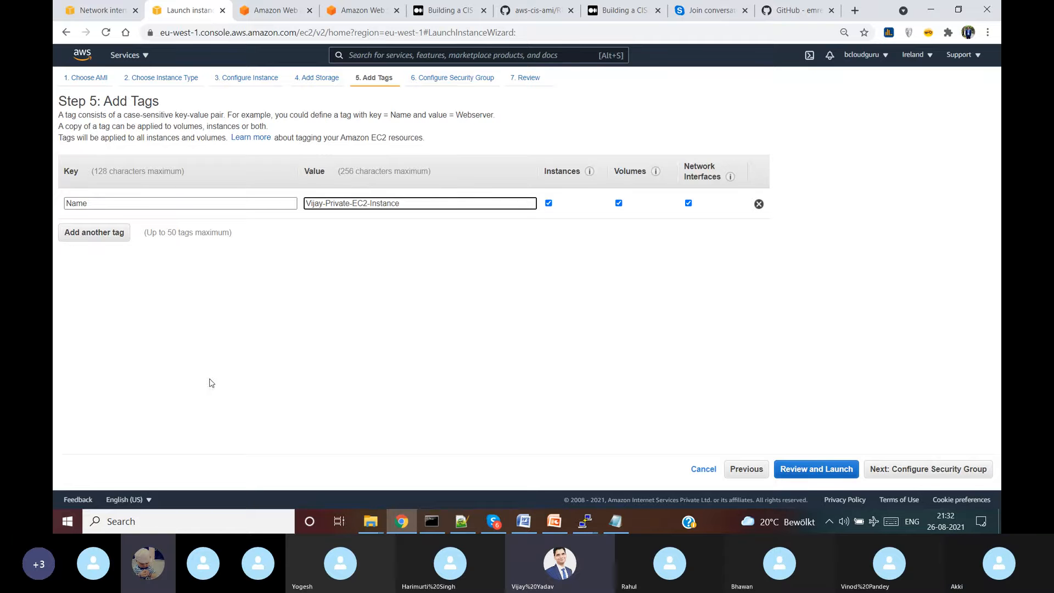
{"action": "left_click", "coordinate": [966, 473]}
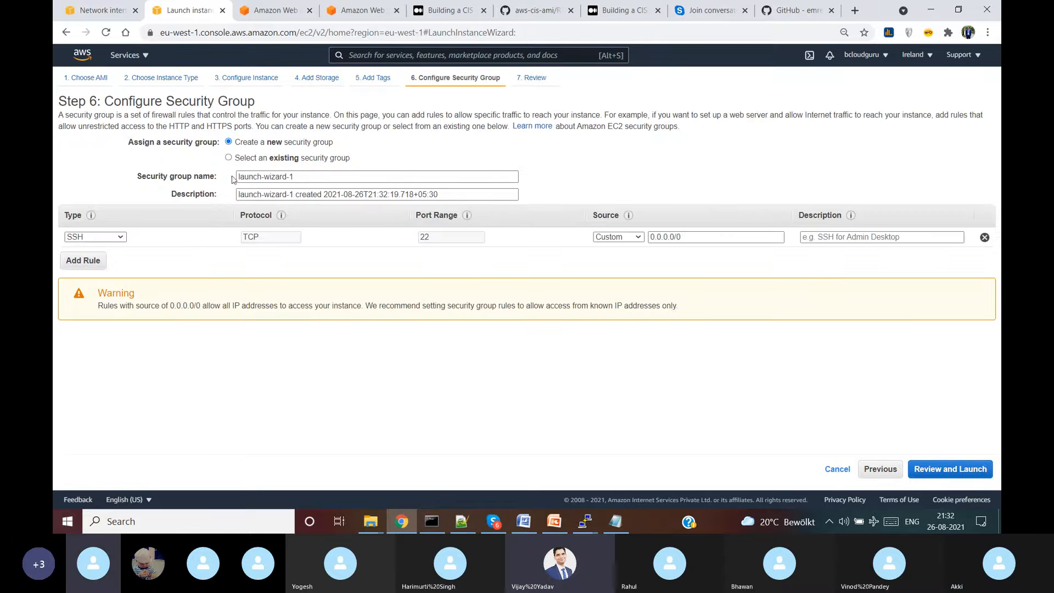
- Name the private instance's new security group and copy that name into its description
{"action": "left_click_drag", "start_coordinate": [297, 176], "coordinate": [219, 175]}
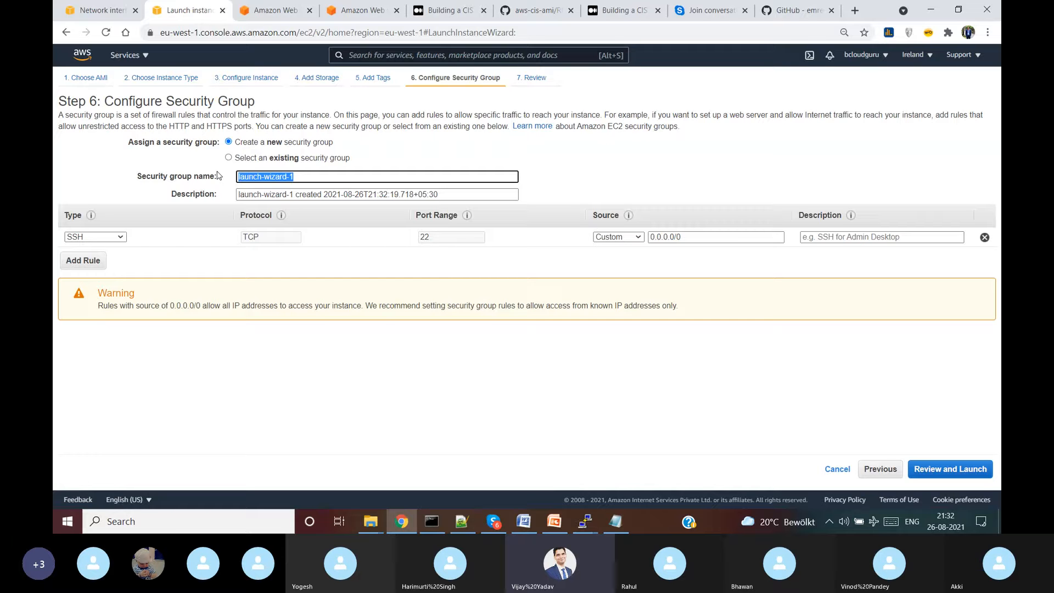
{"action": "type", "text": "Vijay-Private-EC2-Instance-SG"}
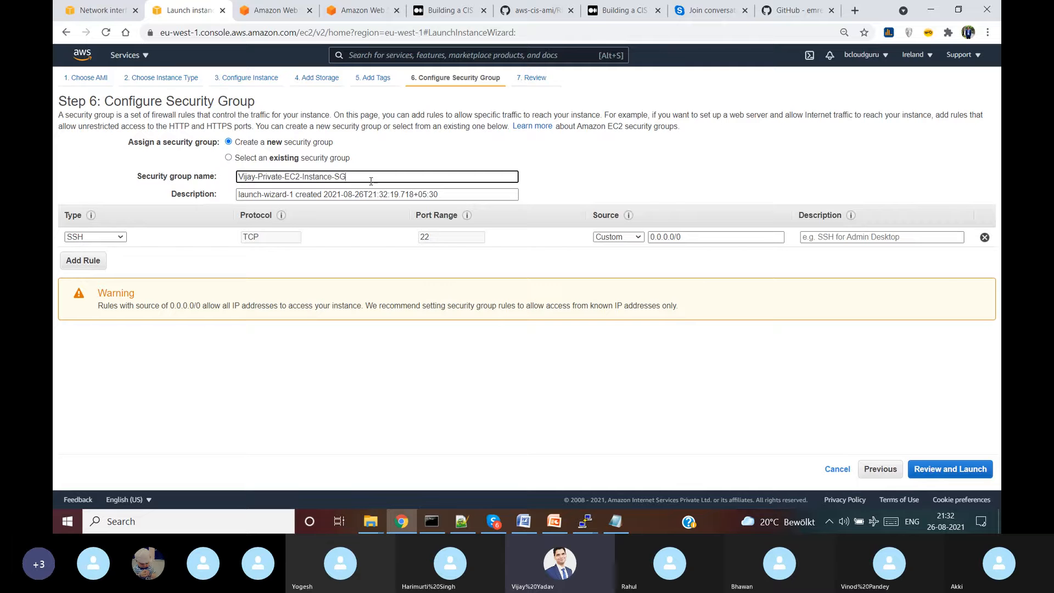
{"action": "key", "text": "ctrl+a"}
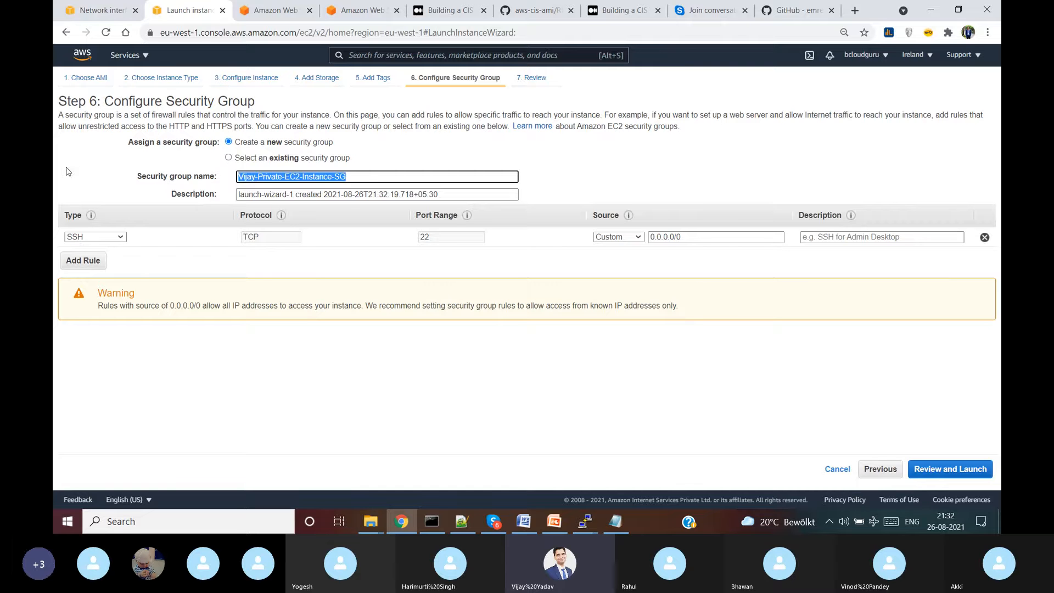
{"action": "key", "text": "ctrl+c"}
{"action": "key", "text": "Tab"}
{"action": "key", "text": "ctrl+v"}
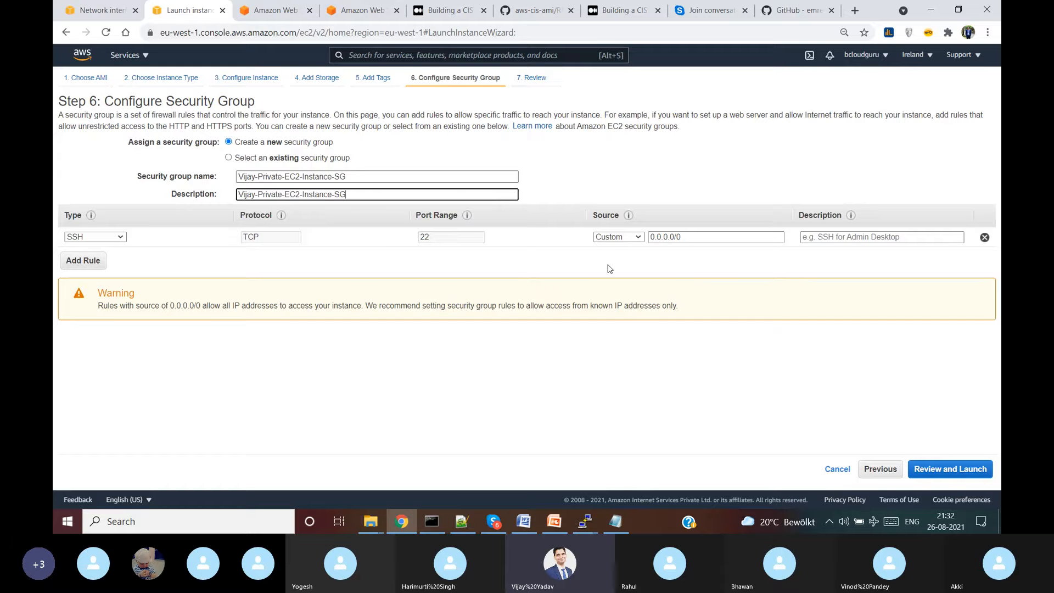
{"action": "left_click", "coordinate": [671, 239]}
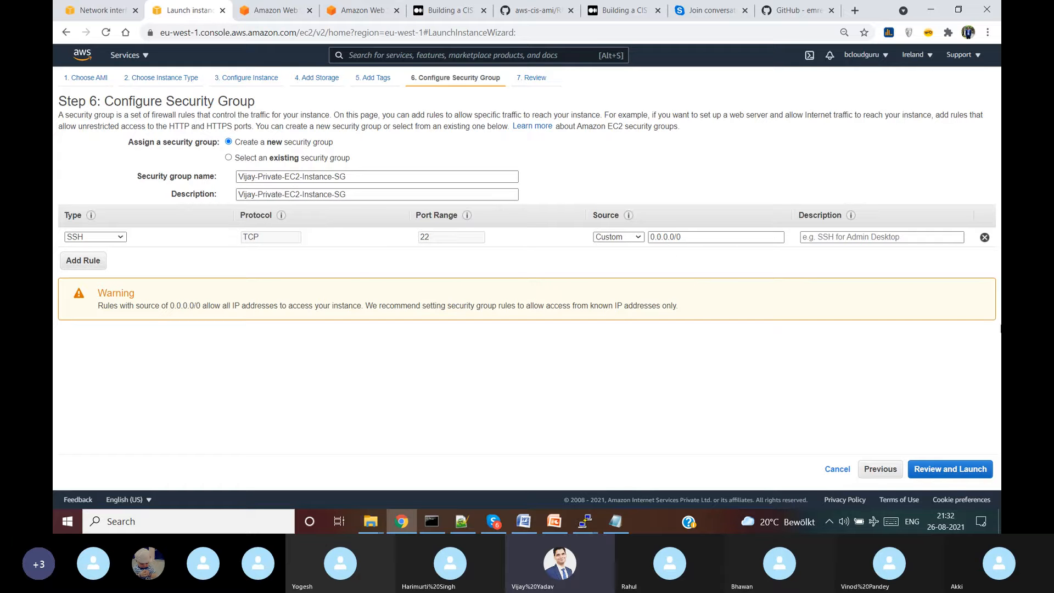
- Launch the private instance with the PAN-Vijay key pair, then start another launch from the instances list
{"action": "left_click", "coordinate": [951, 469]}
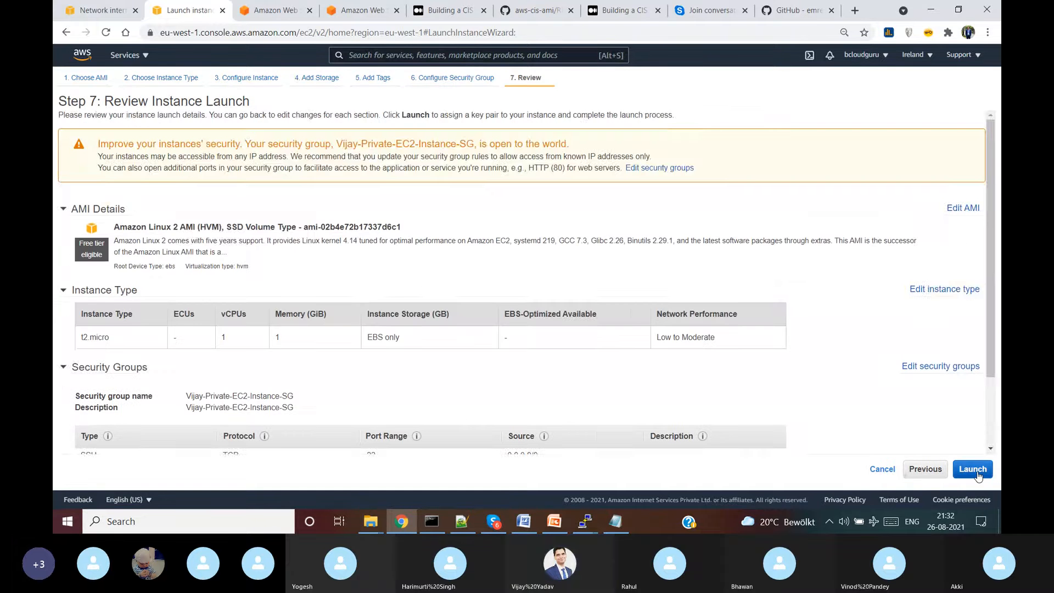
{"action": "scroll", "coordinate": [860, 414], "scroll_direction": "down", "scroll_amount": 3}
{"action": "left_click", "coordinate": [975, 469]}
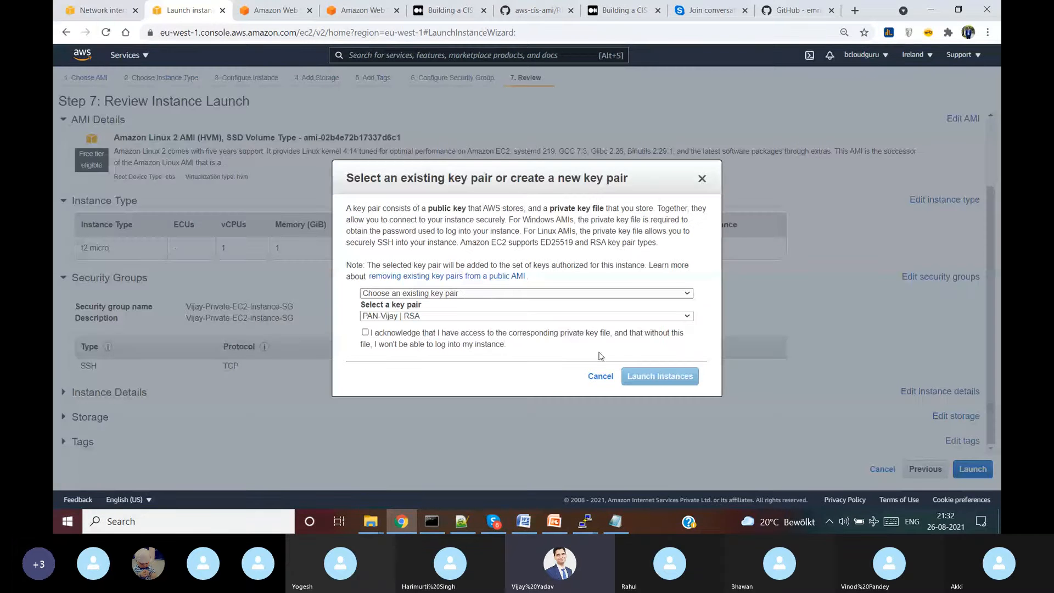
{"action": "left_click", "coordinate": [421, 339]}
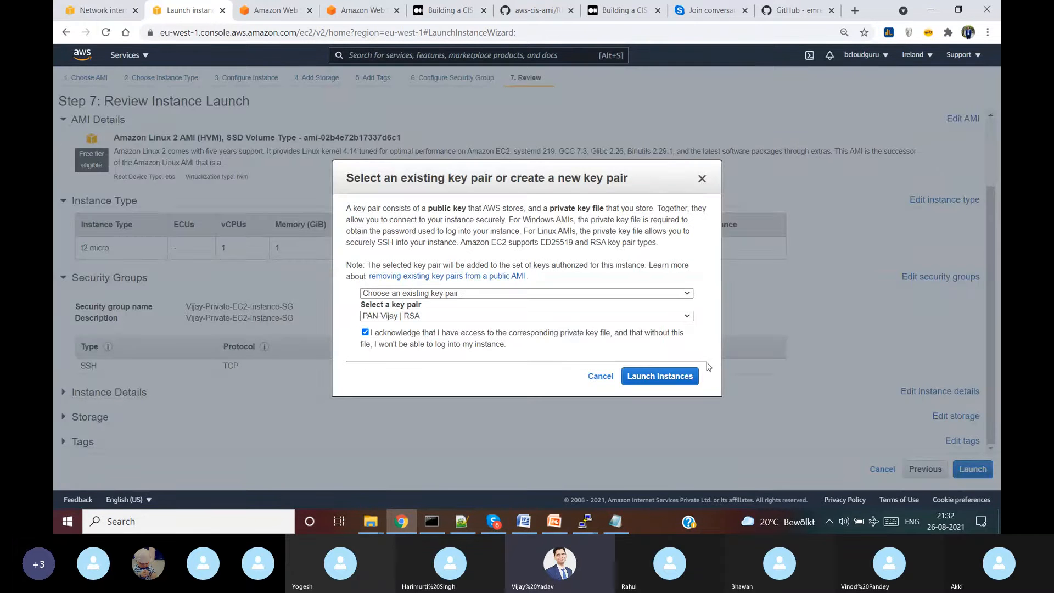
{"action": "left_click", "coordinate": [671, 378]}
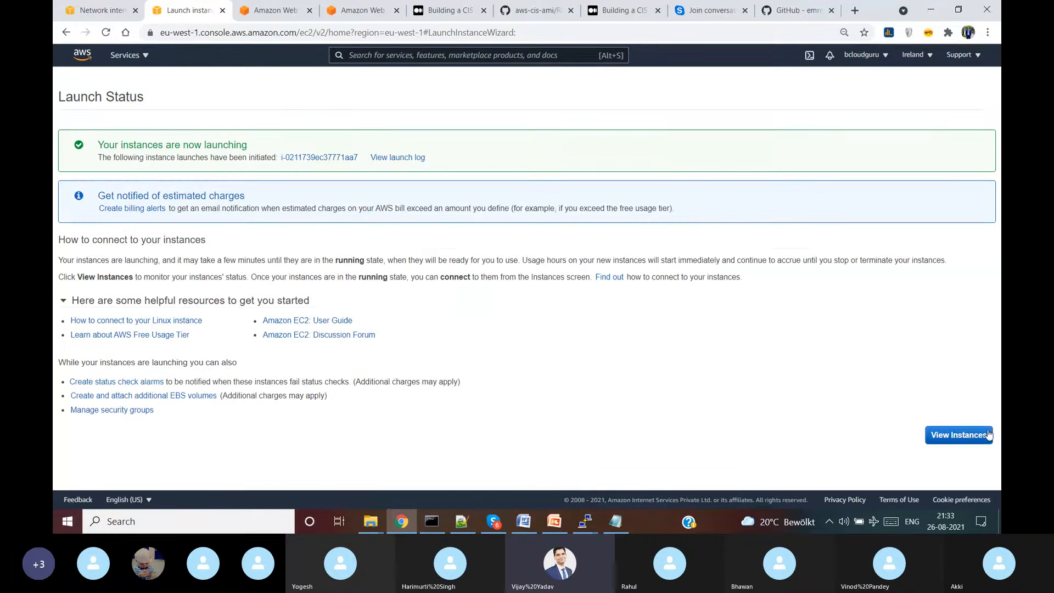
{"action": "left_click", "coordinate": [934, 435]}
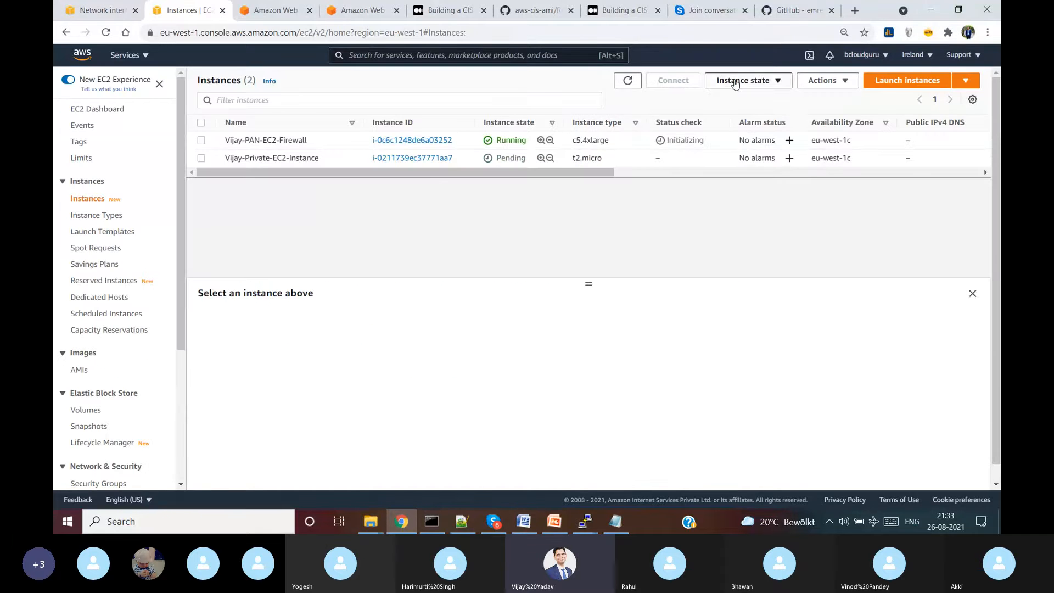
{"action": "left_click", "coordinate": [885, 83]}
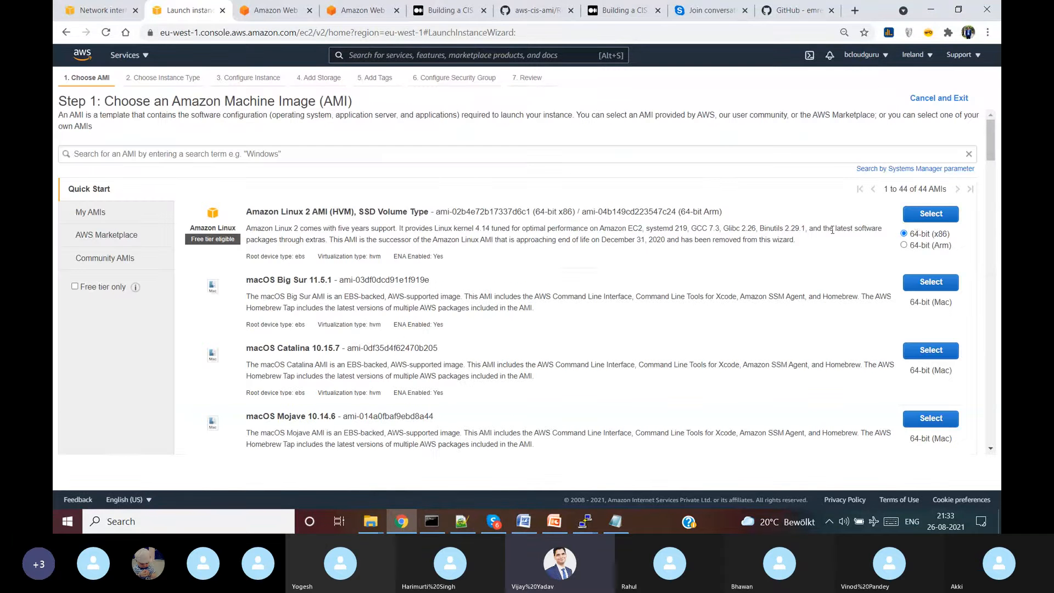
- Choose Amazon Linux 2 on t2.micro in the public subnet with auto-assigned public IP
{"action": "left_click", "coordinate": [923, 216]}
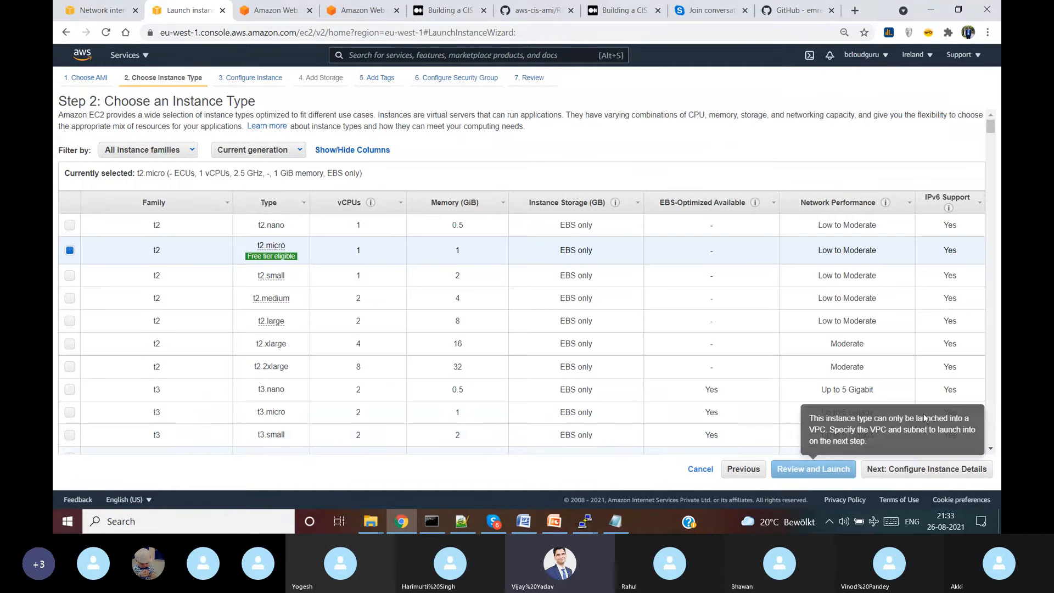
{"action": "left_click", "coordinate": [919, 475]}
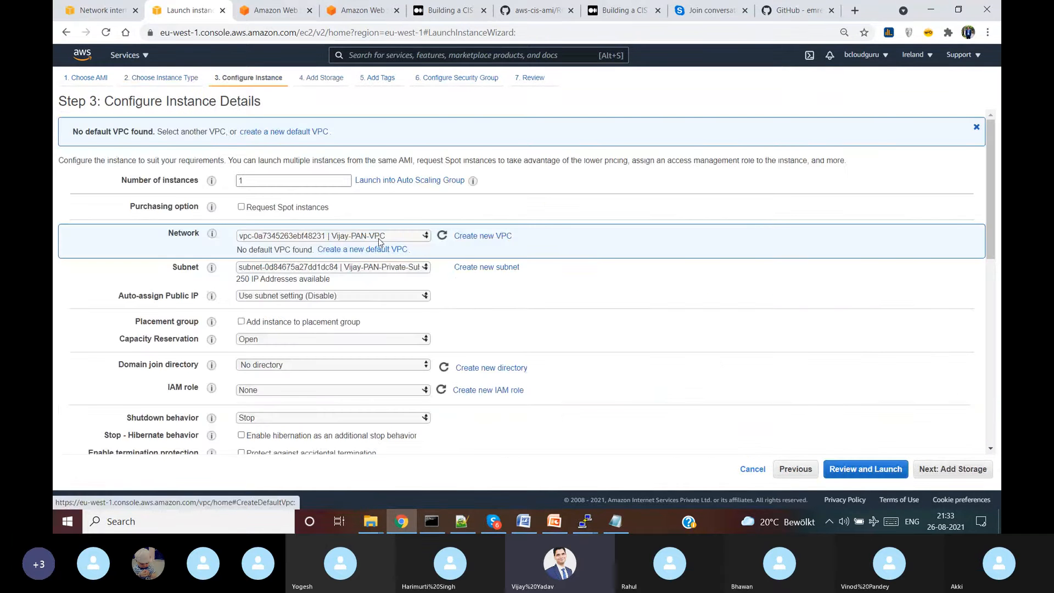
{"action": "left_click", "coordinate": [392, 268]}
{"action": "left_click", "coordinate": [391, 295]}
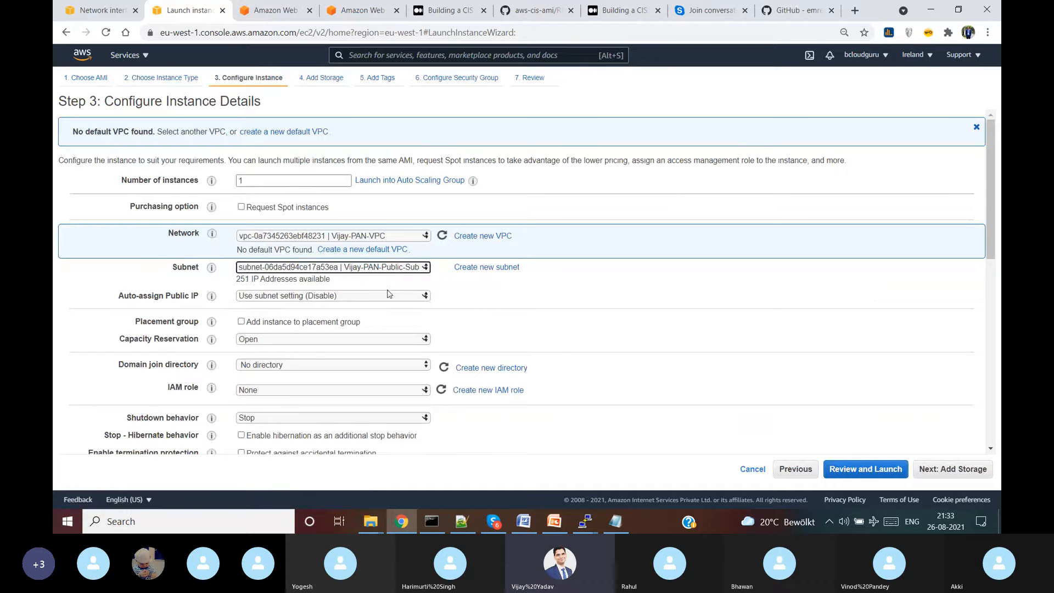
{"action": "left_click", "coordinate": [366, 298]}
{"action": "left_click", "coordinate": [356, 313]}
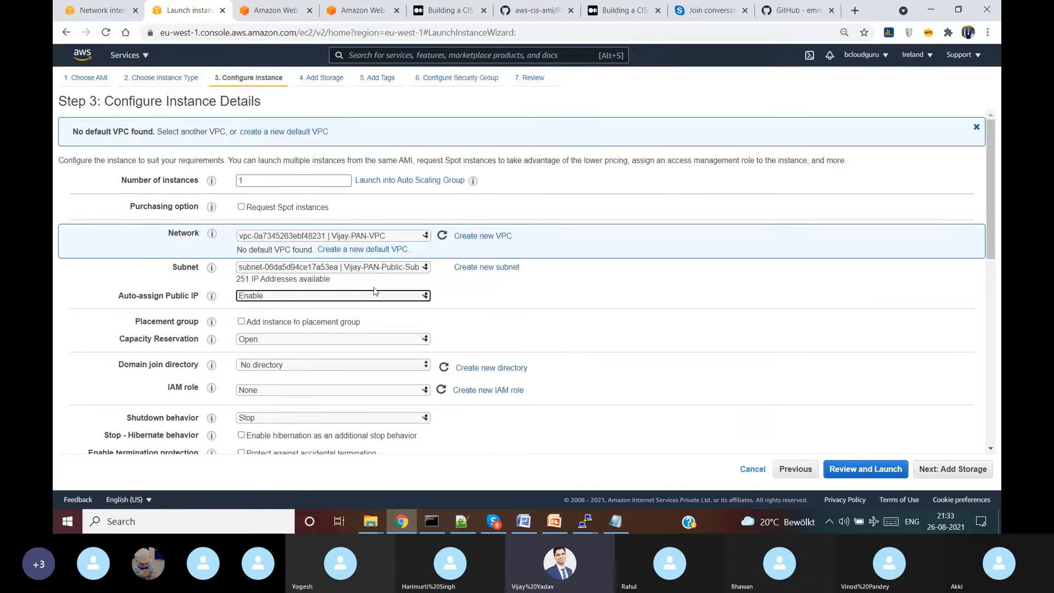
{"action": "left_click", "coordinate": [973, 477]}
{"action": "left_click", "coordinate": [973, 478]}
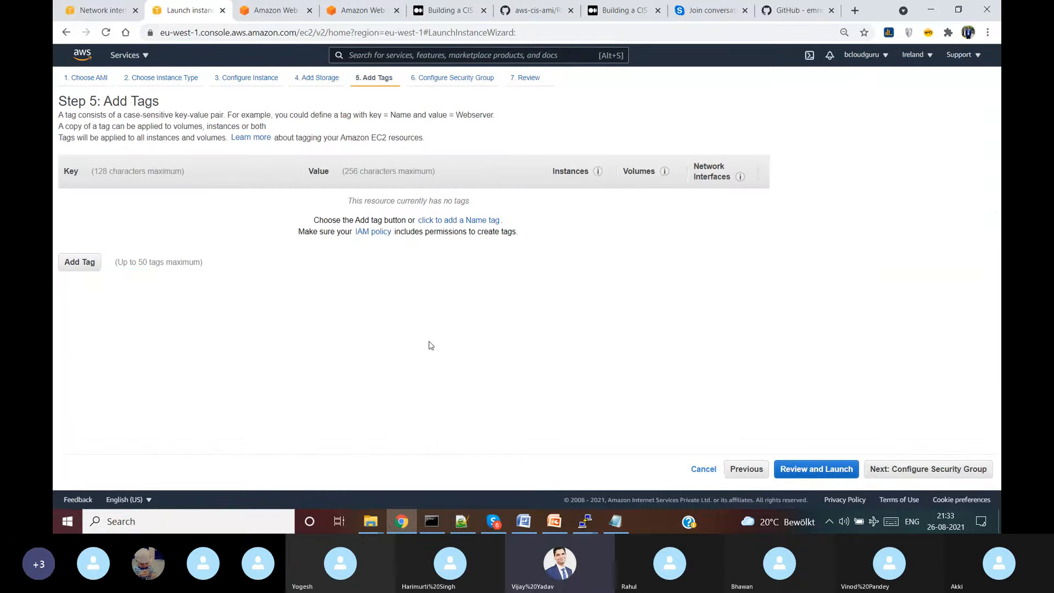
- Add a Name tag with the value Vijay-Public-EC2-Instance
{"action": "left_click", "coordinate": [80, 261]}
{"action": "type", "text": "Name"}
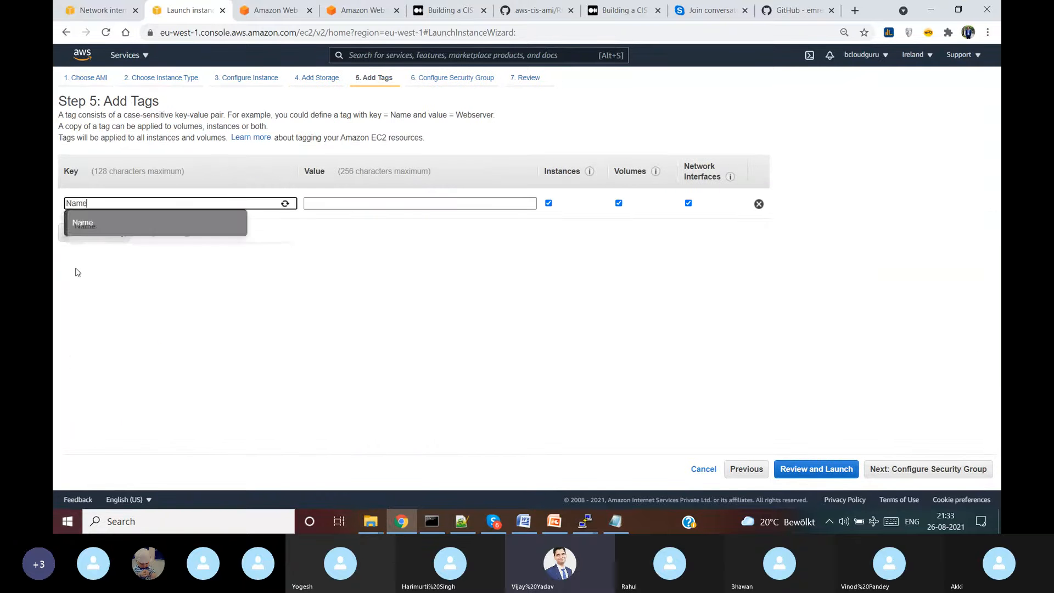
{"action": "key", "text": "Tab"}
{"action": "type", "text": "Vijay"}
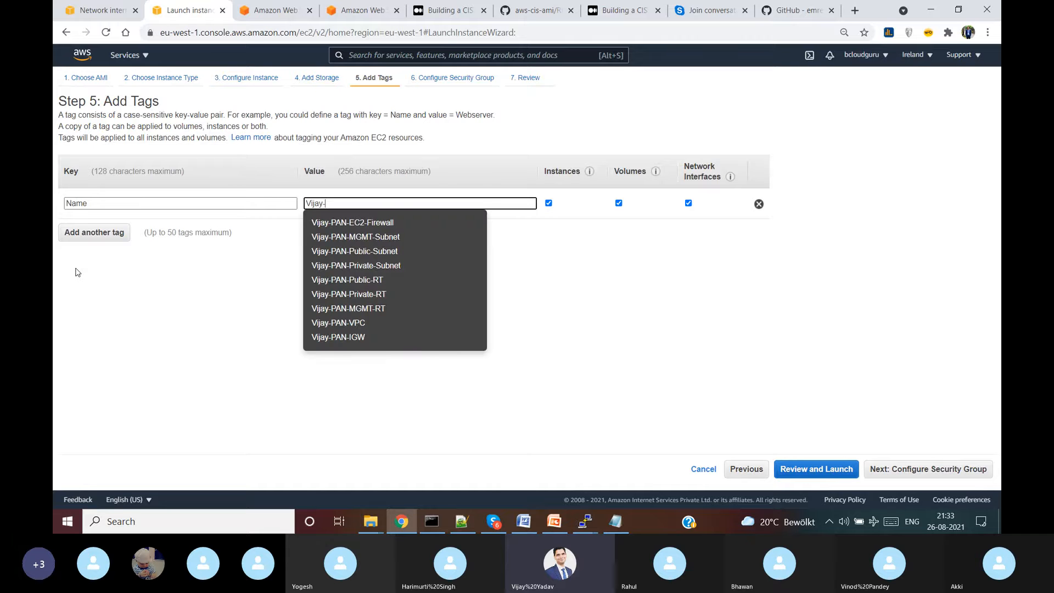
{"action": "type", "text": "-Public-"}
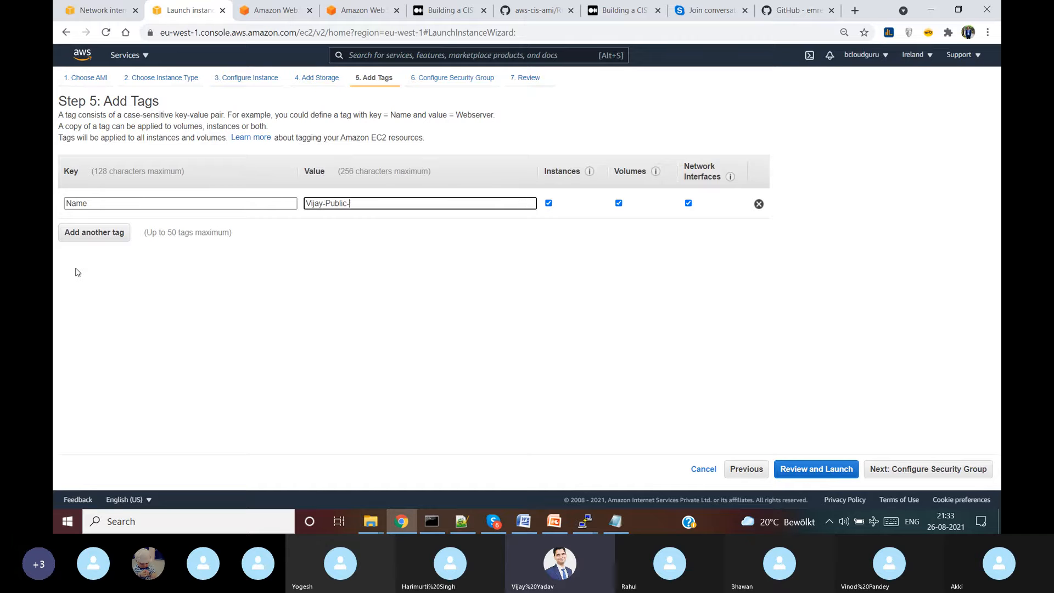
{"action": "type", "text": "EC2-In"}
{"action": "type", "text": "stance"}
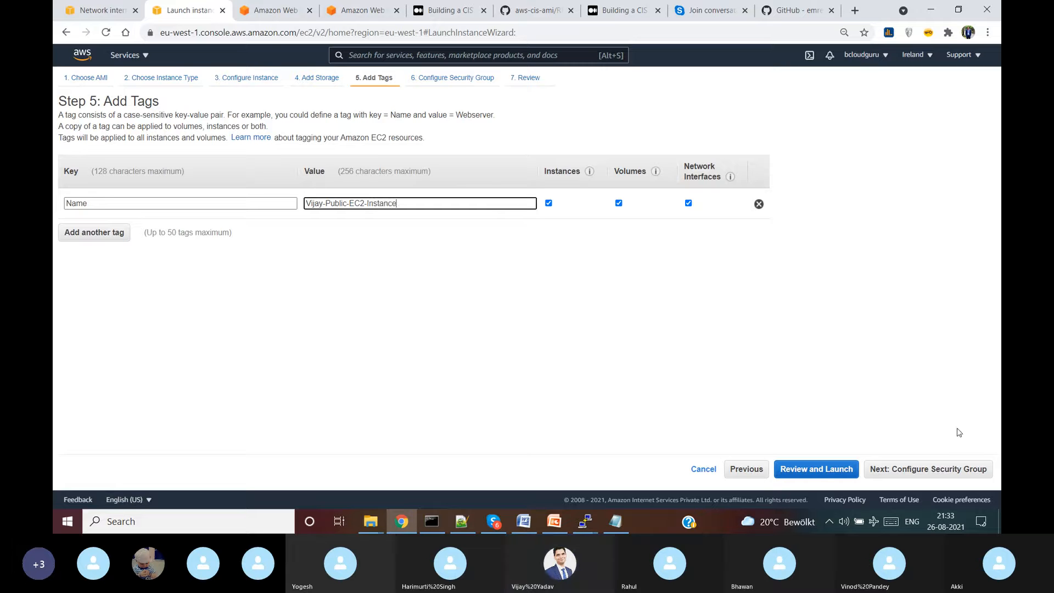
{"action": "left_click", "coordinate": [953, 469]}
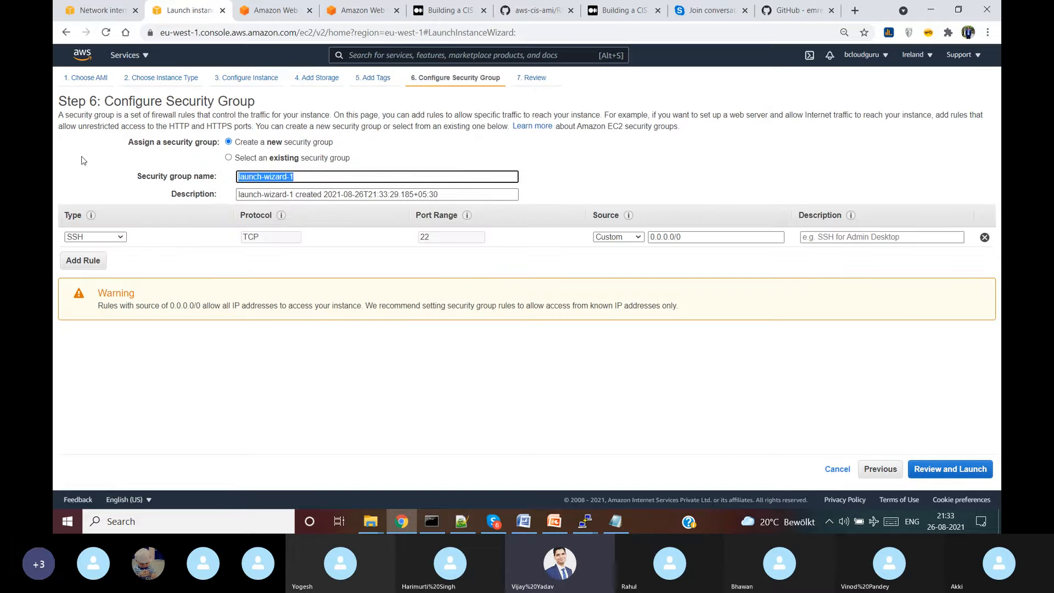
- Name the security group Vijay-Public-EC2-Instance-SG and use the same text as its description
{"action": "key", "text": "ctrl+v"}
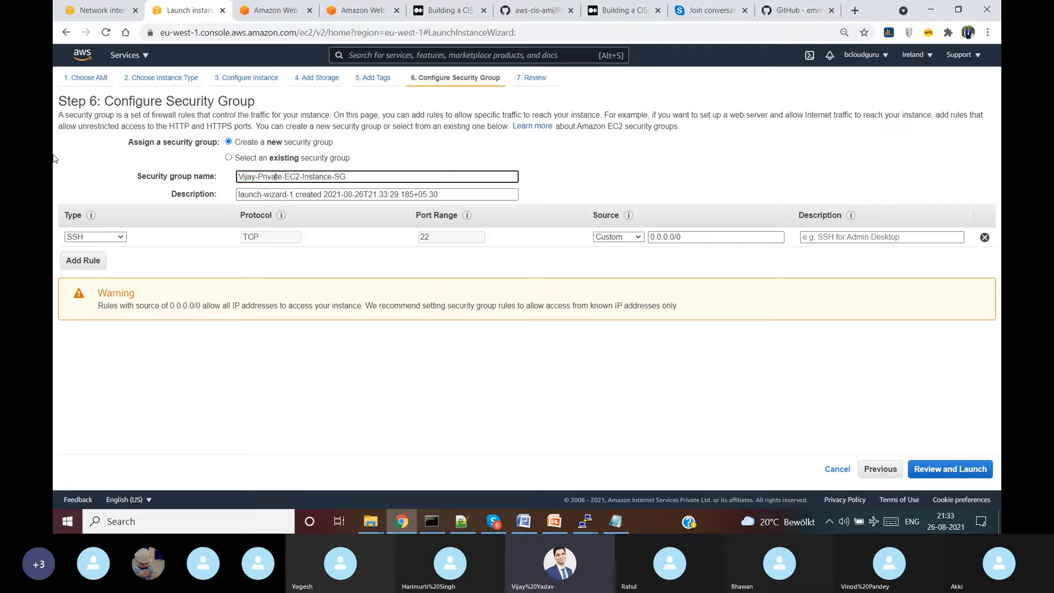
{"action": "key", "text": "BackSpace"}
{"action": "key", "text": "BackSpace"}
{"action": "key", "text": "BackSpace"}
{"action": "key", "text": "BackSpace"}
{"action": "key", "text": "BackSpace"}
{"action": "key", "text": "BackSpace"}
{"action": "type", "text": "ublic"}
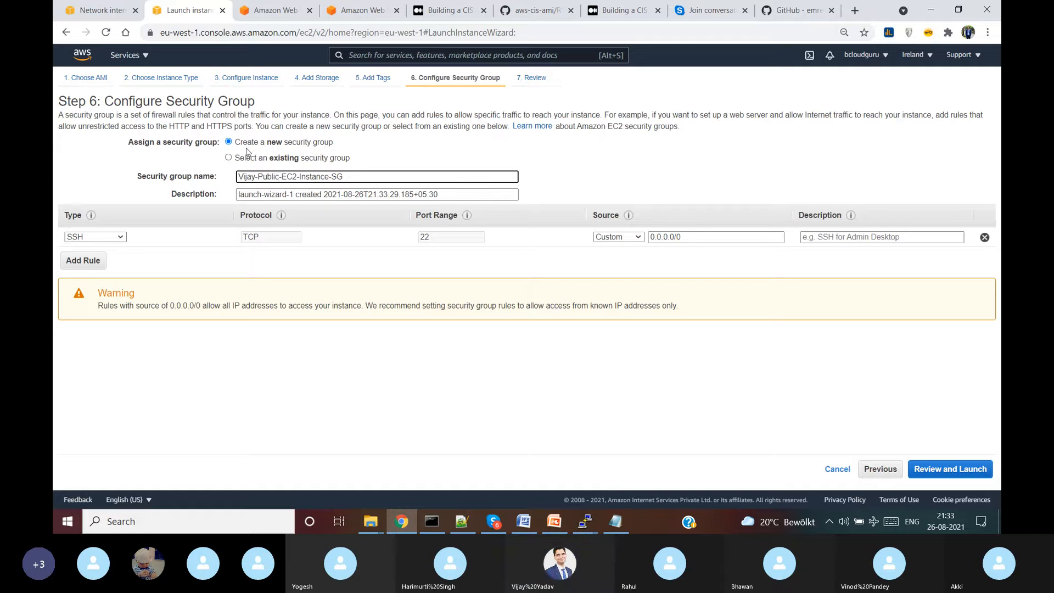
{"action": "key", "text": "ctrl+a"}
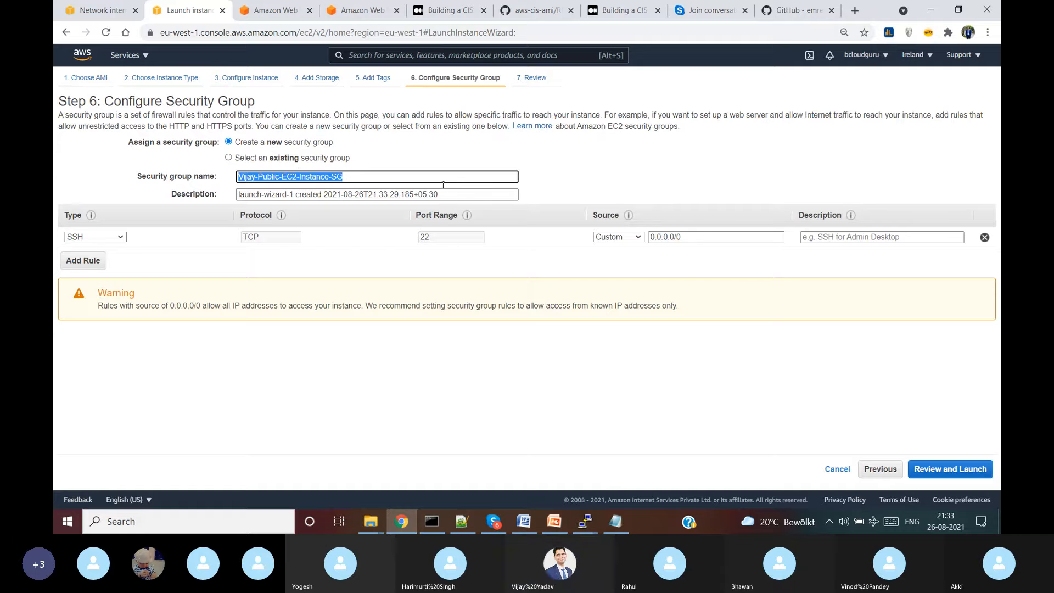
{"action": "key", "text": "ctrl+c"}
{"action": "left_click", "coordinate": [443, 193]}
{"action": "key", "text": "ctrl+a"}
{"action": "key", "text": "ctrl+v"}
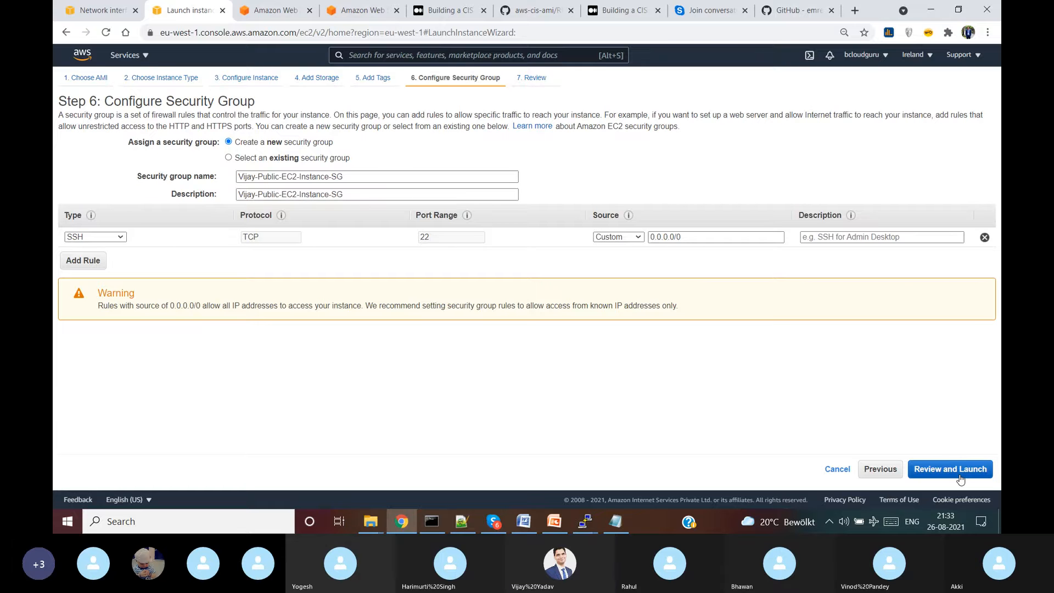
- Review and launch the public instance, acknowledging the PAN-Vijay key pair
{"action": "left_click", "coordinate": [961, 480]}
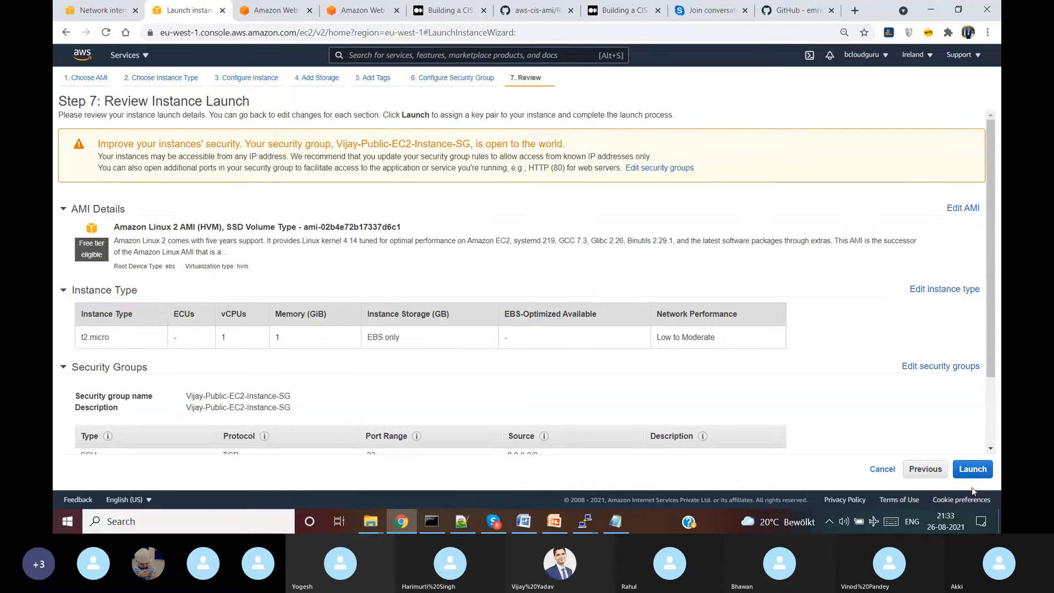
{"action": "left_click", "coordinate": [981, 475]}
{"action": "left_click", "coordinate": [475, 344]}
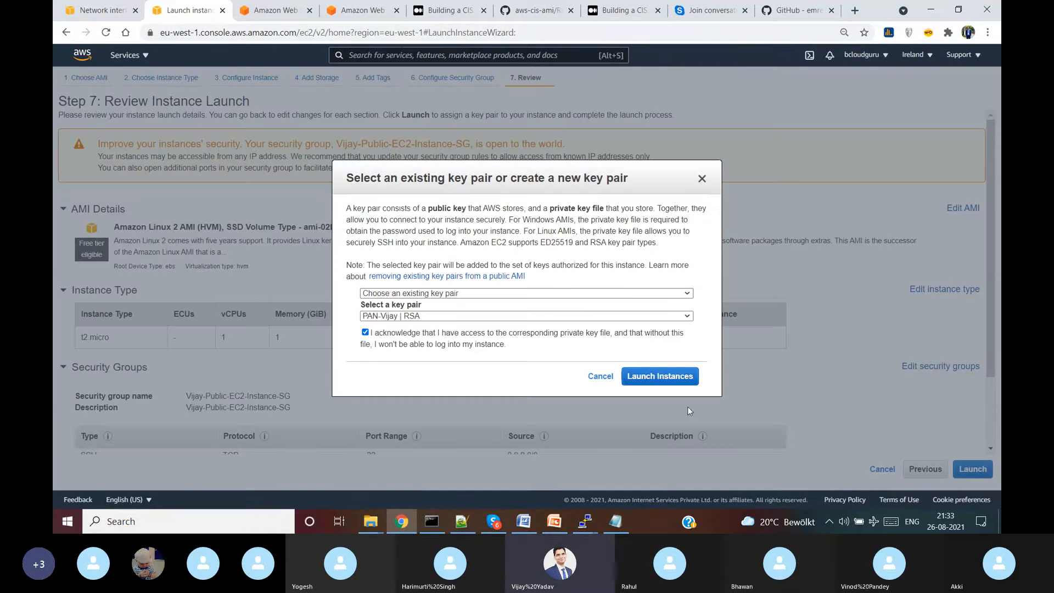
{"action": "left_click", "coordinate": [666, 379]}
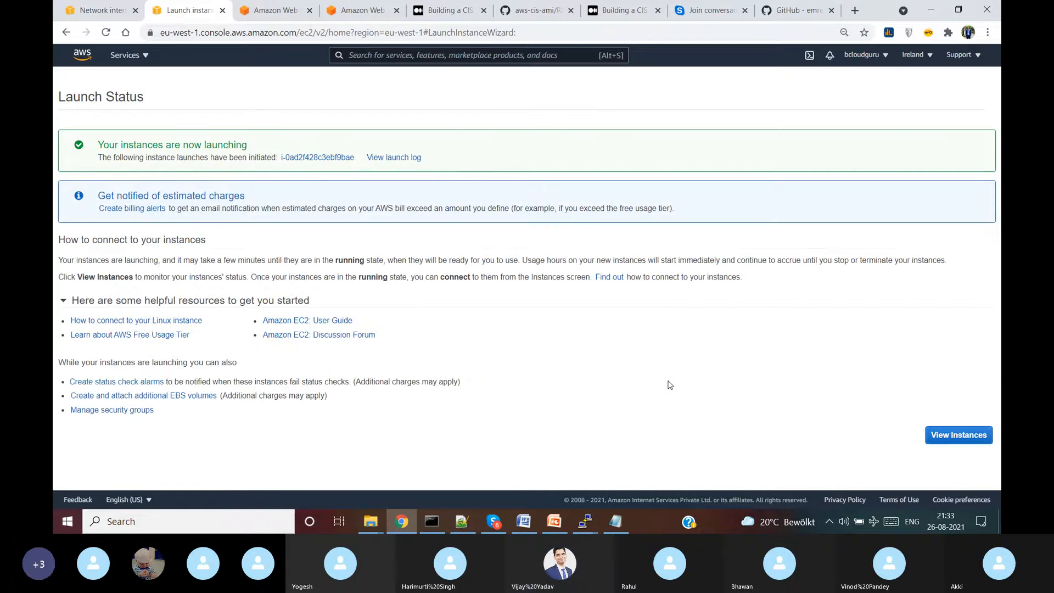
- Refresh the EC2 instance list until the Public instance is Running, then bring up the Palo Alto Firewall presentation
{"action": "left_click", "coordinate": [968, 431]}
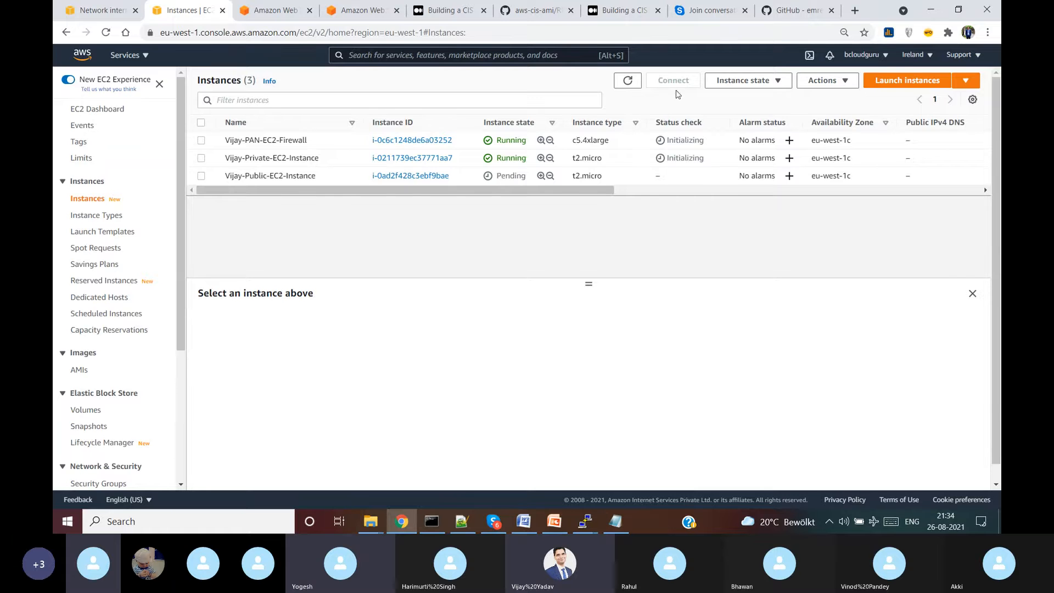
{"action": "left_click", "coordinate": [629, 81]}
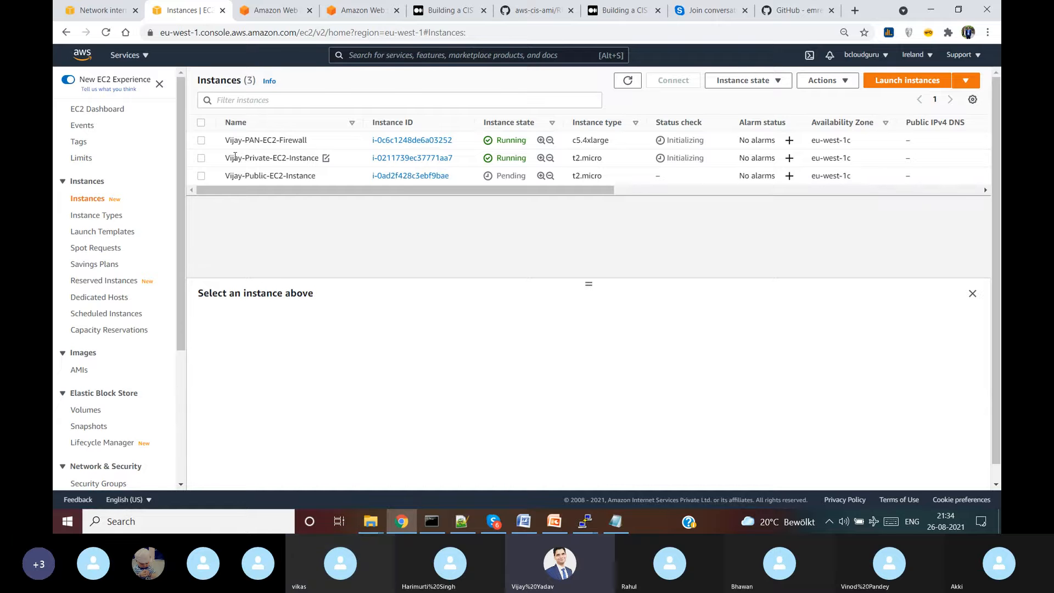
{"action": "left_click", "coordinate": [640, 80]}
{"action": "left_click", "coordinate": [564, 517]}
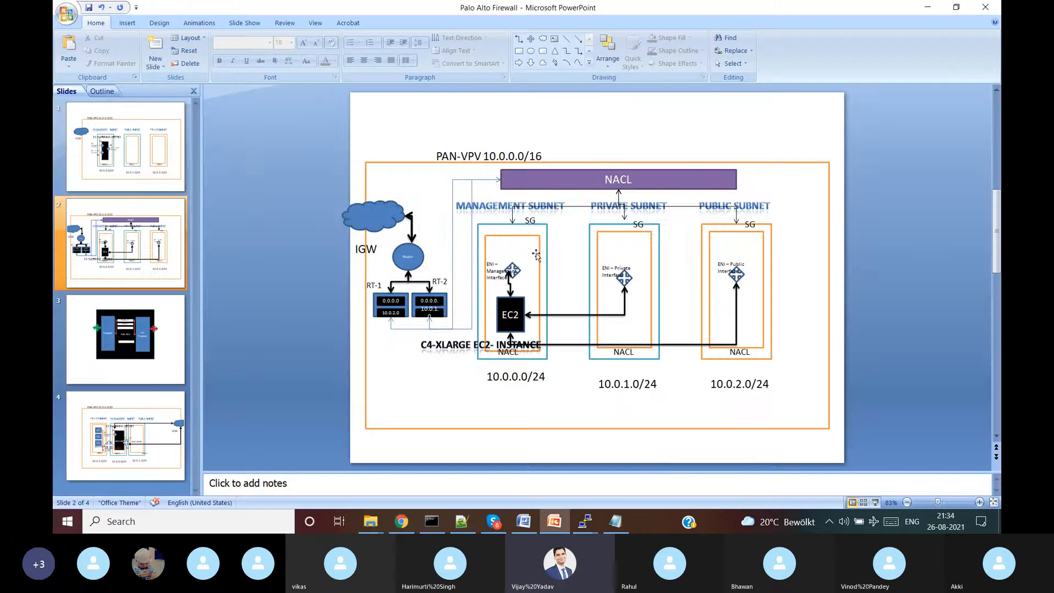
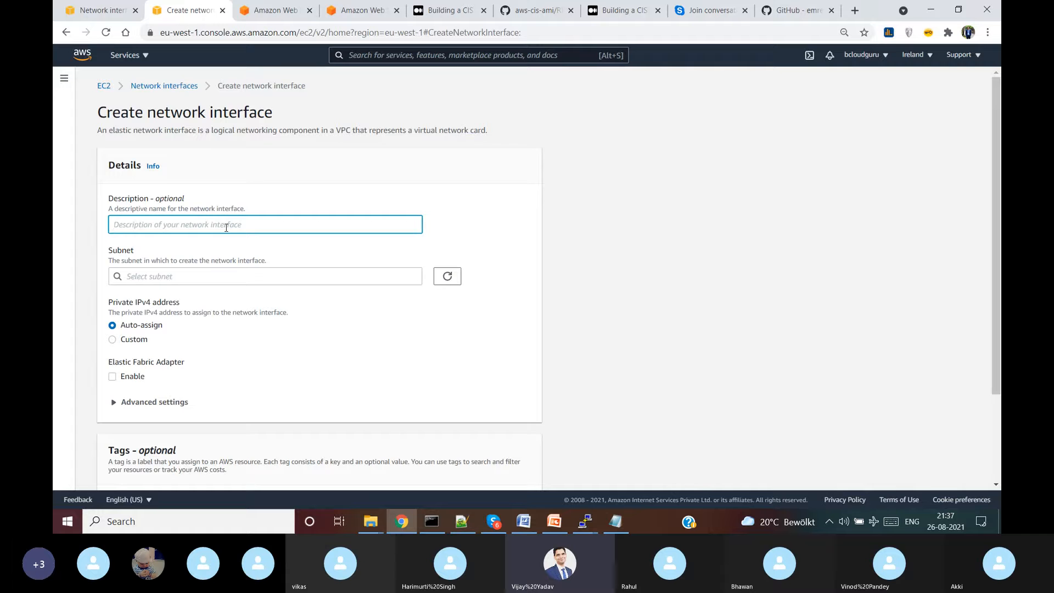
- Describe the new interface as the PAN public ENI and place it in the public subnet
{"action": "type", "text": "Vijay-PAN-Public-ENI"}
{"action": "key", "text": "ctrl+a"}
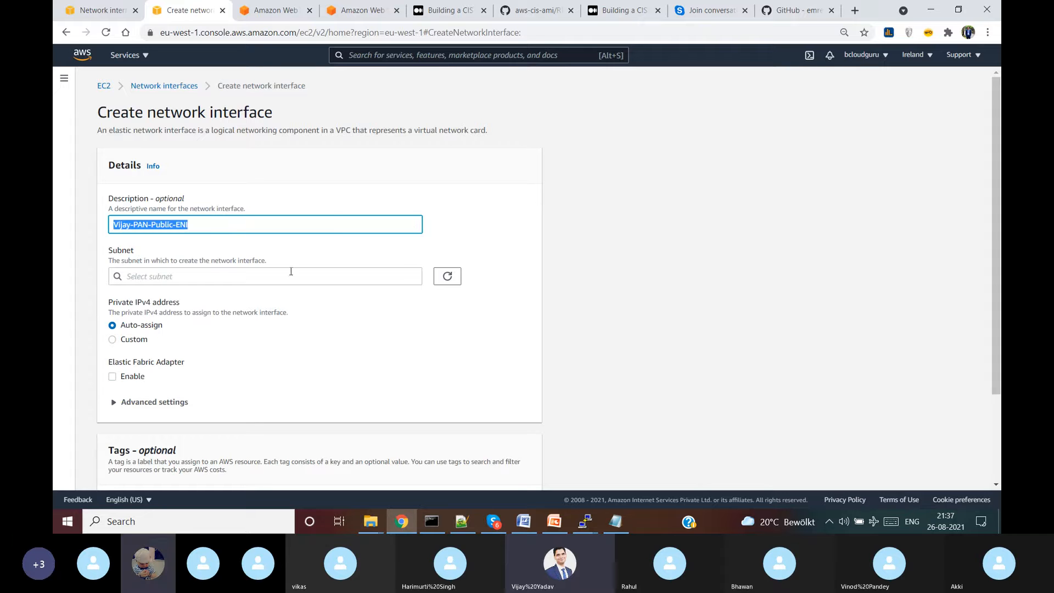
{"action": "left_click", "coordinate": [351, 271]}
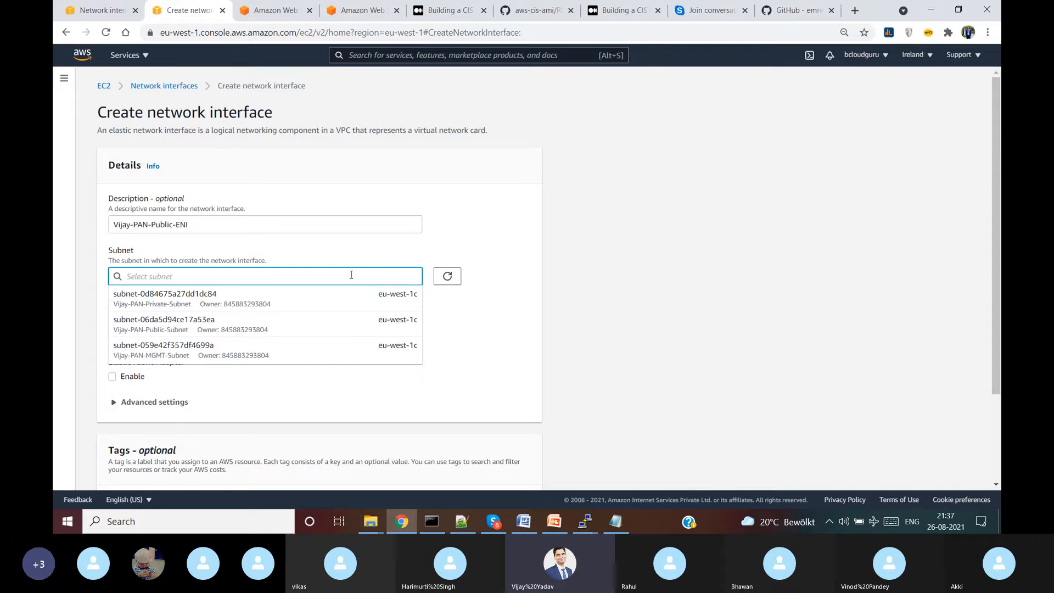
{"action": "left_click", "coordinate": [228, 328]}
{"action": "scroll", "coordinate": [228, 327], "scroll_direction": "down", "scroll_amount": 5}
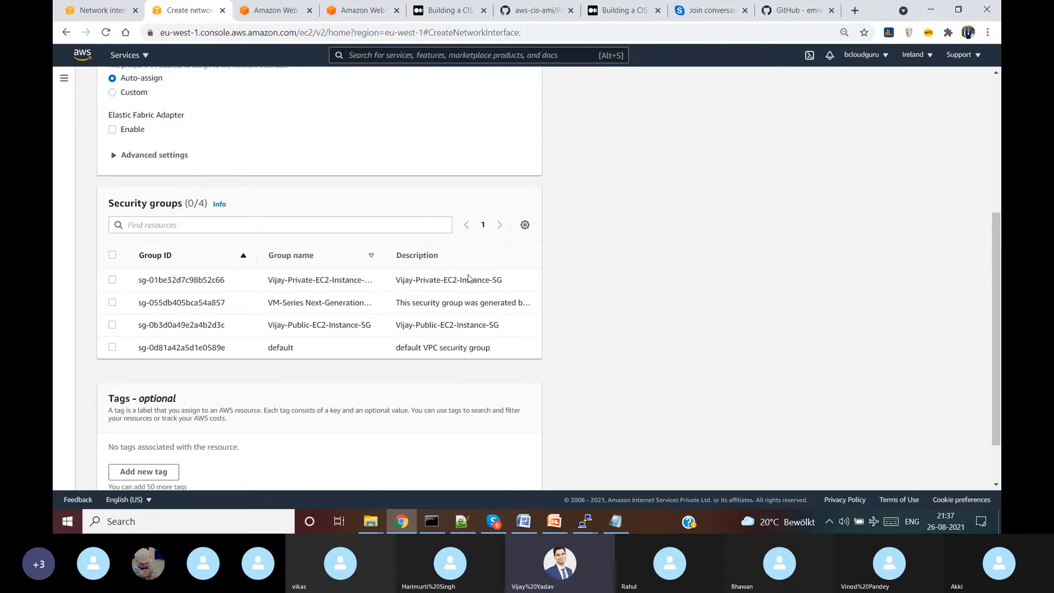
{"action": "scroll", "coordinate": [254, 295], "scroll_direction": "up", "scroll_amount": 5}
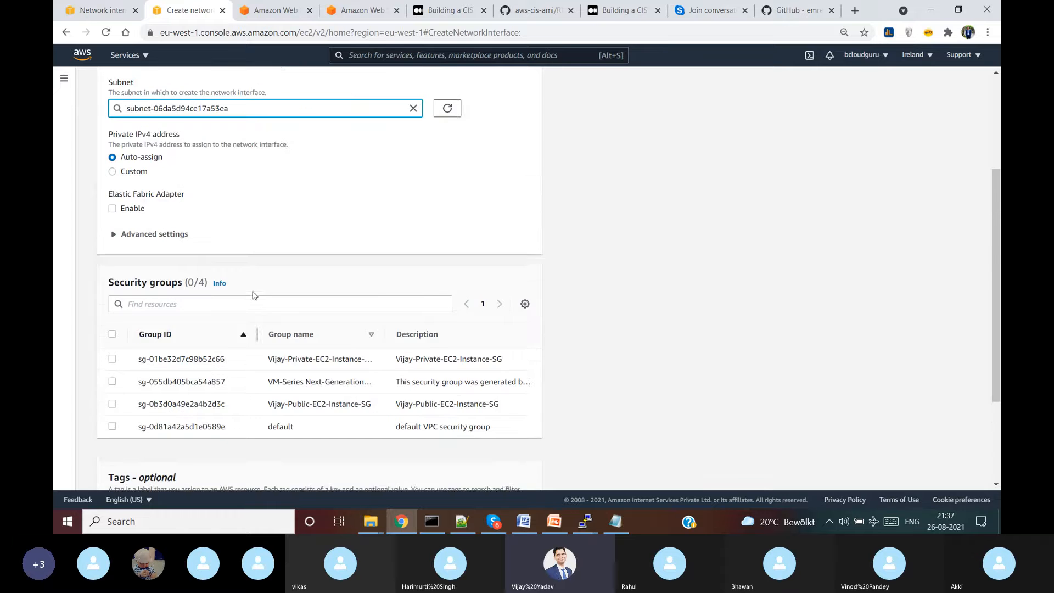
- Switch between the AWS browser tabs, then return to the Network interfaces list
{"action": "left_click", "coordinate": [282, 7]}
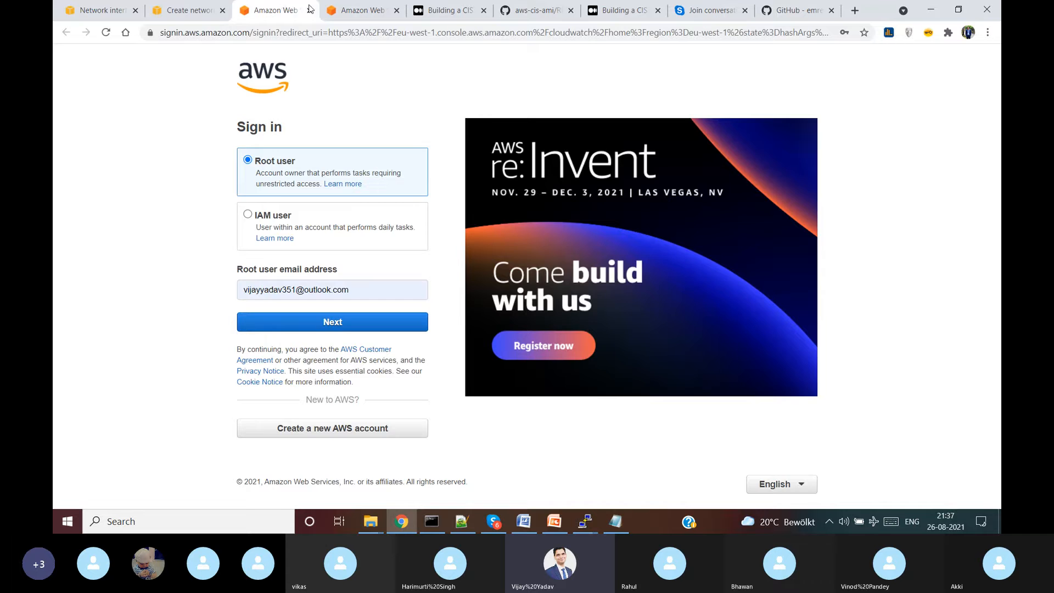
{"action": "left_click", "coordinate": [181, 10]}
{"action": "left_click", "coordinate": [278, 11]}
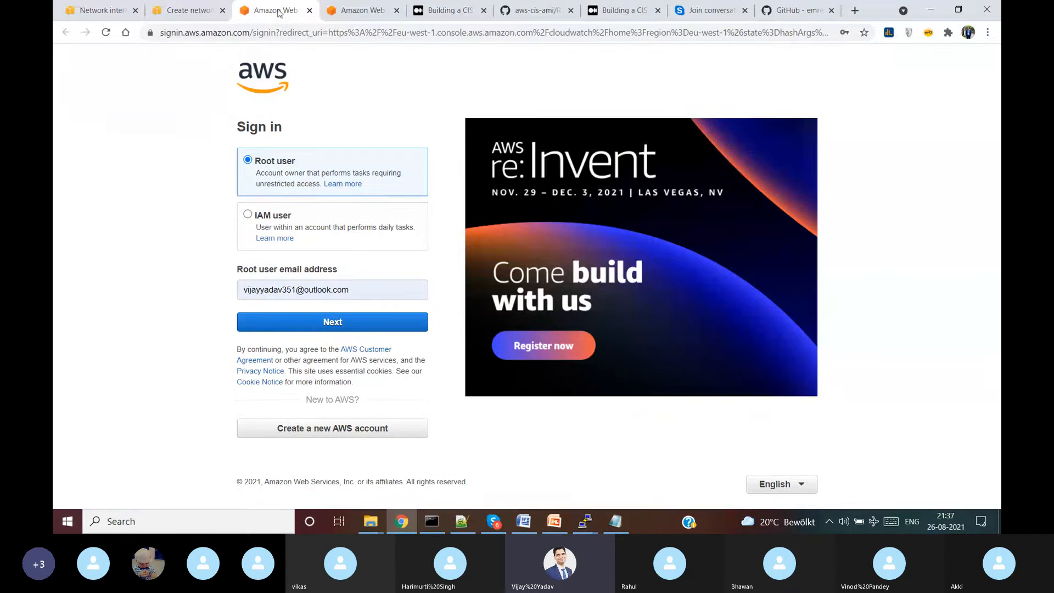
{"action": "left_click", "coordinate": [193, 10]}
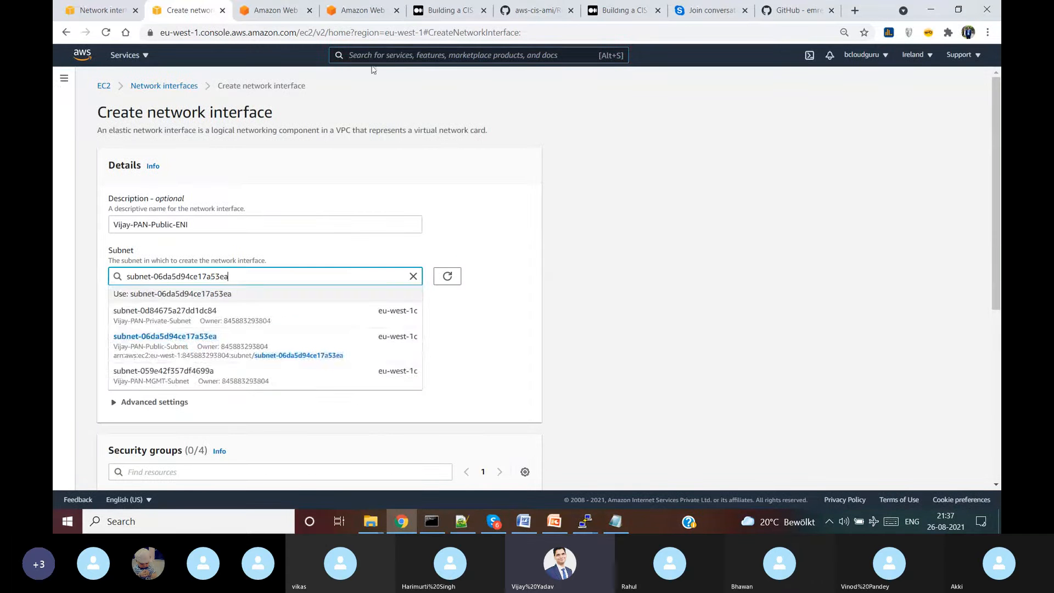
{"action": "left_click", "coordinate": [168, 88]}
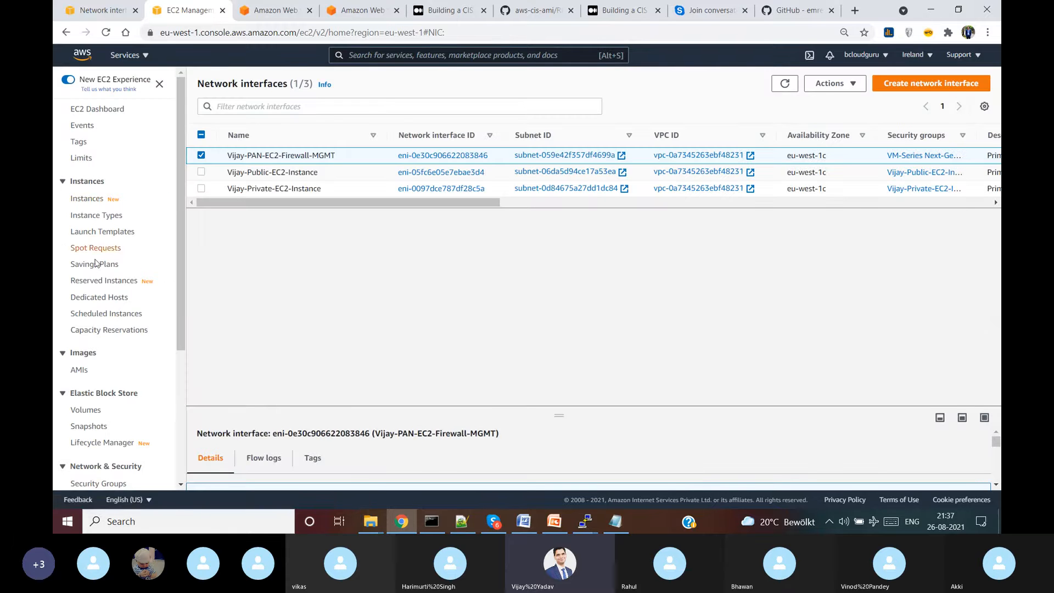
- In Security Groups, set the private instance group's Name to its group name
{"action": "left_click", "coordinate": [105, 361]}
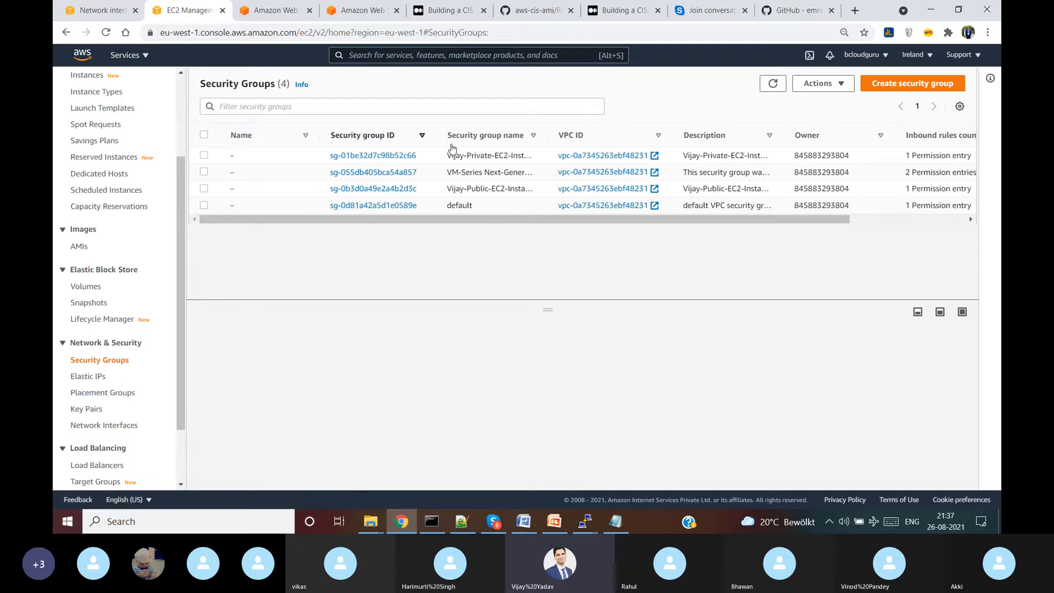
{"action": "left_click_drag", "start_coordinate": [547, 135], "coordinate": [662, 134]}
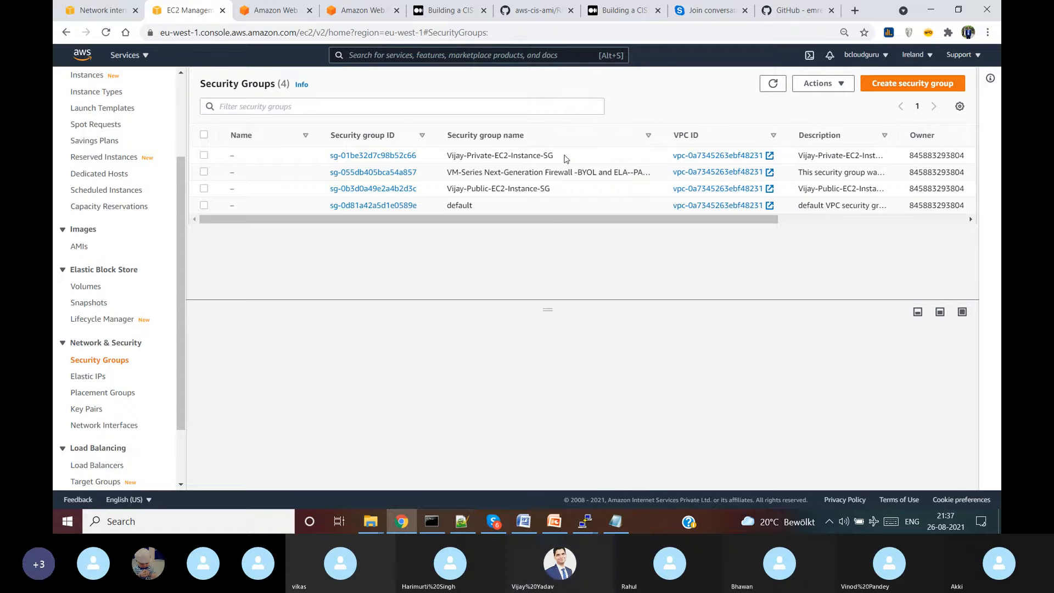
{"action": "left_click_drag", "start_coordinate": [564, 158], "coordinate": [448, 159]}
{"action": "key", "text": "ctrl+c"}
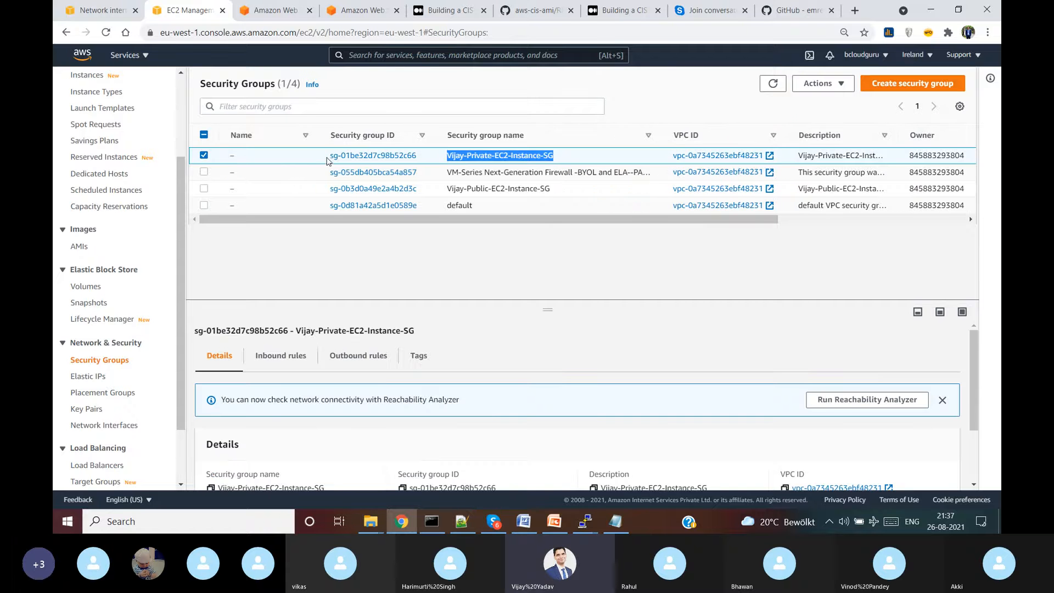
{"action": "left_click", "coordinate": [241, 156]}
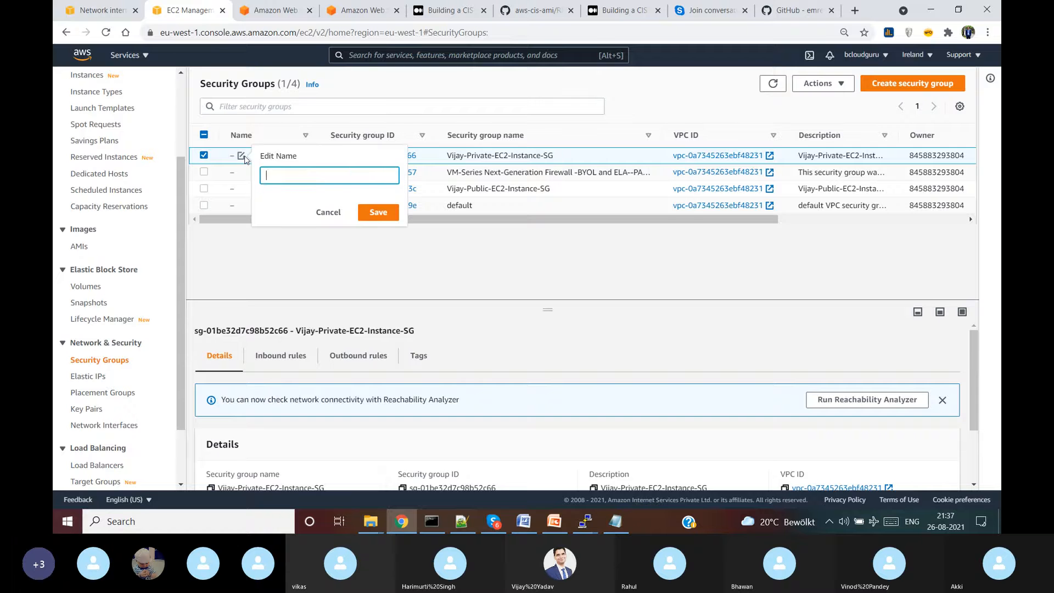
{"action": "key", "text": "ctrl+v"}
{"action": "left_click", "coordinate": [379, 212]}
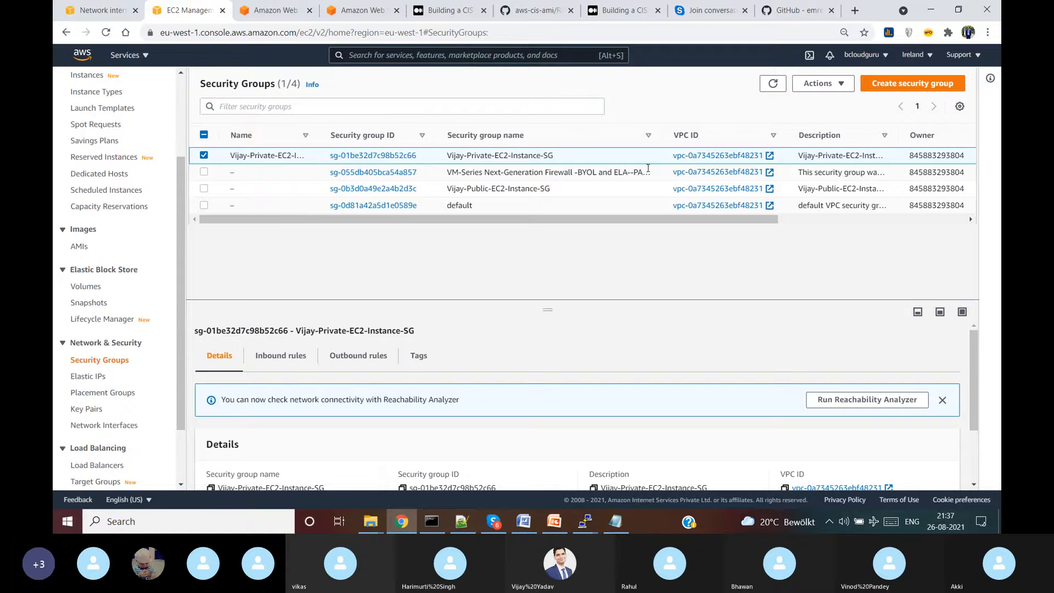
- Set the VM-Series firewall group's Name to its full group name
{"action": "left_click_drag", "start_coordinate": [653, 136], "coordinate": [811, 117]}
{"action": "left_click_drag", "start_coordinate": [775, 173], "coordinate": [446, 174]}
{"action": "key", "text": "ctrl+c"}
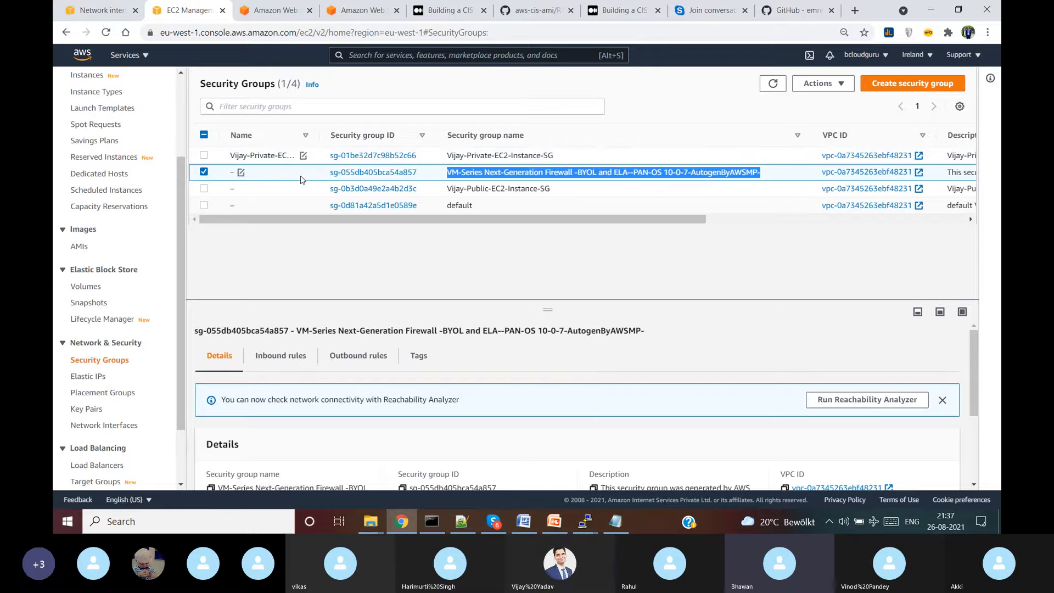
{"action": "left_click", "coordinate": [240, 173]}
{"action": "key", "text": "ctrl+v"}
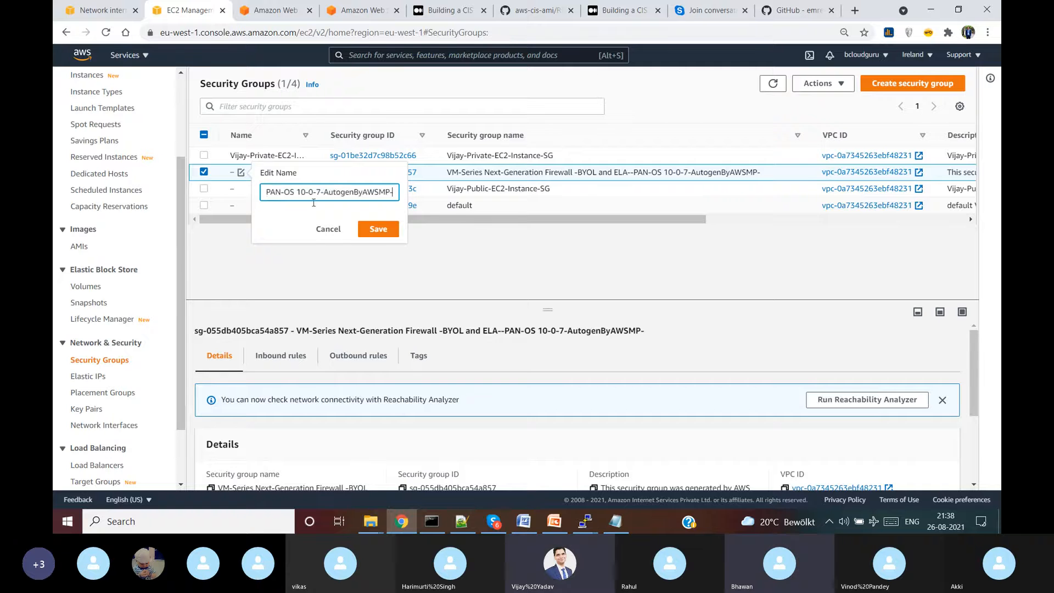
{"action": "left_click", "coordinate": [387, 233]}
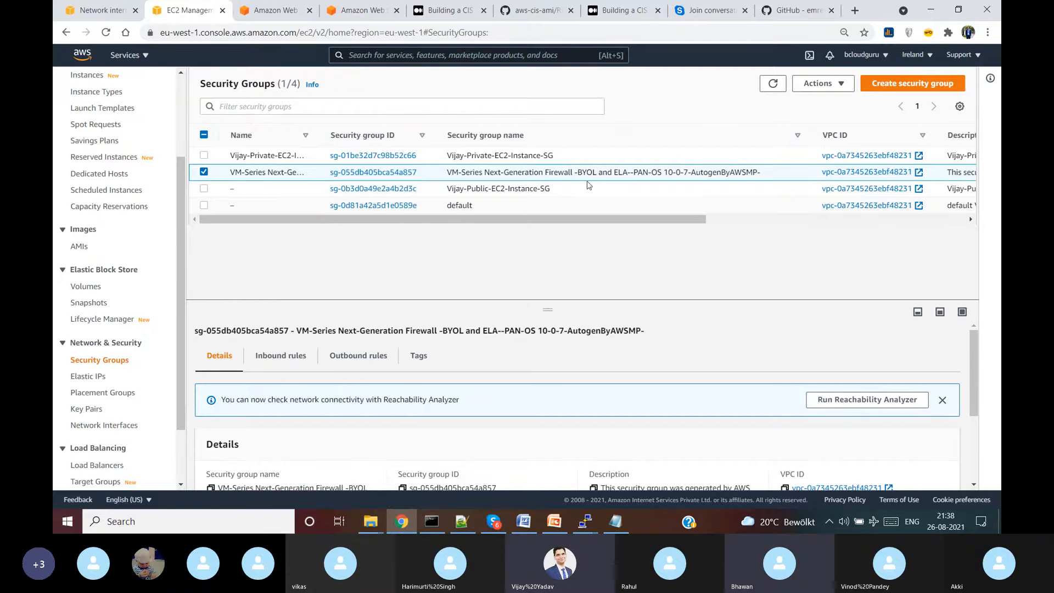
- Set the public instance group's Name to its group name and widen the Name column
{"action": "left_click_drag", "start_coordinate": [575, 197], "coordinate": [446, 190]}
{"action": "key", "text": "ctrl+c"}
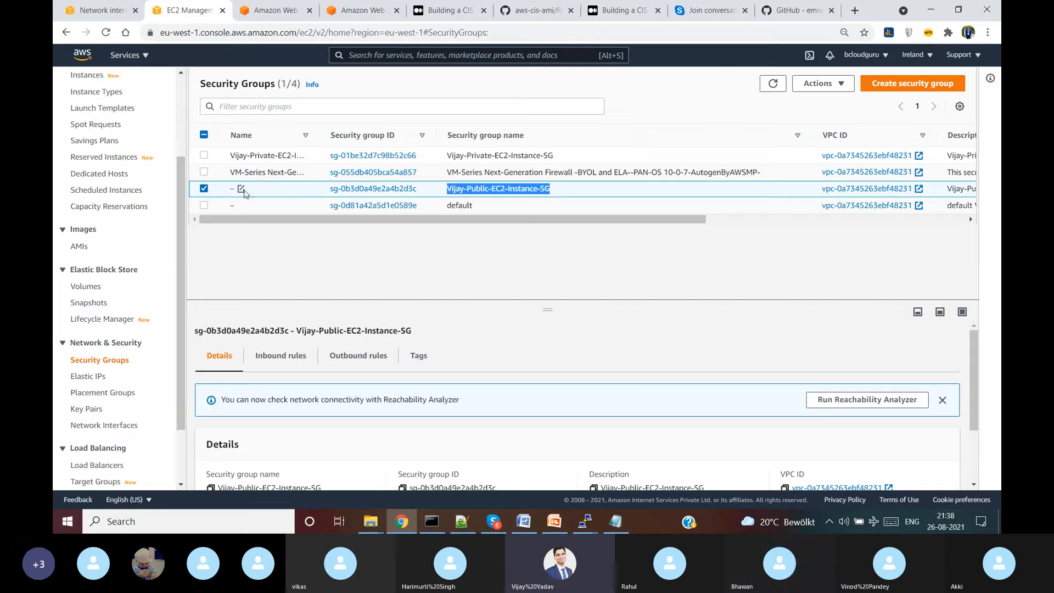
{"action": "left_click", "coordinate": [242, 190]}
{"action": "key", "text": "ctrl+v"}
{"action": "left_click", "coordinate": [375, 246]}
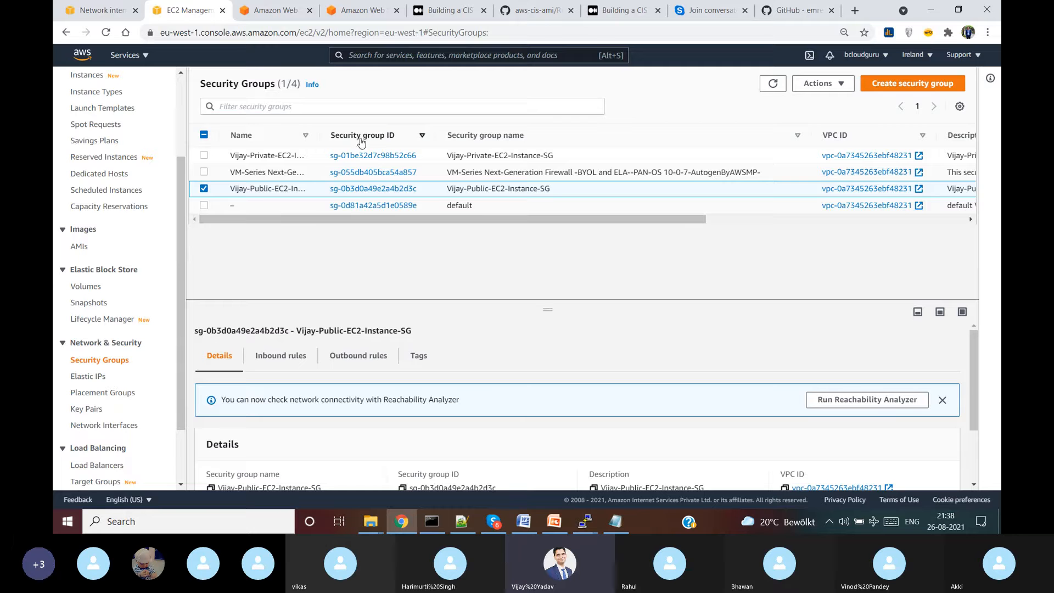
{"action": "left_click_drag", "start_coordinate": [318, 135], "coordinate": [355, 135]}
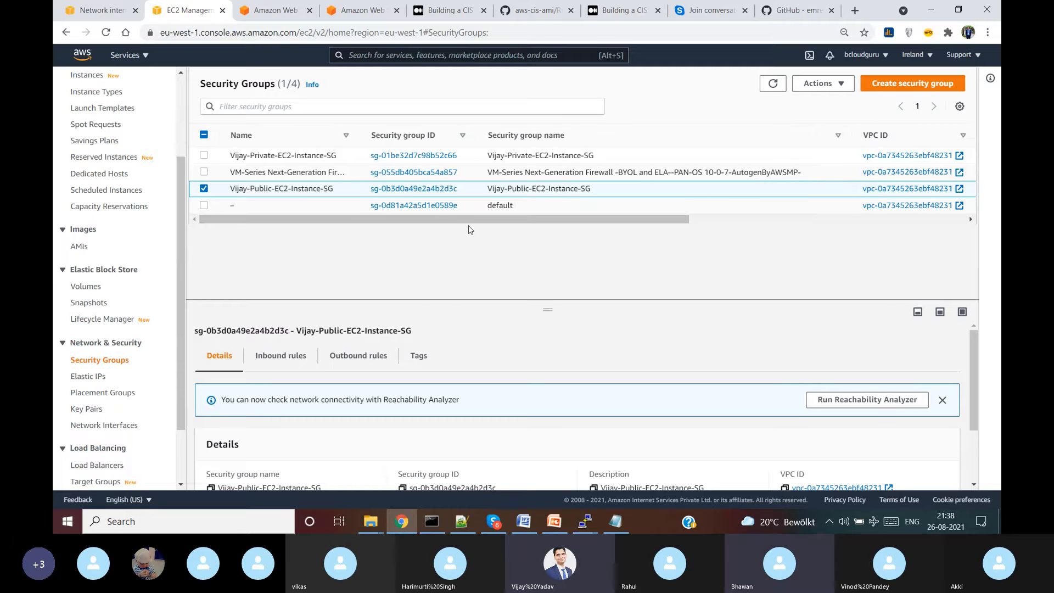
- Name a new security group Vijay-PAN-Public-ENI-SG and use the same text as its description
{"action": "left_click", "coordinate": [890, 85]}
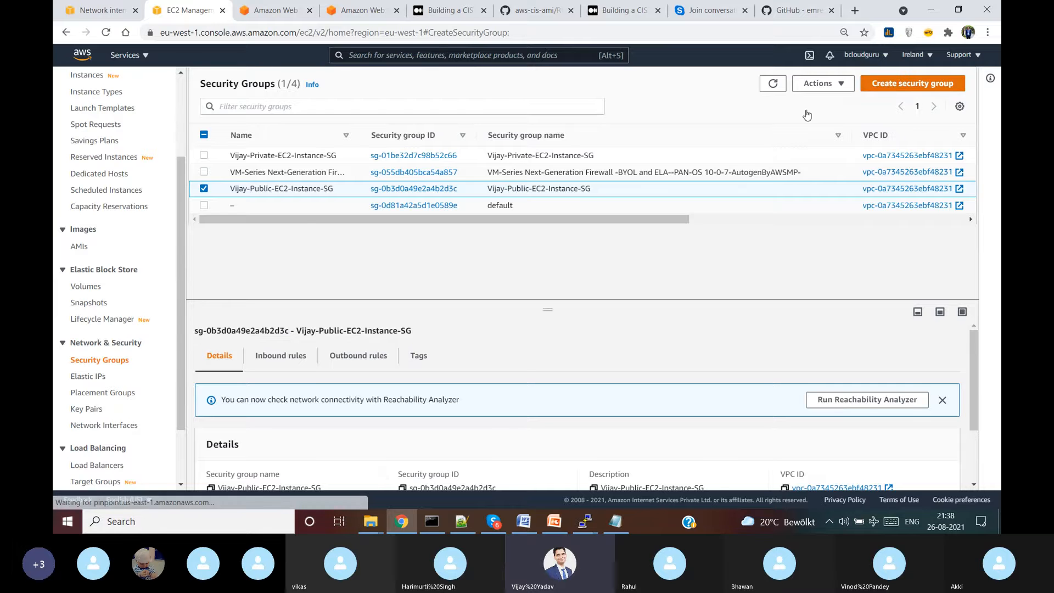
{"action": "left_click", "coordinate": [267, 212]}
{"action": "key", "text": "ctrl+v"}
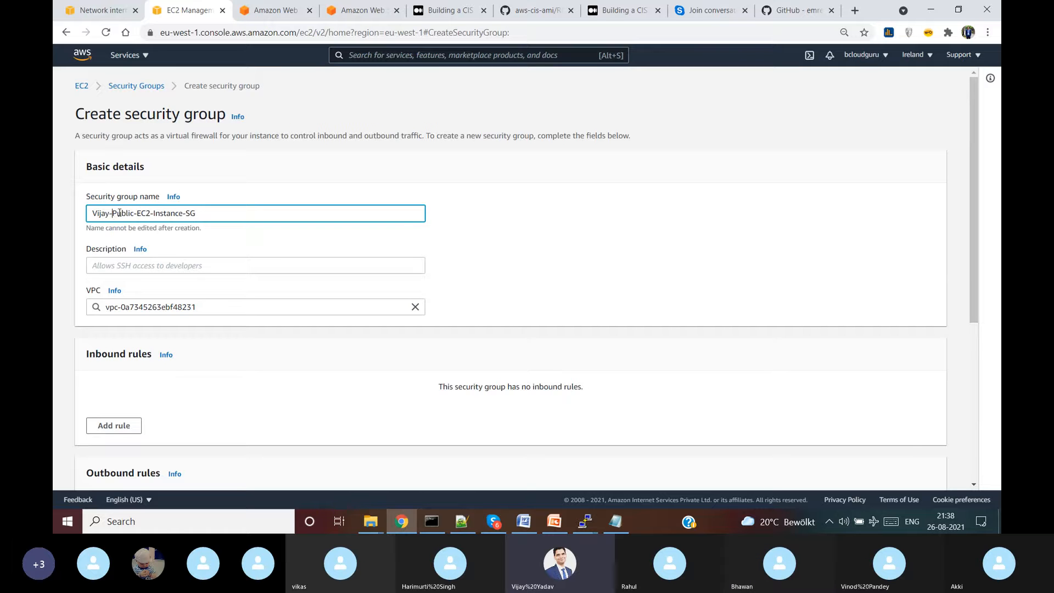
{"action": "type", "text": "PAN-"}
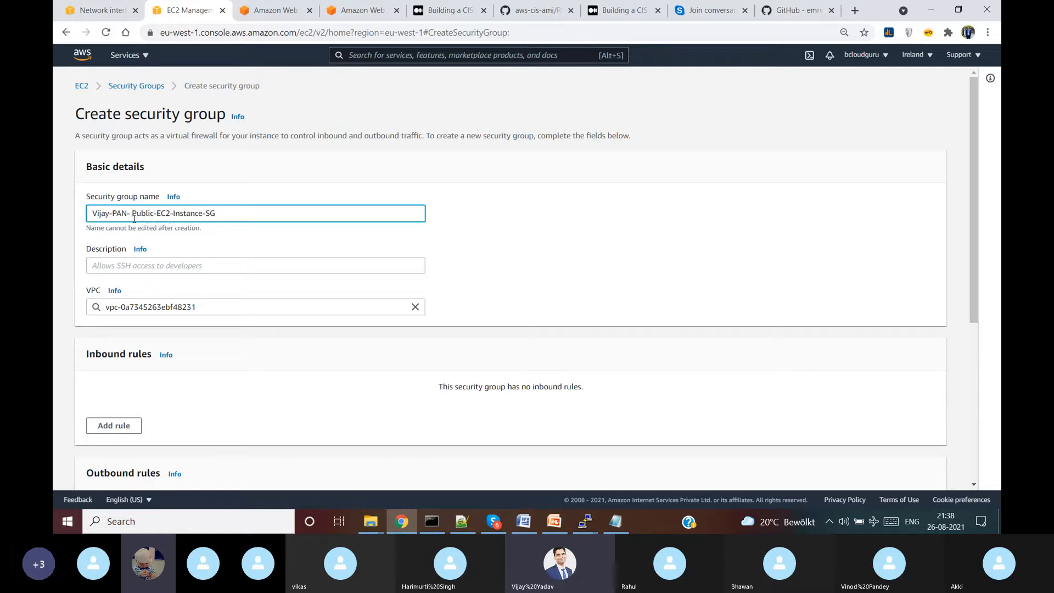
{"action": "key", "text": "BackSpace"}
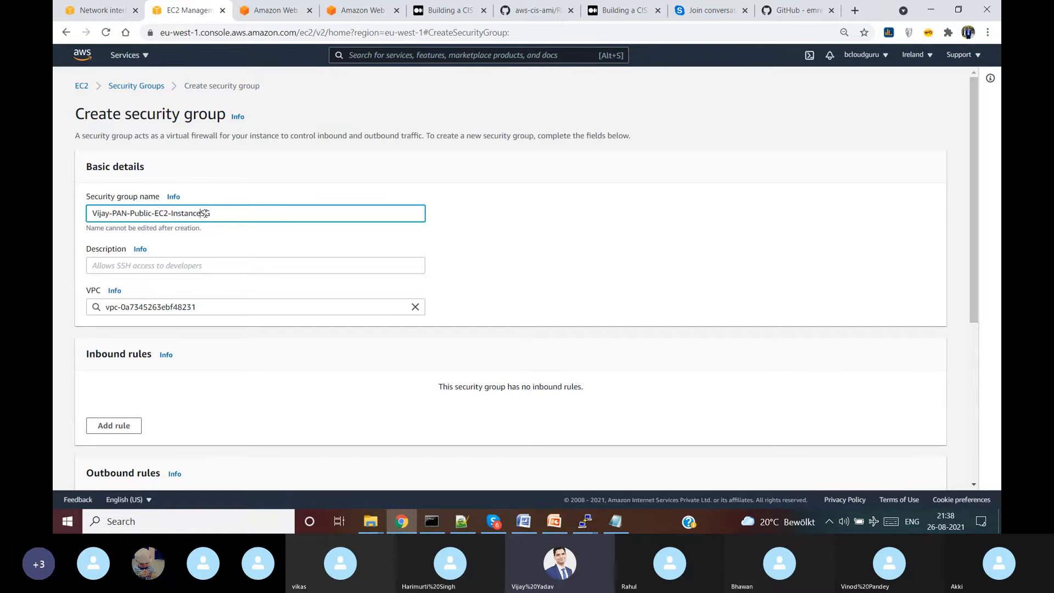
{"action": "key", "text": "BackSpace"}
{"action": "key", "text": "BackSpace"}
{"action": "key", "text": "BackSpace"}
{"action": "key", "text": "BackSpace"}
{"action": "key", "text": "BackSpace"}
{"action": "key", "text": "BackSpace"}
{"action": "key", "text": "BackSpace"}
{"action": "key", "text": "BackSpace"}
{"action": "left_click_drag", "start_coordinate": [205, 214], "coordinate": [54, 207]}
{"action": "key", "text": "ctrl+c"}
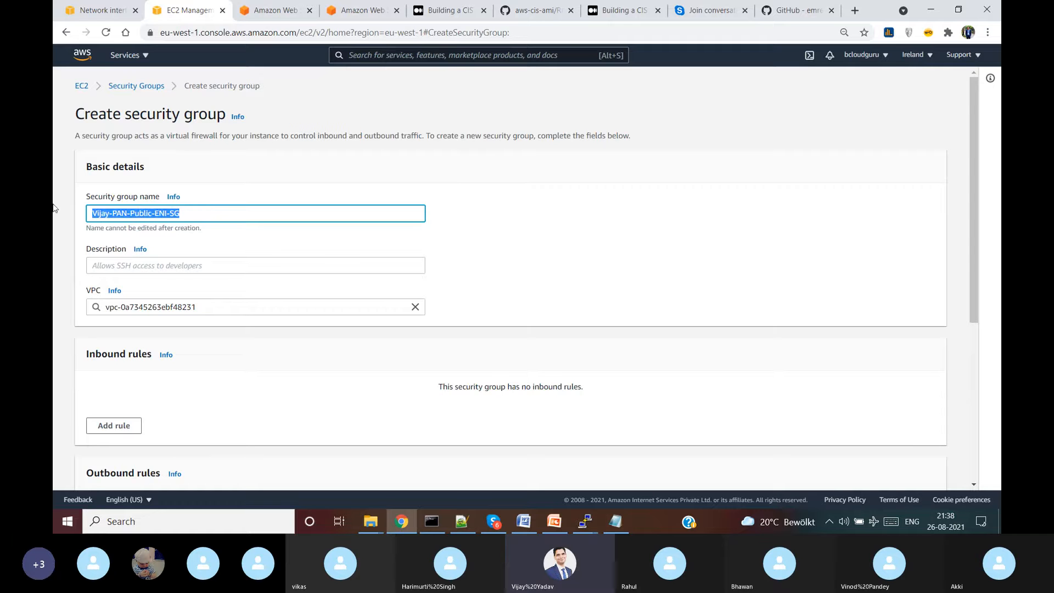
{"action": "left_click", "coordinate": [220, 265]}
{"action": "key", "text": "ctrl+v"}
{"action": "left_click", "coordinate": [517, 238]}
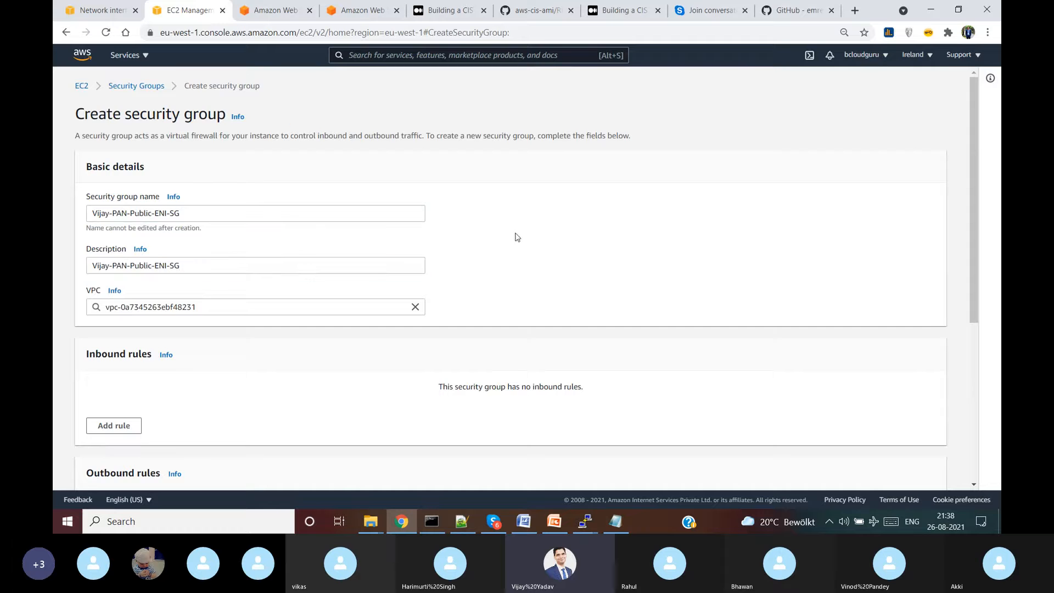
- Add an All traffic inbound rule from Anywhere-IPv4 (0.0.0.0/0) and create the group
{"action": "scroll", "coordinate": [308, 272], "scroll_direction": "down", "scroll_amount": 2}
{"action": "scroll", "coordinate": [232, 359], "scroll_direction": "down", "scroll_amount": 2}
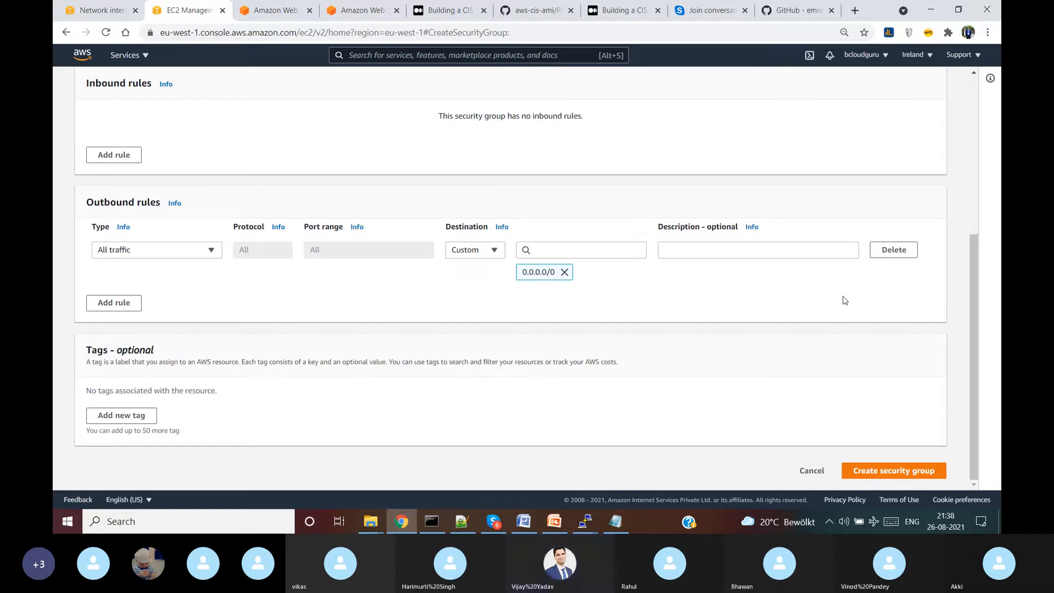
{"action": "scroll", "coordinate": [400, 294], "scroll_direction": "up", "scroll_amount": 2}
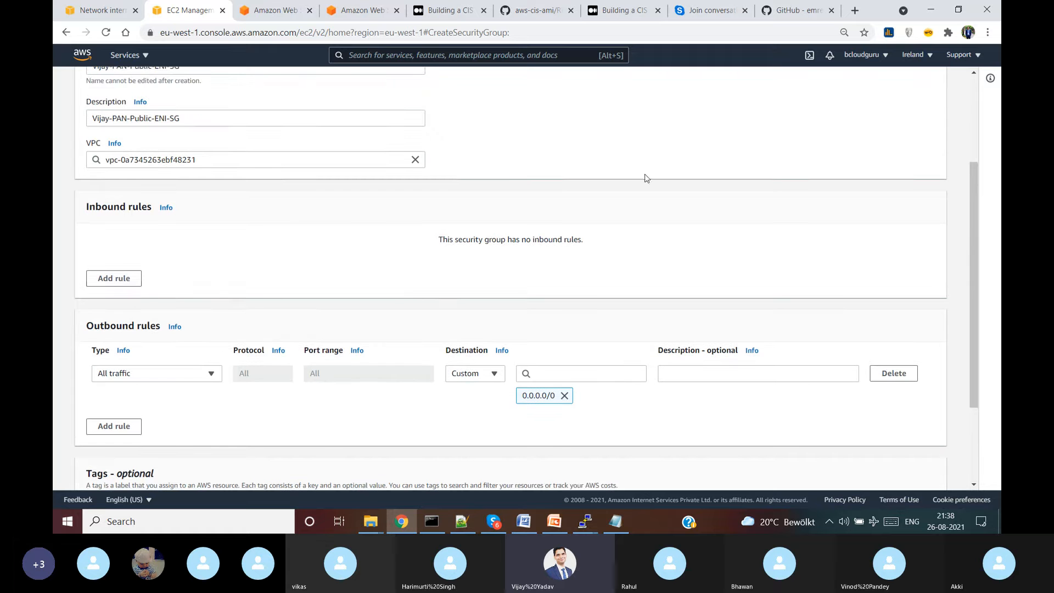
{"action": "left_click", "coordinate": [120, 281]}
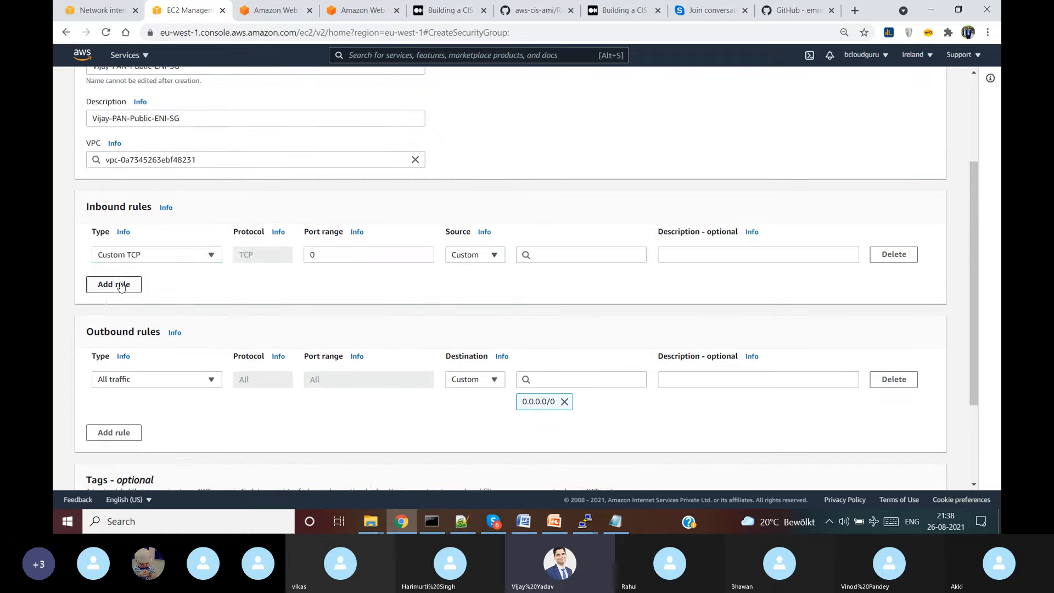
{"action": "left_click", "coordinate": [188, 261]}
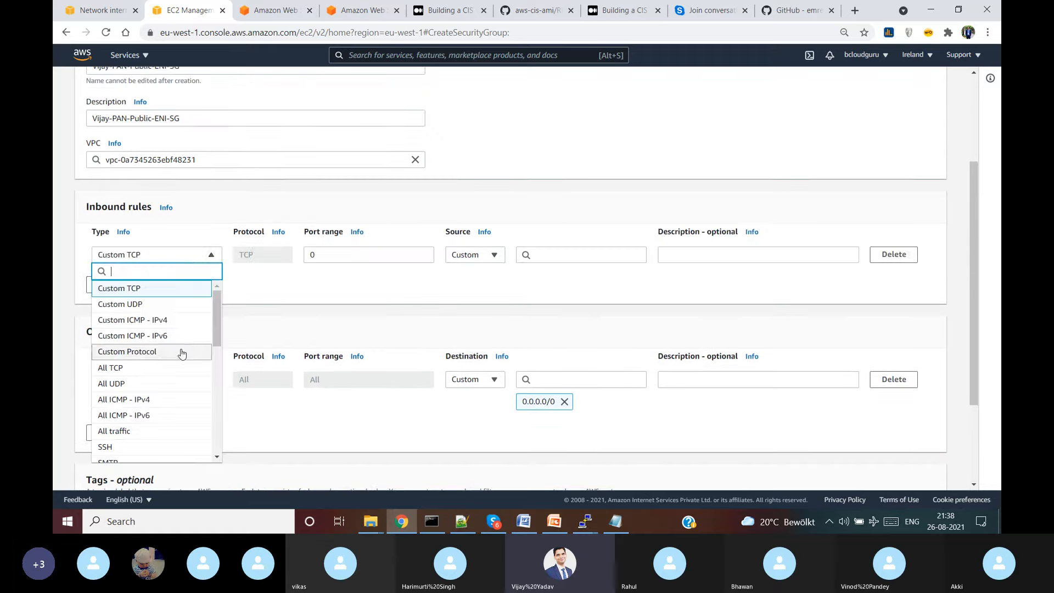
{"action": "left_click", "coordinate": [155, 433]}
{"action": "left_click", "coordinate": [497, 258]}
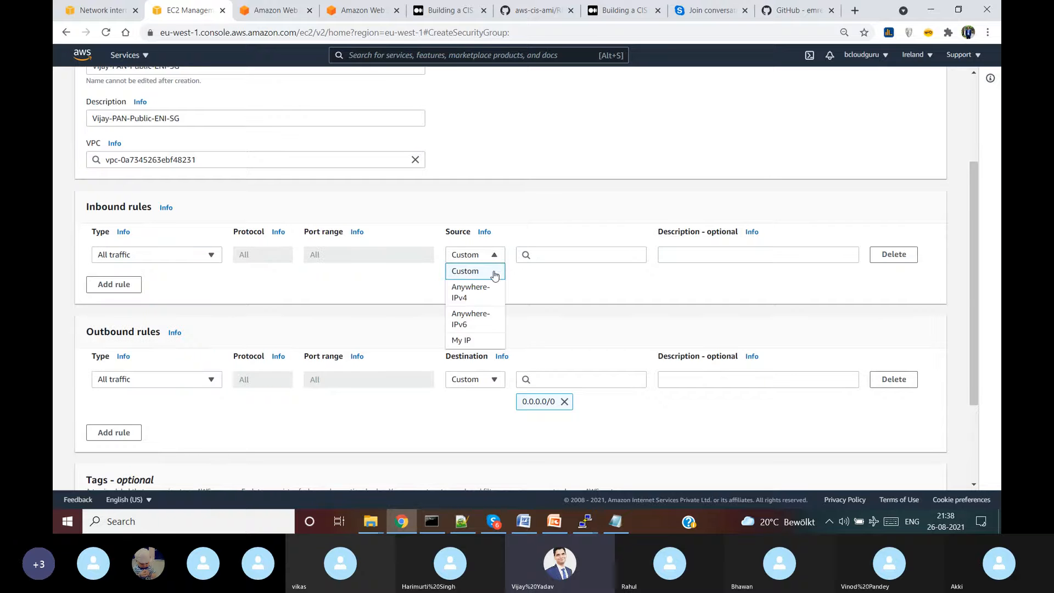
{"action": "left_click", "coordinate": [483, 294]}
{"action": "scroll", "coordinate": [828, 302], "scroll_direction": "down", "scroll_amount": 3}
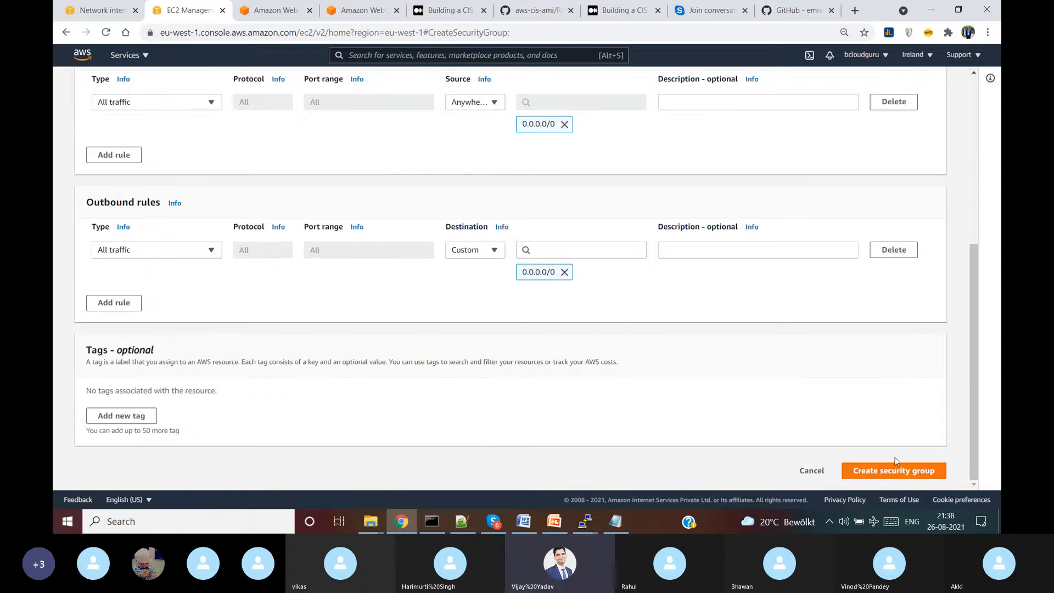
{"action": "left_click", "coordinate": [894, 470]}
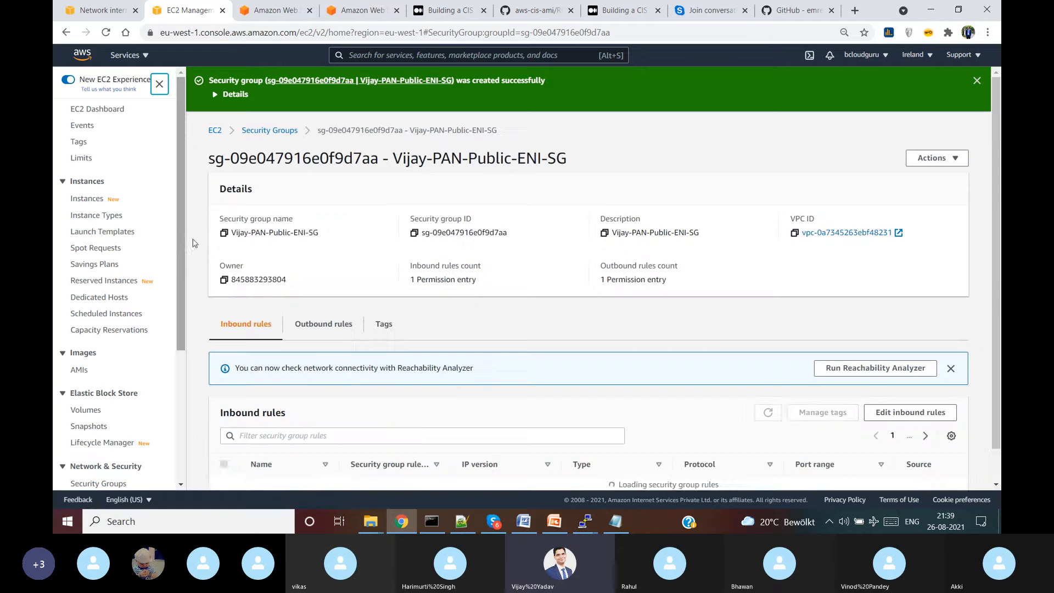
{"action": "scroll", "coordinate": [110, 440], "scroll_direction": "down", "scroll_amount": 3}
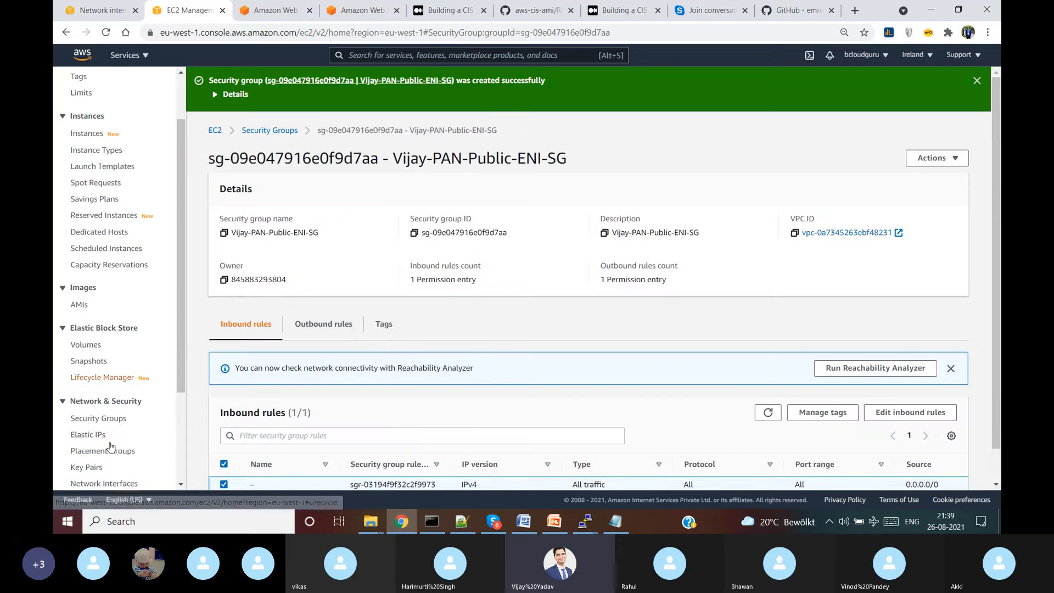
- In the Security Groups list, give the new group the Name Vijay-PAN-Public-ENI-SG
{"action": "left_click", "coordinate": [108, 361]}
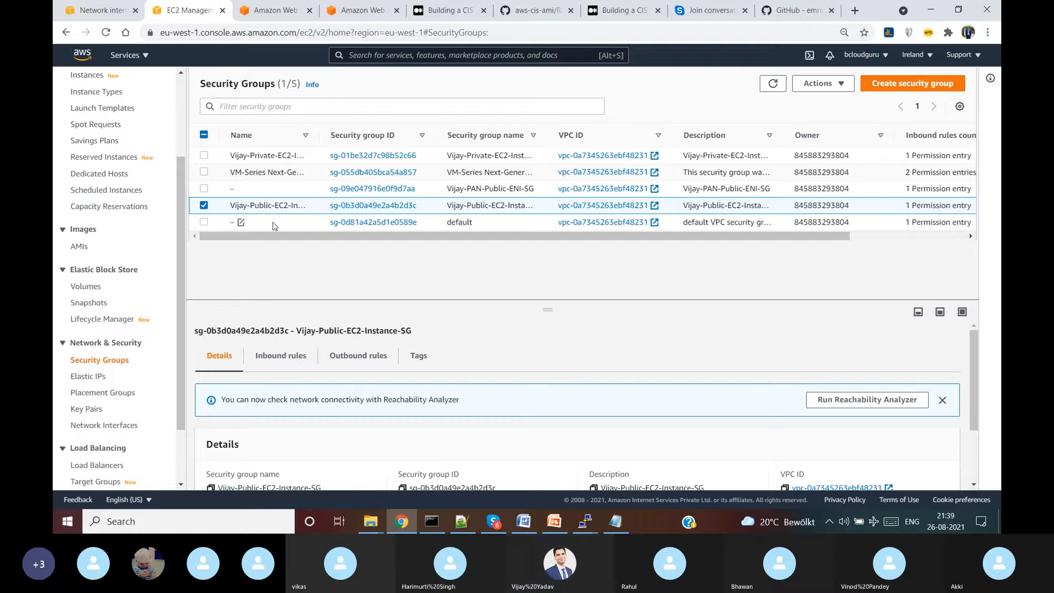
{"action": "left_click_drag", "start_coordinate": [786, 135], "coordinate": [871, 135]}
{"action": "left_click_drag", "start_coordinate": [787, 190], "coordinate": [683, 190]}
{"action": "key", "text": "ctrl+c"}
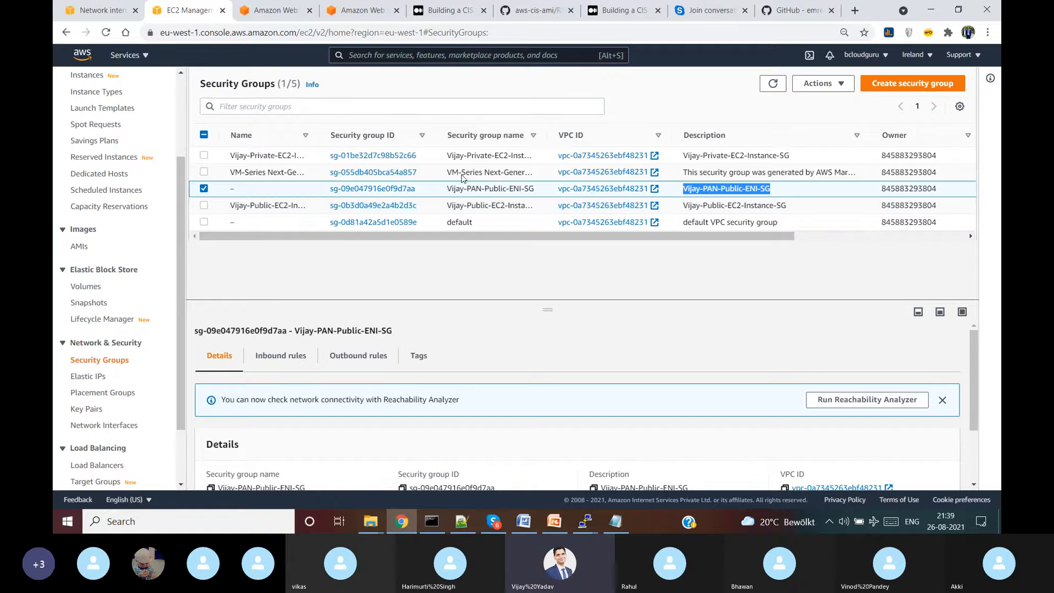
{"action": "left_click", "coordinate": [240, 188]}
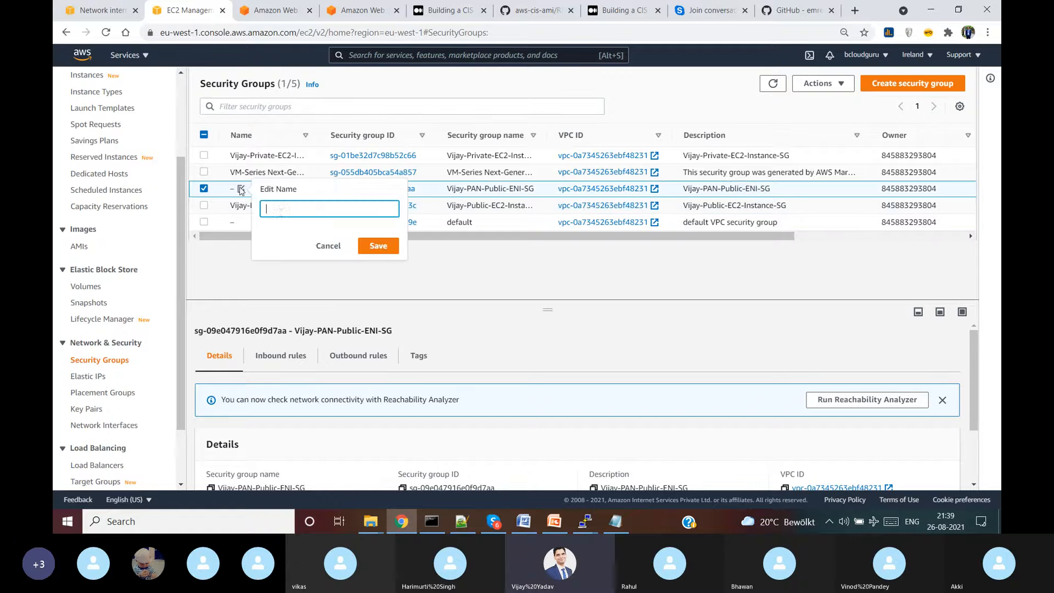
{"action": "key", "text": "ctrl+v"}
{"action": "left_click", "coordinate": [378, 246]}
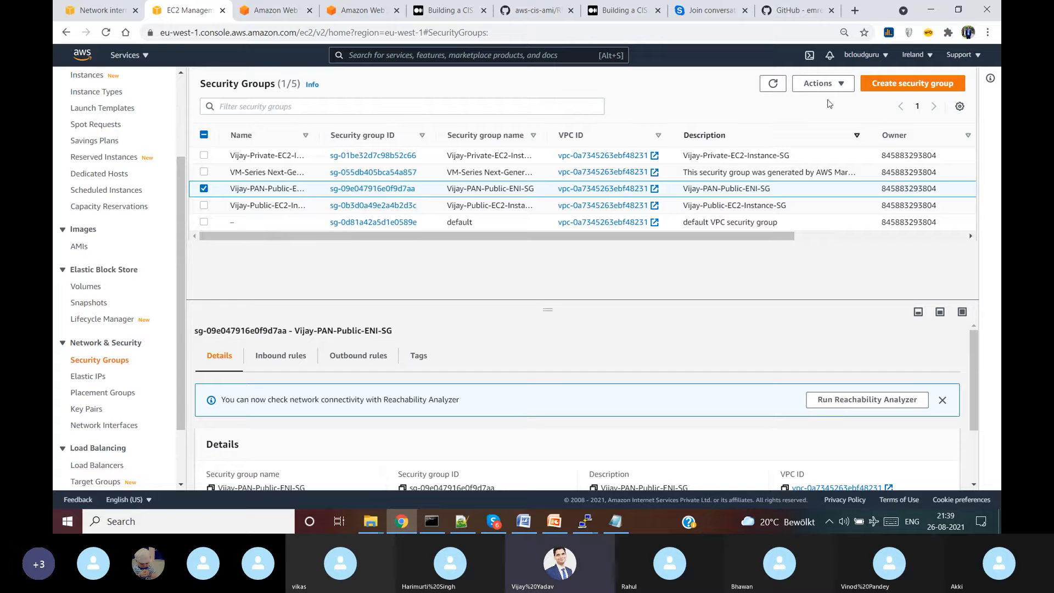
{"action": "left_click", "coordinate": [902, 85]}
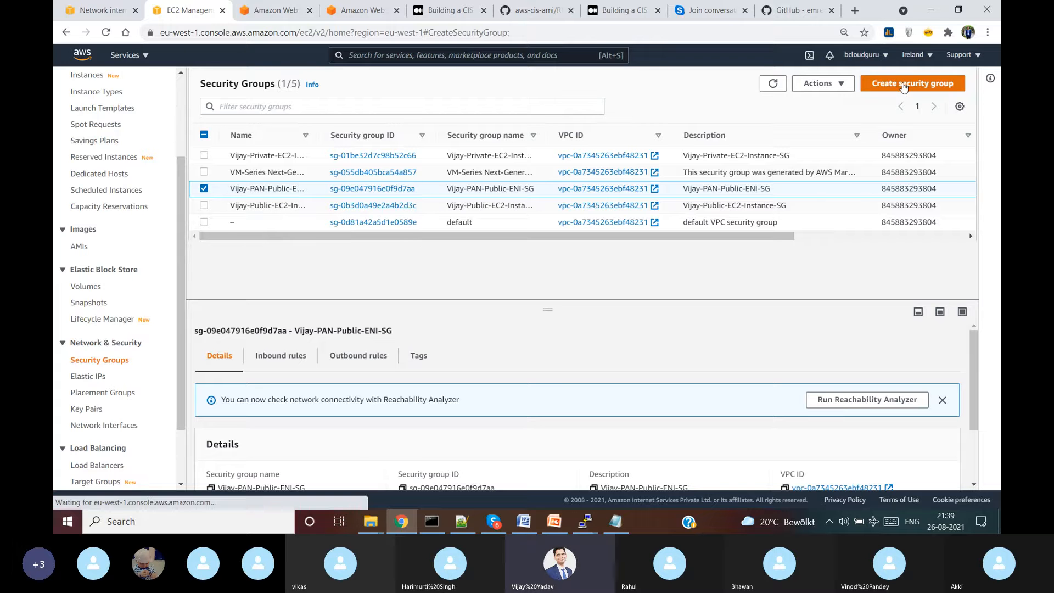
- Name a new security group Vijay-PAN-Private-ENI-SG and use the same text as its description
{"action": "left_click", "coordinate": [247, 213]}
{"action": "key", "text": "ctrl+v"}
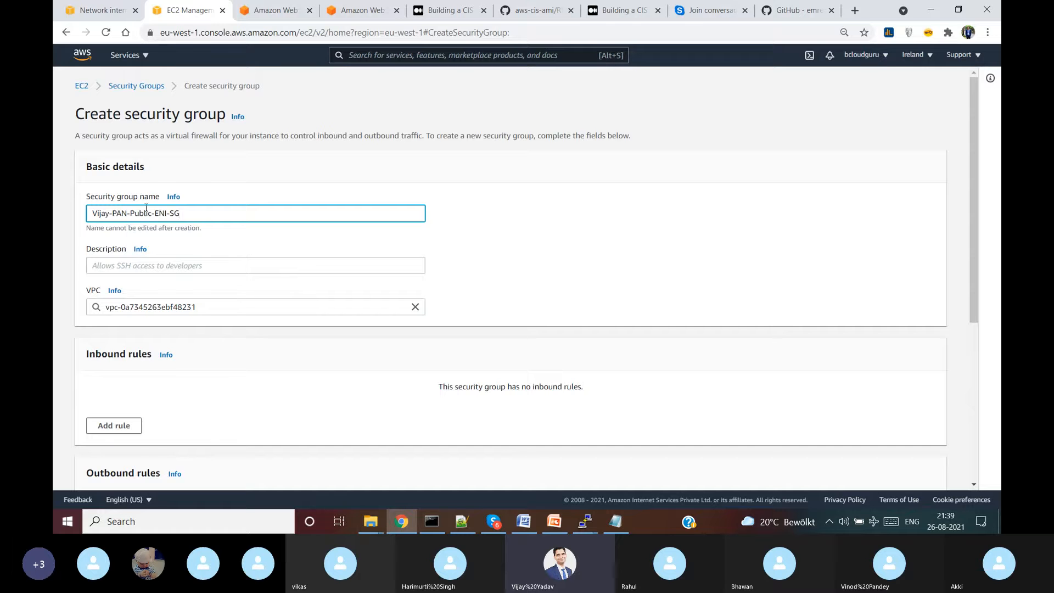
{"action": "key", "text": "Left"}
{"action": "key", "text": "Left"}
{"action": "key", "text": "Left"}
{"action": "key", "text": "Left"}
{"action": "key", "text": "Left"}
{"action": "key", "text": "Left"}
{"action": "key", "text": "Left"}
{"action": "key", "text": "BackSpace"}
{"action": "key", "text": "BackSpace"}
{"action": "key", "text": "BackSpace"}
{"action": "key", "text": "BackSpace"}
{"action": "key", "text": "BackSpace"}
{"action": "type", "text": "rivate"}
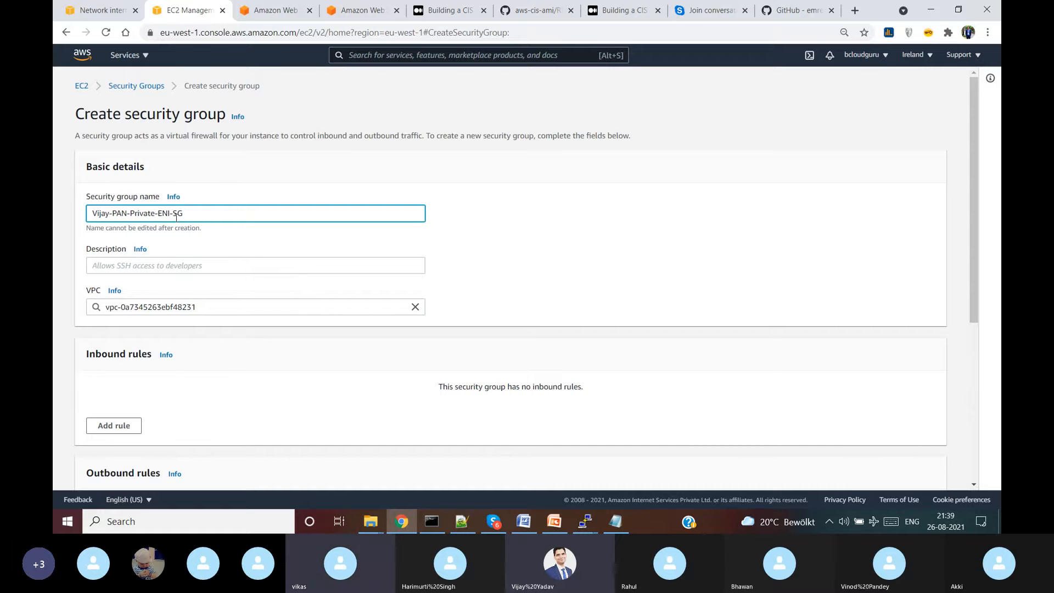
{"action": "left_click_drag", "start_coordinate": [204, 208], "coordinate": [73, 232]}
{"action": "key", "text": "ctrl+c"}
{"action": "left_click", "coordinate": [264, 265]}
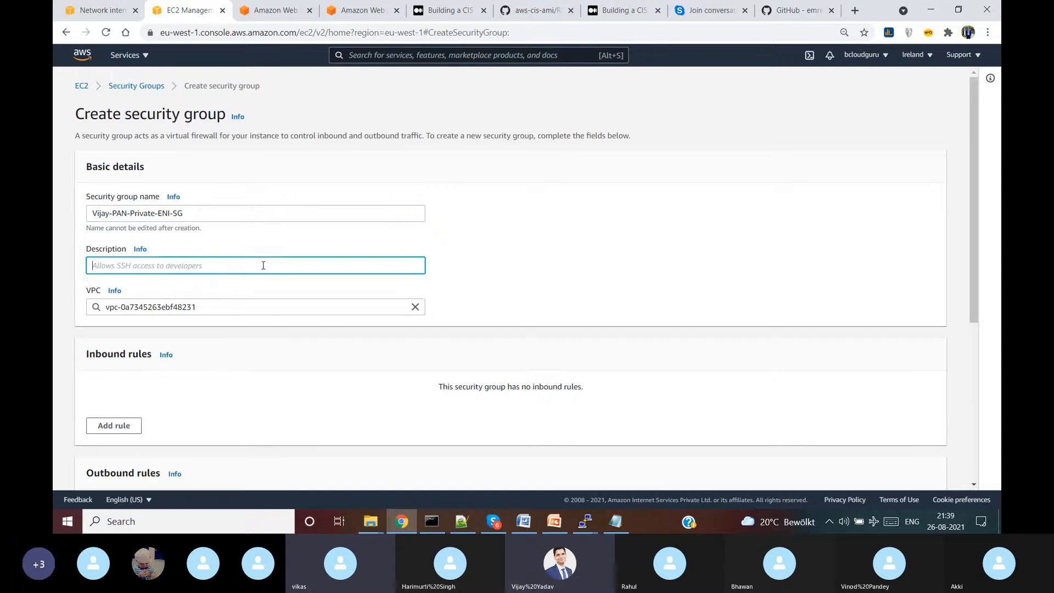
{"action": "key", "text": "ctrl+v"}
- Add an All traffic inbound rule from Anywhere-IPv4 (0.0.0.0/0) and create the group
{"action": "scroll", "coordinate": [216, 286], "scroll_direction": "down", "scroll_amount": 5}
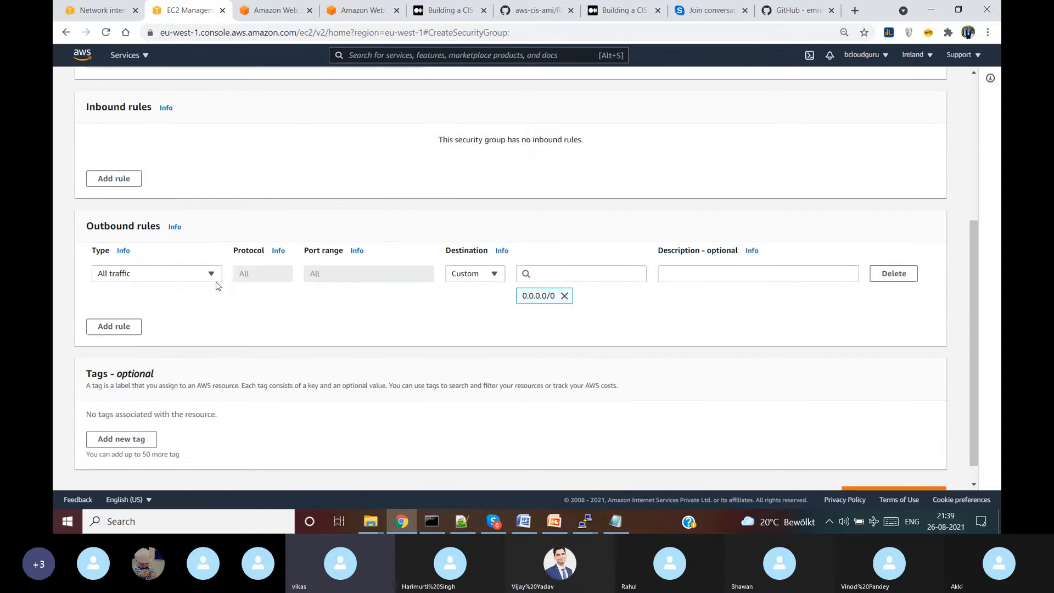
{"action": "left_click", "coordinate": [129, 182]}
{"action": "left_click", "coordinate": [160, 161]}
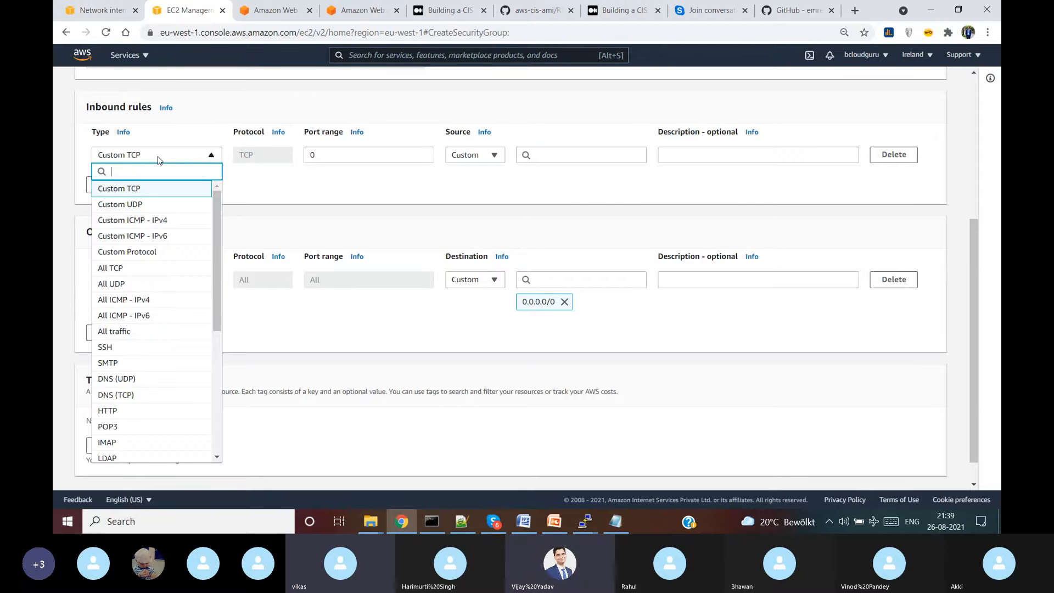
{"action": "left_click", "coordinate": [154, 331]}
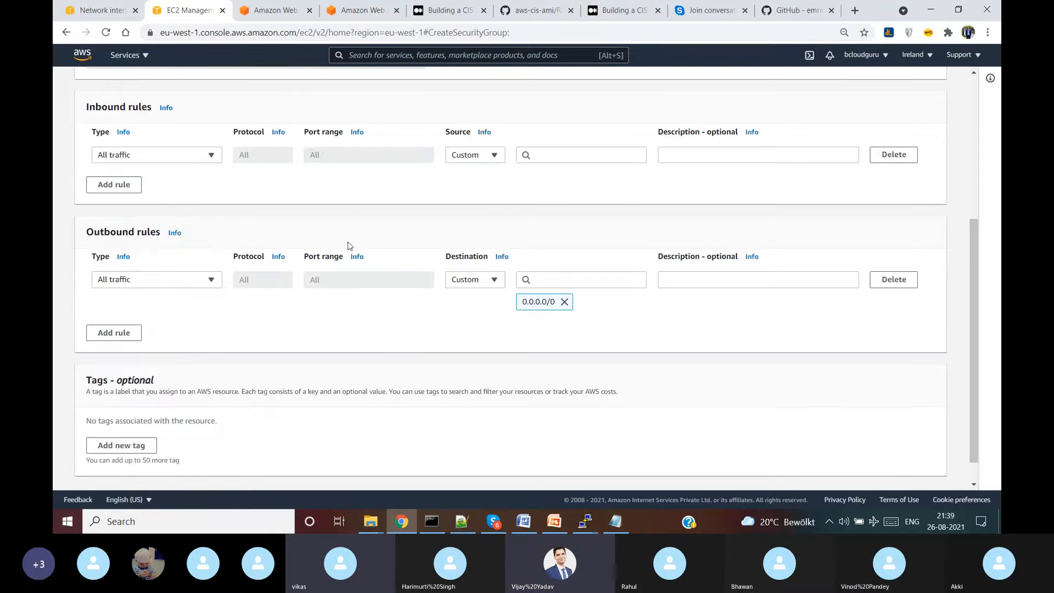
{"action": "left_click", "coordinate": [489, 156]}
{"action": "left_click", "coordinate": [473, 190]}
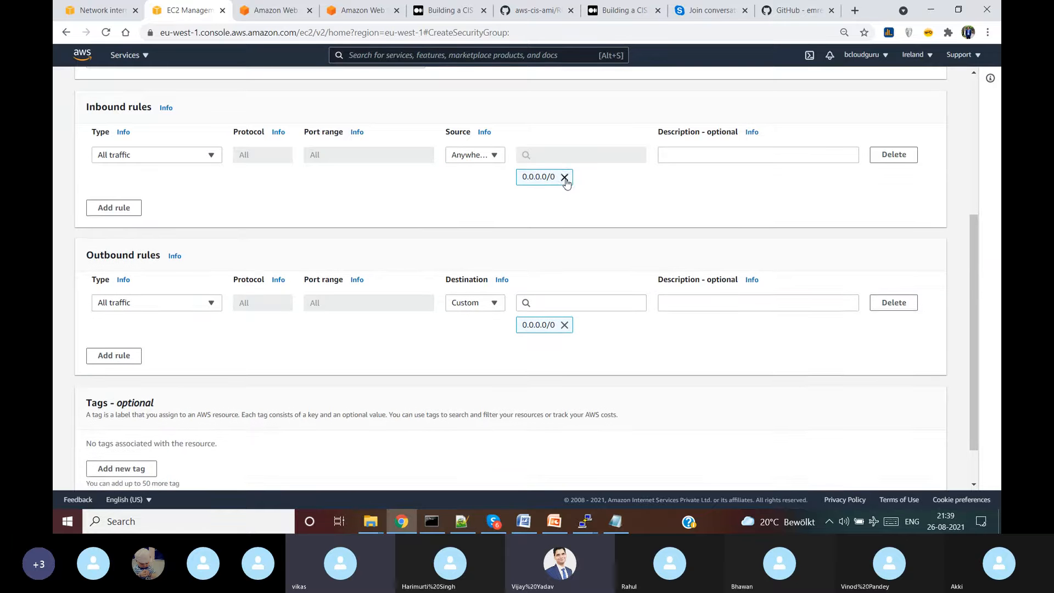
{"action": "scroll", "coordinate": [831, 367], "scroll_direction": "down", "scroll_amount": 1}
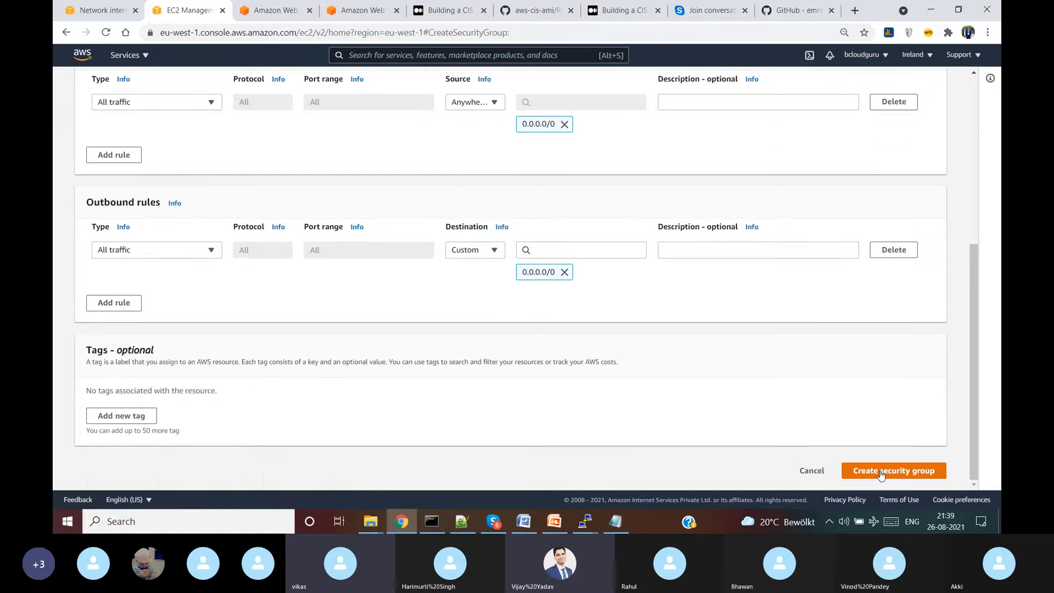
{"action": "left_click", "coordinate": [881, 475]}
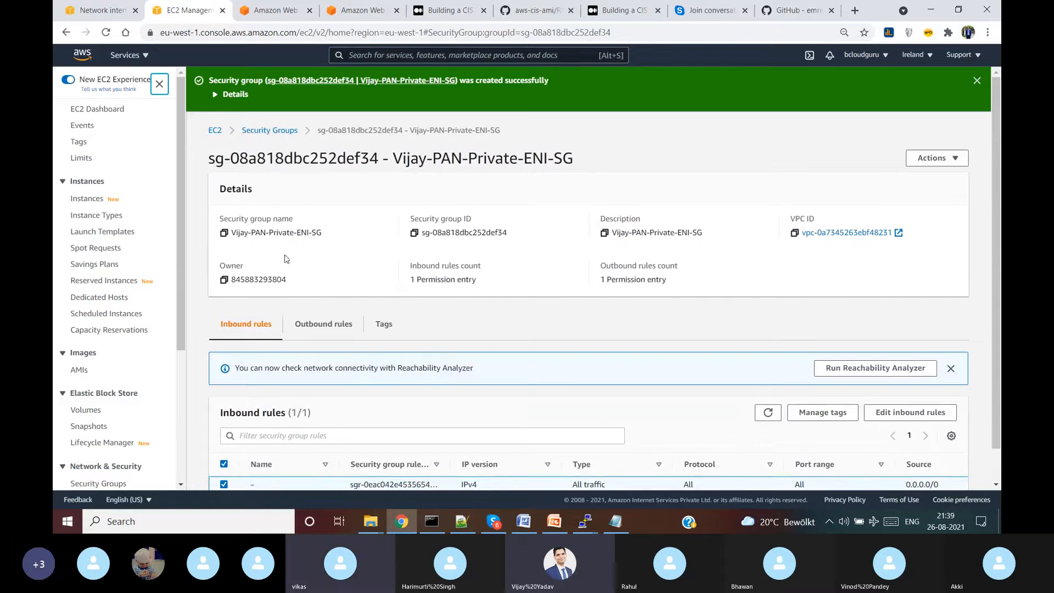
{"action": "scroll", "coordinate": [348, 358], "scroll_direction": "down", "scroll_amount": 1}
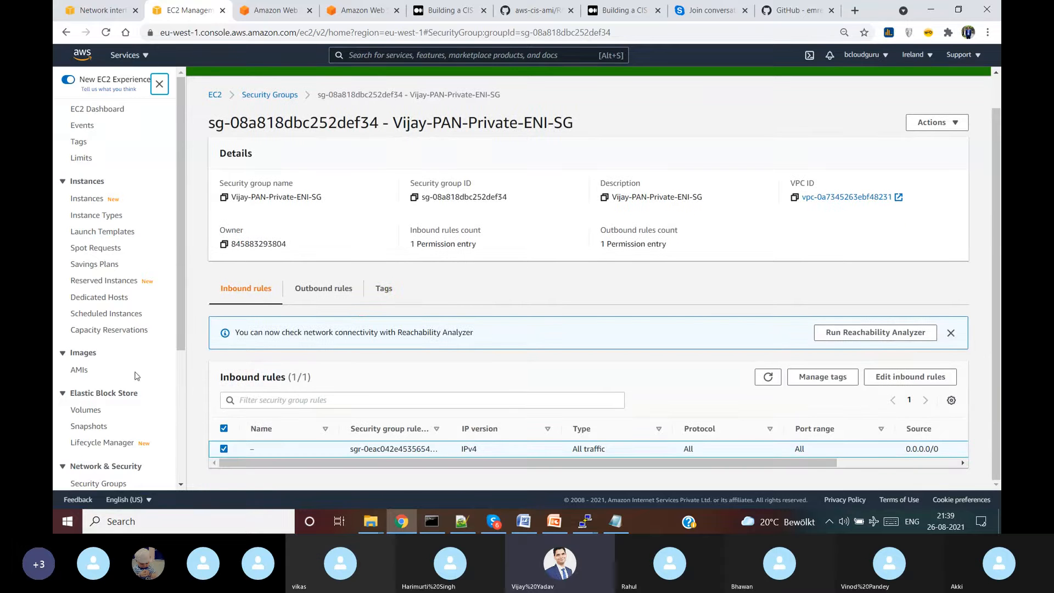
{"action": "scroll", "coordinate": [179, 335], "scroll_direction": "down", "scroll_amount": 2}
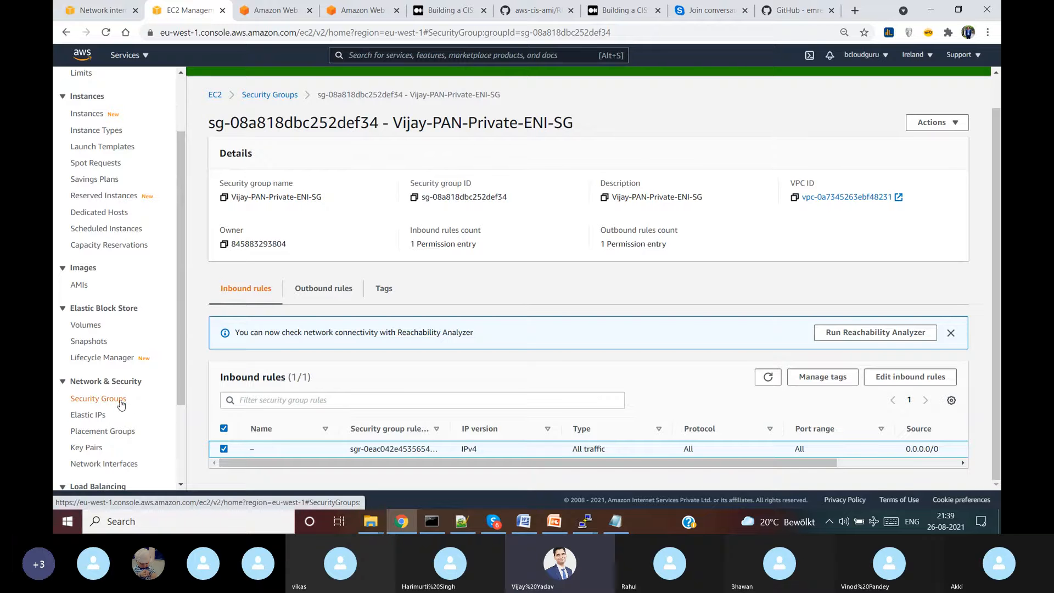
- Give the private ENI group the Name Vijay-PAN-Private-ENI-SG and widen the Name column
{"action": "left_click", "coordinate": [117, 401]}
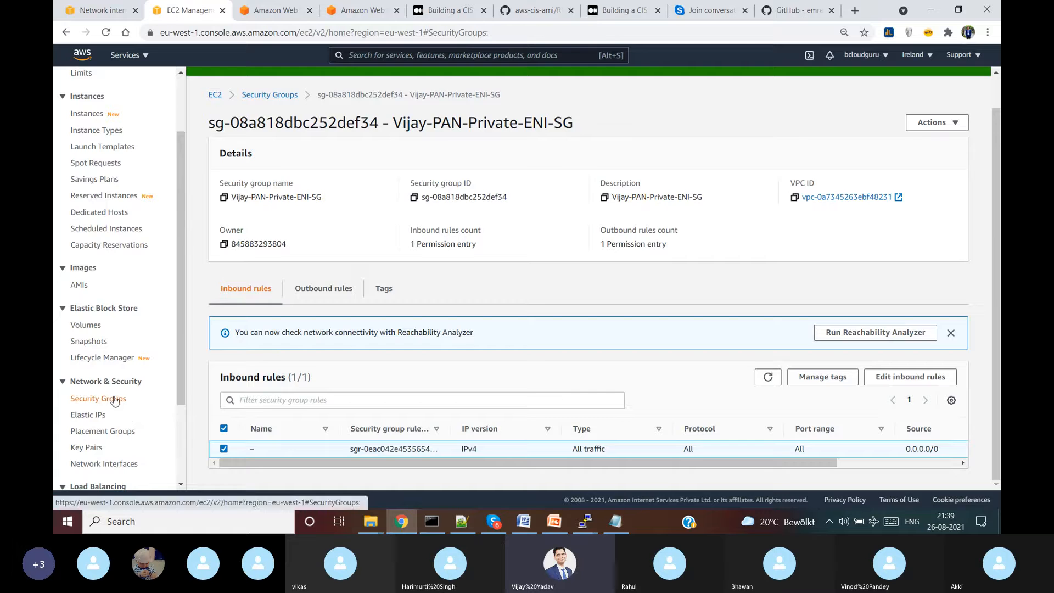
{"action": "left_click", "coordinate": [738, 209]}
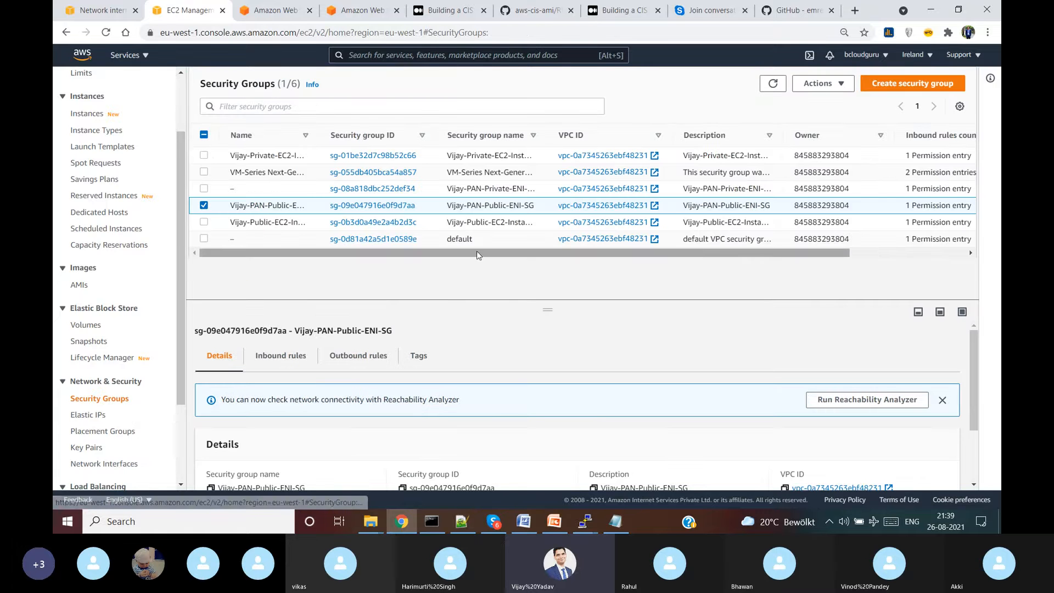
{"action": "left_click_drag", "start_coordinate": [785, 135], "coordinate": [846, 135]}
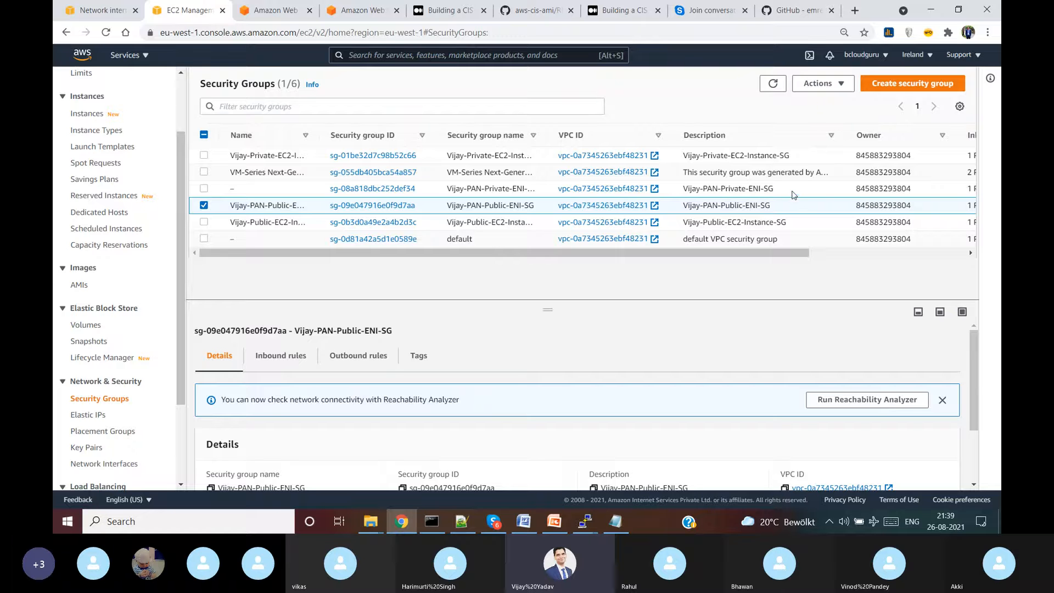
{"action": "left_click_drag", "start_coordinate": [793, 194], "coordinate": [685, 187]}
{"action": "key", "text": "ctrl+c"}
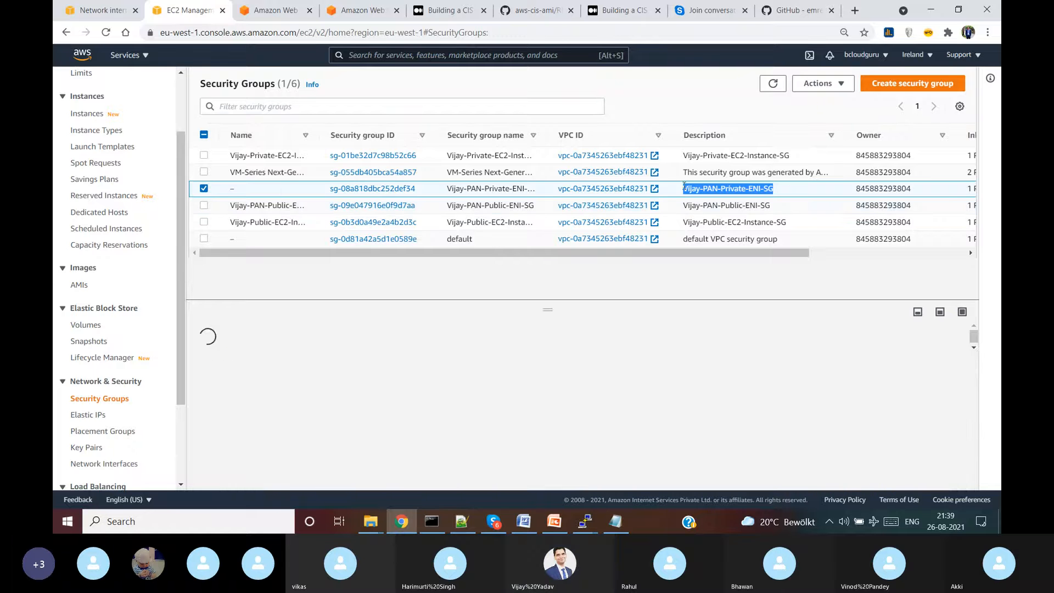
{"action": "left_click", "coordinate": [240, 189]}
{"action": "key", "text": "ctrl+v"}
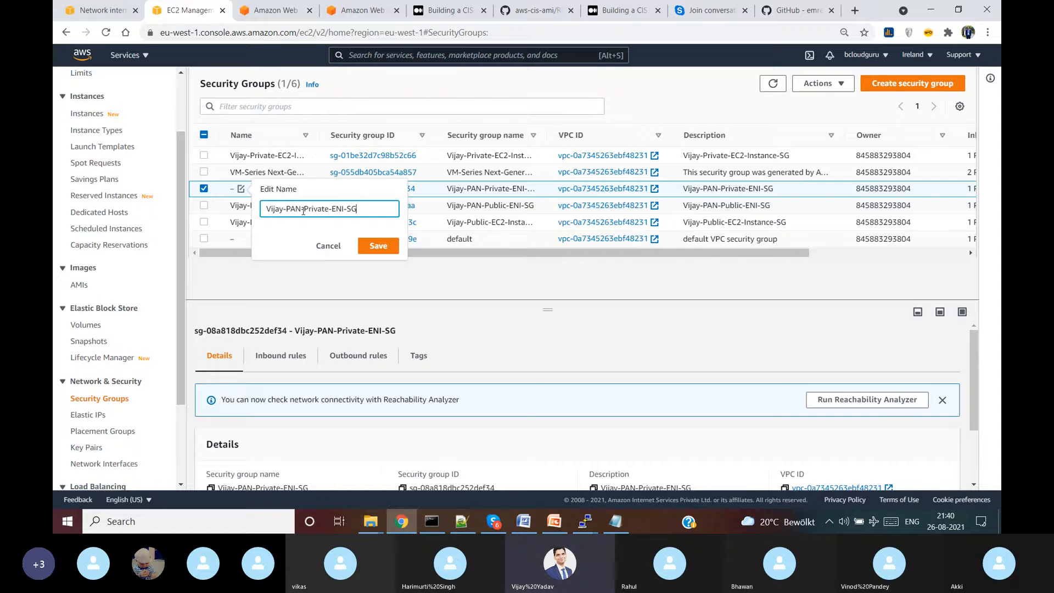
{"action": "left_click", "coordinate": [372, 244]}
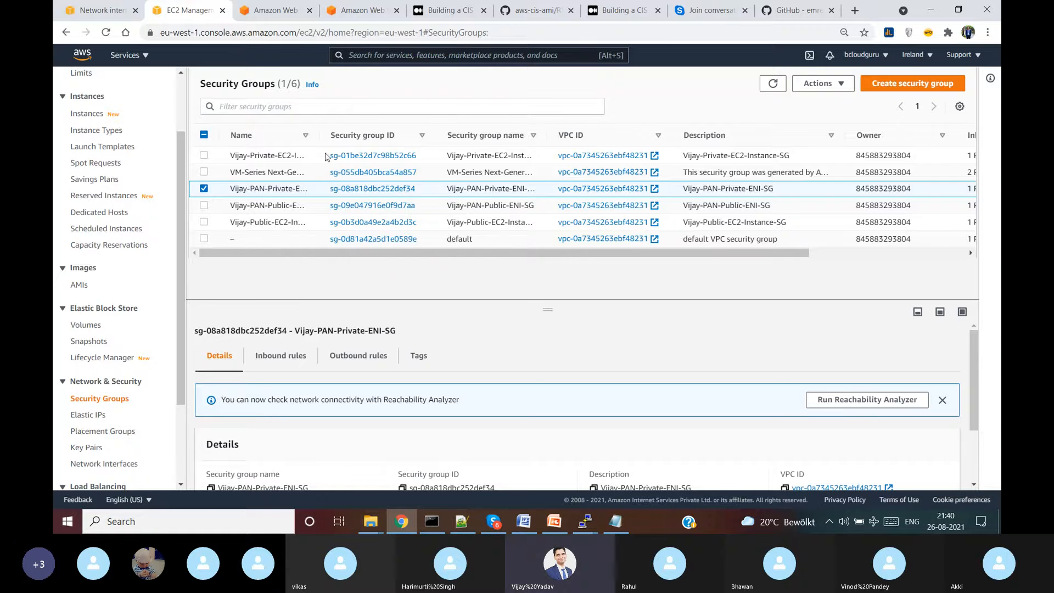
{"action": "left_click_drag", "start_coordinate": [322, 134], "coordinate": [404, 134]}
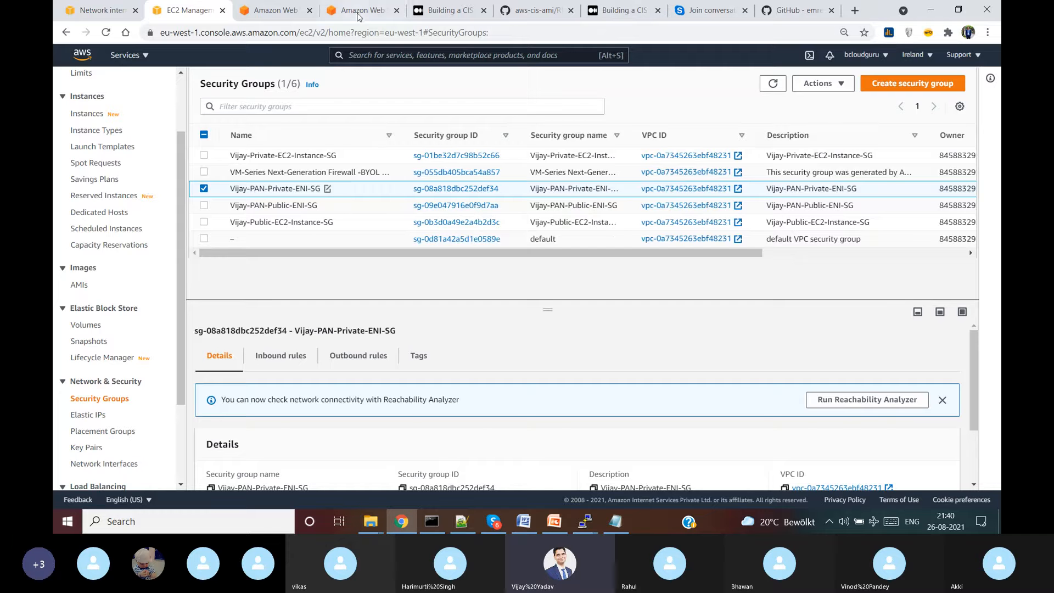
{"action": "left_click", "coordinate": [553, 522]}
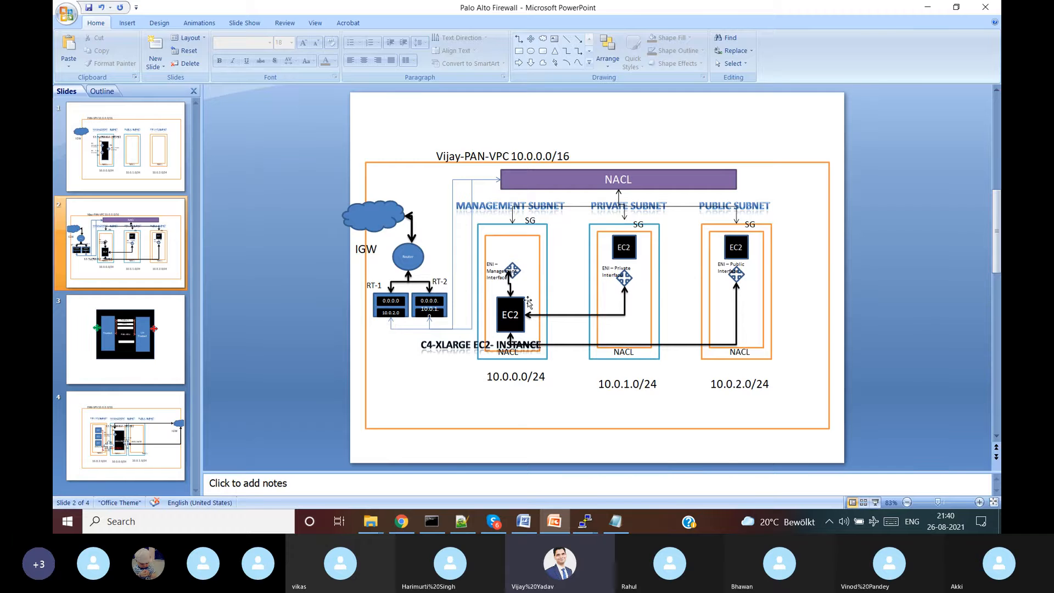
{"action": "key", "text": "alt+Tab"}
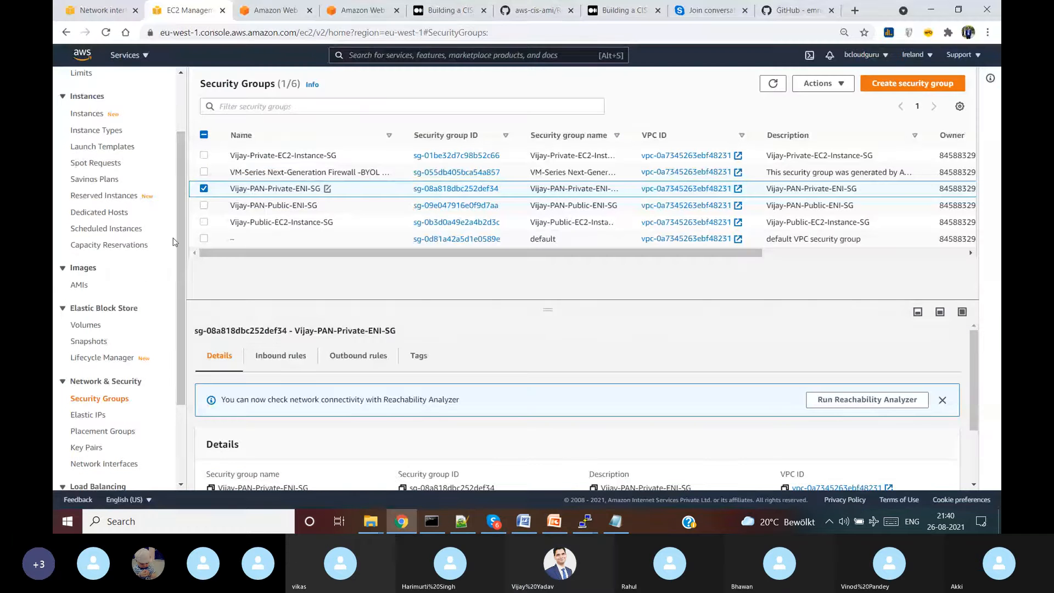
- Deselect the Vijay-PAN-Private-ENI-SG group and go to the Network interfaces list
{"action": "left_click", "coordinate": [204, 189]}
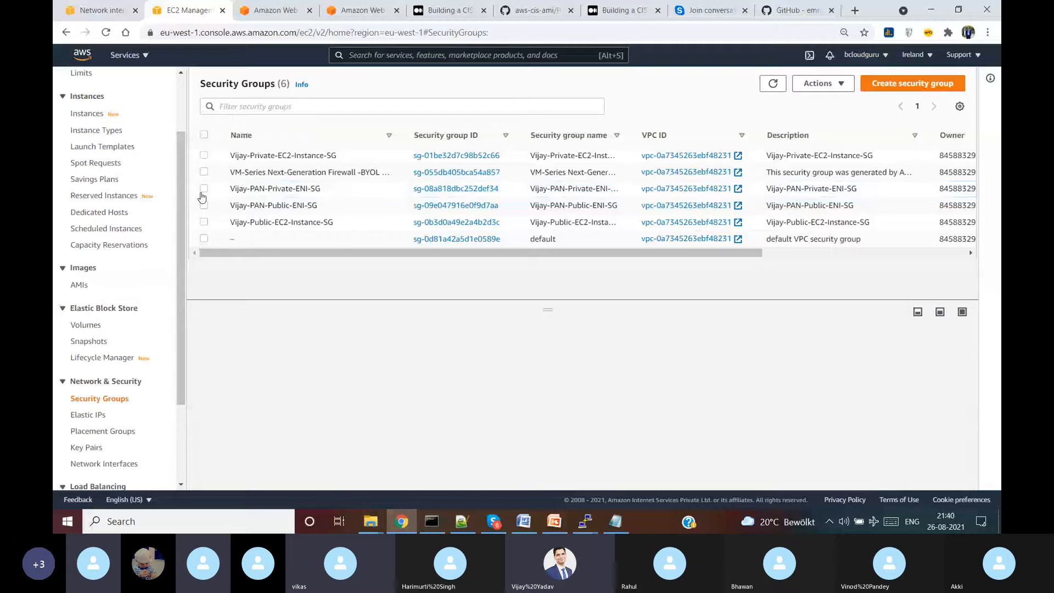
{"action": "left_click", "coordinate": [121, 464]}
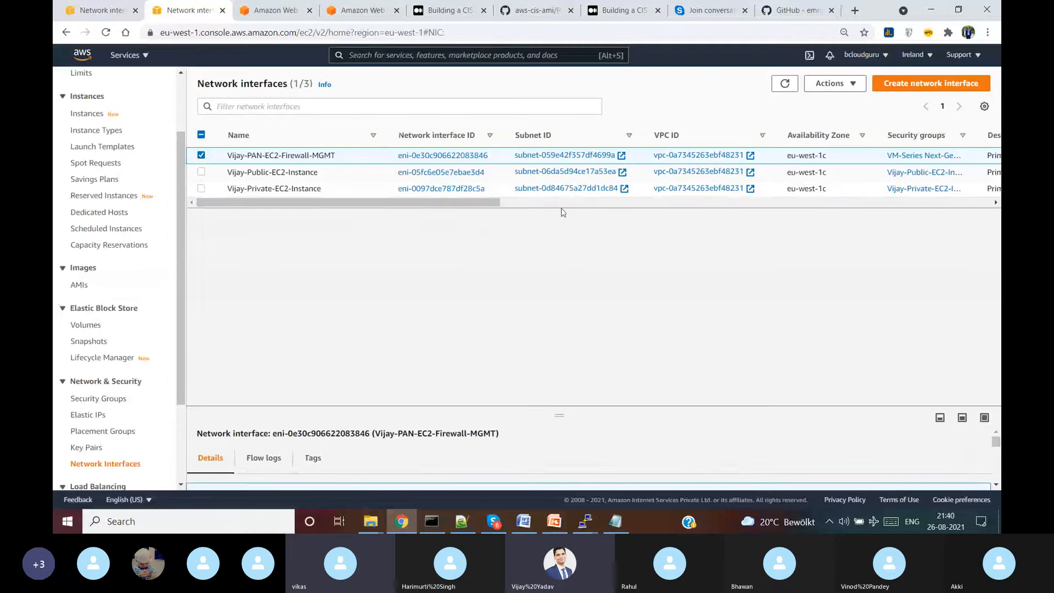
- Create an interface in Vijay-PAN-Private-Subnet protected by the Vijay-PAN-Private-ENI-SG group
{"action": "left_click", "coordinate": [914, 83]}
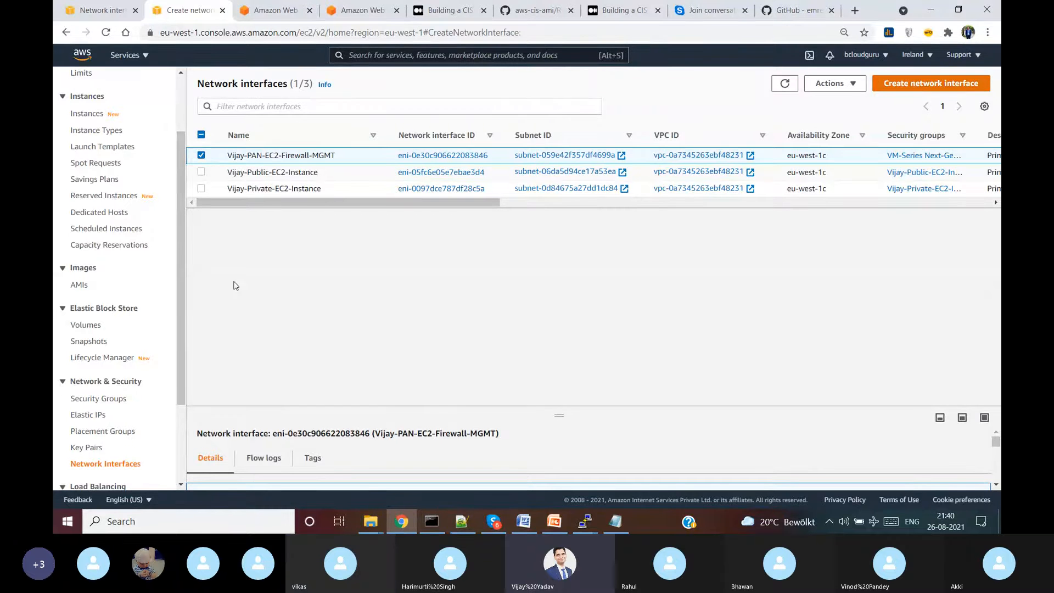
{"action": "left_click", "coordinate": [227, 222]}
{"action": "key", "text": "ctrl+v"}
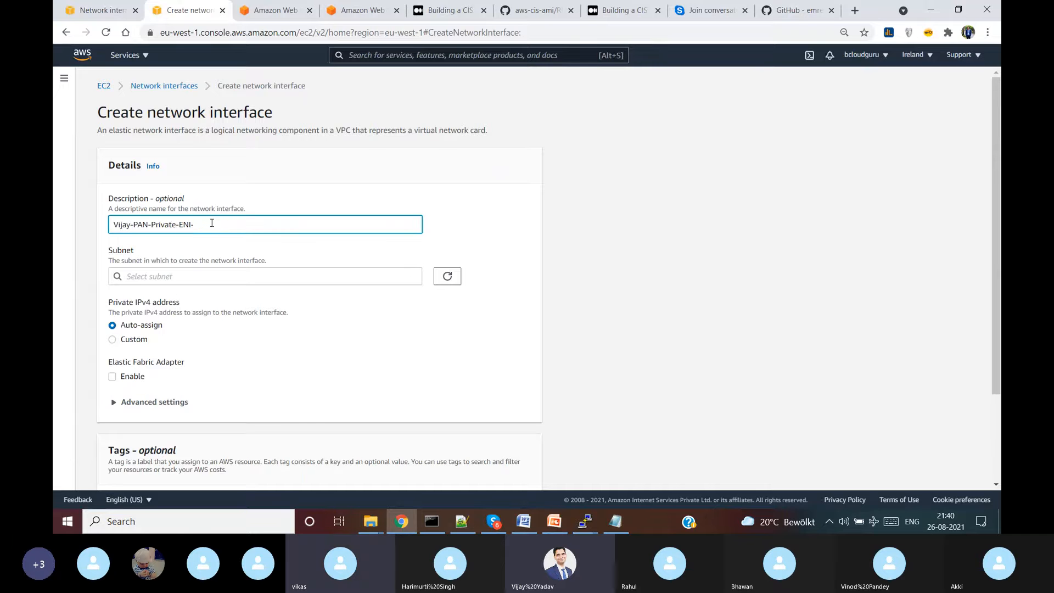
{"action": "left_click", "coordinate": [304, 256]}
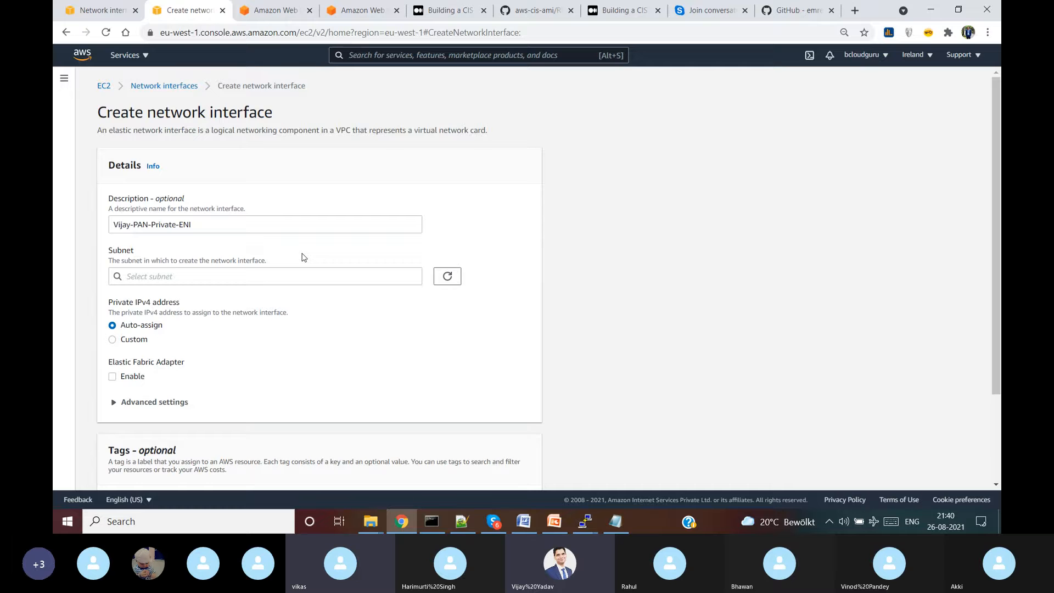
{"action": "left_click", "coordinate": [247, 274]}
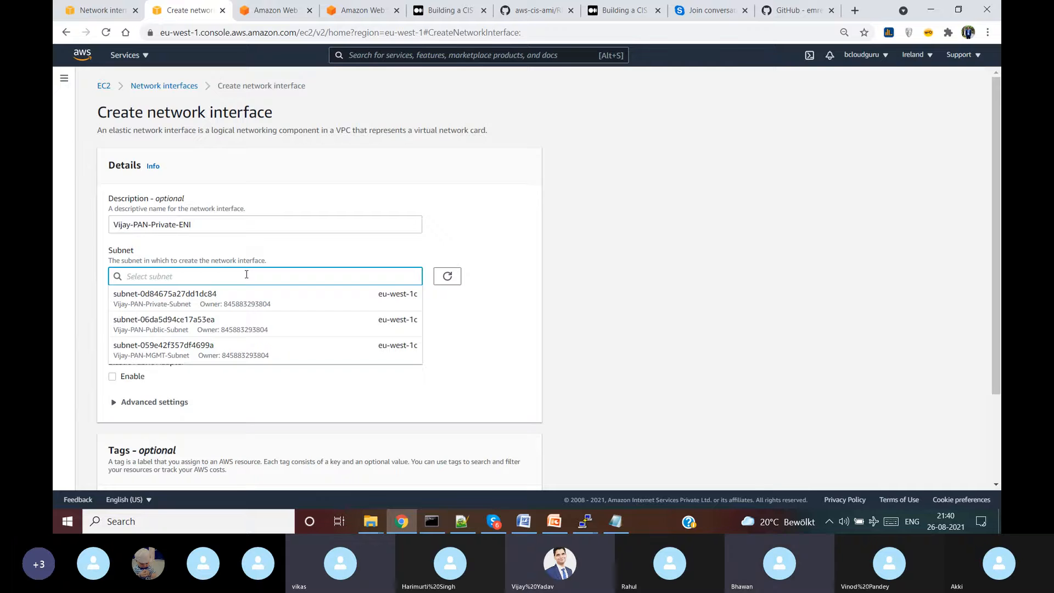
{"action": "left_click", "coordinate": [237, 303]}
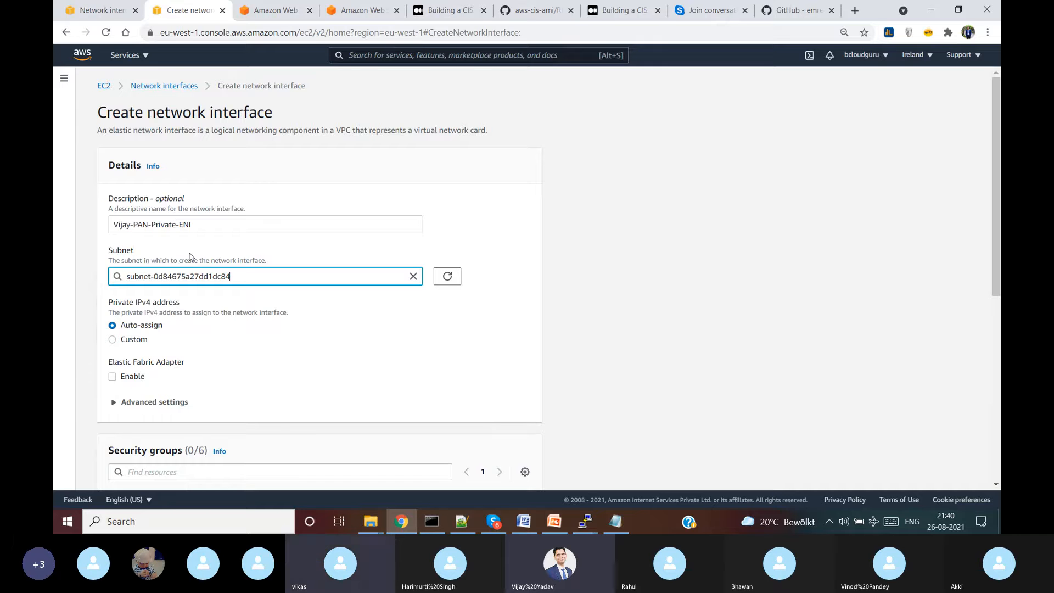
{"action": "scroll", "coordinate": [185, 276], "scroll_direction": "down", "scroll_amount": 6}
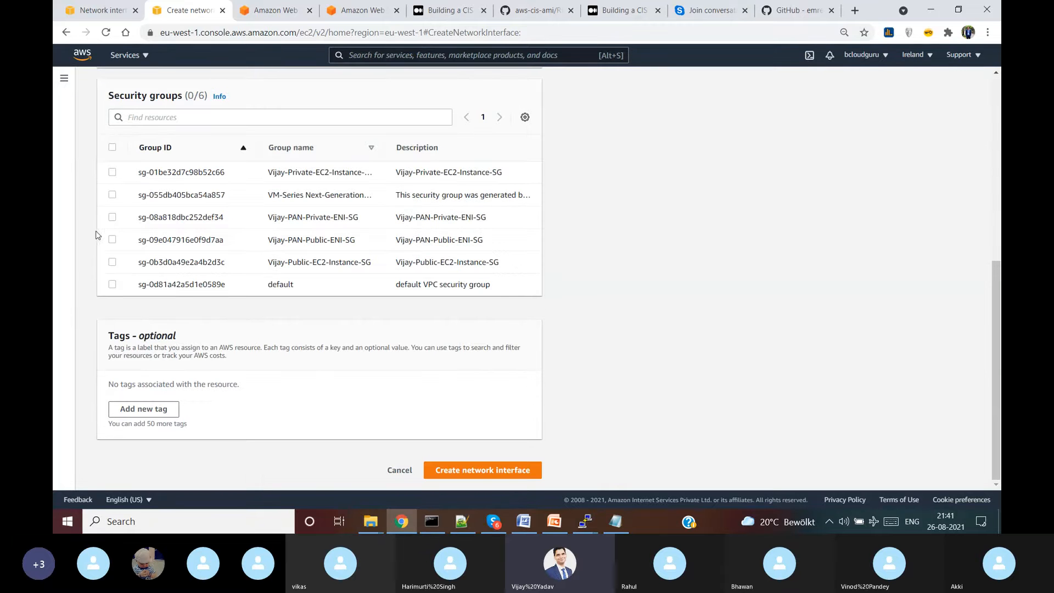
{"action": "left_click", "coordinate": [112, 216]}
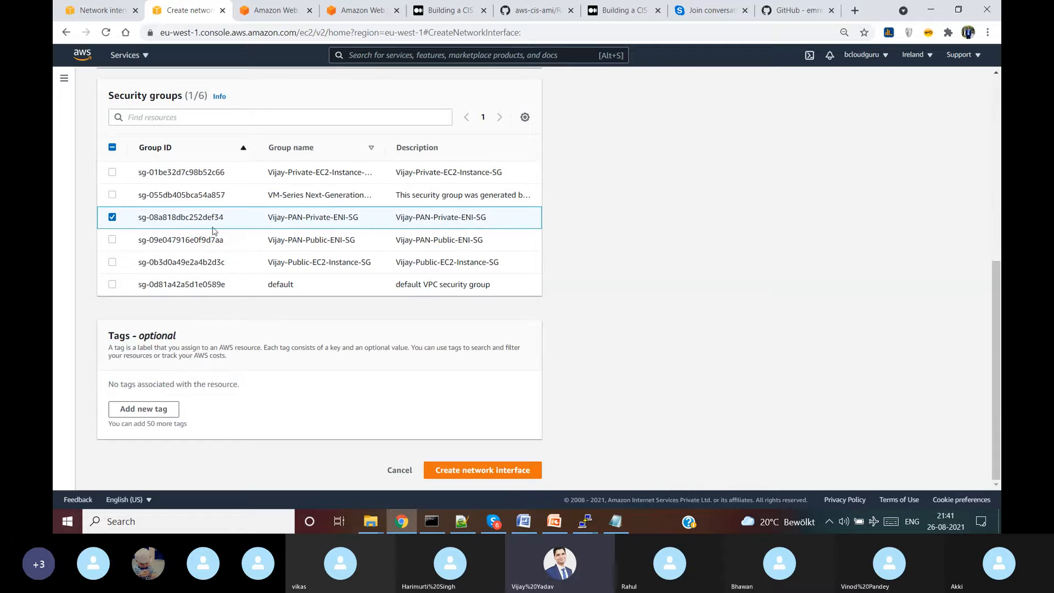
{"action": "left_click", "coordinate": [470, 474]}
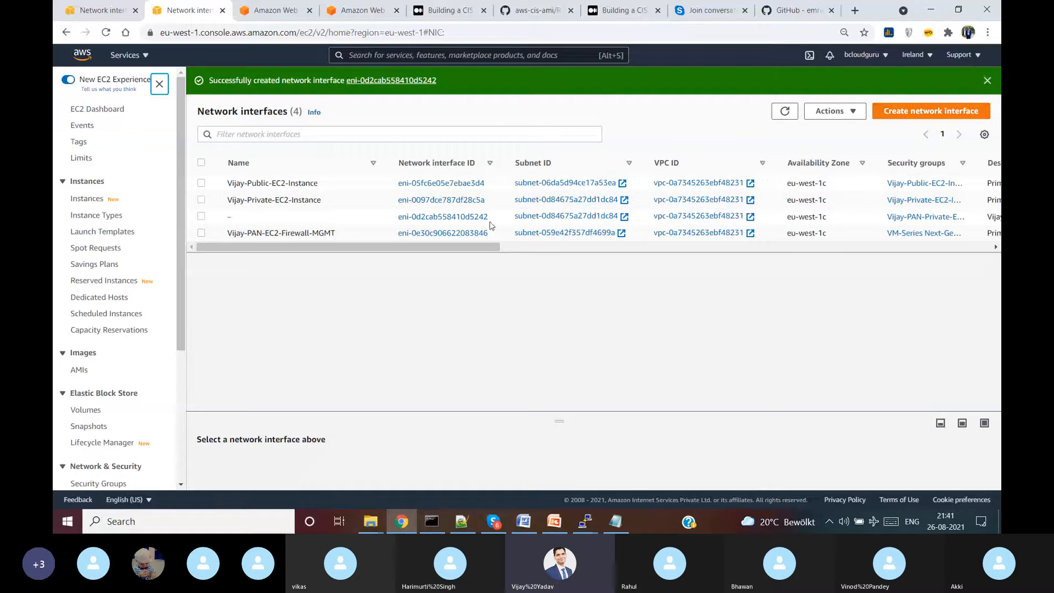
- Name the new network interface Vijay-PAN-Private-ENI
{"action": "left_click", "coordinate": [243, 217]}
{"action": "key", "text": "ctrl+v"}
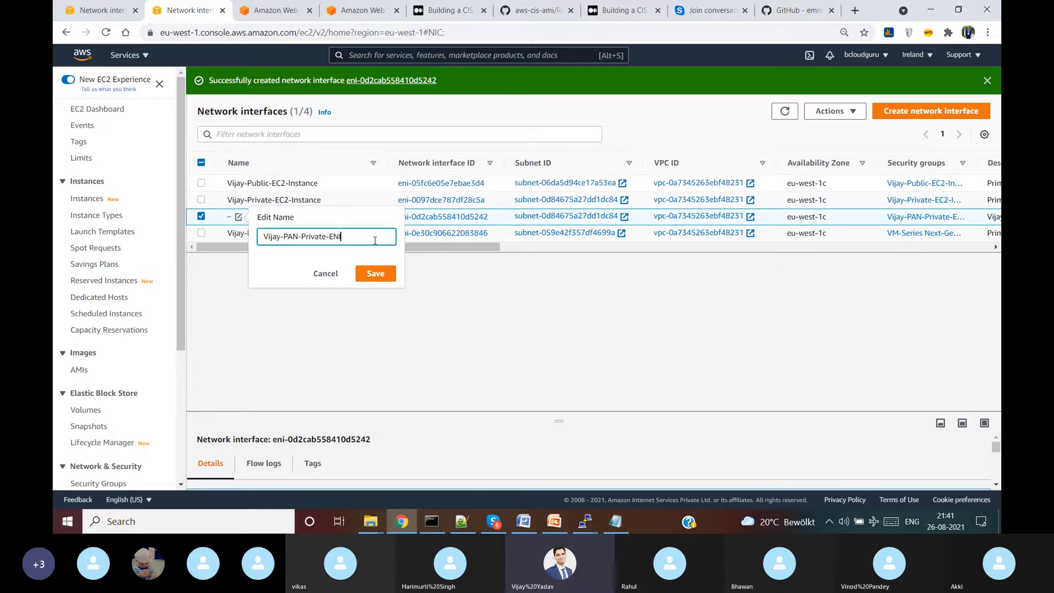
{"action": "left_click", "coordinate": [375, 274]}
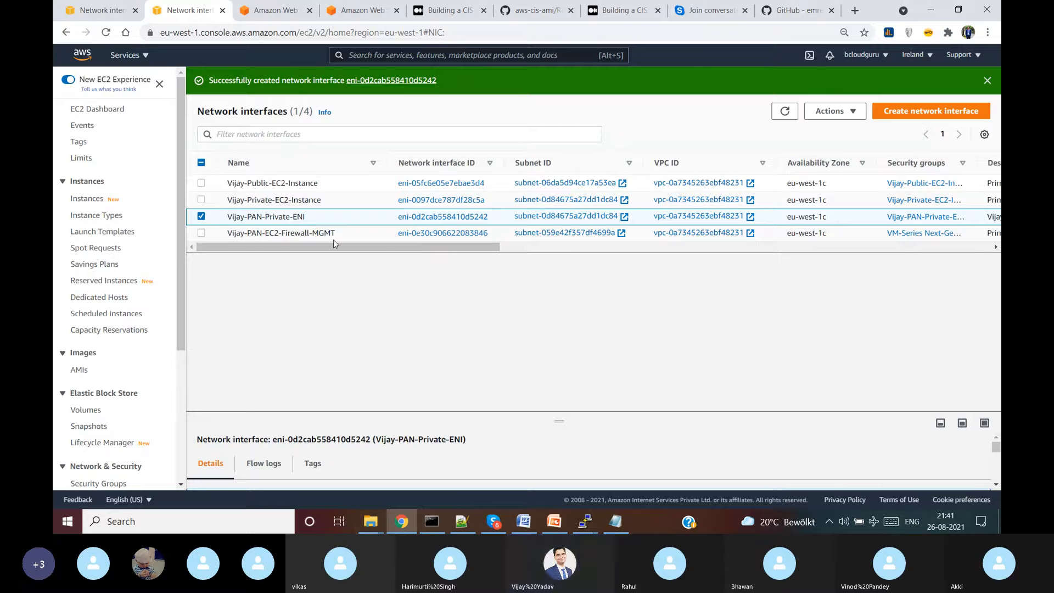
{"action": "left_click", "coordinate": [918, 111]}
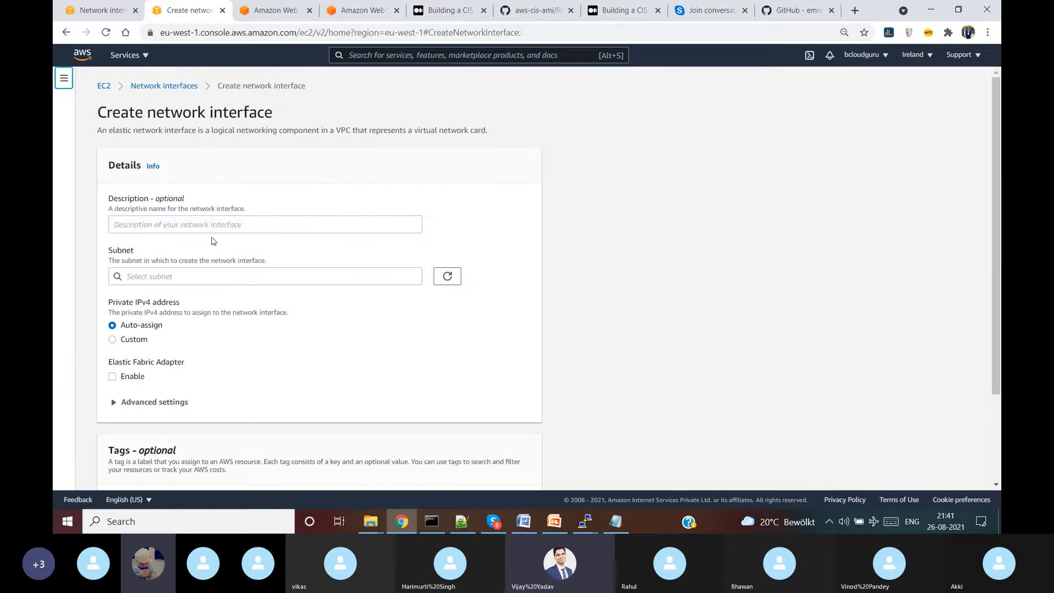
- Enter the PAN public ENI description by editing the pasted private ENI text
{"action": "left_click", "coordinate": [219, 224]}
{"action": "key", "text": "ctrl+v"}
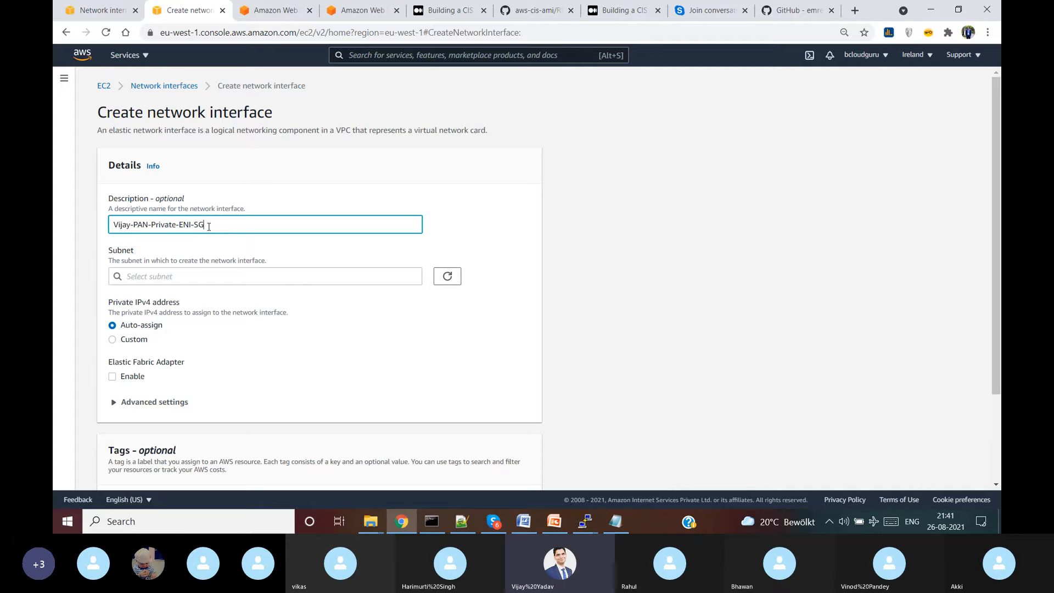
{"action": "key", "text": "BackSpace"}
{"action": "key", "text": "BackSpace"}
{"action": "key", "text": "Left"}
{"action": "key", "text": "Left"}
{"action": "key", "text": "Left"}
{"action": "key", "text": "Left"}
{"action": "key", "text": "Left"}
{"action": "key", "text": "BackSpace"}
{"action": "key", "text": "BackSpace"}
{"action": "key", "text": "BackSpace"}
{"action": "key", "text": "BackSpace"}
{"action": "key", "text": "BackSpace"}
{"action": "key", "text": "BackSpace"}
{"action": "type", "text": "ublic"}
{"action": "left_click_drag", "start_coordinate": [214, 229], "coordinate": [56, 230]}
{"action": "key", "text": "ctrl+c"}
- Place the interface in the public subnet with Vijay-PAN-Public-ENI-SG and create it
{"action": "left_click", "coordinate": [225, 277]}
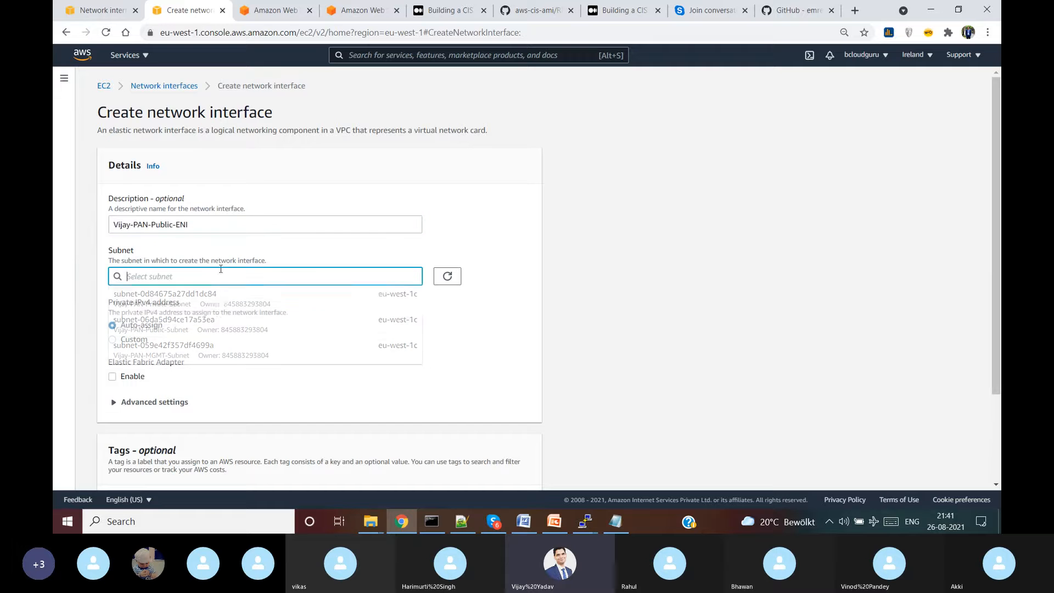
{"action": "left_click", "coordinate": [197, 324]}
{"action": "scroll", "coordinate": [242, 341], "scroll_direction": "down", "scroll_amount": 5}
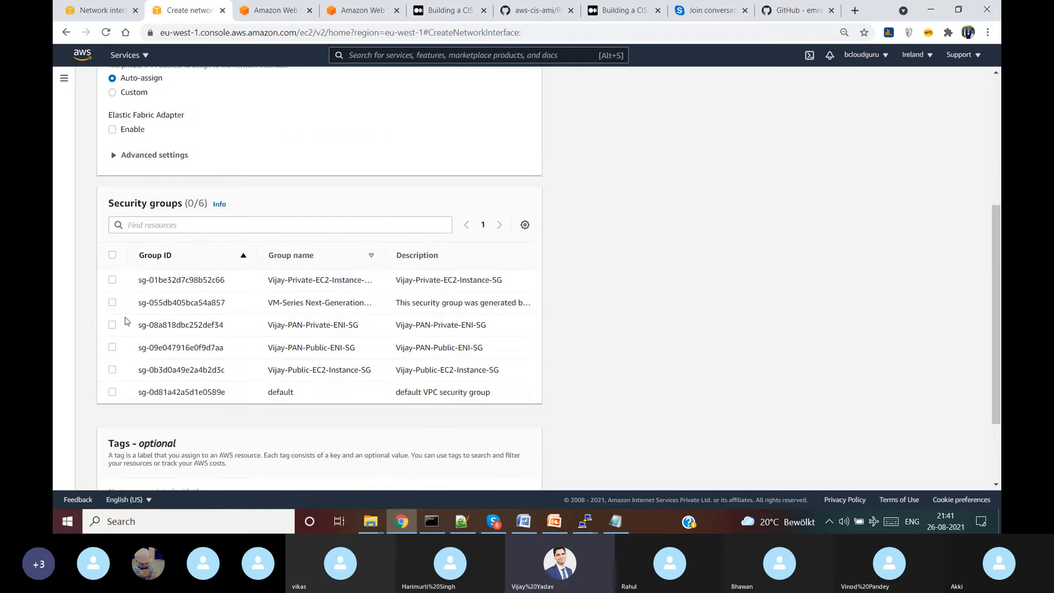
{"action": "left_click", "coordinate": [113, 347]}
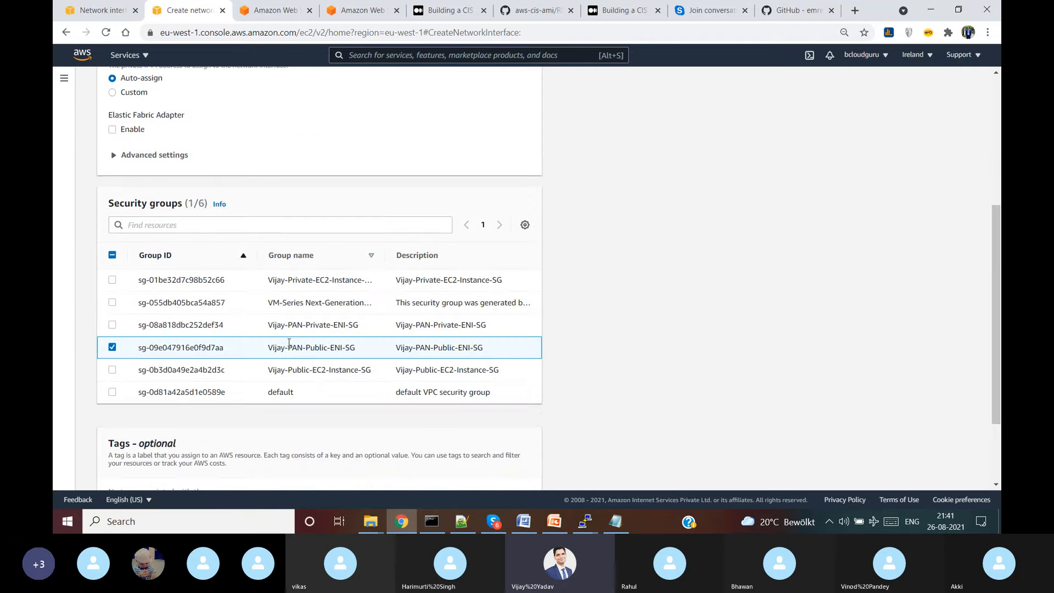
{"action": "scroll", "coordinate": [337, 343], "scroll_direction": "down", "scroll_amount": 3}
{"action": "left_click", "coordinate": [461, 471]}
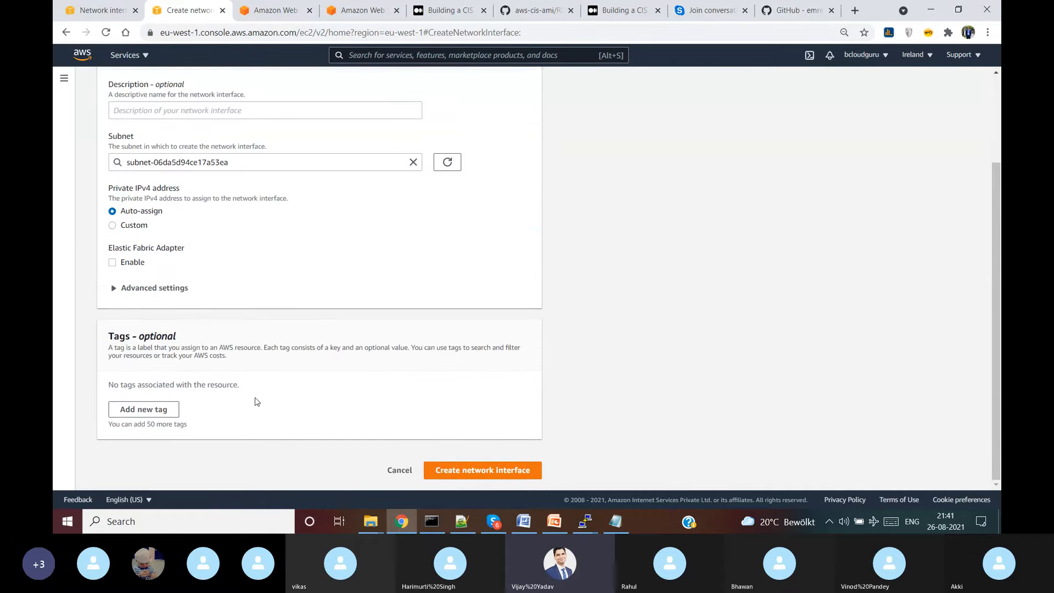
{"action": "scroll", "coordinate": [350, 327], "scroll_direction": "up", "scroll_amount": 2}
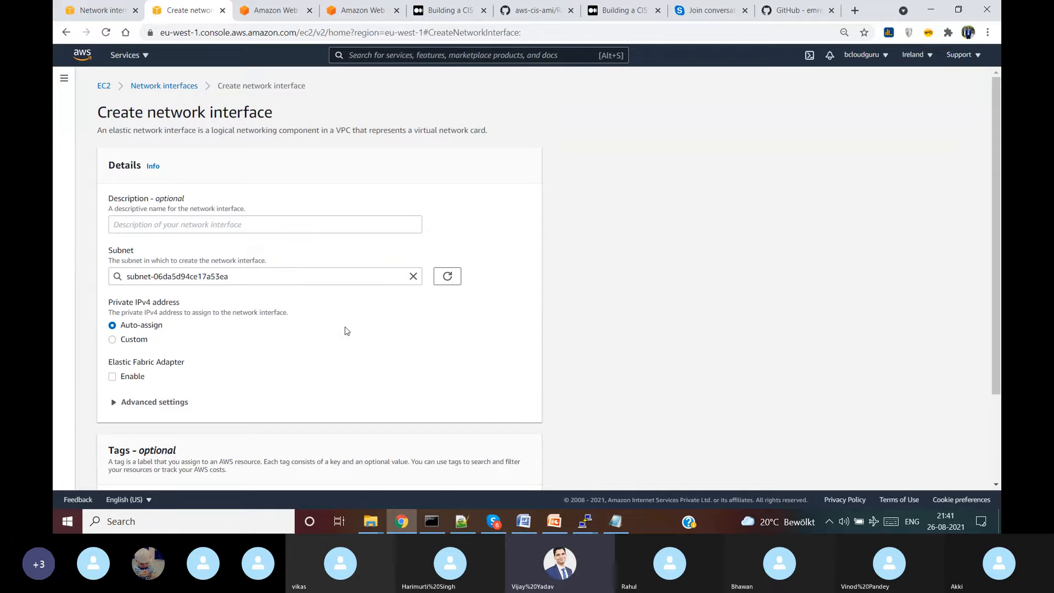
{"action": "left_click", "coordinate": [181, 87]}
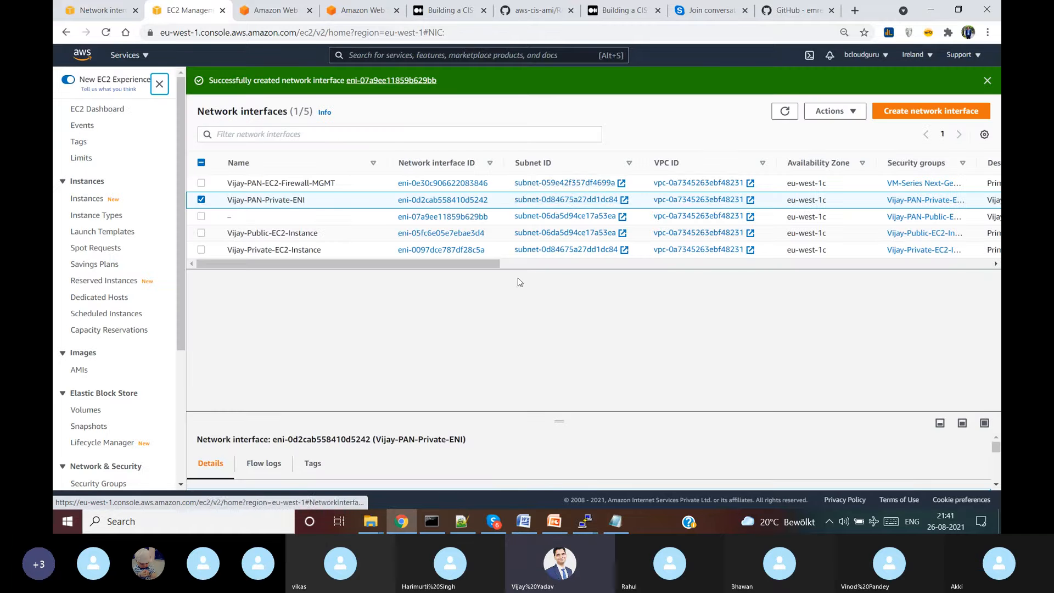
- Name the unnamed interface at private IP 10.0.1.184 with the PAN public ENI name
{"action": "left_click_drag", "start_coordinate": [467, 265], "coordinate": [228, 227]}
{"action": "left_click", "coordinate": [239, 217]}
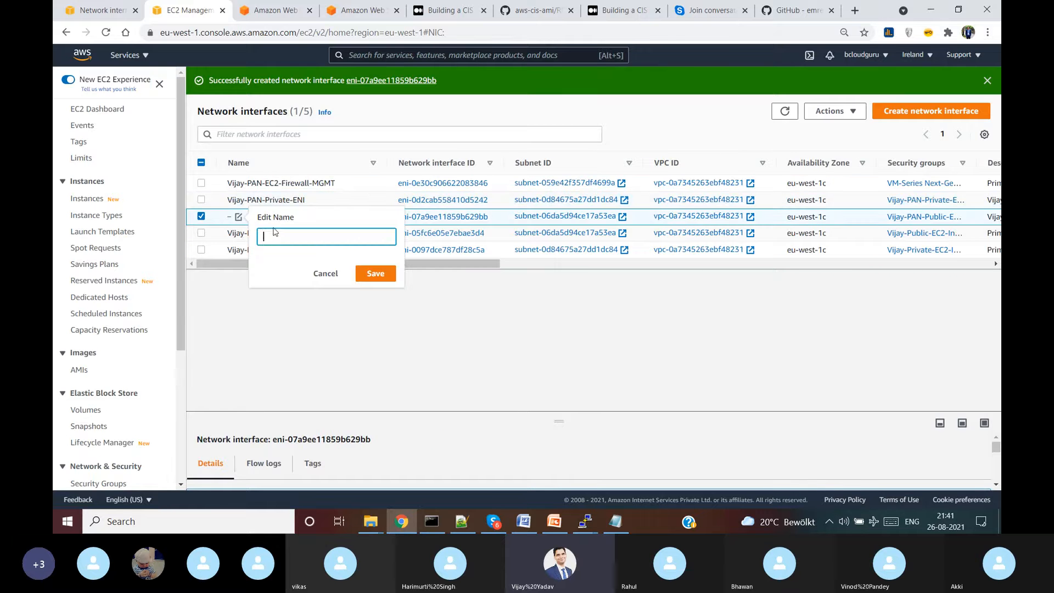
{"action": "key", "text": "ctrl+v"}
{"action": "left_click", "coordinate": [387, 275]}
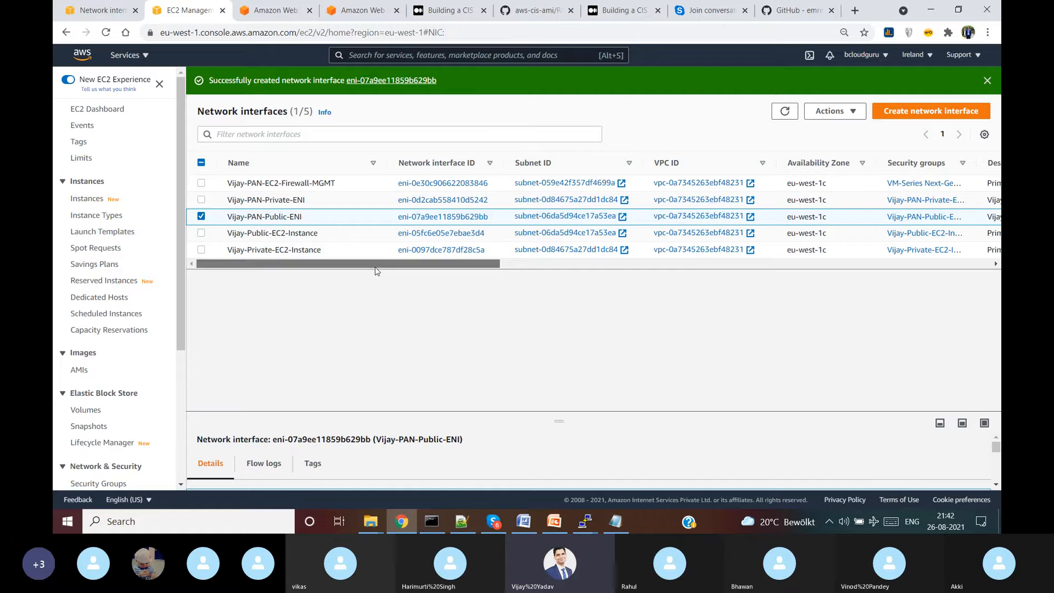
{"action": "left_click_drag", "start_coordinate": [377, 266], "coordinate": [565, 286]}
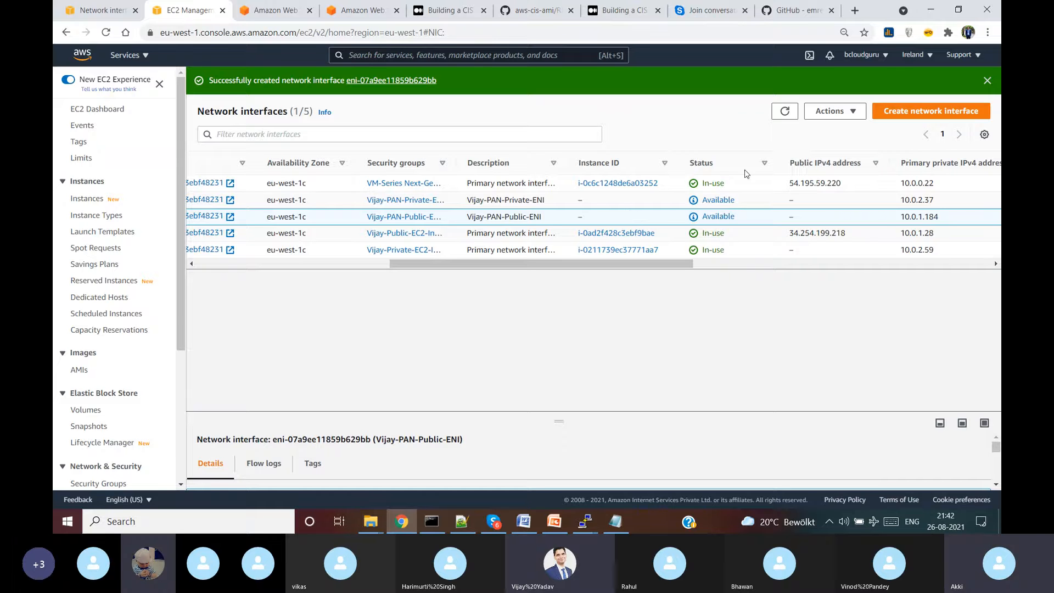
- Attach the PAN public ENI to firewall instance i-0c6c1248de6a03252, then select the private ENI
{"action": "left_click", "coordinate": [829, 111]}
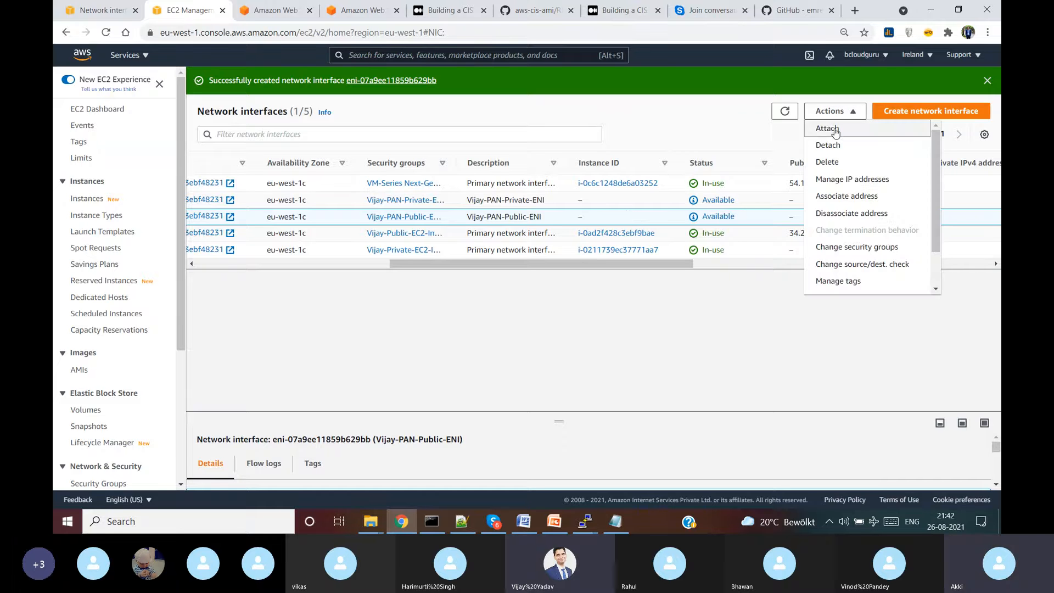
{"action": "left_click", "coordinate": [828, 129]}
{"action": "left_click", "coordinate": [532, 308]}
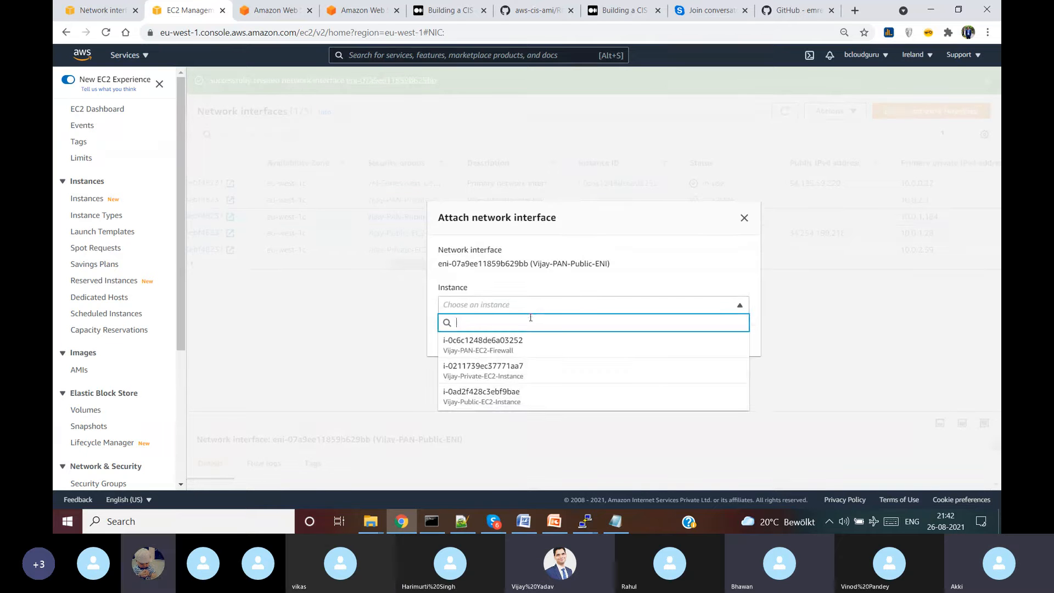
{"action": "left_click", "coordinate": [504, 349]}
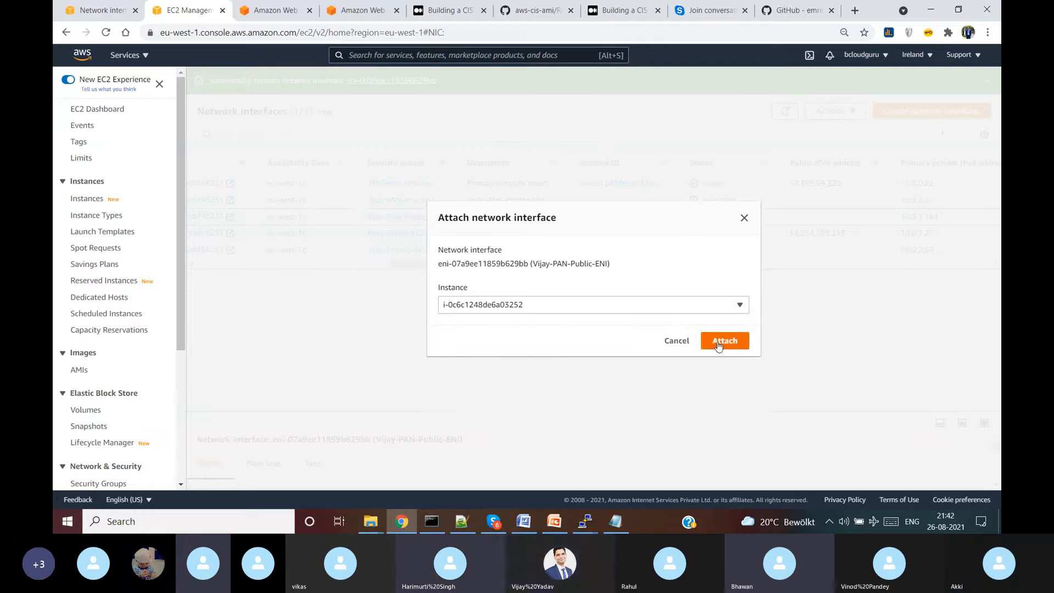
{"action": "left_click", "coordinate": [719, 343]}
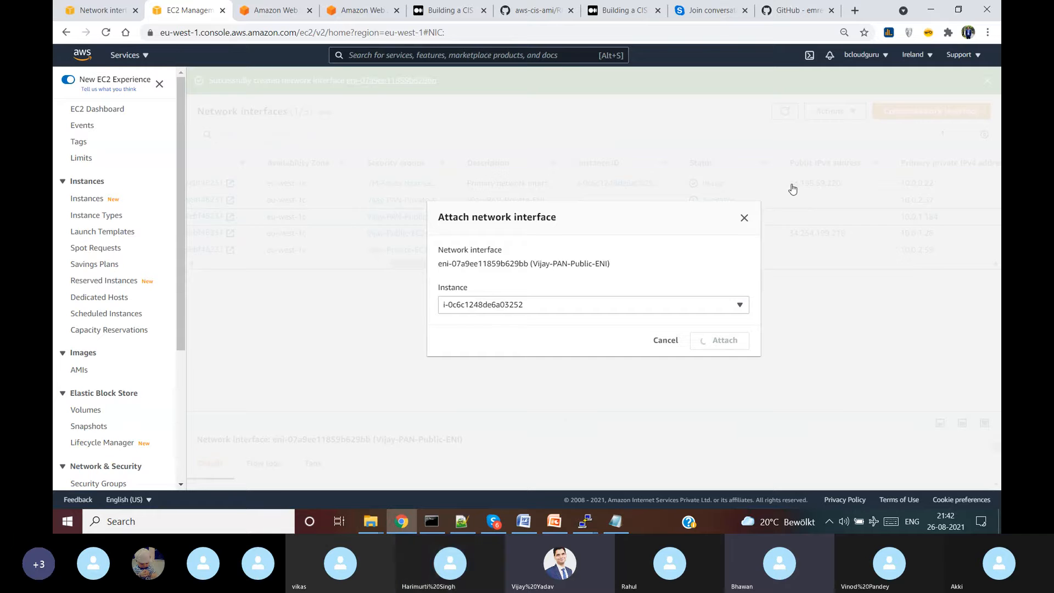
{"action": "left_click", "coordinate": [610, 233]}
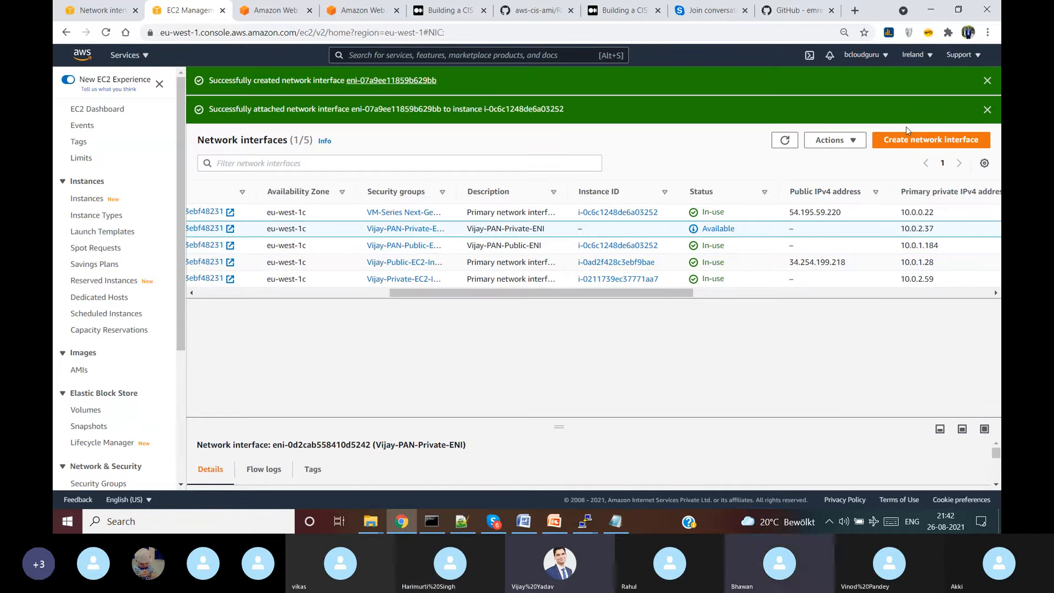
{"action": "left_click_drag", "start_coordinate": [660, 290], "coordinate": [702, 296]}
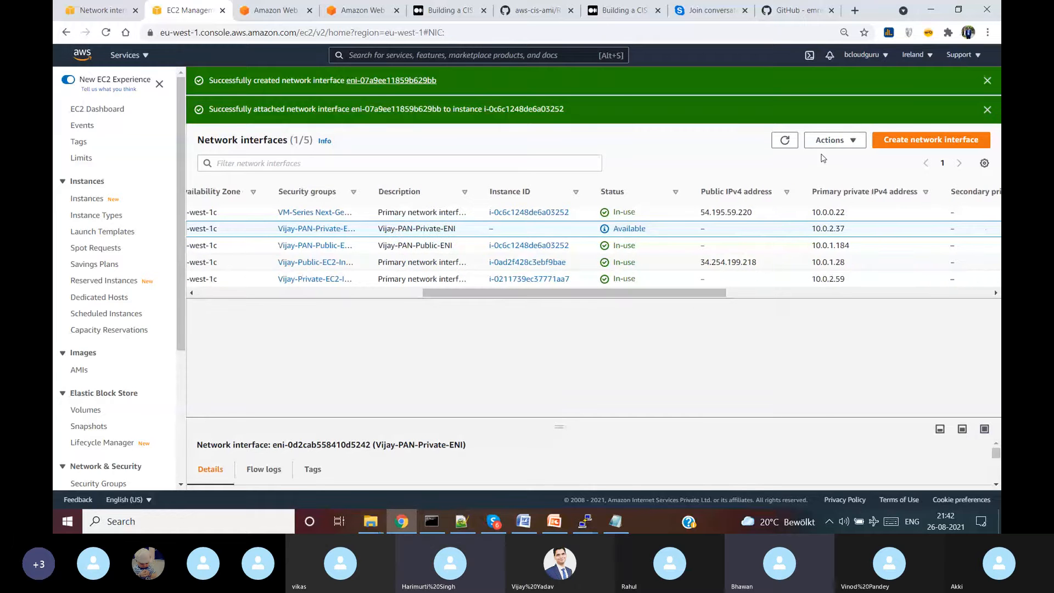
- Attach the PAN private ENI to firewall instance i-0c6c1248de6a03252 as well
{"action": "left_click", "coordinate": [835, 140]}
{"action": "left_click", "coordinate": [832, 164]}
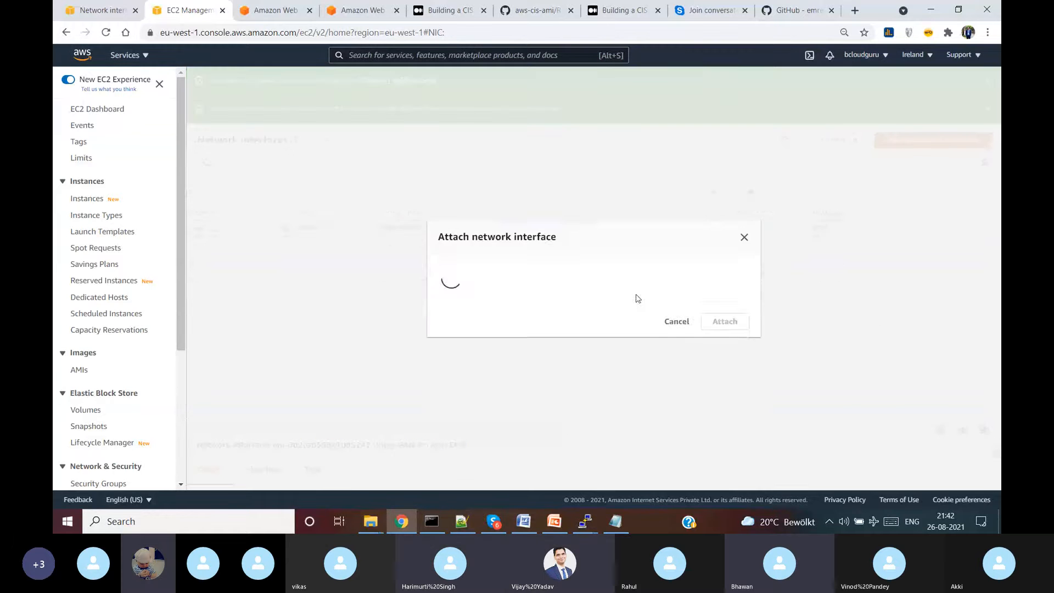
{"action": "left_click", "coordinate": [537, 304]}
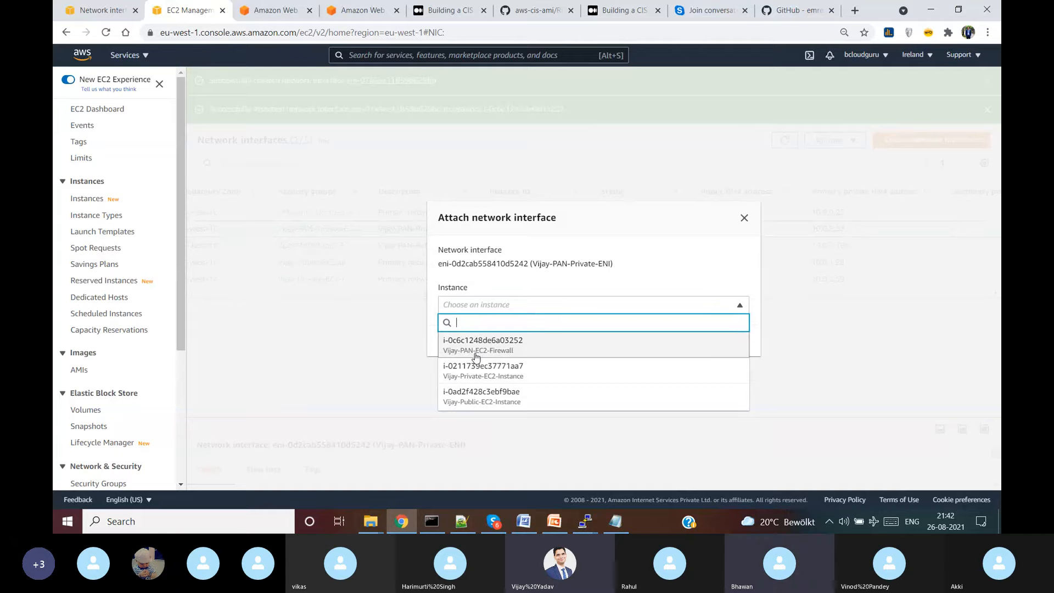
{"action": "left_click", "coordinate": [476, 354]}
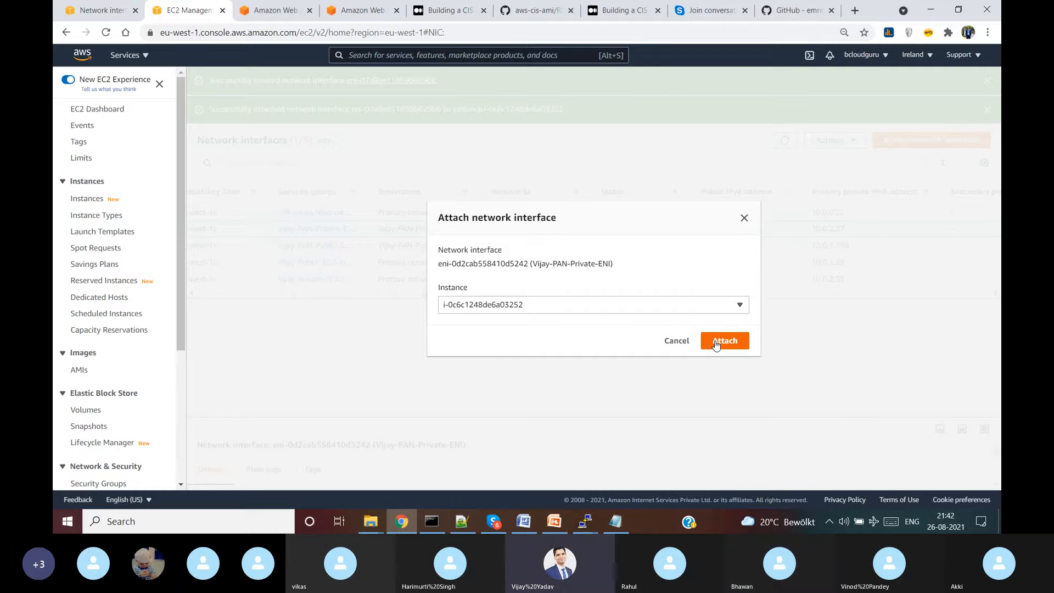
{"action": "left_click", "coordinate": [716, 342]}
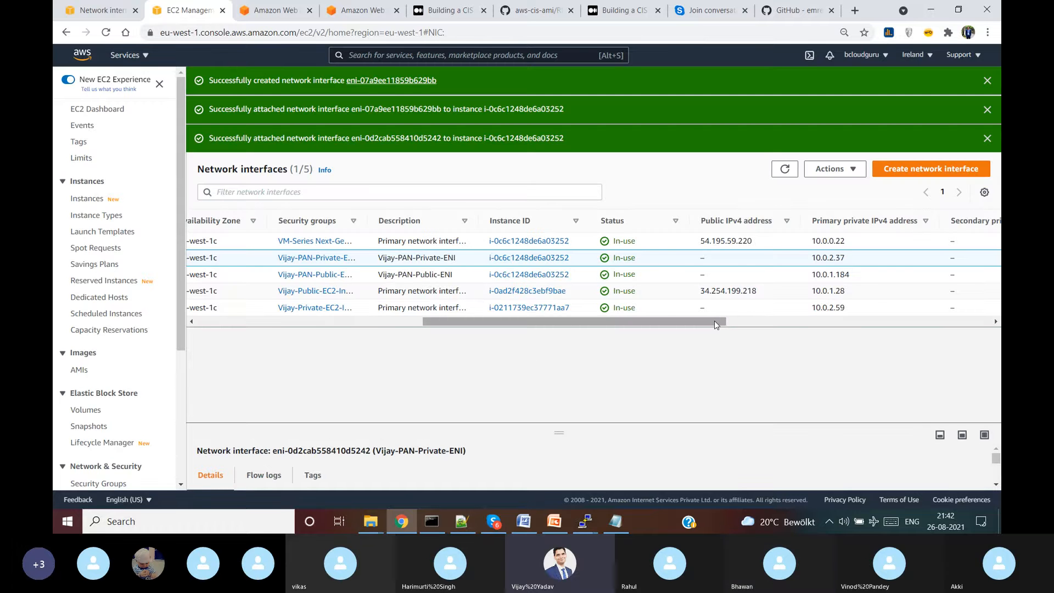
{"action": "left_click_drag", "start_coordinate": [714, 321], "coordinate": [415, 327]}
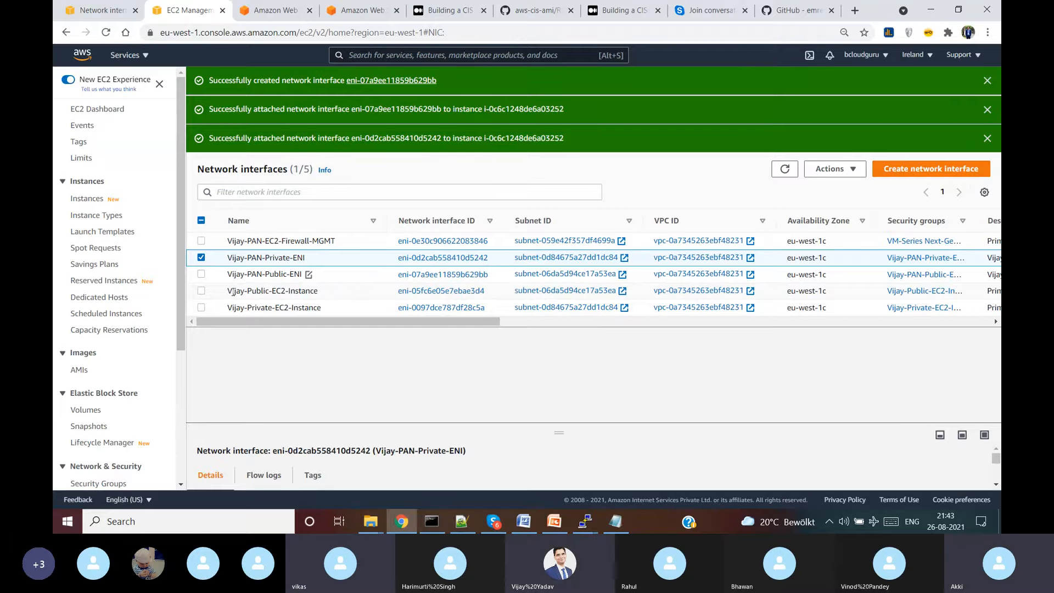
- Show slide 2 of the Palo Alto Firewall deck with the Vijay-PAN-VPC 10.0.0.0/16 diagram
{"action": "left_click", "coordinate": [555, 521]}
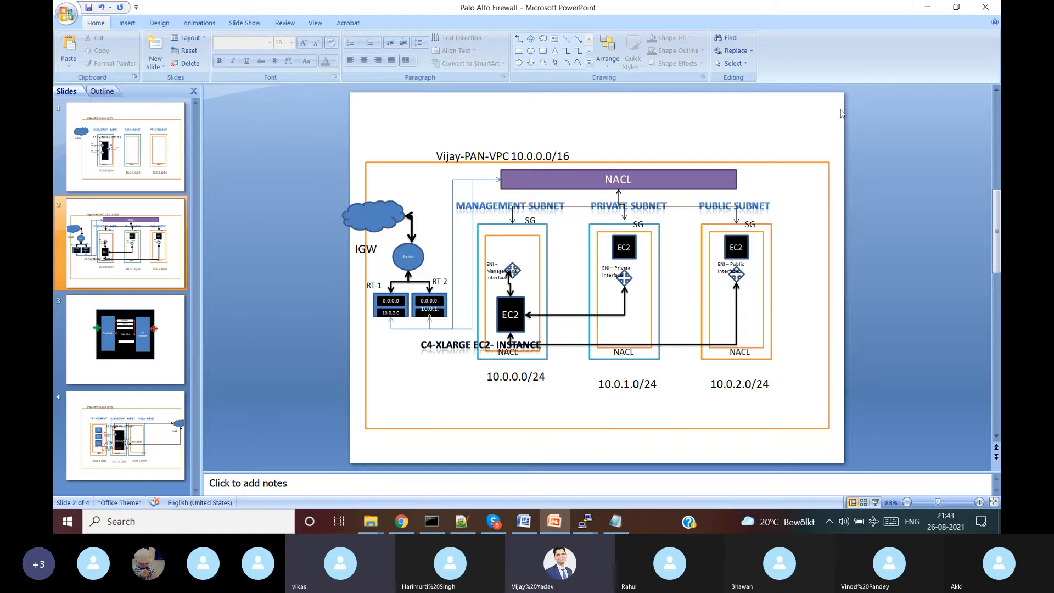
- Return to the console's Network interfaces list and dismiss the three success notifications
{"action": "left_click", "coordinate": [927, 7]}
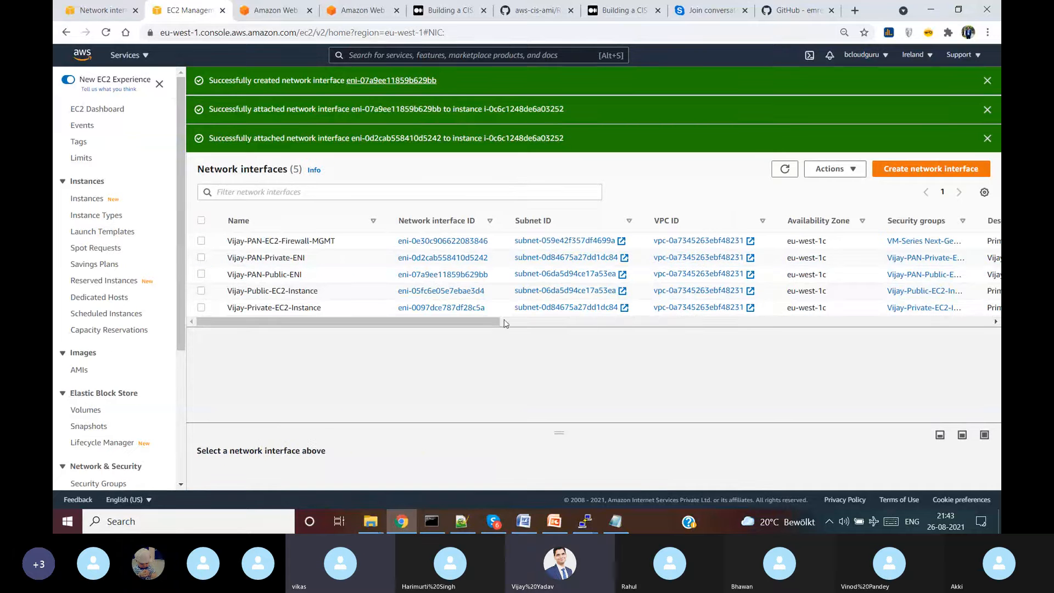
{"action": "left_click_drag", "start_coordinate": [495, 321], "coordinate": [341, 324]}
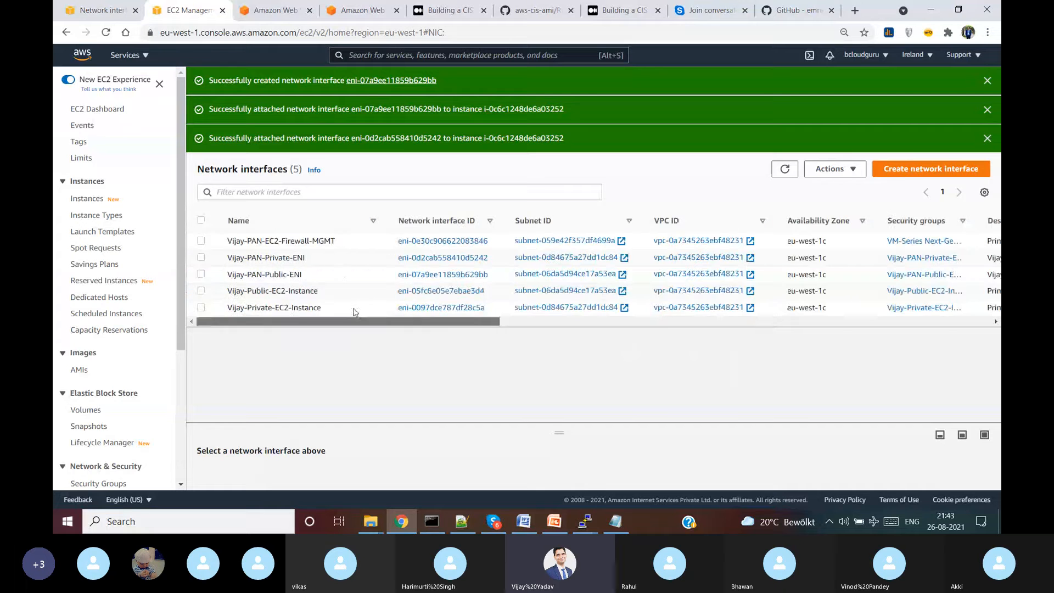
{"action": "left_click", "coordinate": [994, 81]}
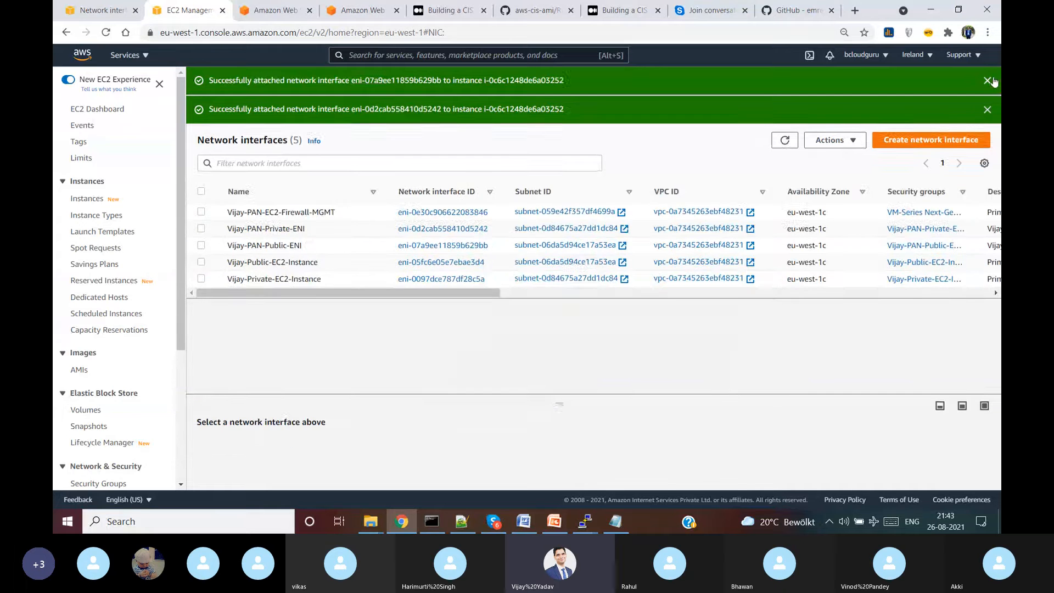
{"action": "left_click", "coordinate": [995, 81]}
{"action": "left_click", "coordinate": [994, 81]}
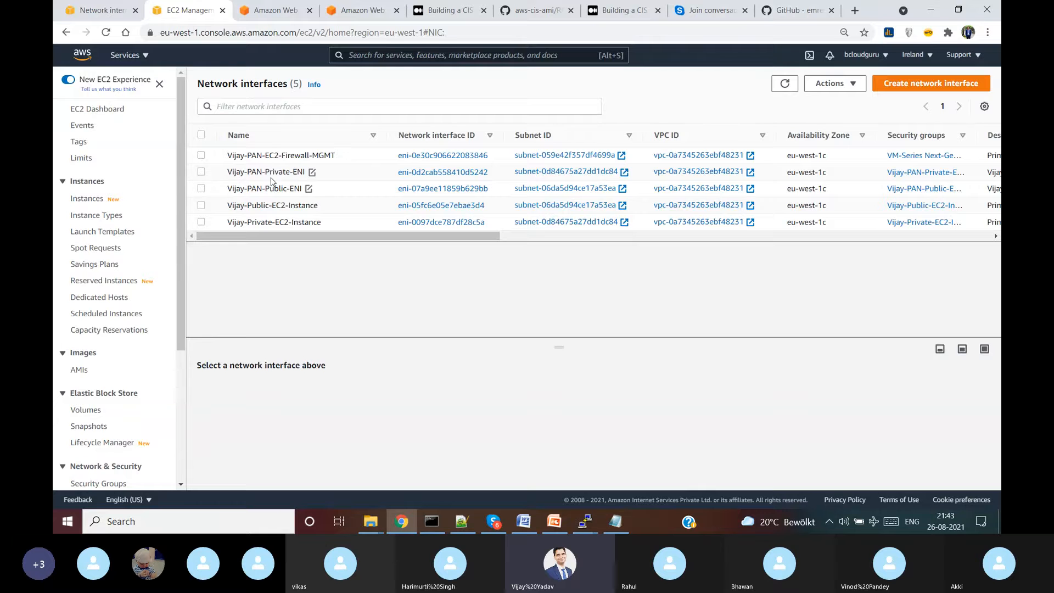
- Select the Firewall-MGMT interface and copy its public IPv4 address 54.195.59.220
{"action": "left_click", "coordinate": [330, 159]}
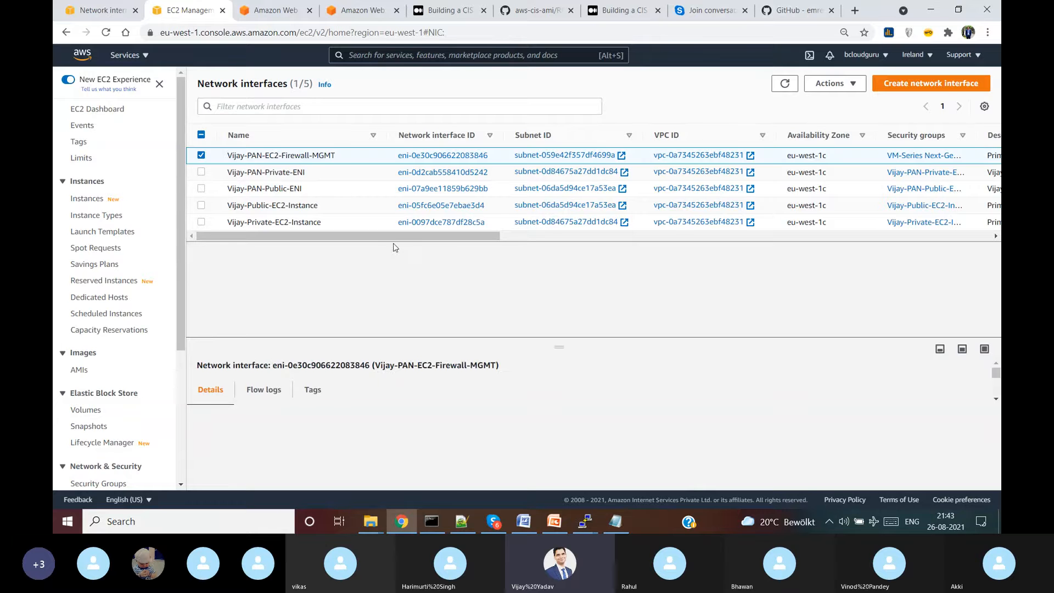
{"action": "left_click_drag", "start_coordinate": [396, 236], "coordinate": [684, 231]}
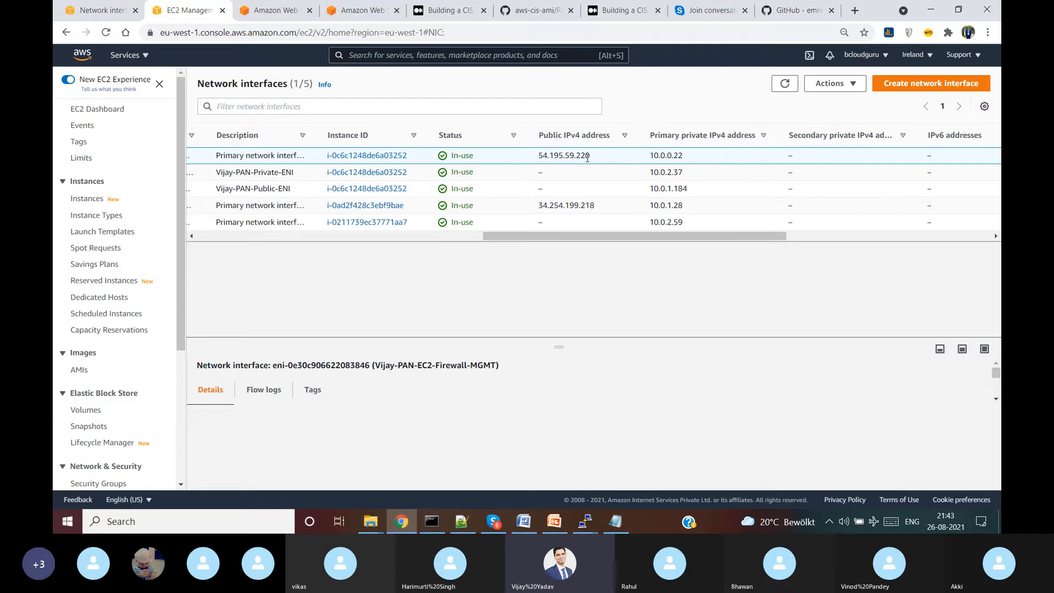
{"action": "left_click_drag", "start_coordinate": [593, 157], "coordinate": [547, 154]}
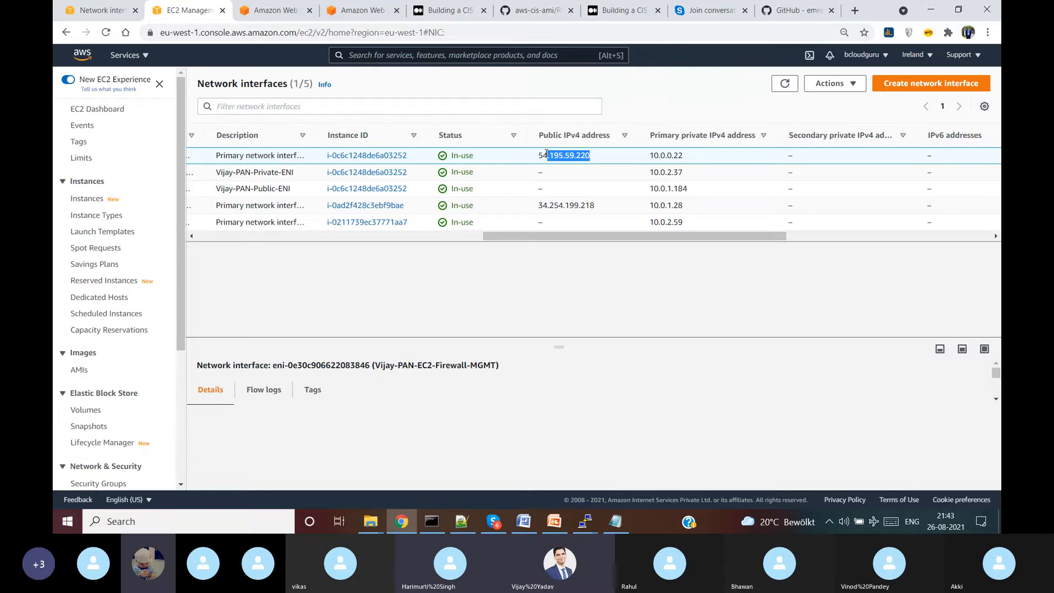
{"action": "left_click", "coordinate": [855, 11]}
{"action": "type", "text": "h"}
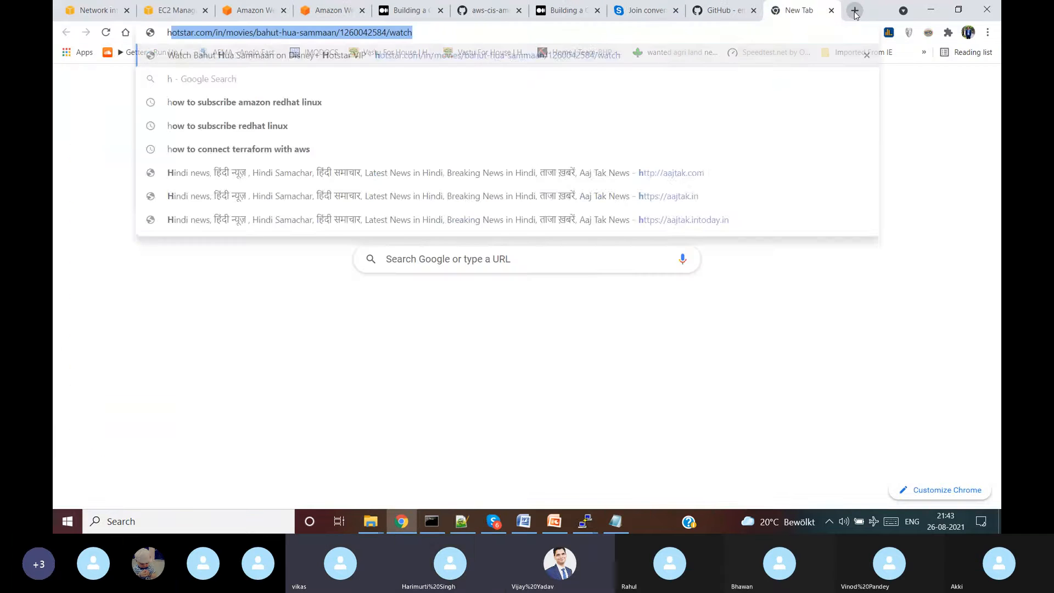
{"action": "type", "text": "ttps://"}
{"action": "type", "text": "54.195.59.220"}
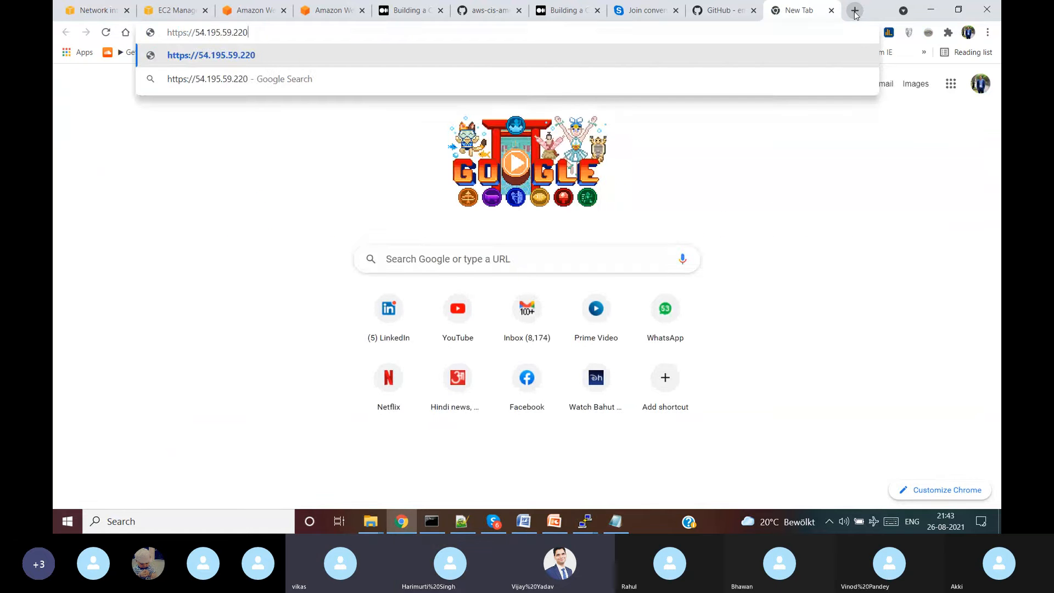
{"action": "key", "text": "Return"}
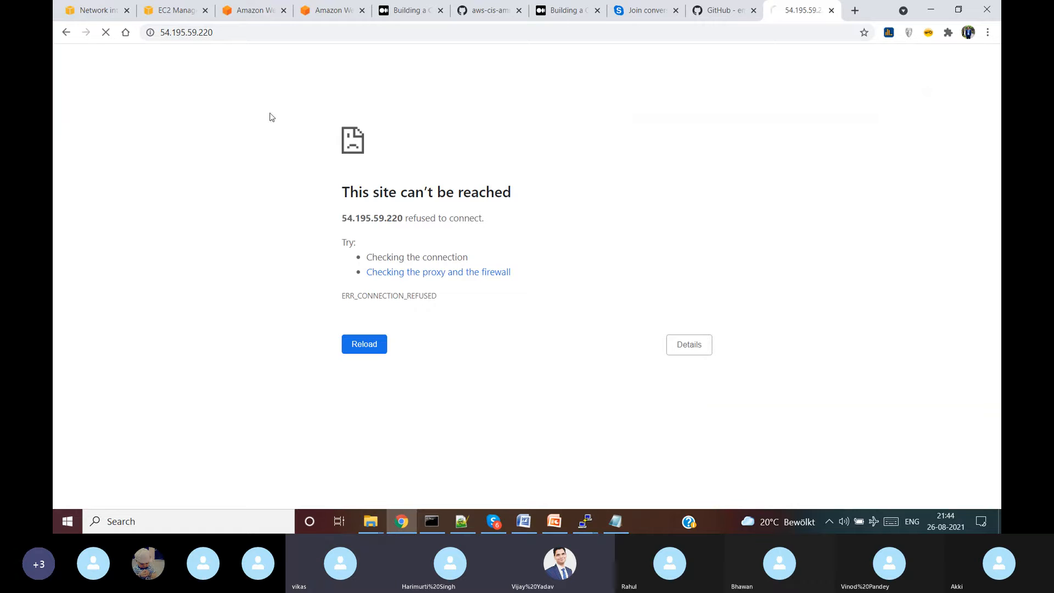
{"action": "left_click", "coordinate": [172, 38]}
{"action": "left_click", "coordinate": [241, 33]}
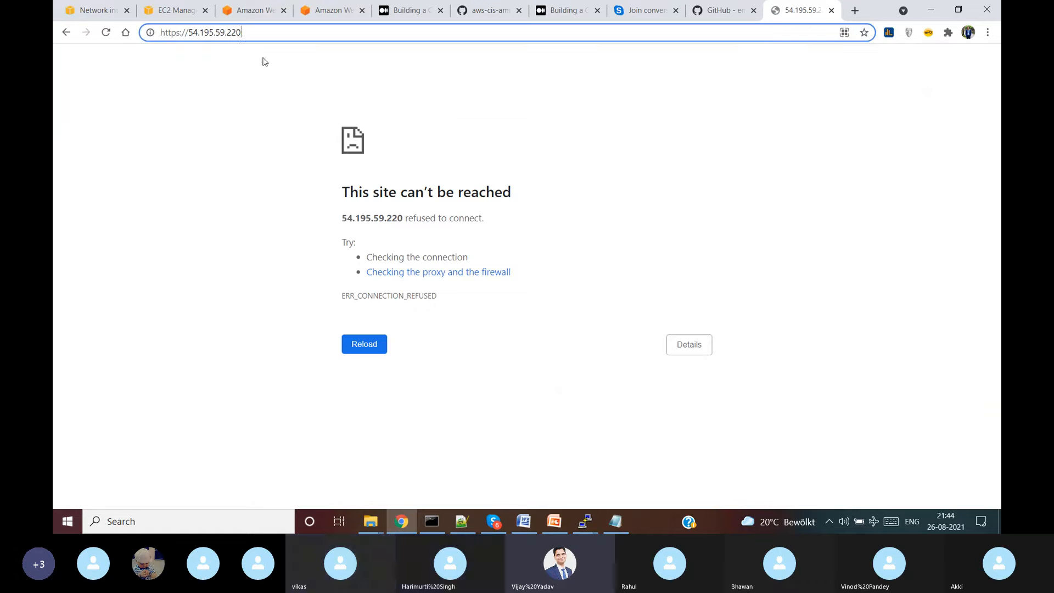
{"action": "key", "text": "Return"}
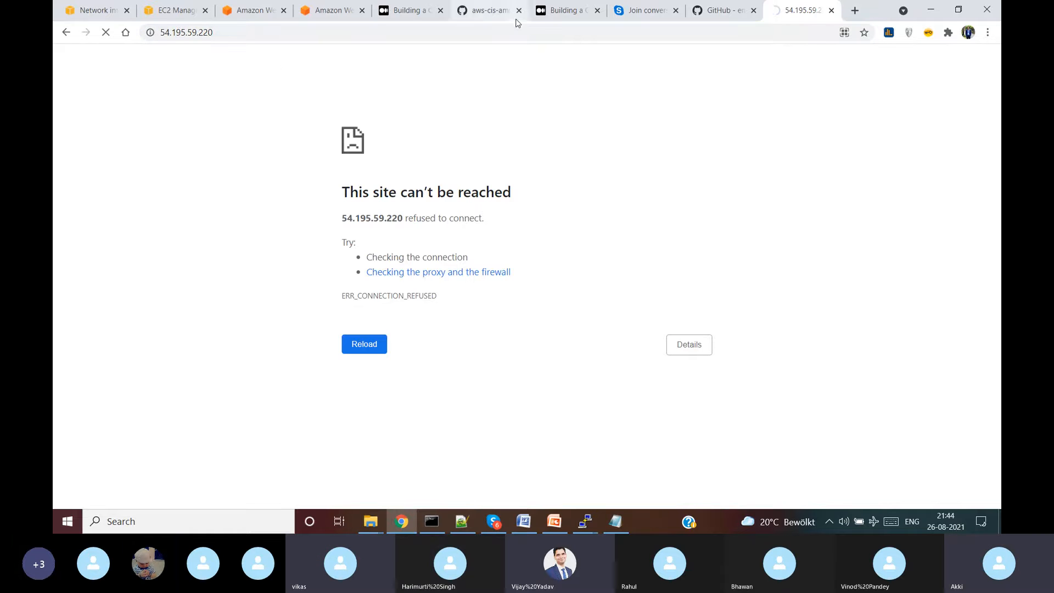
- Go back to the EC2 Network interfaces tab
{"action": "left_click", "coordinate": [719, 10]}
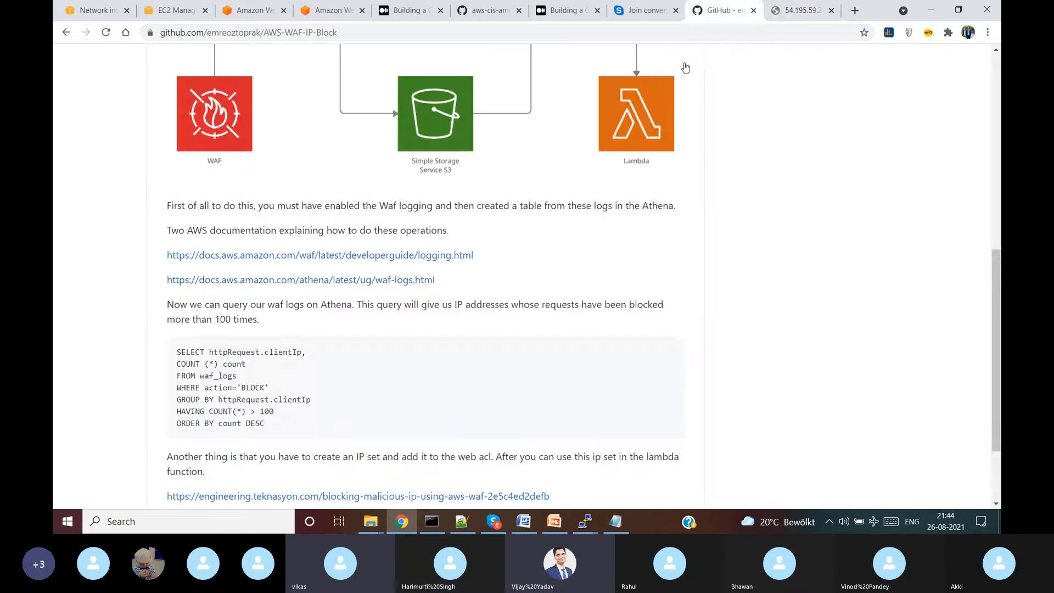
{"action": "left_click", "coordinate": [783, 15]}
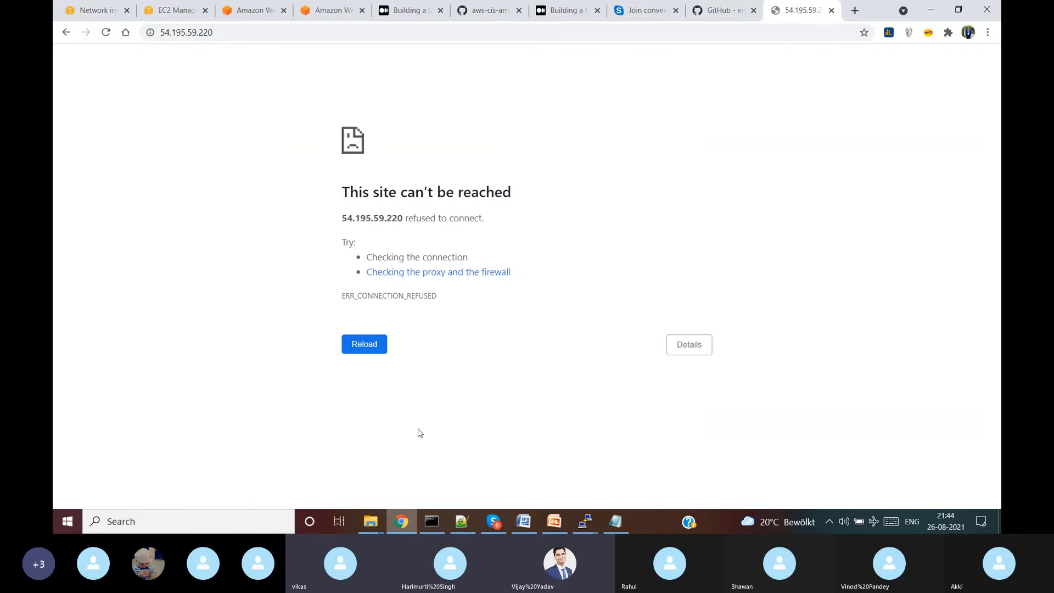
{"action": "left_click", "coordinate": [330, 10]}
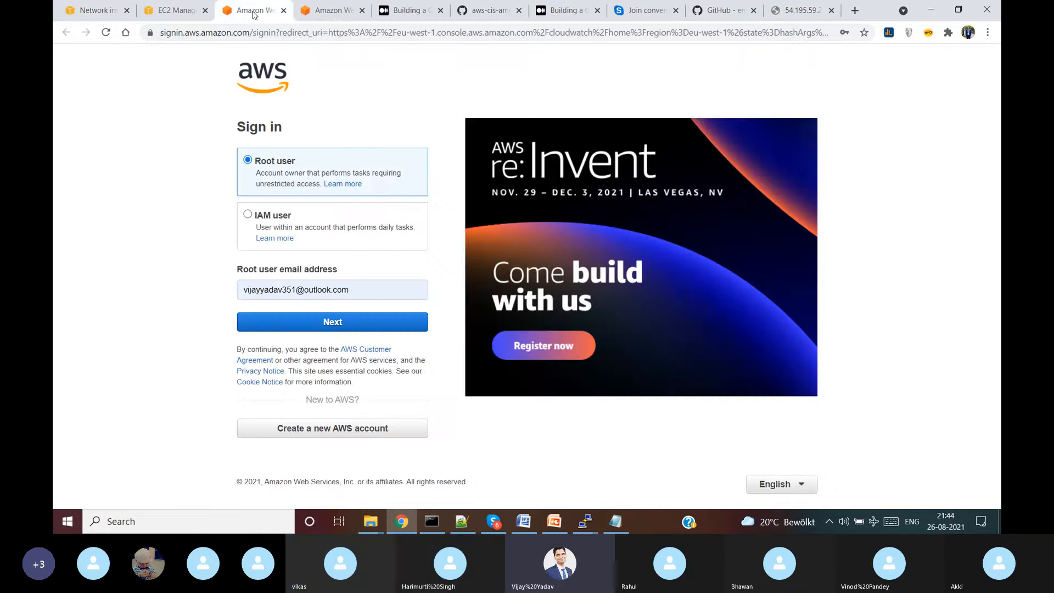
{"action": "left_click", "coordinate": [174, 8]}
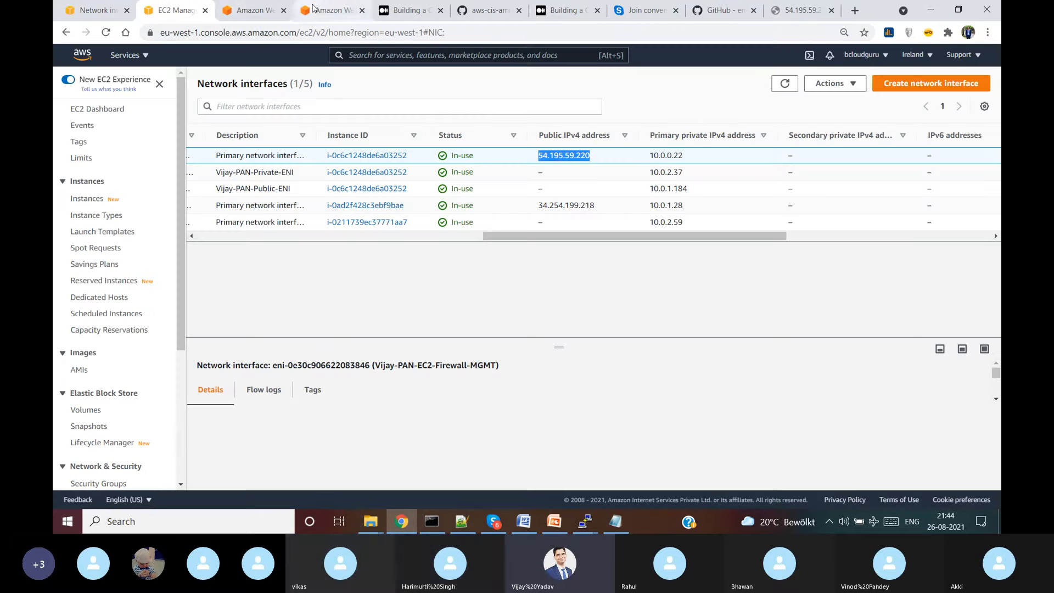
- Close the seven unneeded sign-in, article, GitHub and meeting tabs
{"action": "left_click", "coordinate": [284, 11]}
{"action": "left_click", "coordinate": [284, 10]}
{"action": "left_click", "coordinate": [284, 10]}
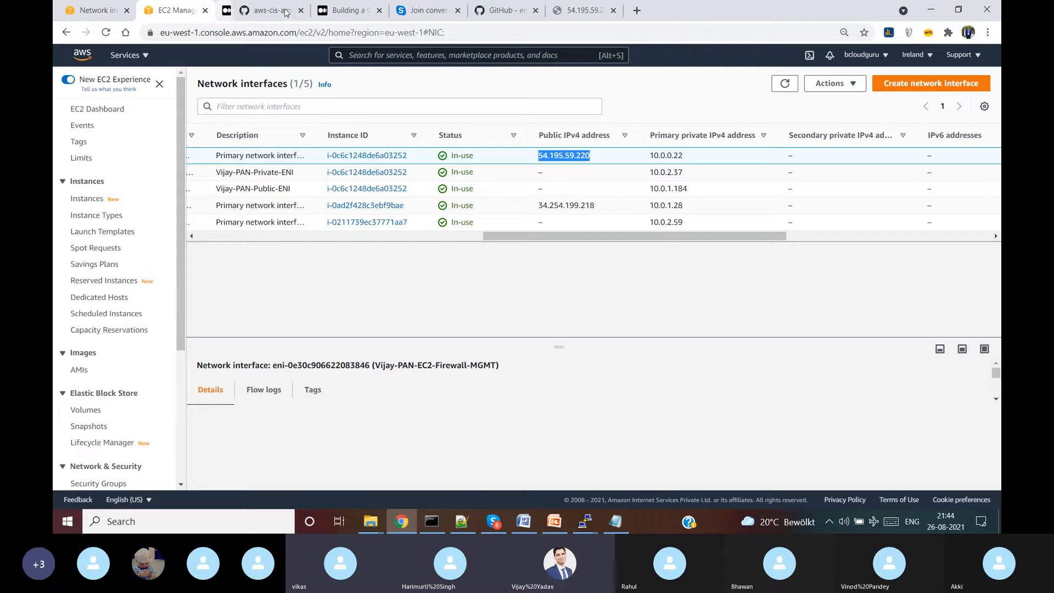
{"action": "left_click", "coordinate": [284, 10]}
{"action": "left_click", "coordinate": [284, 11]}
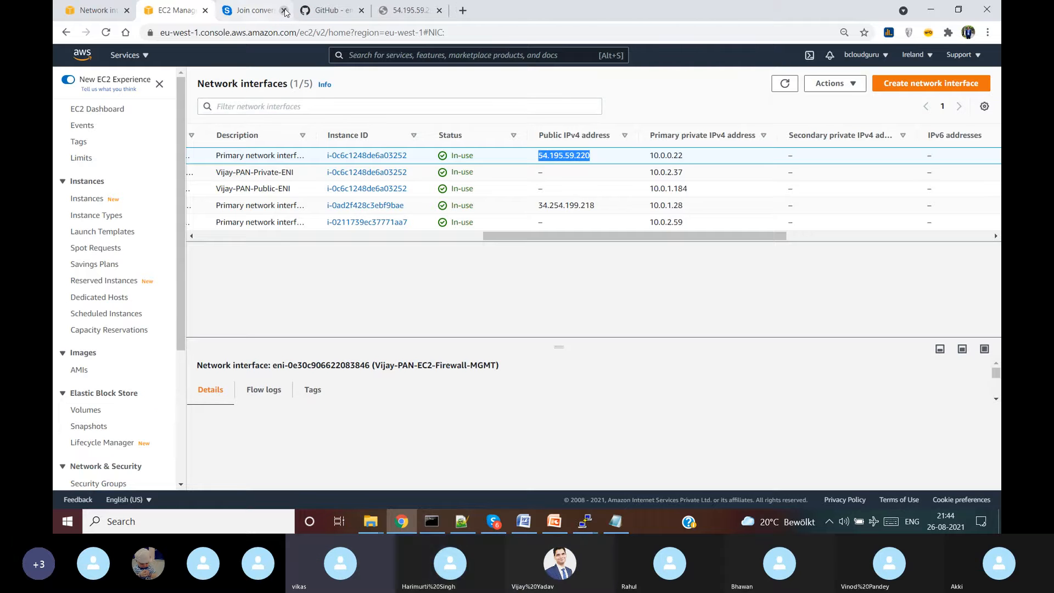
{"action": "left_click", "coordinate": [283, 10]}
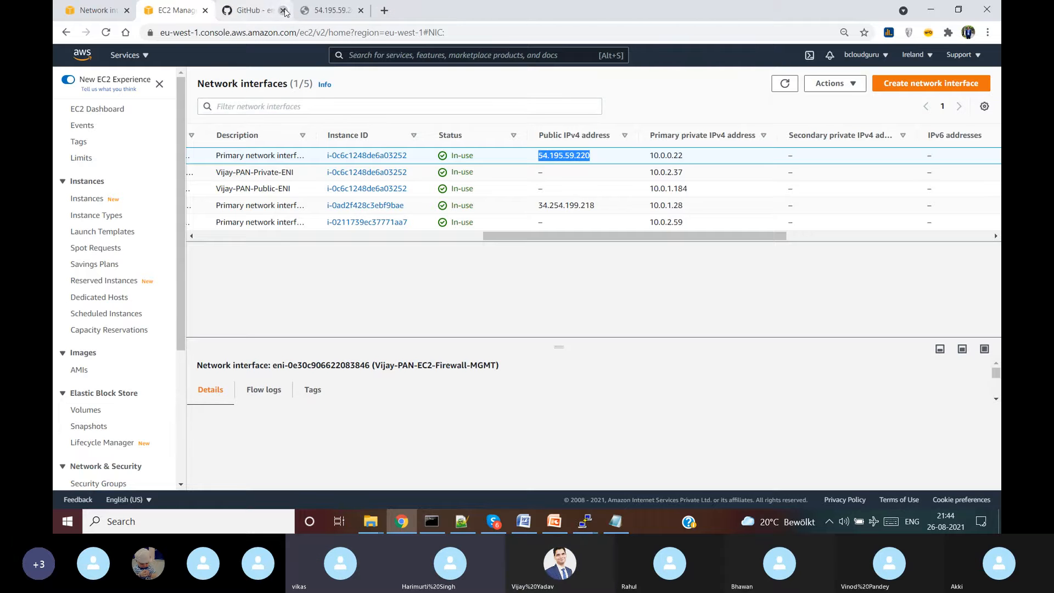
{"action": "left_click", "coordinate": [284, 11]}
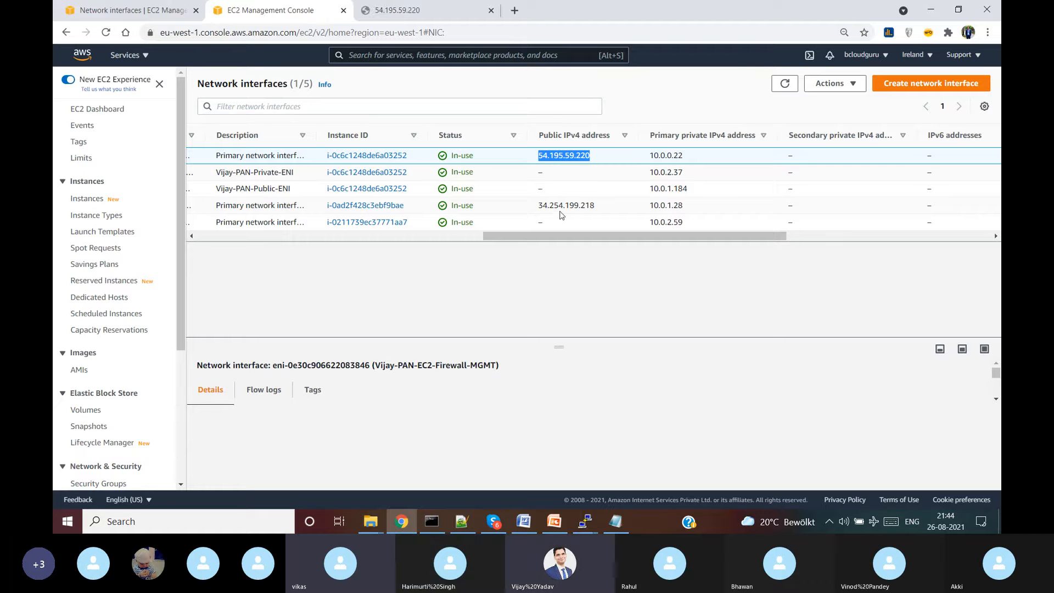
- Select the PAN-Public-ENI row and duplicate the EC2 console tab
{"action": "left_click_drag", "start_coordinate": [583, 234], "coordinate": [226, 240]}
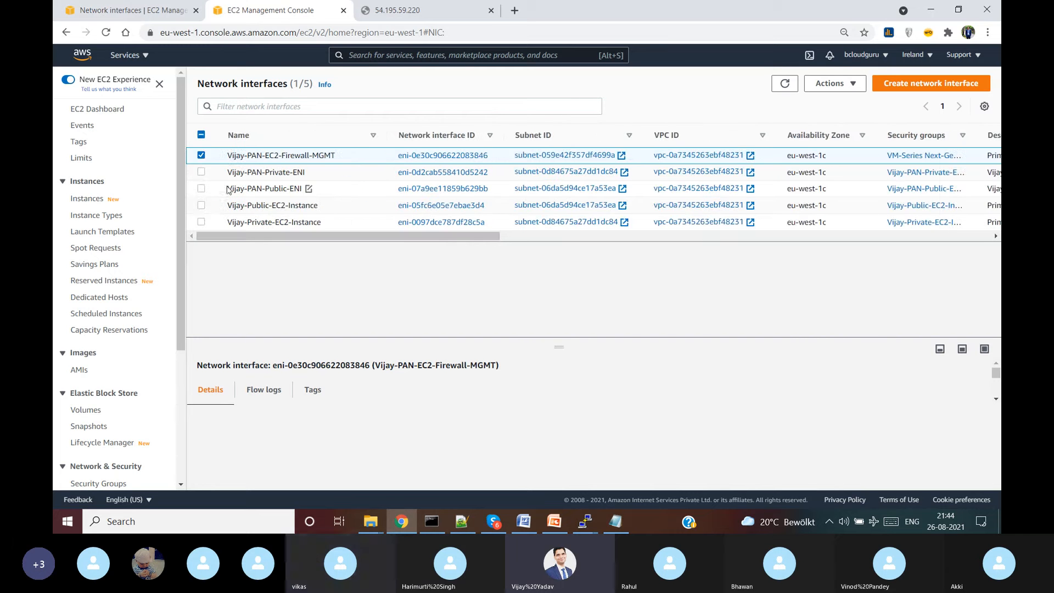
{"action": "left_click_drag", "start_coordinate": [227, 188], "coordinate": [308, 188]}
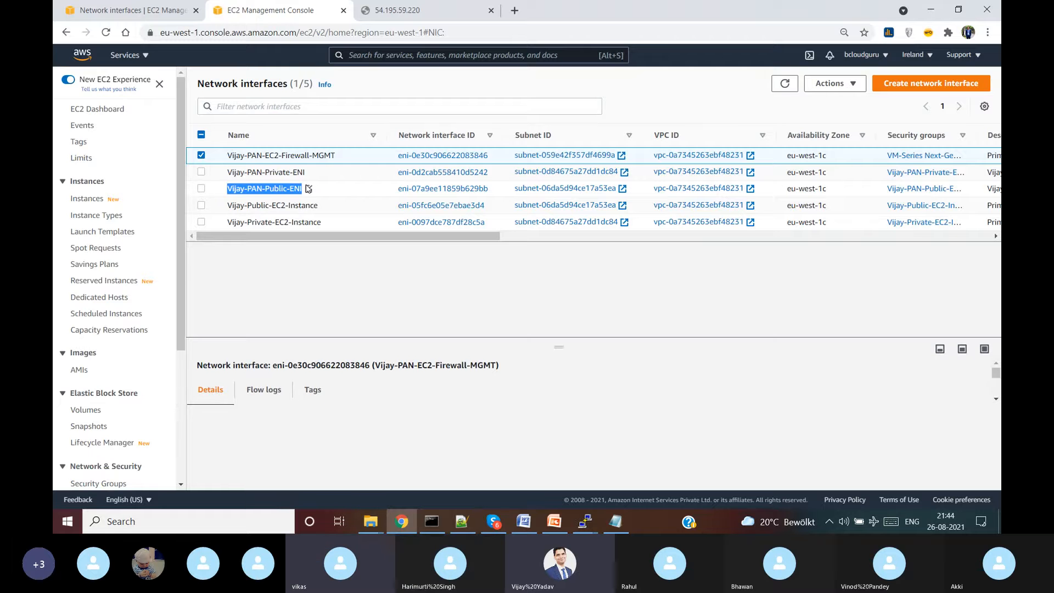
{"action": "left_click", "coordinate": [312, 190]}
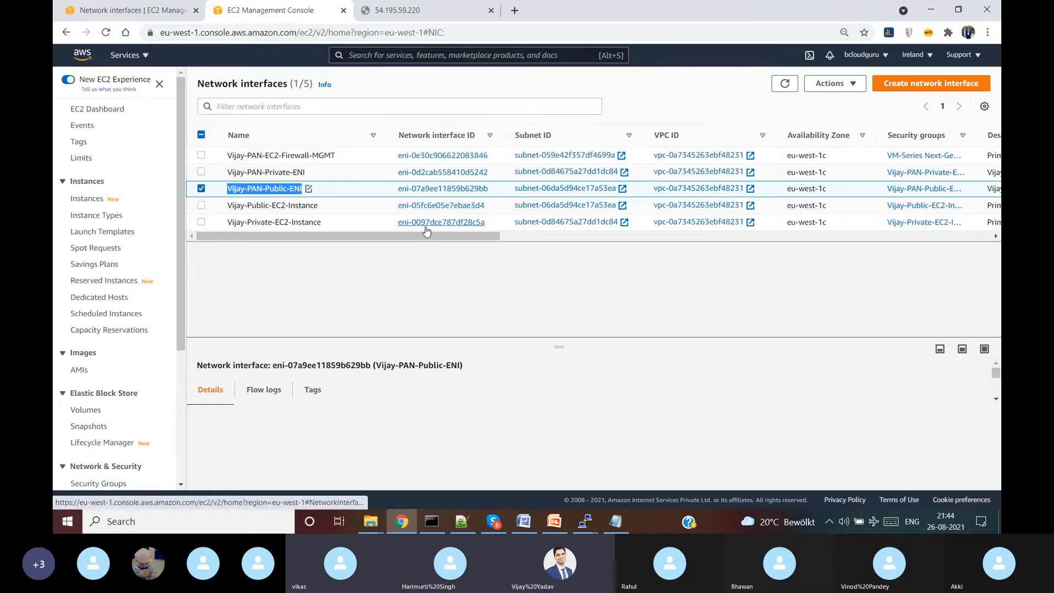
{"action": "left_click_drag", "start_coordinate": [374, 236], "coordinate": [587, 242]}
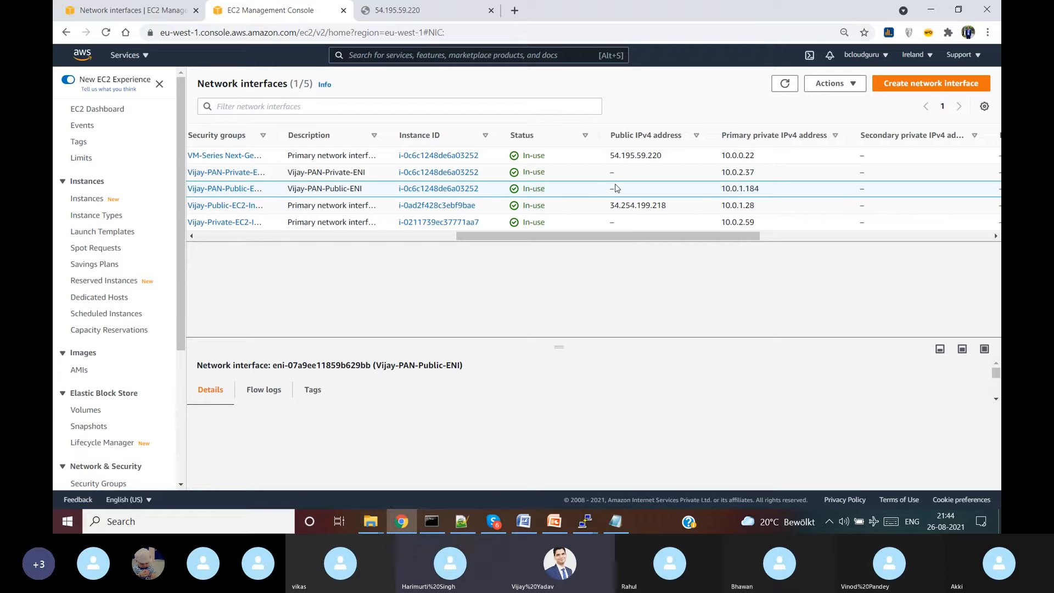
{"action": "right_click", "coordinate": [302, 21]}
{"action": "left_click", "coordinate": [324, 100]}
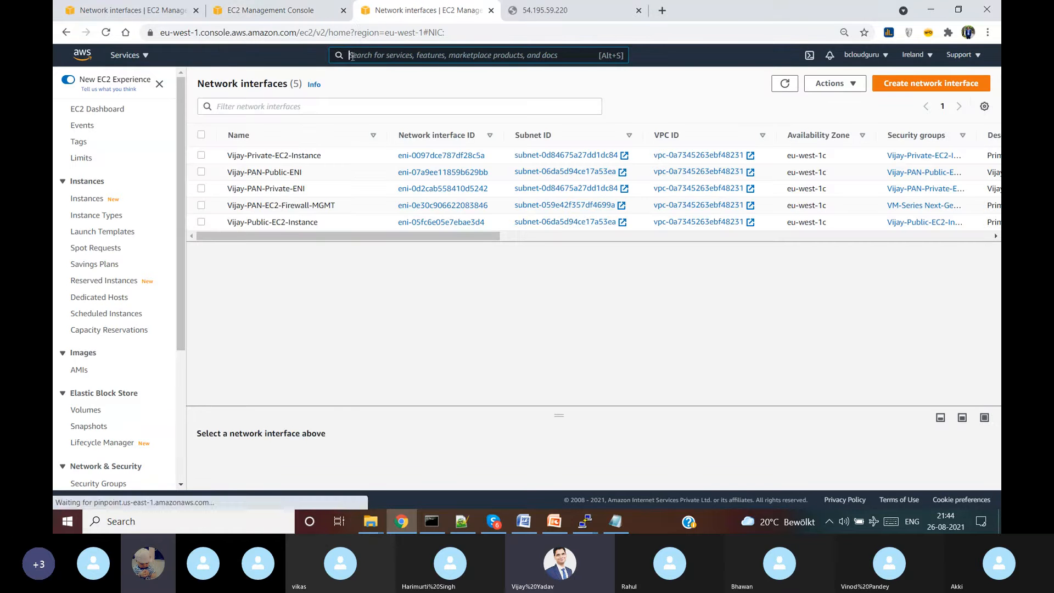
- Allocate Elastic IP 54.77.33.157 from Amazon's IPv4 pool on the VPC Elastic IPs page
{"action": "type", "text": "vpc"}
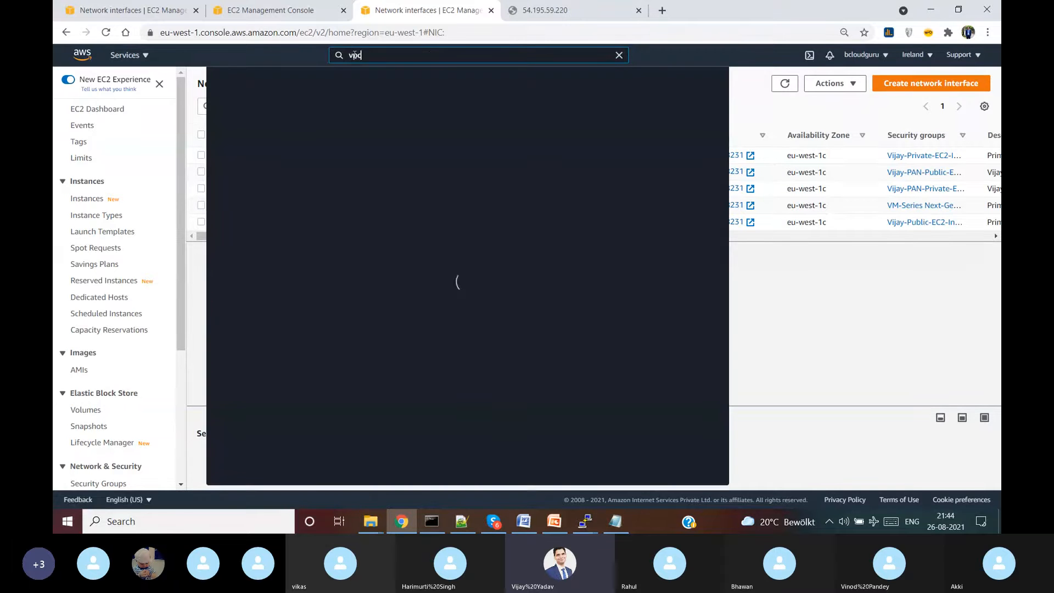
{"action": "left_click", "coordinate": [387, 141]}
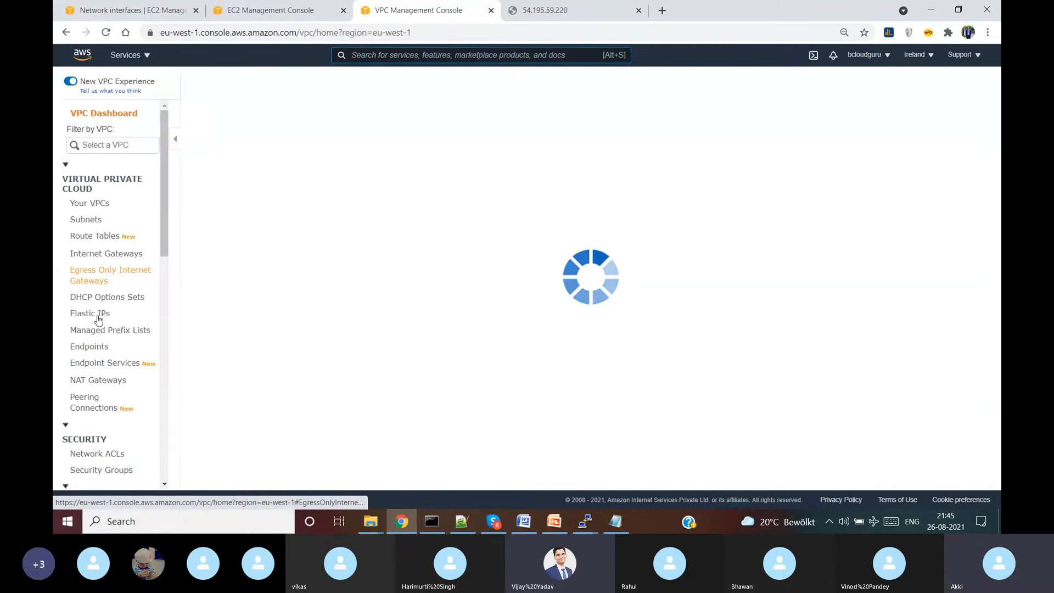
{"action": "left_click", "coordinate": [97, 316]}
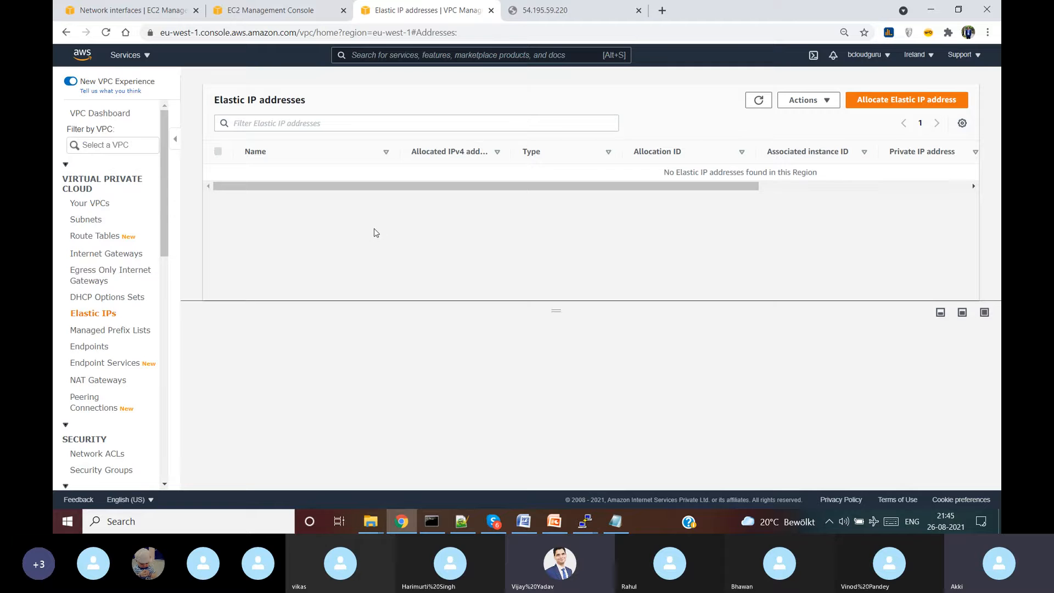
{"action": "left_click", "coordinate": [899, 106]}
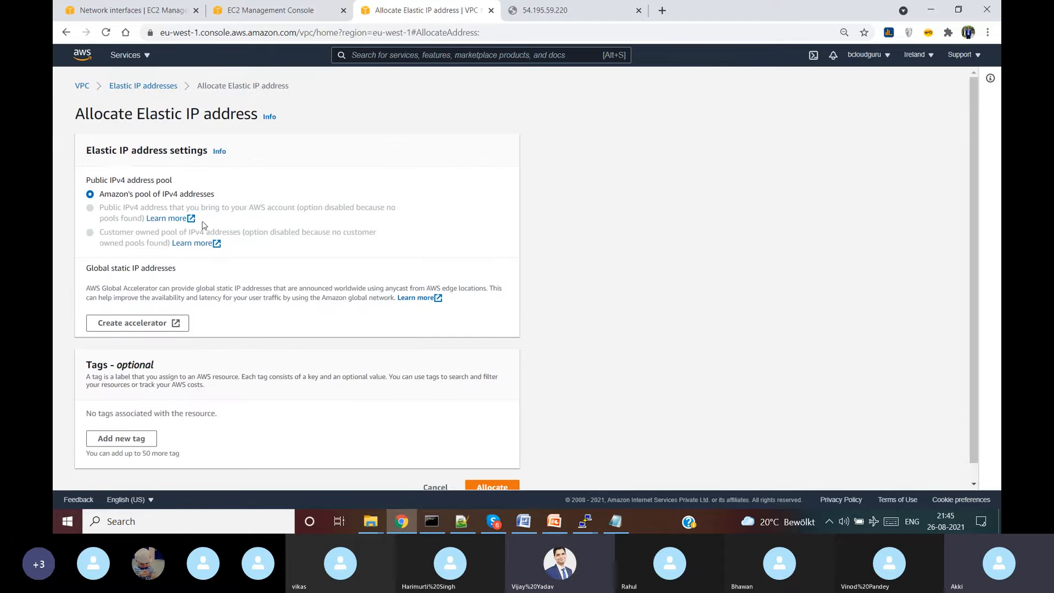
{"action": "scroll", "coordinate": [300, 338], "scroll_direction": "down", "scroll_amount": 1}
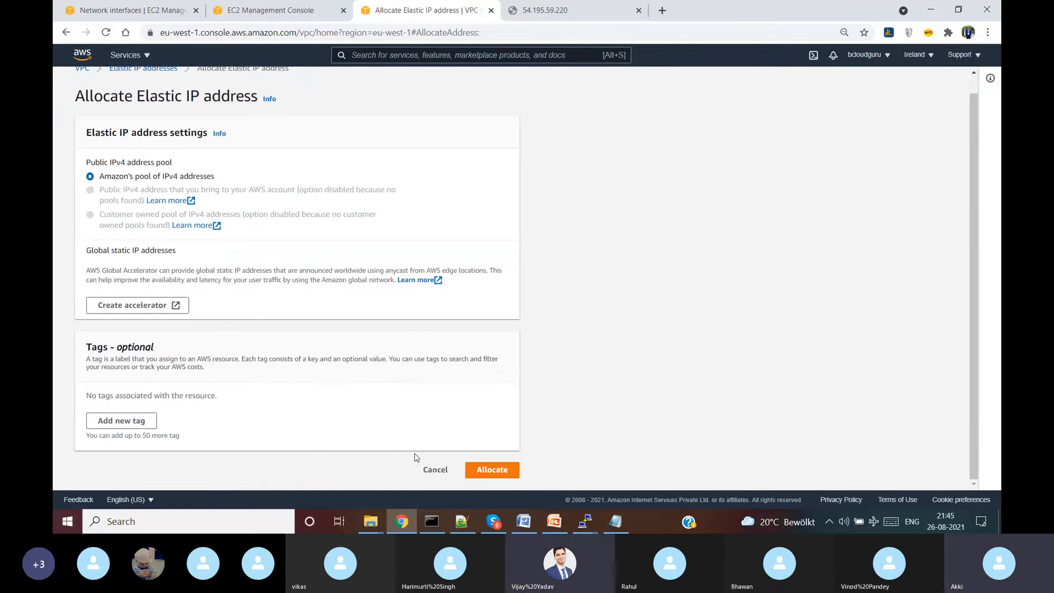
{"action": "left_click", "coordinate": [496, 470]}
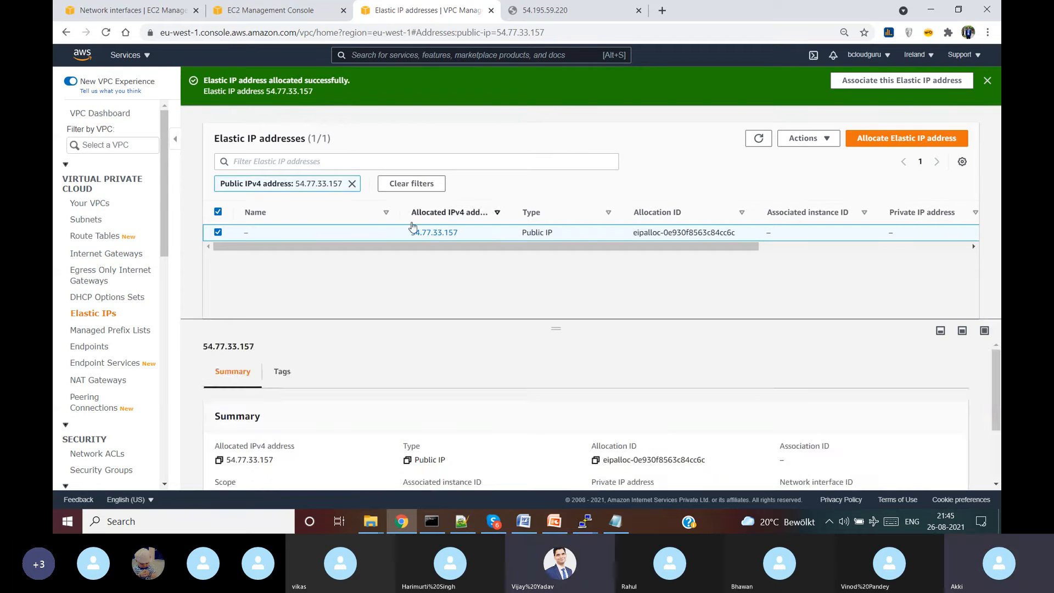
- Name Elastic IP 54.77.33.157 with the name ending in PAN-ENI-Public-IP
{"action": "left_click", "coordinate": [255, 234]}
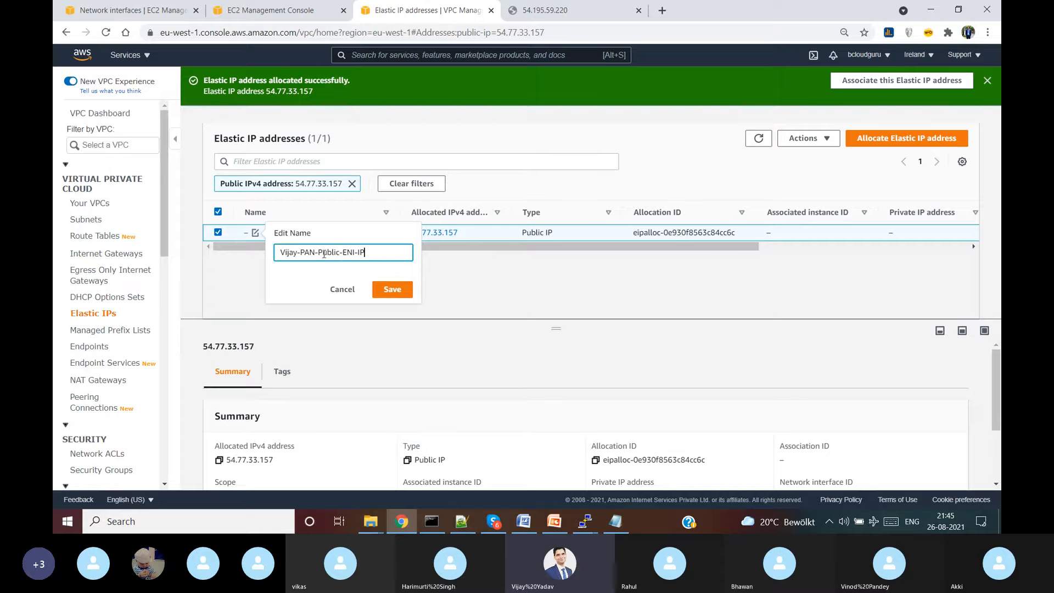
{"action": "type", "text": "ENI-"}
{"action": "key", "text": "BackSpace"}
{"action": "key", "text": "BackSpace"}
{"action": "key", "text": "BackSpace"}
{"action": "key", "text": "BackSpace"}
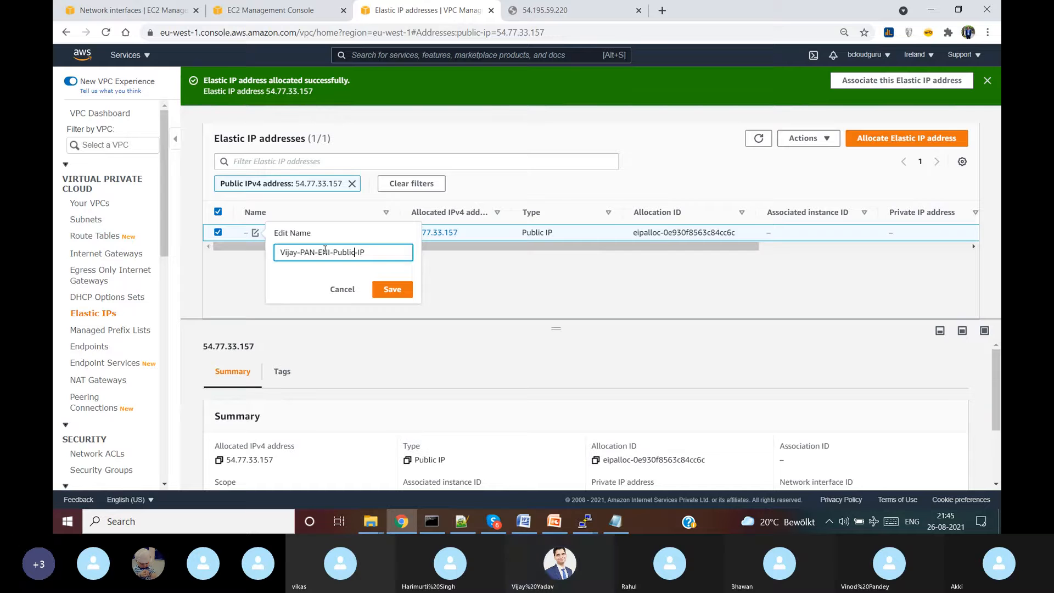
{"action": "left_click", "coordinate": [406, 297]}
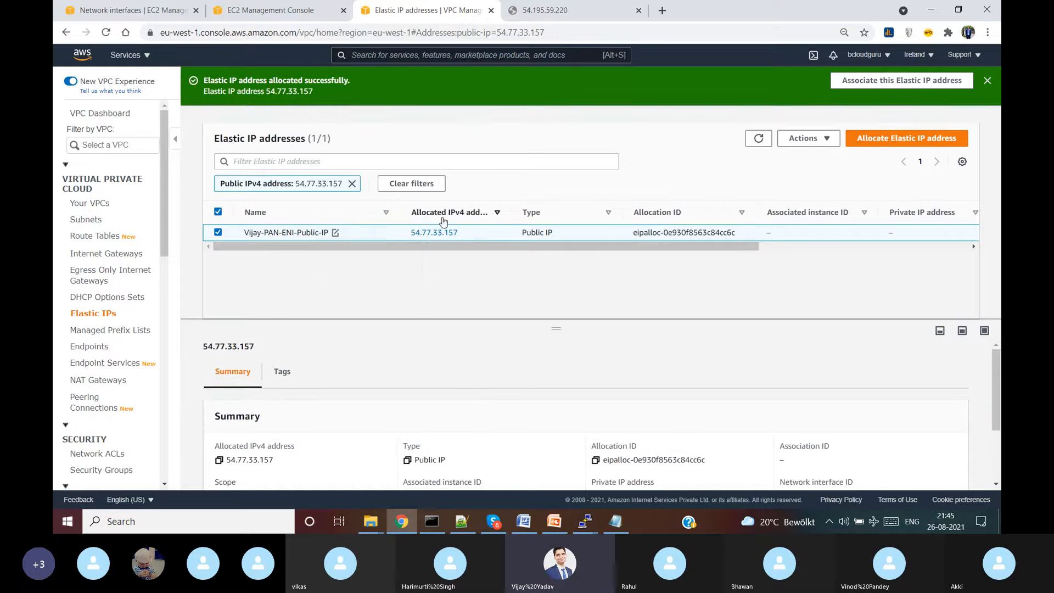
- Associate Elastic IP 54.77.33.157 with interface eni-07a9ee11859b629bb at private IP 10.0.1.184
{"action": "left_click", "coordinate": [821, 140]}
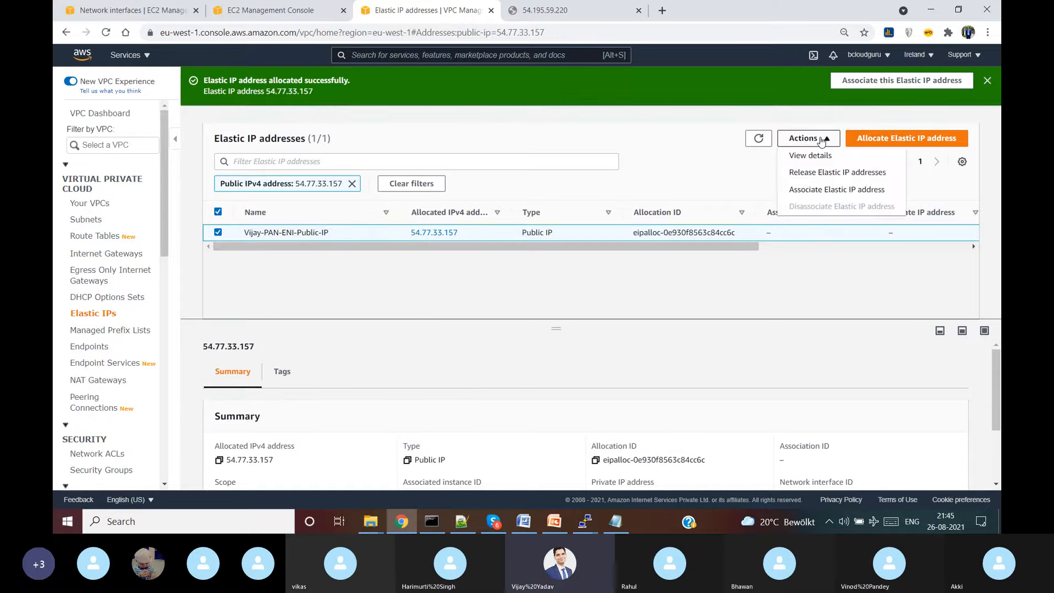
{"action": "left_click", "coordinate": [837, 190]}
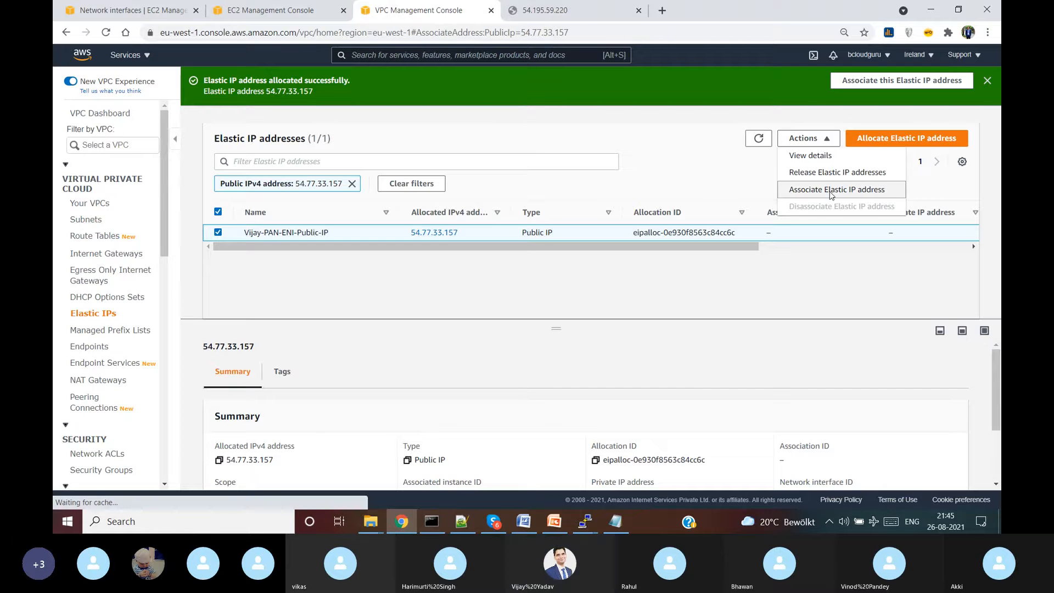
{"action": "left_click", "coordinate": [269, 312]}
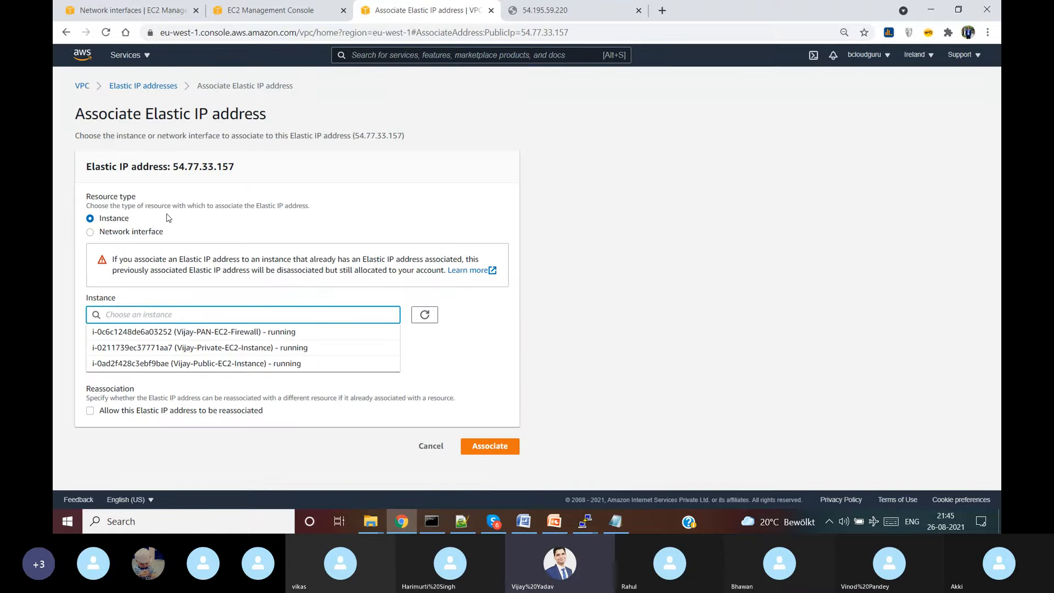
{"action": "left_click", "coordinate": [144, 232]}
{"action": "left_click", "coordinate": [262, 314]}
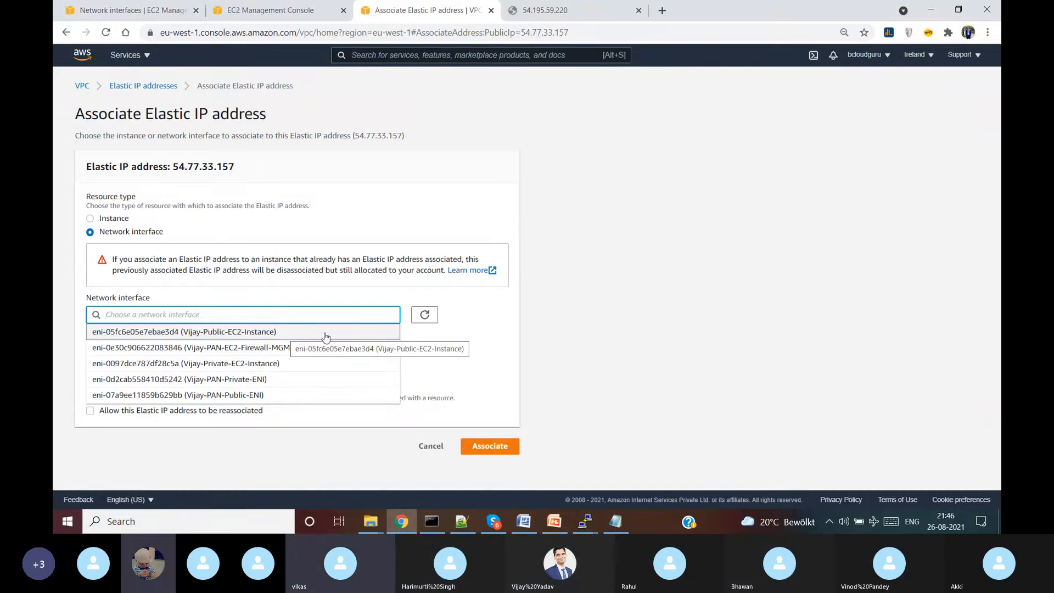
{"action": "left_click", "coordinate": [297, 396]}
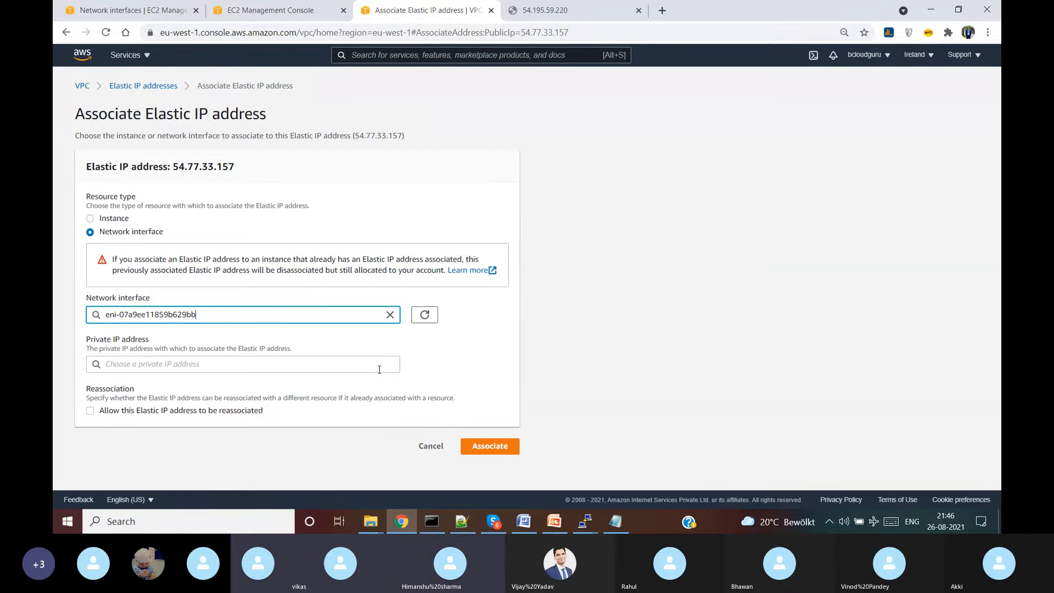
{"action": "left_click", "coordinate": [312, 364]}
{"action": "left_click", "coordinate": [294, 386]}
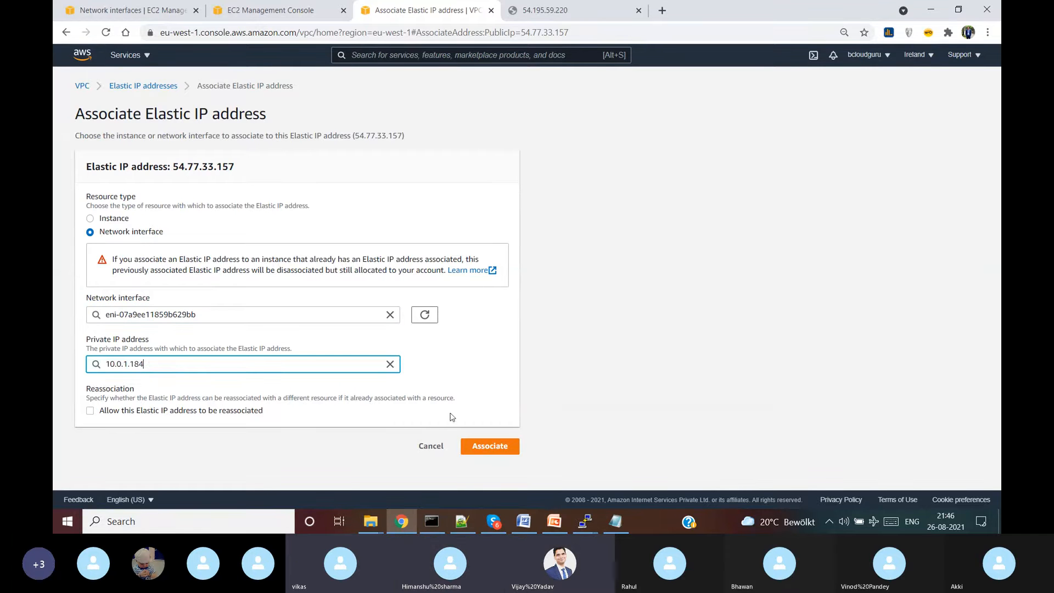
{"action": "left_click", "coordinate": [507, 450]}
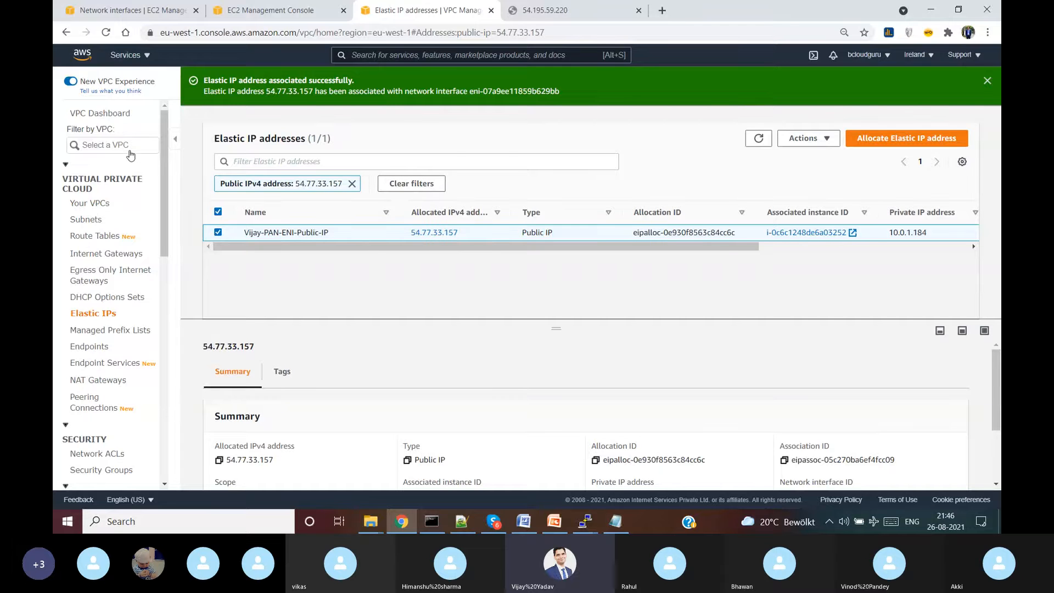
{"action": "left_click", "coordinate": [295, 6]}
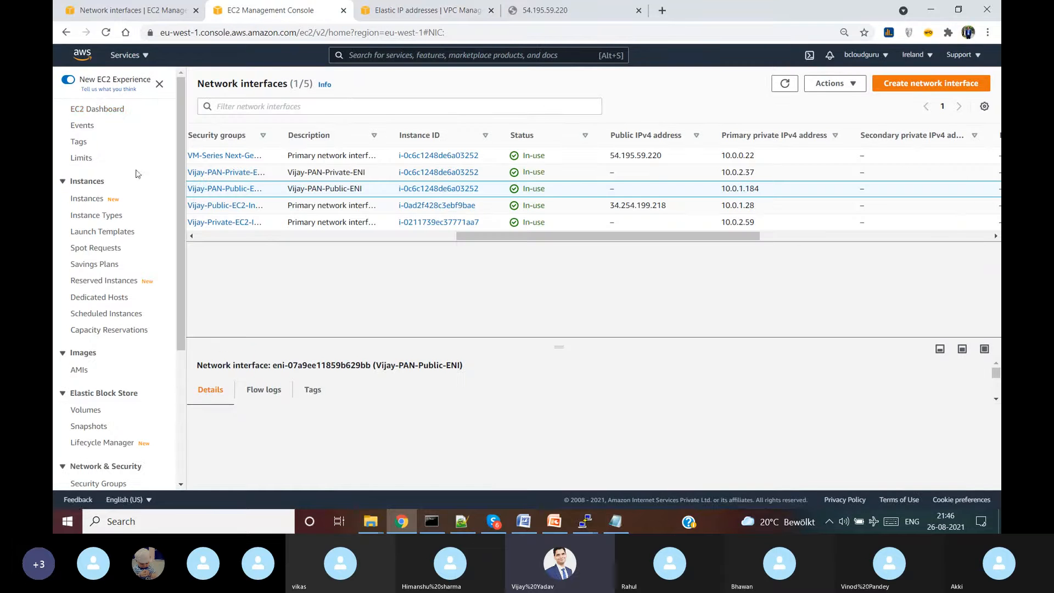
- Review the three running EC2 instances, then reload the 54.195.59.220 tab, which still refuses connection
{"action": "left_click", "coordinate": [99, 109]}
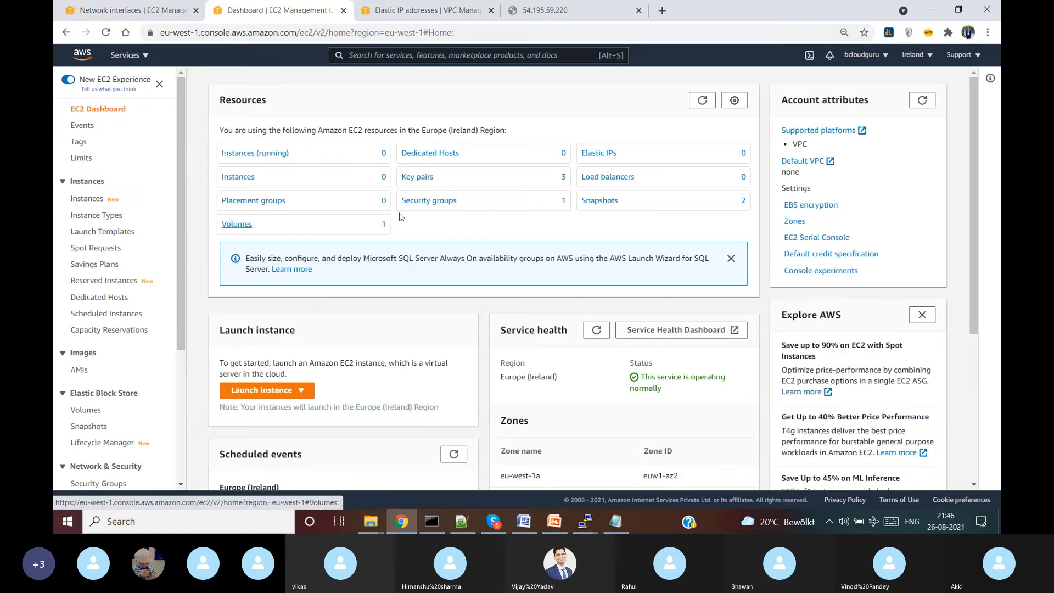
{"action": "left_click", "coordinate": [263, 154]}
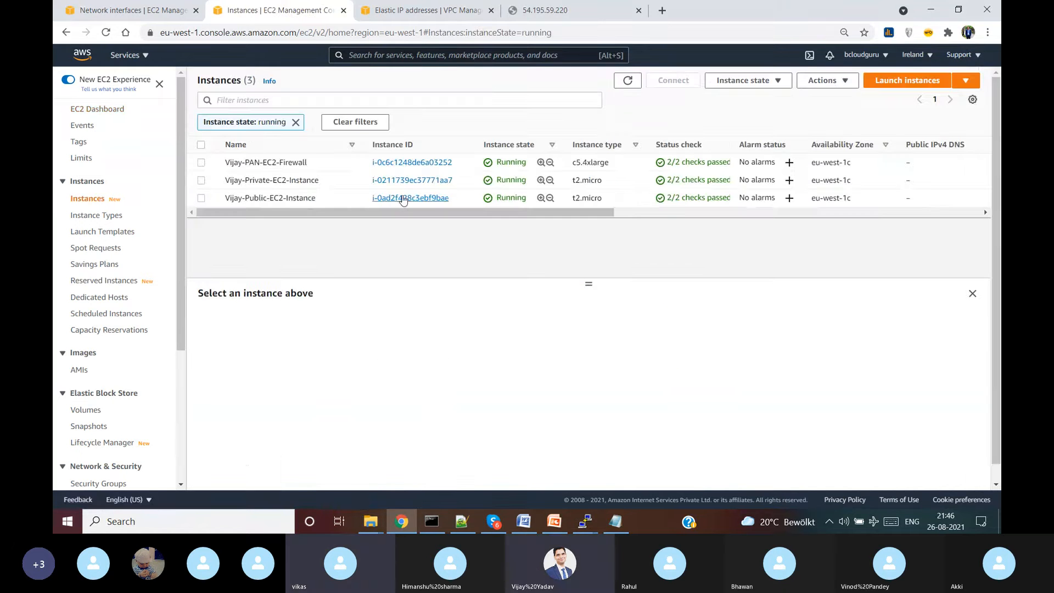
{"action": "left_click_drag", "start_coordinate": [396, 213], "coordinate": [544, 11]}
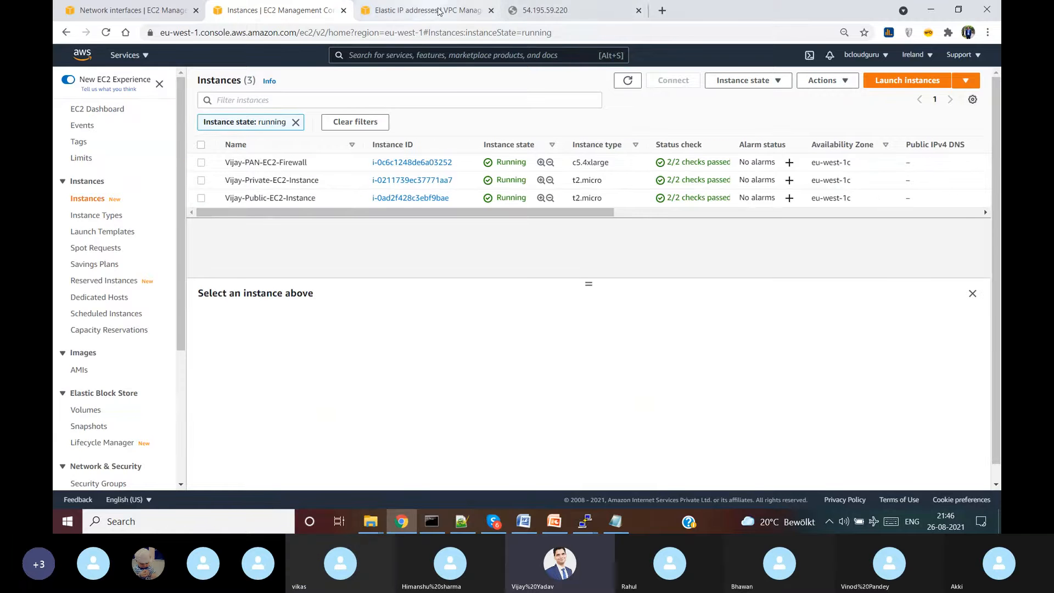
{"action": "left_click", "coordinate": [549, 10]}
{"action": "left_click", "coordinate": [106, 32]}
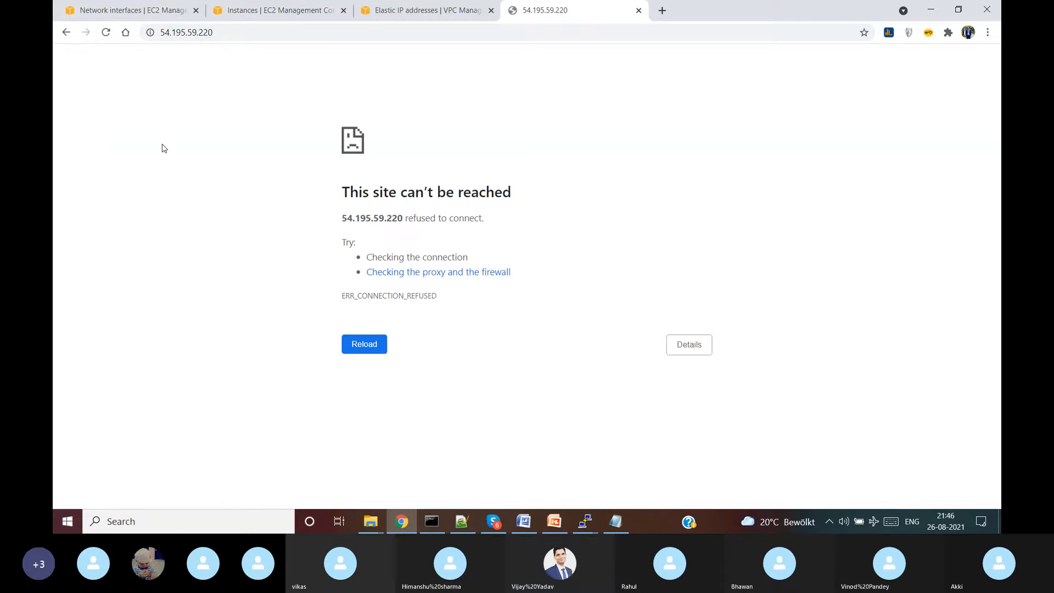
- Leave the unreachable 54.195.59.220 page for the EC2 Instances tab listing the running instances
{"action": "left_click", "coordinate": [217, 32]}
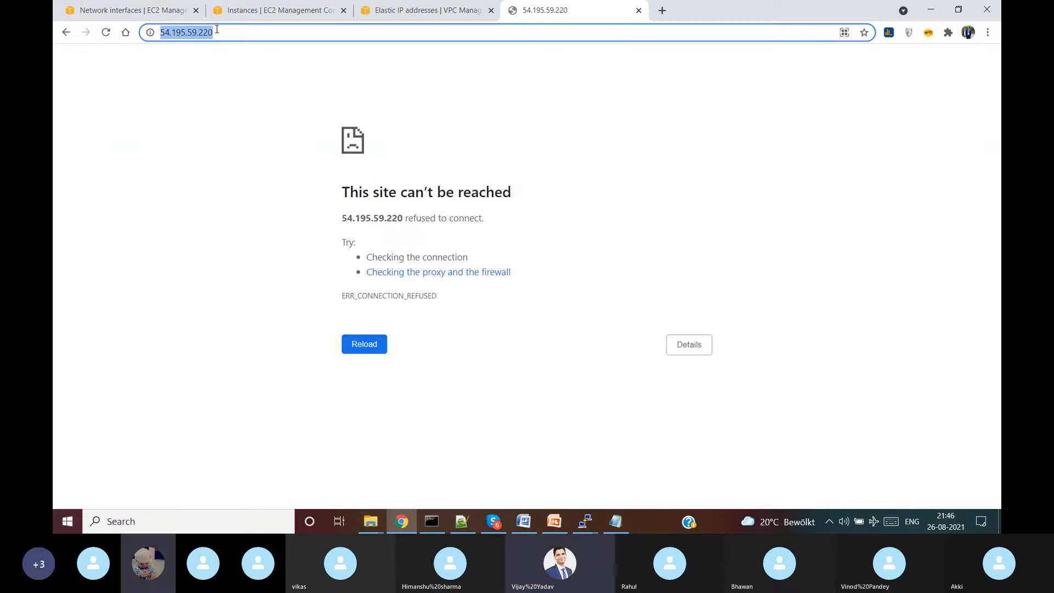
{"action": "left_click", "coordinate": [272, 8]}
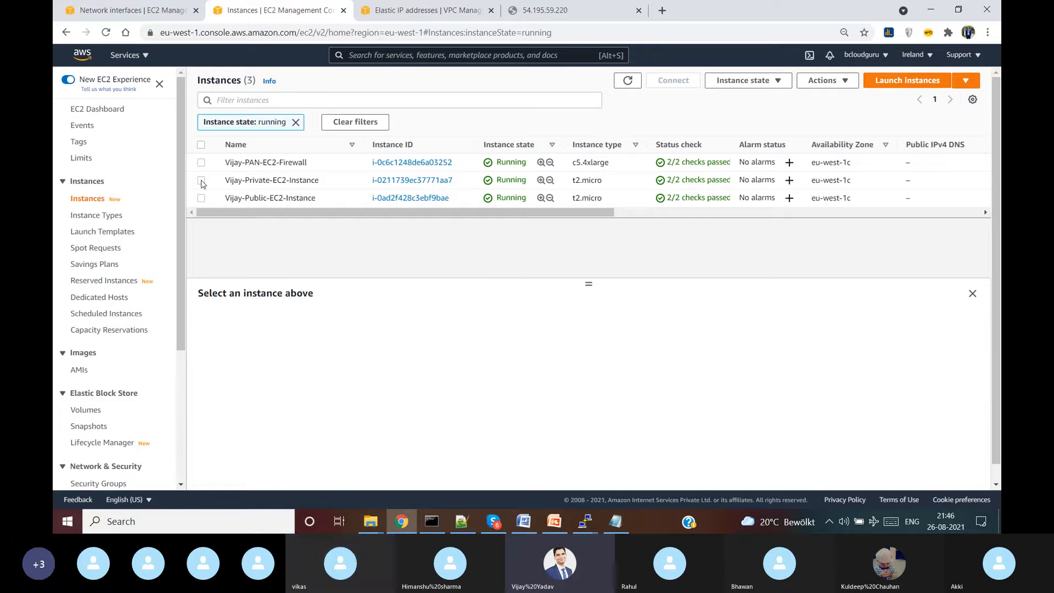
- Select the firewall instance, copy its public IPv4 54.195.59.220, and open a blank new tab
{"action": "left_click", "coordinate": [201, 163]}
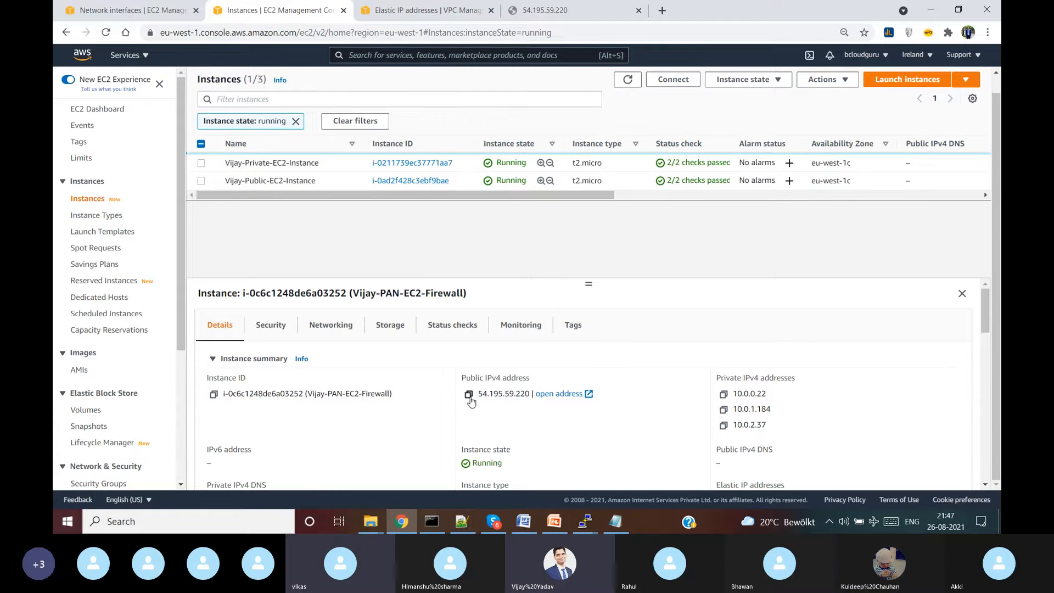
{"action": "left_click", "coordinate": [468, 394]}
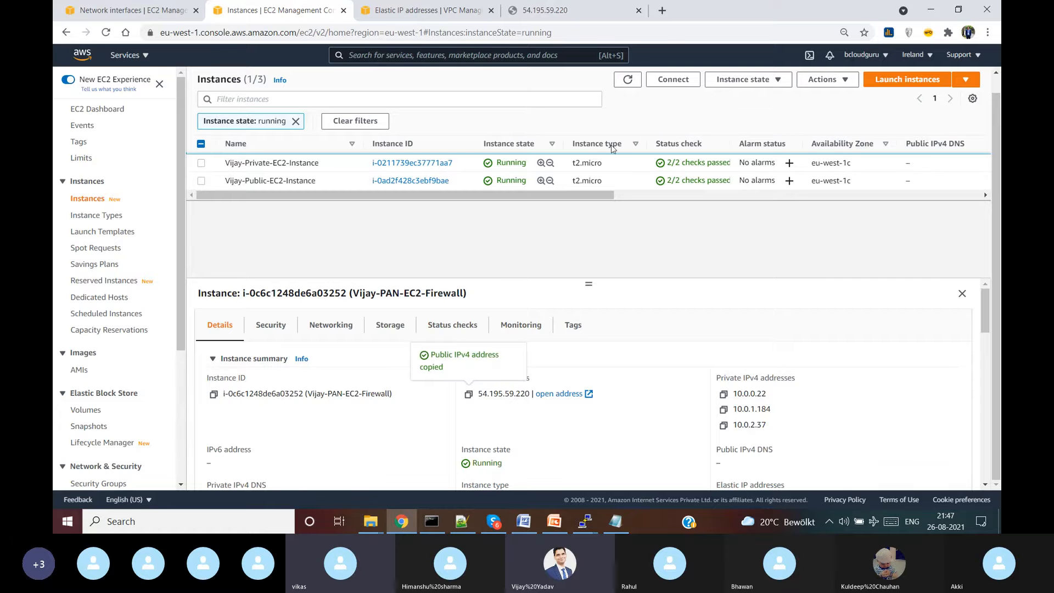
{"action": "left_click", "coordinate": [662, 11]}
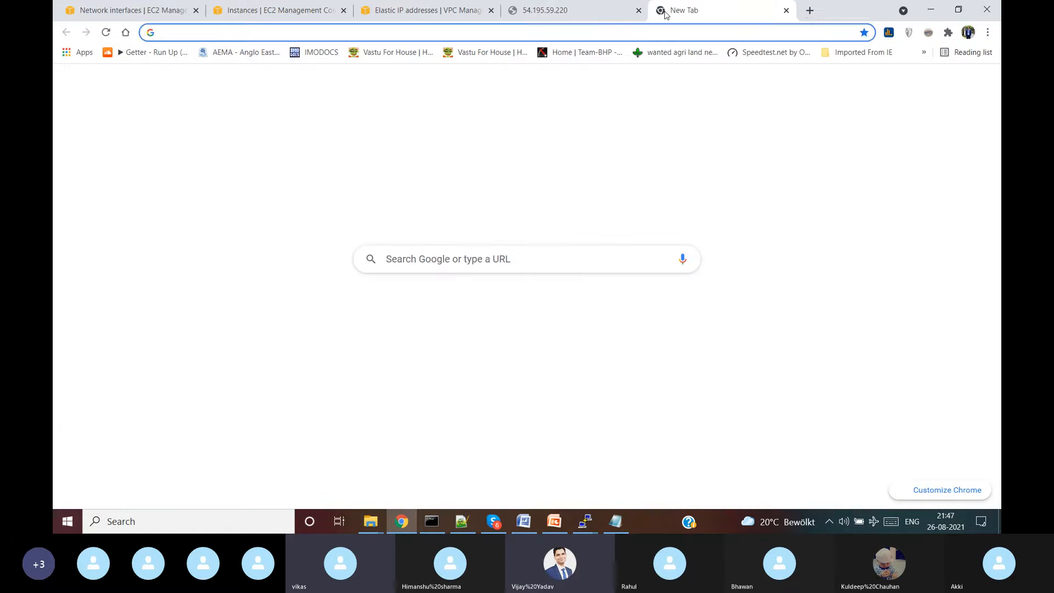
{"action": "type", "text": "https"}
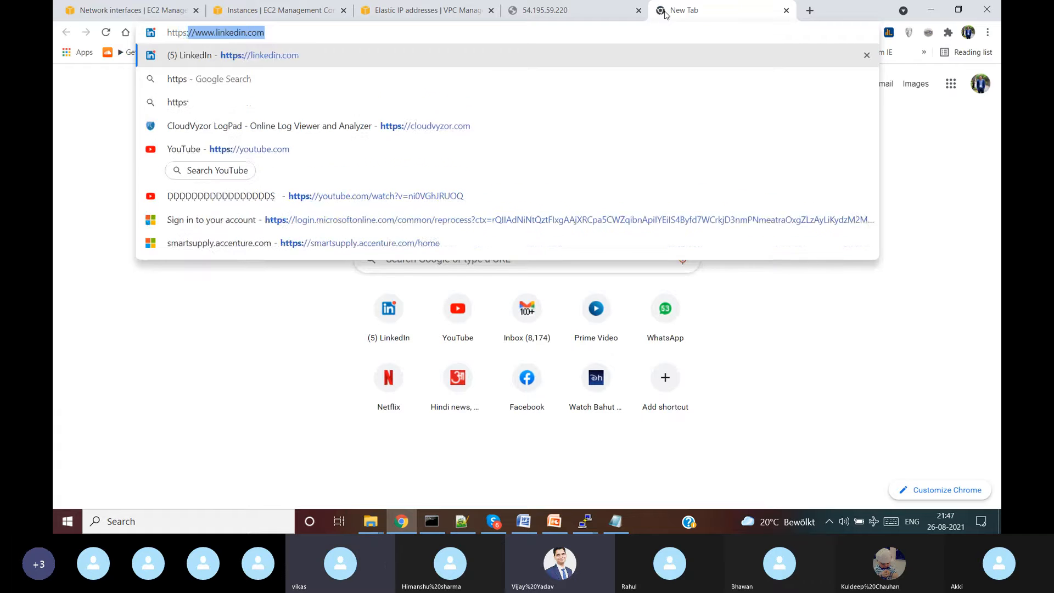
{"action": "type", "text": "://54.195.59.220"}
{"action": "key", "text": "Return"}
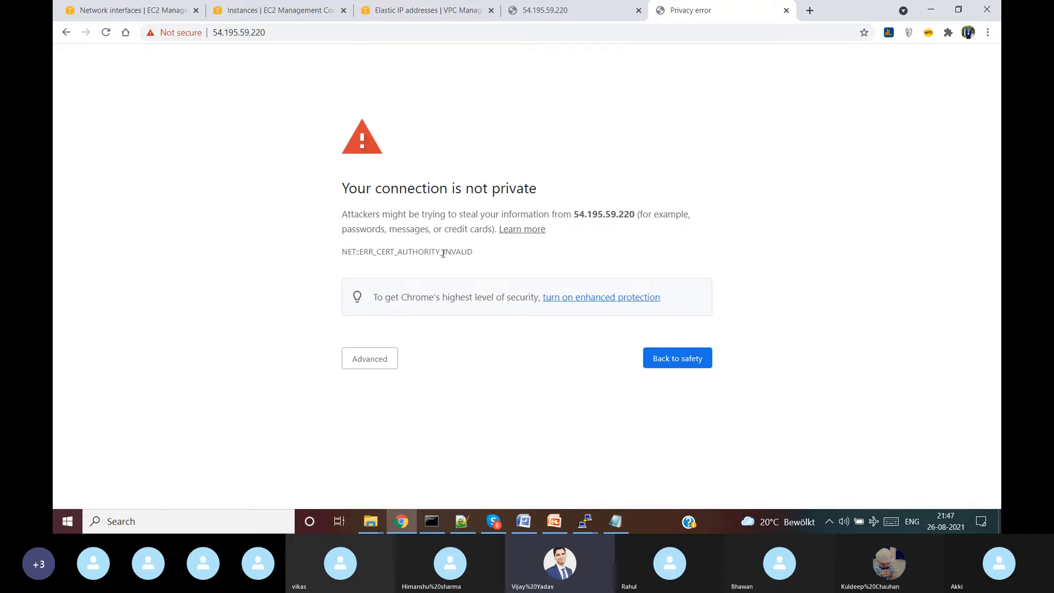
{"action": "left_click", "coordinate": [384, 360]}
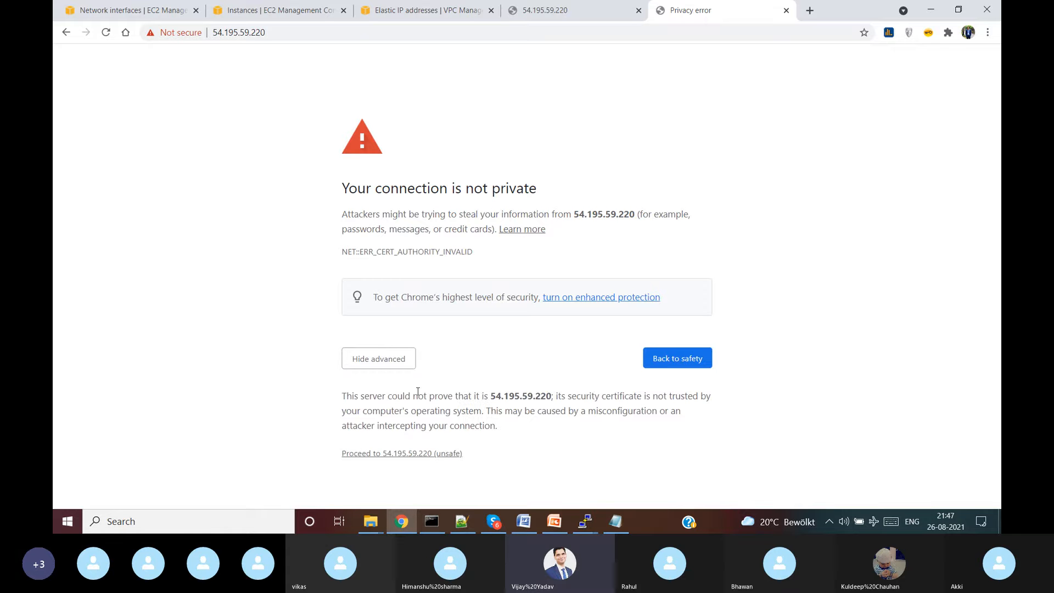
{"action": "left_click", "coordinate": [424, 454]}
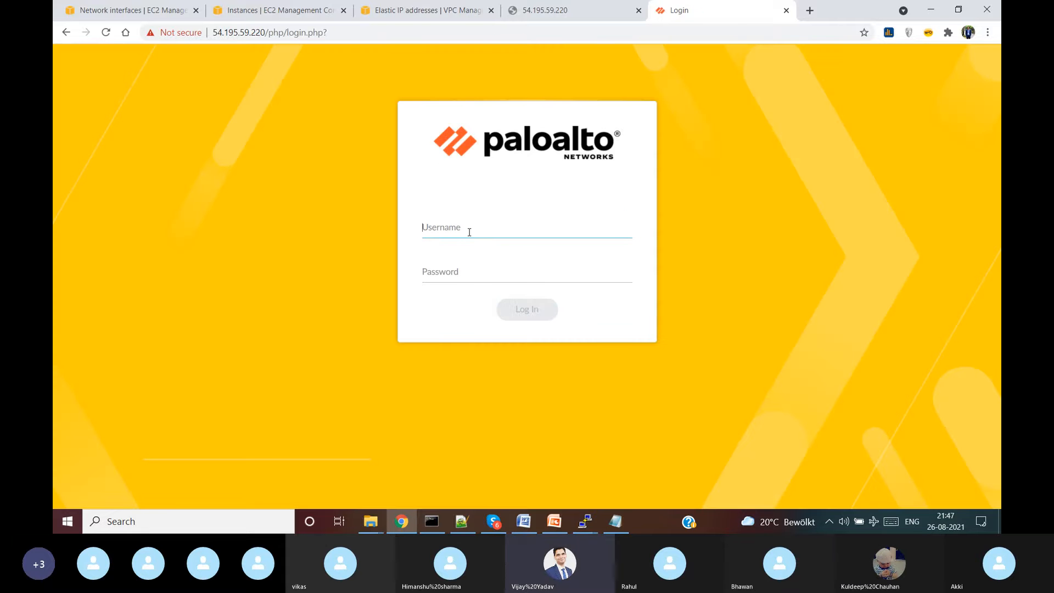
{"action": "left_click", "coordinate": [286, 8]}
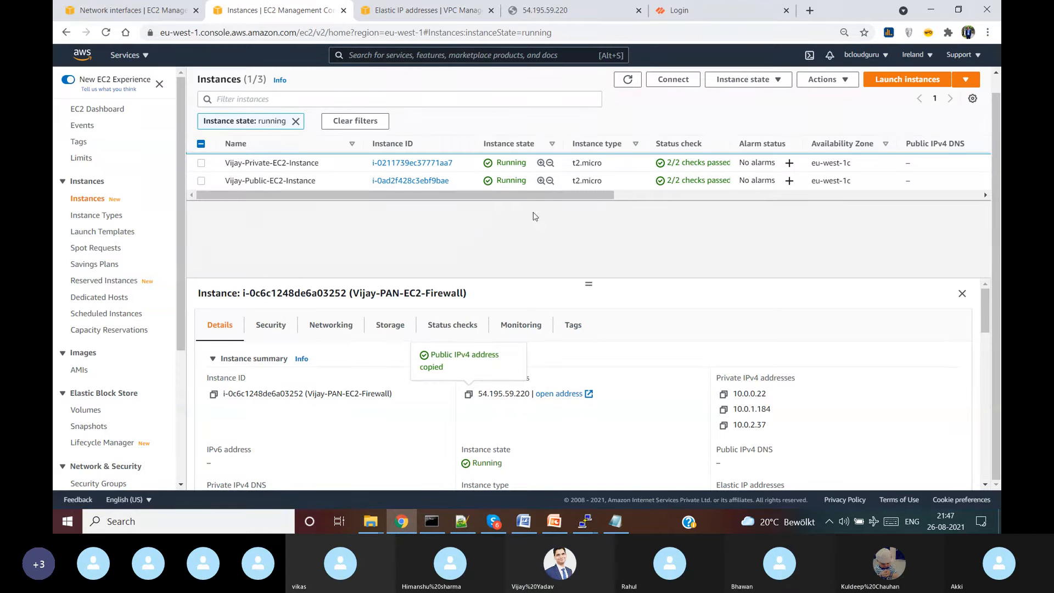
- Copy the firewall's public IP 54.195.59.220 again and launch PuTTY from Windows search
{"action": "mouse_move", "coordinate": [591, 283]}
{"action": "left_mouse_down"}
{"action": "mouse_move", "coordinate": [582, 322]}
{"action": "mouse_move", "coordinate": [584, 298]}
{"action": "left_mouse_up"}
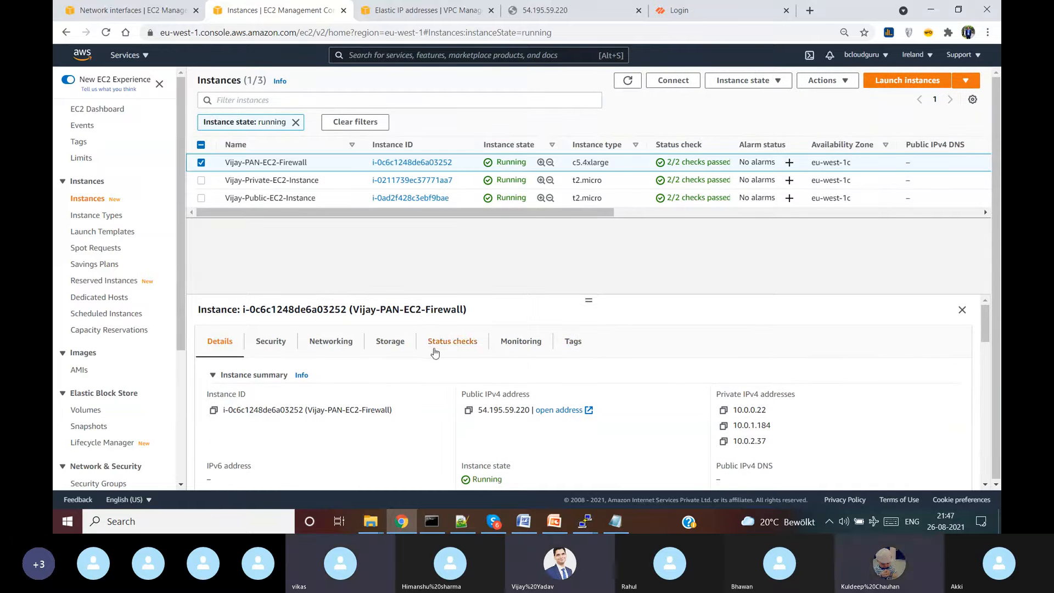
{"action": "left_click", "coordinate": [470, 411]}
{"action": "left_click", "coordinate": [226, 522]}
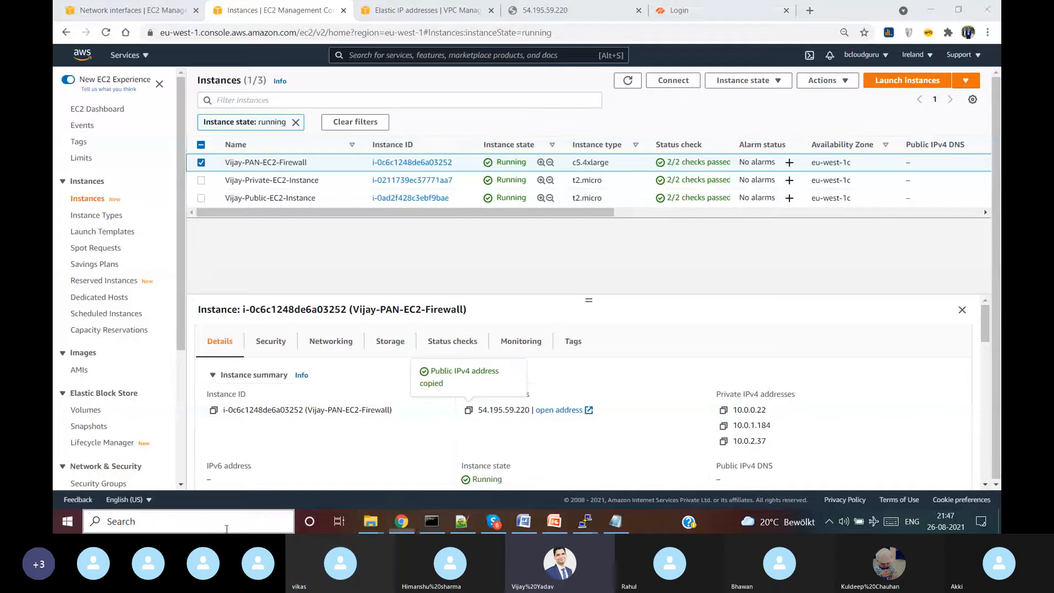
{"action": "type", "text": "putt"}
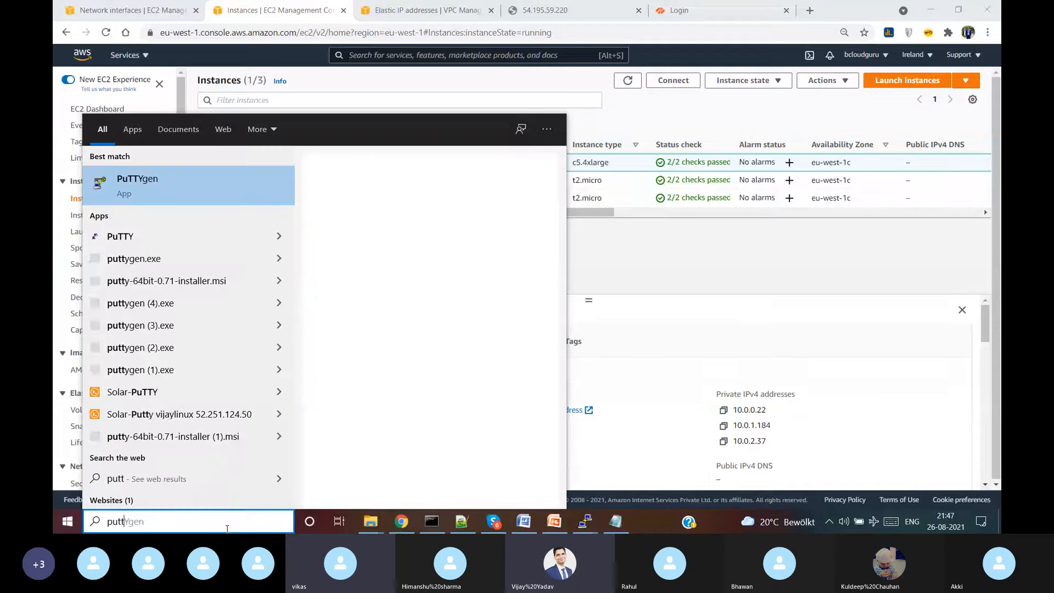
{"action": "type", "text": "Ygen"}
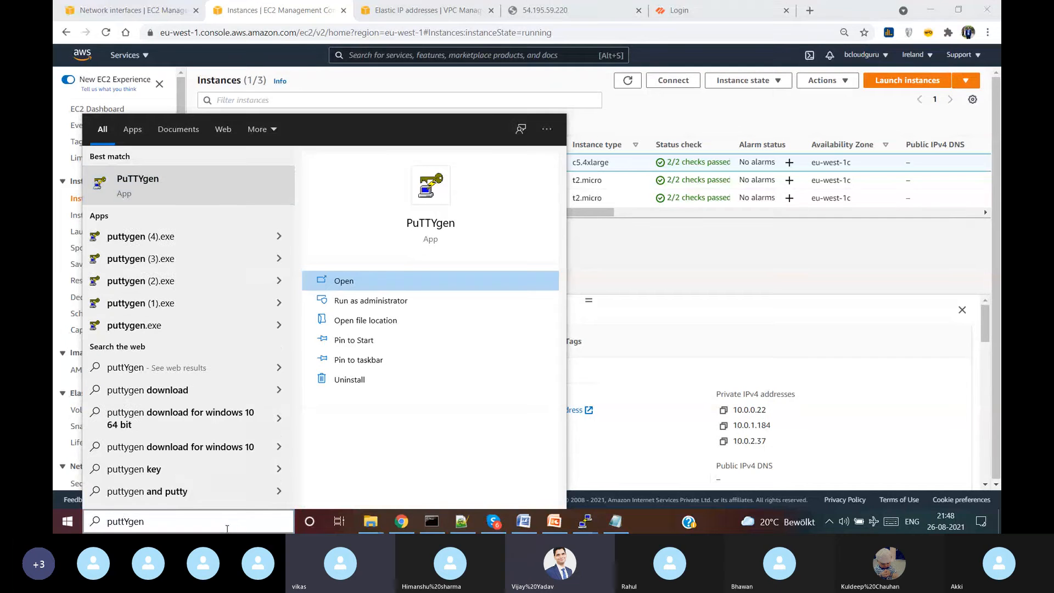
{"action": "key", "text": "Down"}
{"action": "key", "text": "Down"}
{"action": "key", "text": "Down"}
{"action": "key", "text": "Down"}
{"action": "key", "text": "Down"}
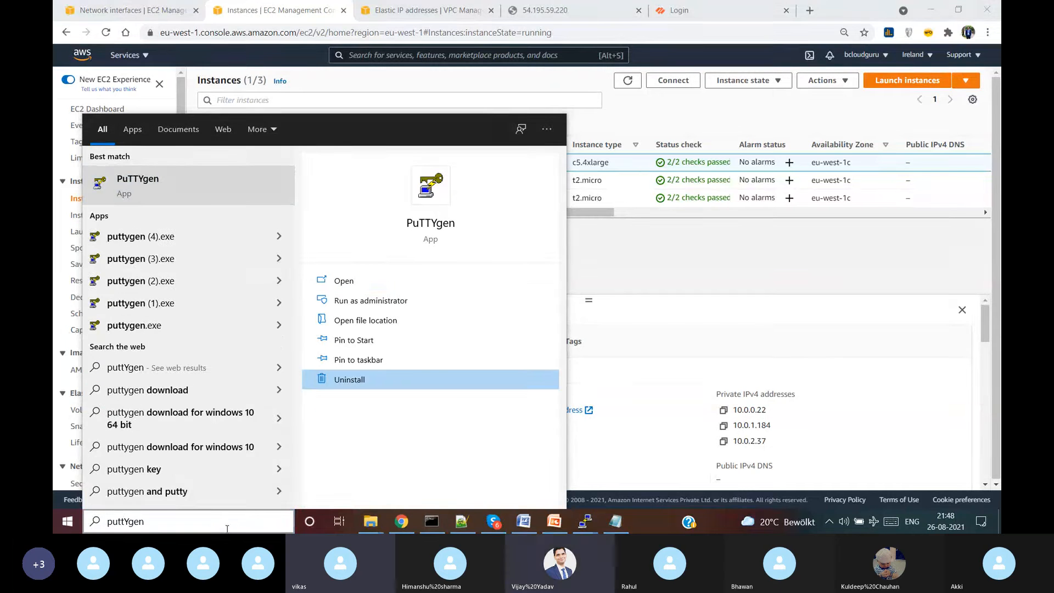
{"action": "key", "text": "BackSpace"}
{"action": "key", "text": "BackSpace"}
{"action": "key", "text": "BackSpace"}
{"action": "key", "text": "BackSpace"}
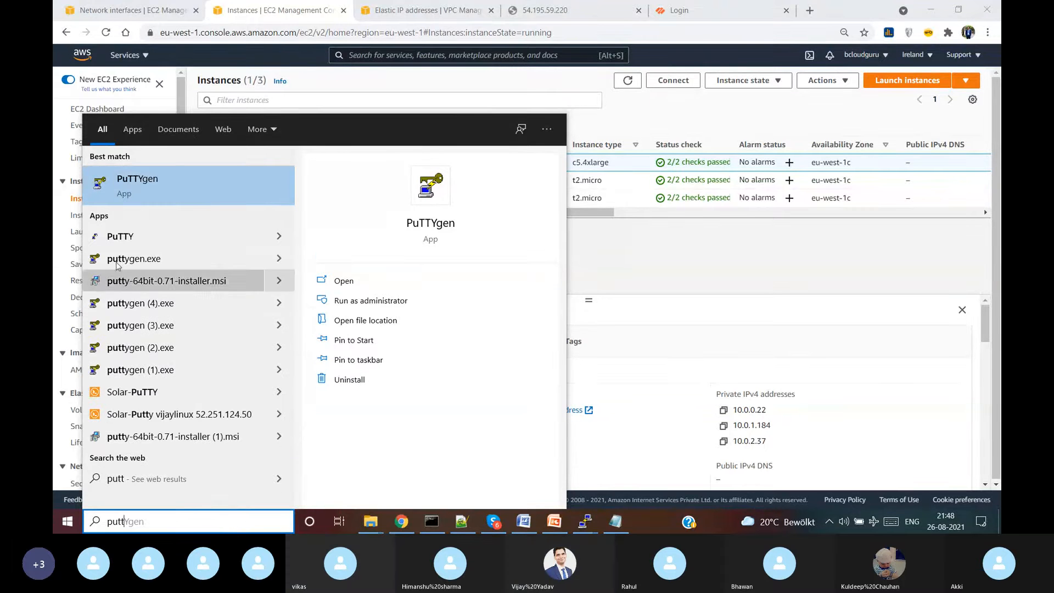
{"action": "left_click", "coordinate": [256, 239]}
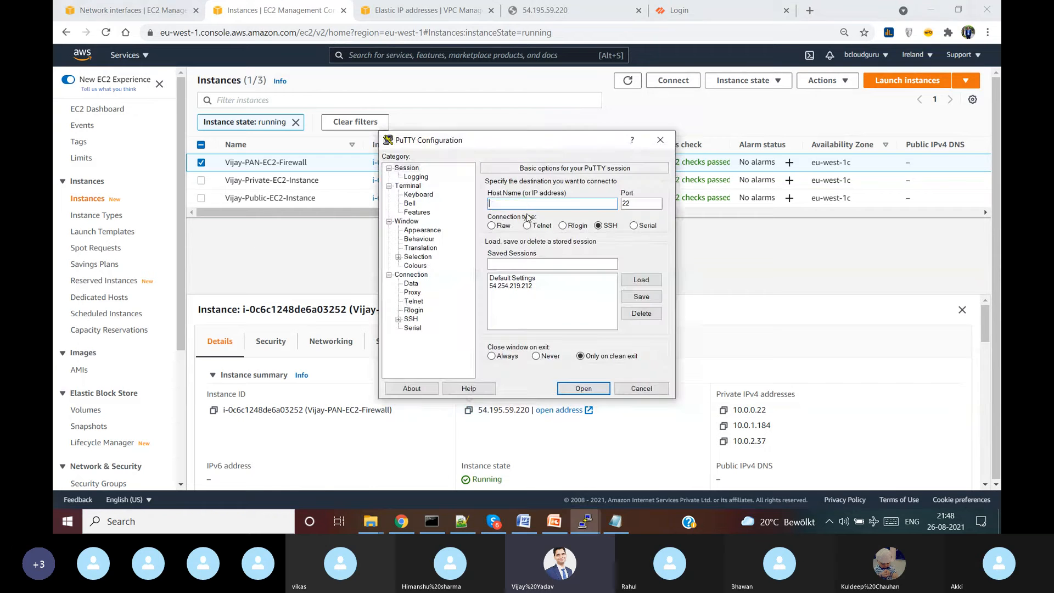
- Connect PuTTY over SSH to 54.195.59.220 using the PAN-Vijay.ppk private key
{"action": "key", "text": "ctrl+v"}
{"action": "left_click", "coordinate": [399, 319]}
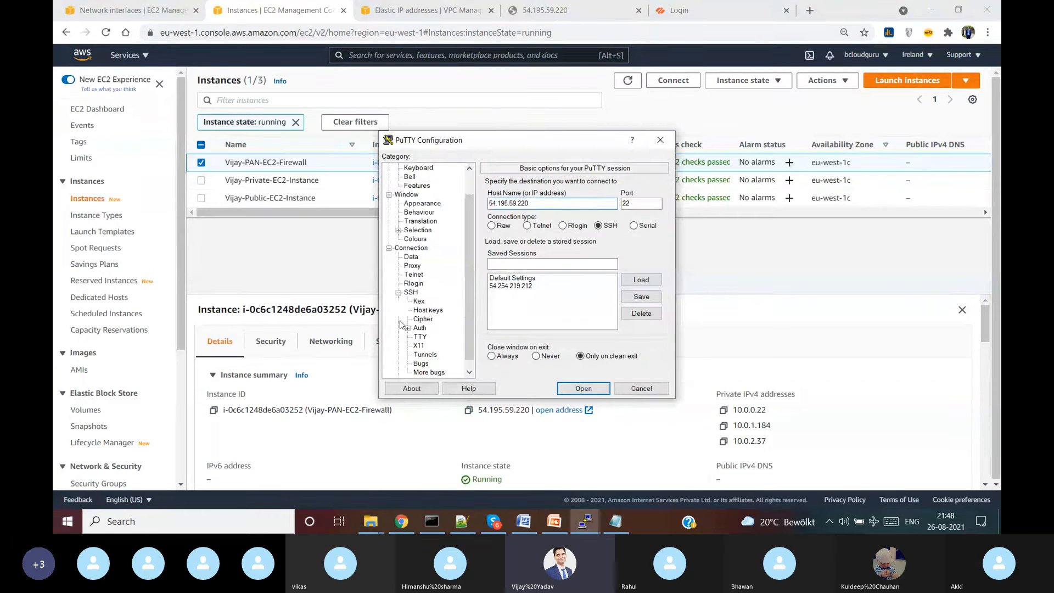
{"action": "left_click", "coordinate": [421, 329]}
{"action": "left_click", "coordinate": [638, 307]}
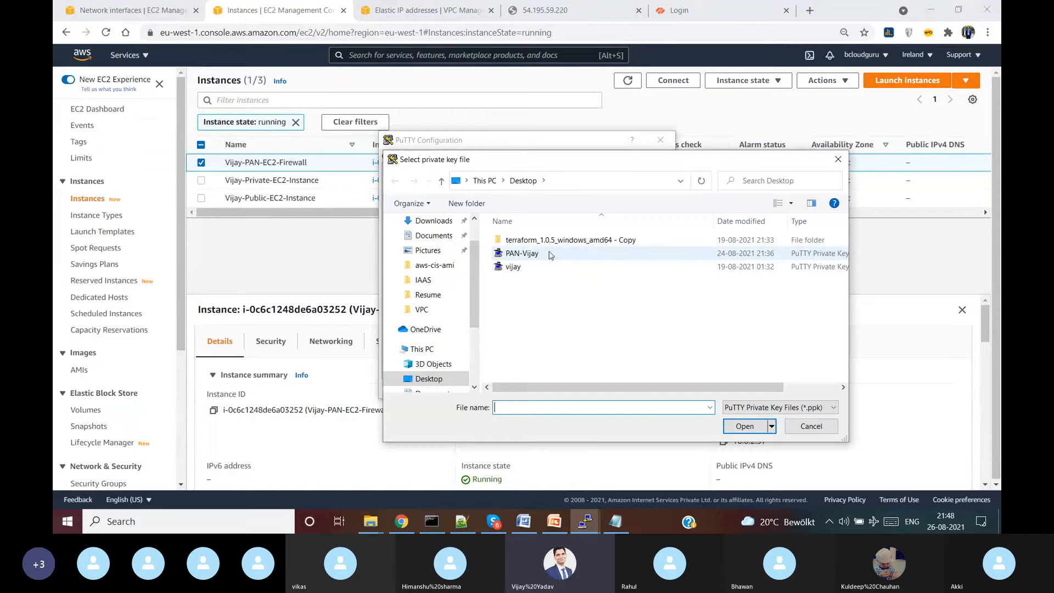
{"action": "double_click", "coordinate": [561, 257]}
{"action": "scroll", "coordinate": [472, 274], "scroll_direction": "up", "scroll_amount": 1}
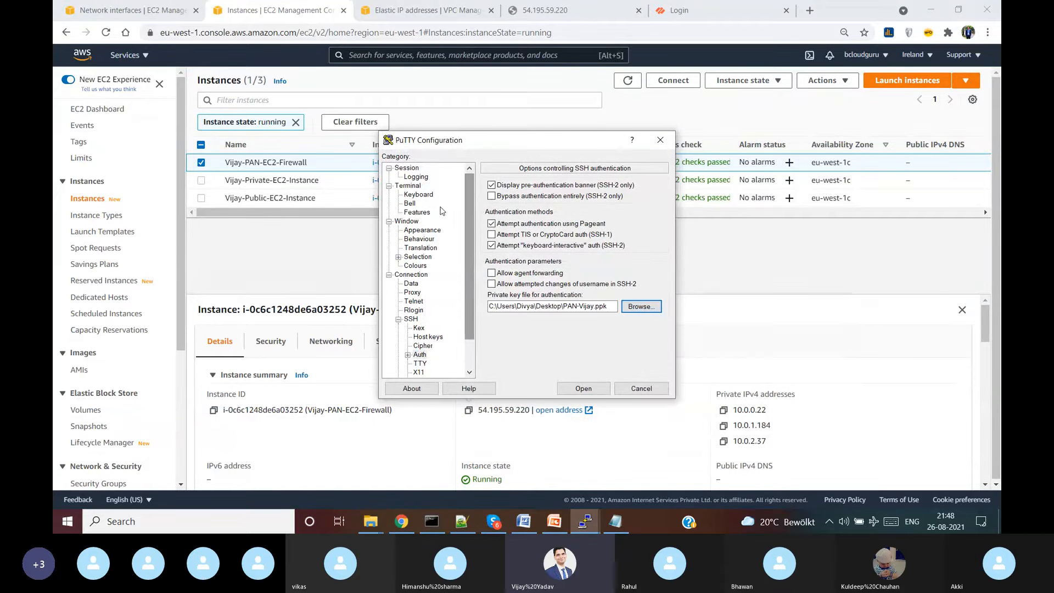
{"action": "left_click", "coordinate": [407, 168]}
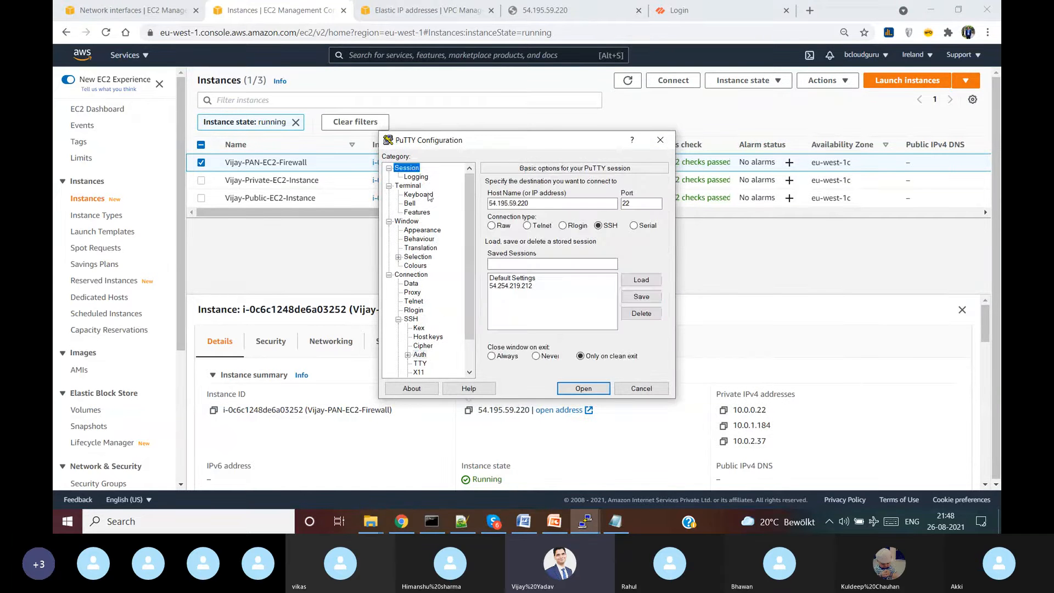
{"action": "left_click", "coordinate": [584, 389]}
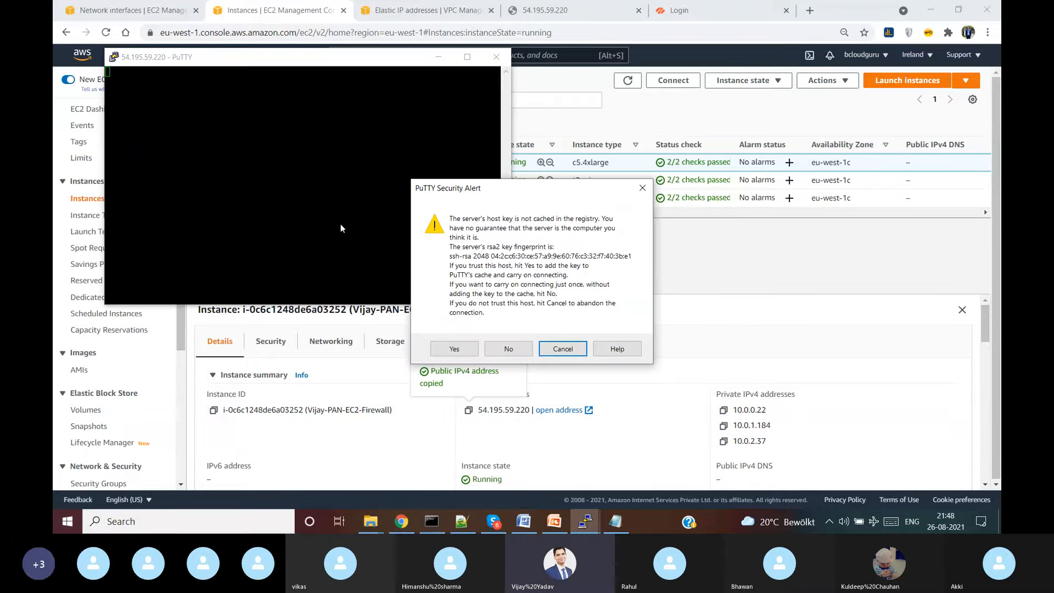
- Accept the host key, log in as admin, and enter configuration mode with configure
{"action": "left_click", "coordinate": [453, 352]}
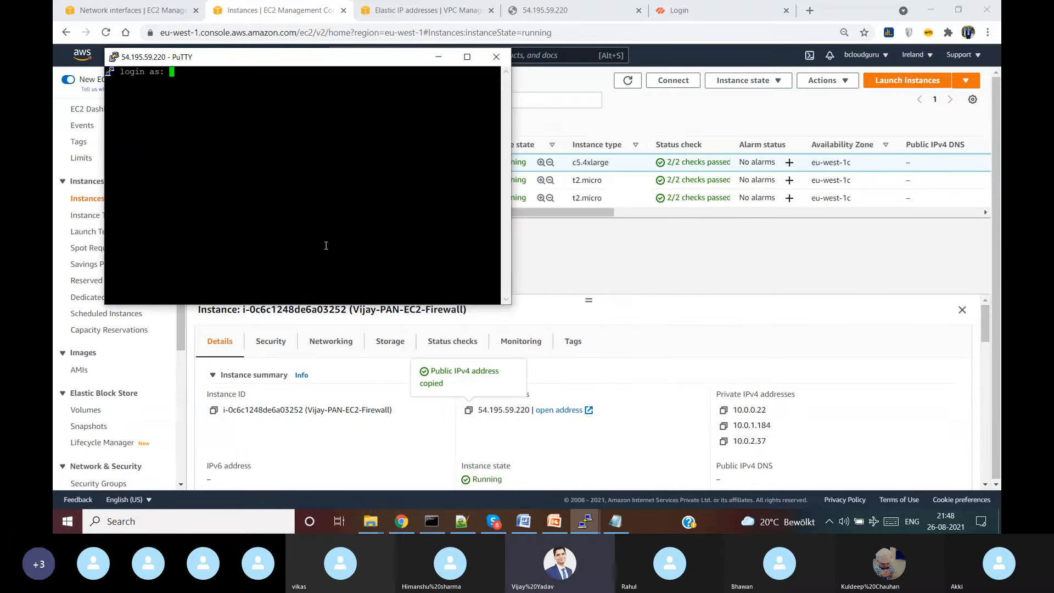
{"action": "type", "text": "admin"}
{"action": "key", "text": "Return"}
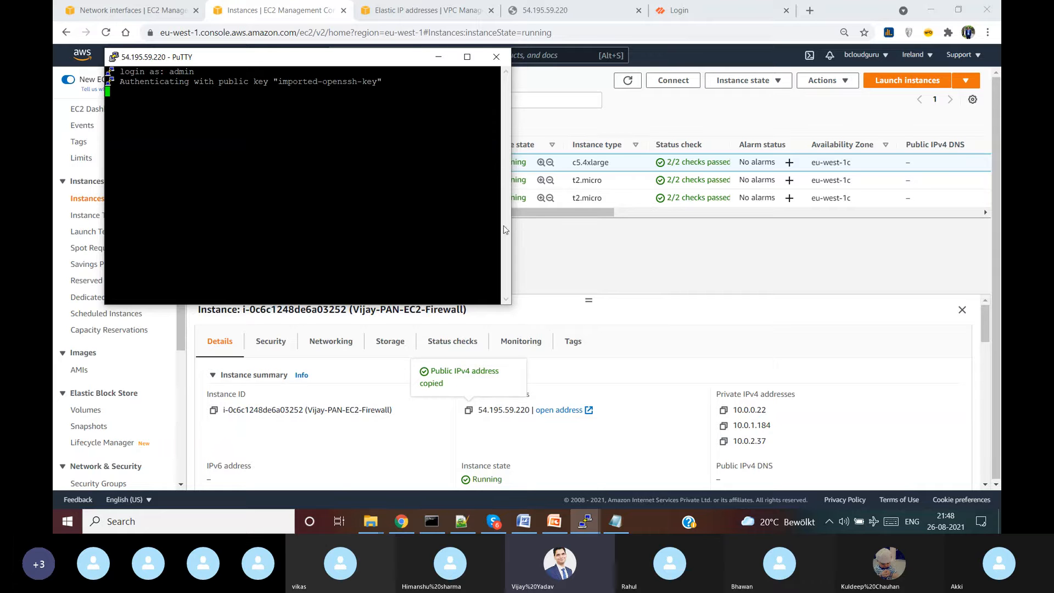
{"action": "left_click_drag", "start_coordinate": [511, 304], "coordinate": [728, 375]}
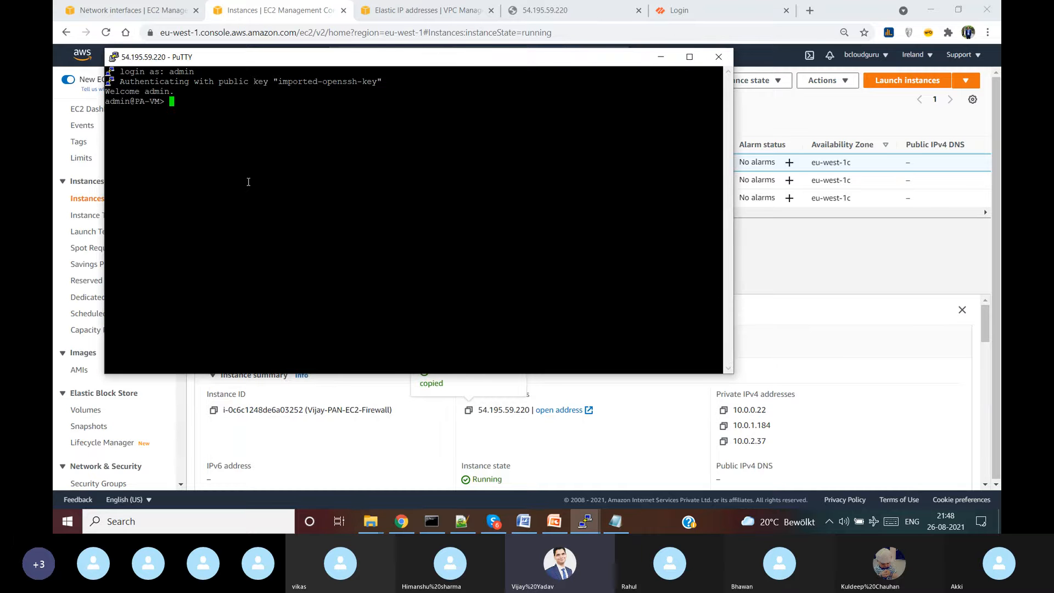
{"action": "type", "text": "configure"}
{"action": "key", "text": "Return"}
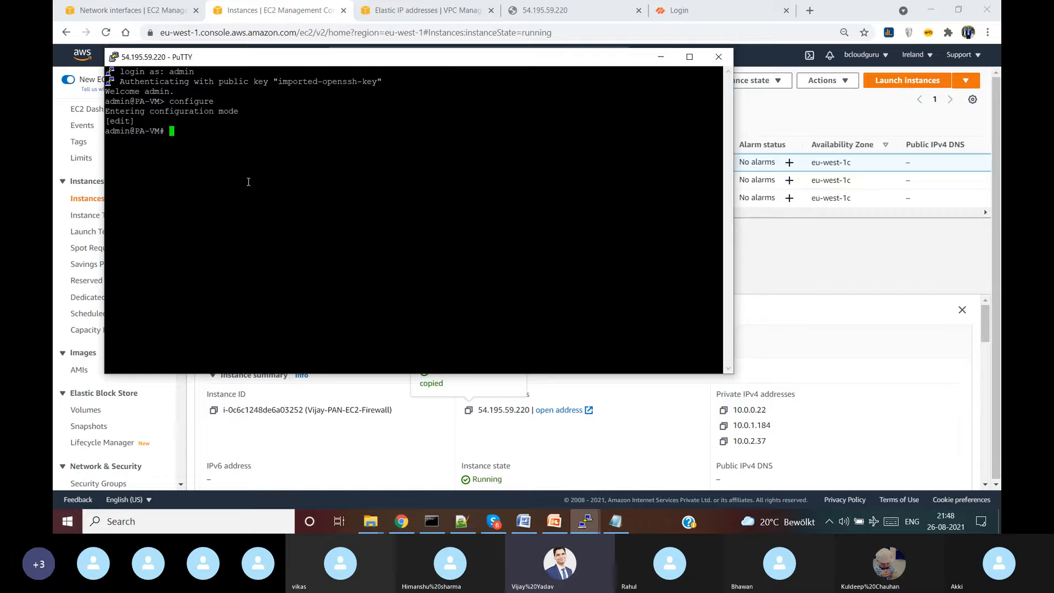
- Set a new admin password with 'set mgt-config users admin password' and commit the change
{"action": "type", "text": "set"}
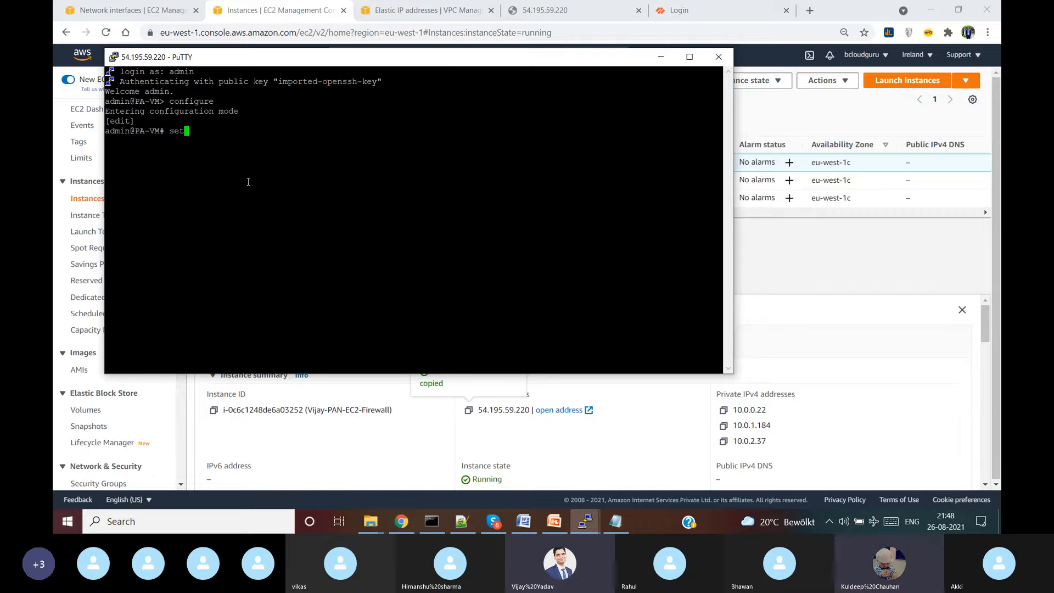
{"action": "type", "text": " mg"}
{"action": "key", "text": "Tab"}
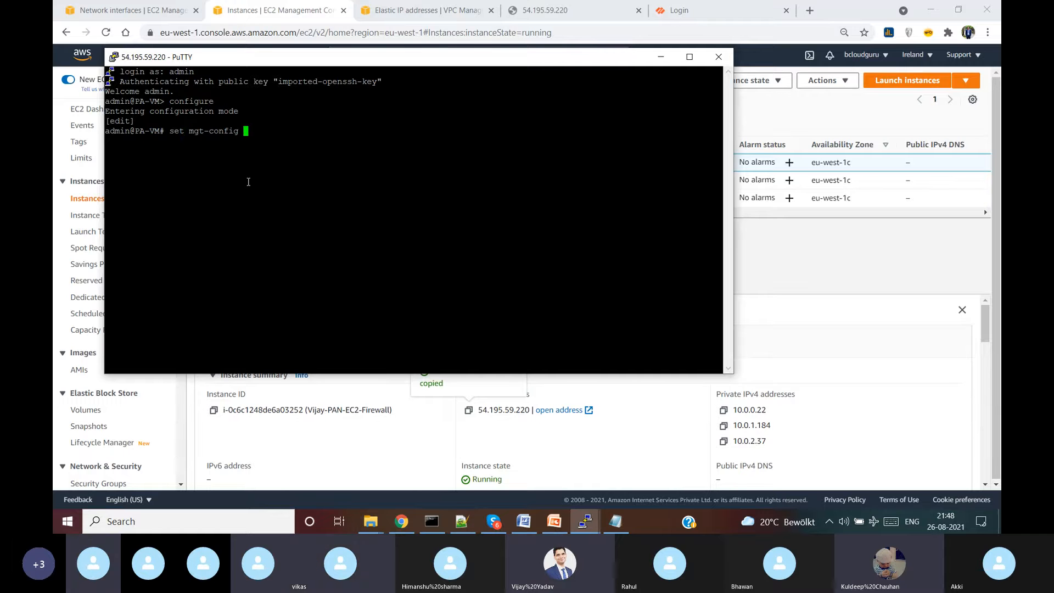
{"action": "type", "text": "users admin password"}
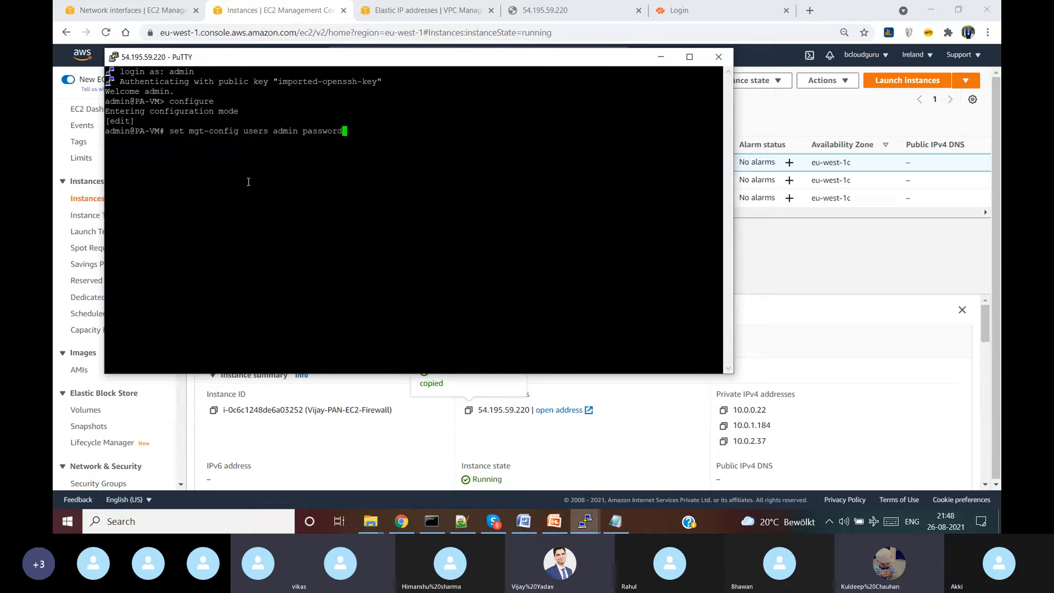
{"action": "key", "text": "Return"}
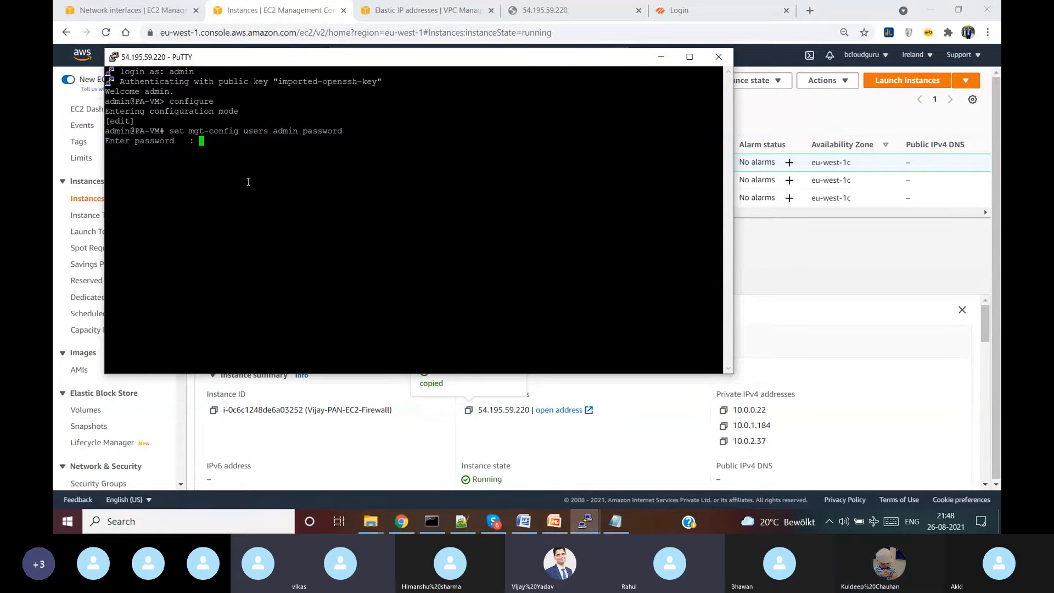
{"action": "key", "text": "Return"}
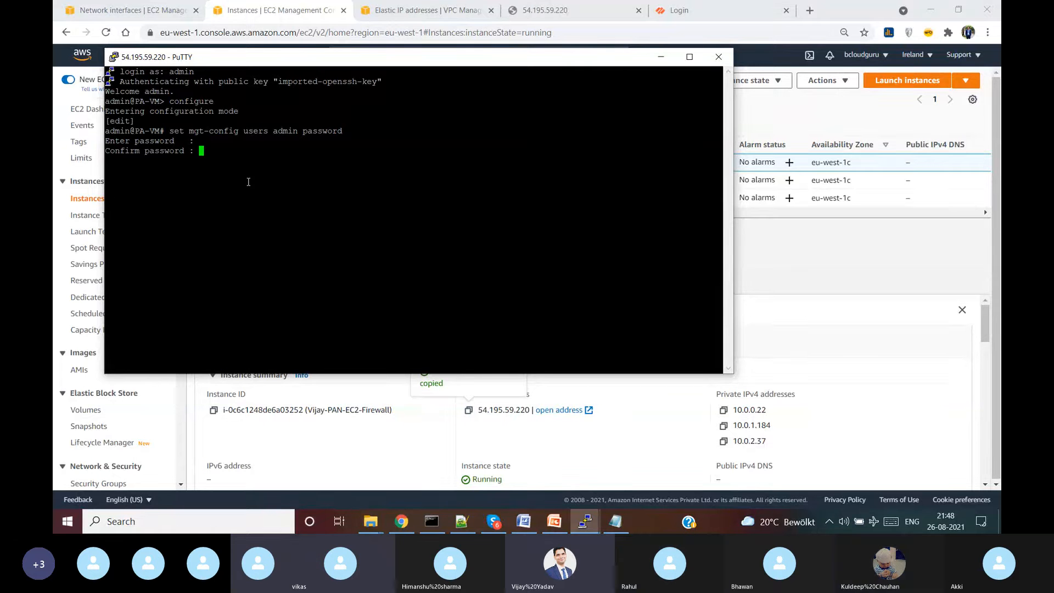
{"action": "key", "text": "Return"}
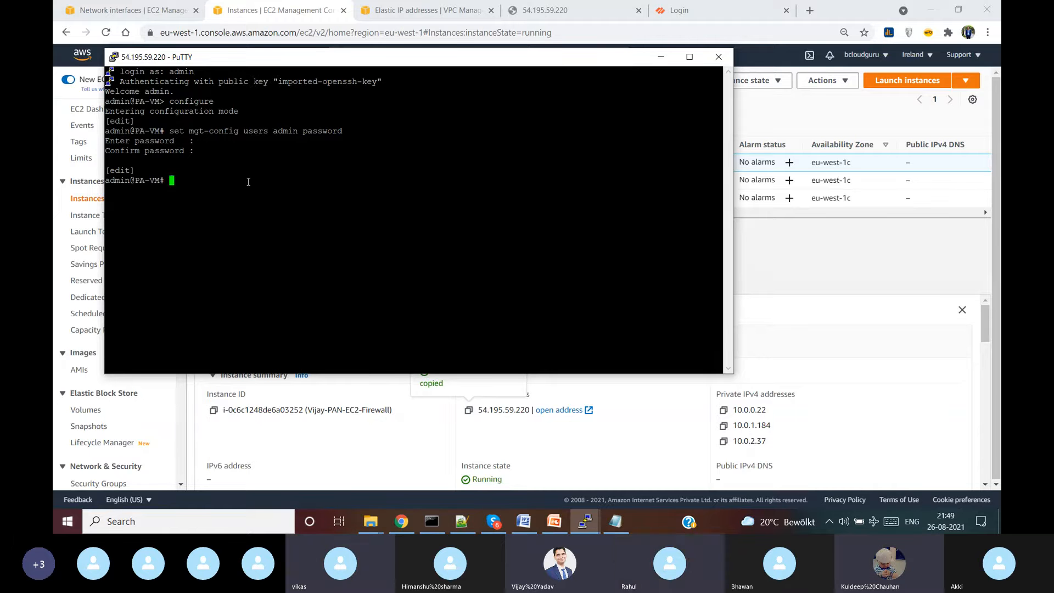
{"action": "type", "text": "commit"}
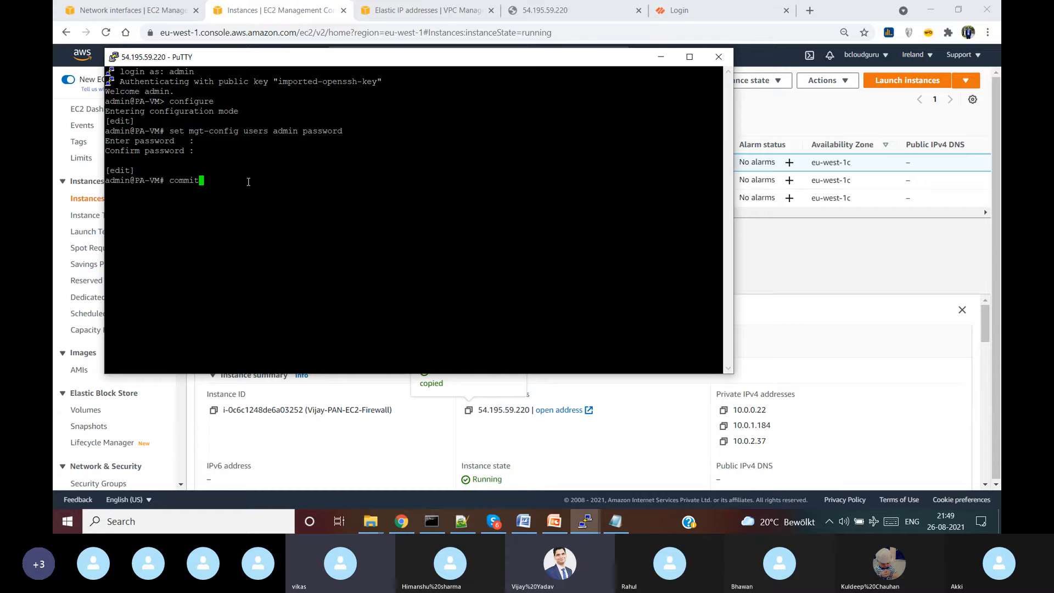
{"action": "key", "text": "Return"}
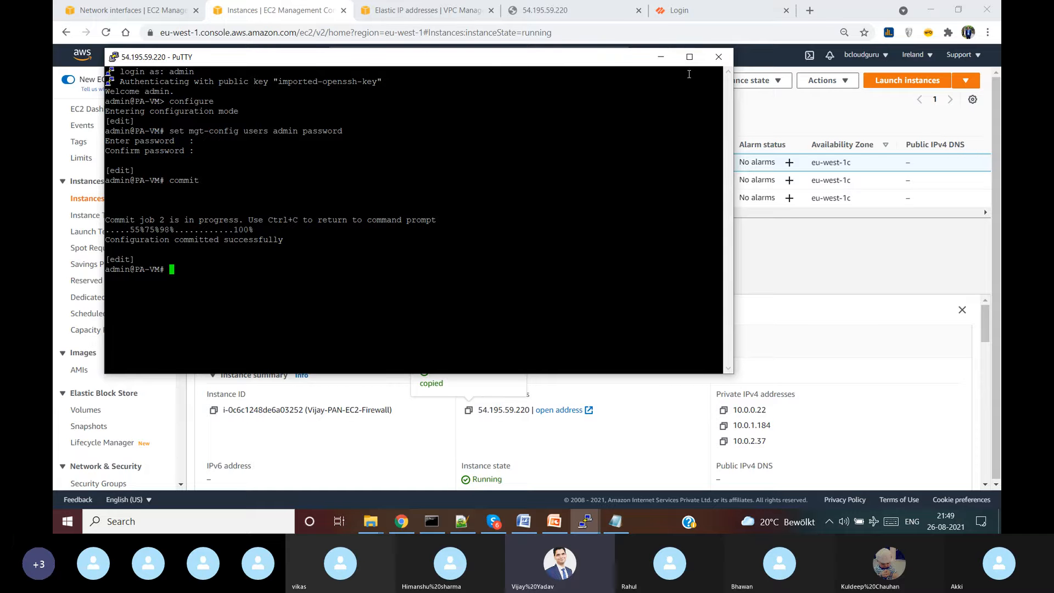
- Sign in to the PAN-OS web interface as admin with the new password
{"action": "left_click", "coordinate": [665, 57]}
{"action": "left_click", "coordinate": [701, 5]}
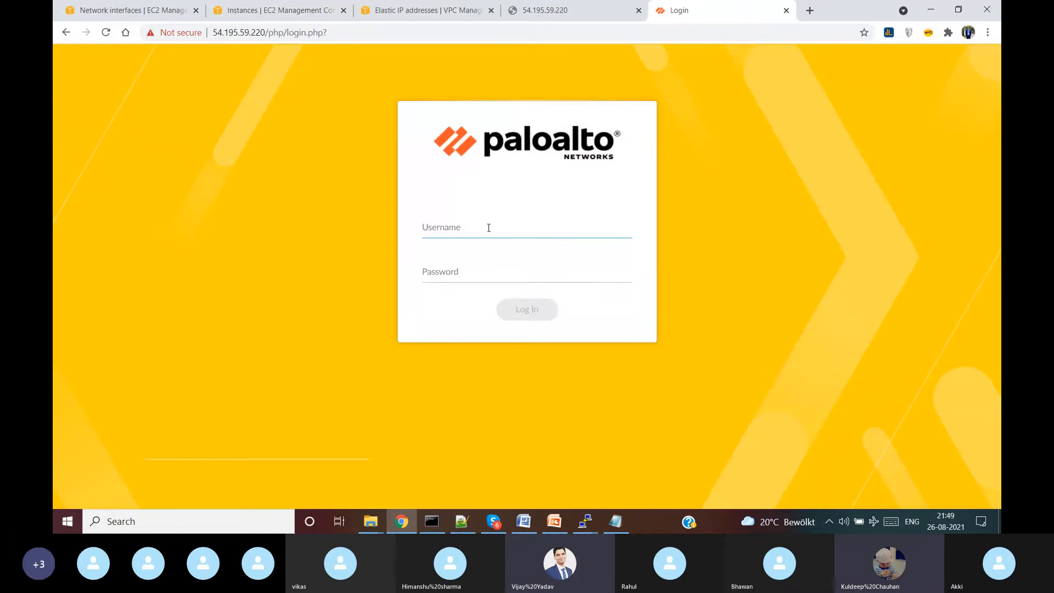
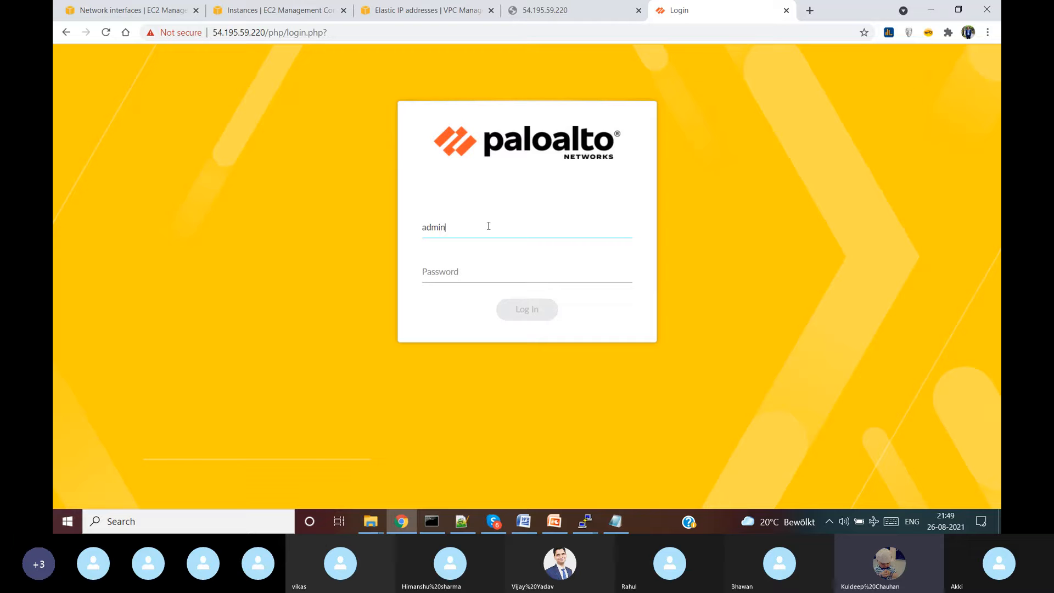
{"action": "key", "text": "Tab"}
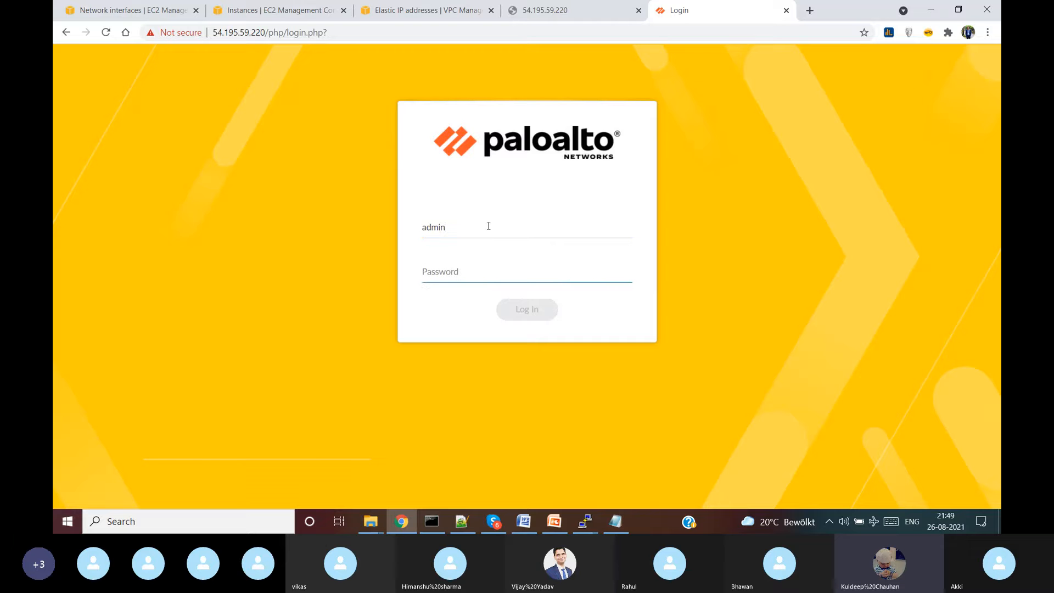
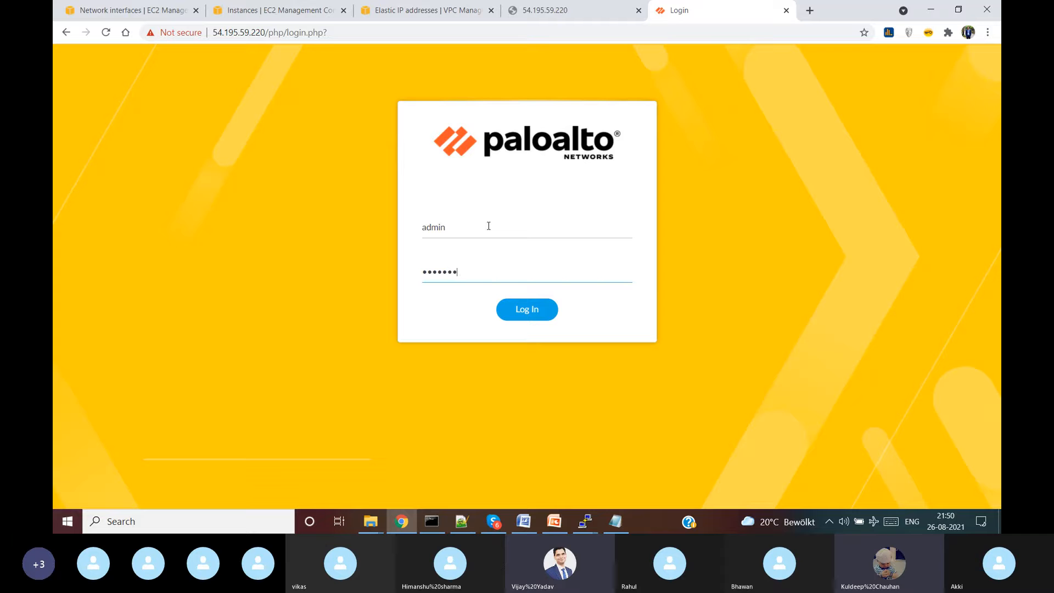
{"action": "key", "text": "Return"}
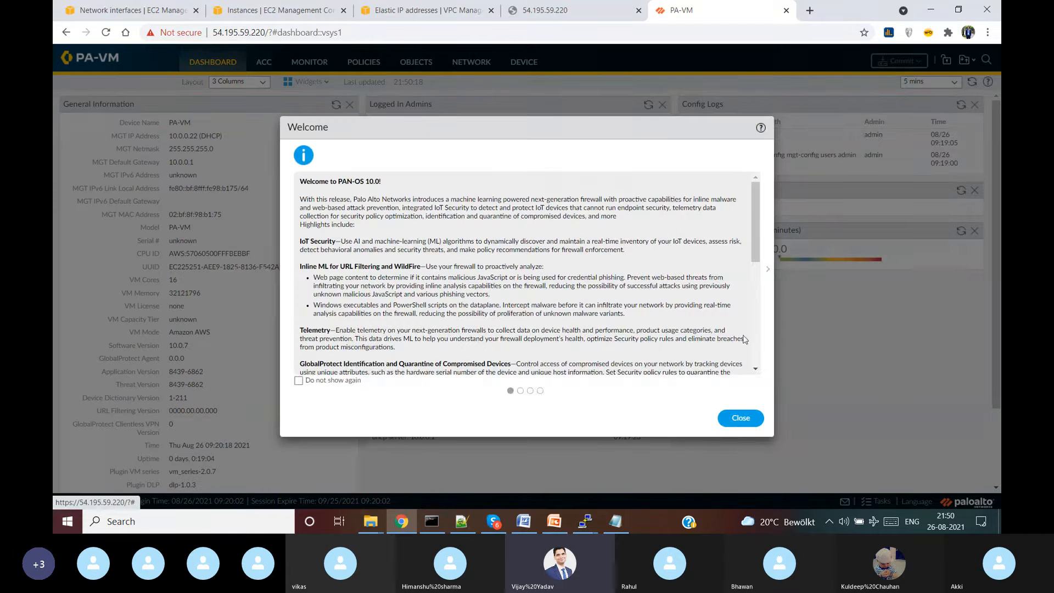
- Dismiss the PAN-OS 10.0 welcome and telemetry prompts, and close the unreachable address tab
{"action": "left_click", "coordinate": [740, 418]}
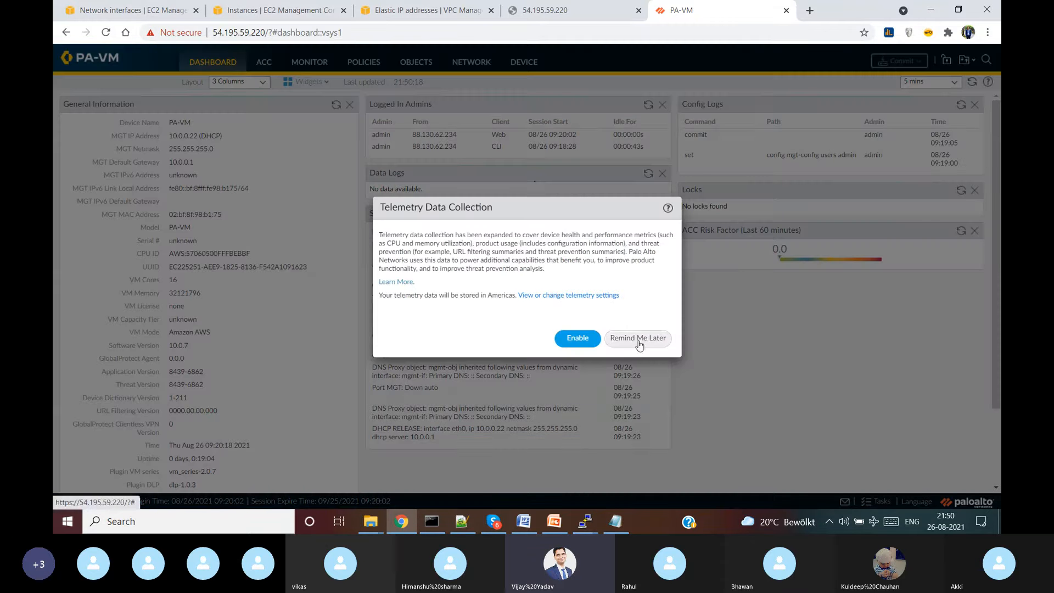
{"action": "left_click", "coordinate": [631, 338]}
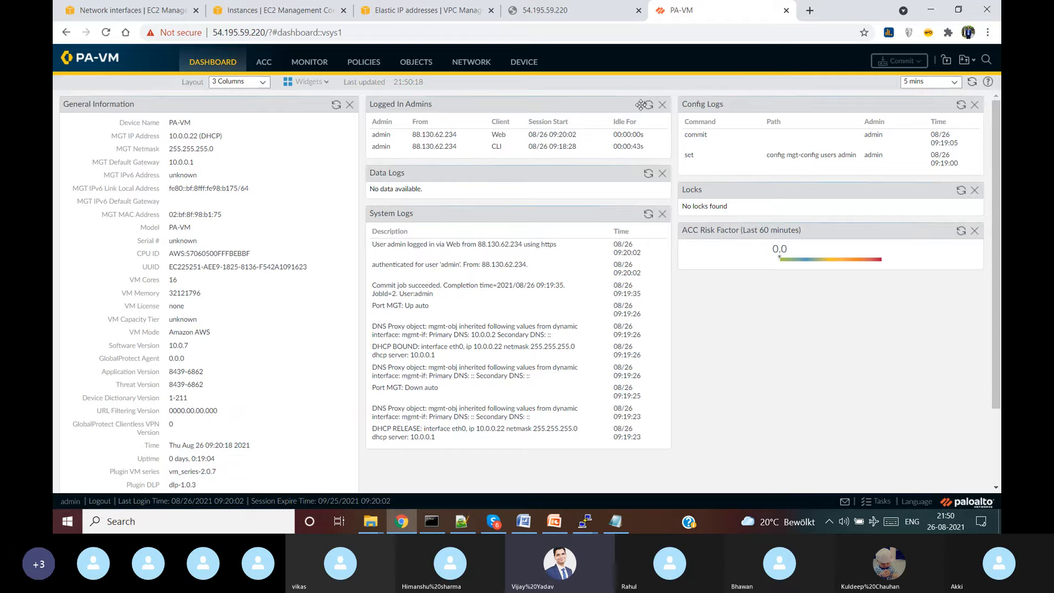
{"action": "left_click", "coordinate": [332, 12]}
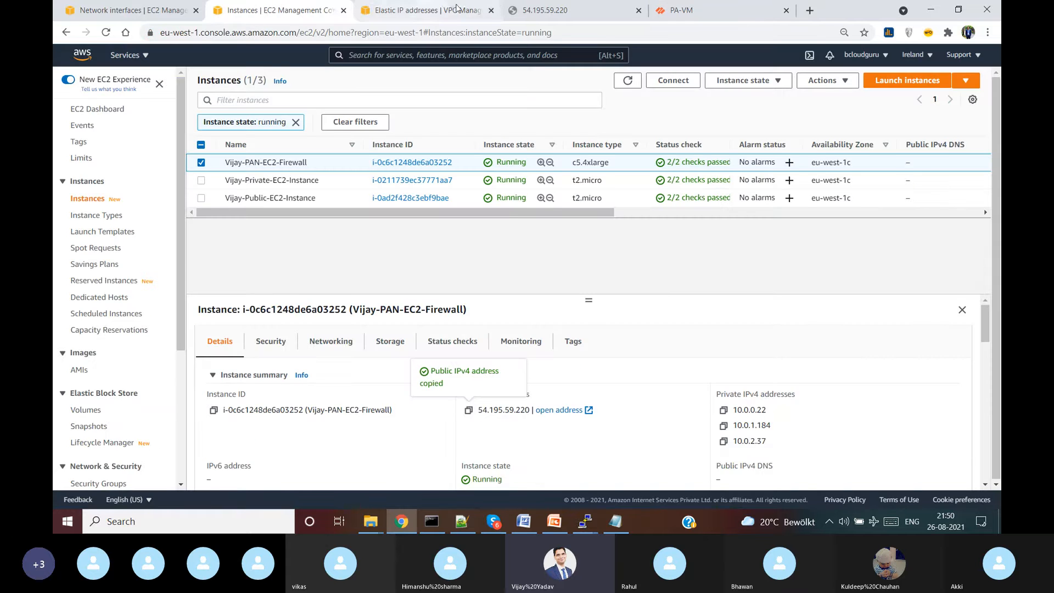
{"action": "left_click", "coordinate": [544, 10]}
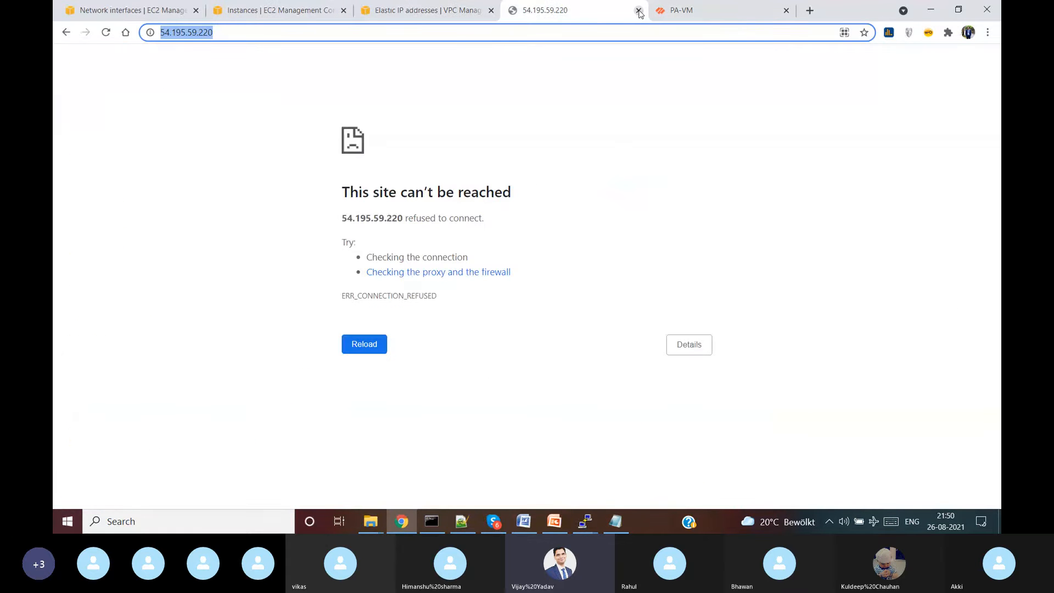
{"action": "left_click", "coordinate": [639, 9]}
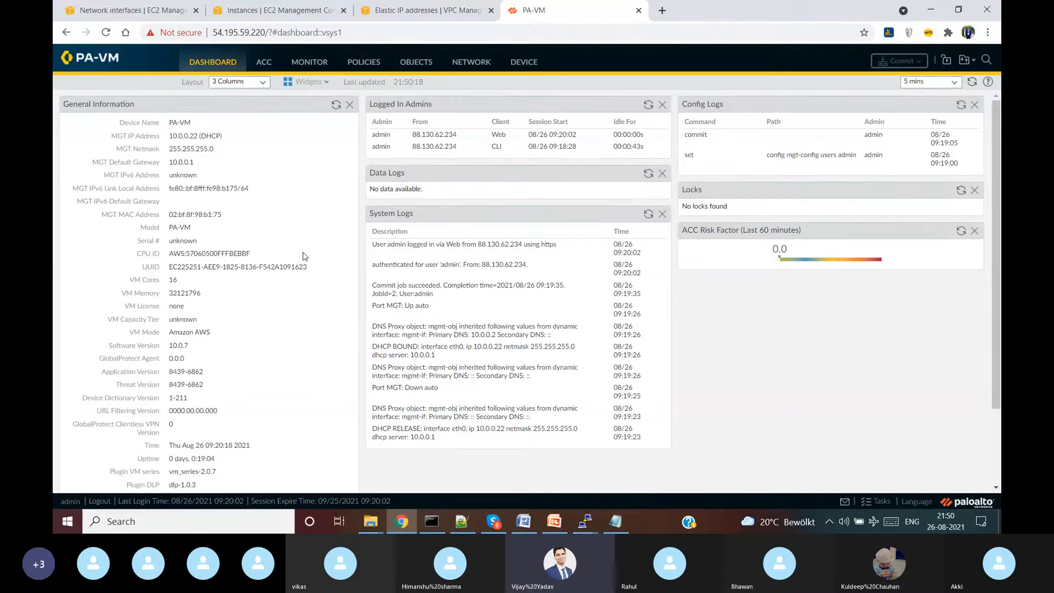
- View the PA-VM Ethernet interfaces list, then bring up the Vijay-PAN-VPC diagram slide in PowerPoint
{"action": "left_click", "coordinate": [463, 62]}
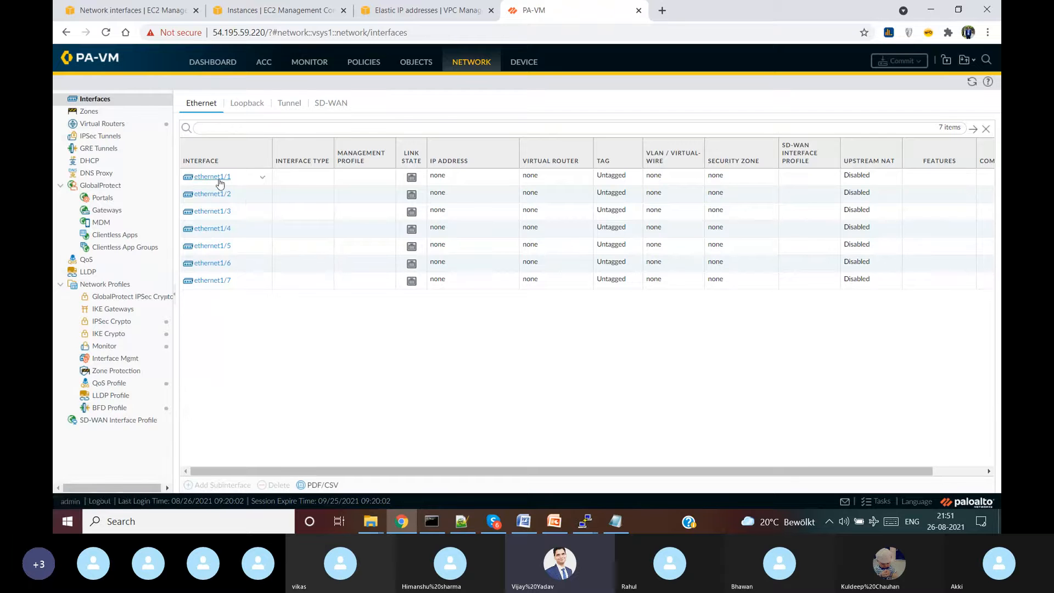
{"action": "left_click", "coordinate": [550, 523]}
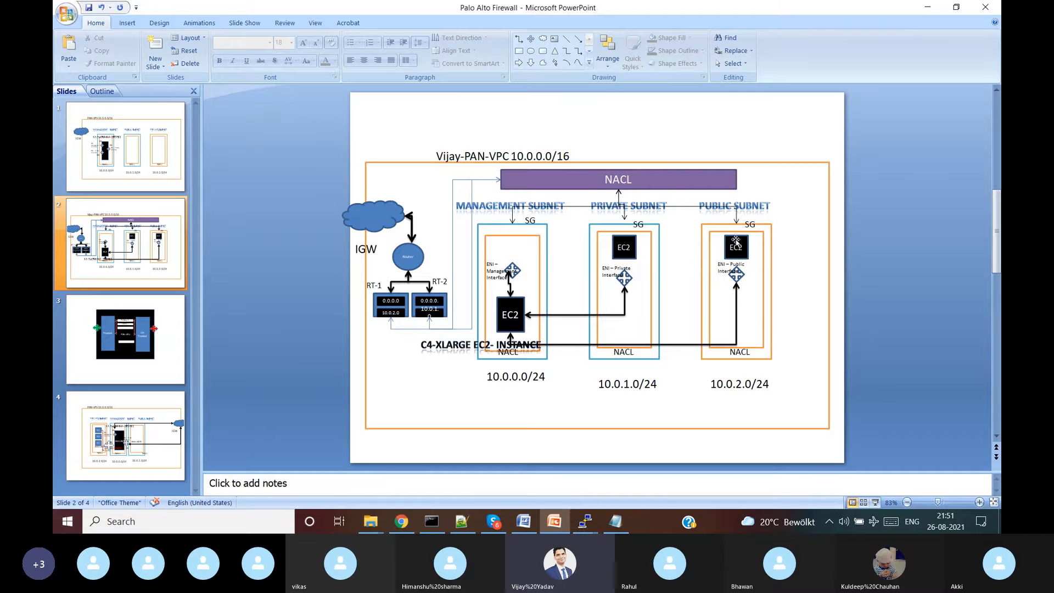
- Minimize PowerPoint to return to the ethernet1/1–1/7 interfaces list
{"action": "left_click", "coordinate": [927, 7]}
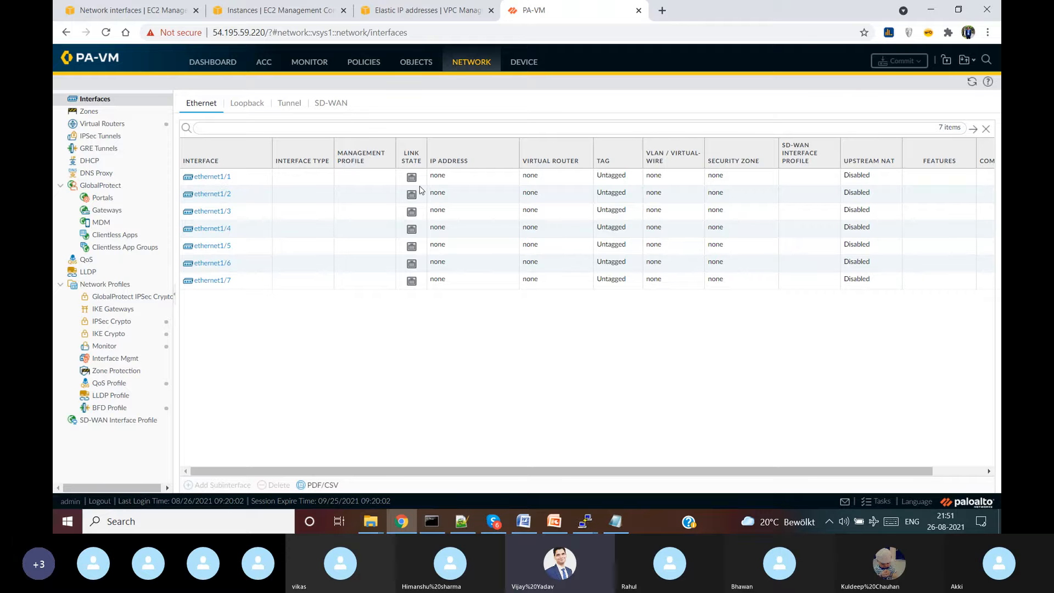
- Set ethernet1/1's interface type to Layer3, view its Config tab, then show the diagram slide
{"action": "left_click", "coordinate": [209, 178]}
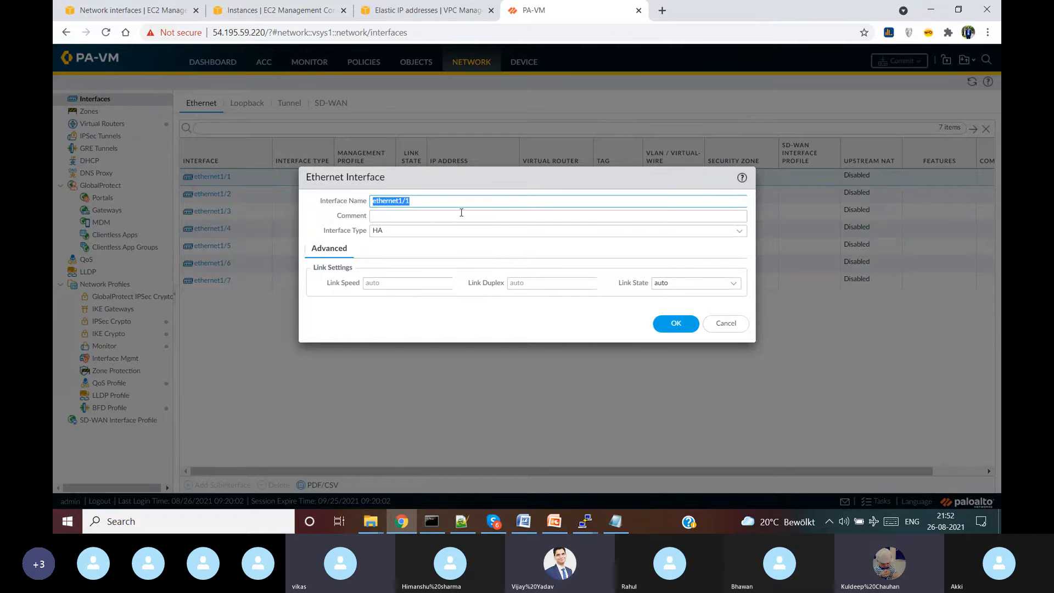
{"action": "left_click", "coordinate": [739, 231]}
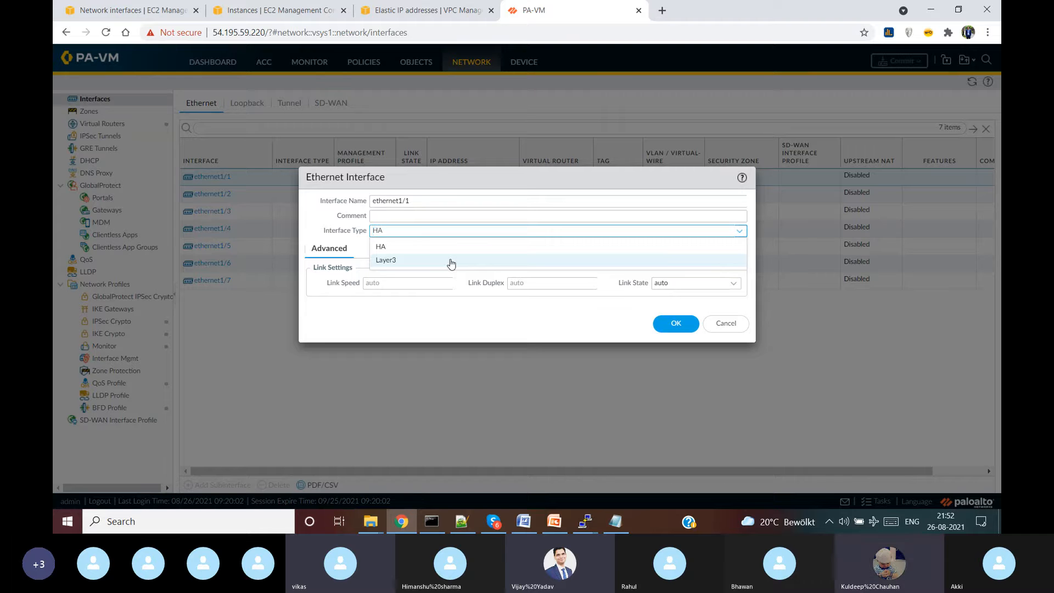
{"action": "left_click", "coordinate": [450, 261]}
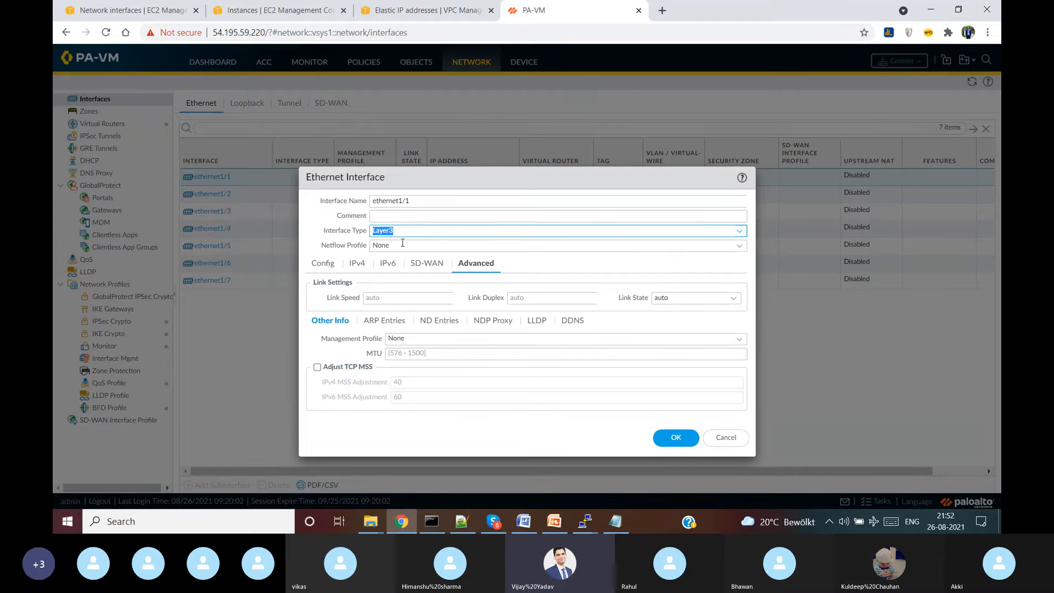
{"action": "left_click", "coordinate": [325, 265]}
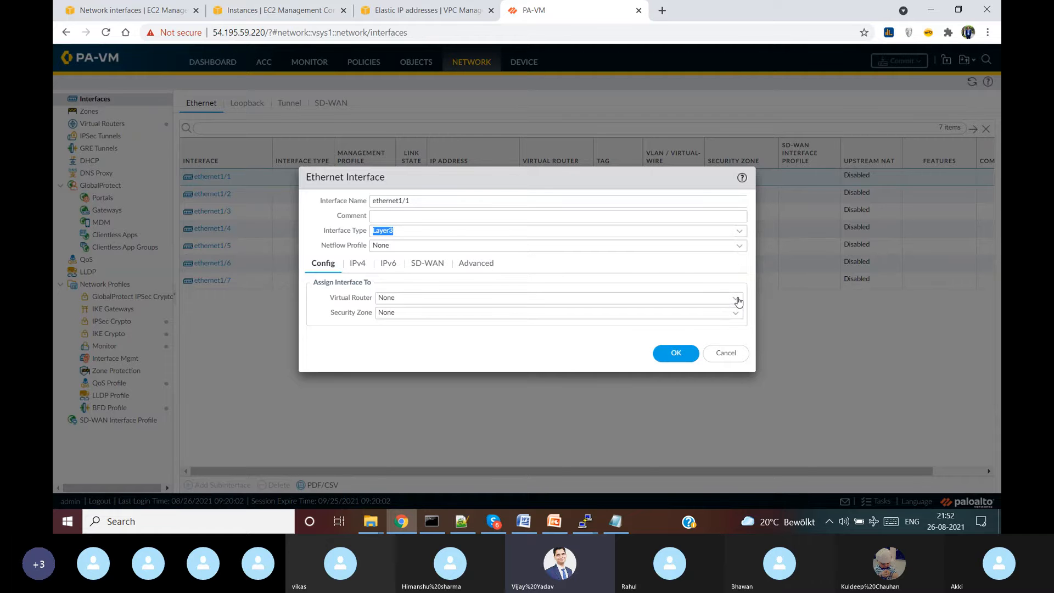
{"action": "left_click", "coordinate": [565, 519]}
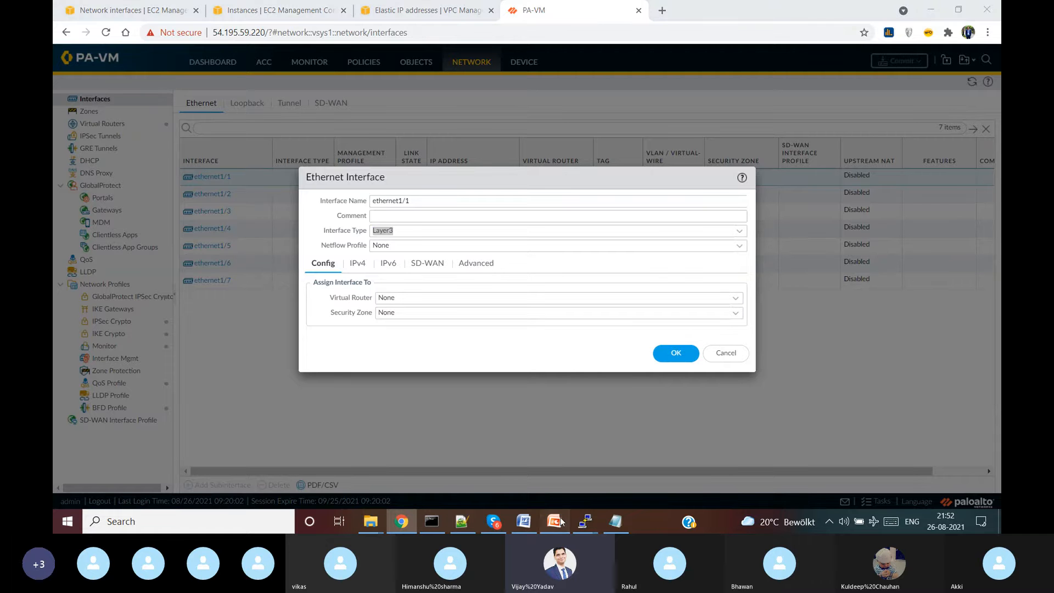
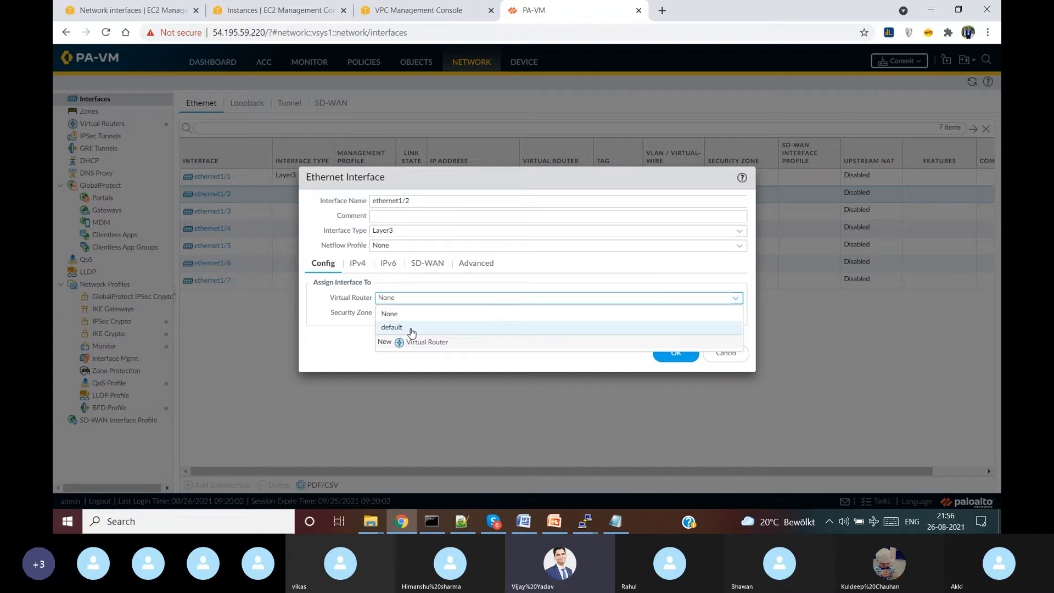
- Create a new security zone named trust and assign ethernet1/2 to it
{"action": "left_click", "coordinate": [735, 314]}
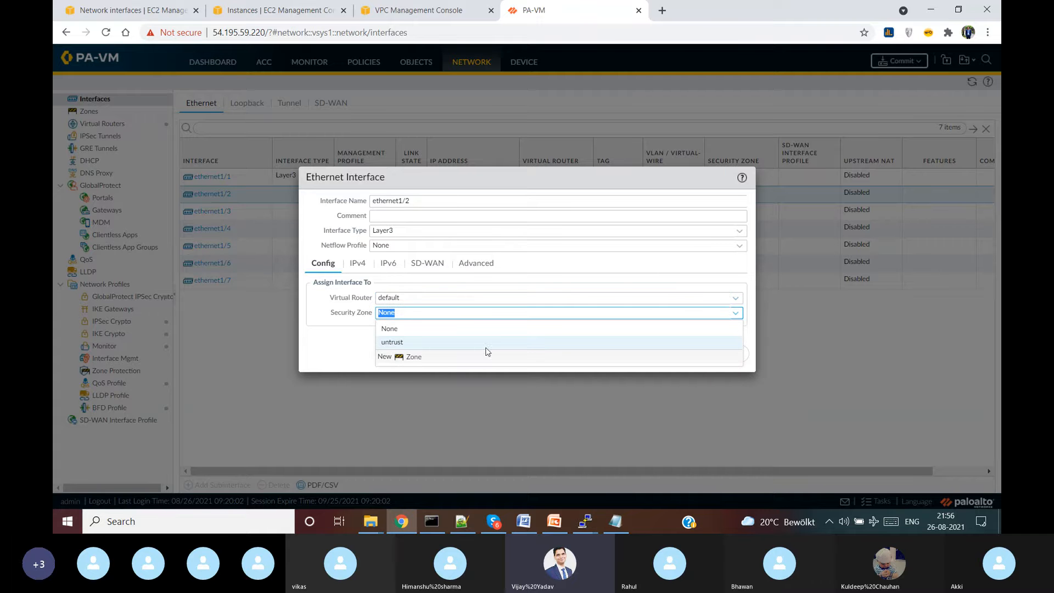
{"action": "left_click", "coordinate": [402, 358]}
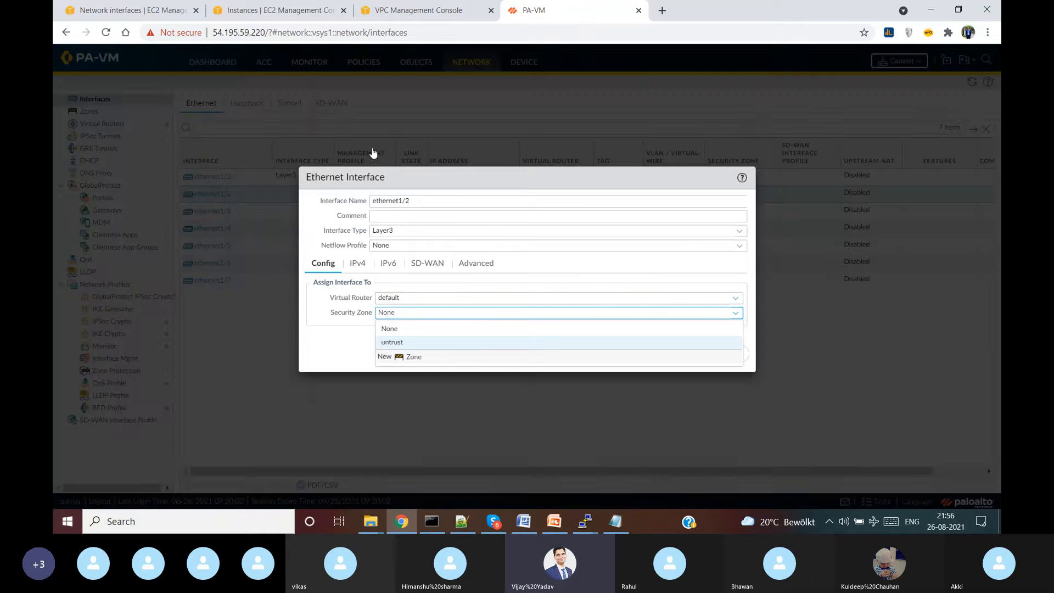
{"action": "type", "text": "ttust"}
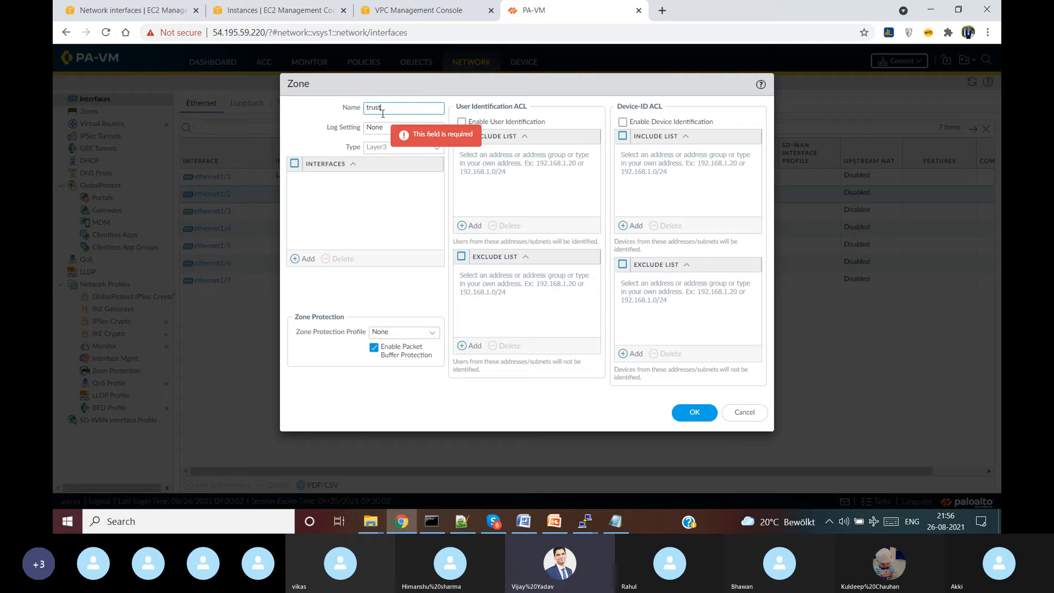
{"action": "left_click", "coordinate": [393, 212]}
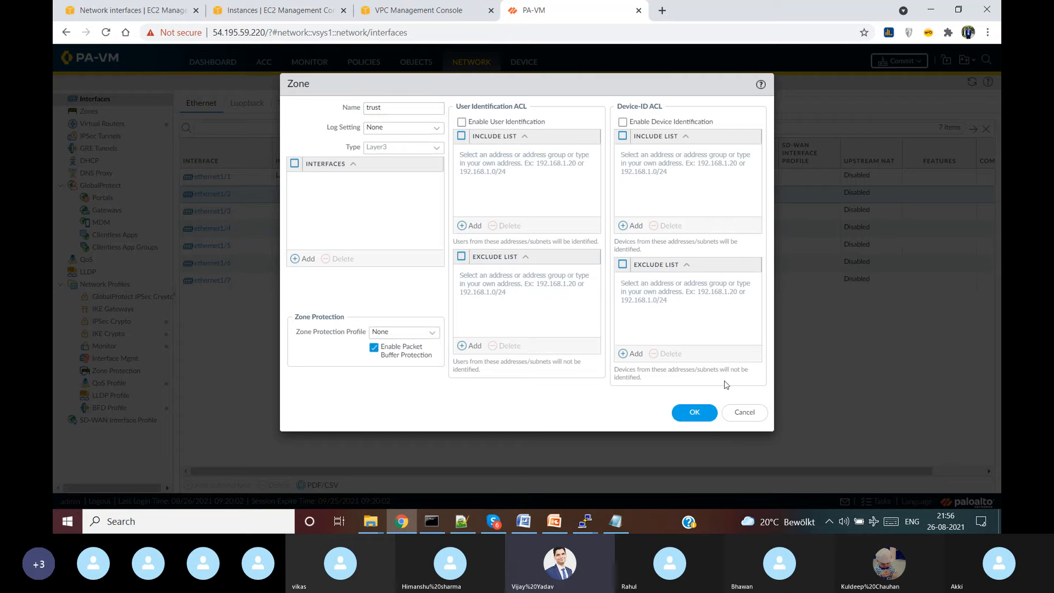
{"action": "left_click", "coordinate": [695, 412]}
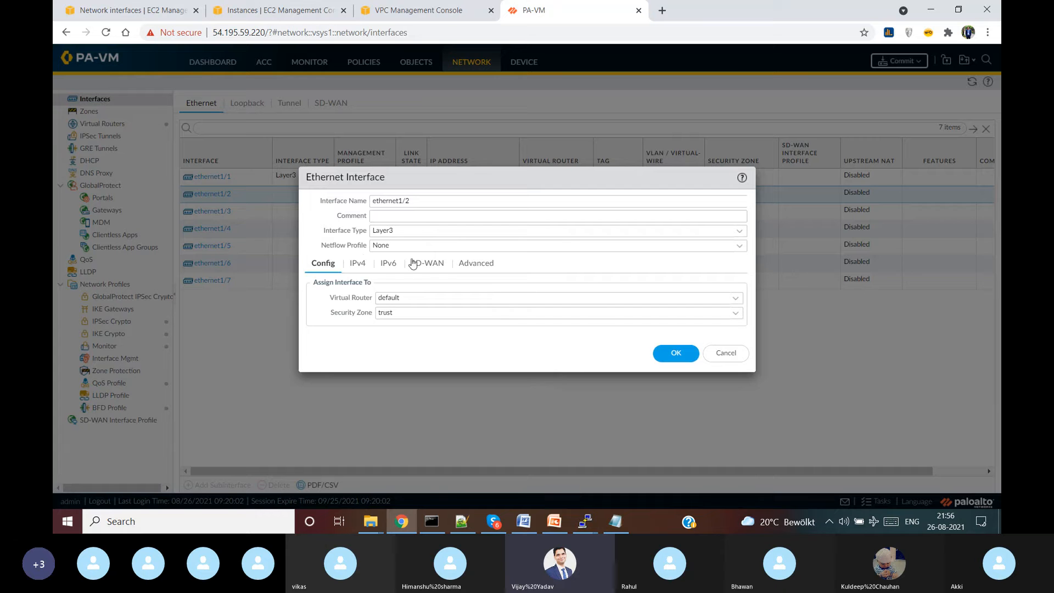
- Set ethernet1/2's IPv4 to DHCP Client without an automatic default route, and save the interface
{"action": "left_click", "coordinate": [357, 263]}
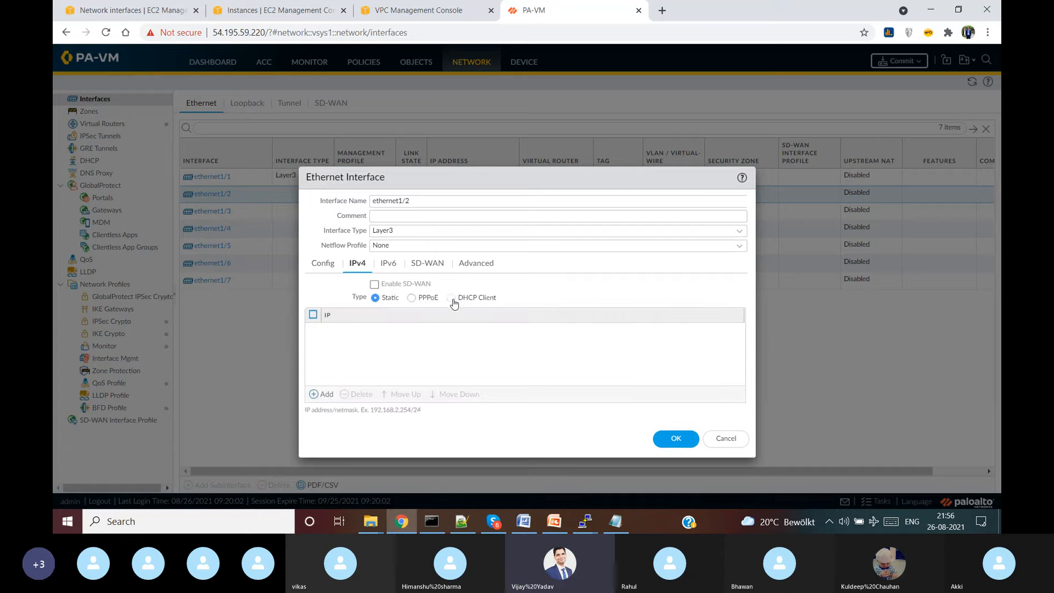
{"action": "left_click", "coordinate": [450, 298]}
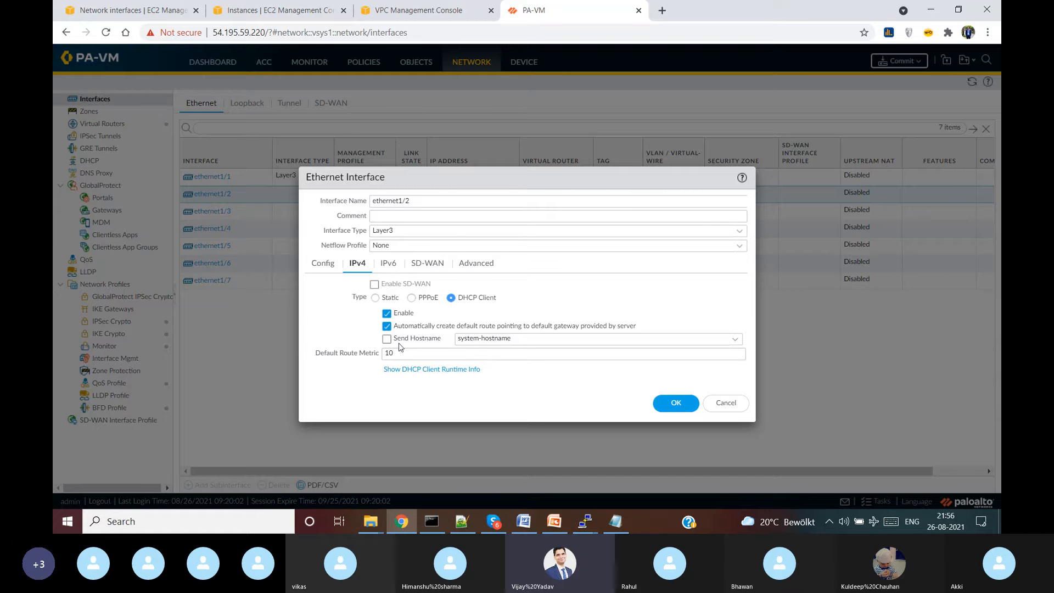
{"action": "left_click", "coordinate": [387, 326]}
{"action": "left_click", "coordinate": [673, 406]}
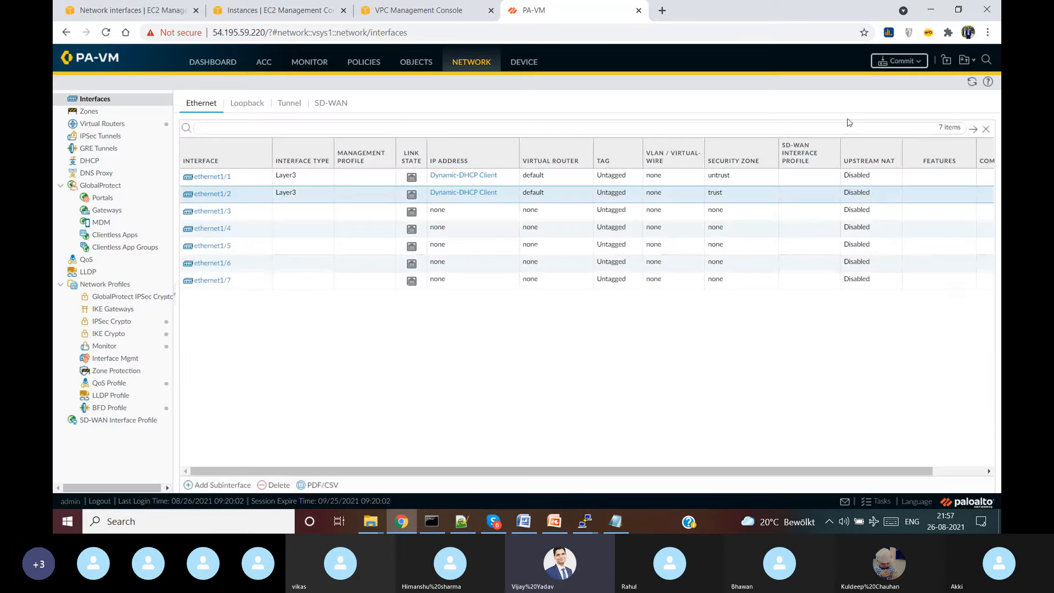
- Commit all pending changes to the running configuration and close the successful commit status report
{"action": "left_click", "coordinate": [900, 61]}
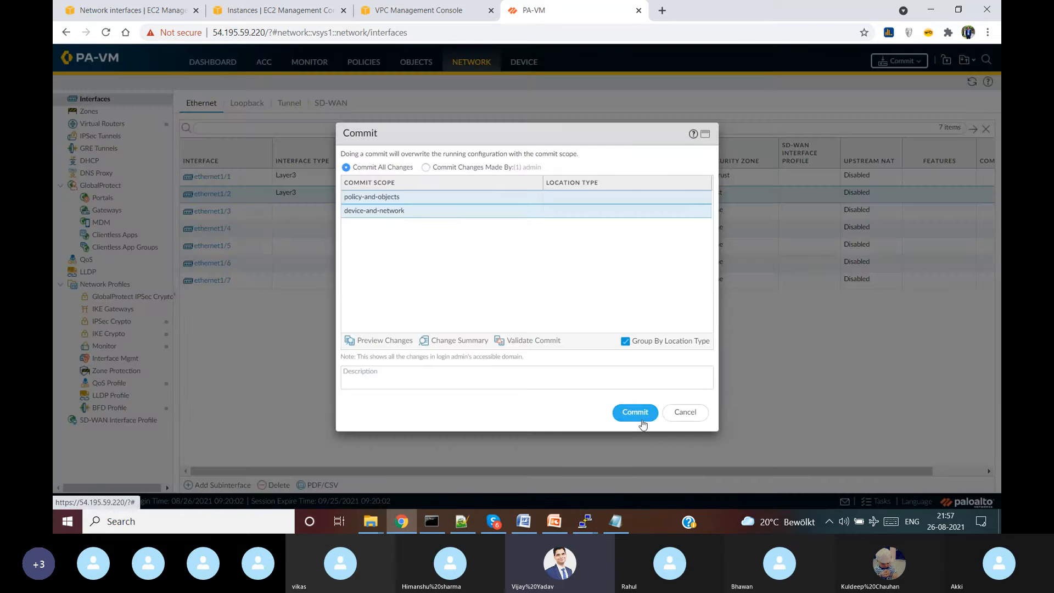
{"action": "left_click", "coordinate": [637, 413]}
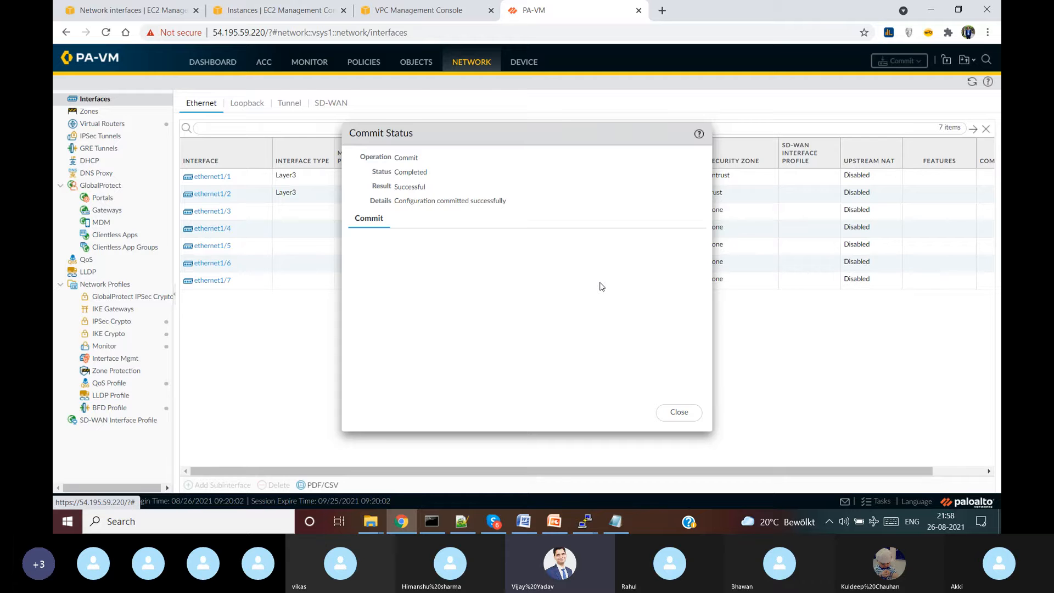
{"action": "left_click", "coordinate": [680, 413]}
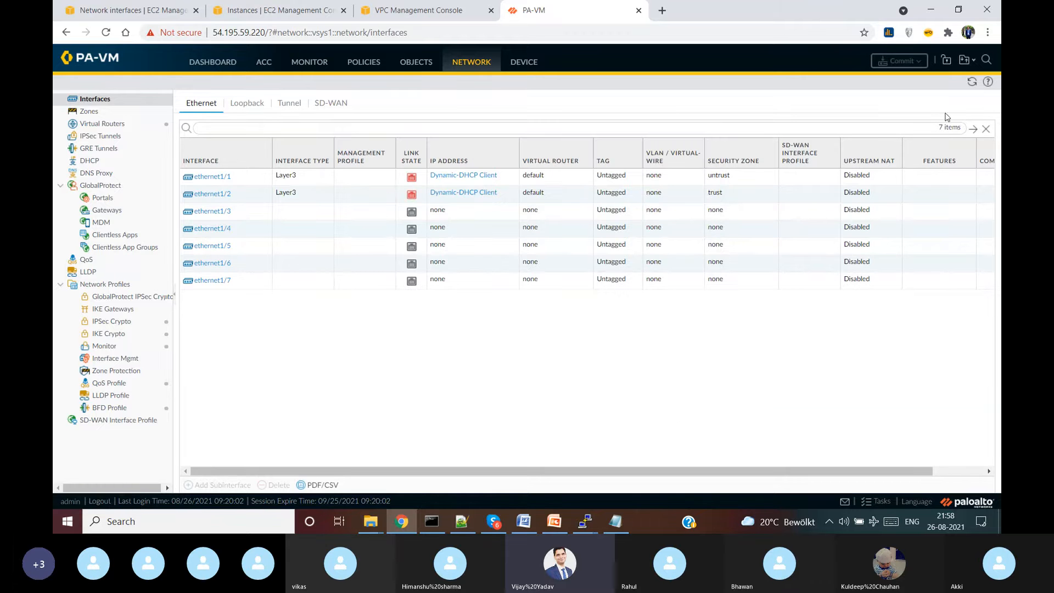
{"action": "left_click", "coordinate": [972, 82]}
{"action": "left_click", "coordinate": [972, 81]}
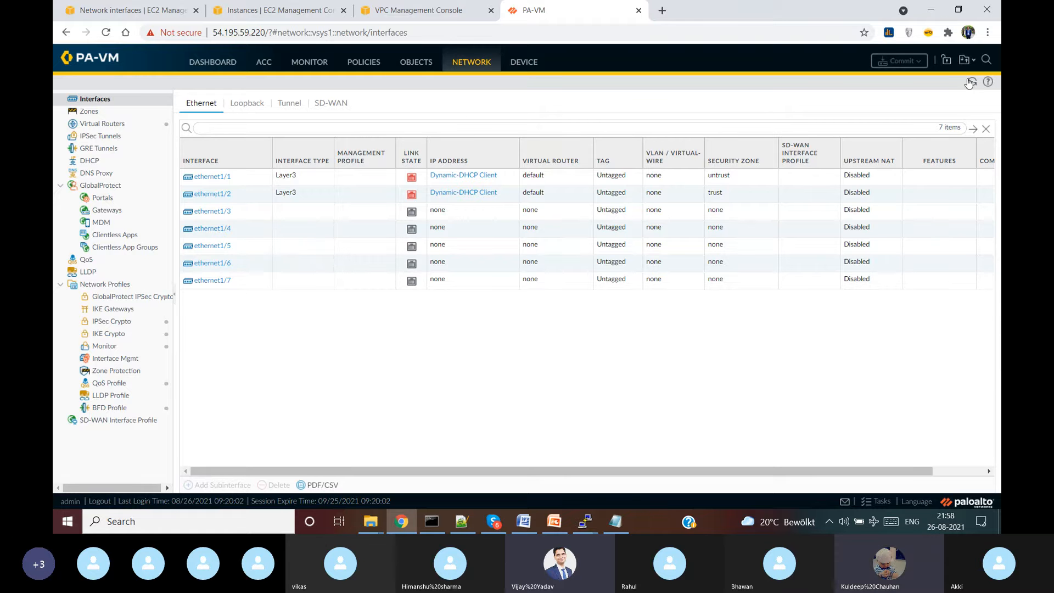
{"action": "left_click", "coordinate": [970, 83]}
{"action": "left_click", "coordinate": [972, 82]}
{"action": "left_click", "coordinate": [973, 84]}
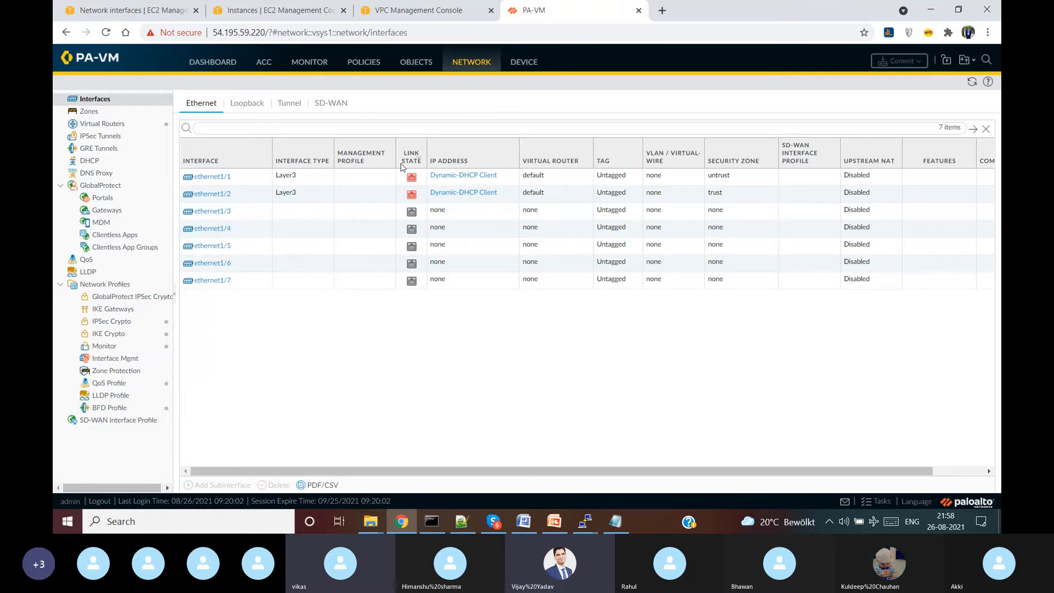
{"action": "left_click", "coordinate": [972, 82]}
{"action": "left_click", "coordinate": [972, 81]}
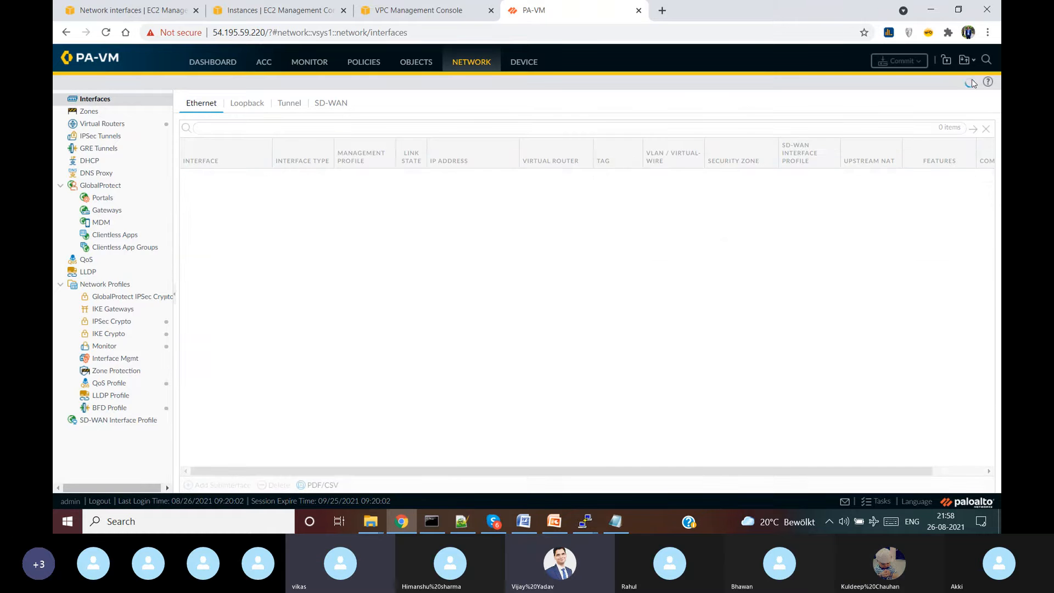
{"action": "left_click", "coordinate": [972, 82]}
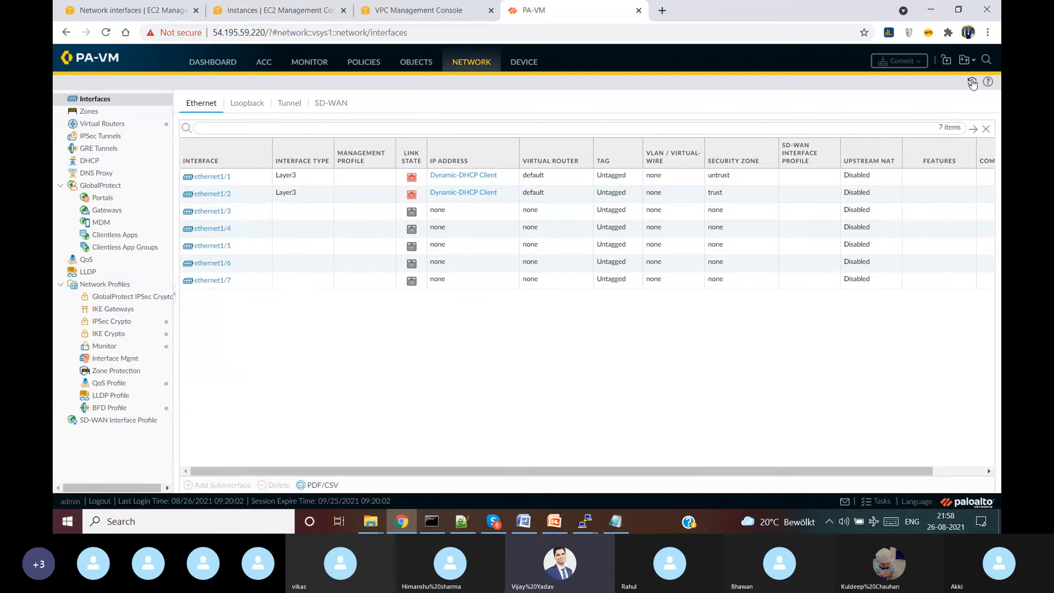
{"action": "left_click", "coordinate": [972, 82]}
{"action": "left_click", "coordinate": [972, 83]}
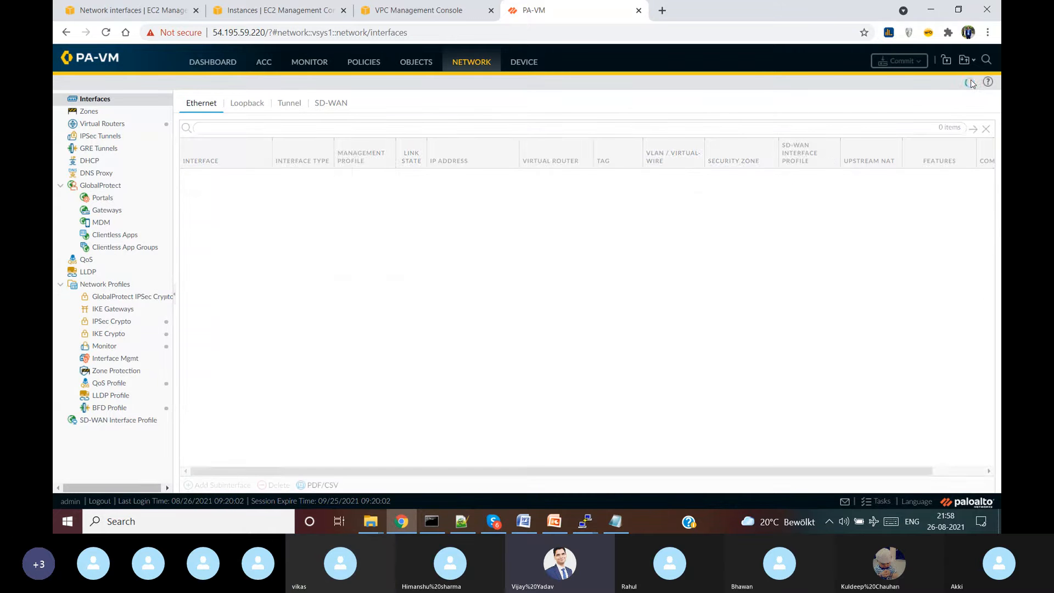
{"action": "left_click", "coordinate": [972, 82]}
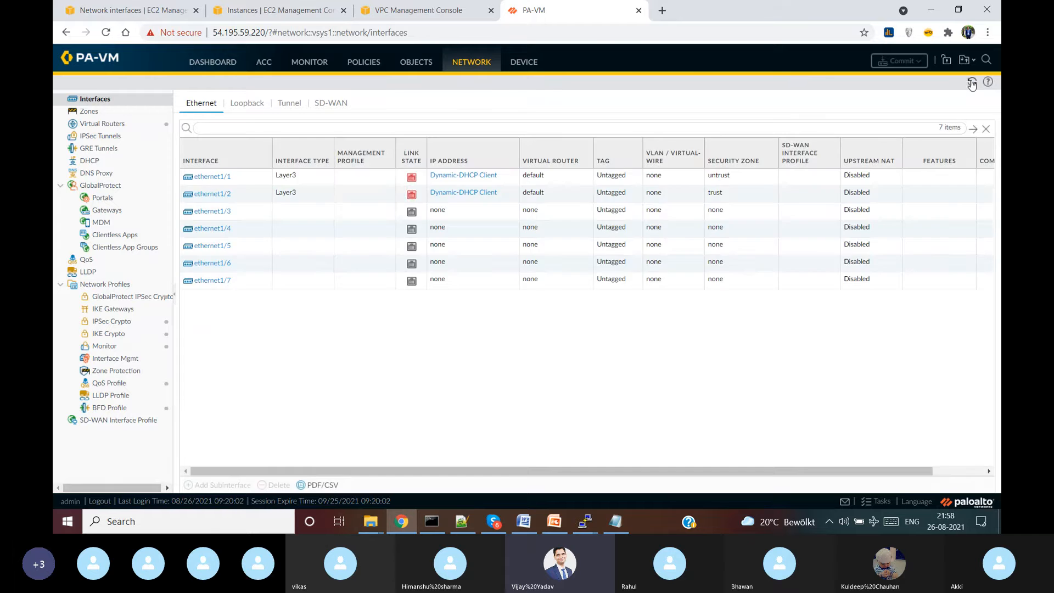
{"action": "left_click", "coordinate": [972, 83]}
{"action": "left_click", "coordinate": [973, 83]}
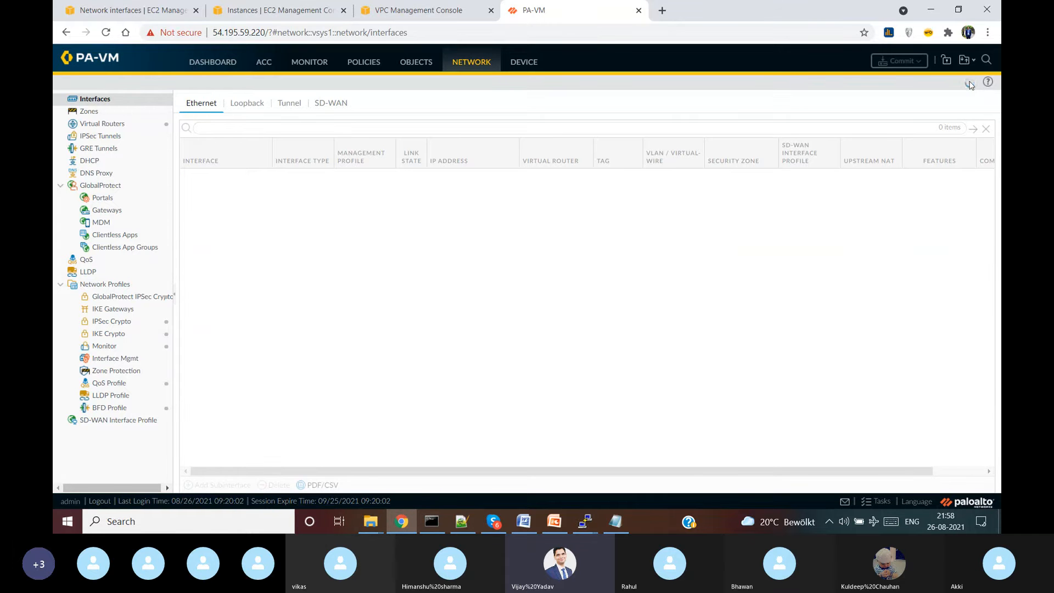
{"action": "left_click", "coordinate": [972, 83]}
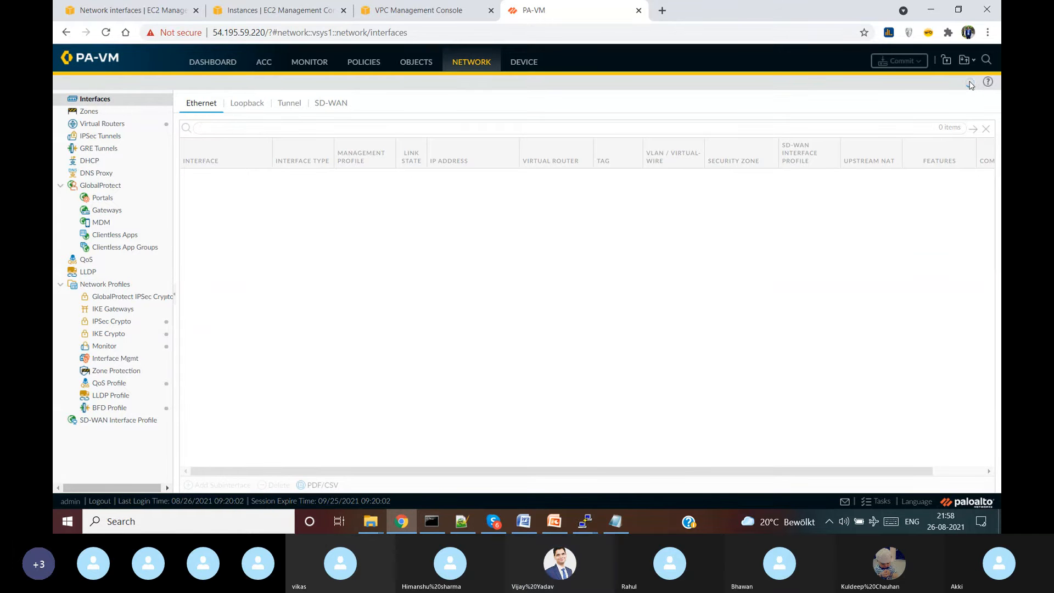
{"action": "left_click", "coordinate": [971, 83]}
{"action": "left_click", "coordinate": [971, 83]}
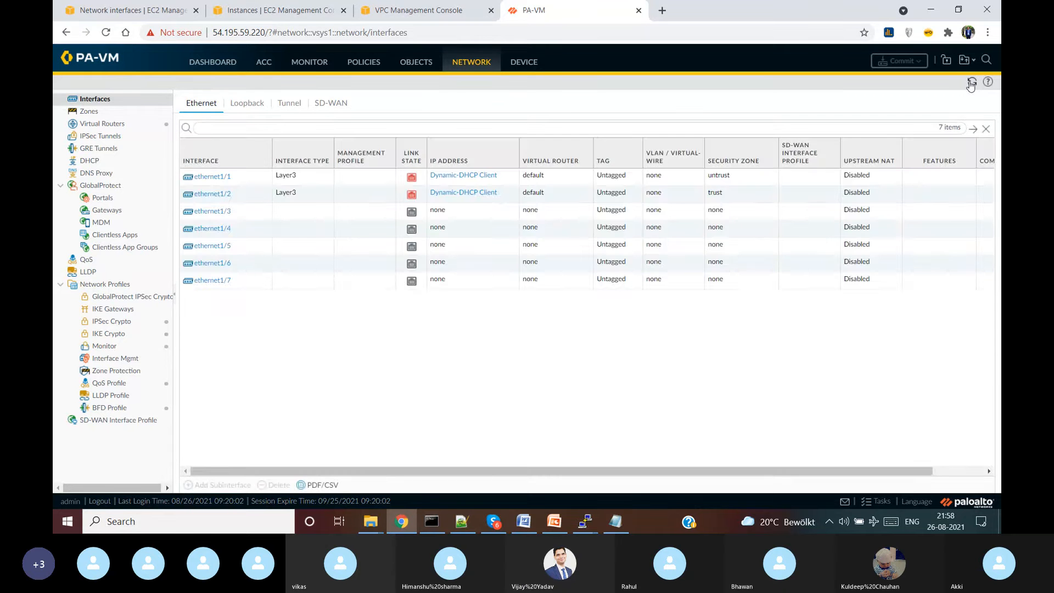
{"action": "left_click", "coordinate": [971, 83]}
{"action": "left_click", "coordinate": [971, 83]}
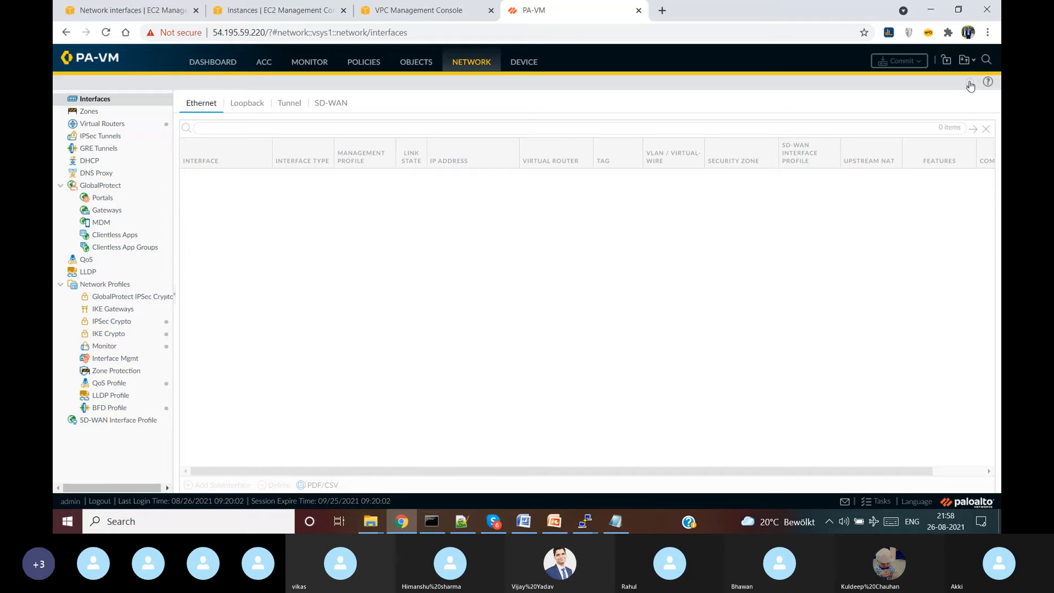
{"action": "left_click", "coordinate": [968, 85]}
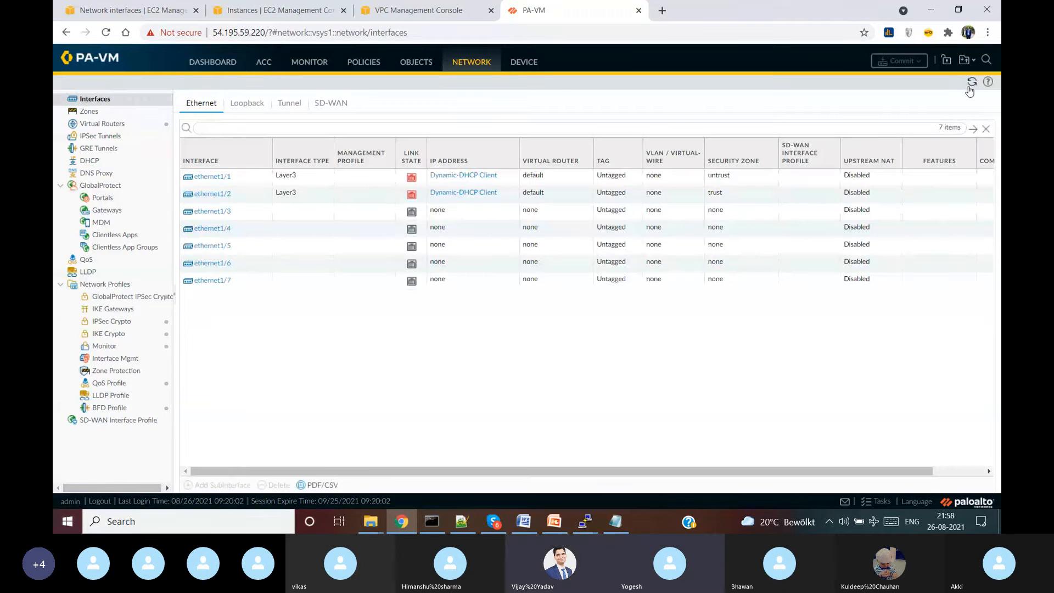
{"action": "left_click", "coordinate": [970, 87]}
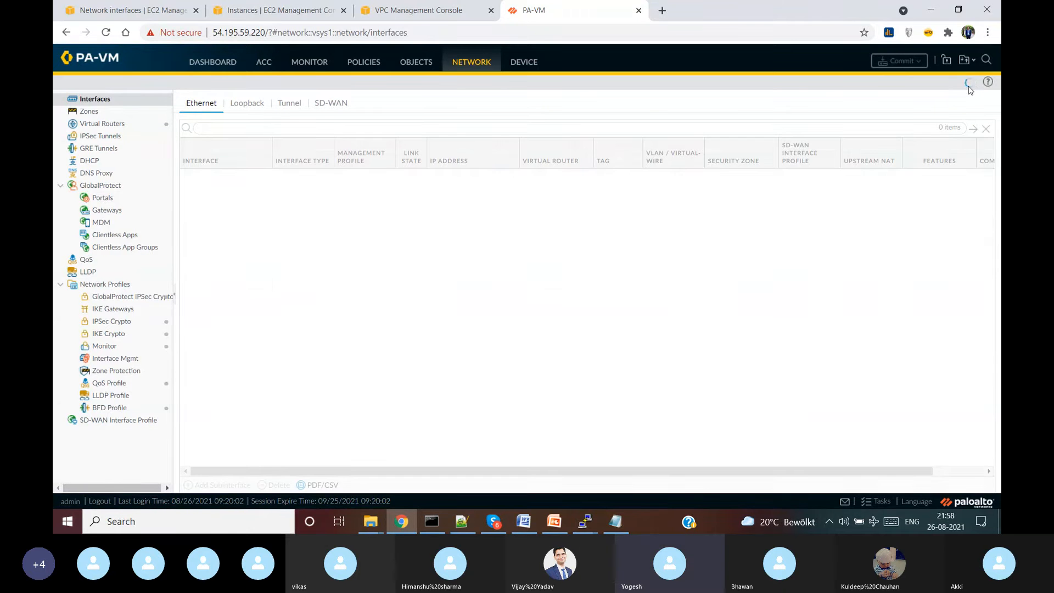
{"action": "left_click", "coordinate": [969, 86]}
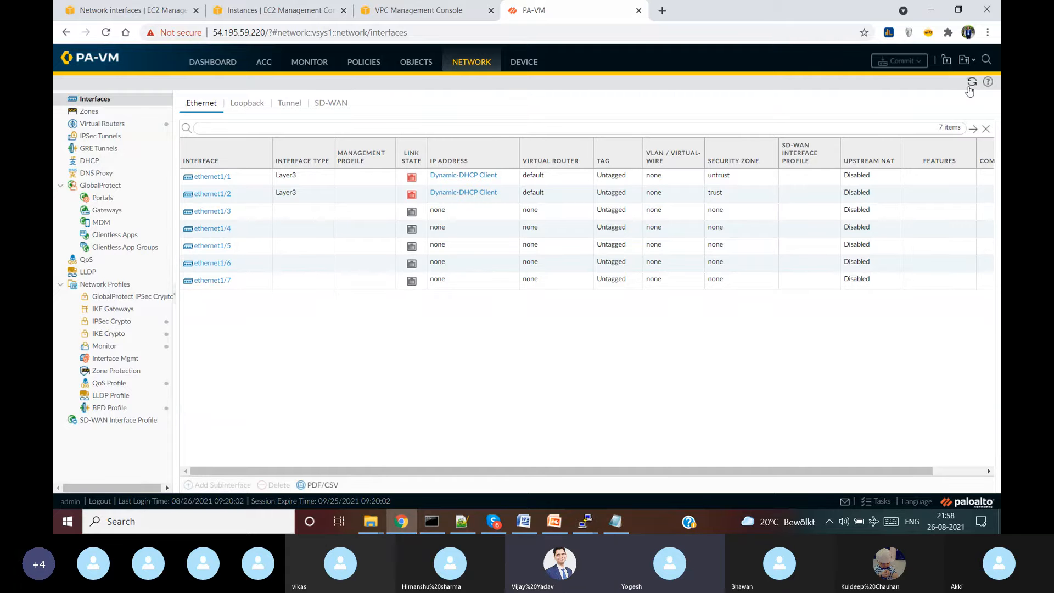
{"action": "left_click", "coordinate": [969, 86]}
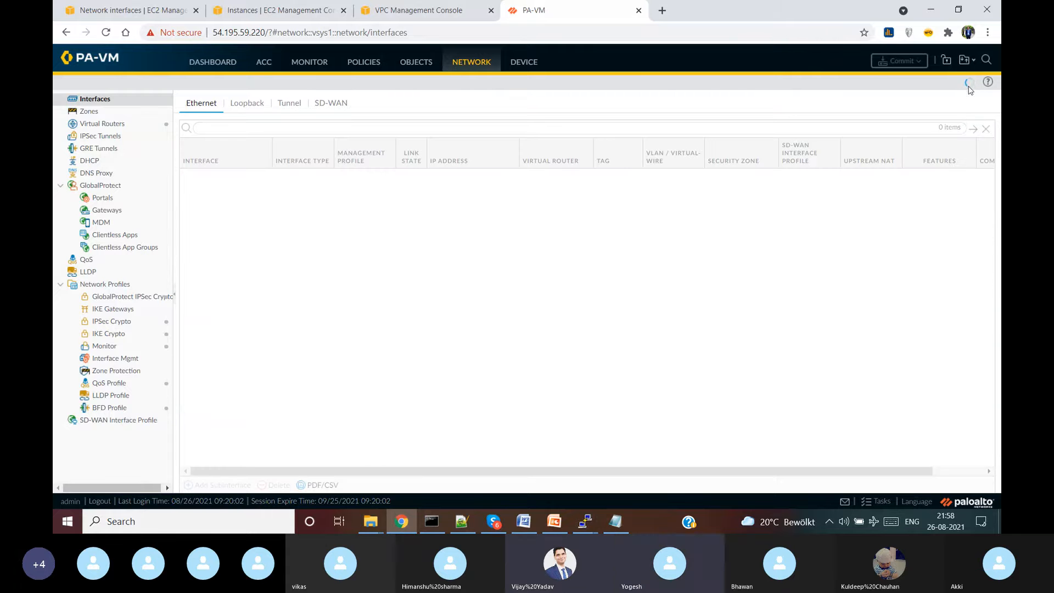
{"action": "left_click", "coordinate": [969, 86]}
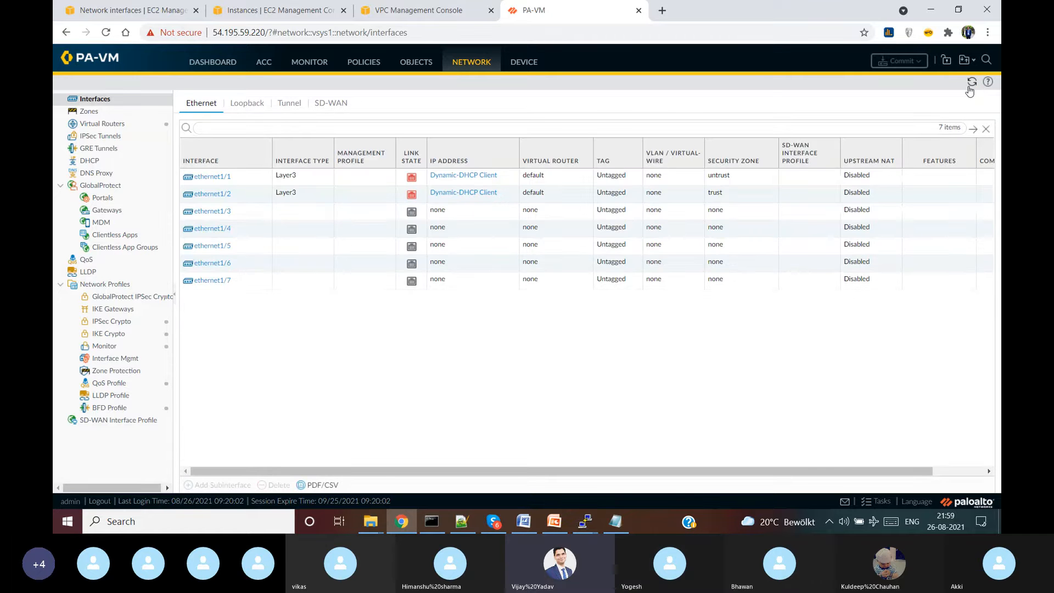
{"action": "left_click", "coordinate": [971, 91]}
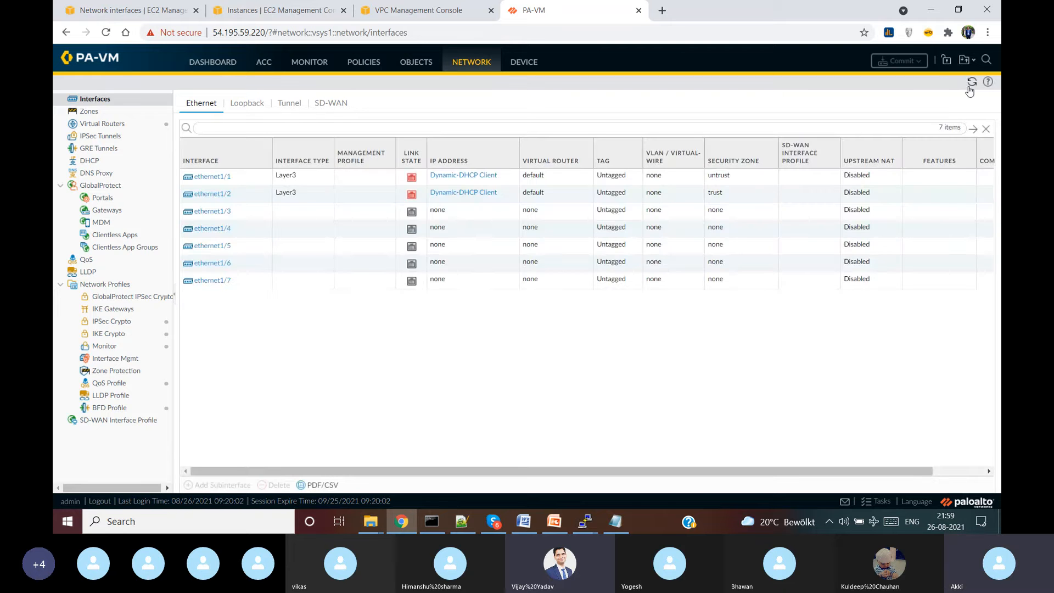
{"action": "left_click", "coordinate": [971, 91]}
{"action": "left_click", "coordinate": [971, 91]}
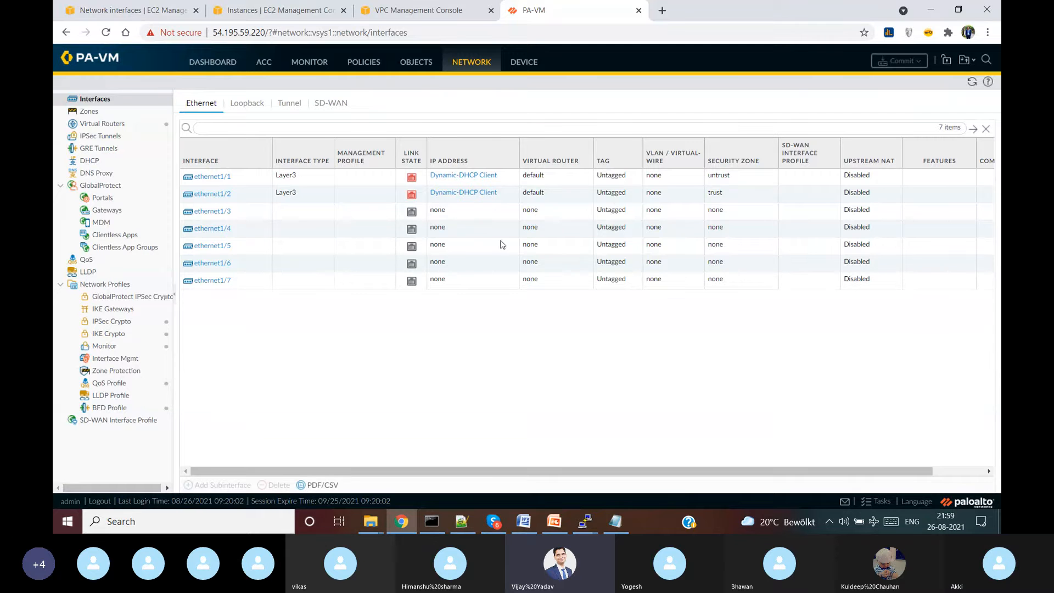
{"action": "left_click", "coordinate": [970, 88]}
{"action": "left_click", "coordinate": [970, 88]}
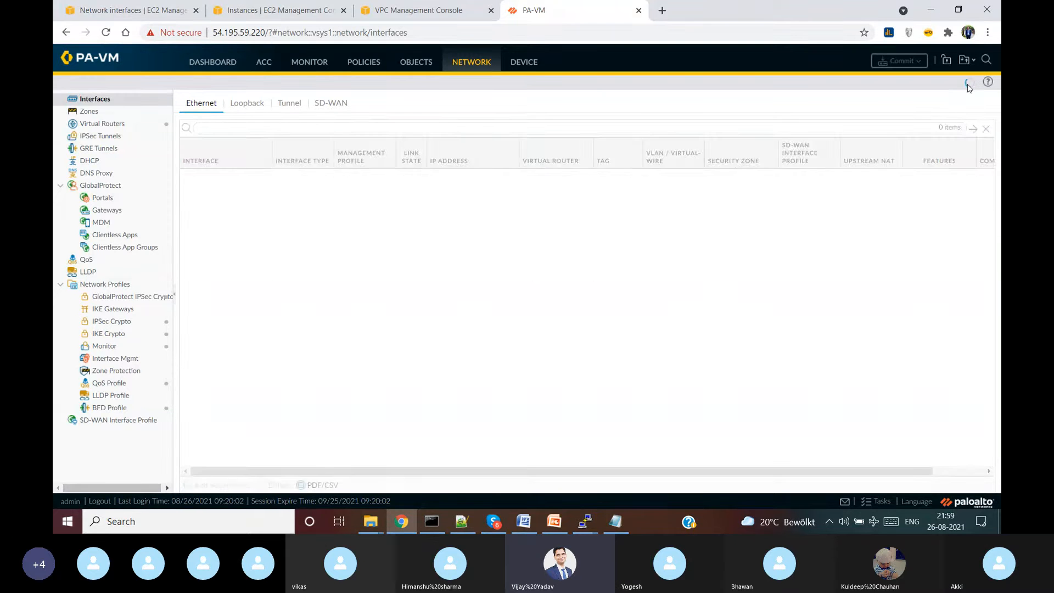
{"action": "left_click", "coordinate": [970, 87]}
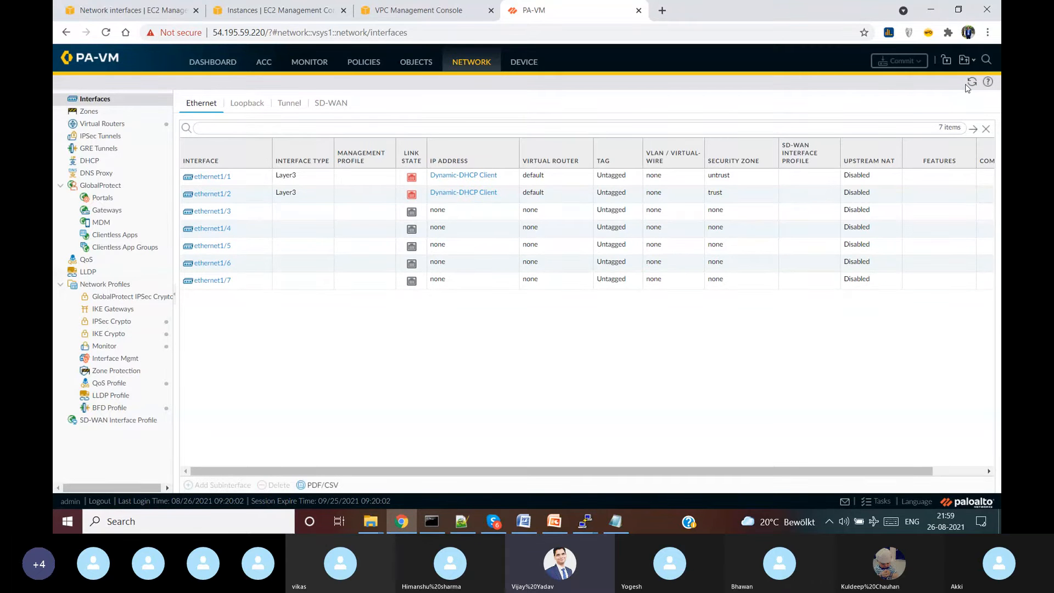
{"action": "left_click", "coordinate": [972, 84]}
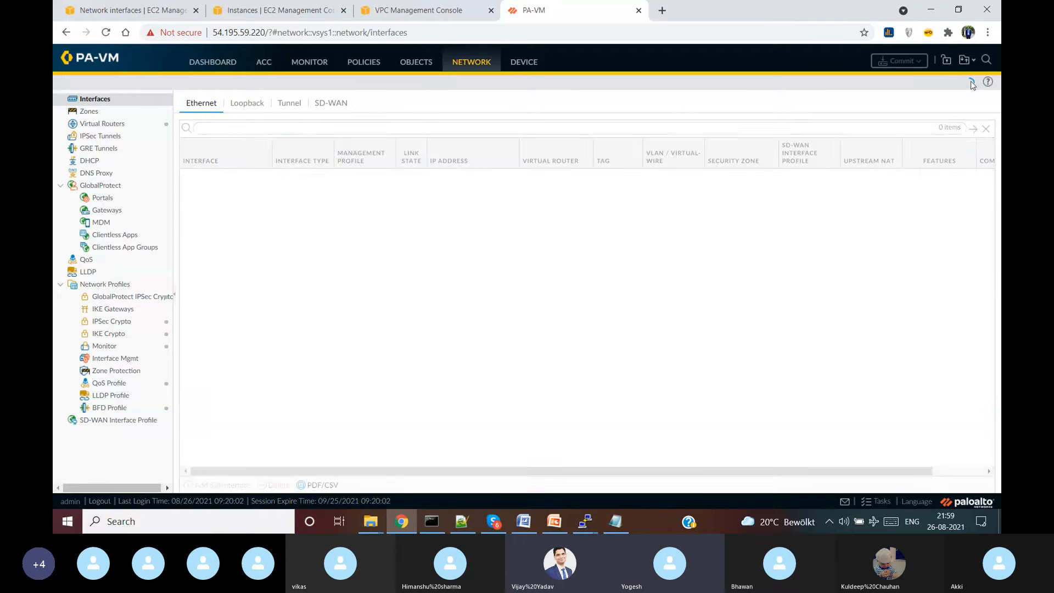
{"action": "left_click", "coordinate": [971, 85]}
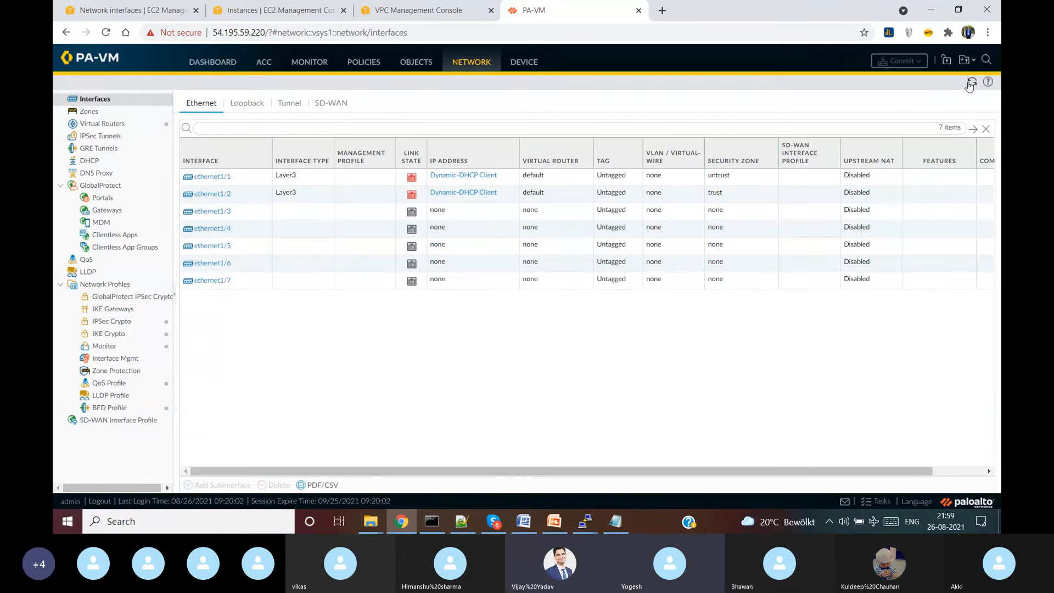
{"action": "left_click", "coordinate": [970, 86]}
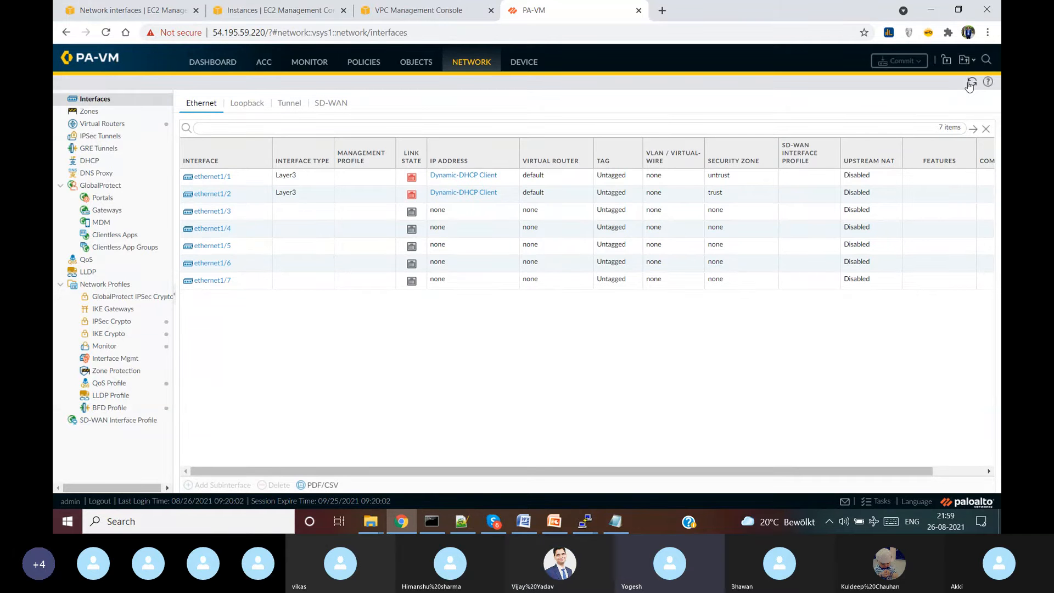
{"action": "left_click", "coordinate": [971, 85]}
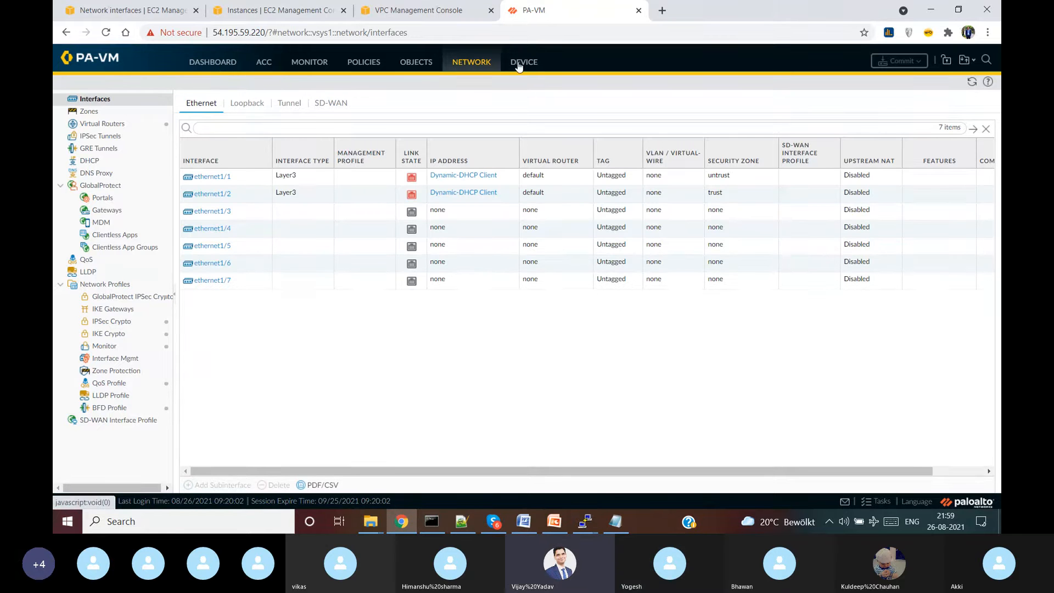
- Reboot the PA-VM from Device > Setup > Operations, then bring up the PowerPoint VPC diagram
{"action": "left_click", "coordinate": [203, 67]}
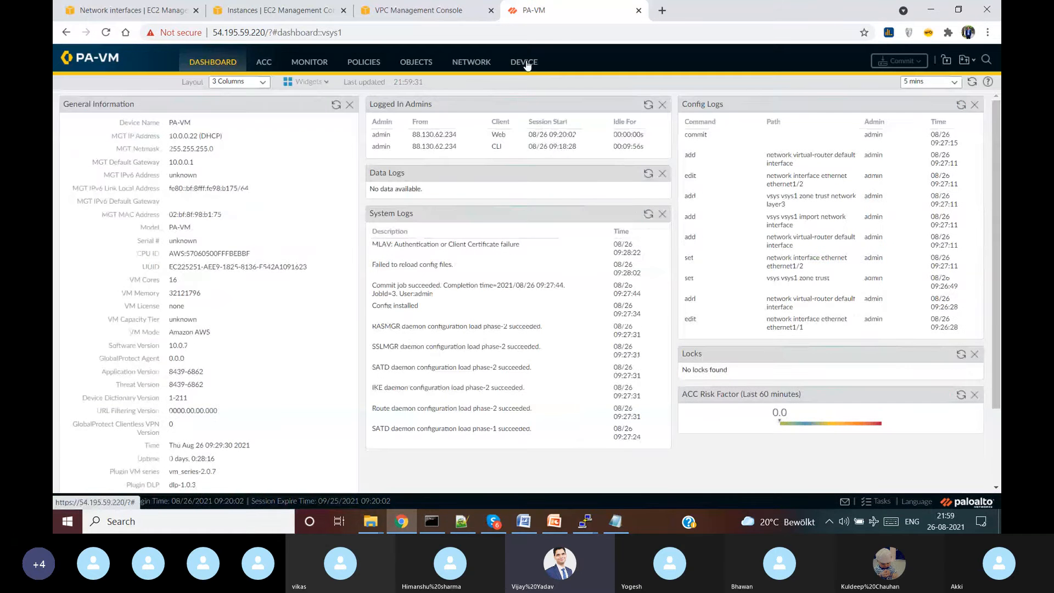
{"action": "left_click", "coordinate": [524, 63]}
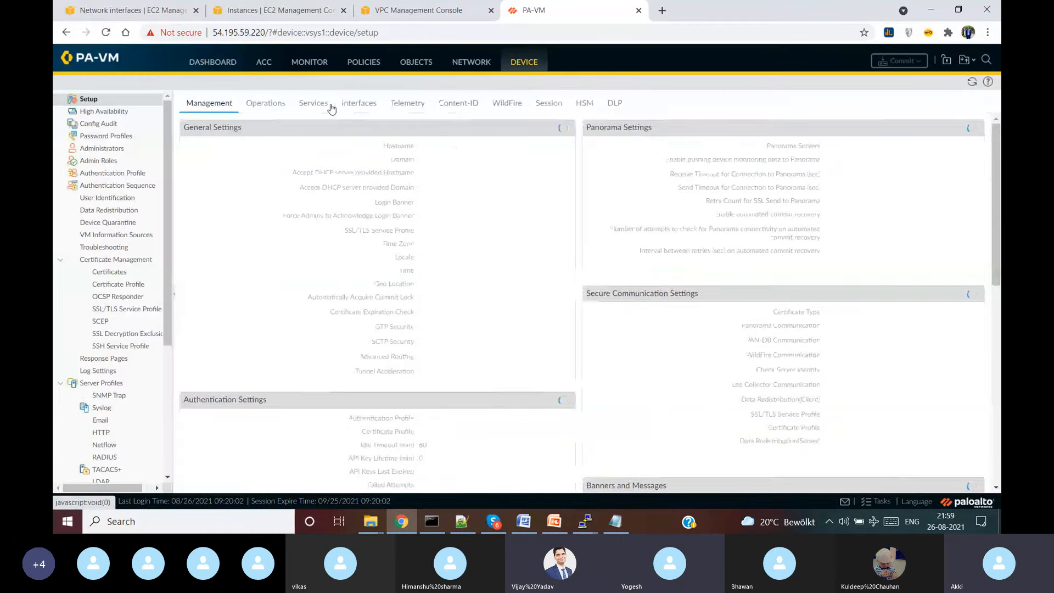
{"action": "left_click", "coordinate": [266, 104]}
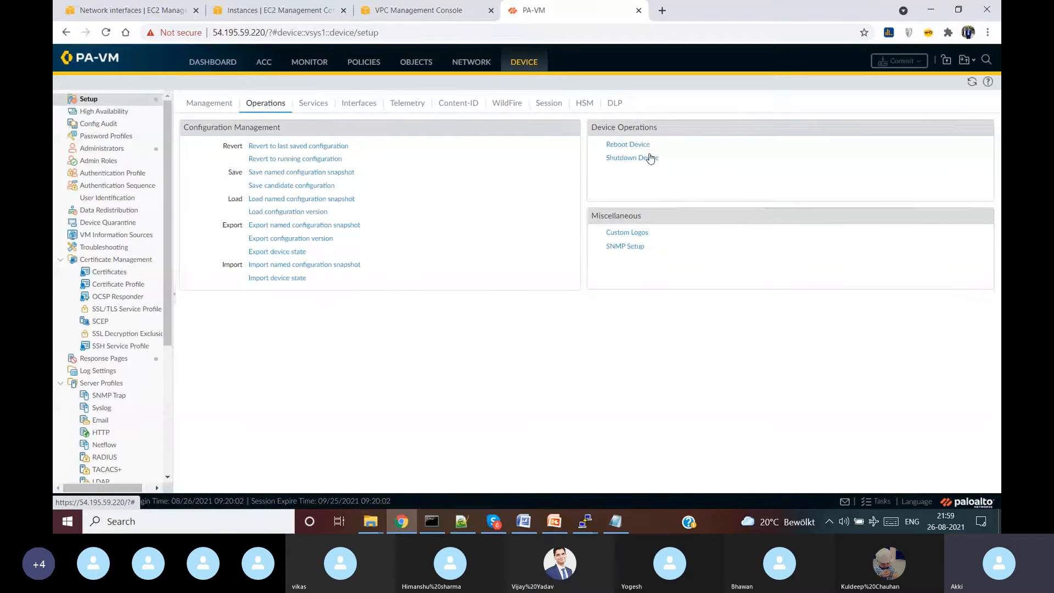
{"action": "left_click", "coordinate": [631, 144]}
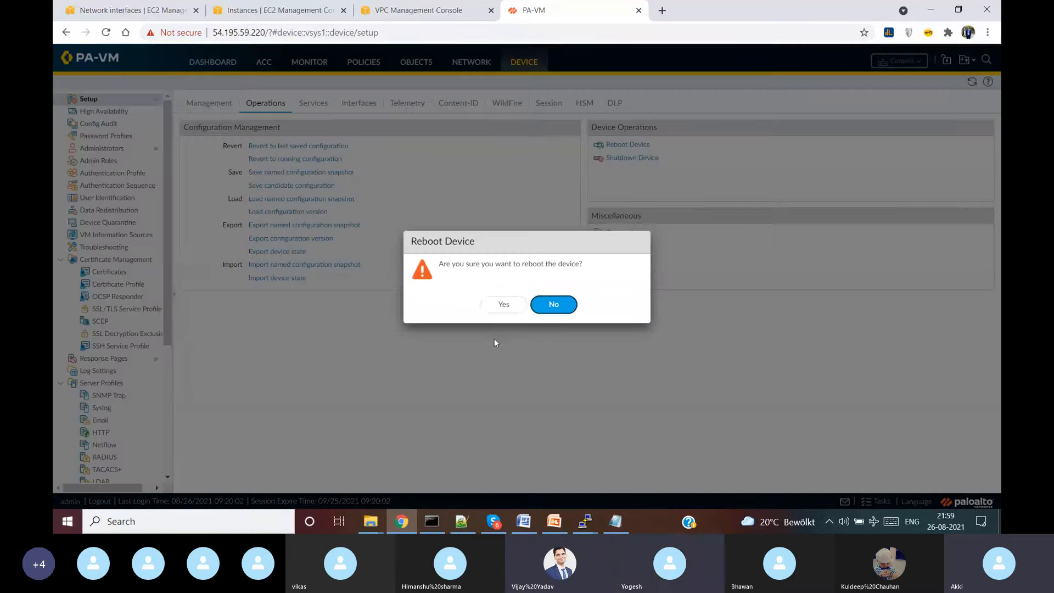
{"action": "left_click", "coordinate": [504, 305]}
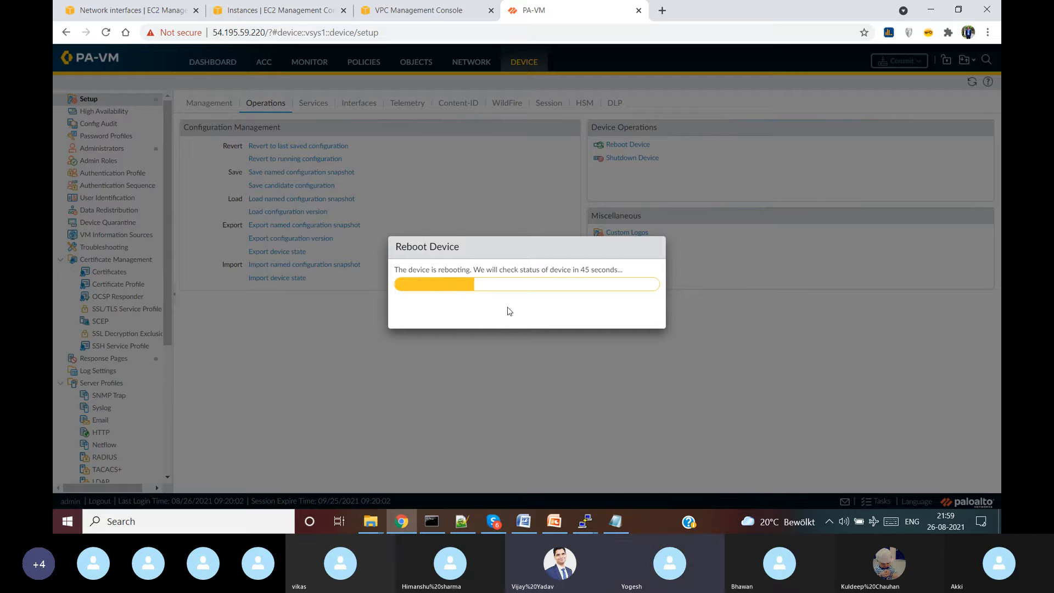
{"action": "left_click", "coordinate": [556, 521]}
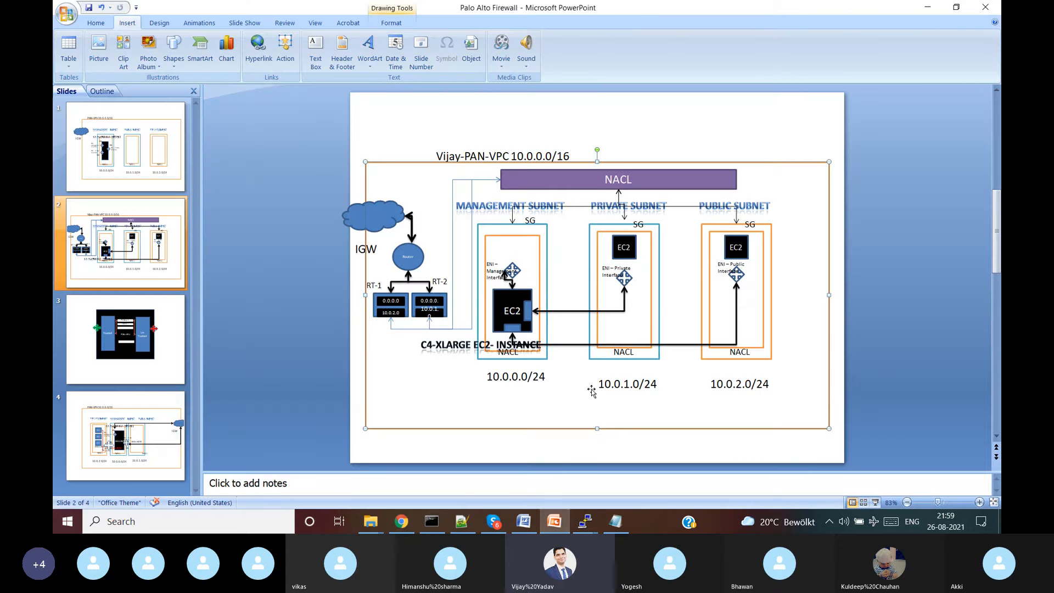
- Start editing text in the small blue shape on the slide's EC2 instance box
{"action": "left_click", "coordinate": [513, 329]}
{"action": "right_click", "coordinate": [513, 329]}
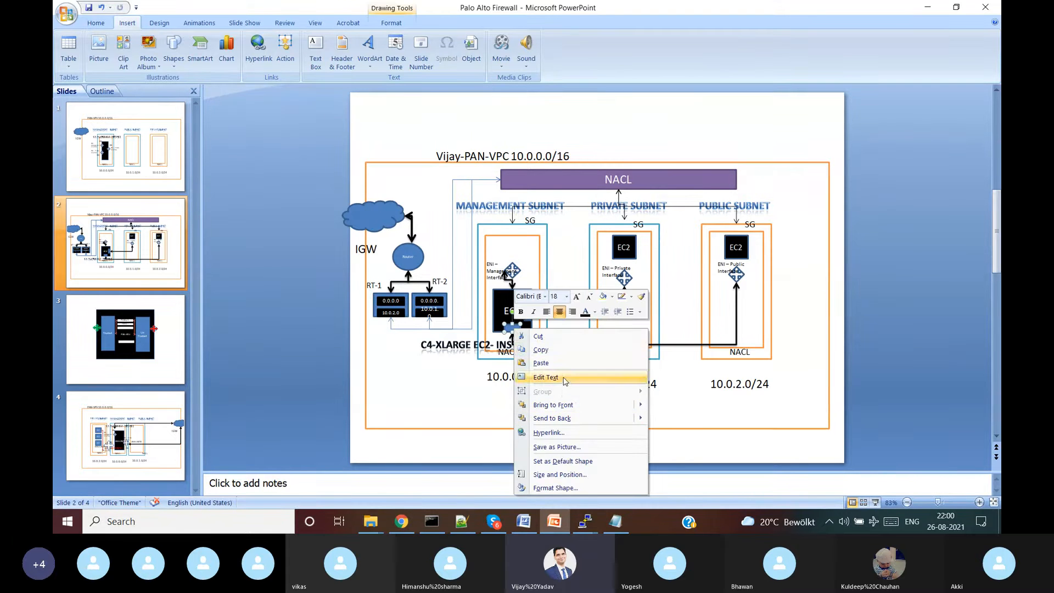
{"action": "left_click", "coordinate": [564, 378]}
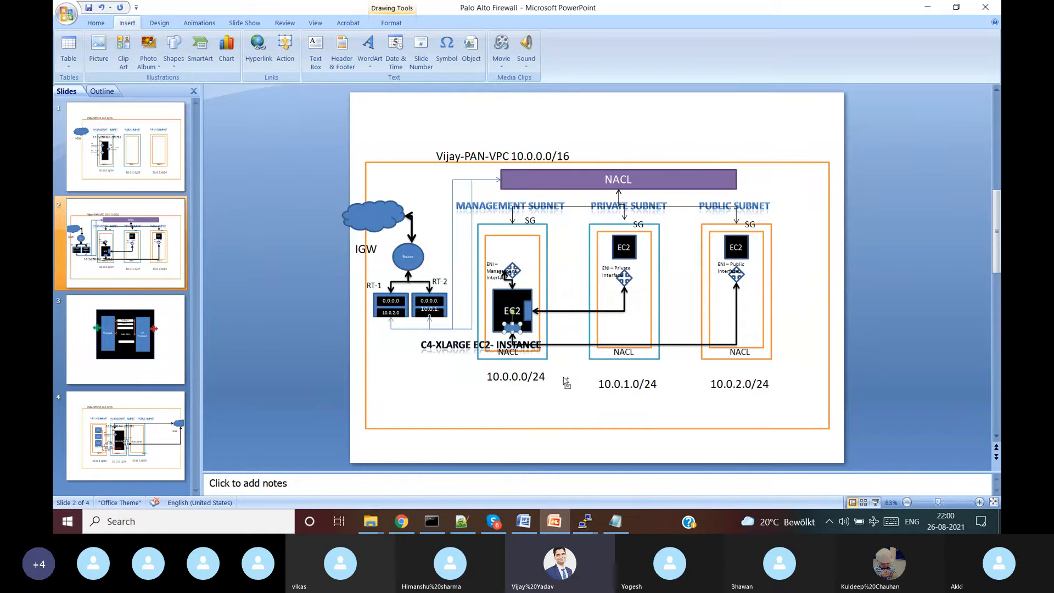
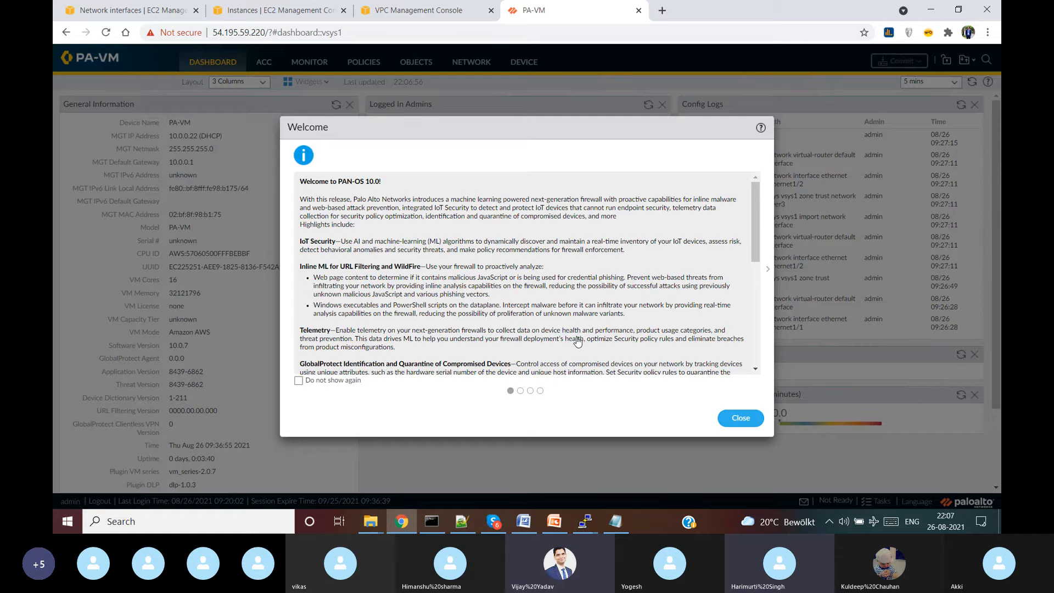
- Dismiss the Welcome and telemetry prompts, then refresh Network > Interfaces until ethernet1/1 and ethernet1/2 links are up
{"action": "left_click", "coordinate": [741, 418]}
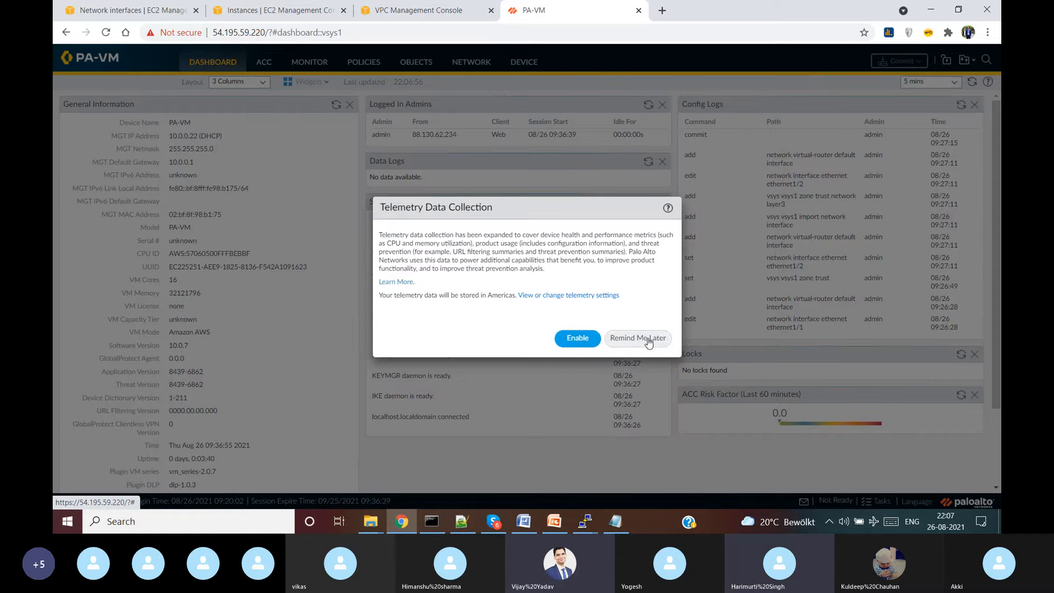
{"action": "left_click", "coordinate": [649, 340]}
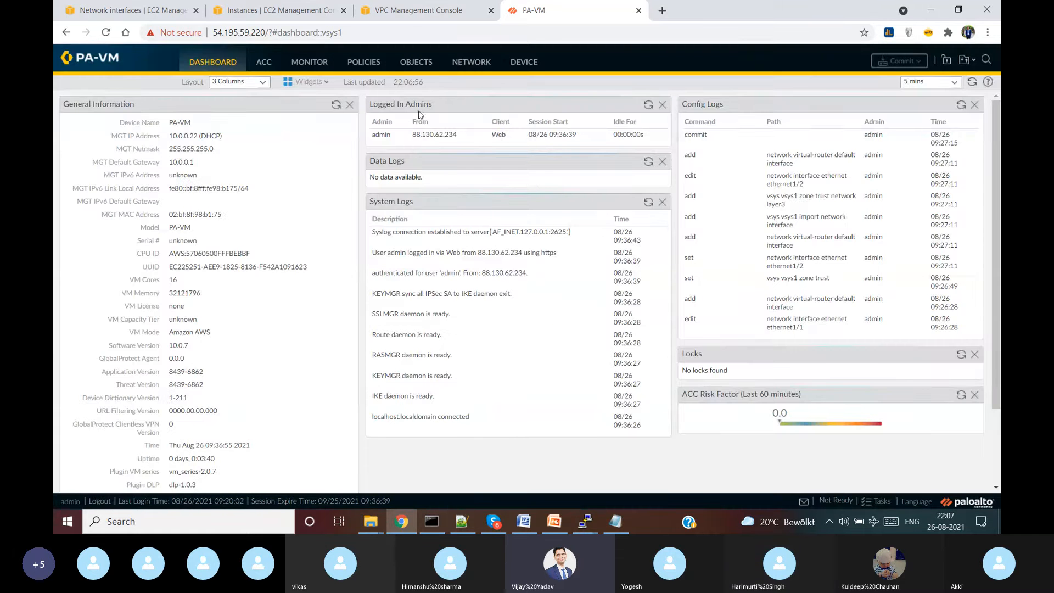
{"action": "left_click", "coordinate": [464, 62]}
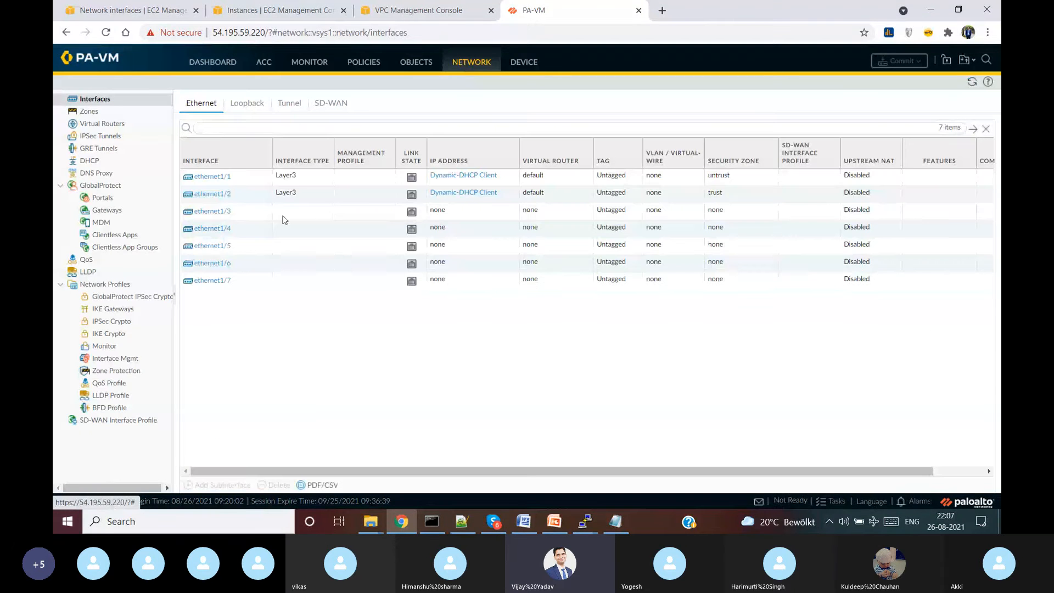
{"action": "left_click", "coordinate": [972, 81]}
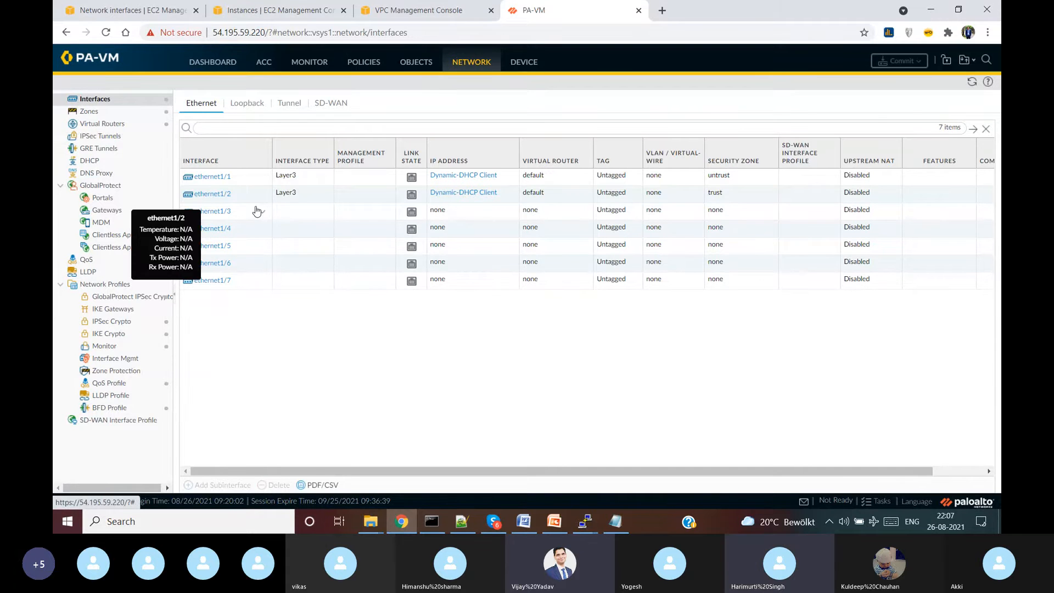
{"action": "left_click", "coordinate": [972, 81]}
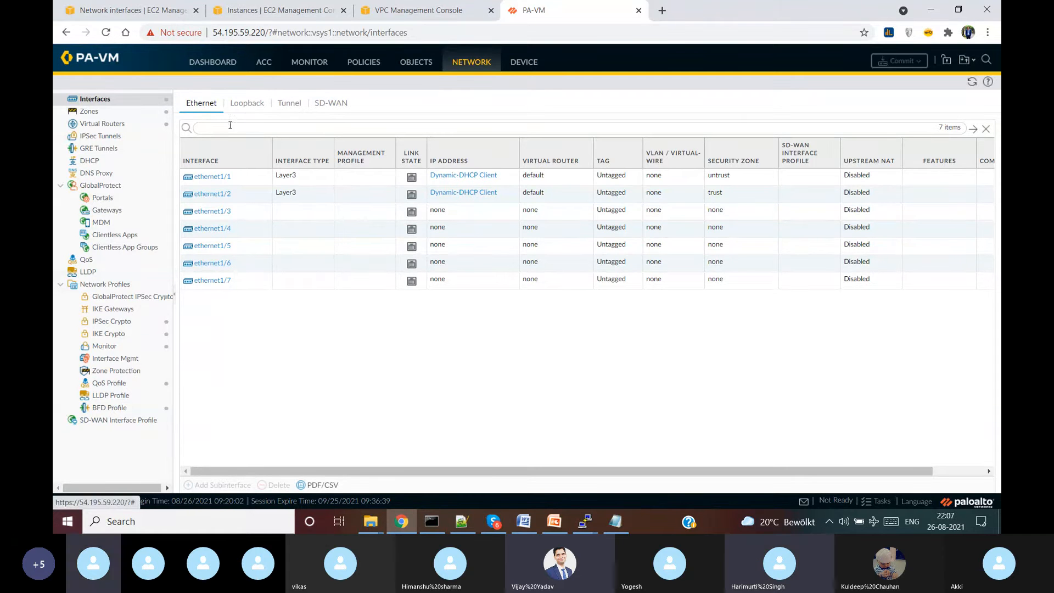
{"action": "left_click", "coordinate": [972, 82]}
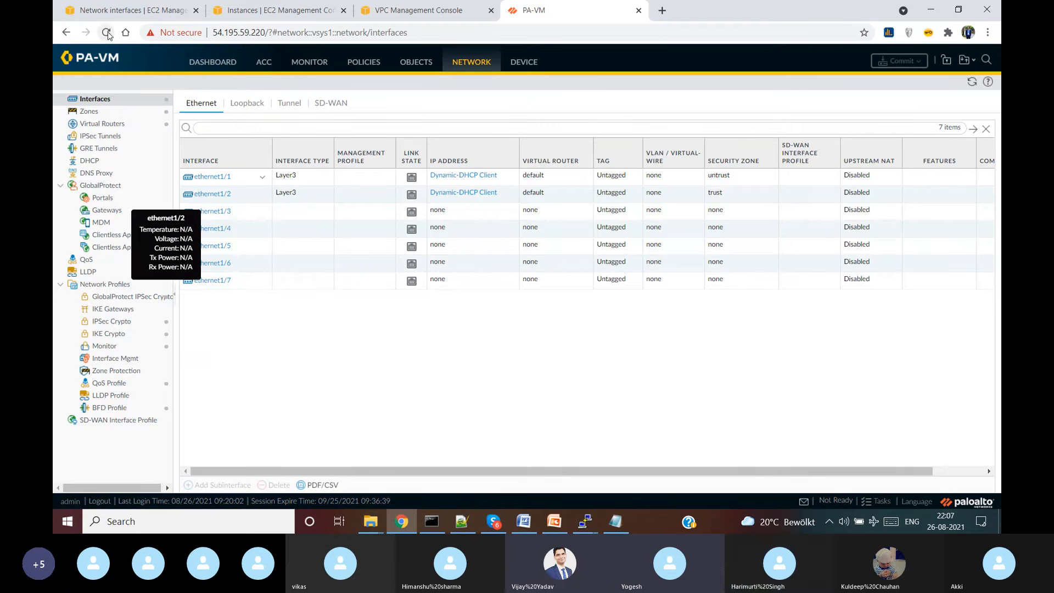
{"action": "left_click", "coordinate": [972, 82]}
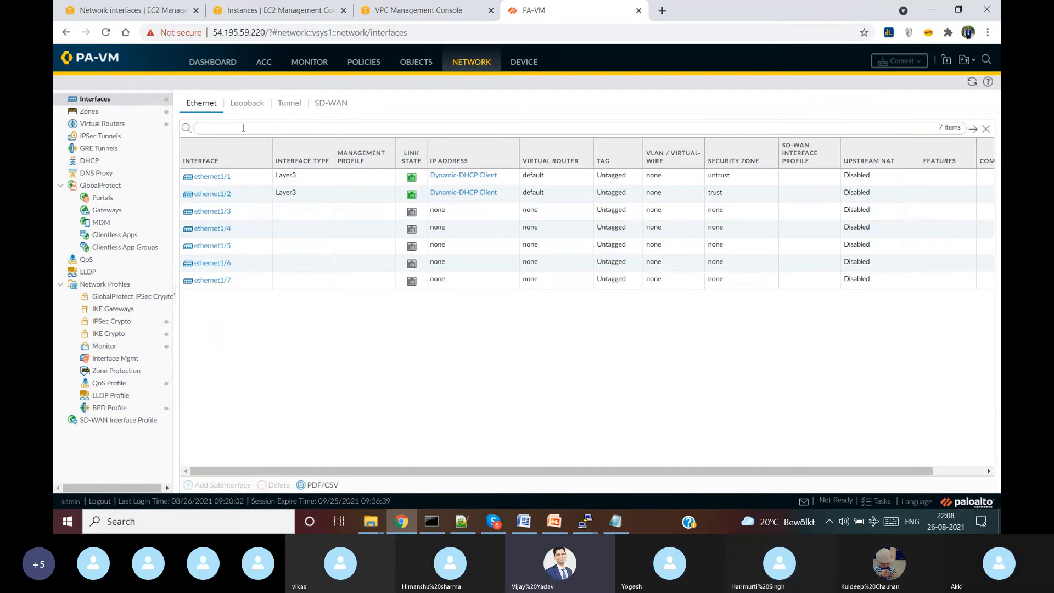
- Add a Security policy rule named 'trust to untrust' and go to its Source settings
{"action": "left_click", "coordinate": [378, 64]}
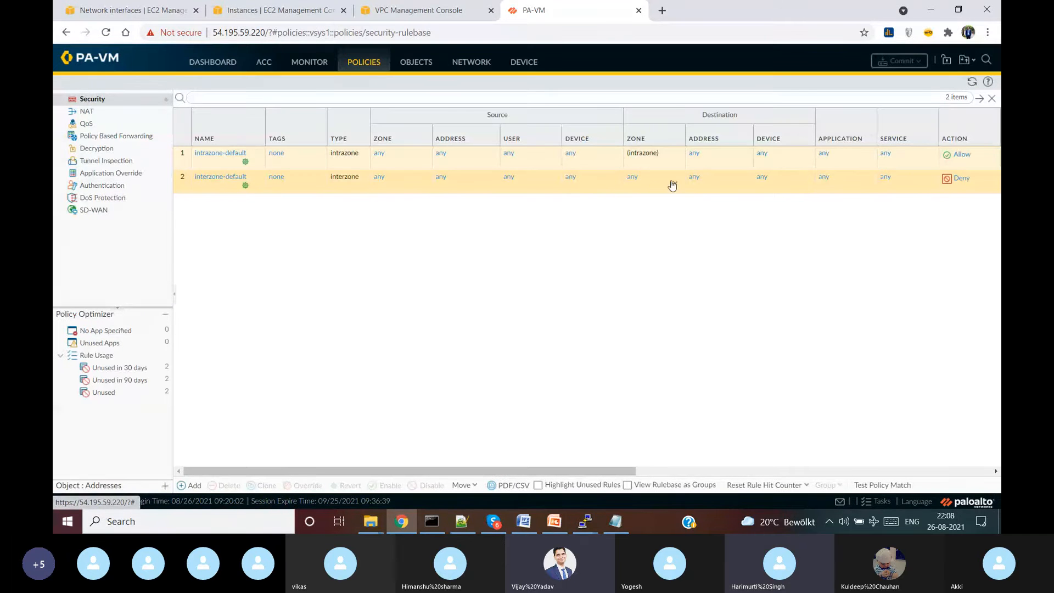
{"action": "left_click", "coordinate": [188, 487]}
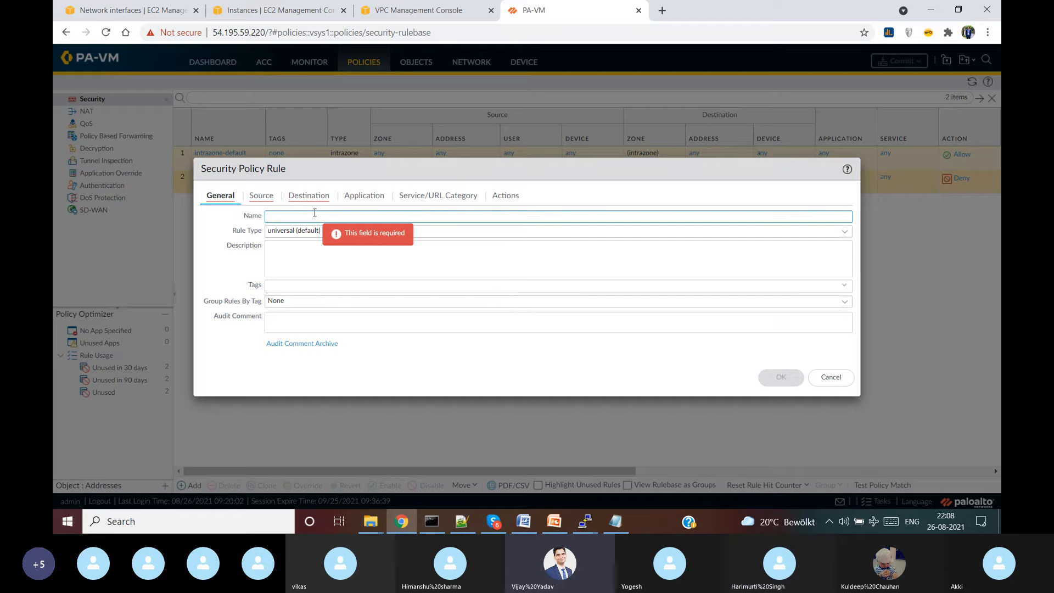
{"action": "left_click", "coordinate": [561, 528]}
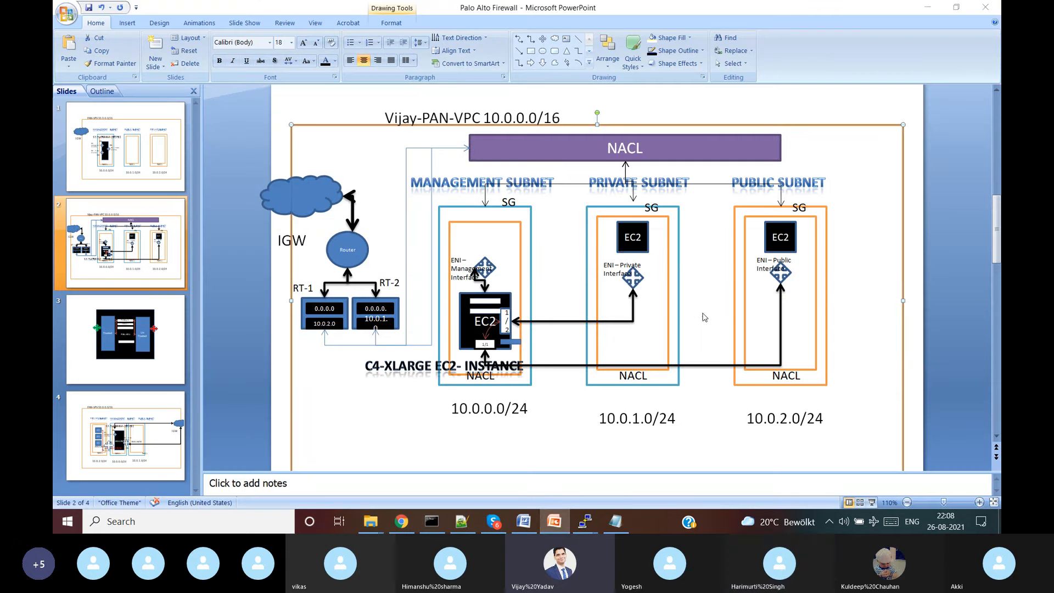
{"action": "key", "text": "alt+Tab"}
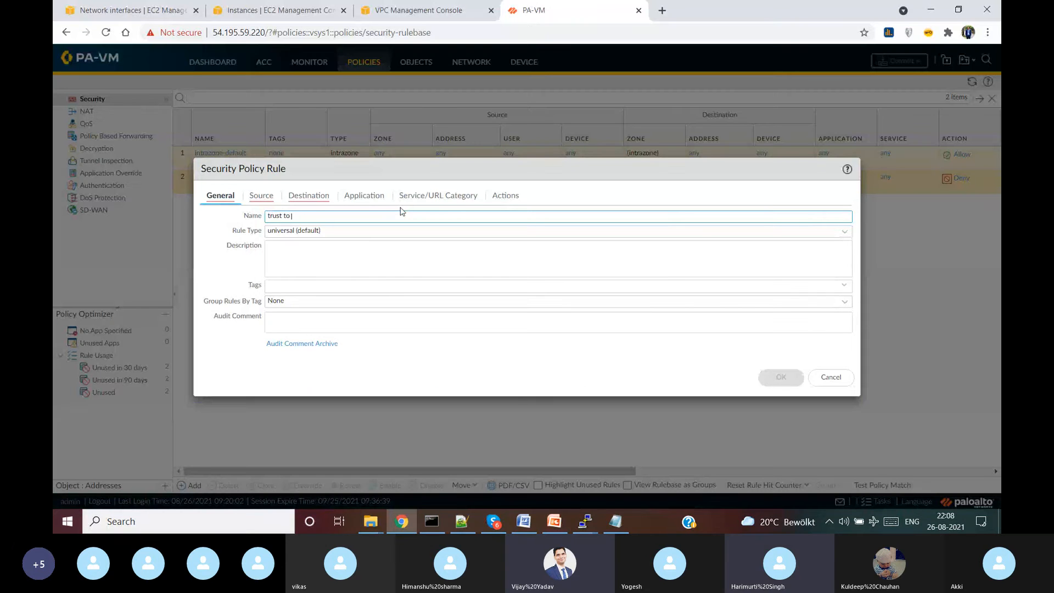
{"action": "type", "text": "untrust"}
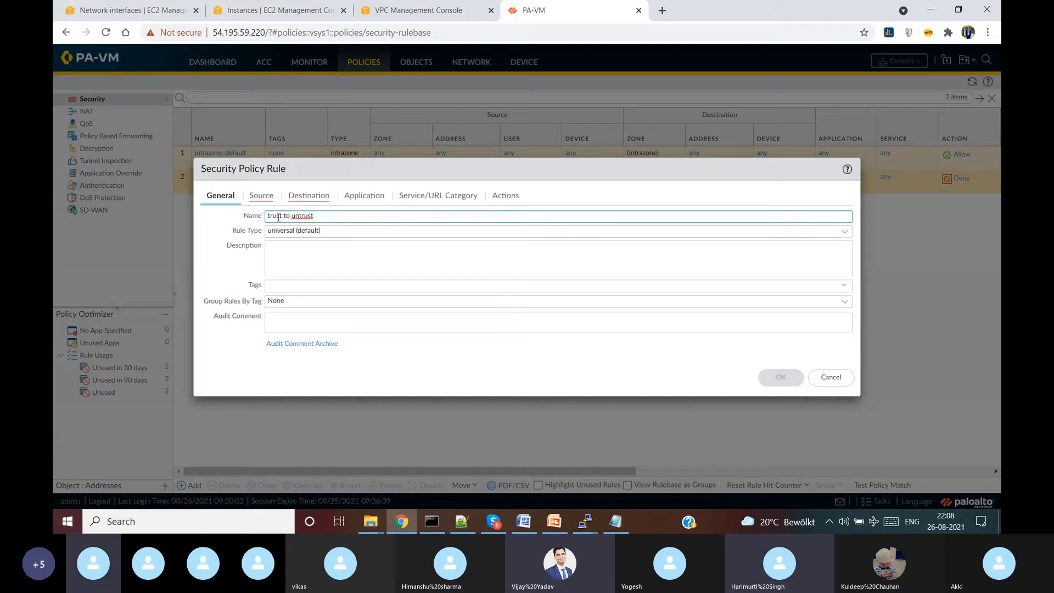
{"action": "left_click", "coordinate": [271, 198]}
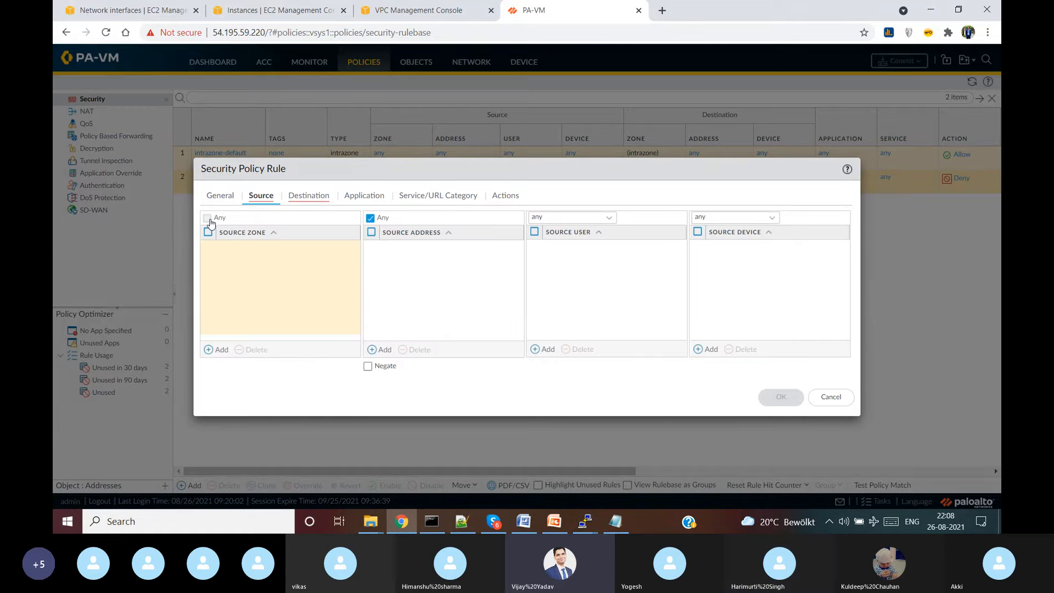
- Look through the rule's General, Source and Destination settings, leaving the destination zone as any
{"action": "left_click", "coordinate": [210, 221]}
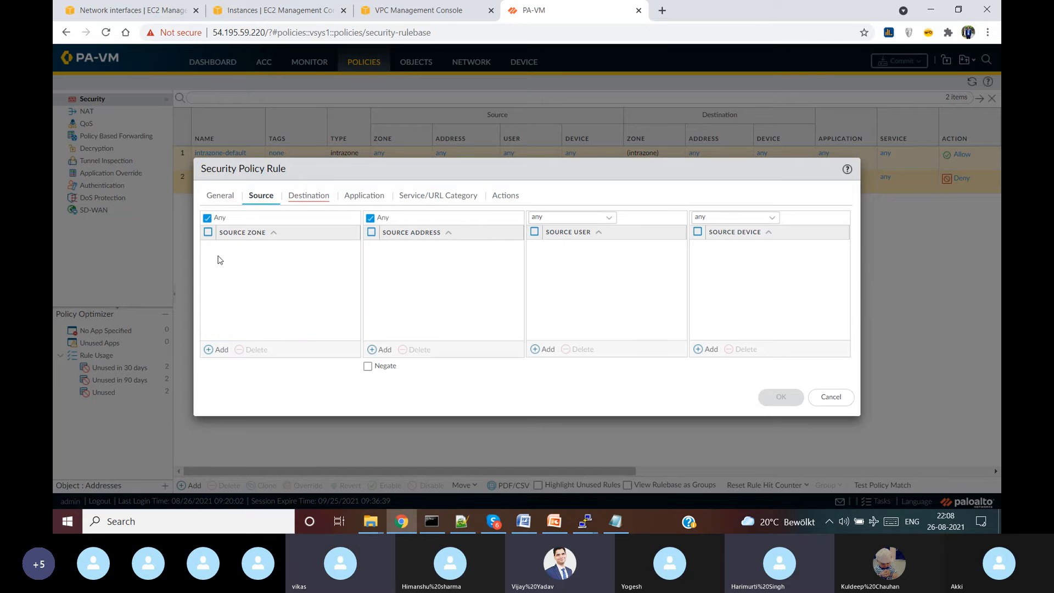
{"action": "left_click", "coordinate": [221, 197]}
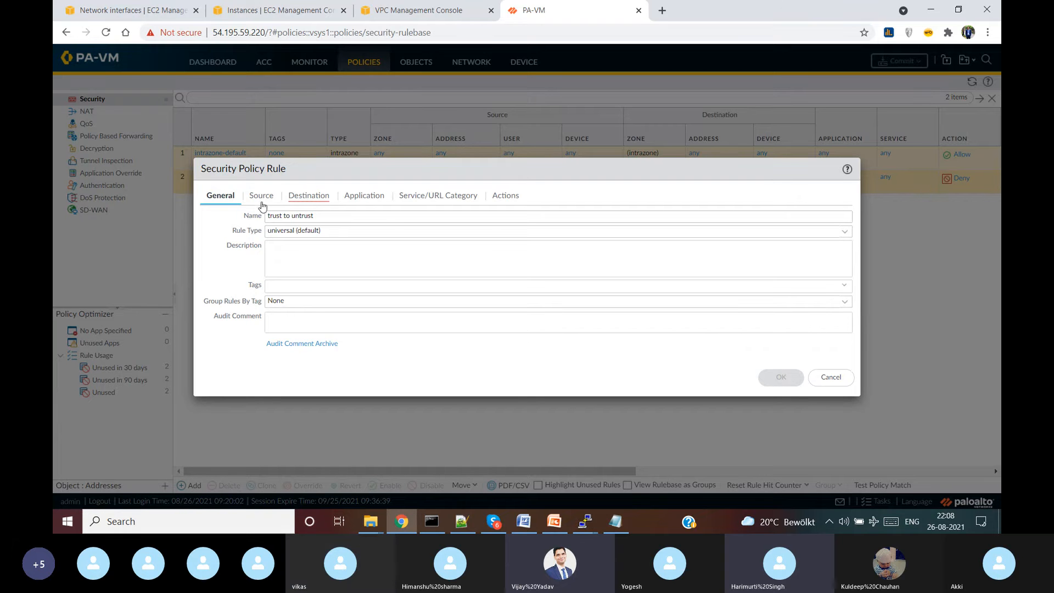
{"action": "left_click", "coordinate": [258, 196]}
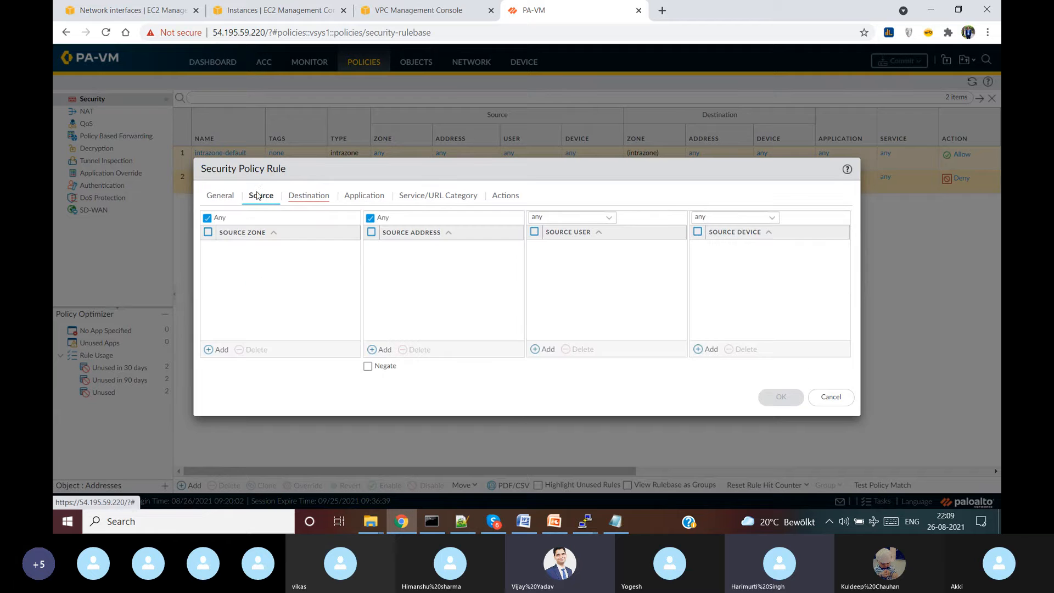
{"action": "left_click", "coordinate": [230, 196]}
{"action": "left_click", "coordinate": [260, 197]}
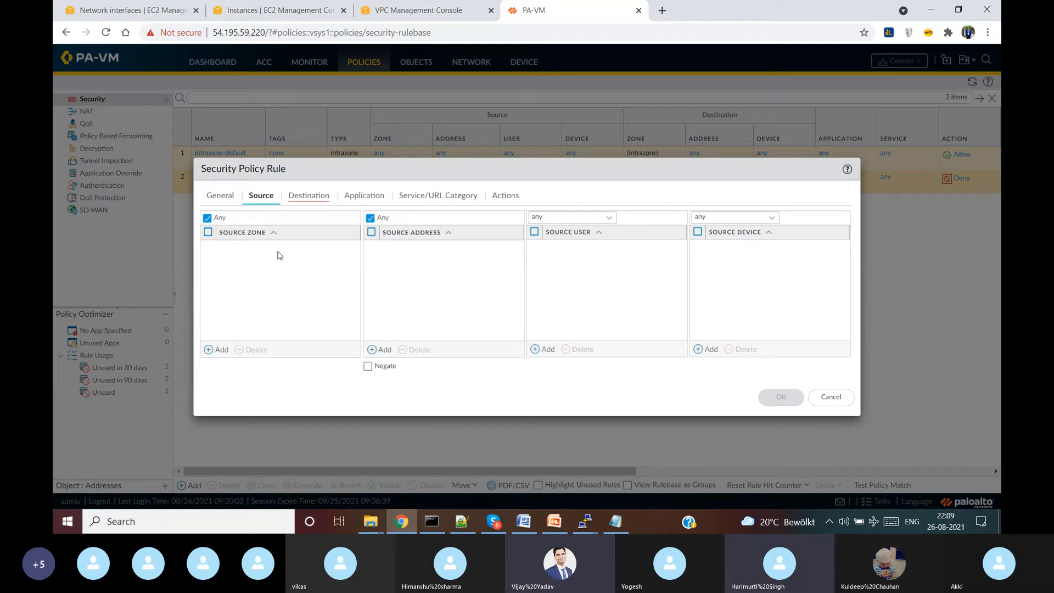
{"action": "left_click", "coordinate": [301, 196]}
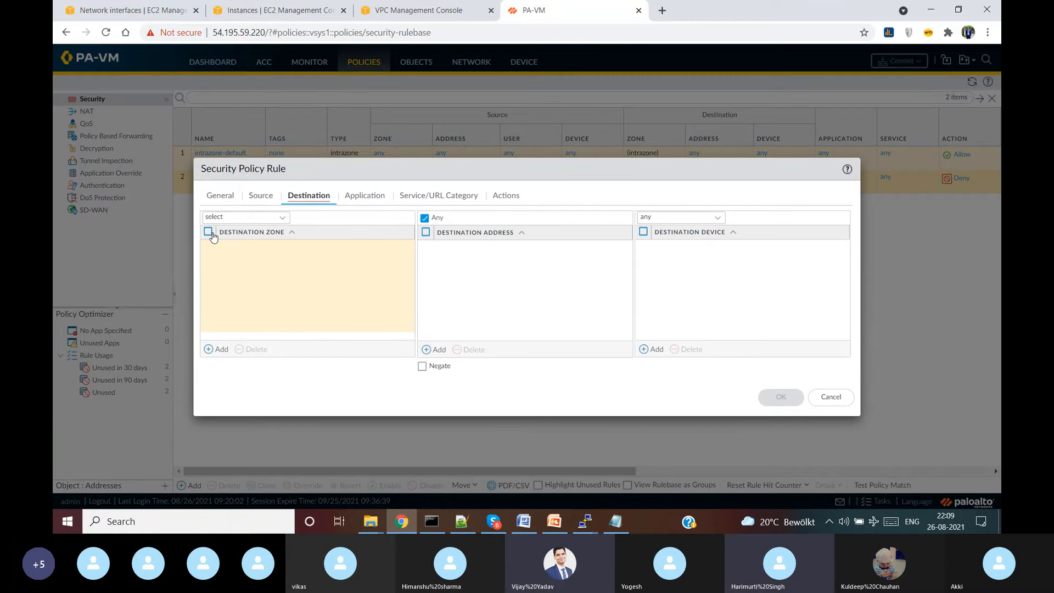
{"action": "left_click", "coordinate": [238, 217]}
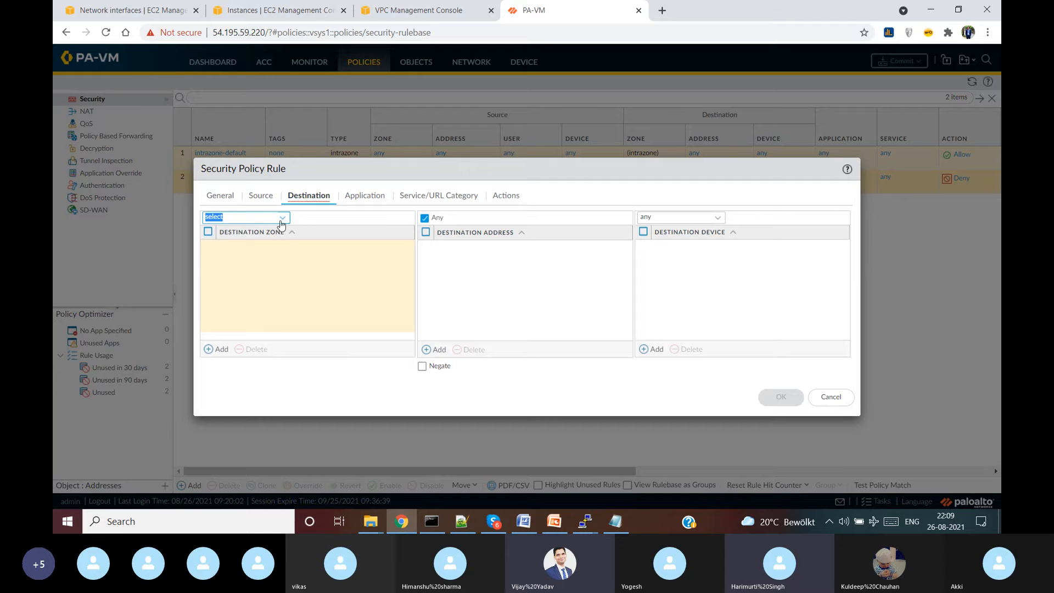
{"action": "left_click", "coordinate": [282, 221]}
{"action": "left_click", "coordinate": [227, 247]}
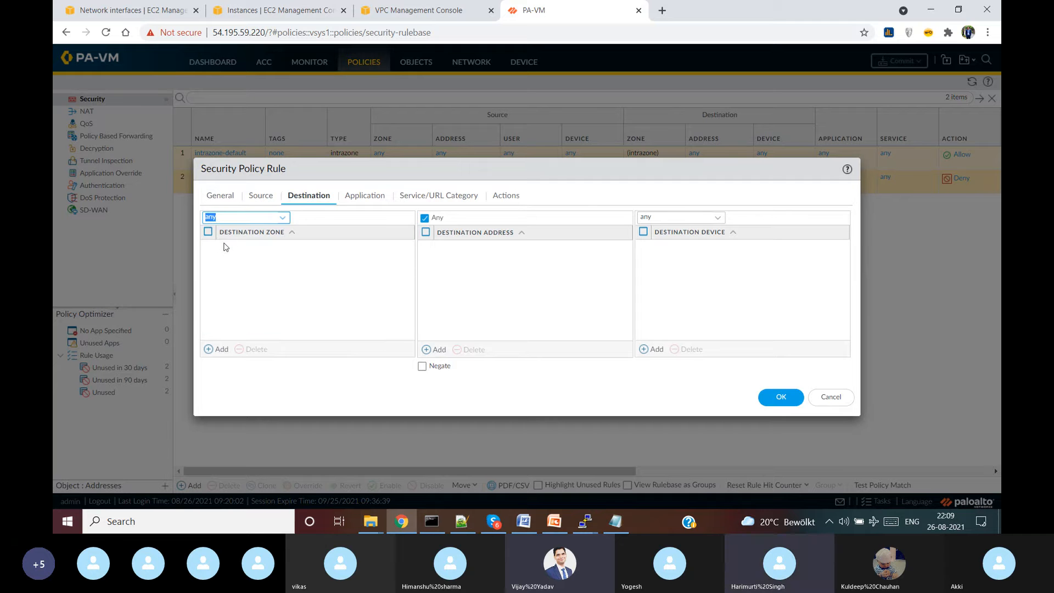
{"action": "left_click", "coordinate": [208, 232]}
{"action": "left_click", "coordinate": [209, 233]}
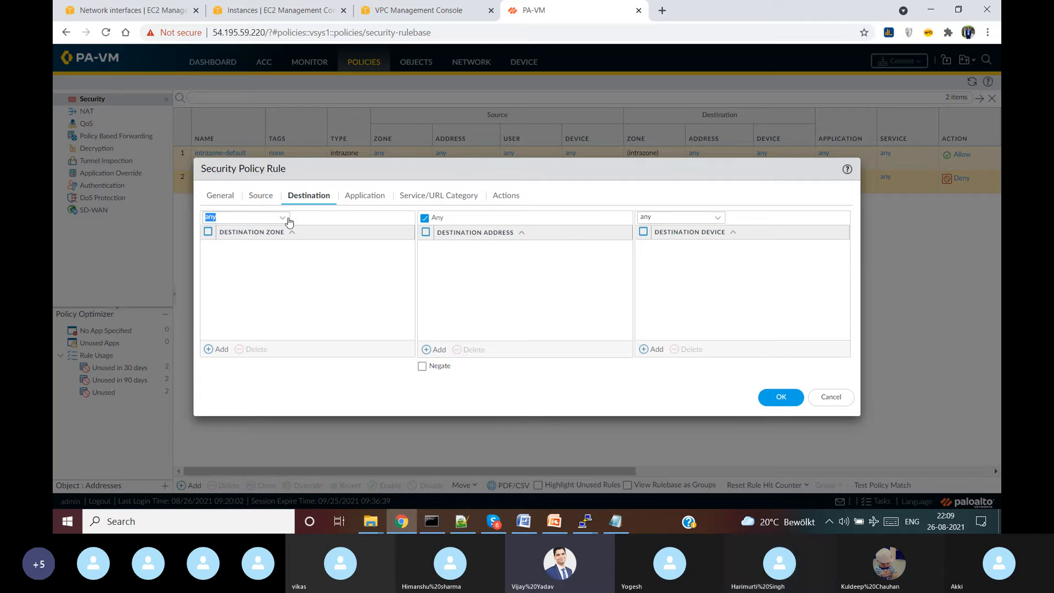
{"action": "left_click", "coordinate": [282, 219]}
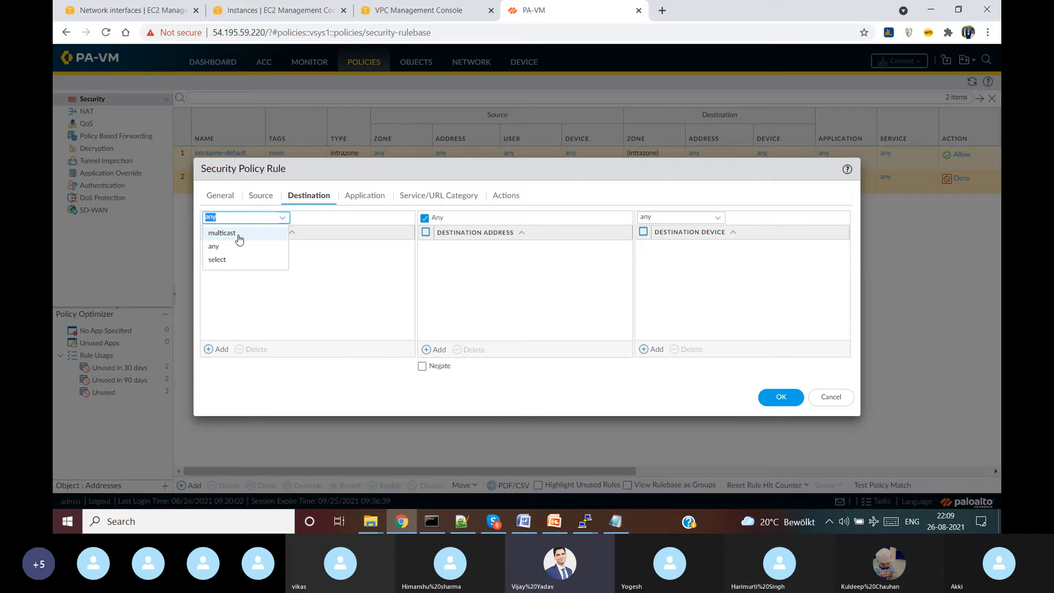
{"action": "left_click", "coordinate": [236, 248]}
- Add trust as the source zone and untrust as the destination zone
{"action": "left_click", "coordinate": [261, 200]}
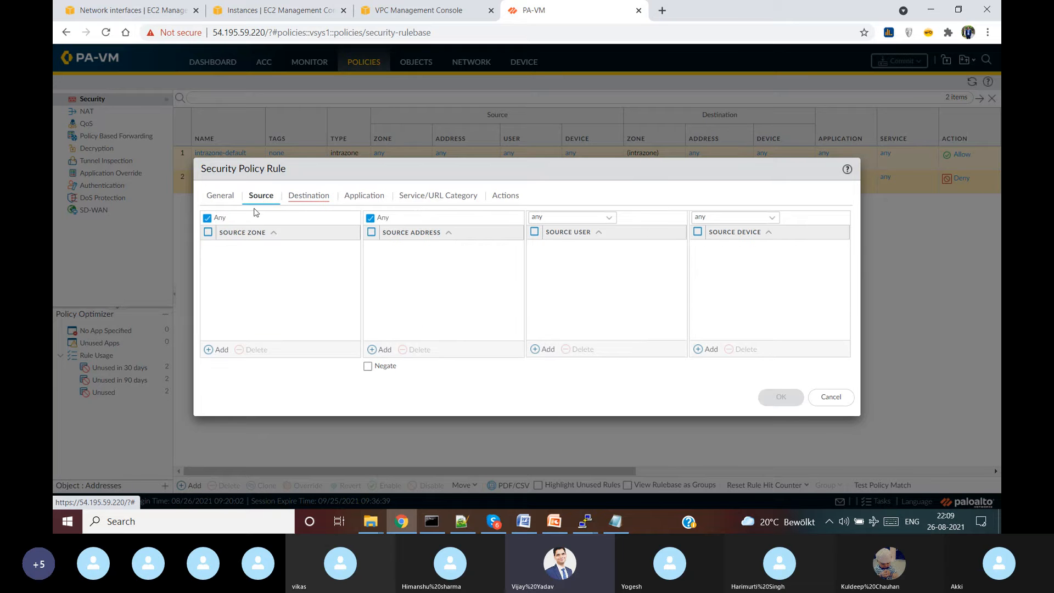
{"action": "left_click", "coordinate": [217, 349]}
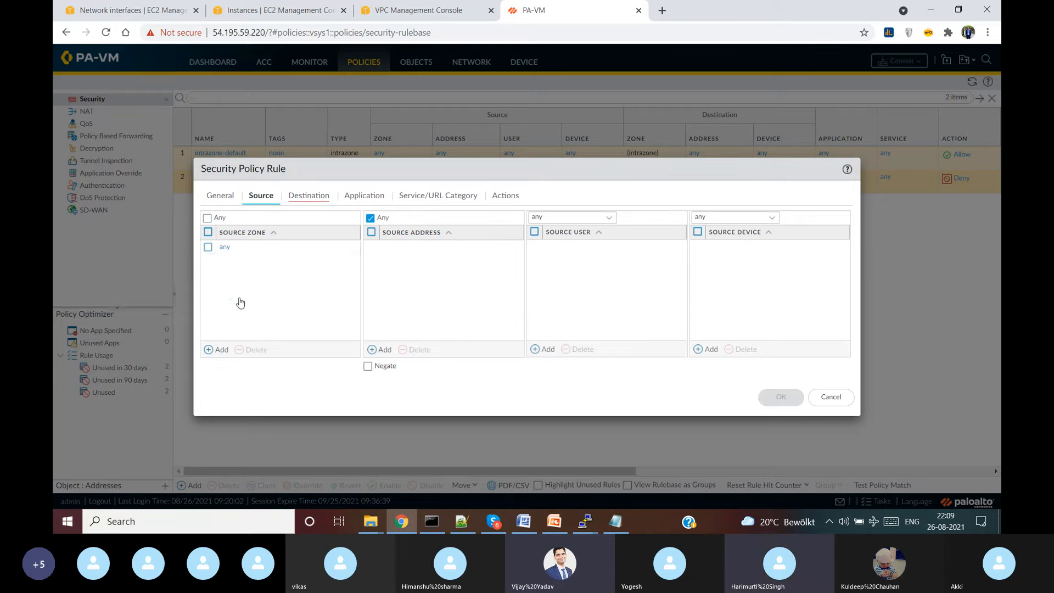
{"action": "left_click", "coordinate": [248, 268]}
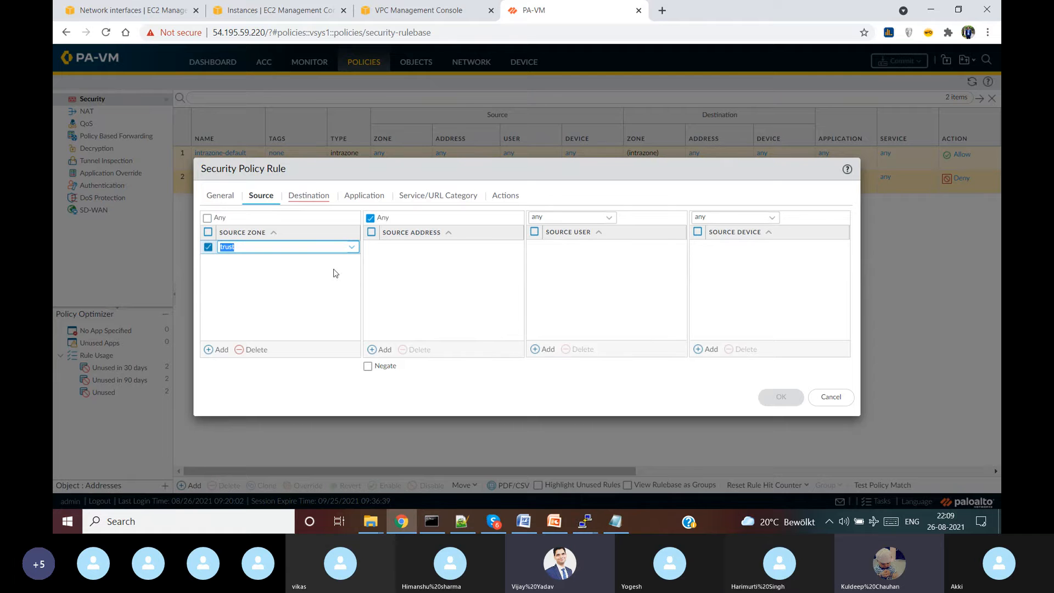
{"action": "left_click", "coordinate": [469, 257]}
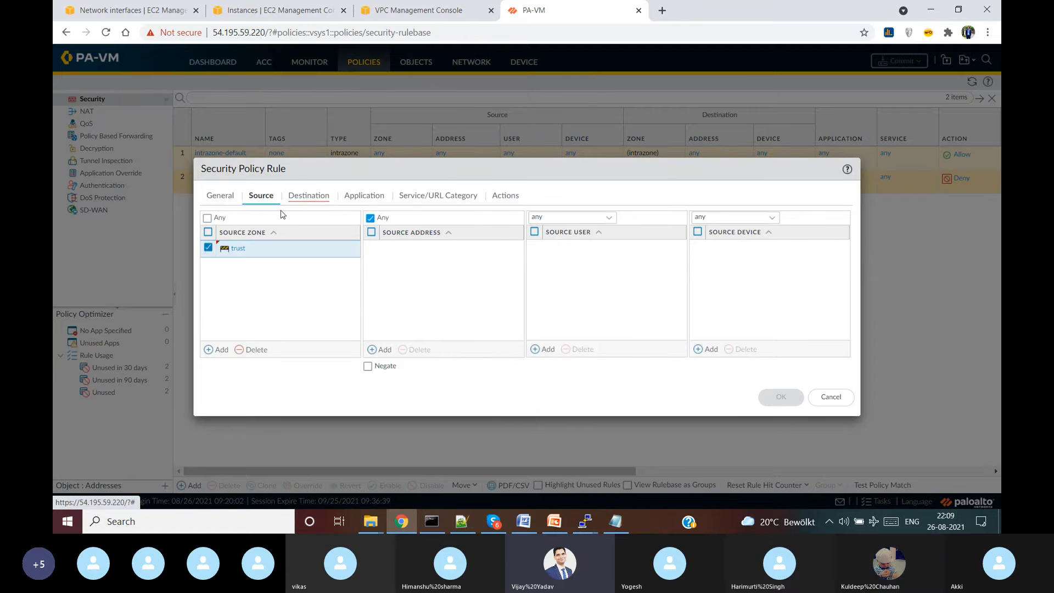
{"action": "left_click", "coordinate": [299, 196]}
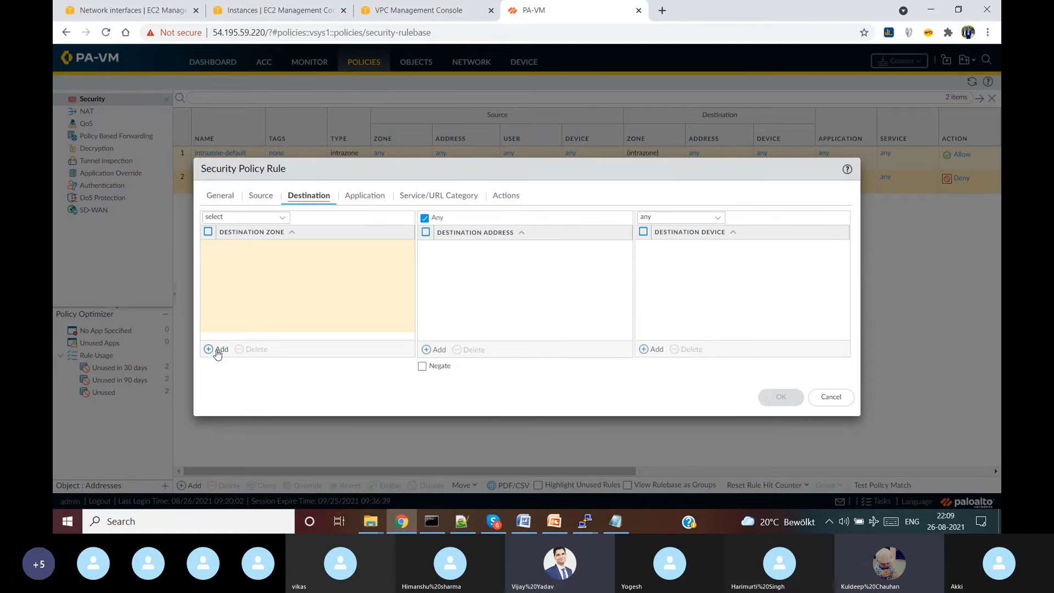
{"action": "left_click", "coordinate": [218, 349]}
{"action": "left_click", "coordinate": [244, 276]}
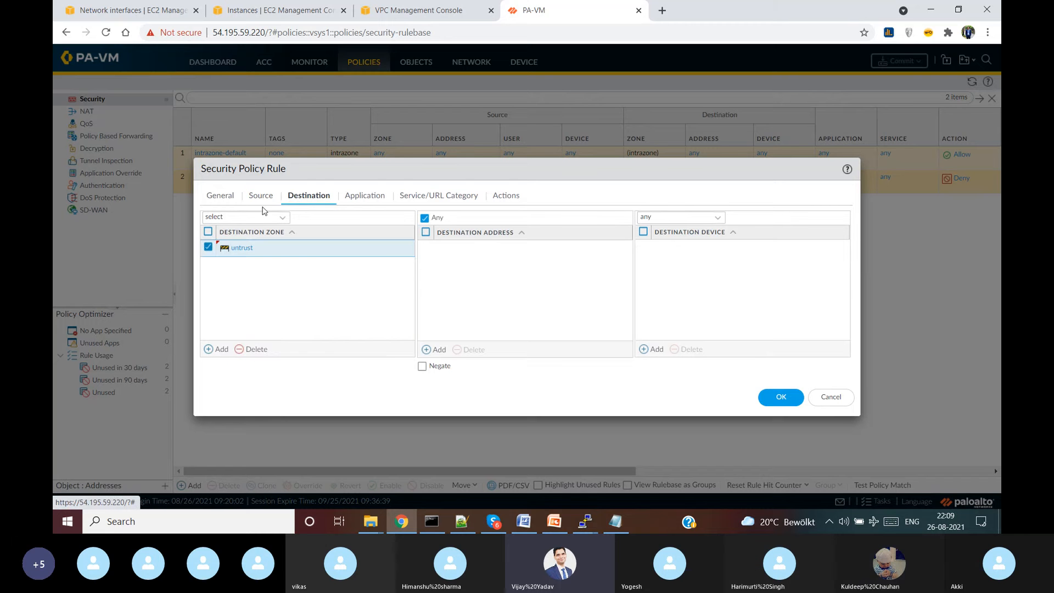
{"action": "left_click", "coordinate": [262, 200]}
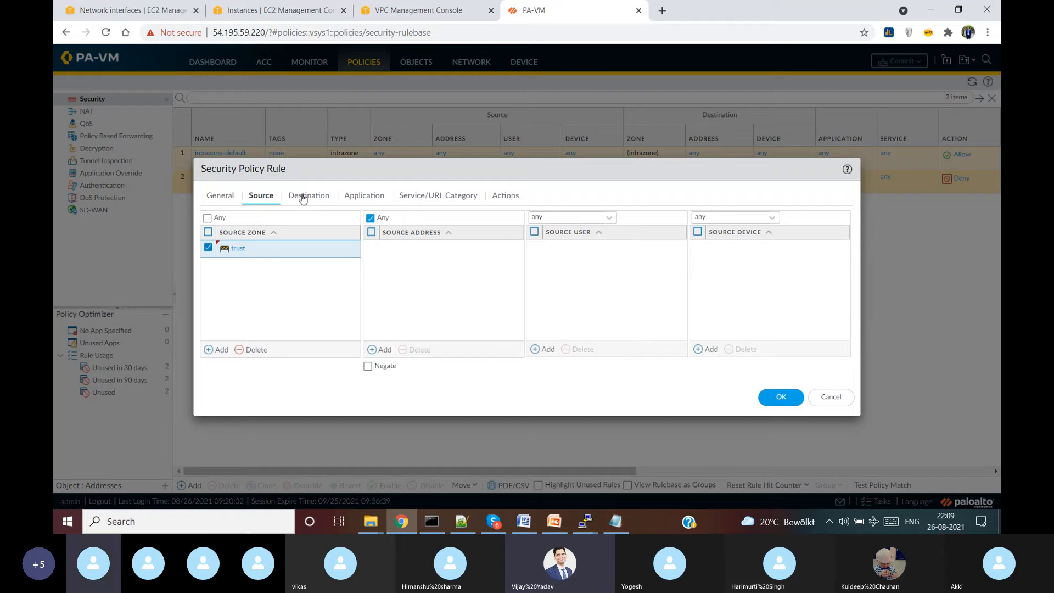
{"action": "left_click", "coordinate": [302, 198]}
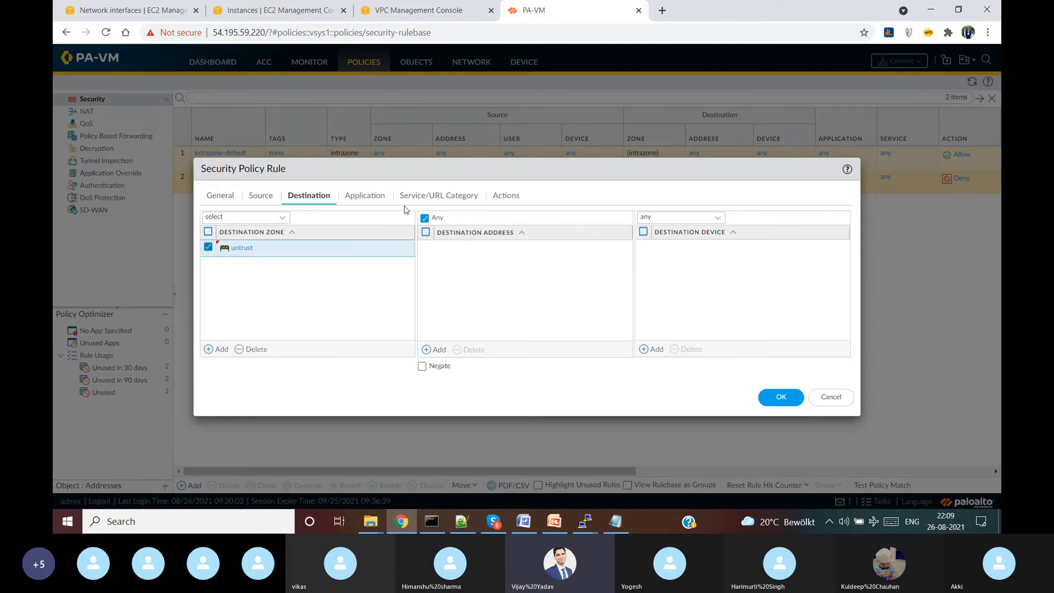
{"action": "left_click", "coordinate": [377, 200]}
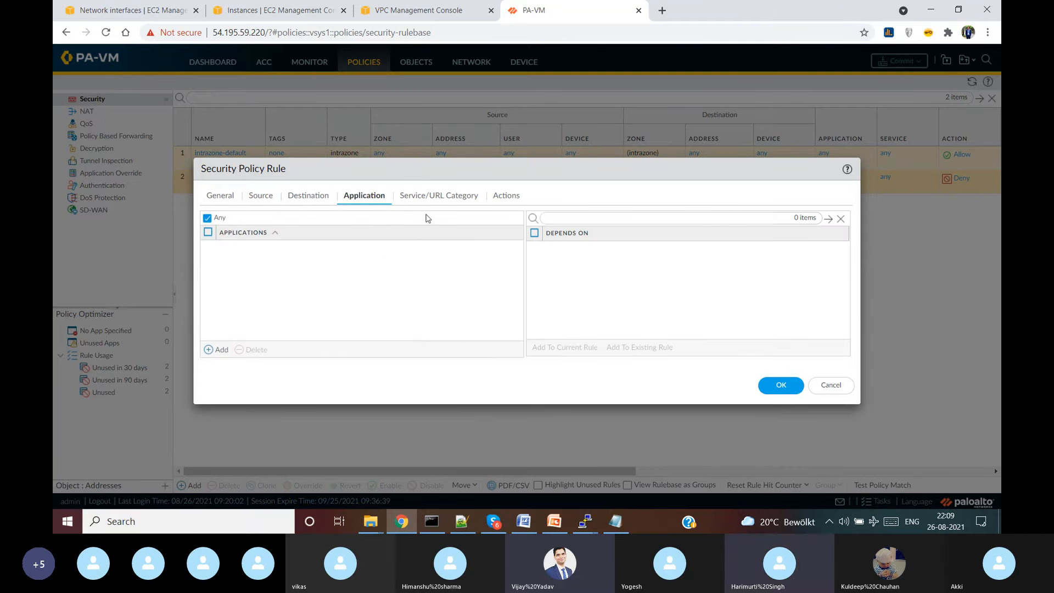
- Check the Service/URL Category and Allow action, save the rule, and switch to the NAT rulebase
{"action": "left_click", "coordinate": [435, 199]}
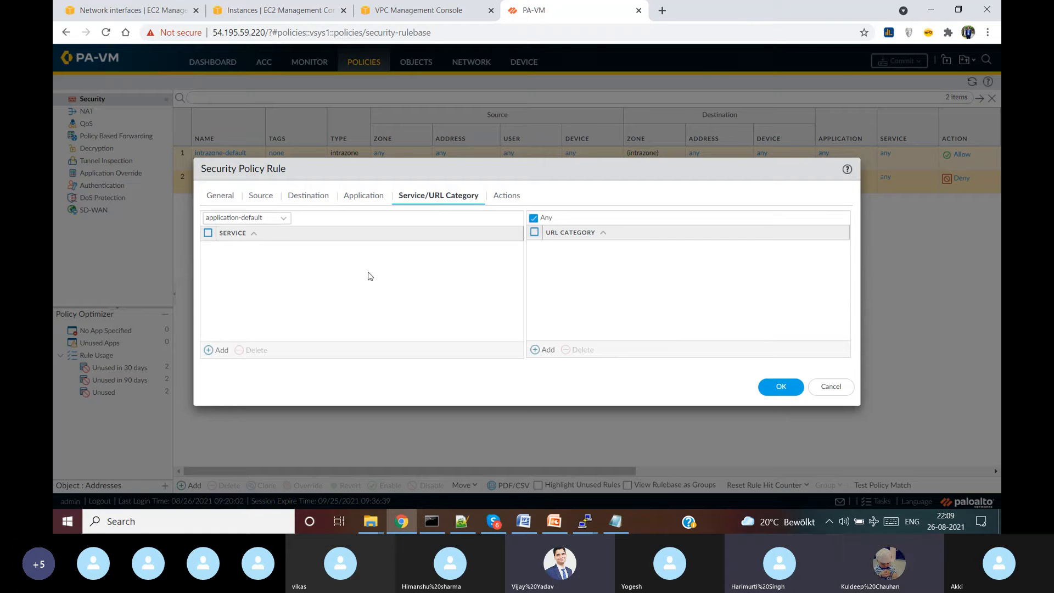
{"action": "left_click", "coordinate": [505, 199]}
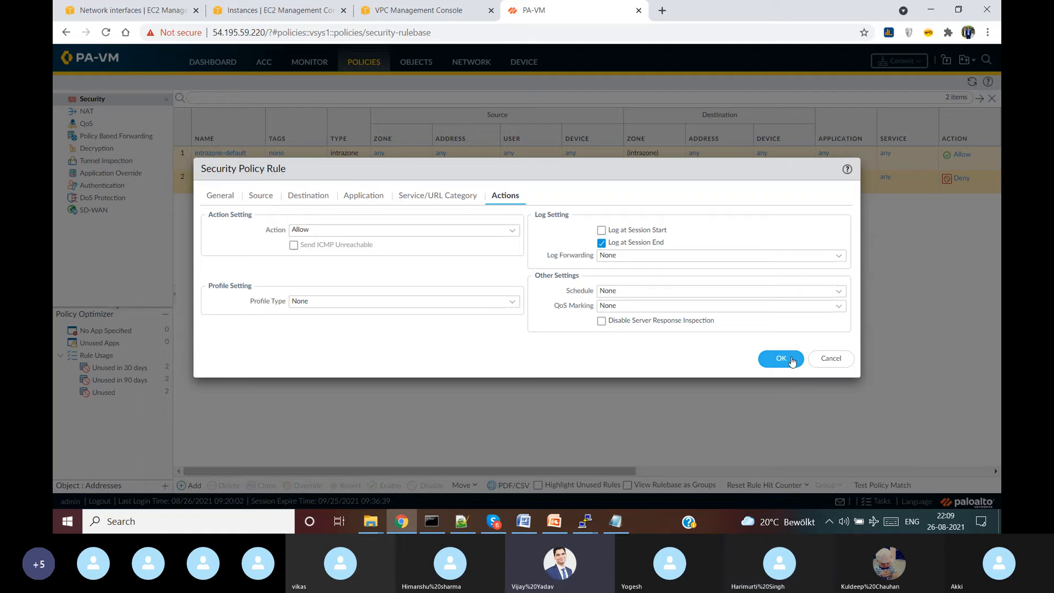
{"action": "left_click", "coordinate": [781, 359]}
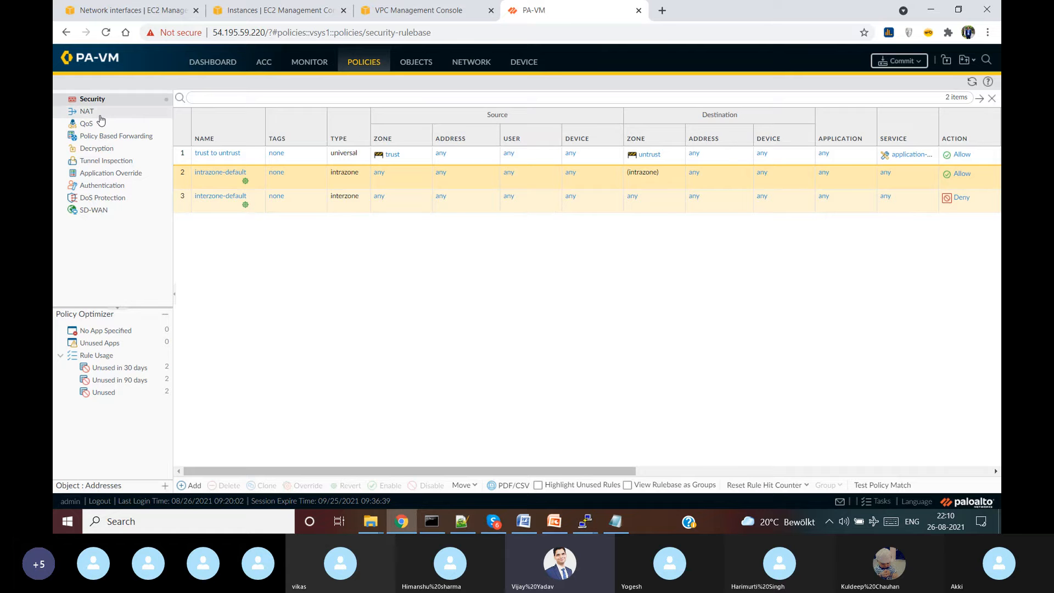
{"action": "left_click", "coordinate": [100, 117]}
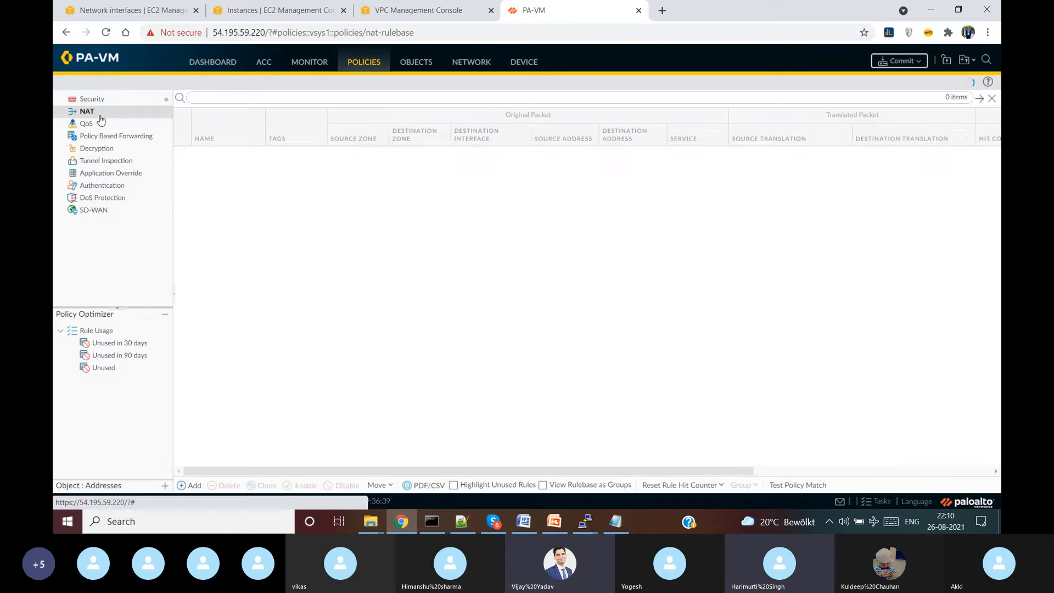
- Add NAT rule 'trust to untrust NAT' matching source zone trust, destination zone untrust, interface ethernet1/1
{"action": "left_click", "coordinate": [192, 486]}
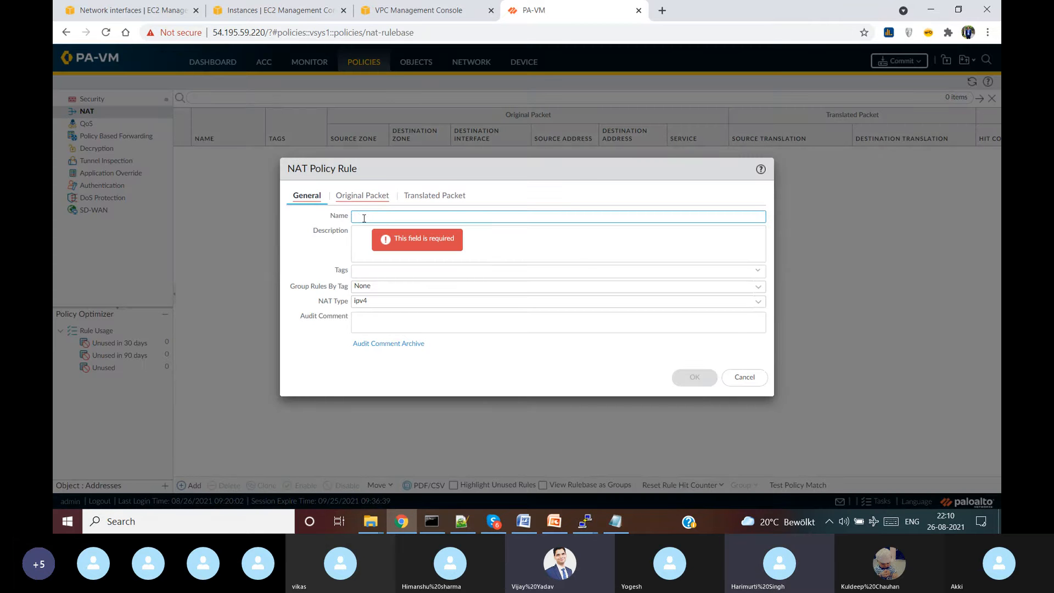
{"action": "type", "text": "tr"}
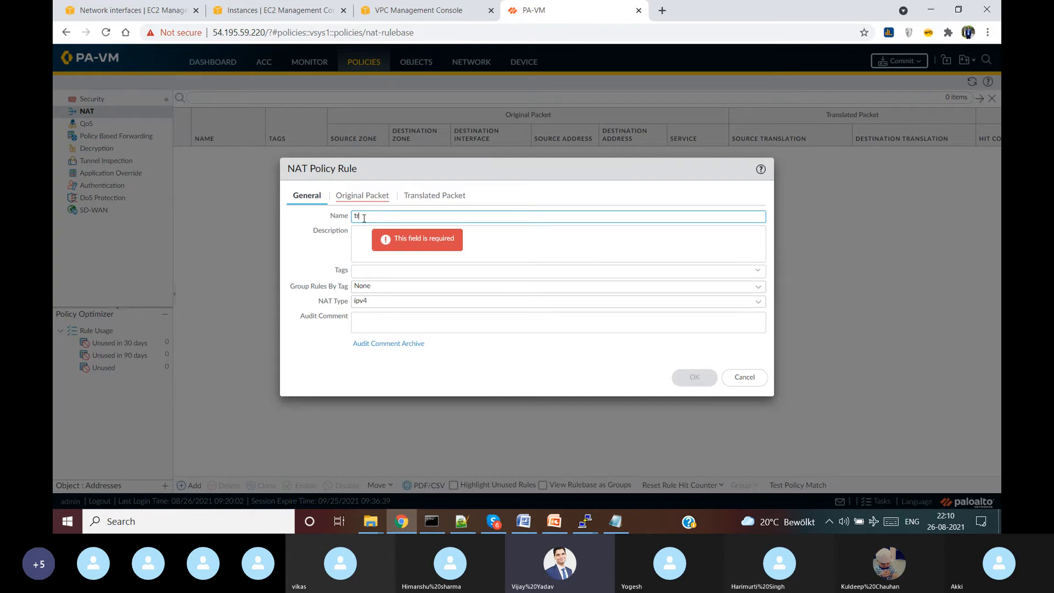
{"action": "type", "text": "ust to untrust"}
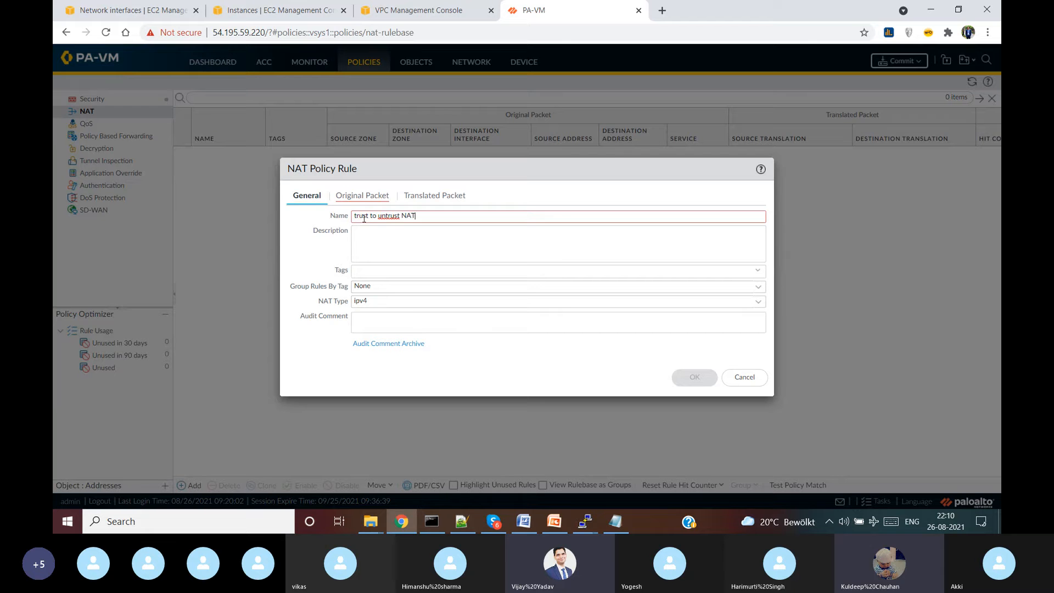
{"action": "type", "text": " NAT"}
{"action": "left_click", "coordinate": [363, 195]}
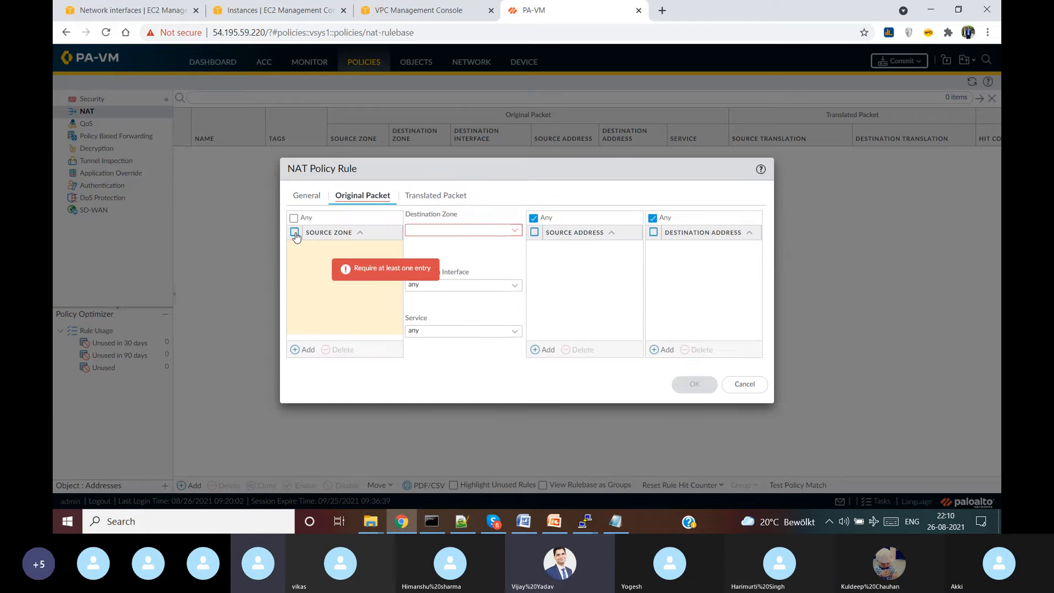
{"action": "left_click", "coordinate": [305, 350]}
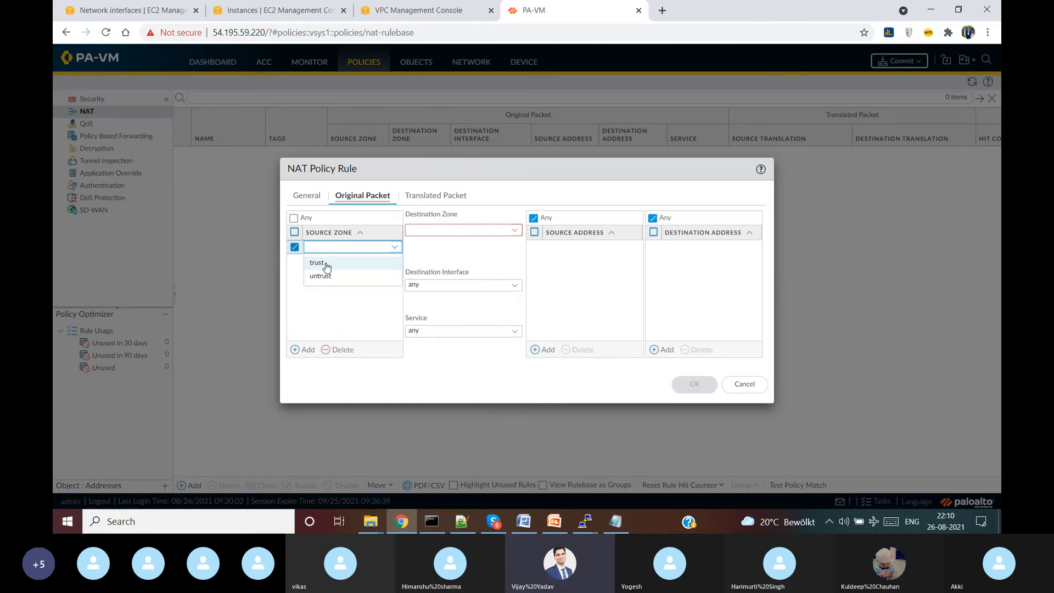
{"action": "left_click", "coordinate": [318, 263]}
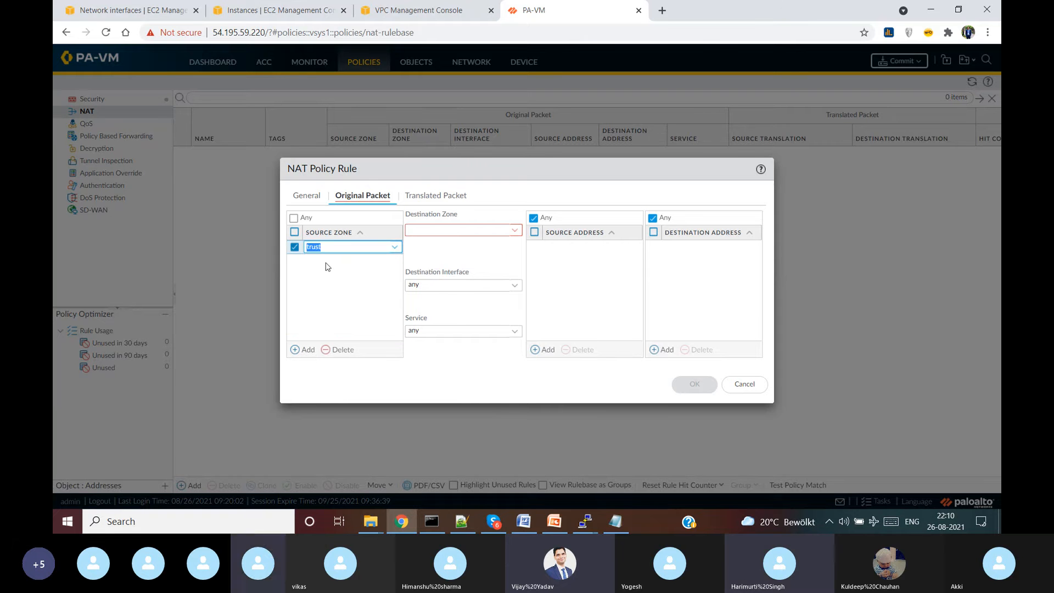
{"action": "left_click", "coordinate": [514, 230]}
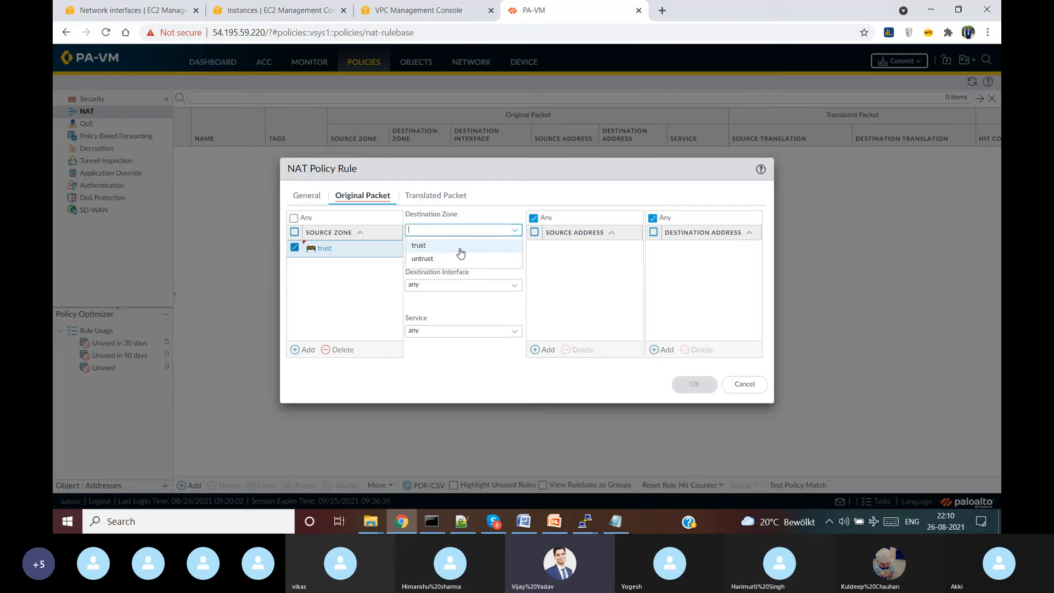
{"action": "left_click", "coordinate": [444, 259]}
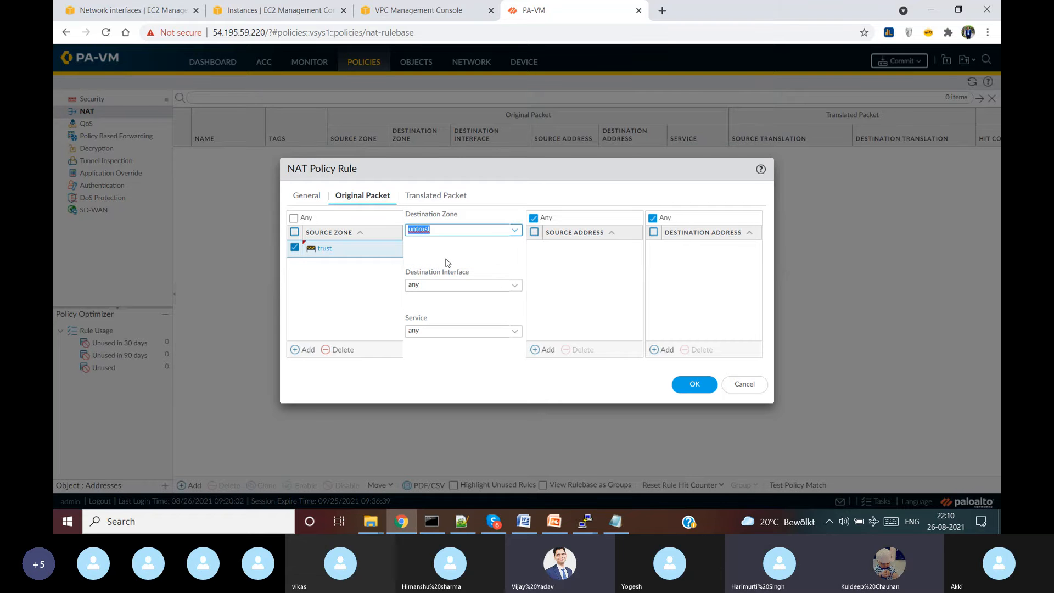
{"action": "left_click", "coordinate": [515, 285]}
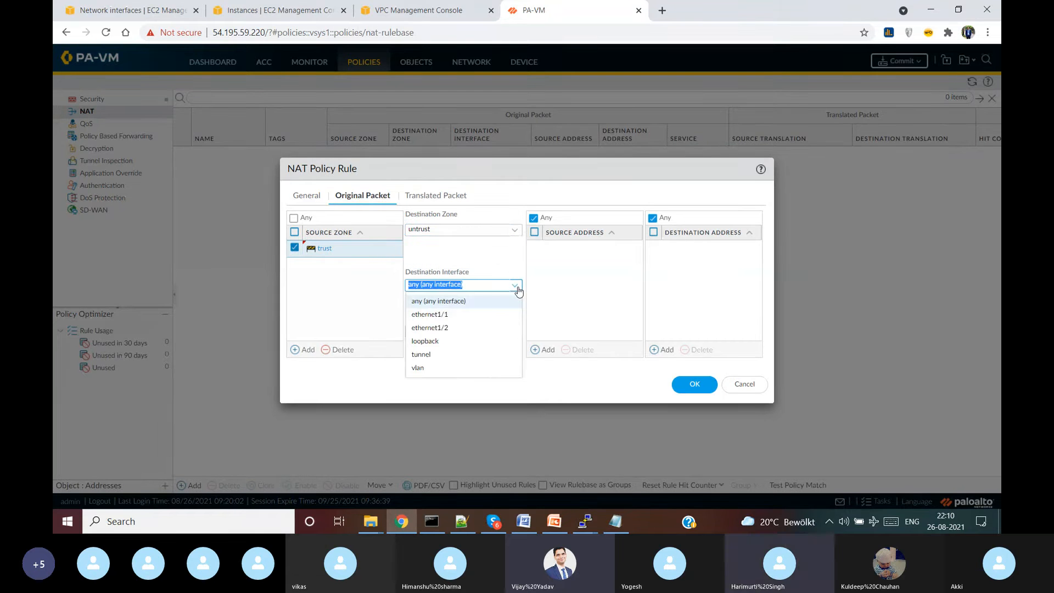
{"action": "left_click", "coordinate": [458, 314]}
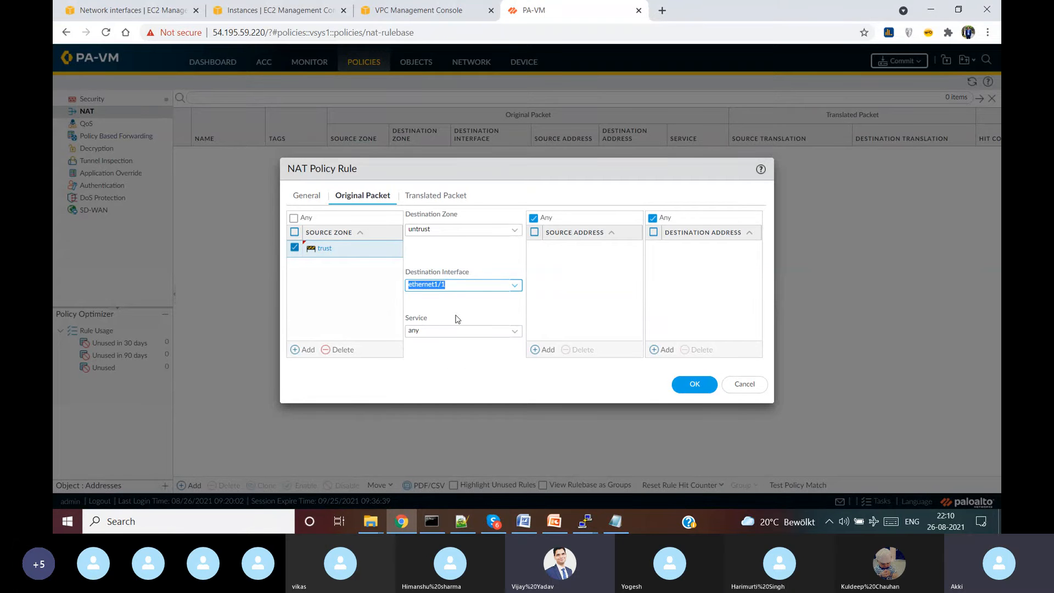
{"action": "left_click", "coordinate": [459, 312]}
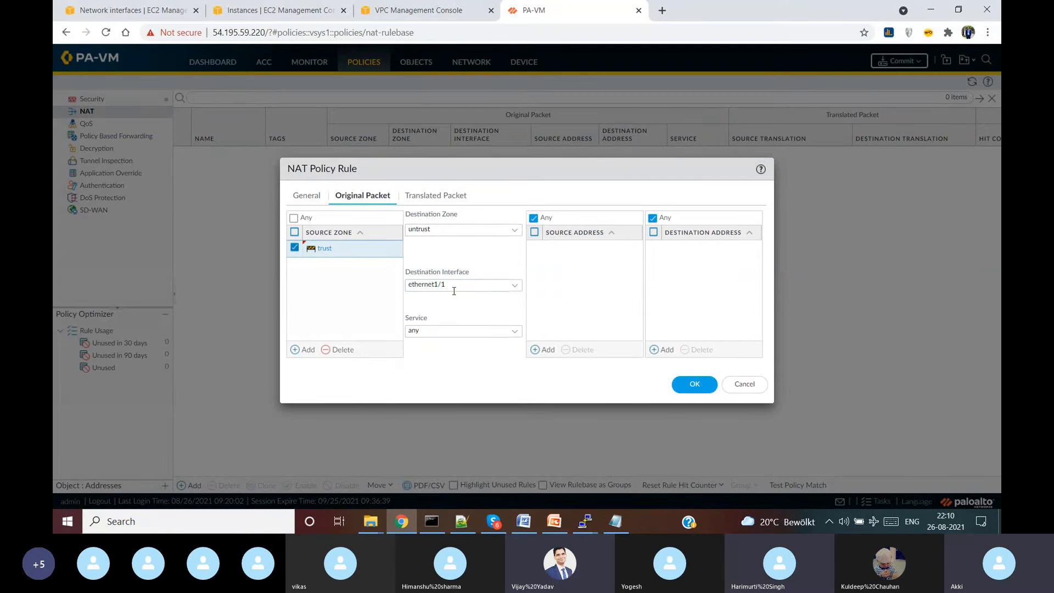
{"action": "left_click", "coordinate": [438, 196]}
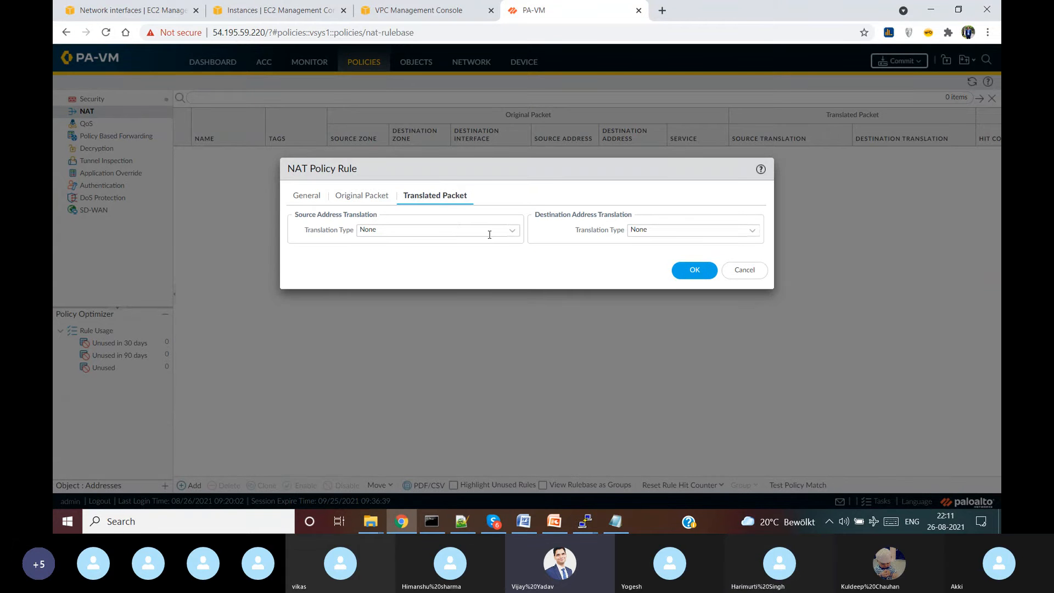
- Set source translation to Dynamic IP And Port using the ethernet1/1 interface address
{"action": "left_click", "coordinate": [512, 230]}
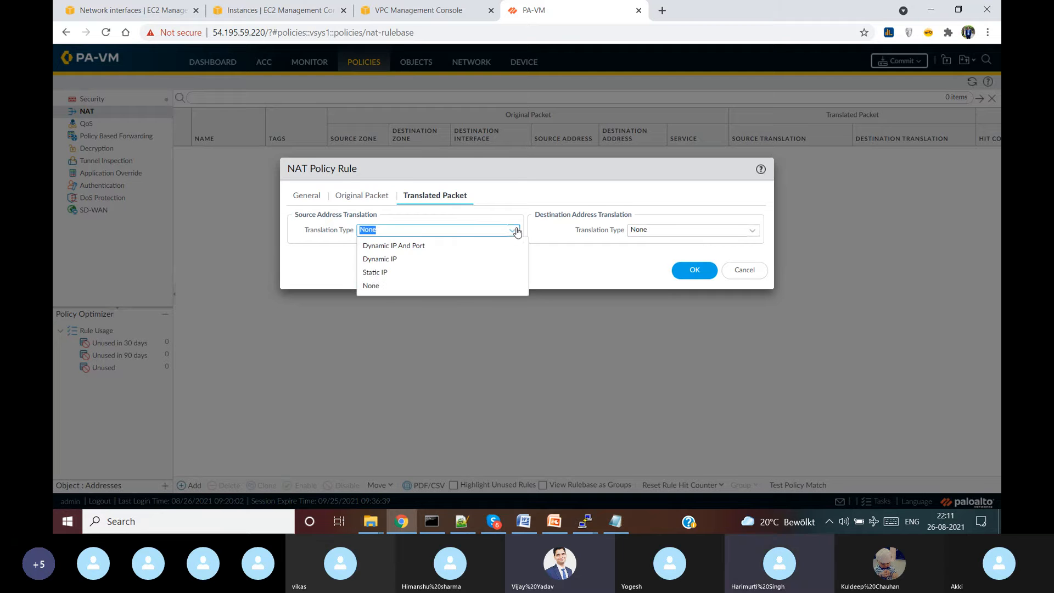
{"action": "left_click", "coordinate": [464, 246]}
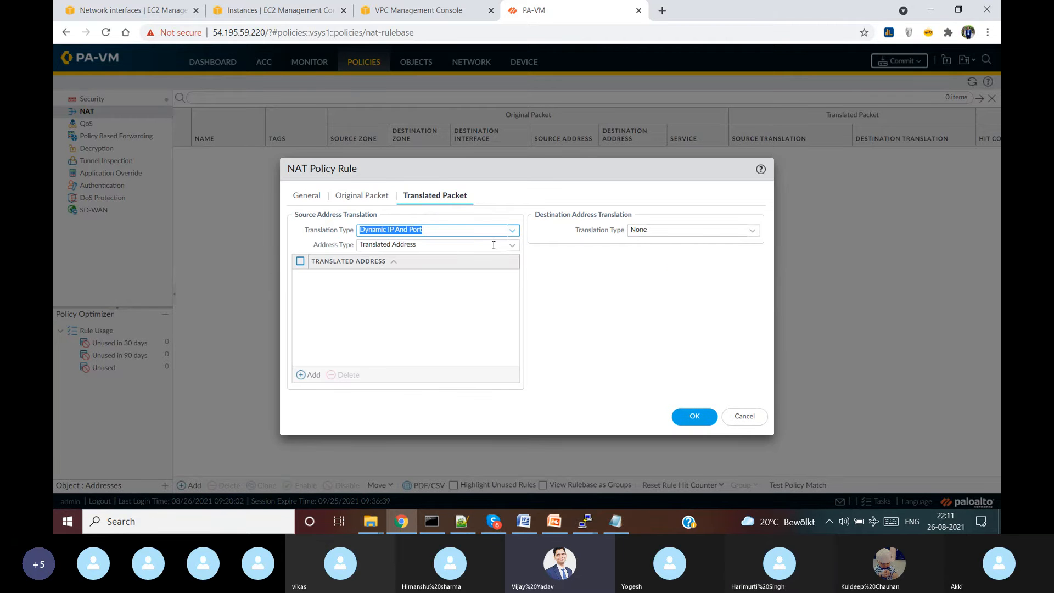
{"action": "left_click", "coordinate": [513, 246]}
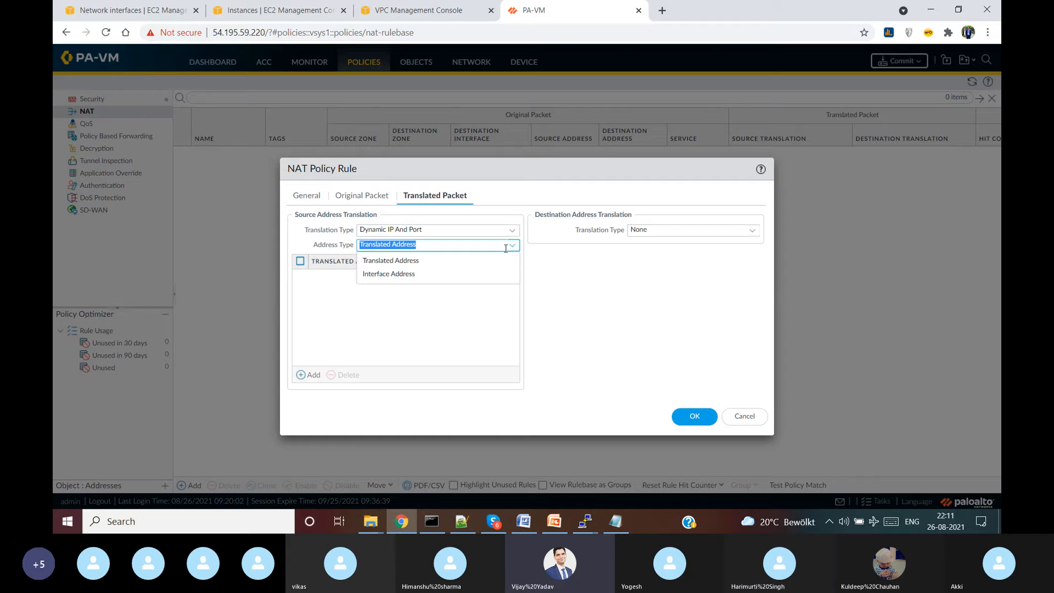
{"action": "left_click", "coordinate": [464, 265]}
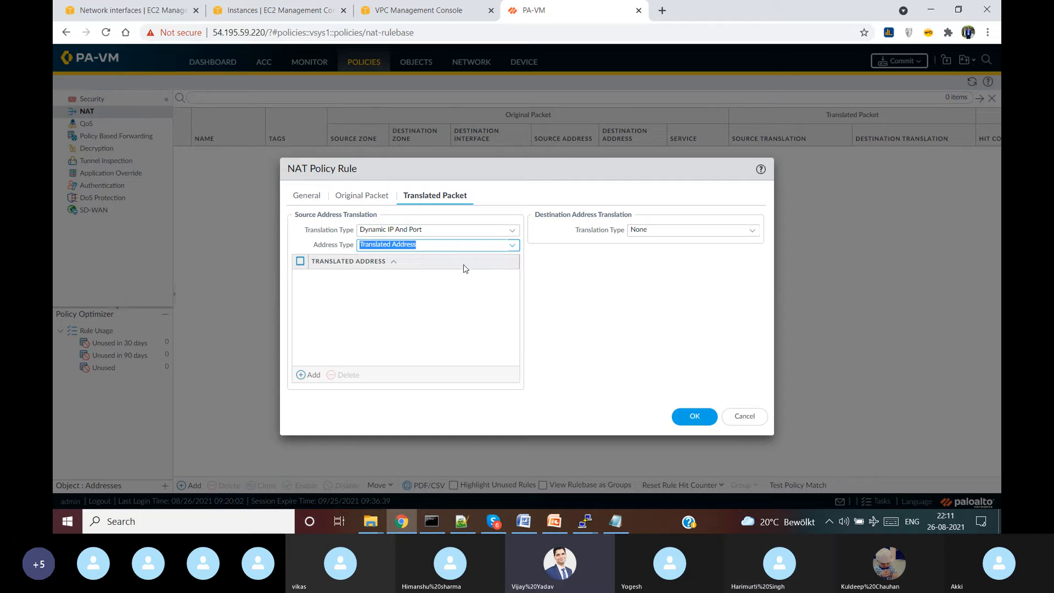
{"action": "left_click", "coordinate": [511, 245]}
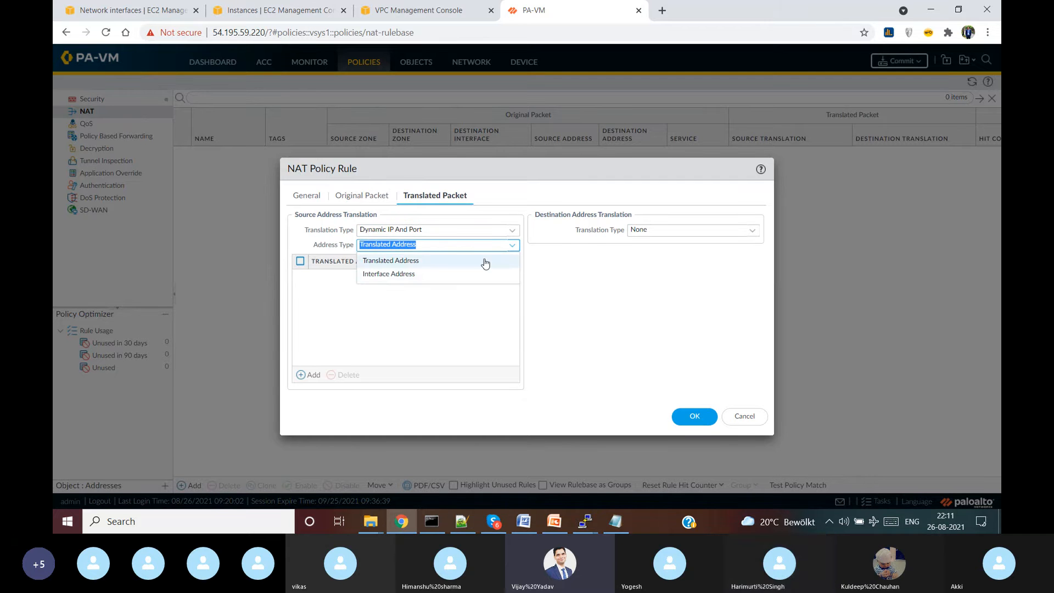
{"action": "left_click", "coordinate": [467, 274]}
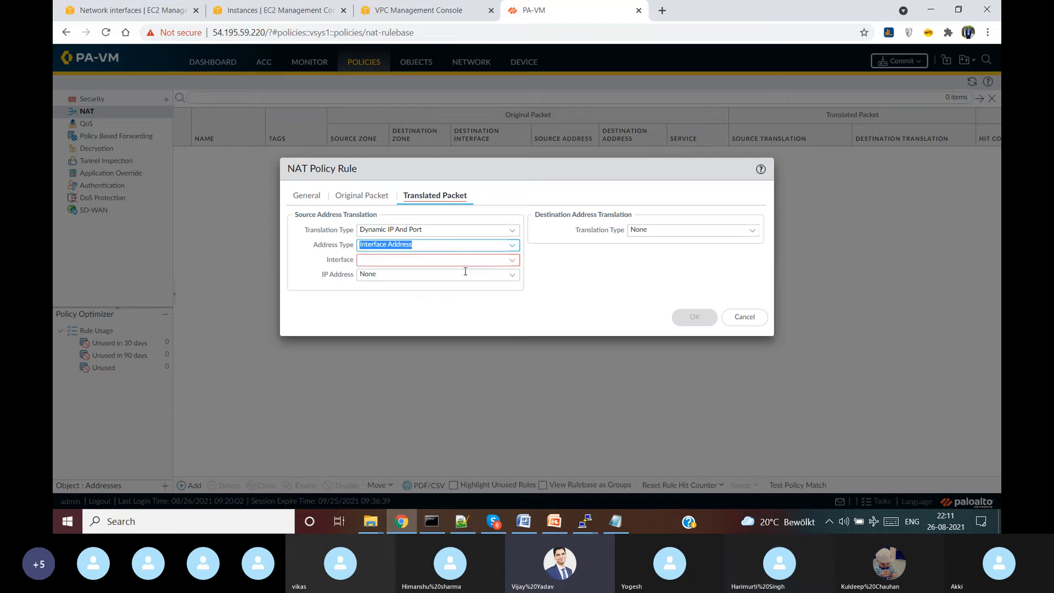
{"action": "left_click", "coordinate": [510, 260]}
{"action": "left_click", "coordinate": [404, 279]}
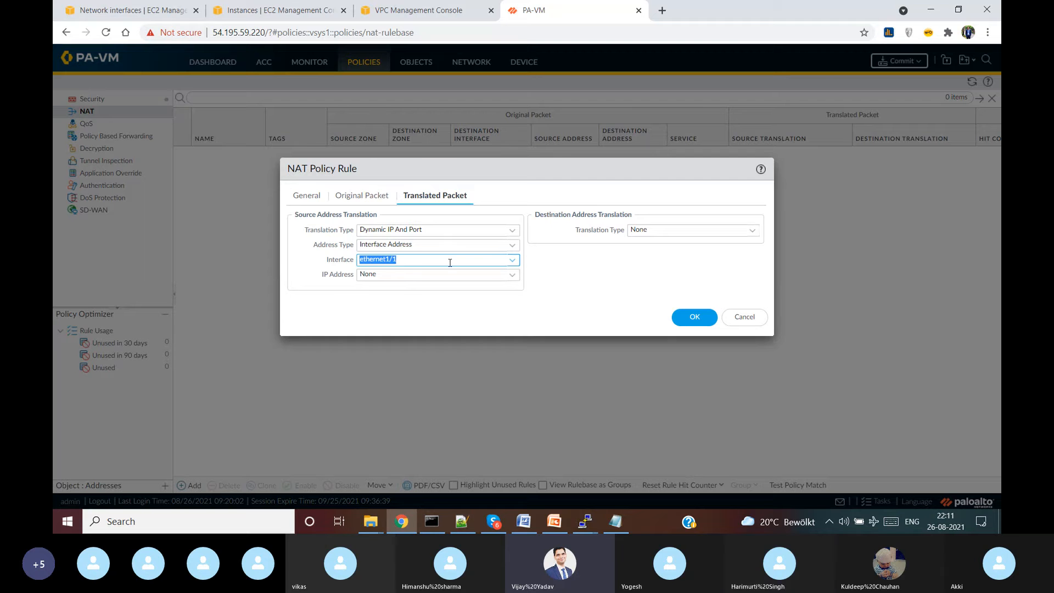
{"action": "left_click", "coordinate": [391, 323]}
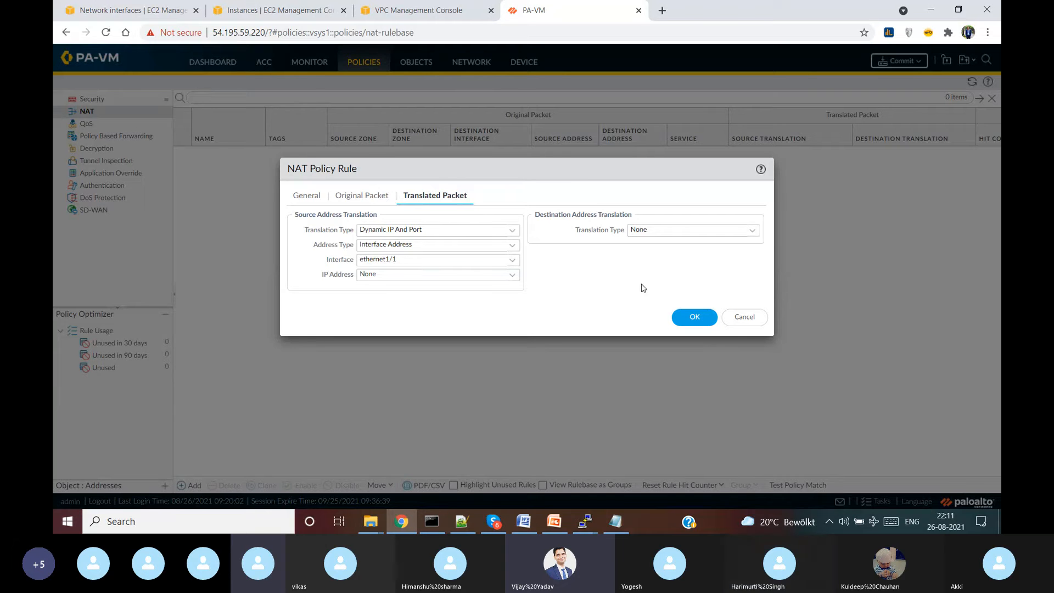
- Save the NAT rule, then reopen it to verify its original and translated packet settings
{"action": "left_click", "coordinate": [689, 316]}
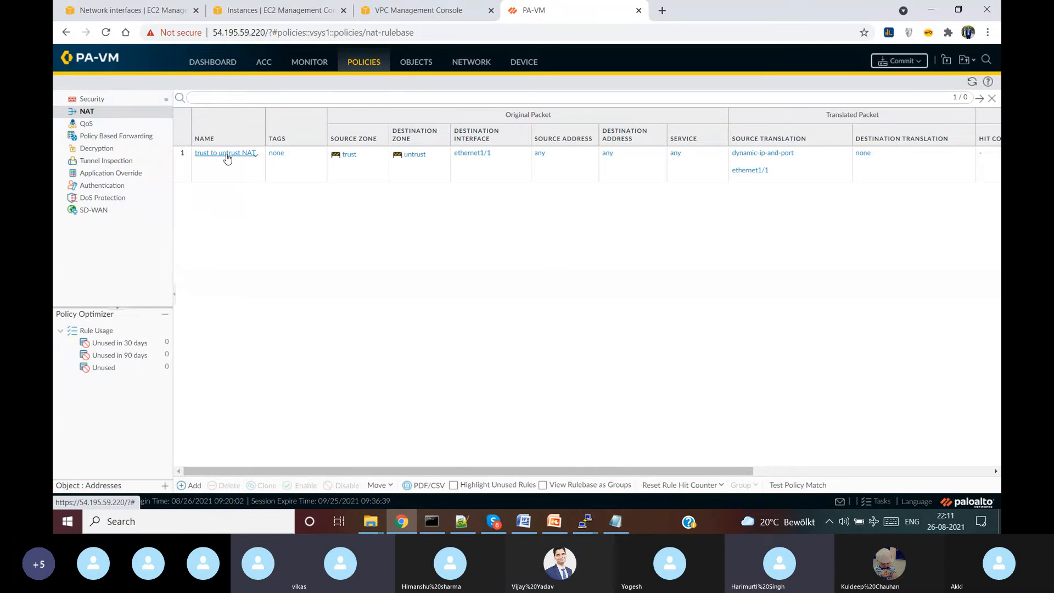
{"action": "left_click", "coordinate": [228, 159]}
{"action": "left_click", "coordinate": [228, 158]}
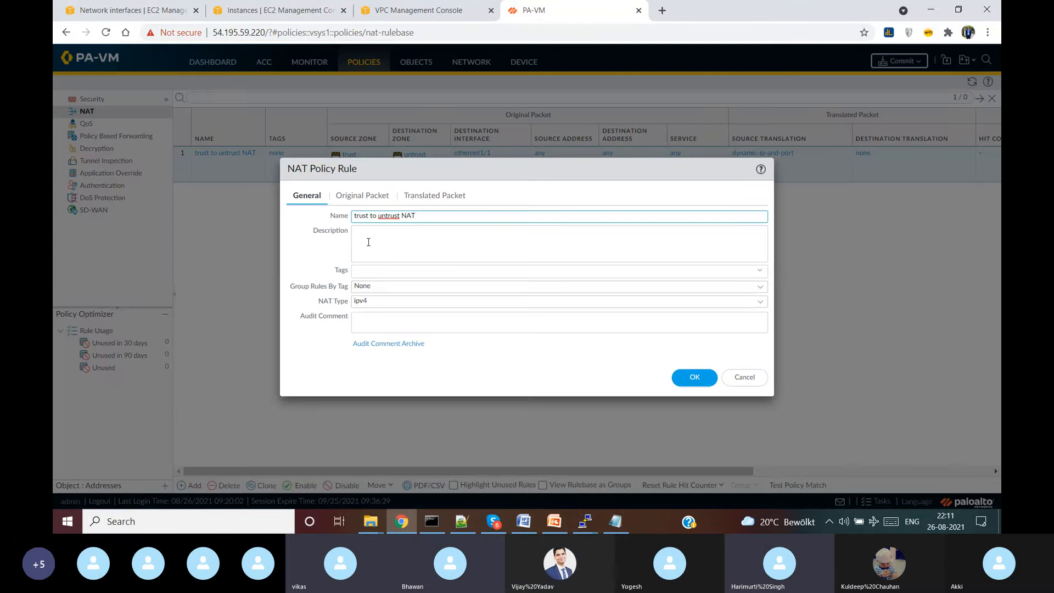
{"action": "left_click", "coordinate": [362, 196]}
{"action": "left_click", "coordinate": [435, 195]}
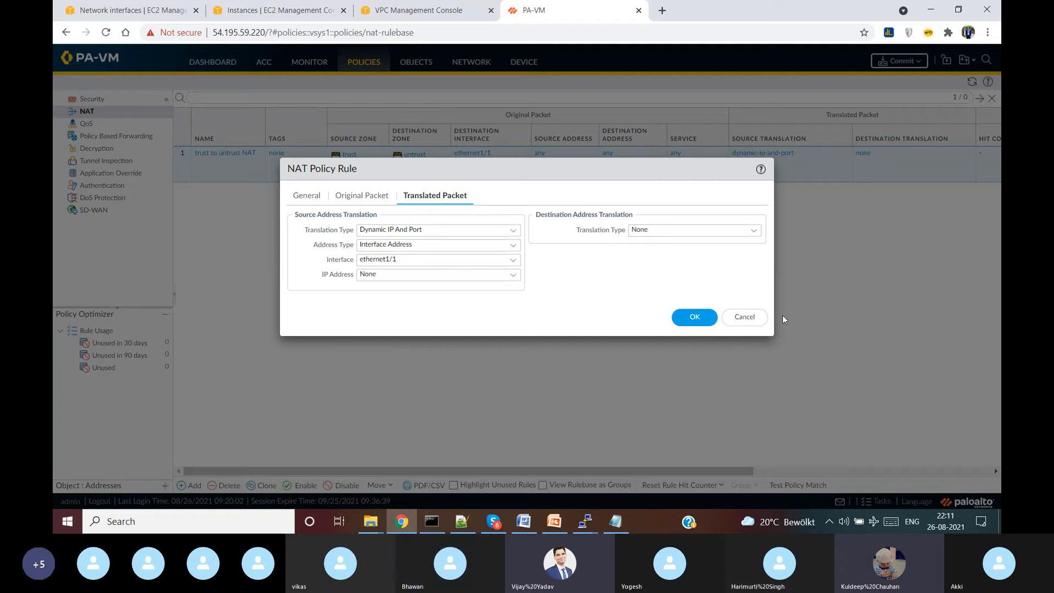
{"action": "left_click", "coordinate": [694, 318]}
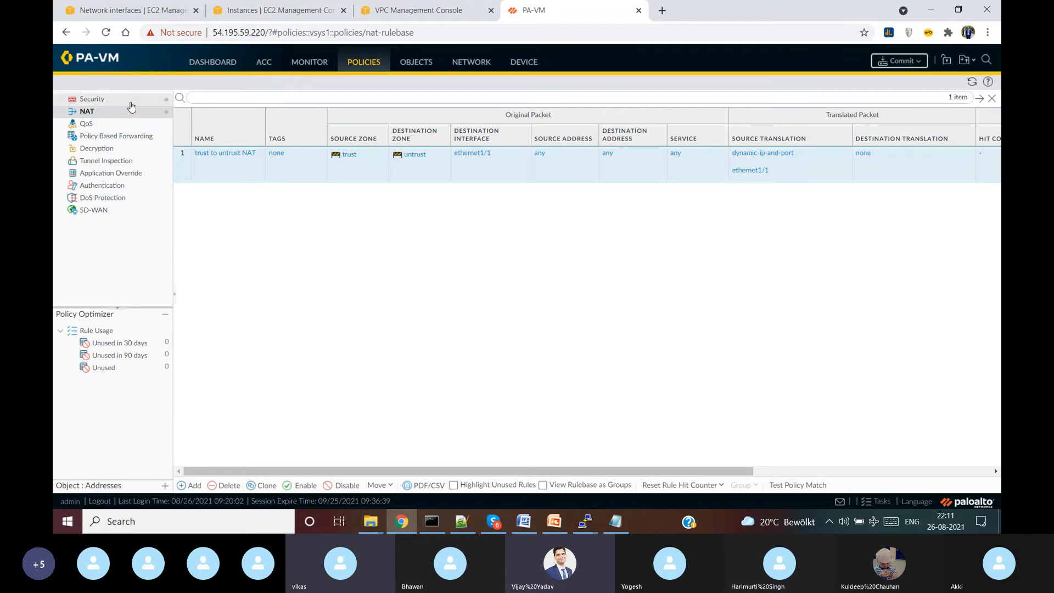
{"action": "left_click", "coordinate": [905, 62]}
- Commit the configuration to the firewall and close the successful commit status
{"action": "left_click", "coordinate": [635, 411]}
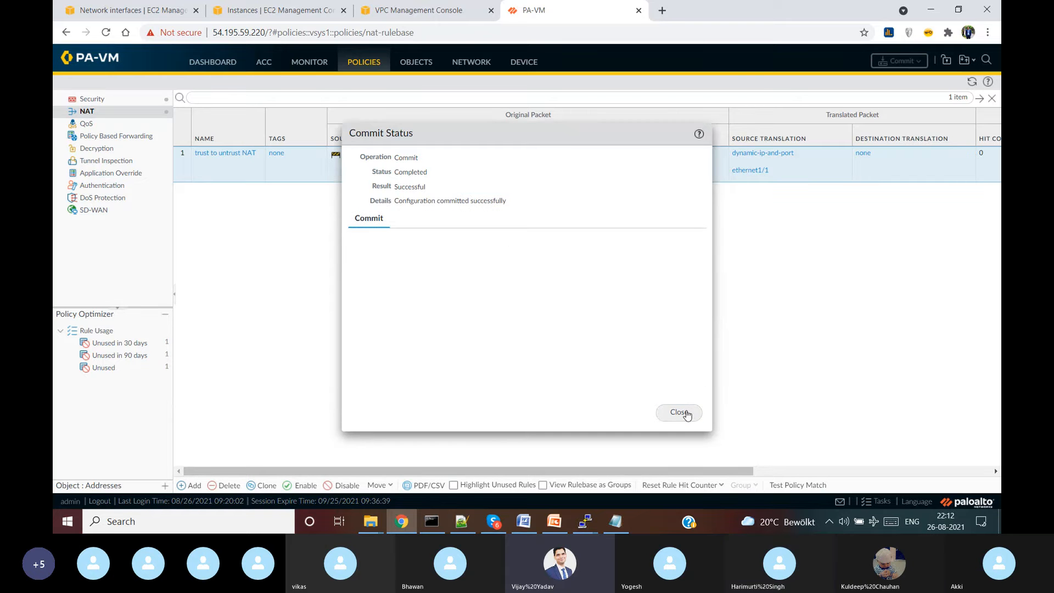
{"action": "left_click", "coordinate": [679, 413]}
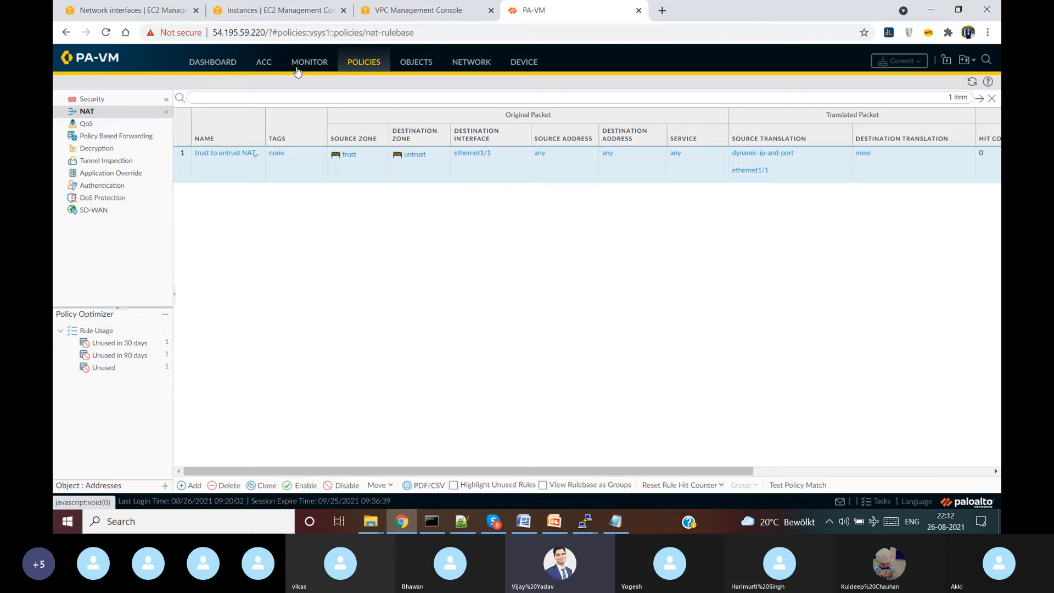
- Open the default virtual router's Static Routes and start a new route
{"action": "left_click", "coordinate": [471, 62]}
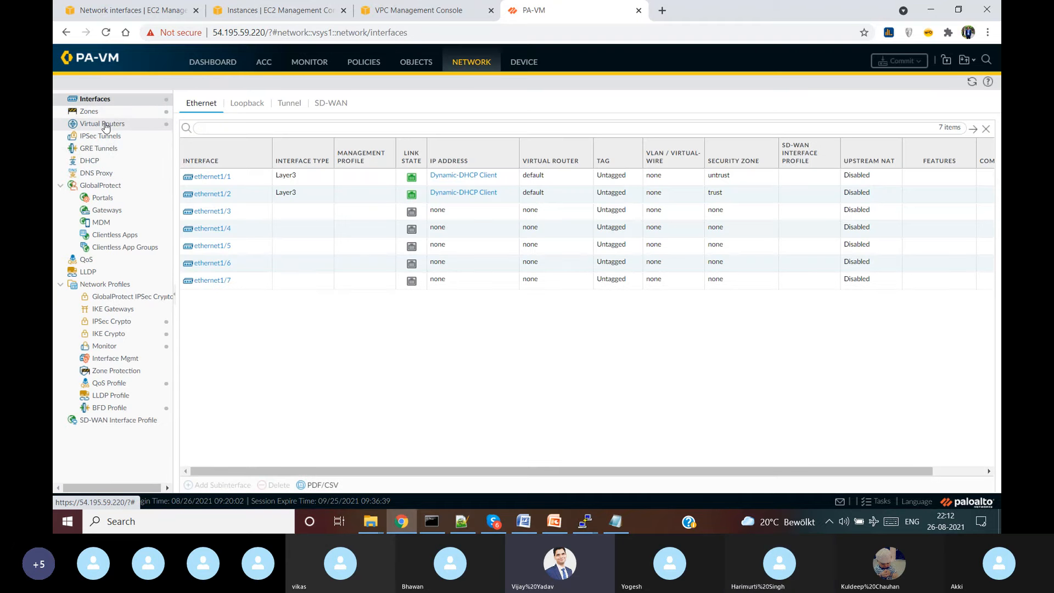
{"action": "left_click", "coordinate": [104, 124]}
{"action": "left_click", "coordinate": [205, 130]}
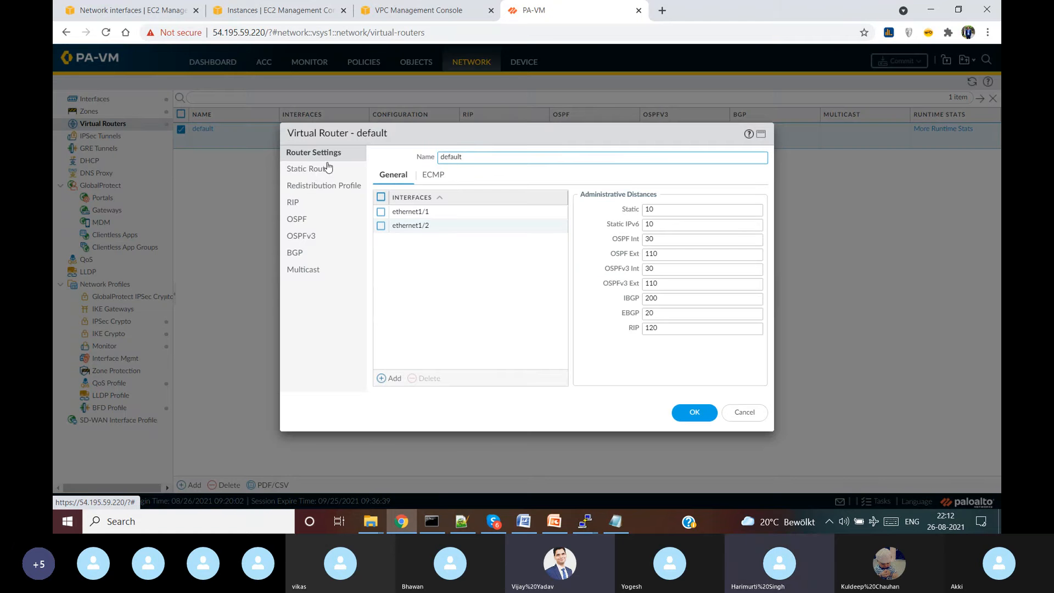
{"action": "left_click", "coordinate": [317, 170]}
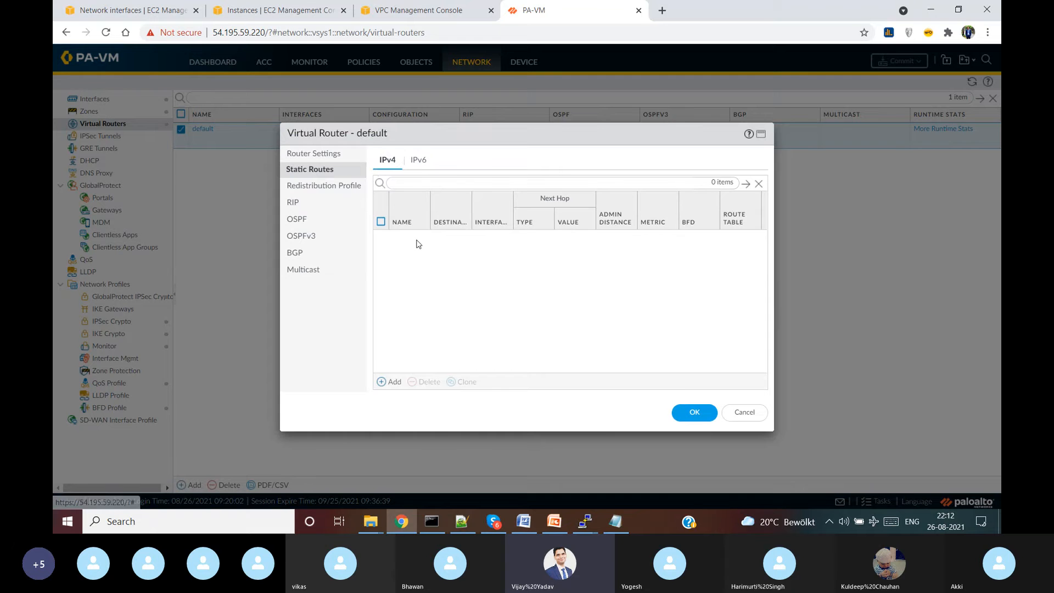
{"action": "left_click", "coordinate": [395, 382]}
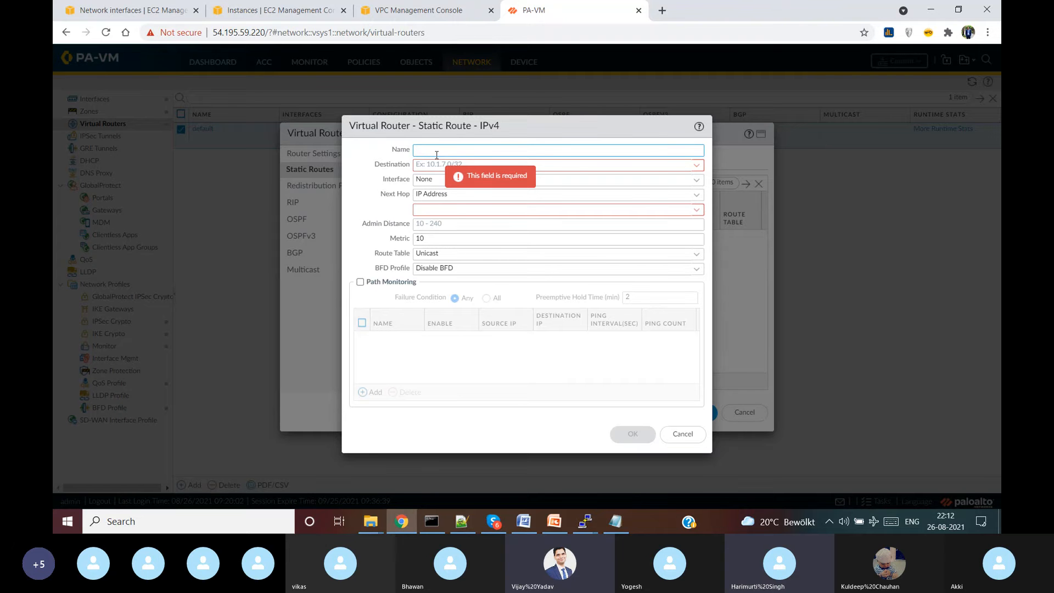
- Name the route 'public access' with destination 0.0.0.0/0, interface ethernet1/2, next hop 10.0.2.1
{"action": "type", "text": "pu"}
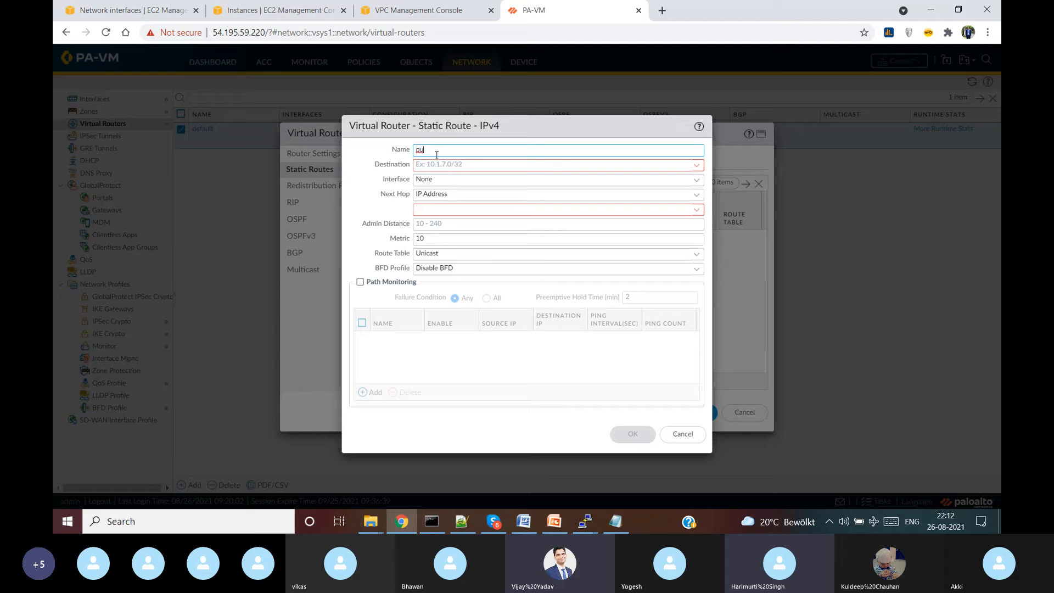
{"action": "type", "text": "blic access"}
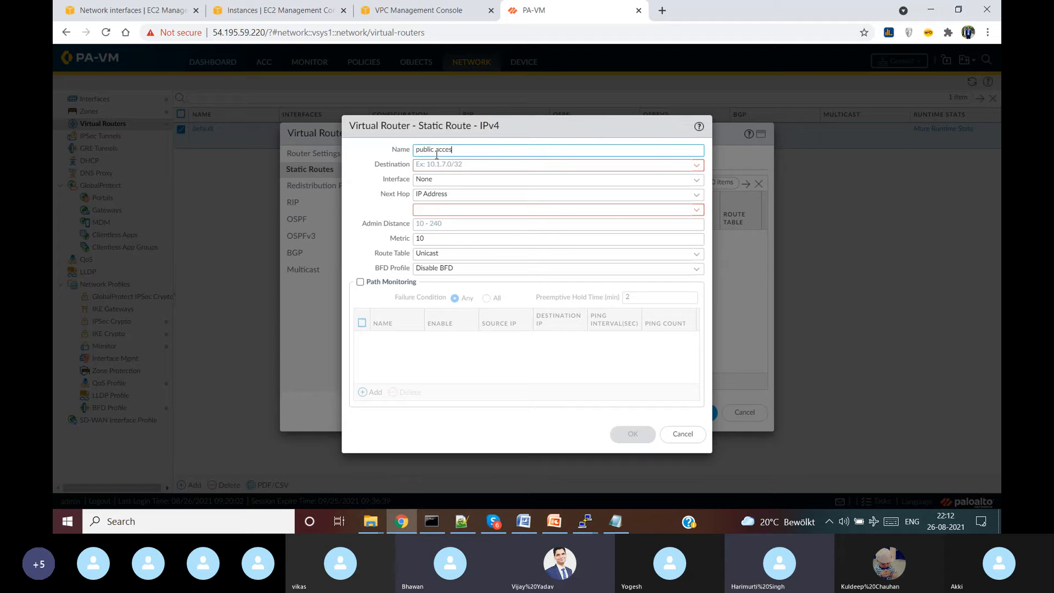
{"action": "left_click", "coordinate": [462, 165]}
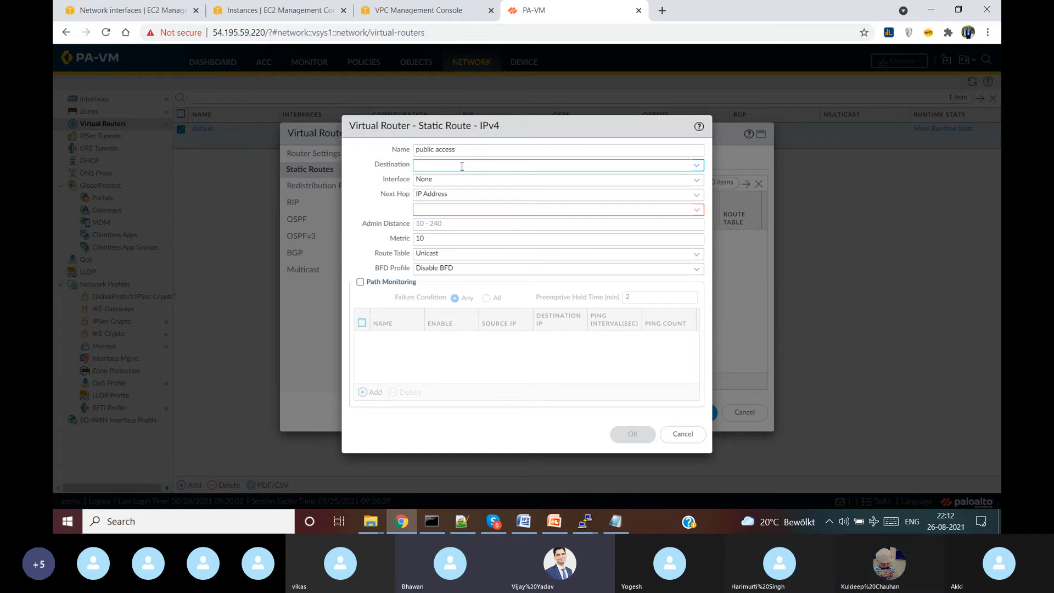
{"action": "type", "text": "0.0.0.0"}
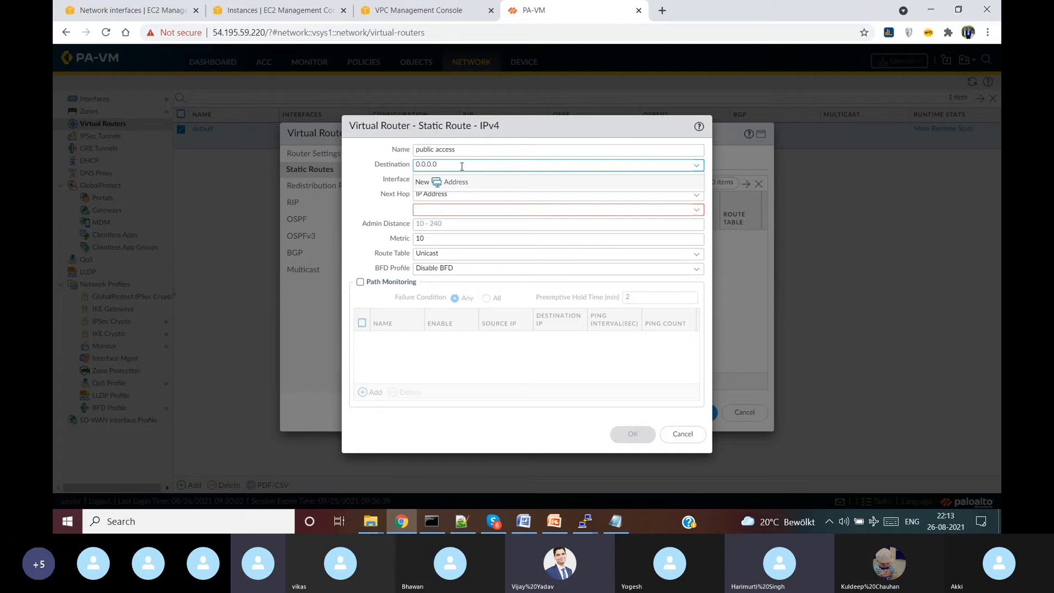
{"action": "type", "text": "/0"}
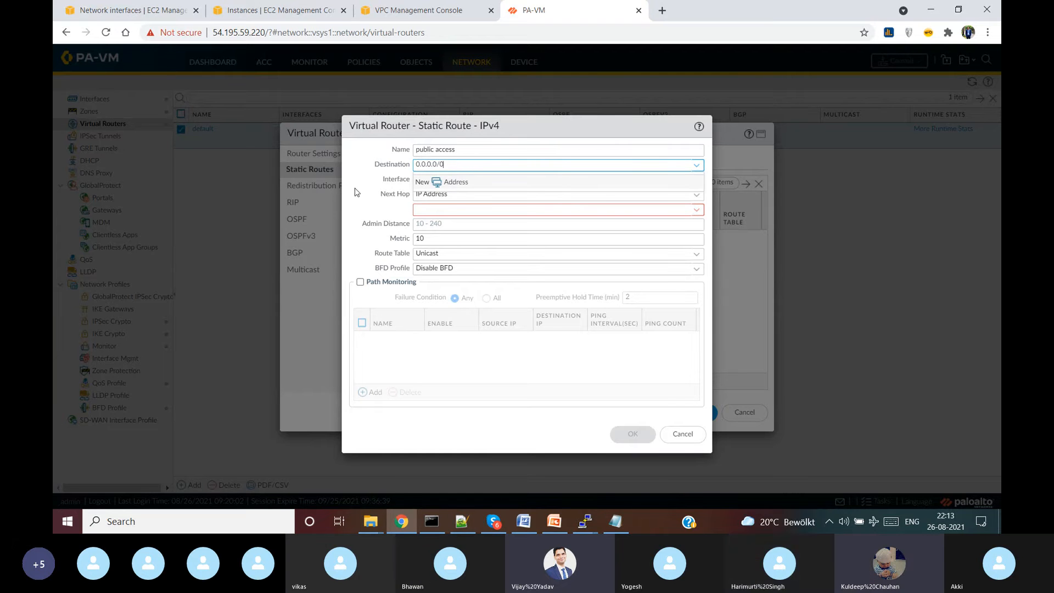
{"action": "left_click", "coordinate": [352, 190]}
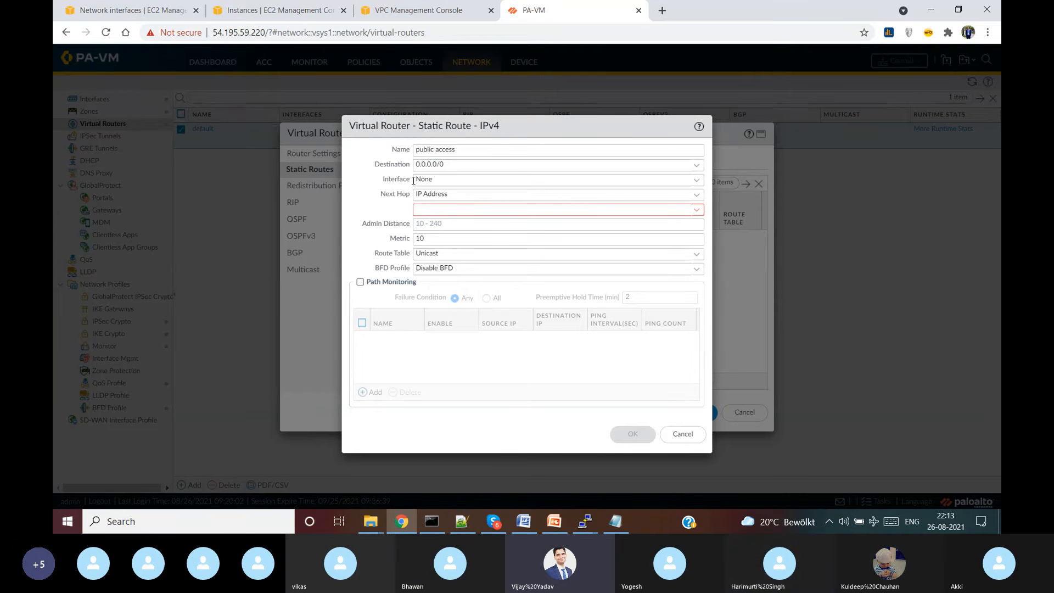
{"action": "left_click", "coordinate": [696, 180]}
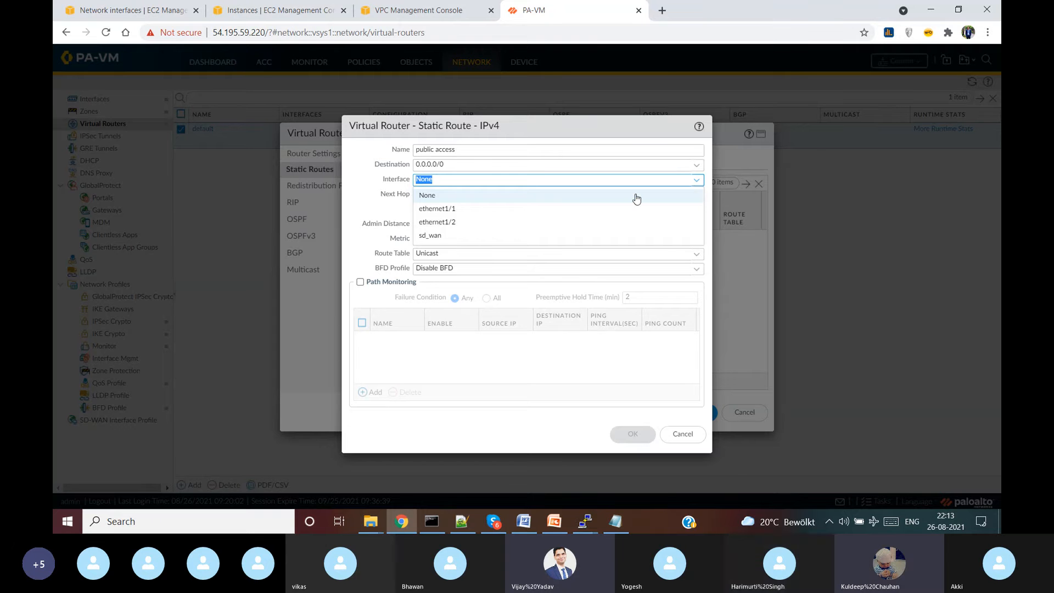
{"action": "left_click", "coordinate": [502, 222]}
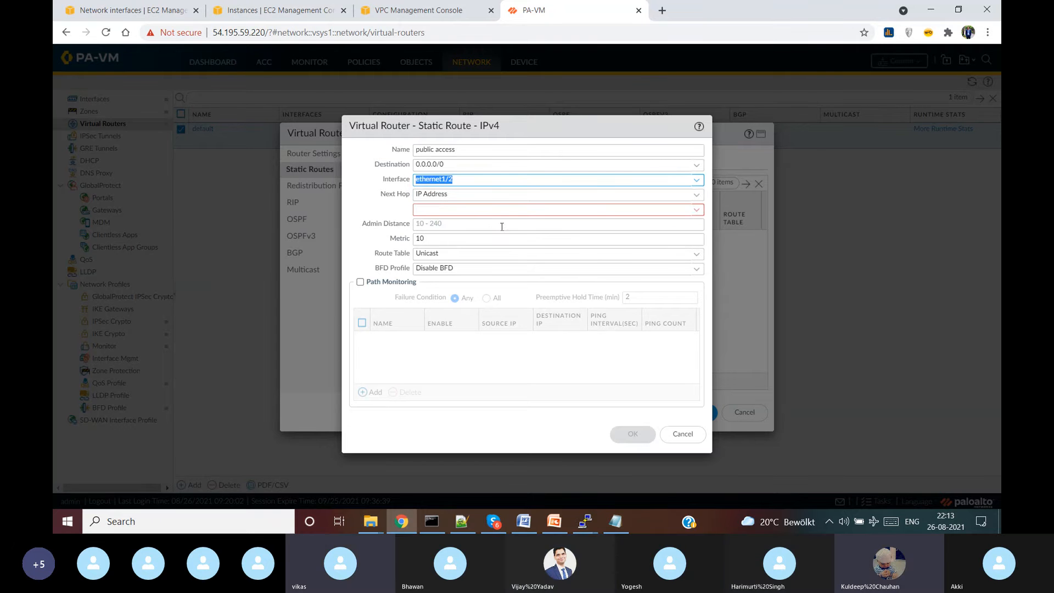
{"action": "left_click", "coordinate": [461, 209]}
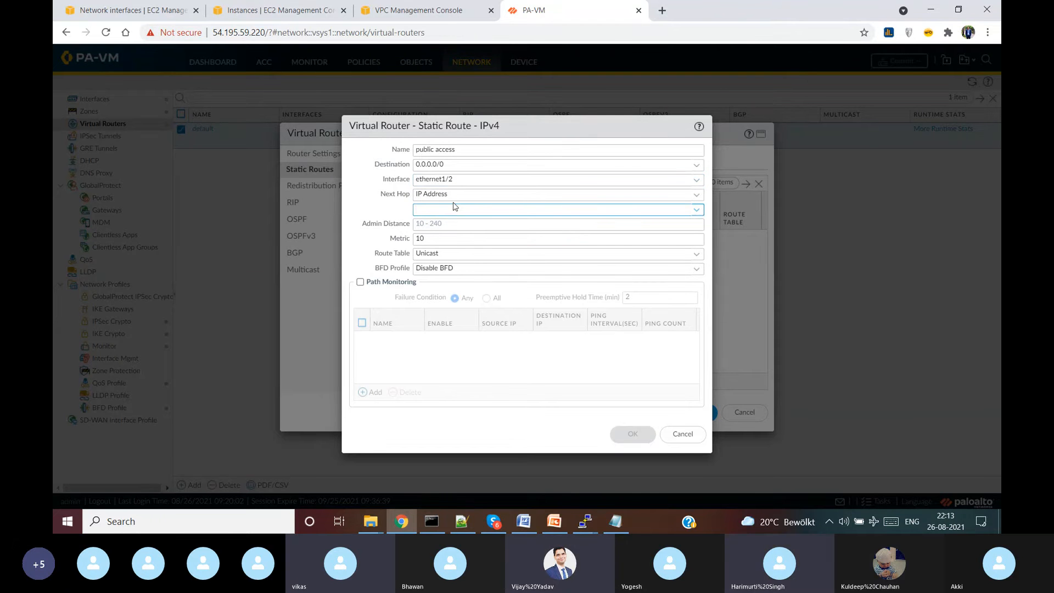
{"action": "type", "text": "10.0"}
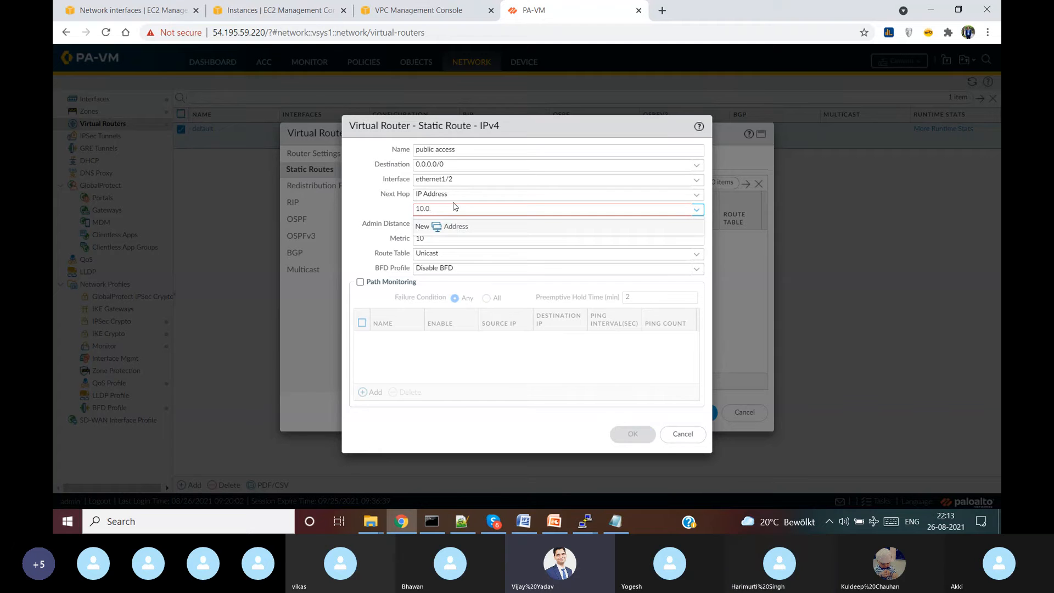
{"action": "type", "text": ".2.1"}
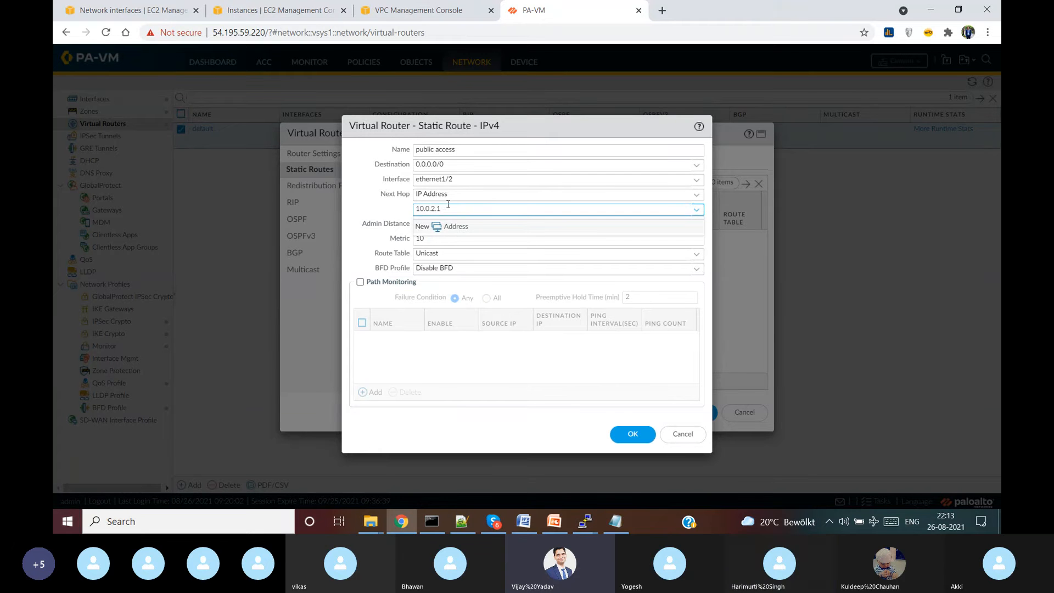
{"action": "key", "text": "shift+Tab"}
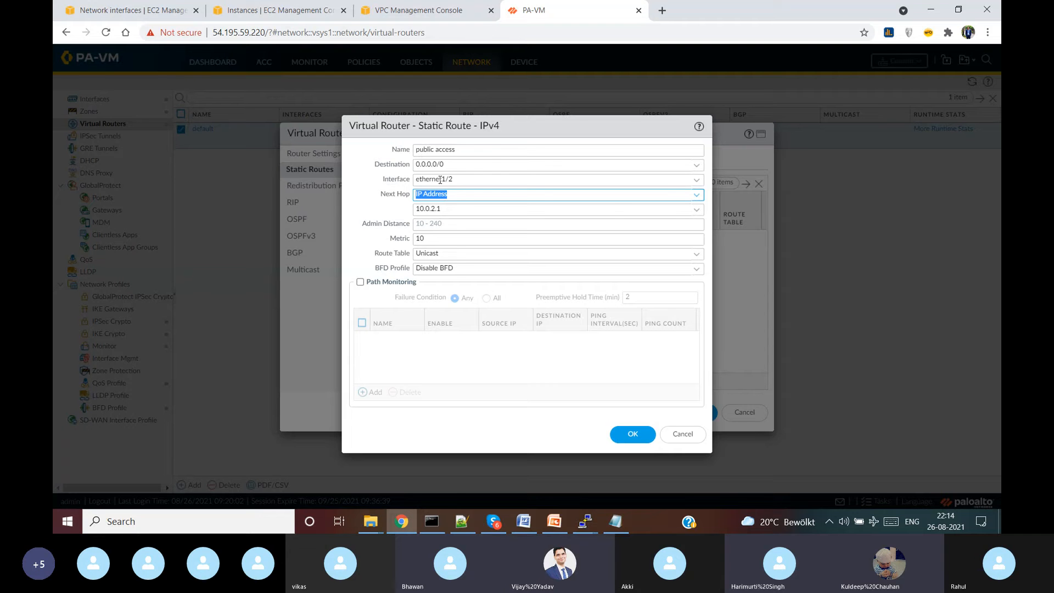
- Switch the route to ethernet1/1, re-enter destination 0.0.0.0/0, set next hop 10.0.1.1, and save
{"action": "left_click", "coordinate": [695, 181]}
{"action": "left_click", "coordinate": [478, 210]}
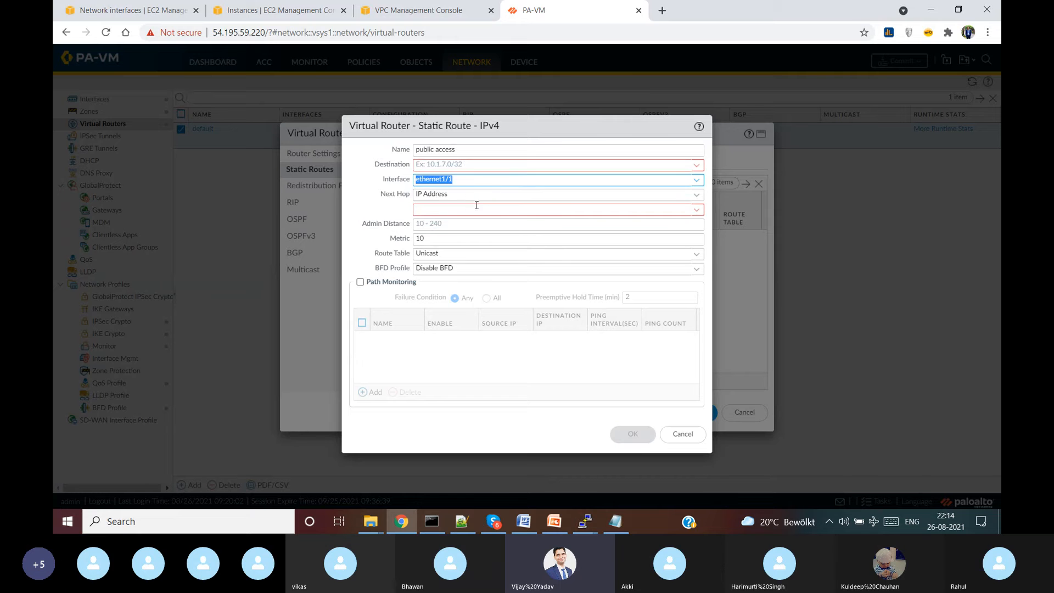
{"action": "left_click", "coordinate": [461, 164]}
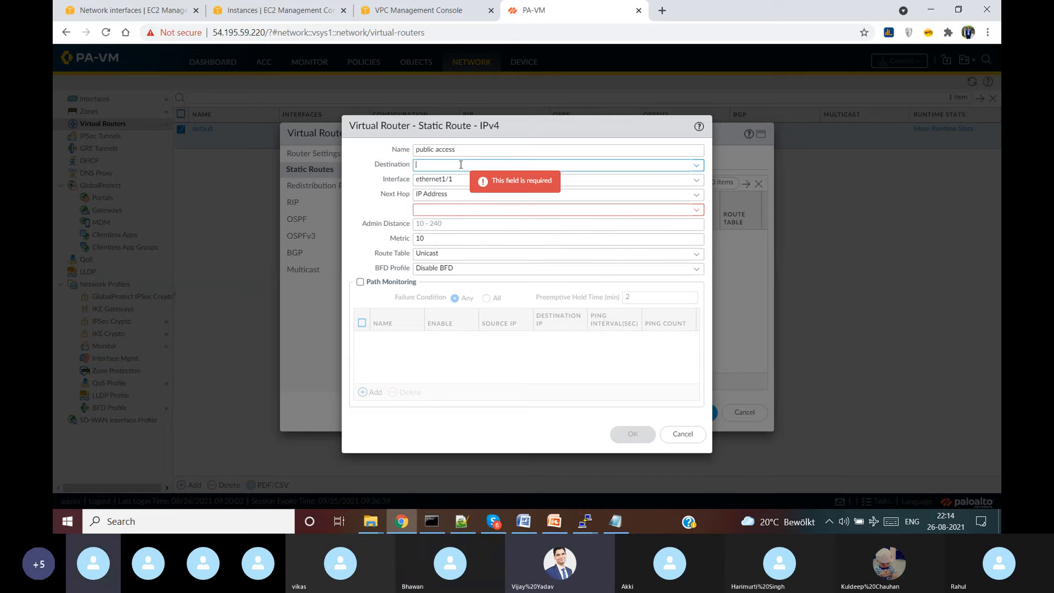
{"action": "type", "text": "0.0.0.0"}
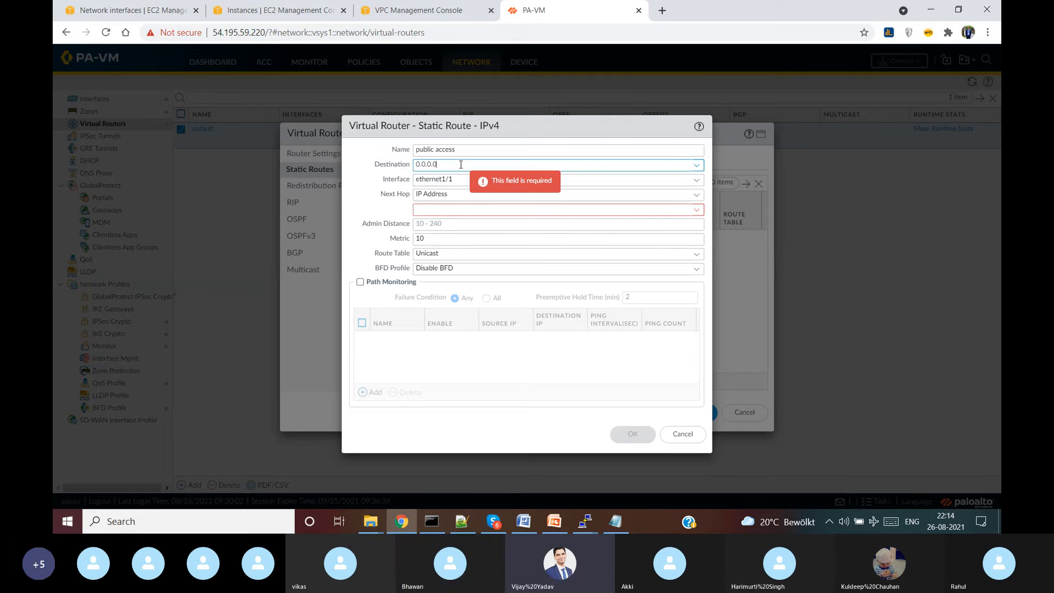
{"action": "type", "text": "/0"}
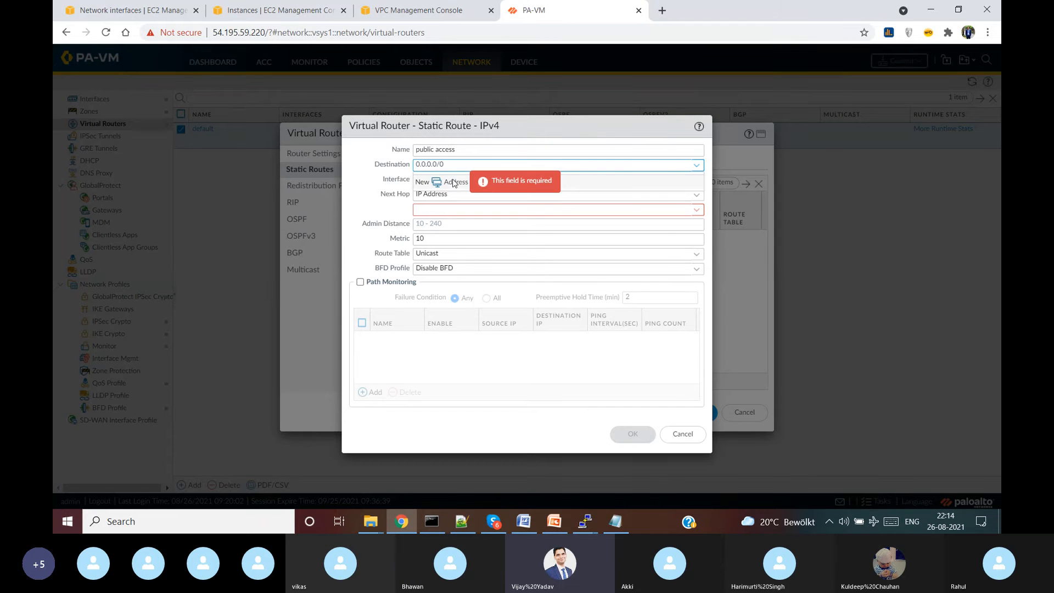
{"action": "left_click", "coordinate": [400, 207]}
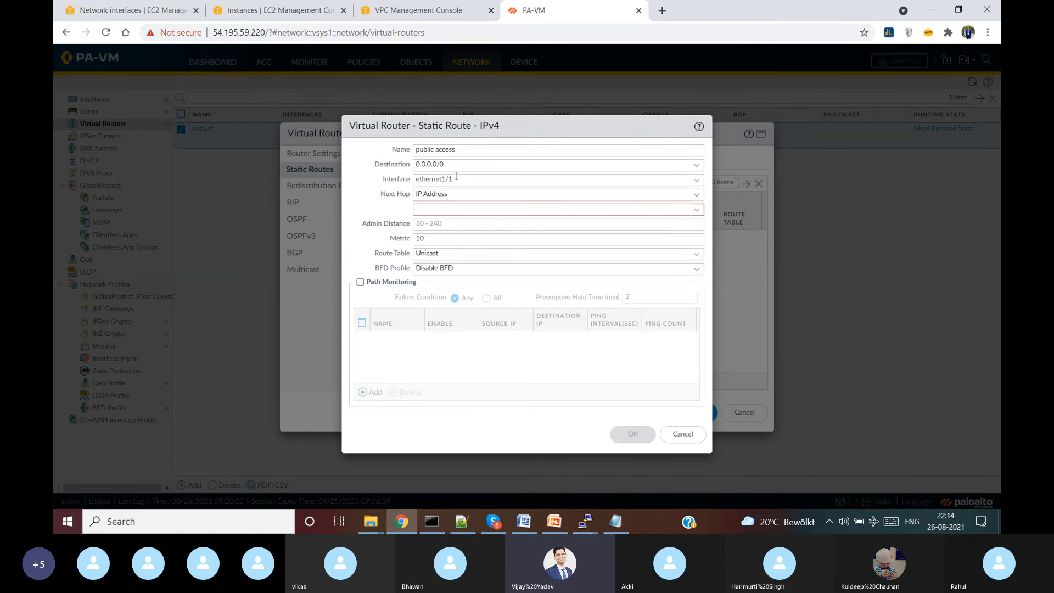
{"action": "left_click", "coordinate": [427, 208]}
{"action": "type", "text": "10"}
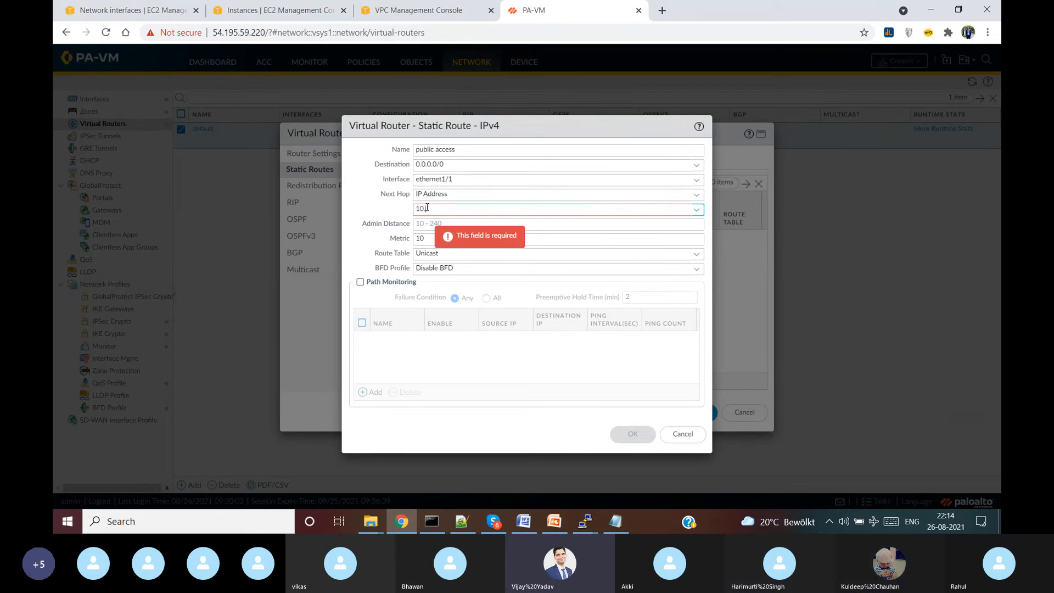
{"action": "type", "text": ".0.1.1"}
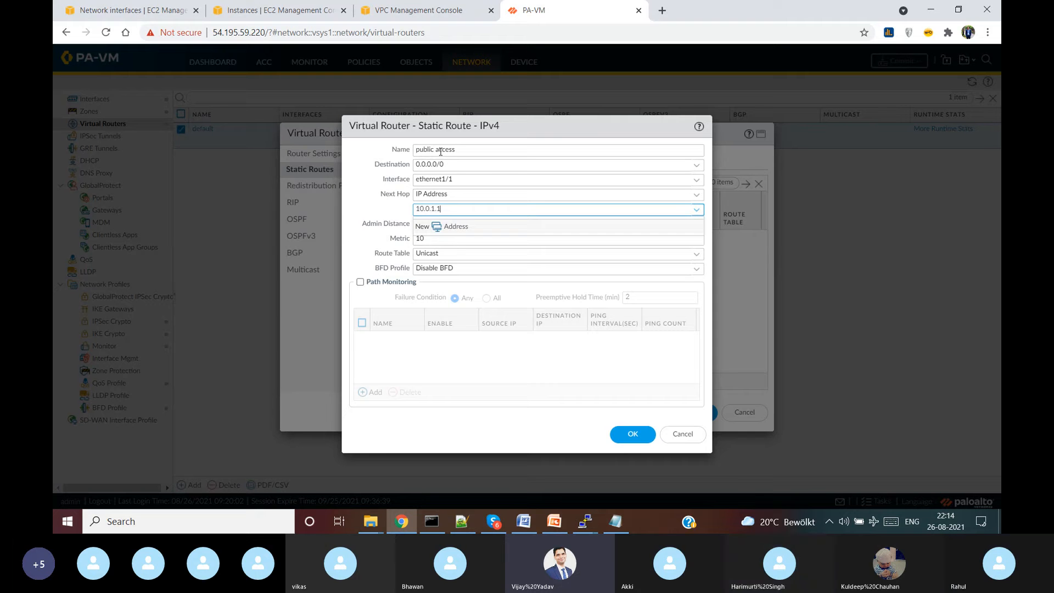
{"action": "key", "text": "shift+Tab"}
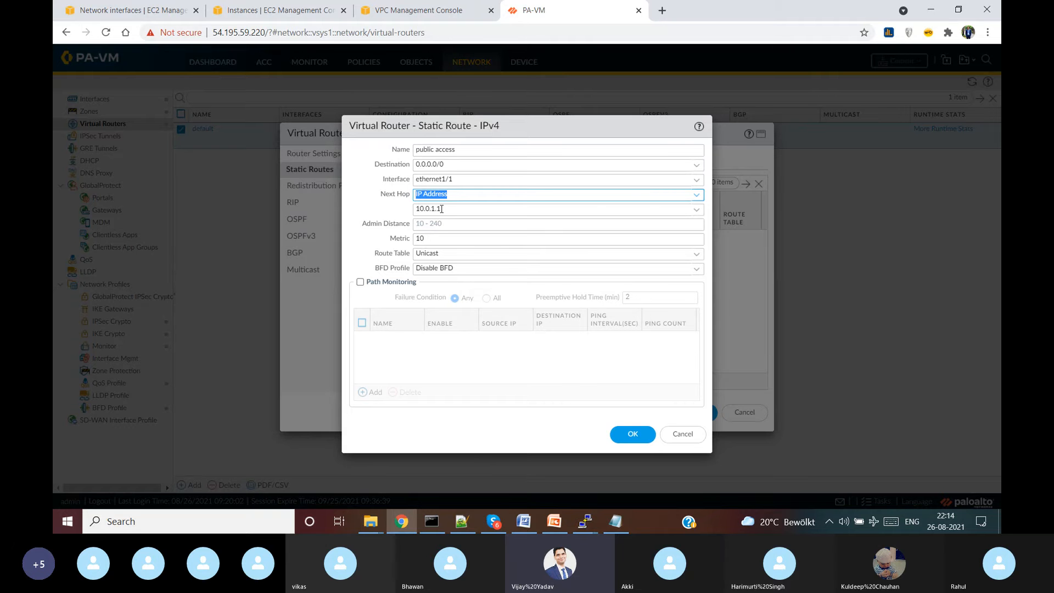
{"action": "left_click", "coordinate": [635, 434]}
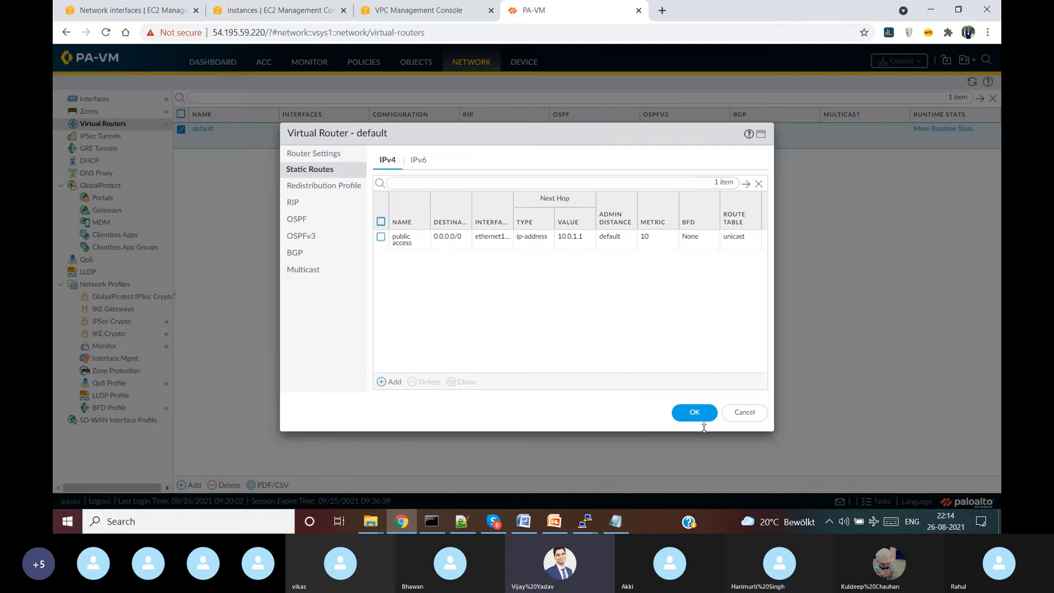
- Save the default virtual router, then check ethernet1/1's DHCP lease gateway 10.0.1.1
{"action": "left_click", "coordinate": [695, 413]}
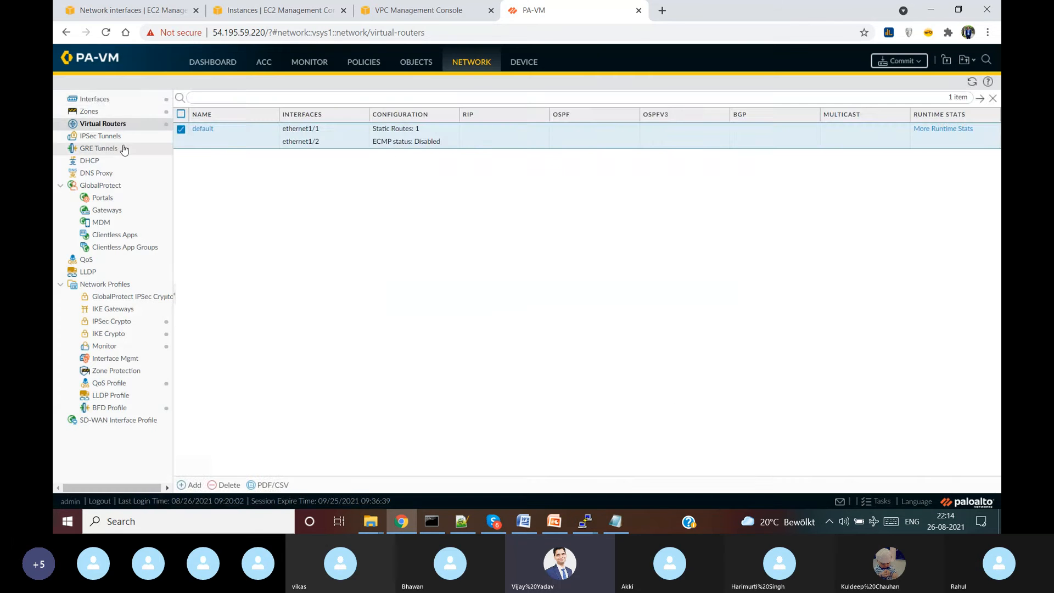
{"action": "left_click", "coordinate": [94, 99]}
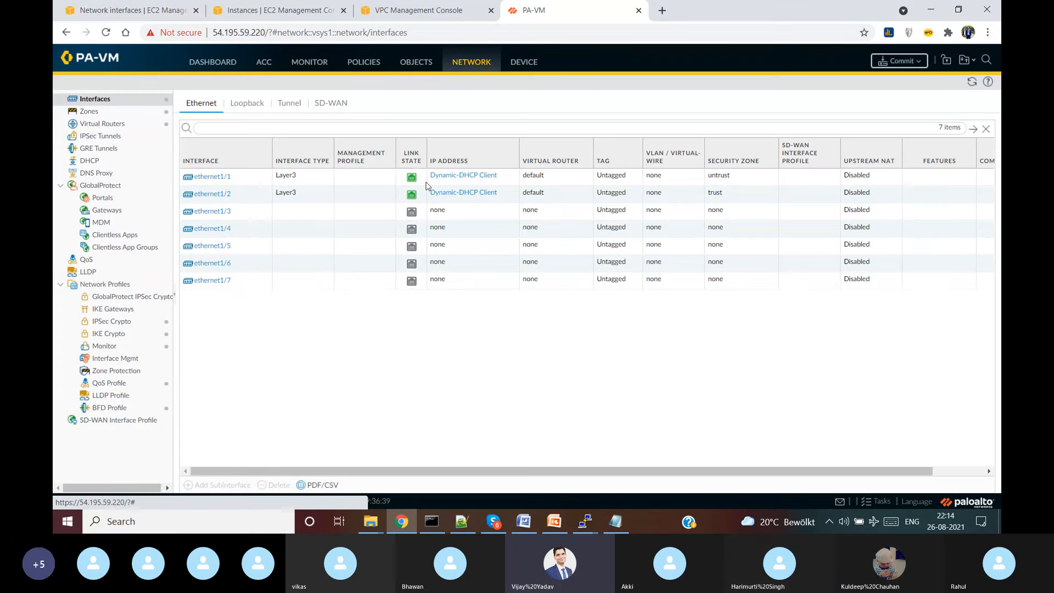
{"action": "left_click", "coordinate": [440, 176]}
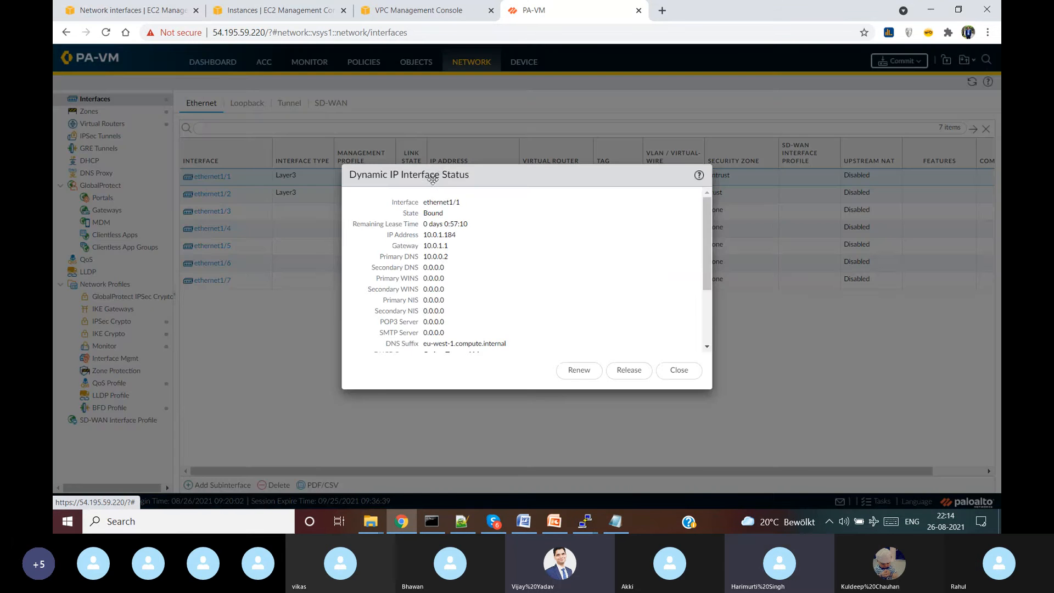
{"action": "left_click_drag", "start_coordinate": [450, 246], "coordinate": [423, 249]}
{"action": "left_click", "coordinate": [441, 242]}
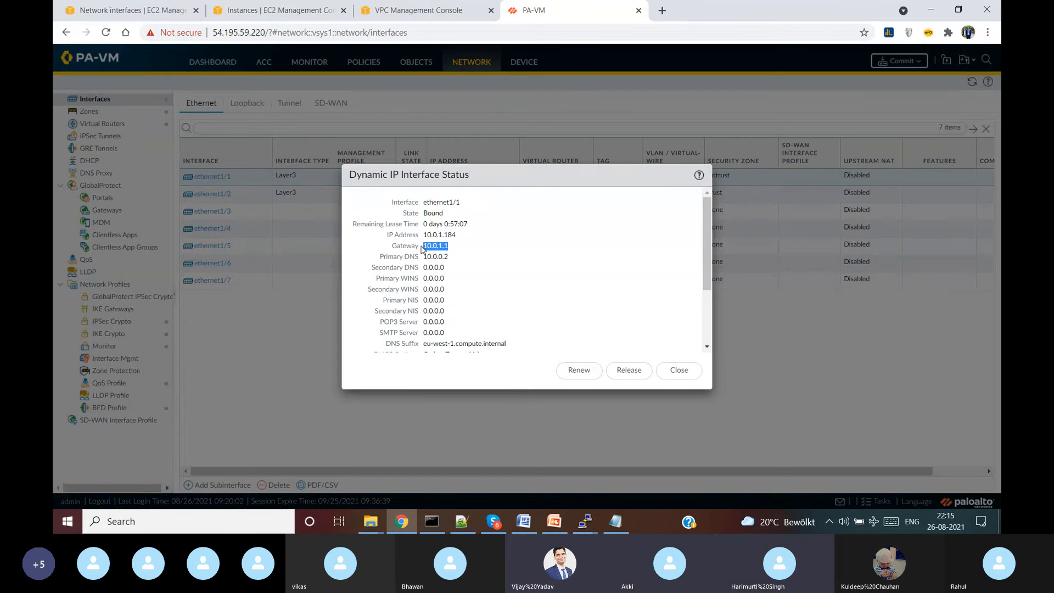
{"action": "left_click", "coordinate": [432, 246]}
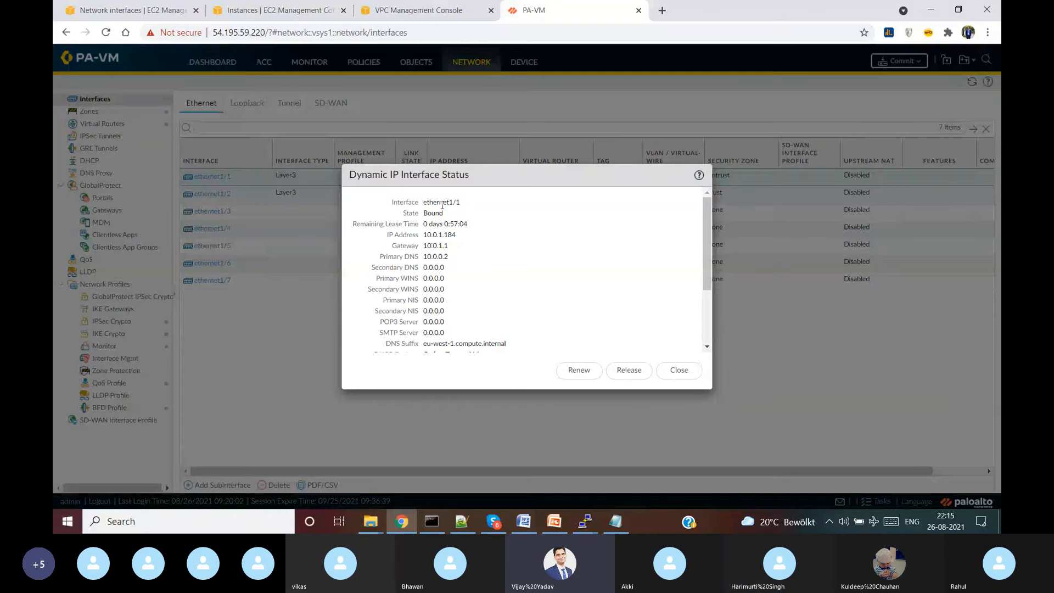
{"action": "left_click", "coordinate": [685, 370]}
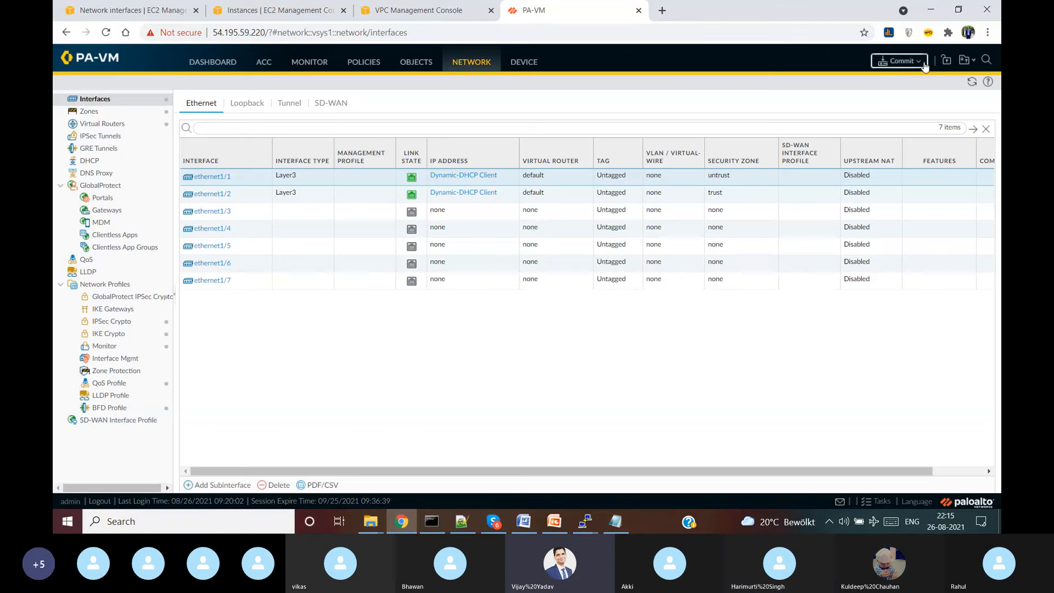
- Commit all pending changes to the firewall and return to the EC2 instances page
{"action": "left_click", "coordinate": [910, 64]}
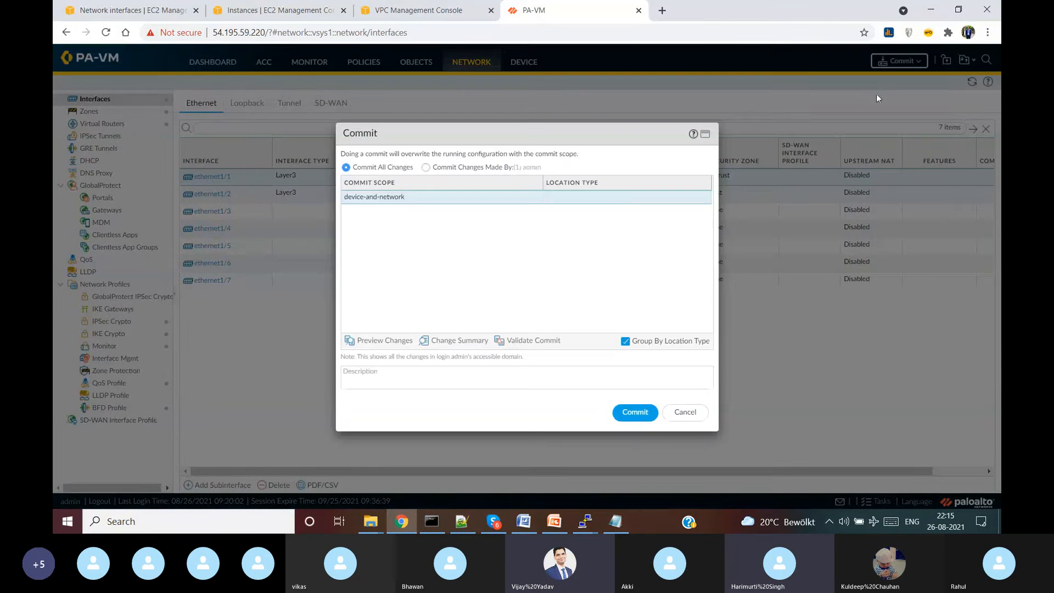
{"action": "left_click", "coordinate": [634, 413]}
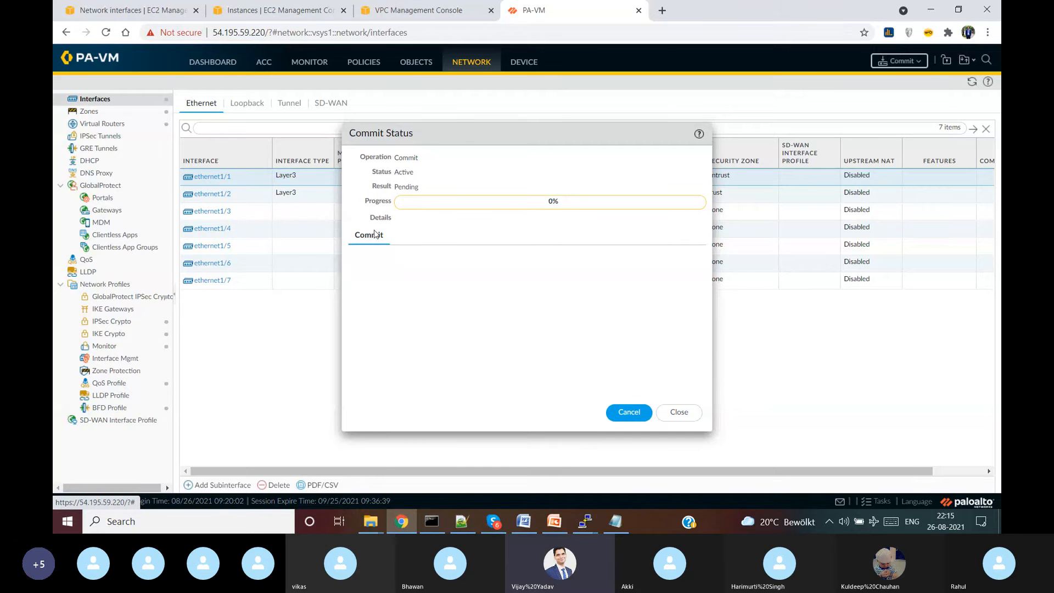
{"action": "left_click", "coordinate": [269, 12]}
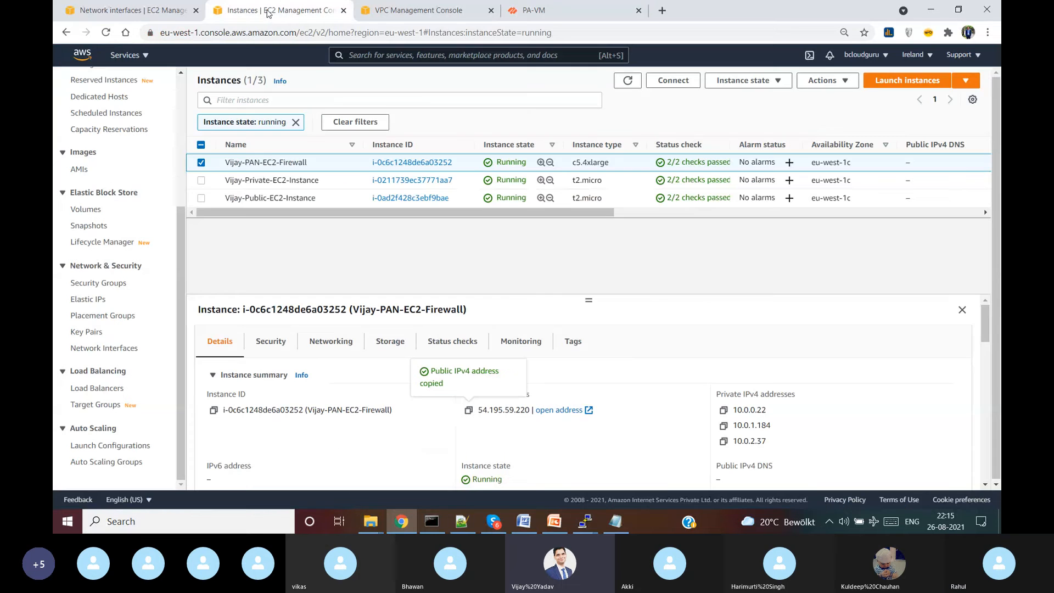
- Select the public EC2 instance, copy its public IPv4 address, and open Windows search
{"action": "left_click", "coordinate": [202, 163]}
{"action": "left_click", "coordinate": [202, 198]}
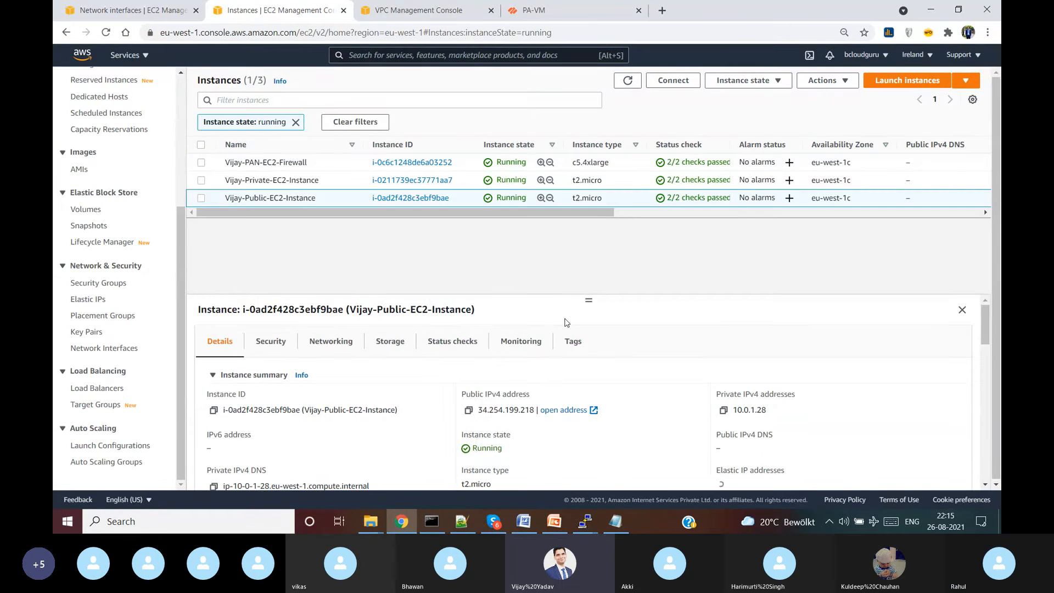
{"action": "left_click", "coordinate": [468, 410]}
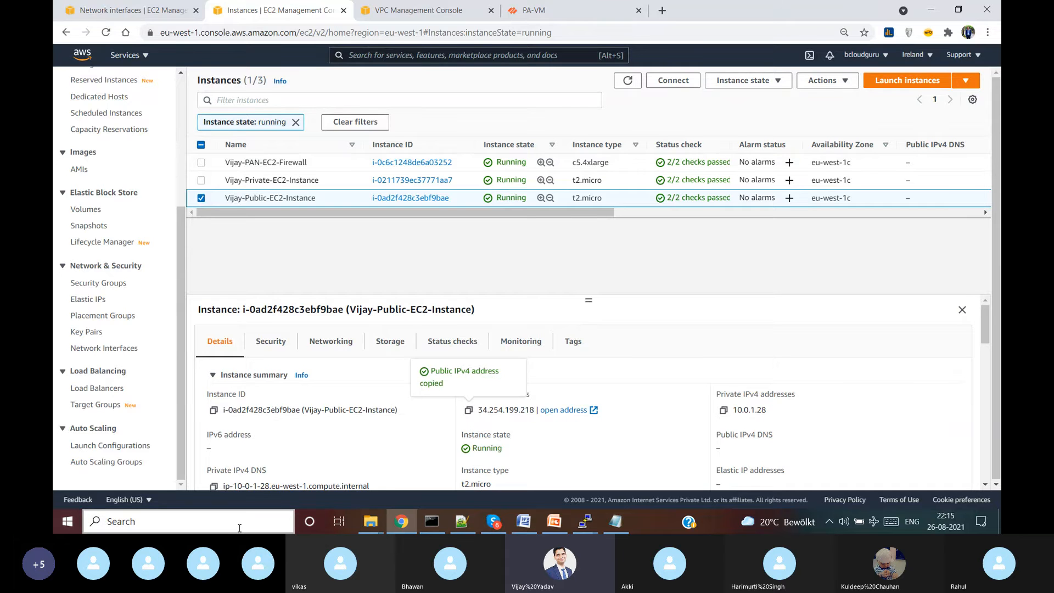
{"action": "left_click", "coordinate": [239, 528]}
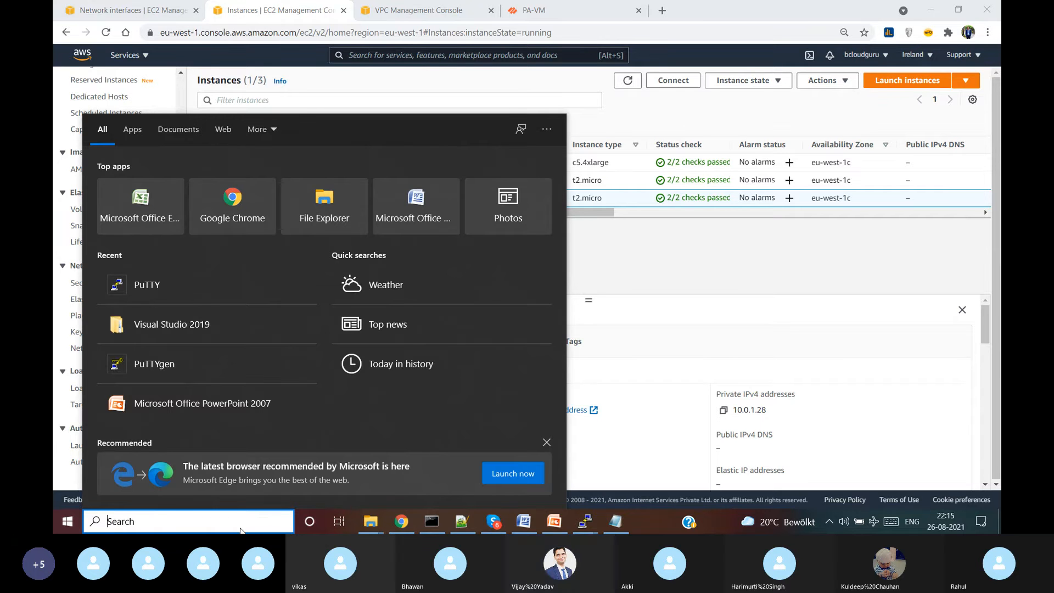
- Open a PuTTY SSH session to 34.254.199.218 using the PAN private key, trusting the host key
{"action": "type", "text": "put"}
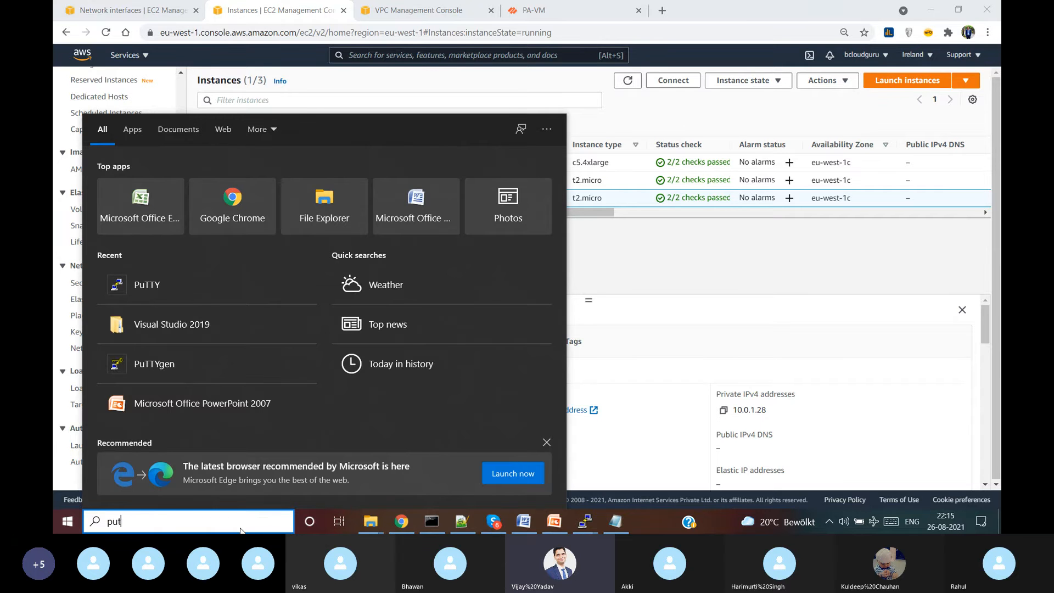
{"action": "key", "text": "Return"}
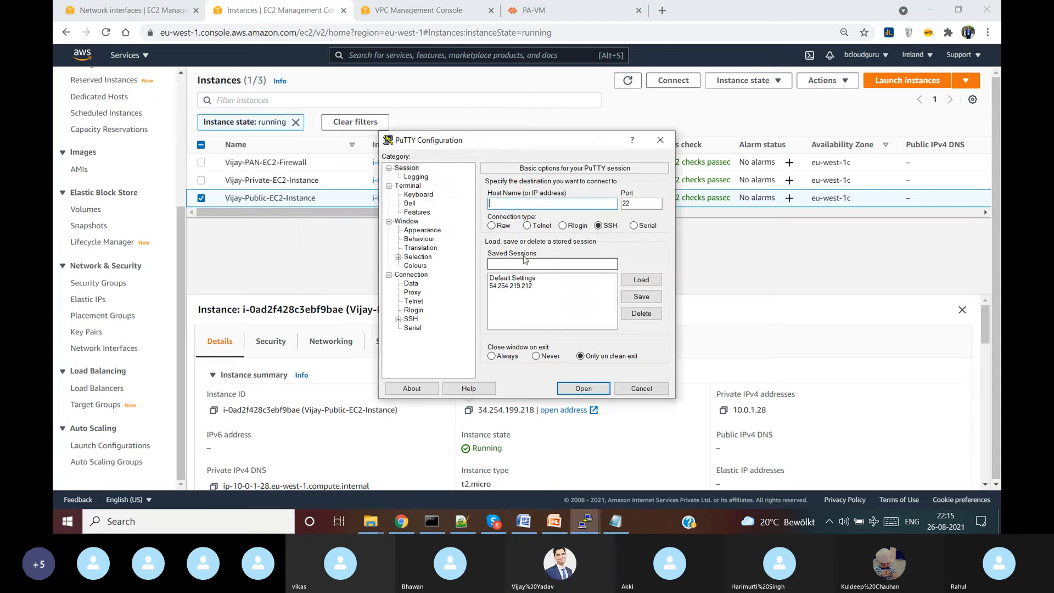
{"action": "key", "text": "ctrl+v"}
{"action": "left_click", "coordinate": [398, 320]}
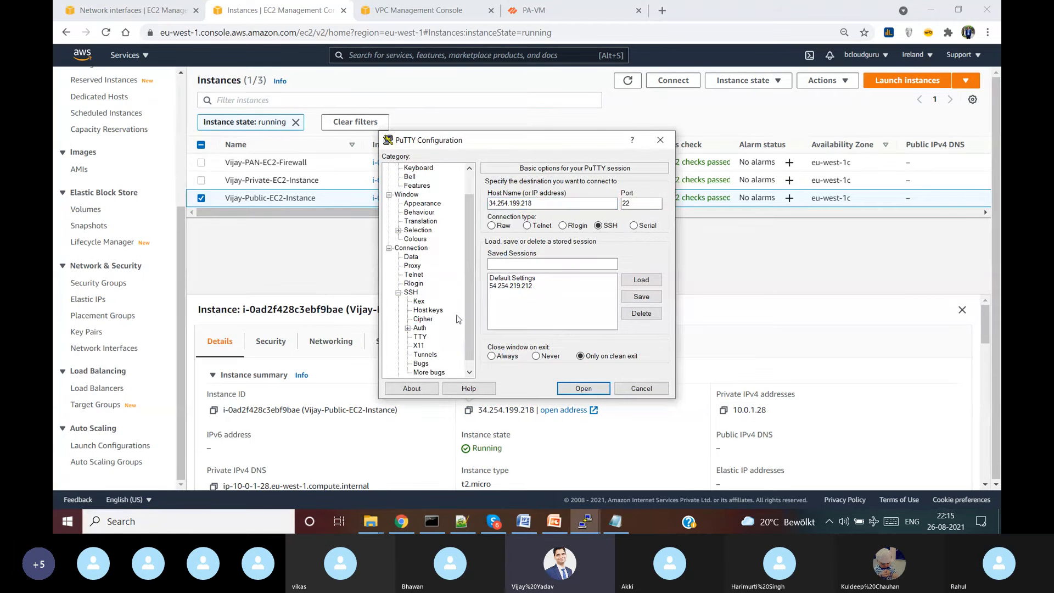
{"action": "left_click", "coordinate": [420, 328]}
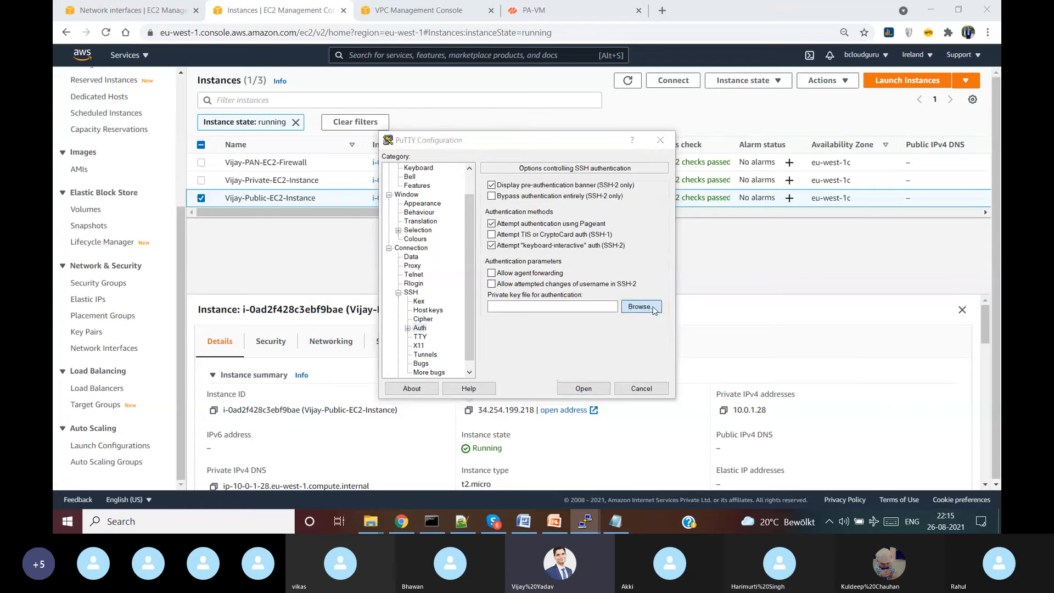
{"action": "left_click", "coordinate": [654, 310]}
{"action": "left_click", "coordinate": [544, 254]}
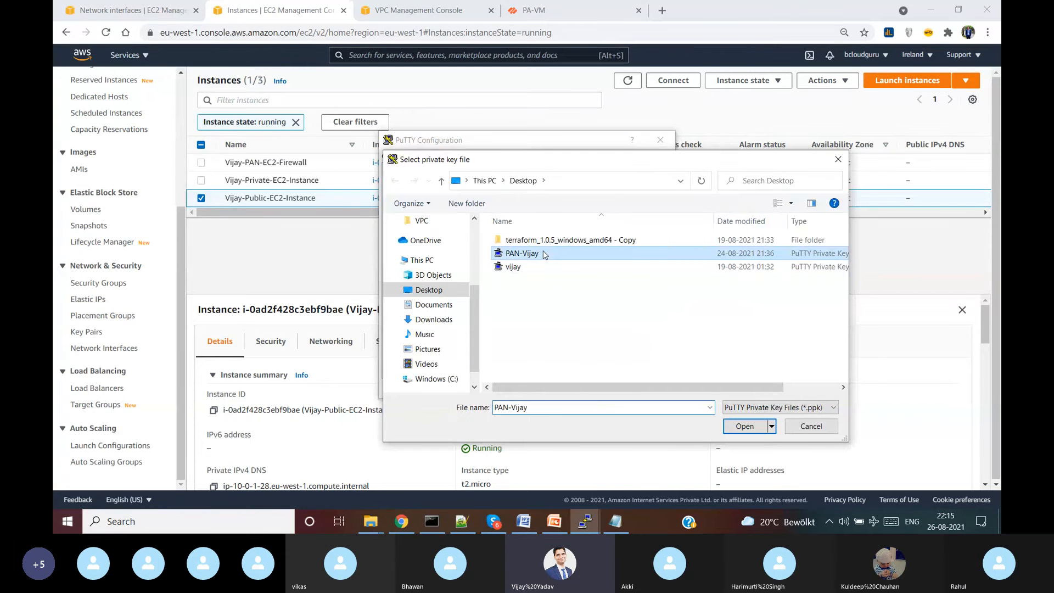
{"action": "double_click", "coordinate": [544, 255]}
{"action": "left_click", "coordinate": [584, 388]}
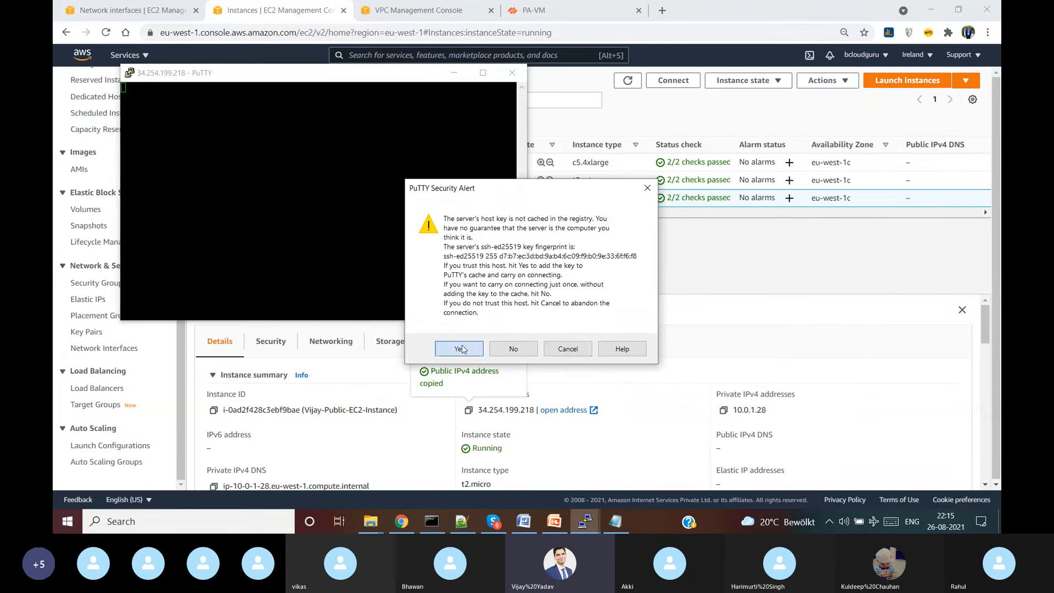
{"action": "left_click", "coordinate": [464, 346]}
- Log in as ec2-user and become root with sudo su
{"action": "type", "text": "ec2-user"}
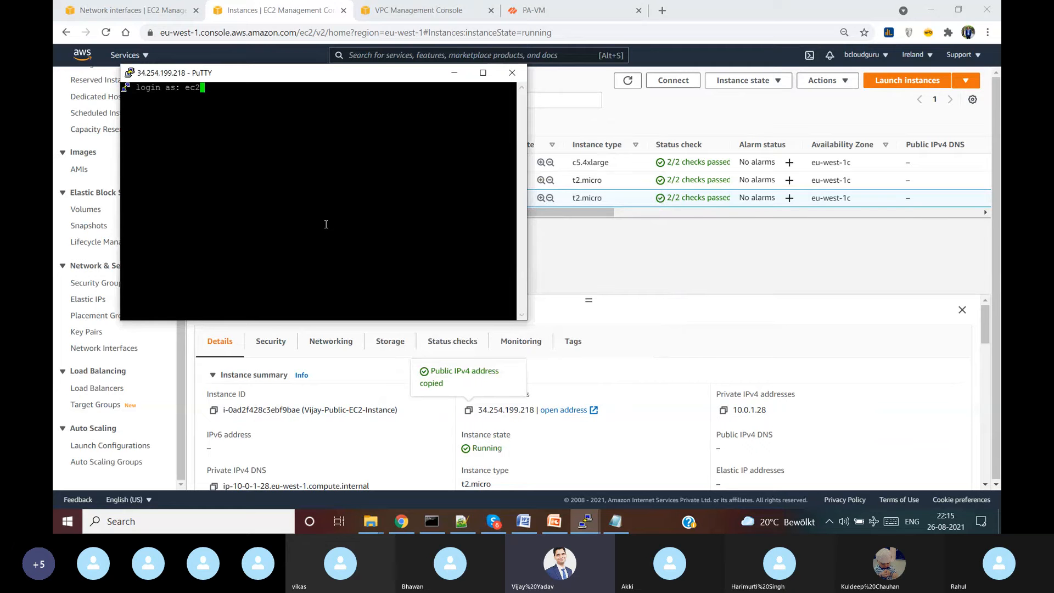
{"action": "key", "text": "Return"}
{"action": "type", "text": "sudo su"}
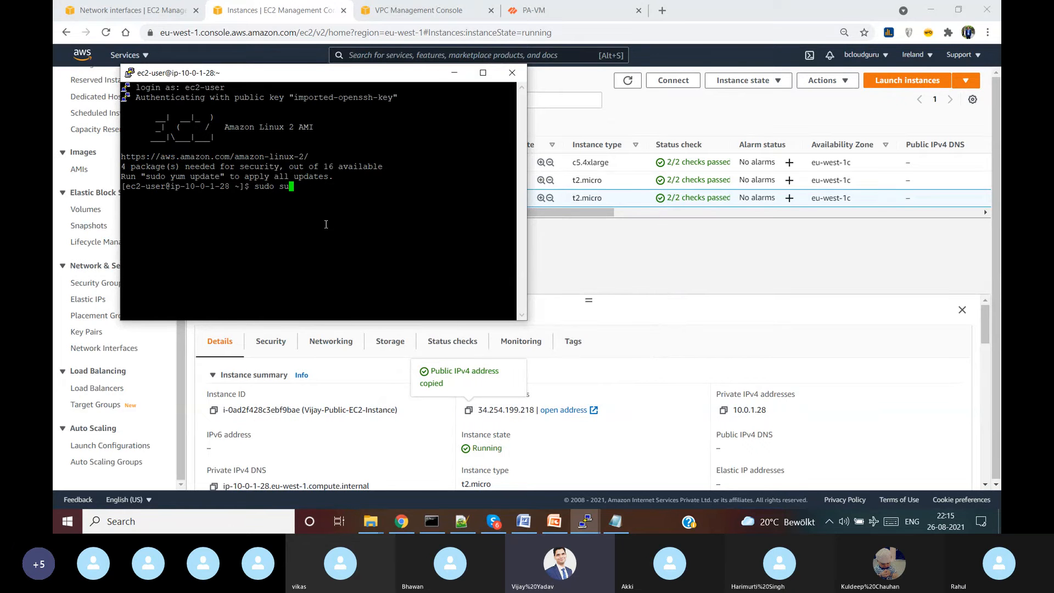
{"action": "key", "text": "Return"}
- Start vi in insert mode, move the terminal aside, and show the desktop
{"action": "type", "text": "s"}
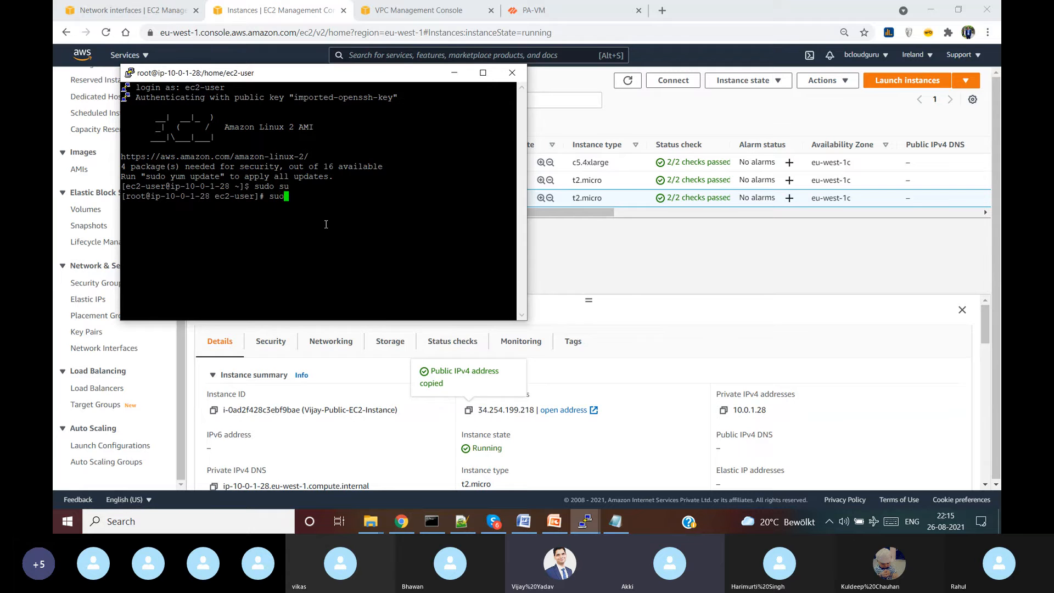
{"action": "key", "text": "BackSpace"}
{"action": "type", "text": "vi"}
{"action": "key", "text": "Return"}
{"action": "key", "text": "i"}
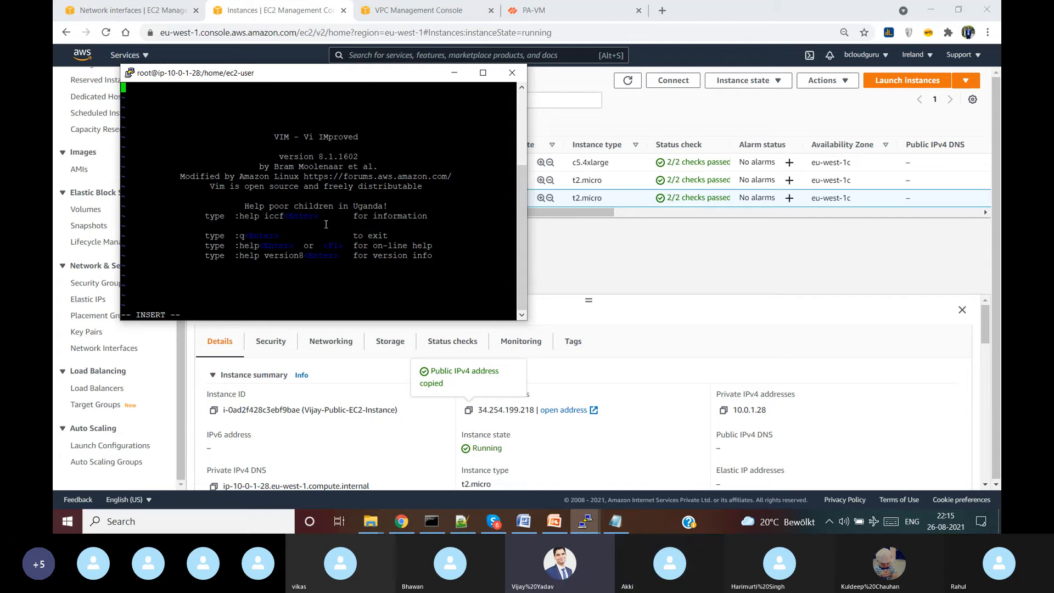
{"action": "left_click_drag", "start_coordinate": [366, 77], "coordinate": [515, 119]}
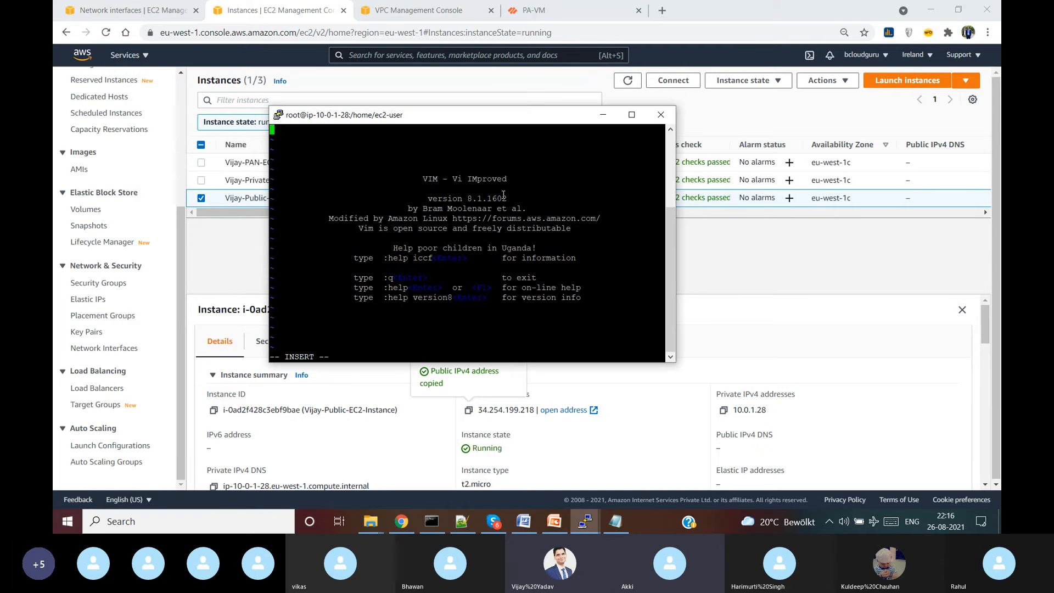
{"action": "key", "text": "super+d"}
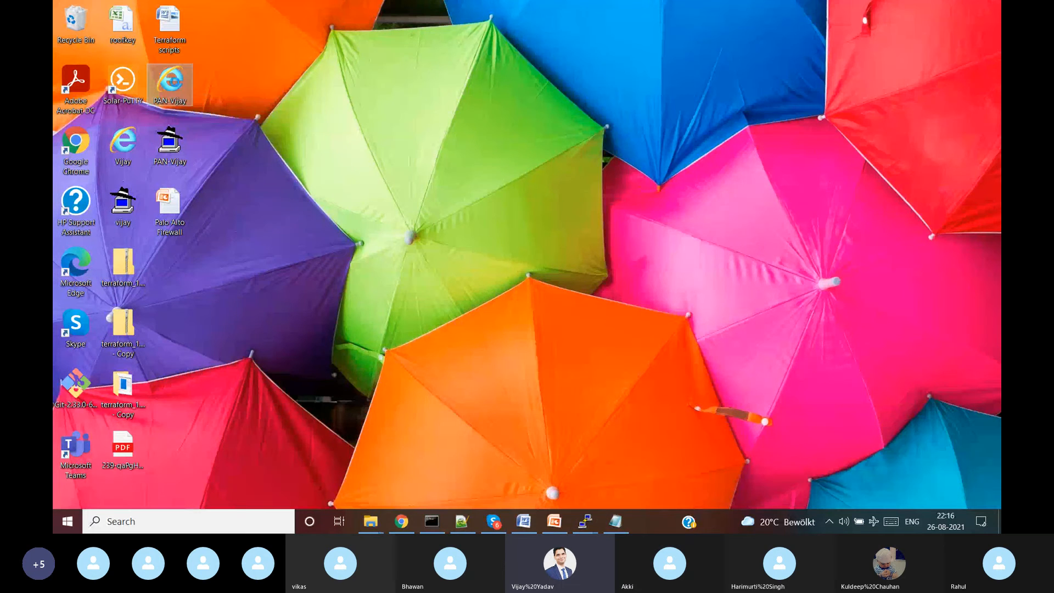
- Open the PAN private key file in Notepad and select all its RSA key text
{"action": "right_click", "coordinate": [177, 86]}
{"action": "mouse_move", "coordinate": [274, 175]}
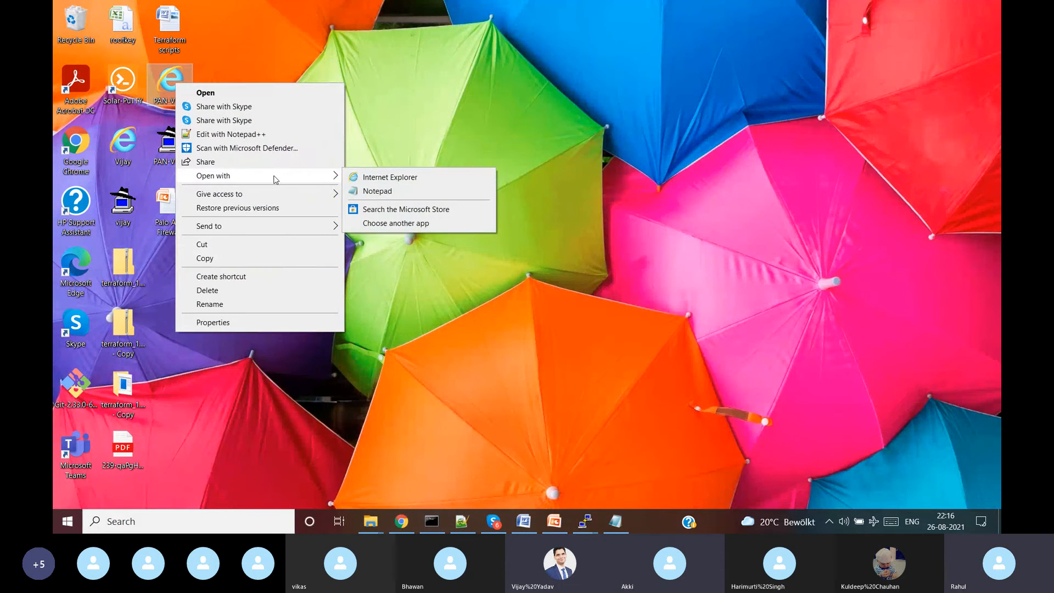
{"action": "left_click", "coordinate": [353, 184]}
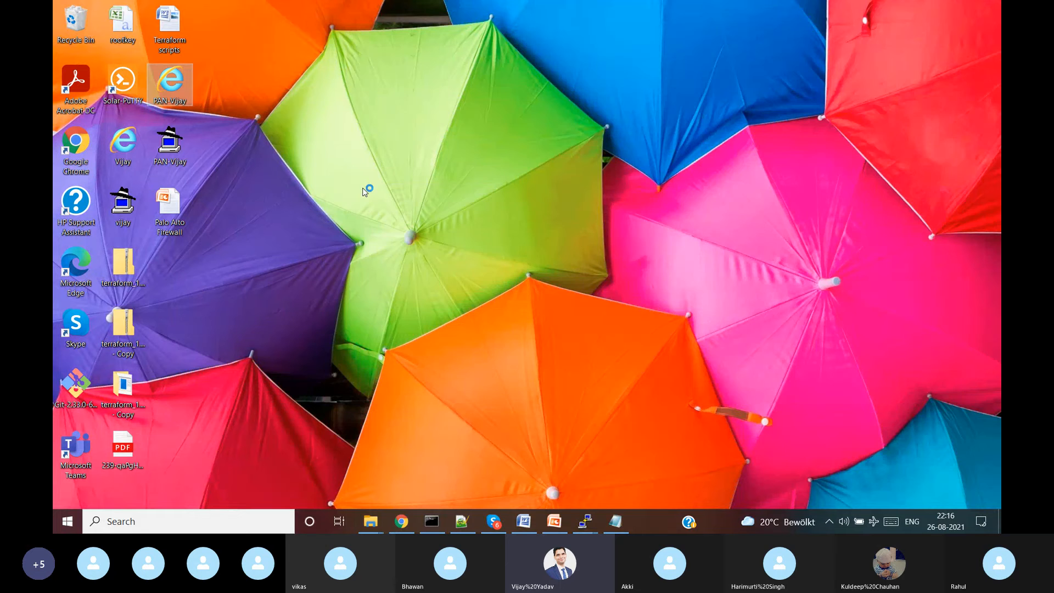
{"action": "key", "text": "ctrl+a"}
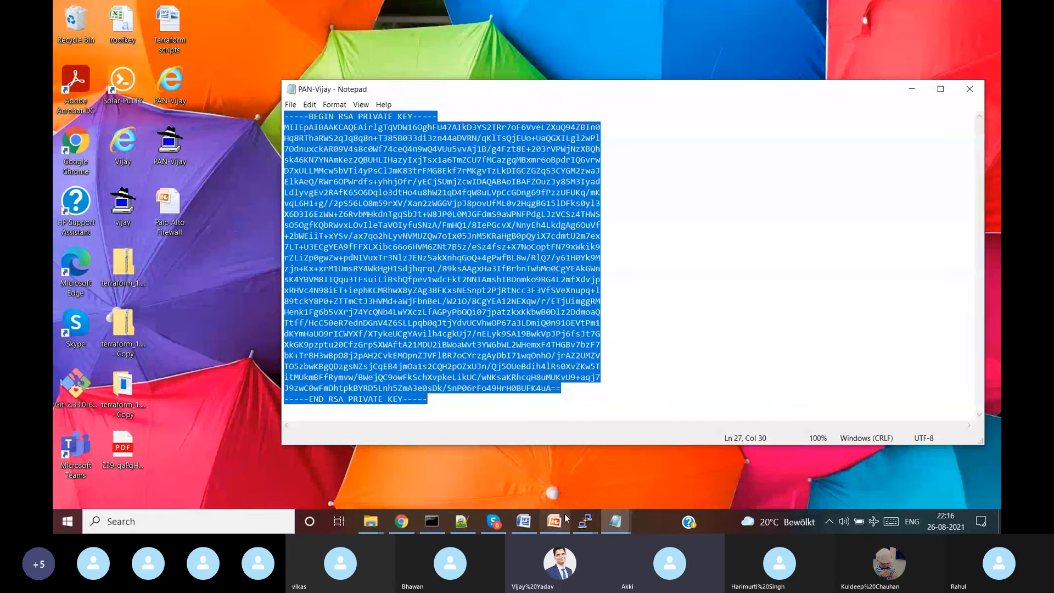
- Paste the RSA key into vi, then quit vi without saving back to the root prompt
{"action": "mouse_move", "coordinate": [585, 521]}
{"action": "left_click", "coordinate": [744, 470]}
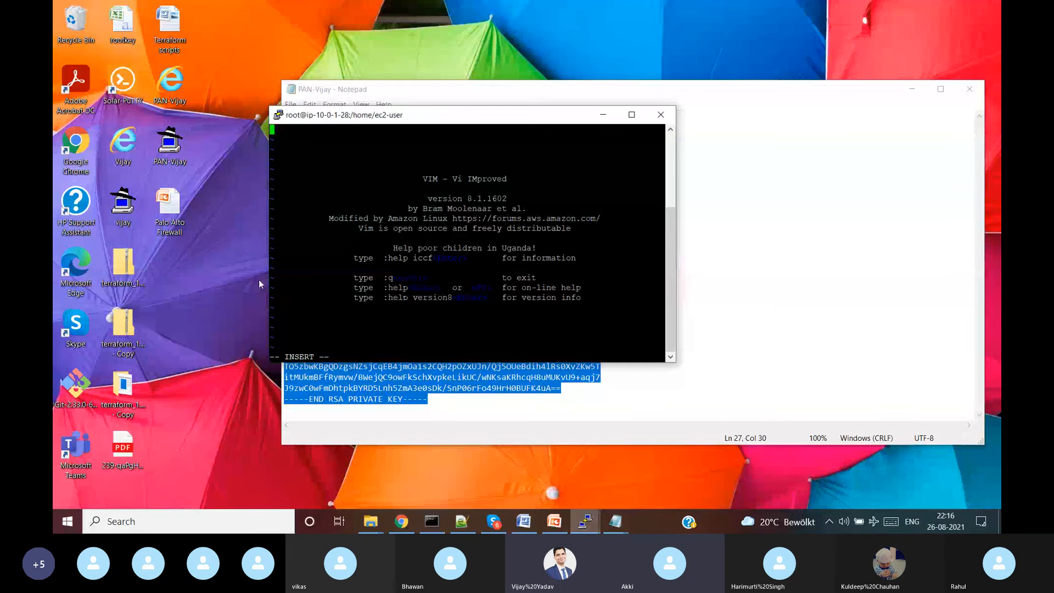
{"action": "right_click", "coordinate": [316, 196]}
{"action": "key", "text": "Escape"}
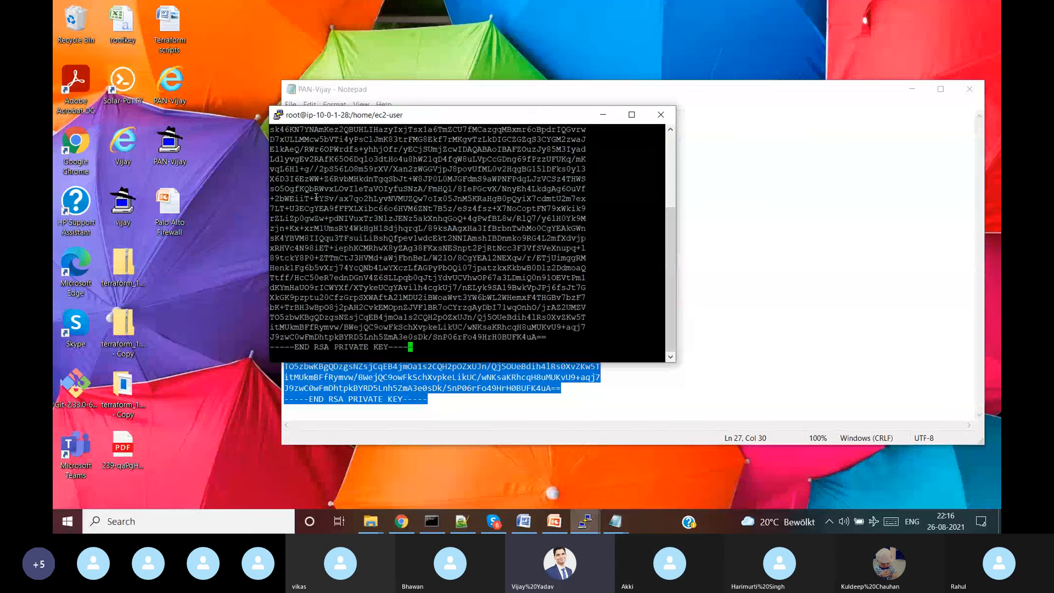
{"action": "type", "text": ":wq!"}
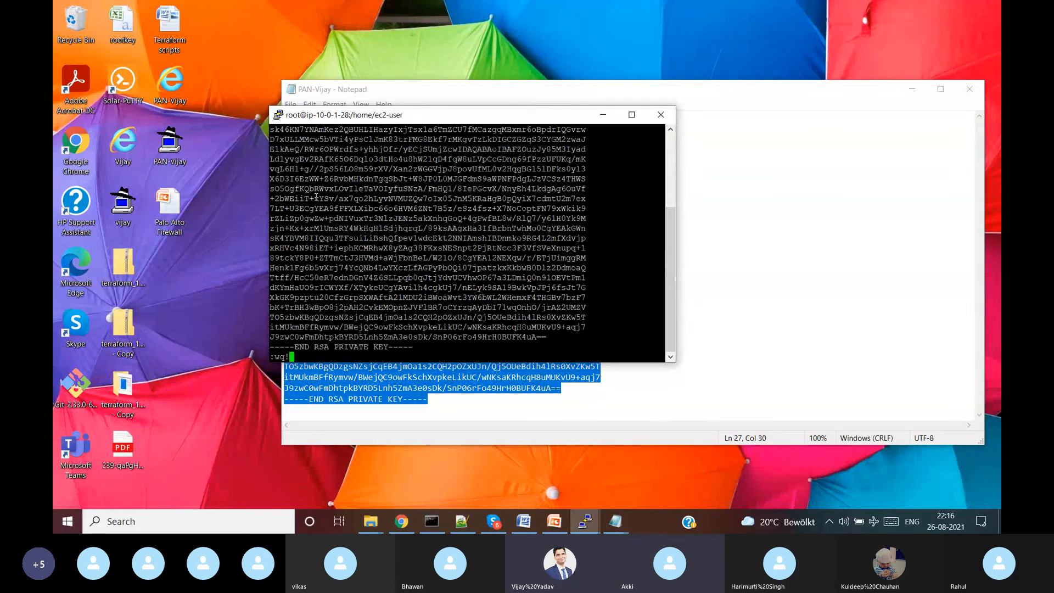
{"action": "key", "text": "Return"}
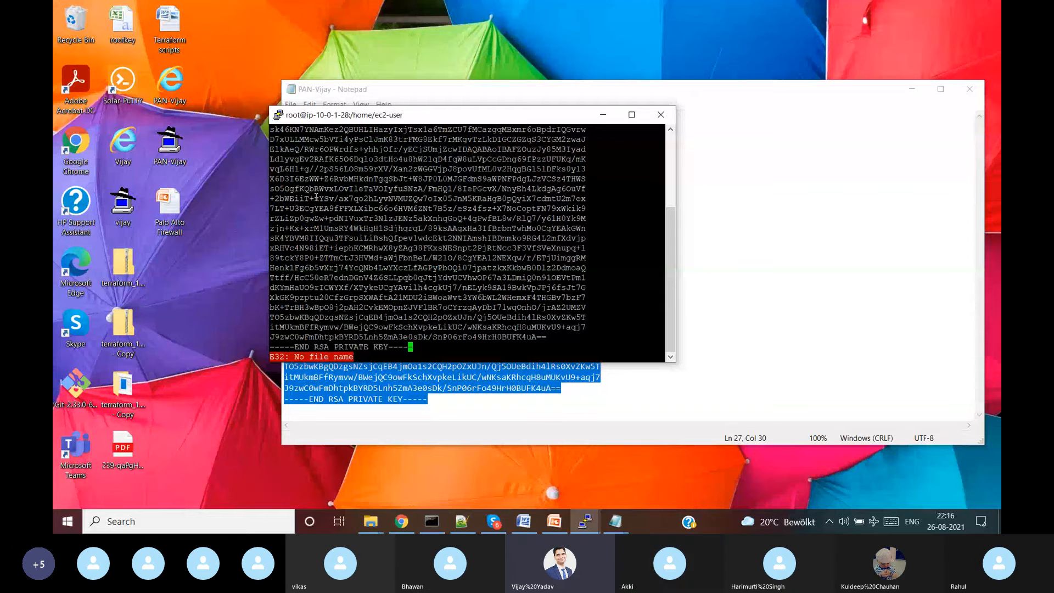
{"action": "type", "text": ":q!"}
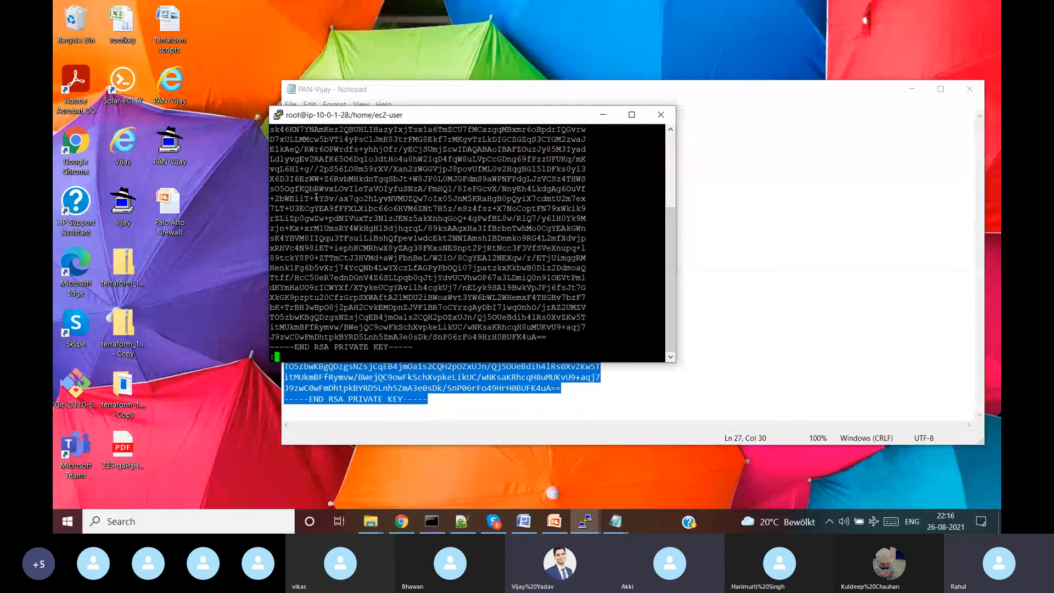
{"action": "key", "text": "Return"}
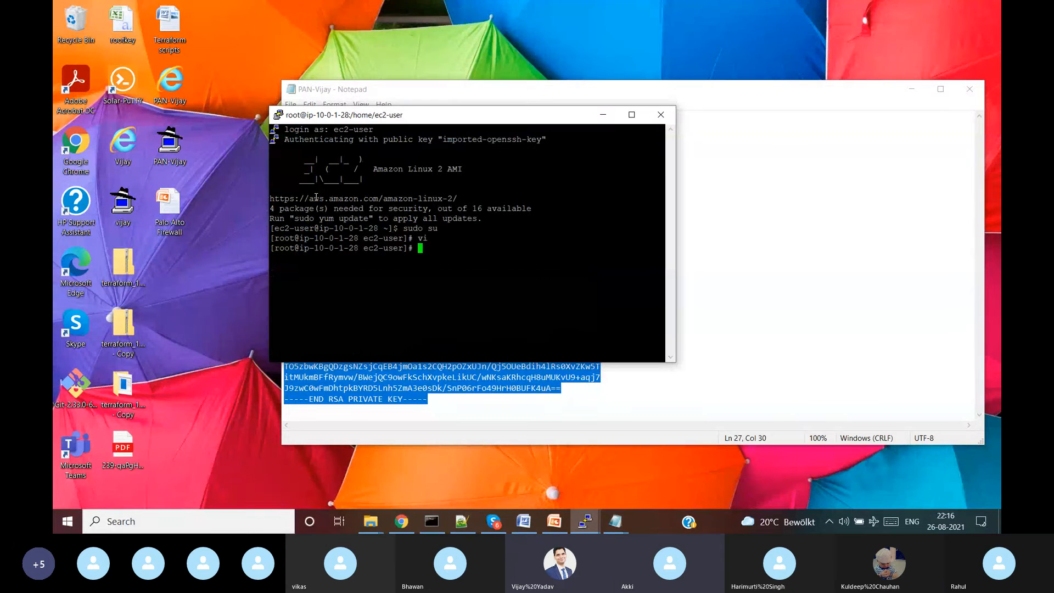
- Open vi as superuser, paste the RSA key, then quit without saving
{"action": "type", "text": "sudo vi"}
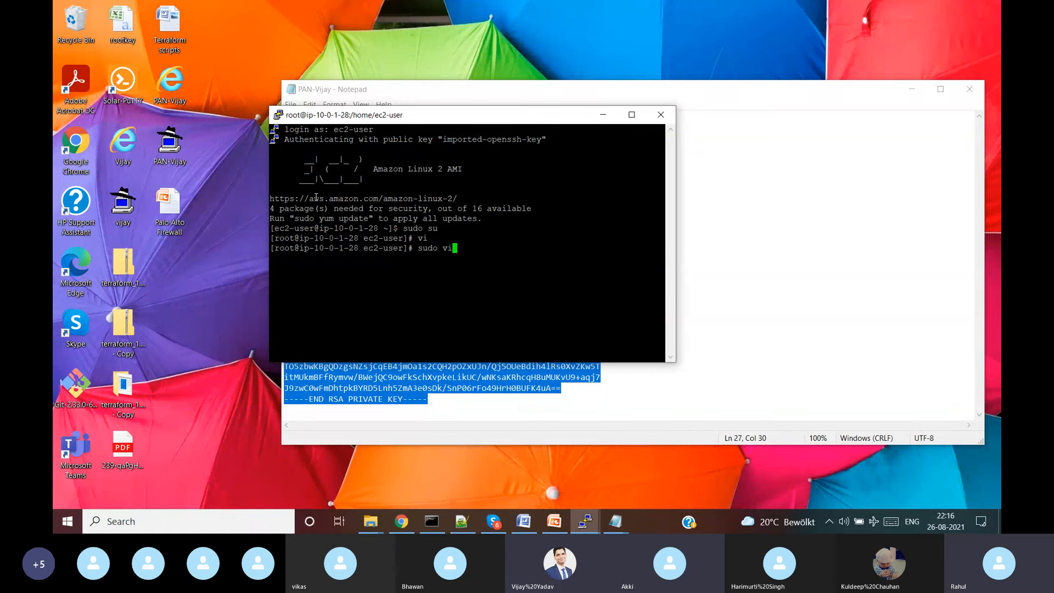
{"action": "key", "text": "Return"}
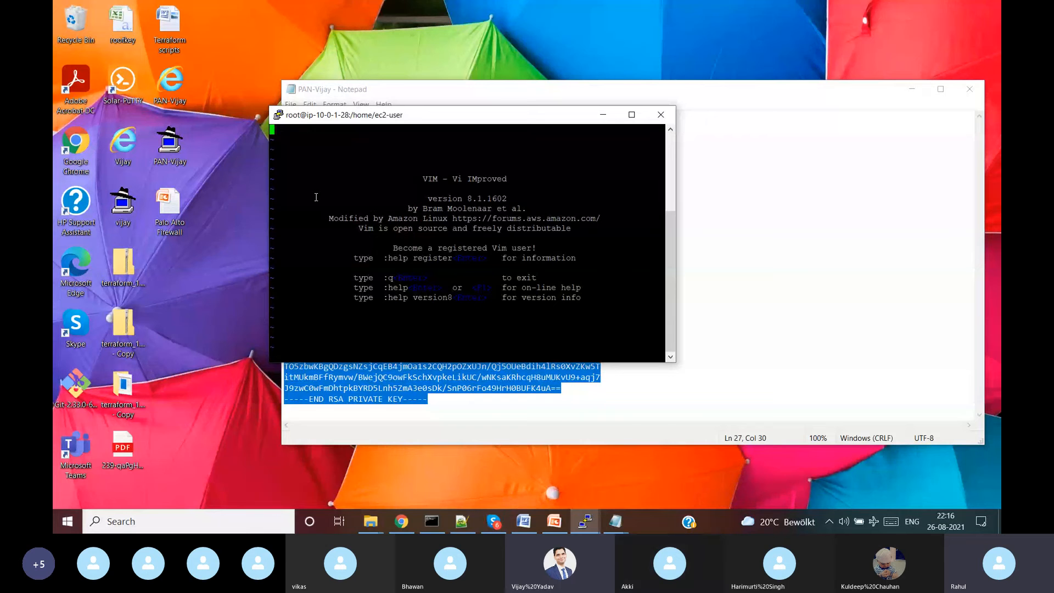
{"action": "key", "text": "i"}
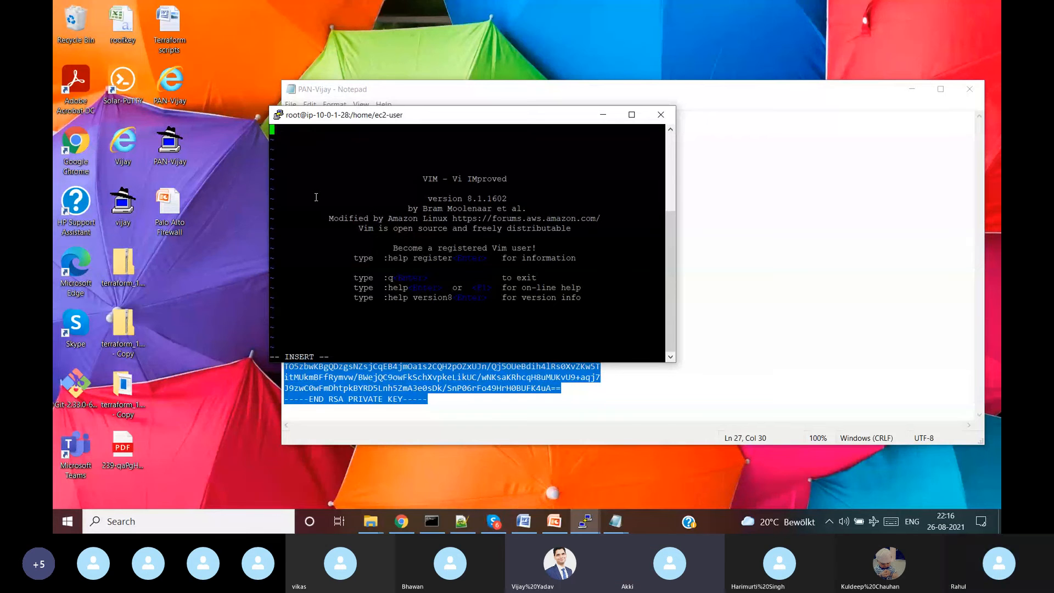
{"action": "right_click", "coordinate": [343, 165]}
{"action": "key", "text": "Escape"}
{"action": "type", "text": ":"}
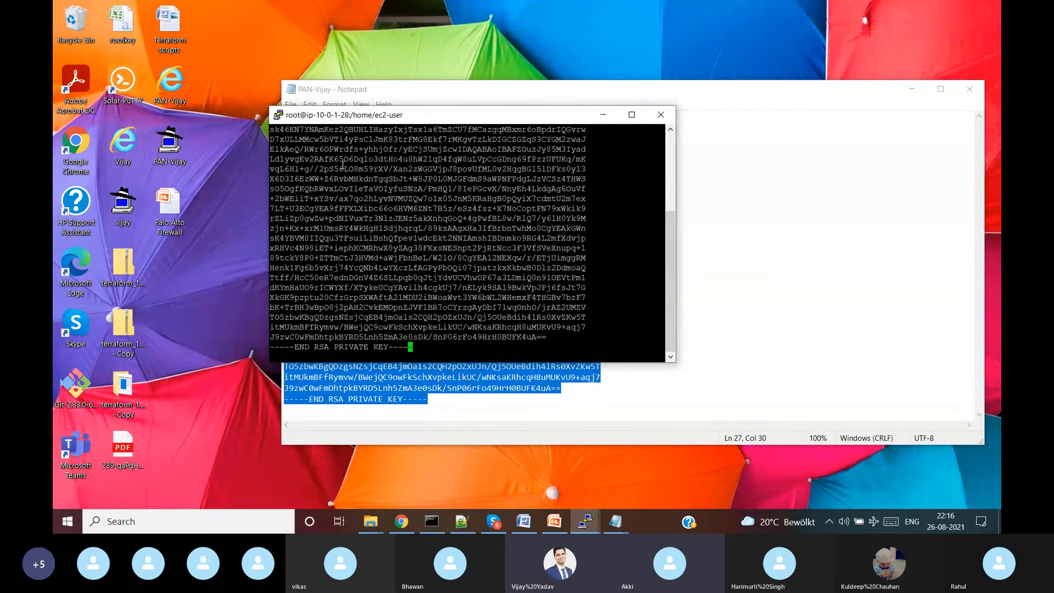
{"action": "type", "text": "wq!"}
{"action": "key", "text": "Return"}
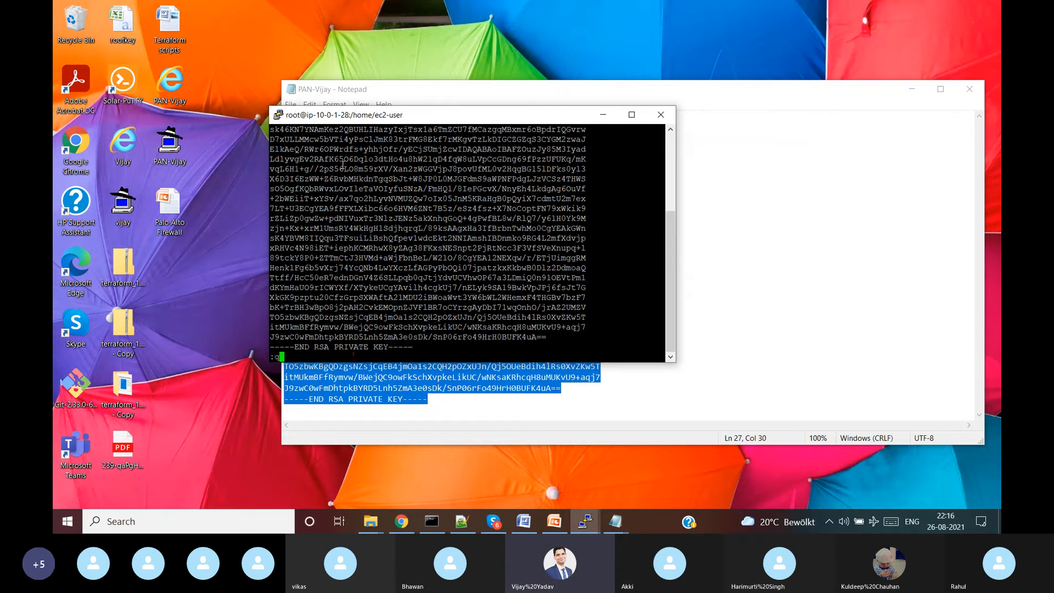
{"action": "type", "text": "q!"}
{"action": "key", "text": "Return"}
- Save the pasted RSA private key into a new file named vijay
{"action": "type", "text": "sud"}
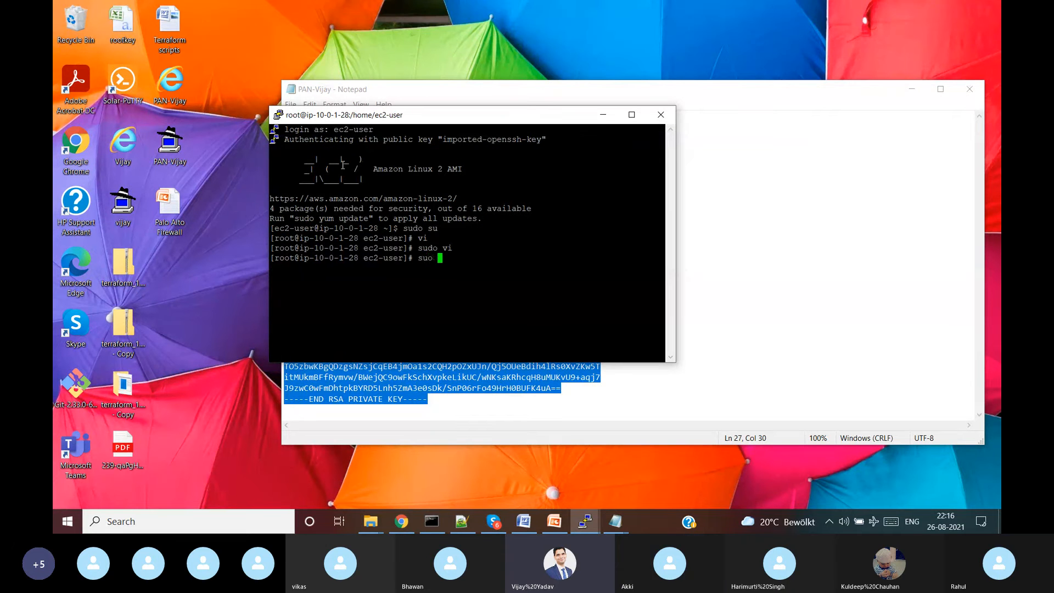
{"action": "key", "text": "BackSpace"}
{"action": "key", "text": "BackSpace"}
{"action": "key", "text": "BackSpace"}
{"action": "type", "text": "vi vijay"}
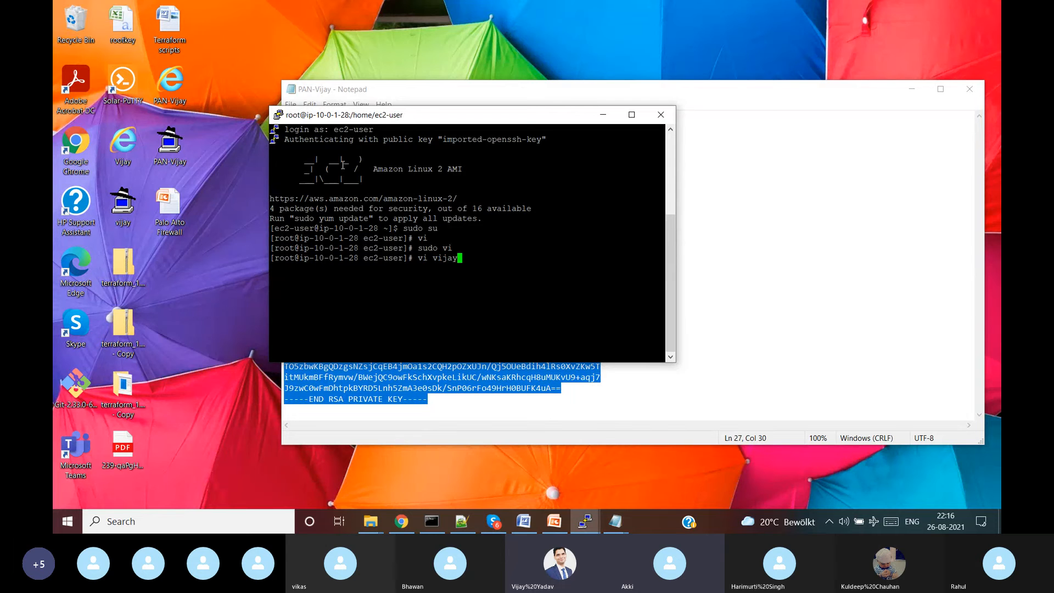
{"action": "key", "text": "Return"}
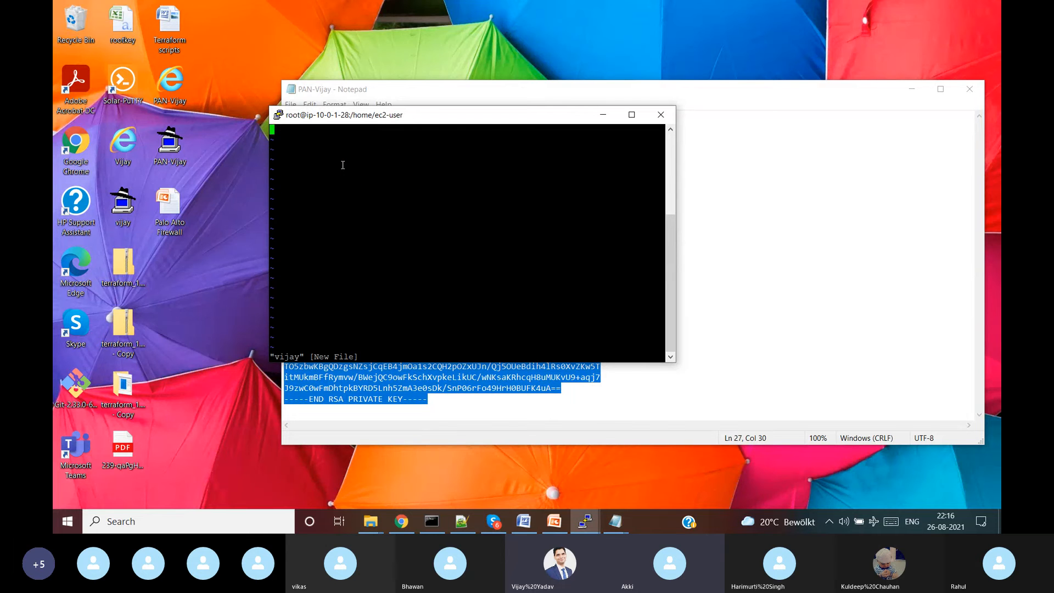
{"action": "key", "text": "i"}
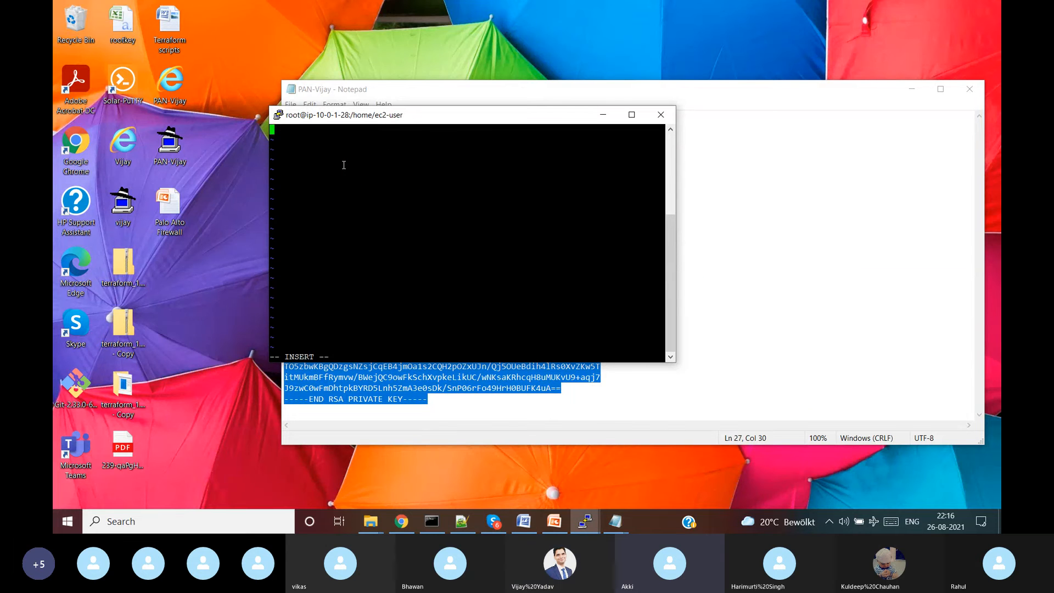
{"action": "right_click", "coordinate": [344, 165]}
{"action": "key", "text": "Escape"}
{"action": "type", "text": ":wq!"}
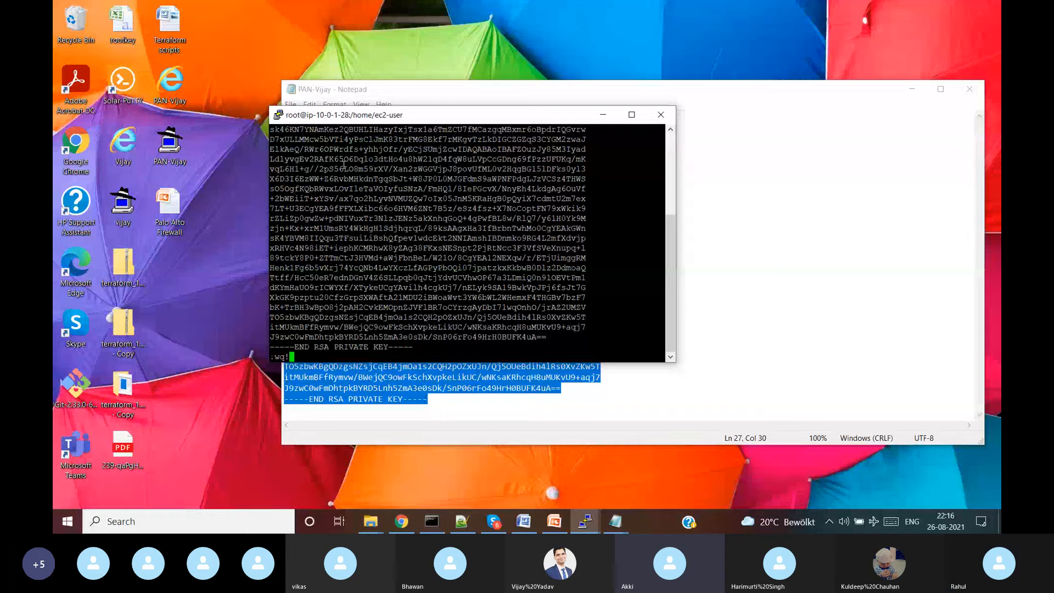
{"action": "key", "text": "Return"}
- Set vijay's permissions to 600 with chmod and begin an ssh -i vijay command
{"action": "type", "text": "chmod "}
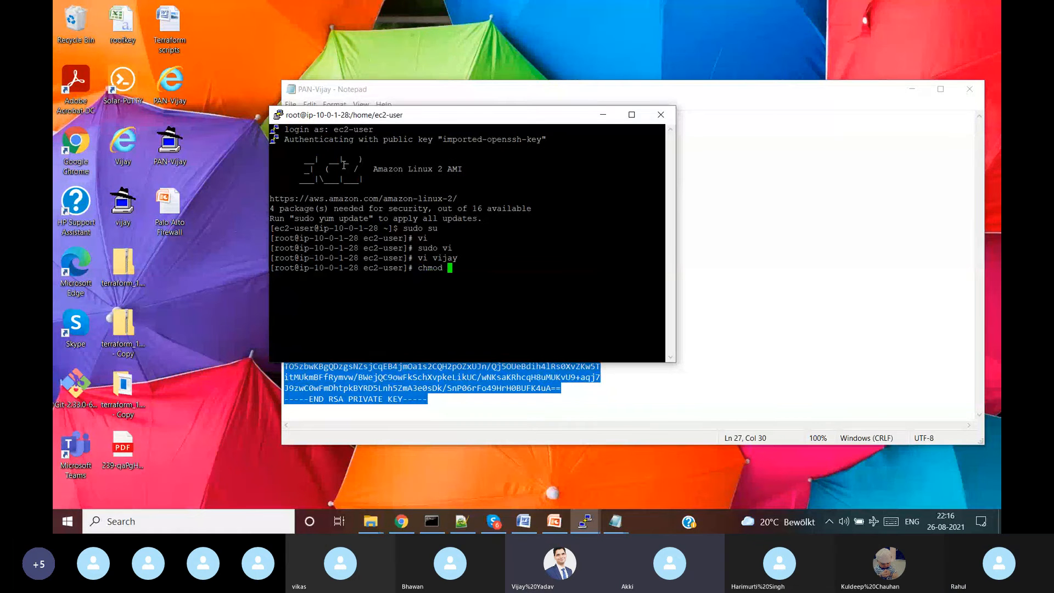
{"action": "type", "text": "600 vijay"}
{"action": "key", "text": "Return"}
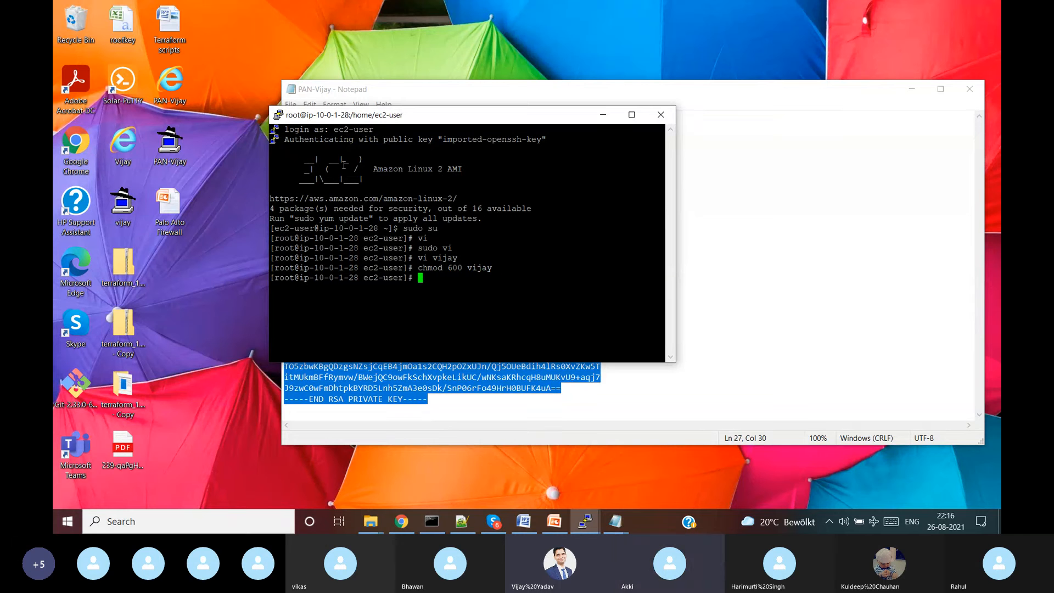
{"action": "type", "text": "ssh -i "}
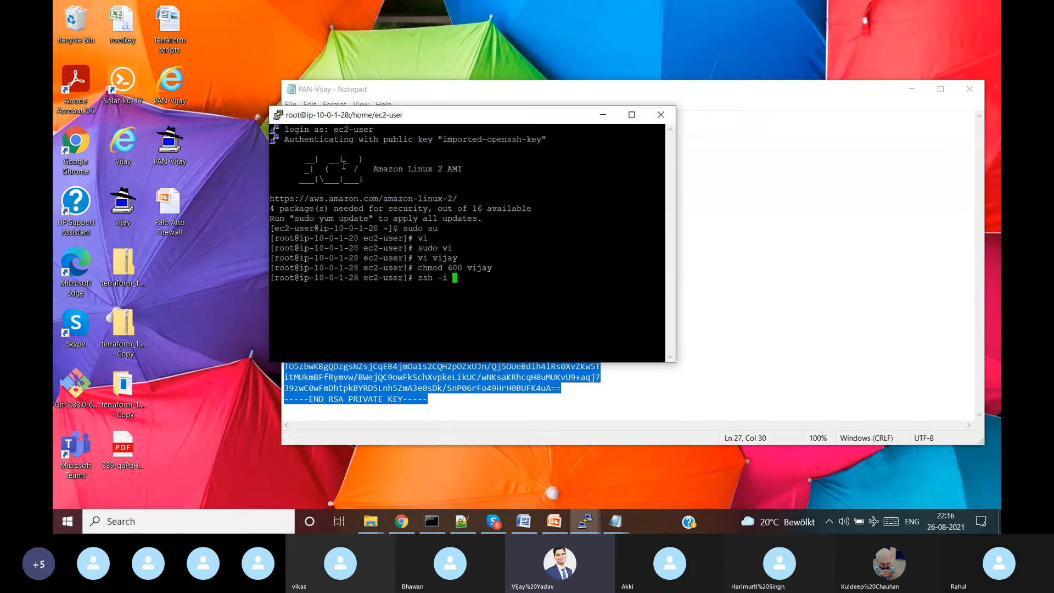
{"action": "type", "text": "vijay"}
- Copy the private instance's IPv4 address 10.0.2.59 from the EC2 console
{"action": "left_click", "coordinate": [412, 525]}
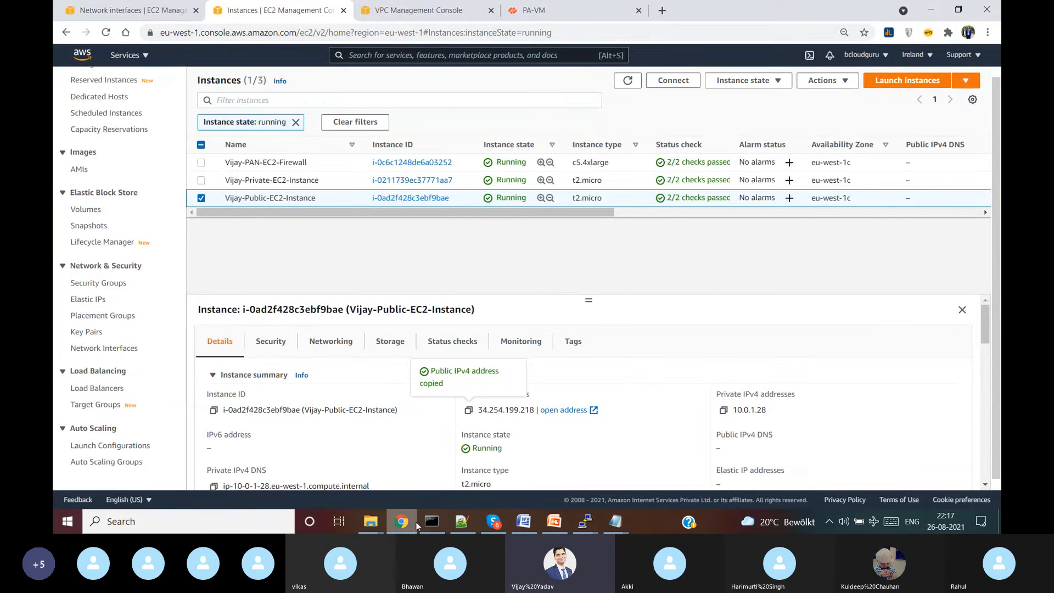
{"action": "left_click", "coordinate": [201, 198]}
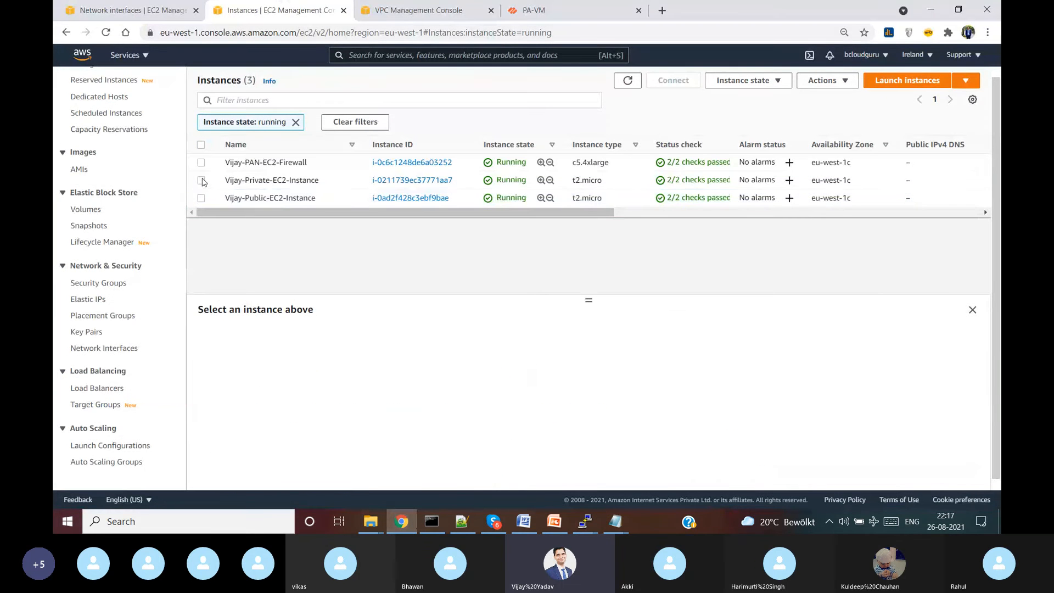
{"action": "left_click", "coordinate": [201, 180]}
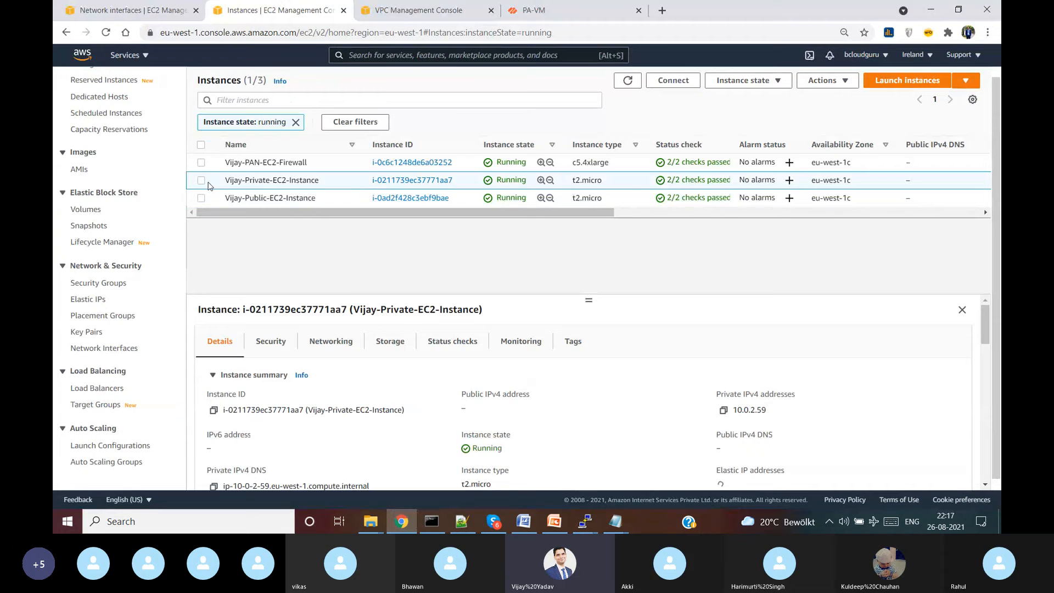
{"action": "left_click", "coordinate": [724, 410]}
{"action": "key", "text": "alt+Tab"}
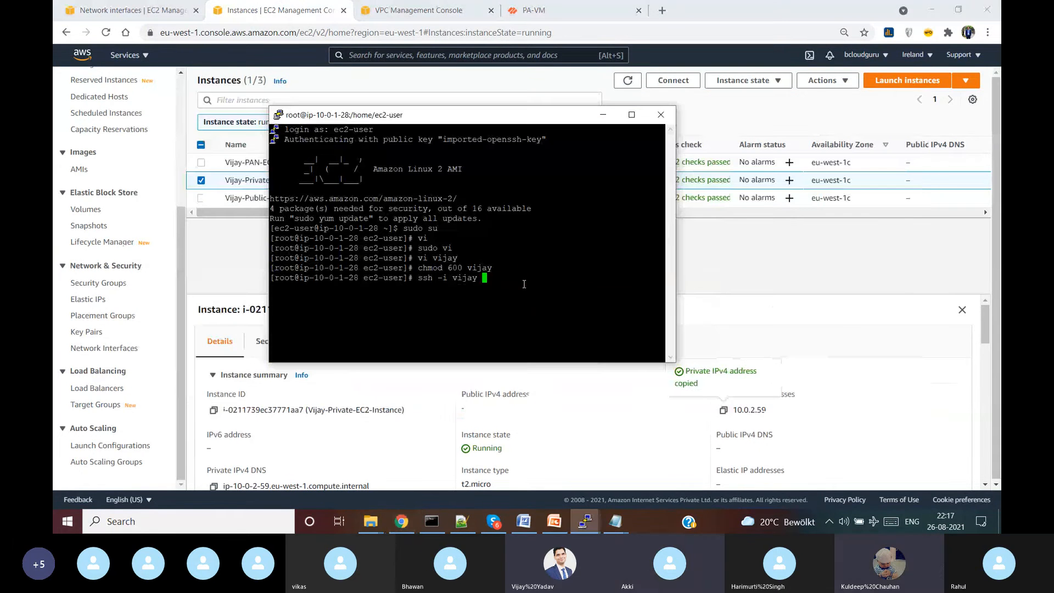
{"action": "right_click", "coordinate": [525, 284]}
{"action": "key", "text": "Left"}
{"action": "key", "text": "Left"}
{"action": "key", "text": "Left"}
{"action": "key", "text": "Left"}
{"action": "key", "text": "Left"}
{"action": "key", "text": "Left"}
{"action": "key", "text": "Left"}
{"action": "key", "text": "Left"}
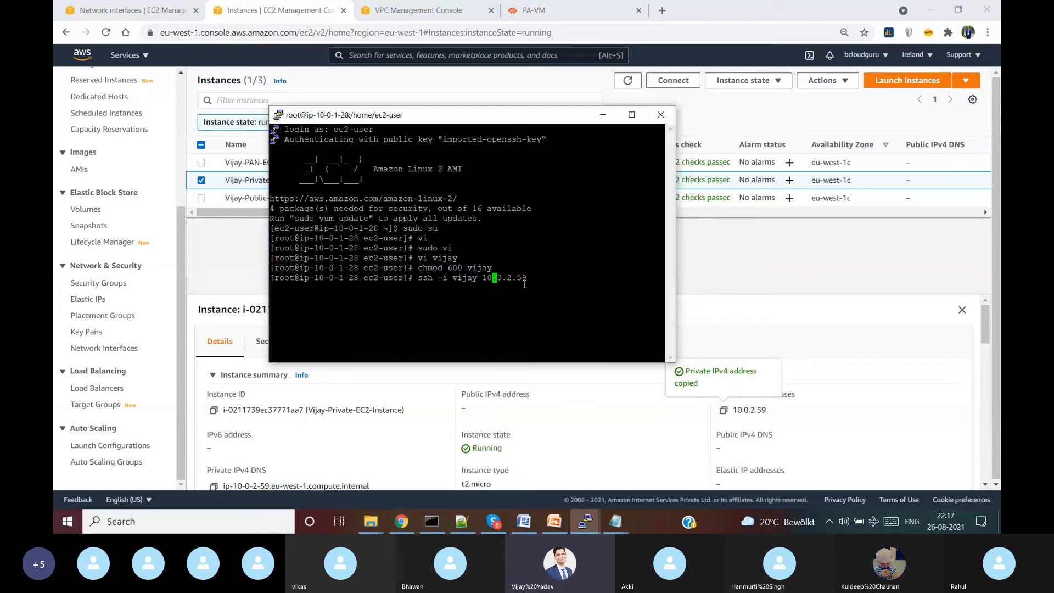
{"action": "type", "text": "ec2-user@"}
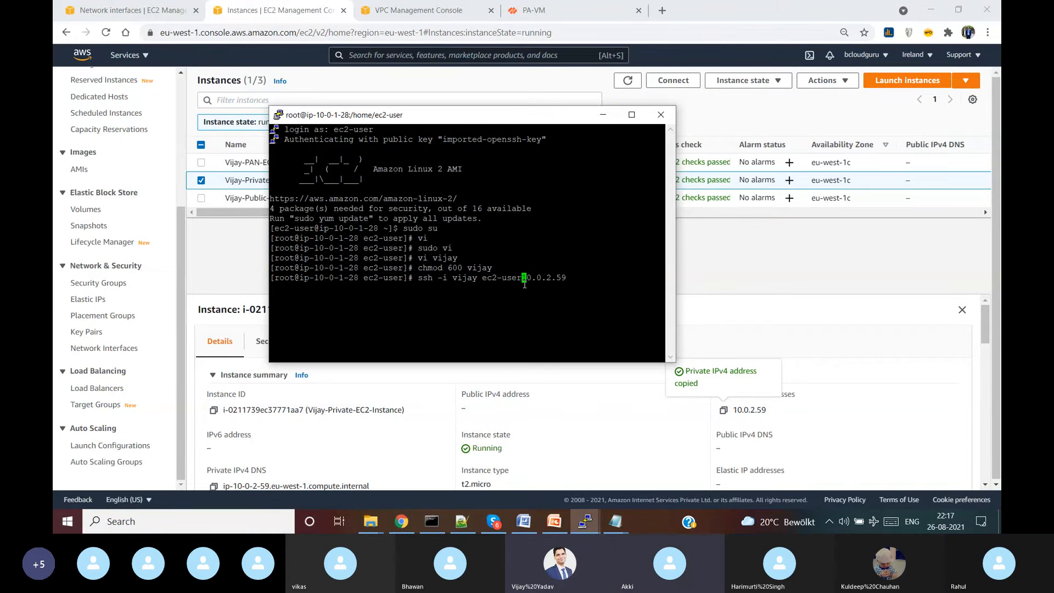
{"action": "key", "text": "Return"}
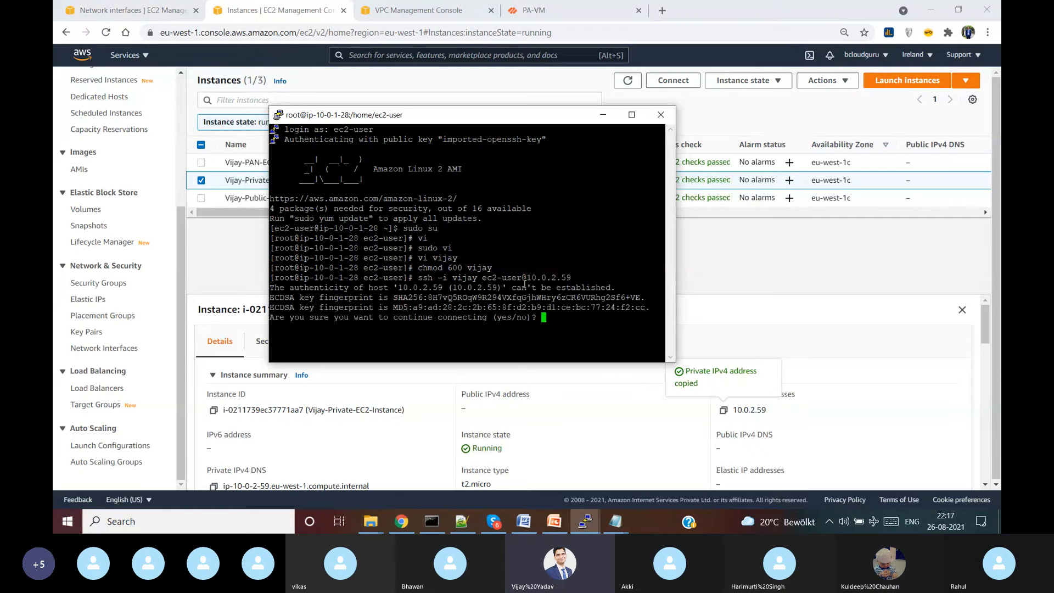
{"action": "type", "text": "yes"}
{"action": "key", "text": "Return"}
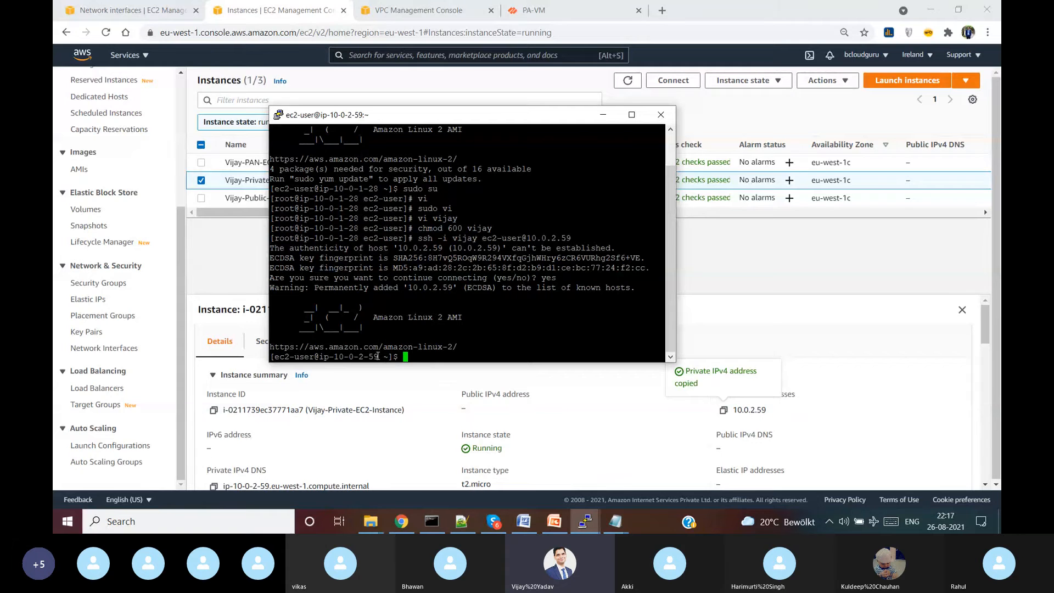
{"action": "left_click", "coordinate": [631, 114]}
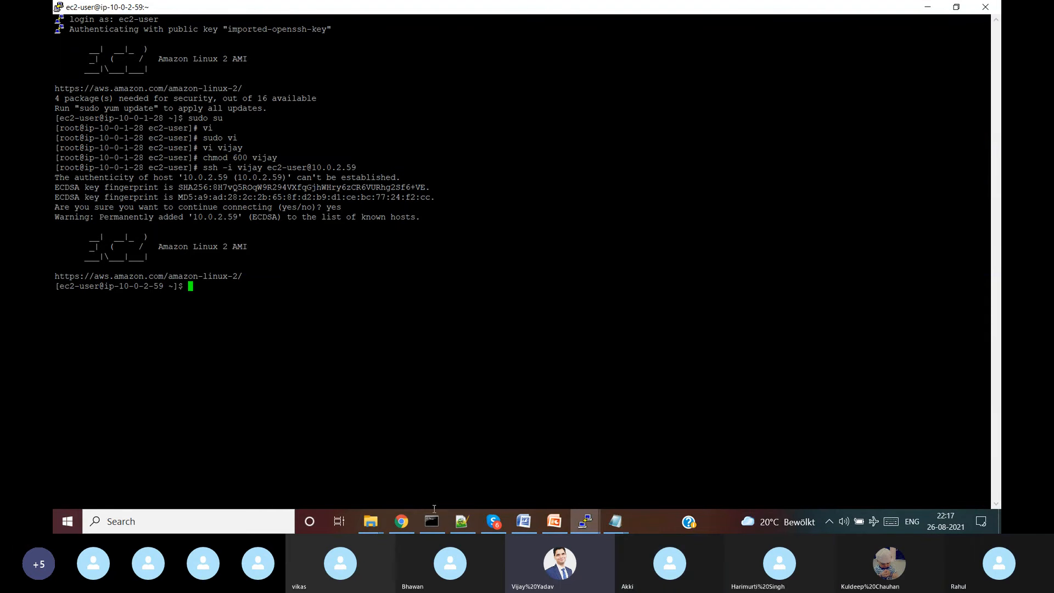
- Dismiss the finished commit status report on the PA-VM firewall page
{"action": "left_click", "coordinate": [414, 524]}
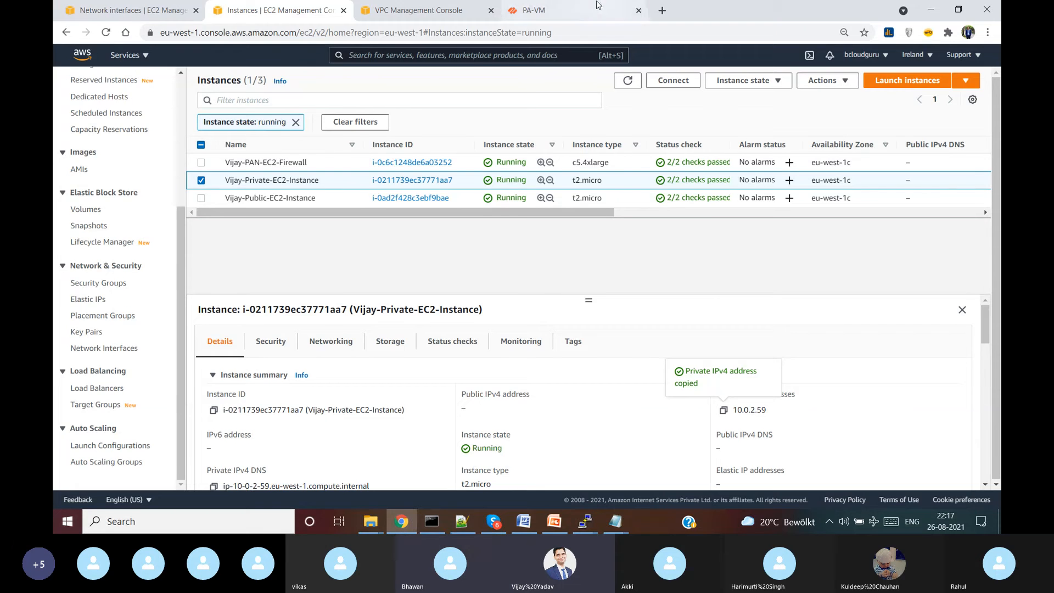
{"action": "left_click", "coordinate": [585, 10]}
{"action": "left_click", "coordinate": [684, 415]}
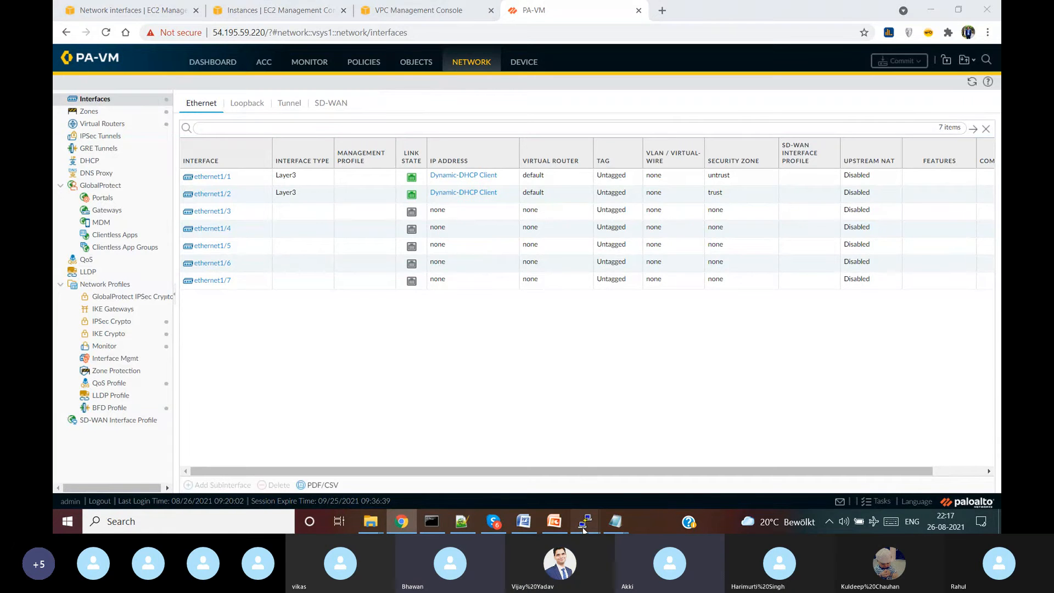
- Open Policies > NAT and refresh to see the trust-to-untrust rule's hit count of 0
{"action": "mouse_move", "coordinate": [585, 521]}
{"action": "left_click", "coordinate": [741, 467]}
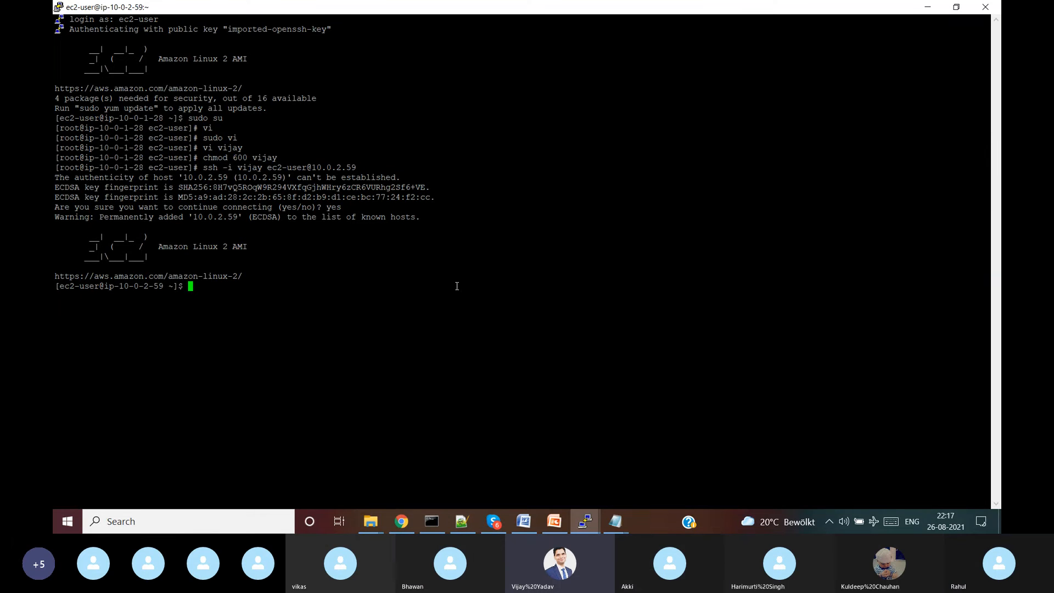
{"action": "left_click", "coordinate": [929, 7]}
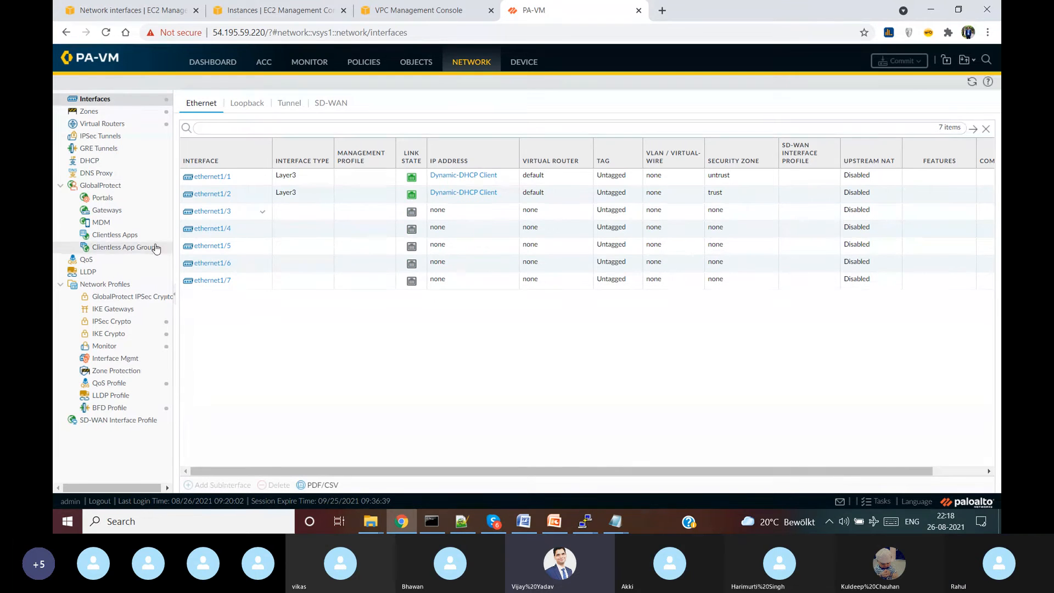
{"action": "left_click", "coordinate": [364, 62]}
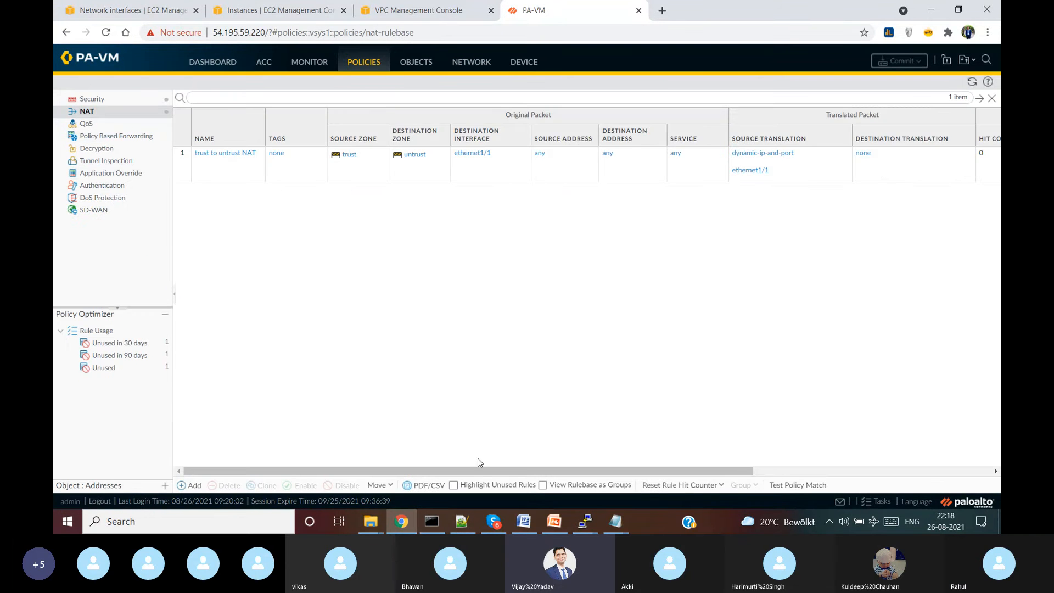
{"action": "left_click_drag", "start_coordinate": [473, 473], "coordinate": [720, 457]}
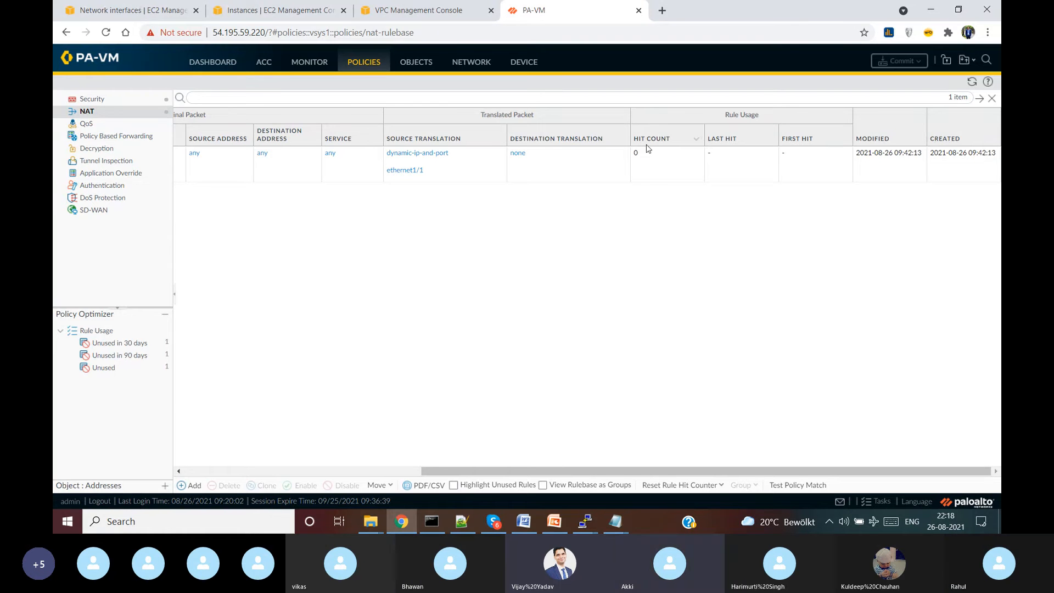
{"action": "left_click", "coordinate": [972, 81]}
{"action": "mouse_move", "coordinate": [584, 519]}
{"action": "left_click", "coordinate": [760, 463]}
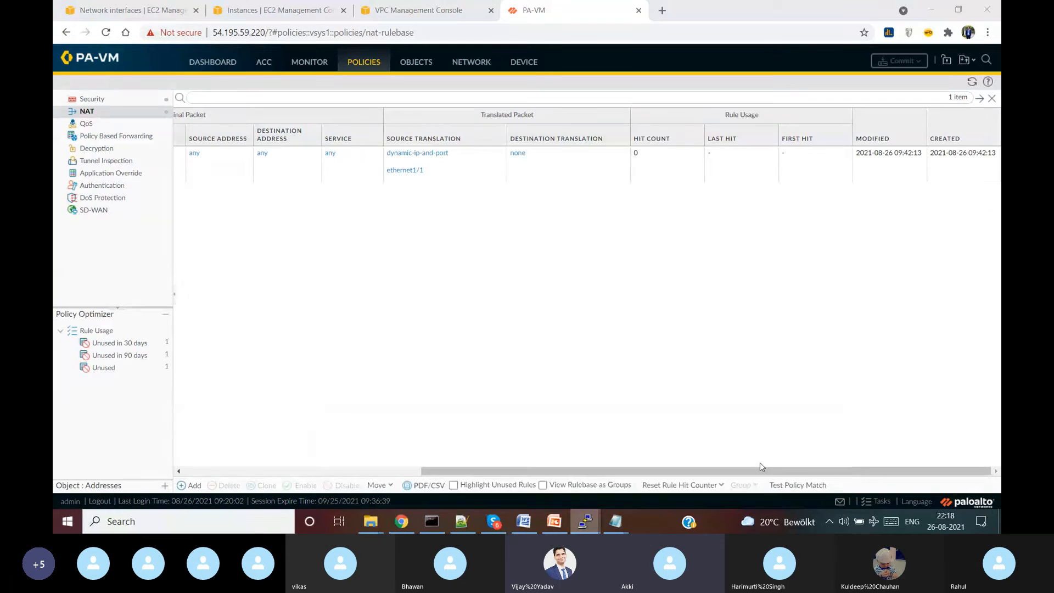
{"action": "type", "text": "ping "}
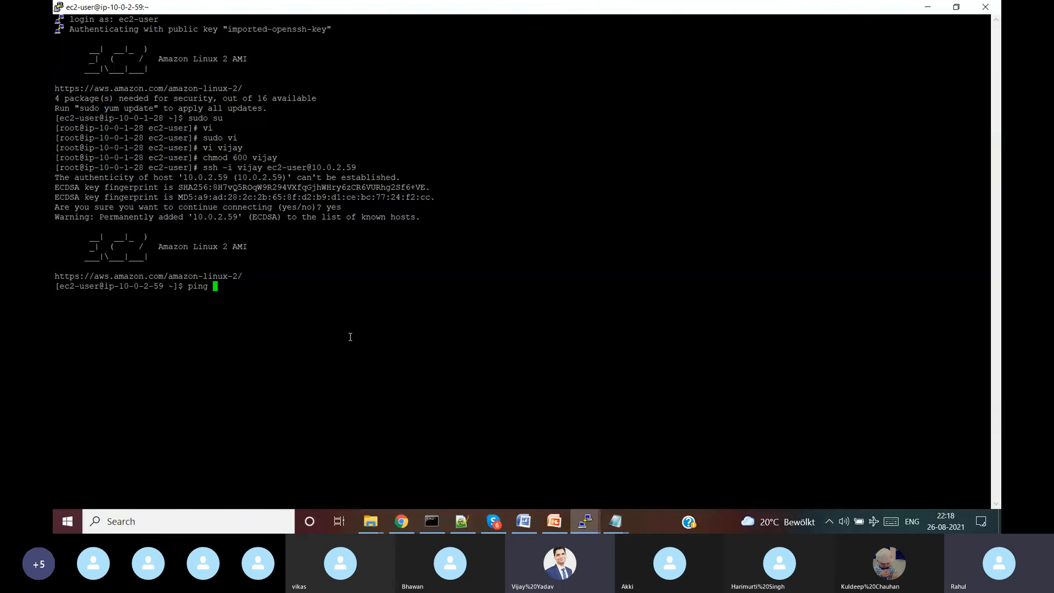
{"action": "type", "text": "www.google.com"}
{"action": "key", "text": "Return"}
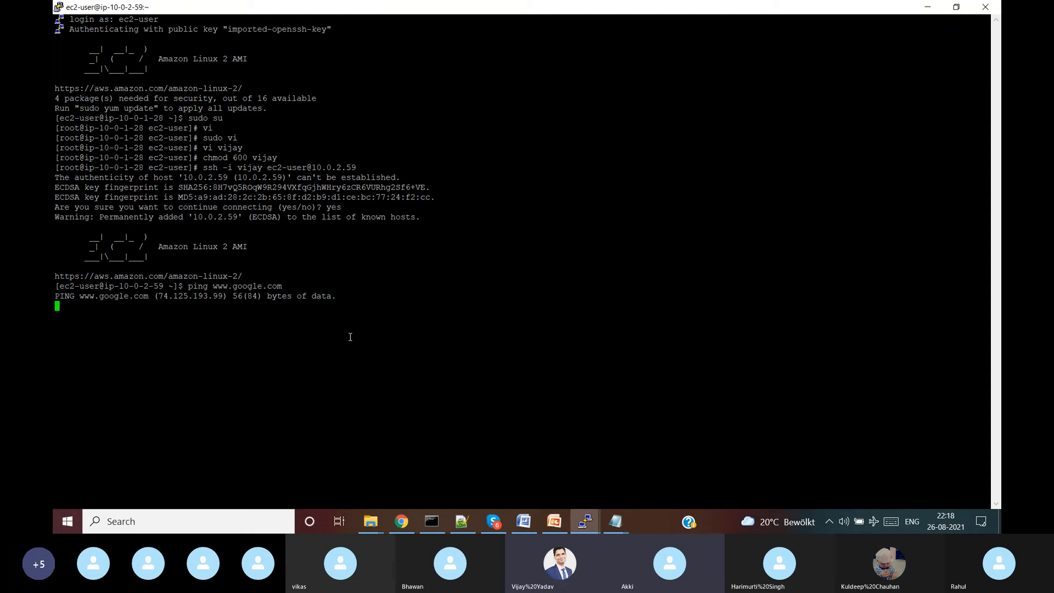
{"action": "key", "text": "ctrl+c"}
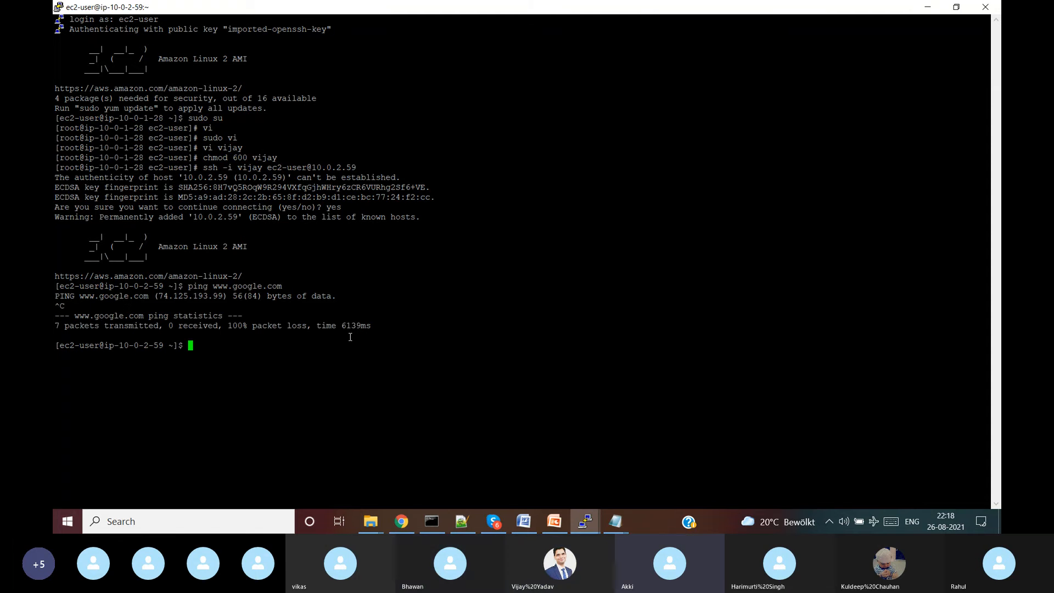
{"action": "left_click", "coordinate": [932, 8]}
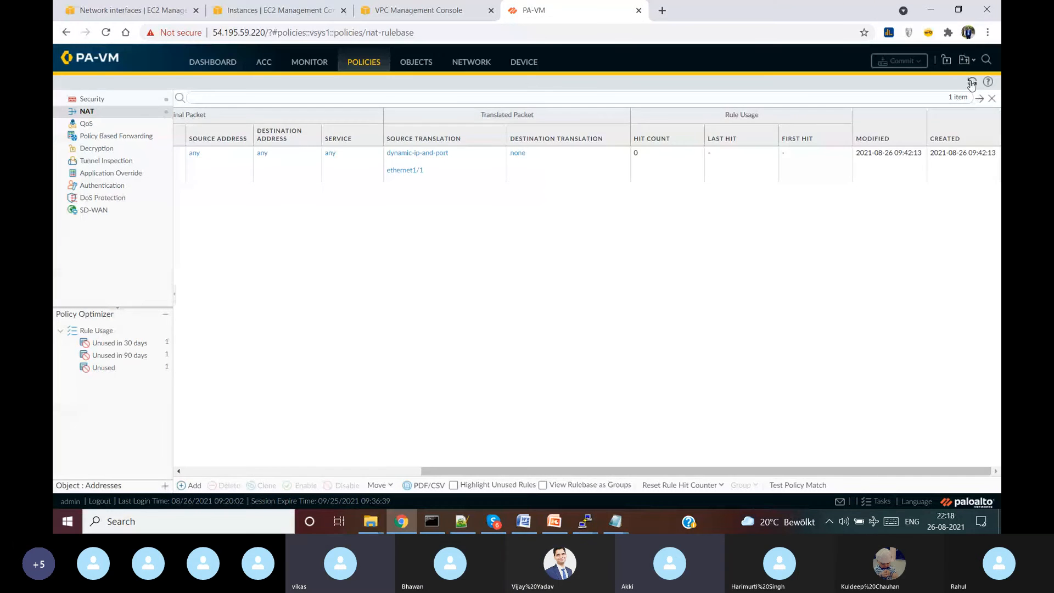
{"action": "left_click", "coordinate": [972, 83]}
{"action": "left_click", "coordinate": [972, 84]}
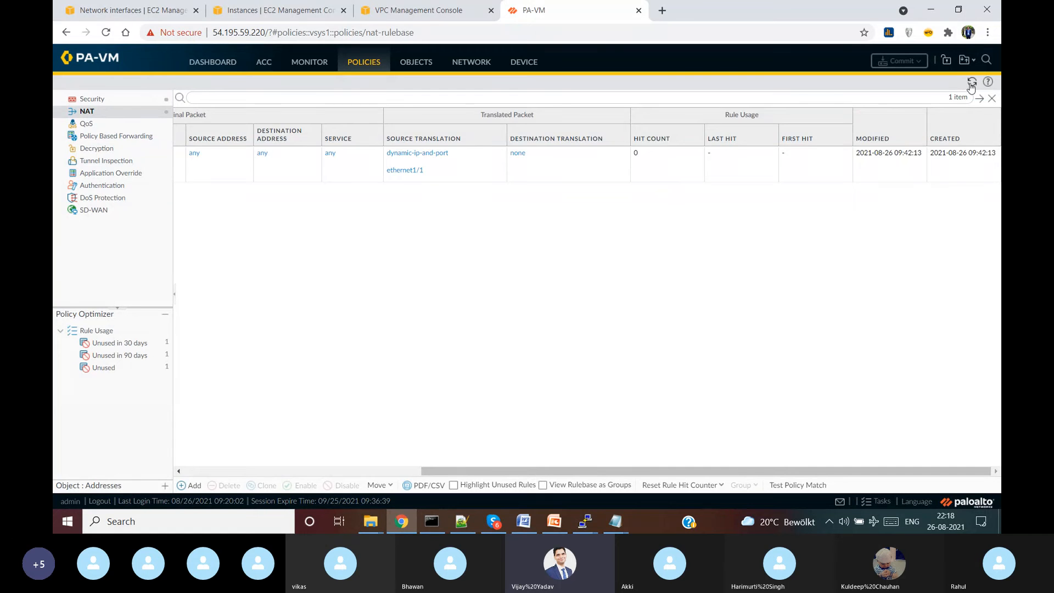
{"action": "left_click", "coordinate": [972, 84]}
{"action": "left_click", "coordinate": [972, 83]}
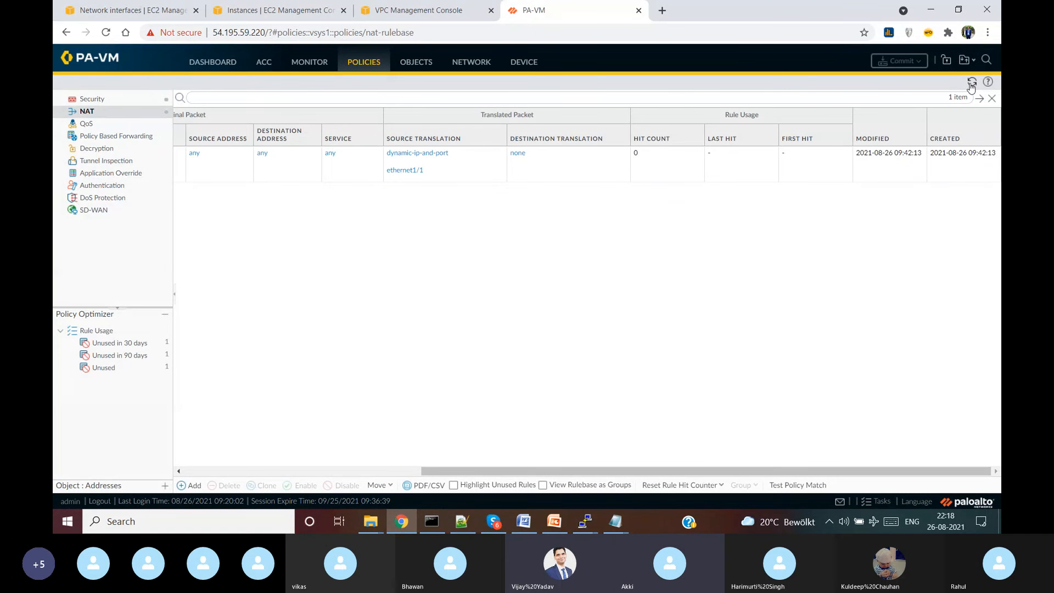
{"action": "left_click", "coordinate": [971, 85]}
{"action": "left_click", "coordinate": [971, 85]}
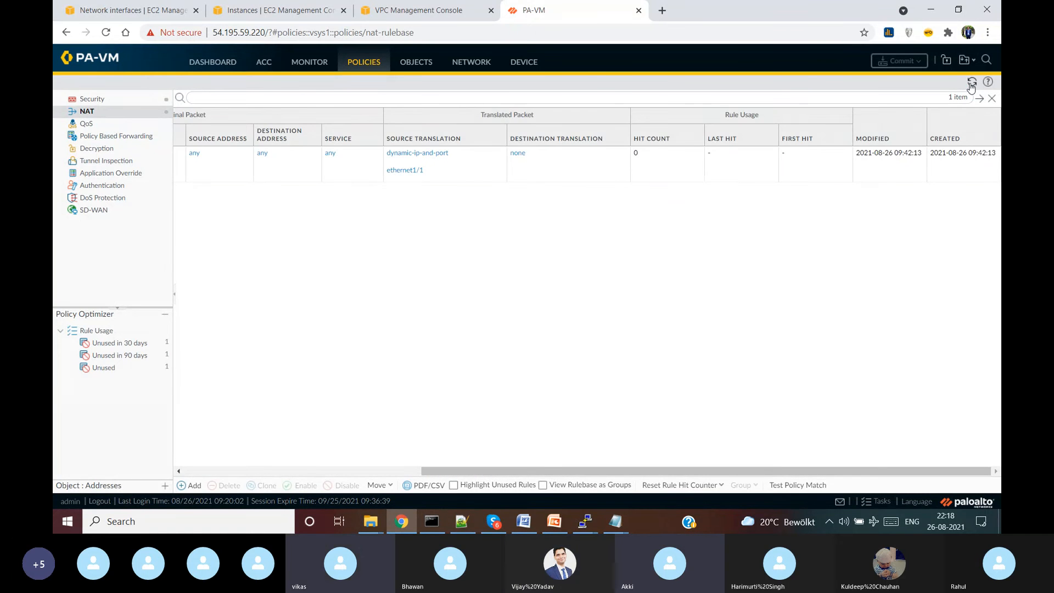
{"action": "left_click", "coordinate": [971, 86]}
{"action": "left_click", "coordinate": [971, 85]}
{"action": "left_click", "coordinate": [971, 85]}
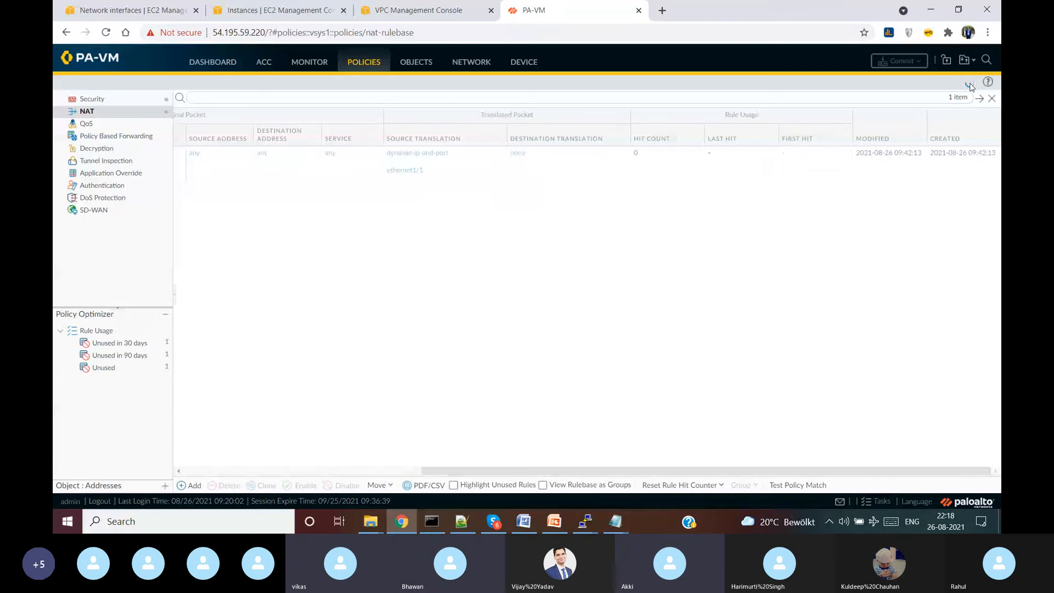
{"action": "mouse_move", "coordinate": [587, 522]}
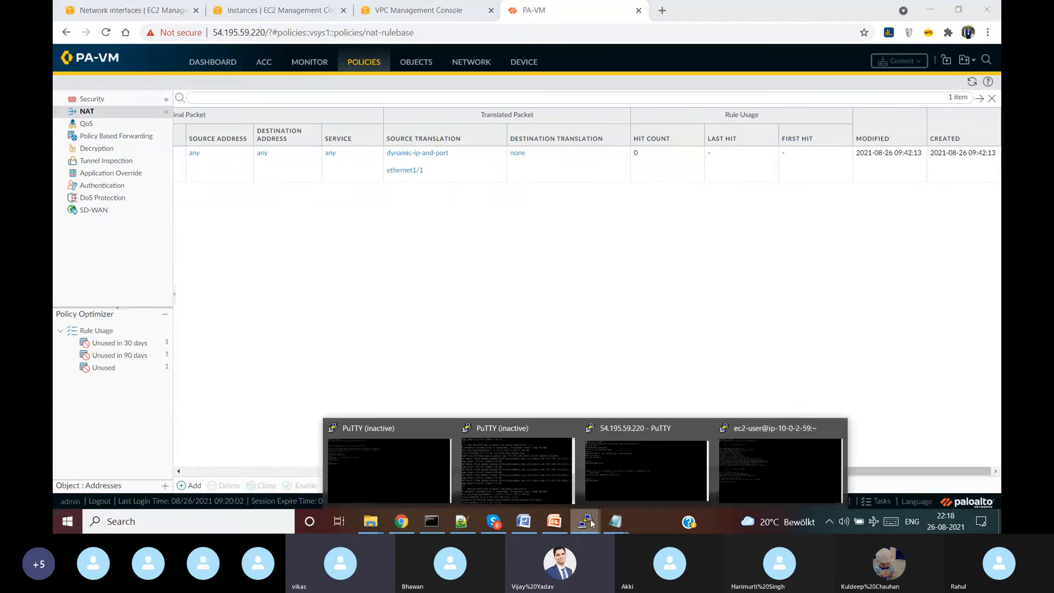
{"action": "left_click", "coordinate": [778, 469]}
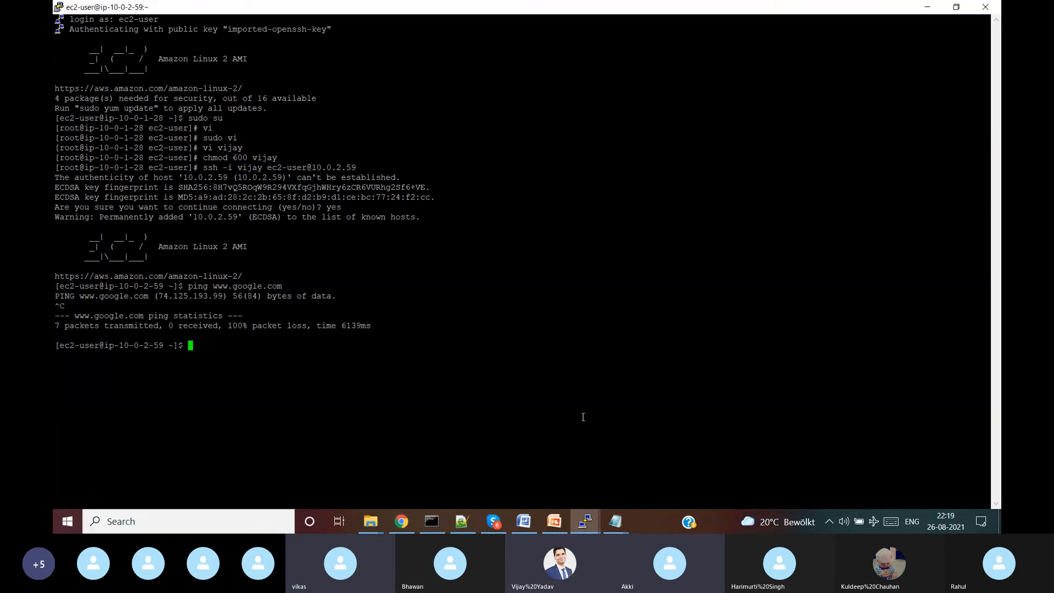
{"action": "left_click", "coordinate": [928, 6]}
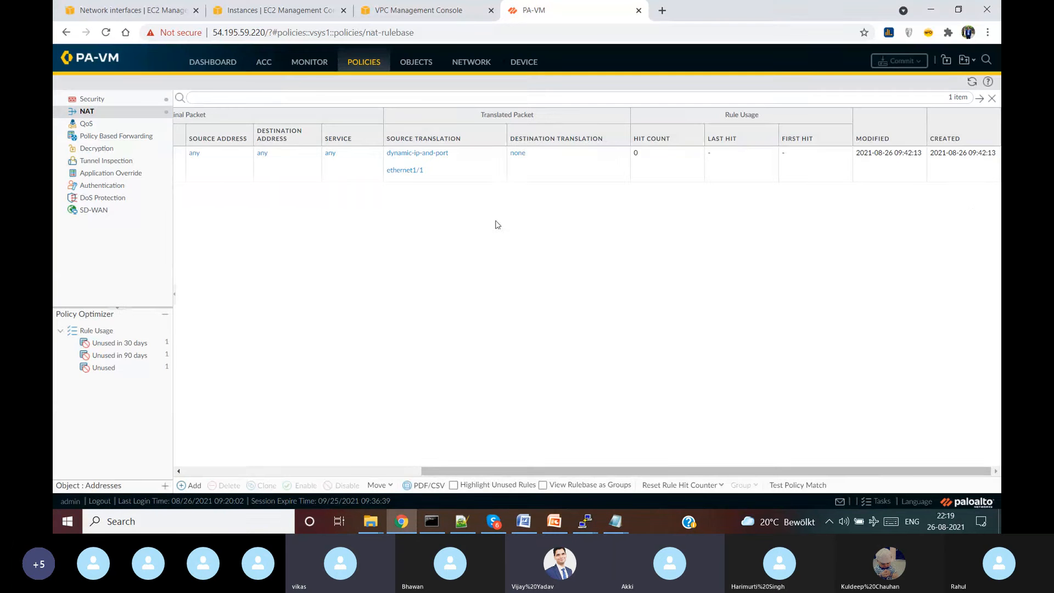
{"action": "left_click_drag", "start_coordinate": [628, 471], "coordinate": [740, 447]}
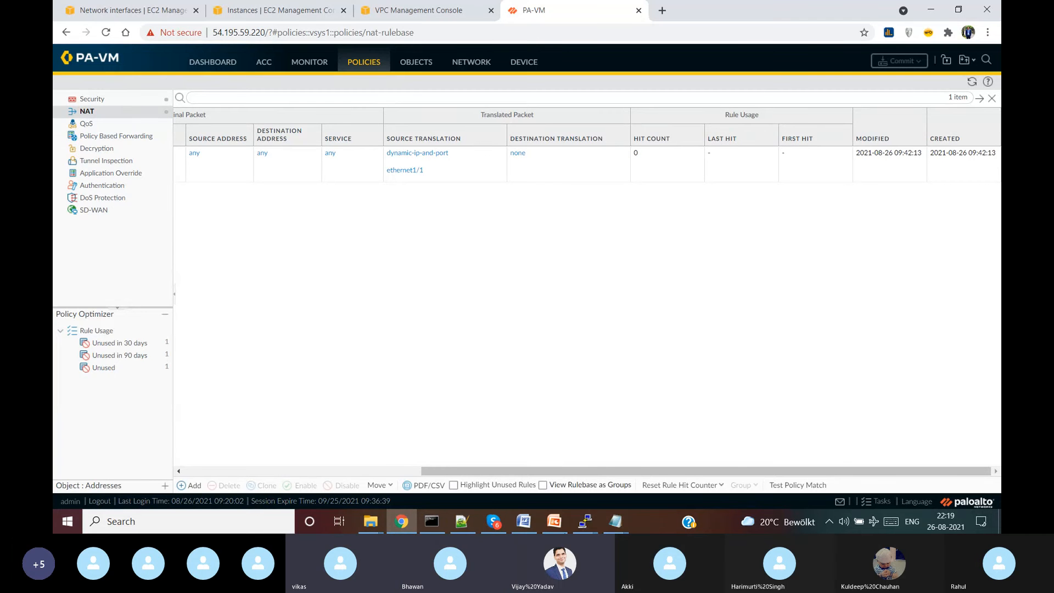
{"action": "left_click", "coordinate": [586, 521]}
{"action": "left_click", "coordinate": [752, 465]}
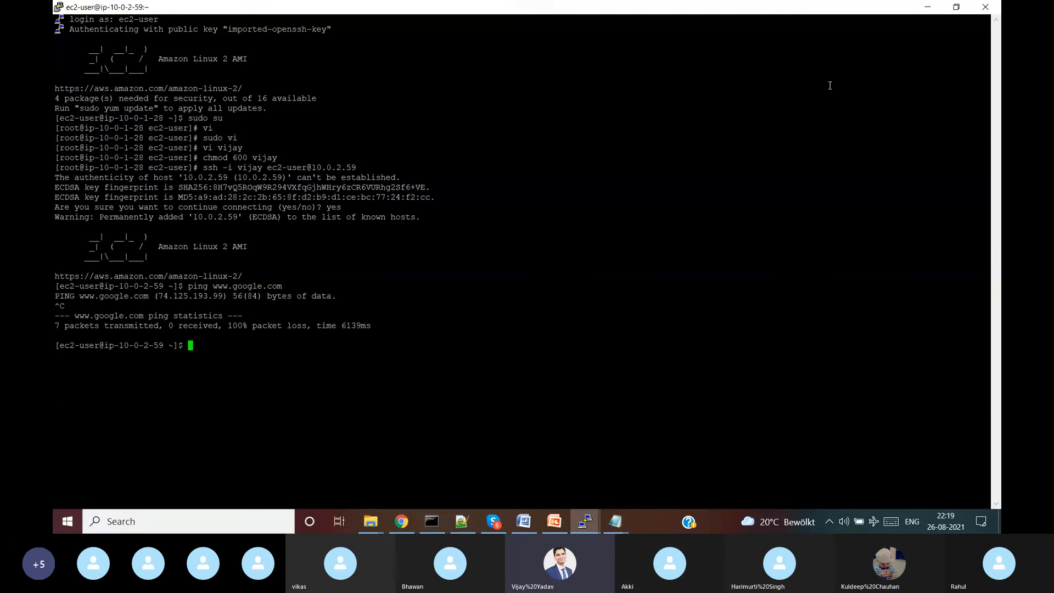
{"action": "left_click", "coordinate": [927, 7]}
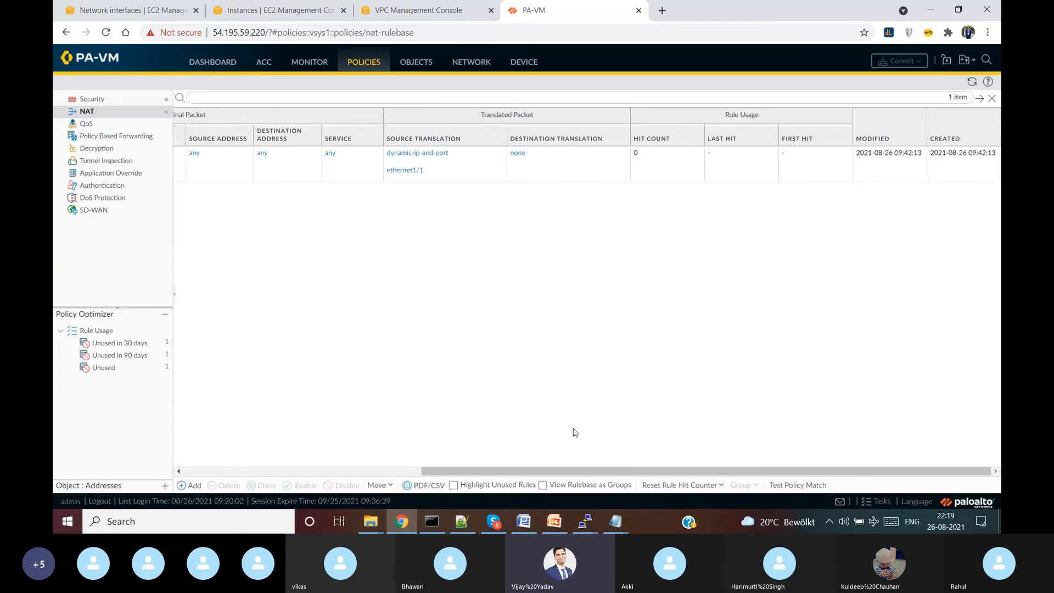
{"action": "left_click_drag", "start_coordinate": [636, 472], "coordinate": [447, 493]}
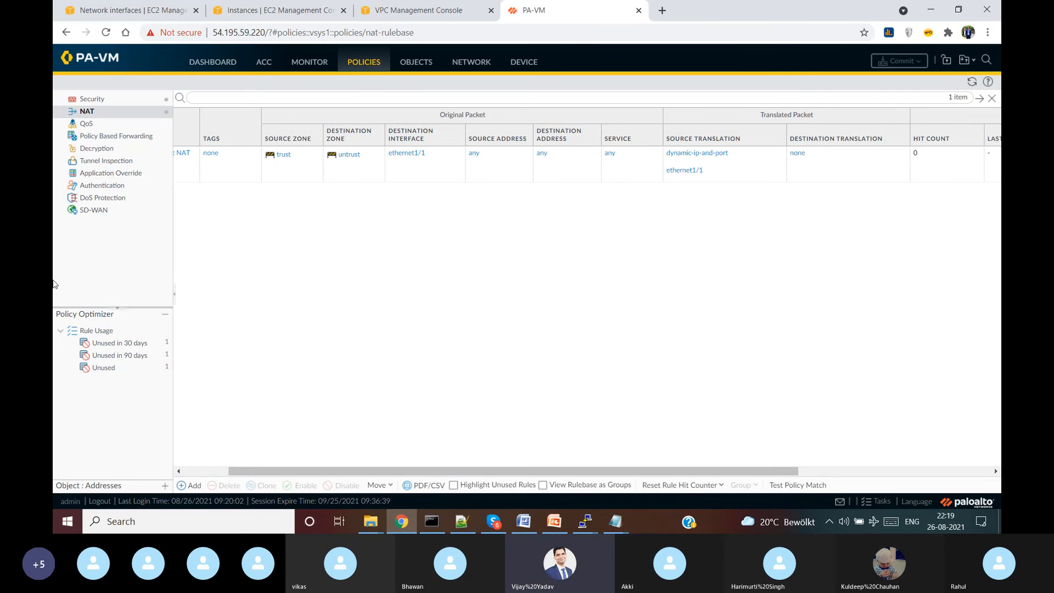
{"action": "mouse_move", "coordinate": [588, 526]}
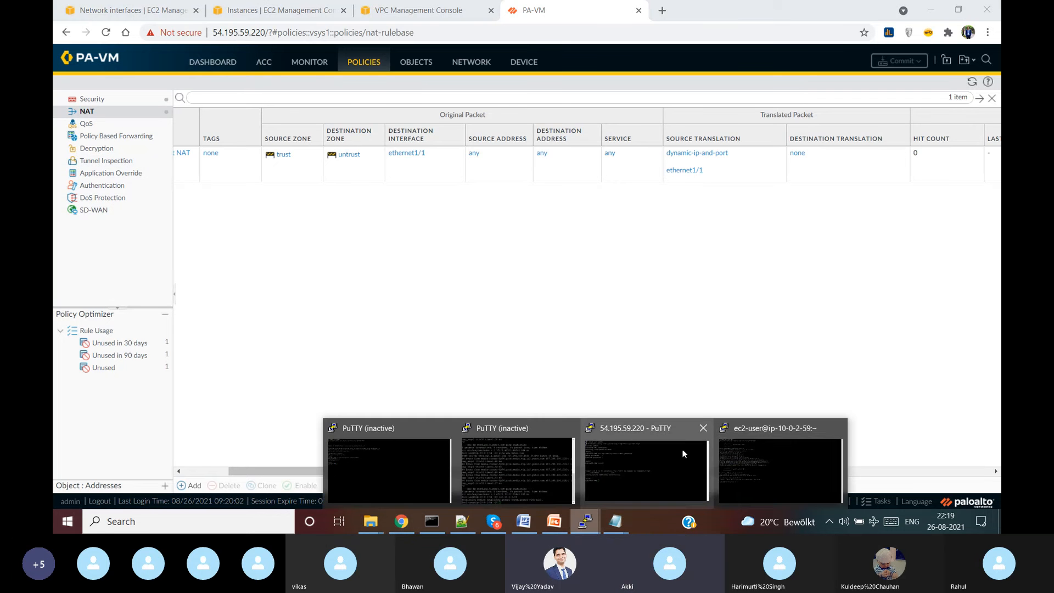
{"action": "left_click", "coordinate": [770, 460]}
{"action": "type", "text": "ping "}
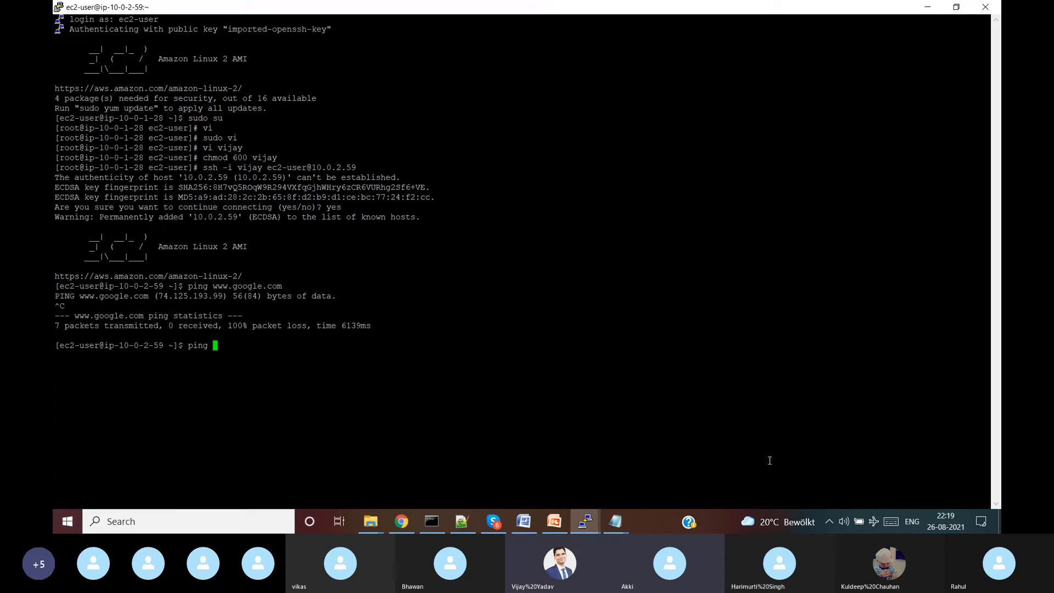
{"action": "type", "text": "www.yahoo.com"}
{"action": "key", "text": "Return"}
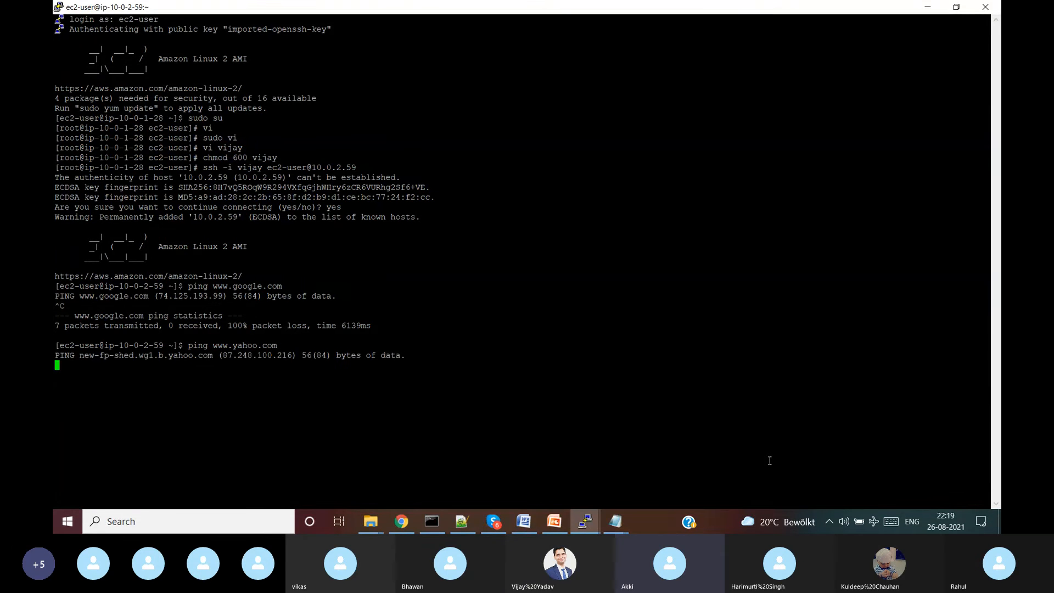
{"action": "key", "text": "ctrl+c"}
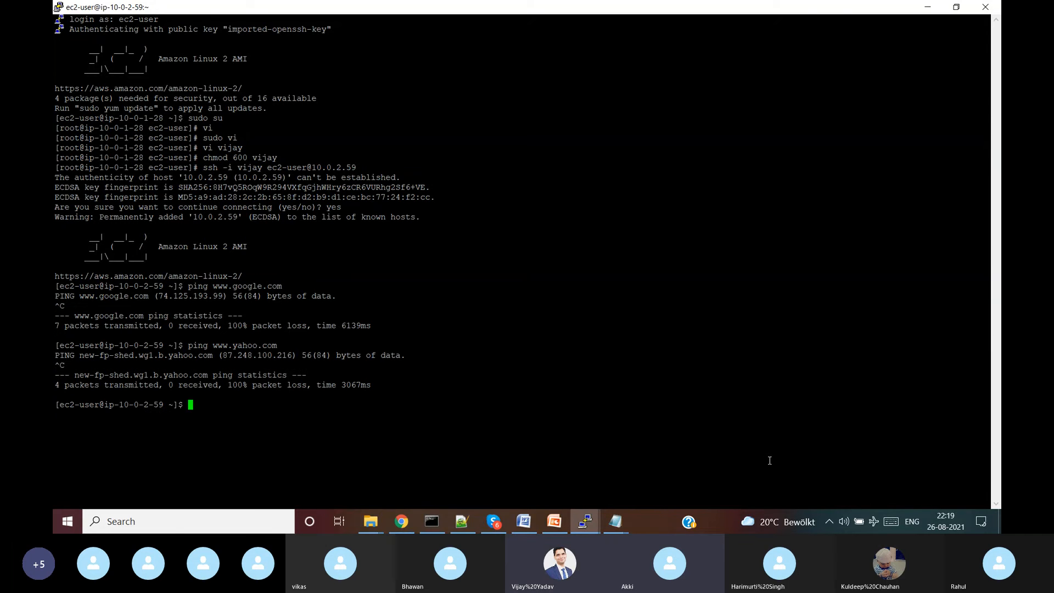
{"action": "key", "text": "alt+Tab"}
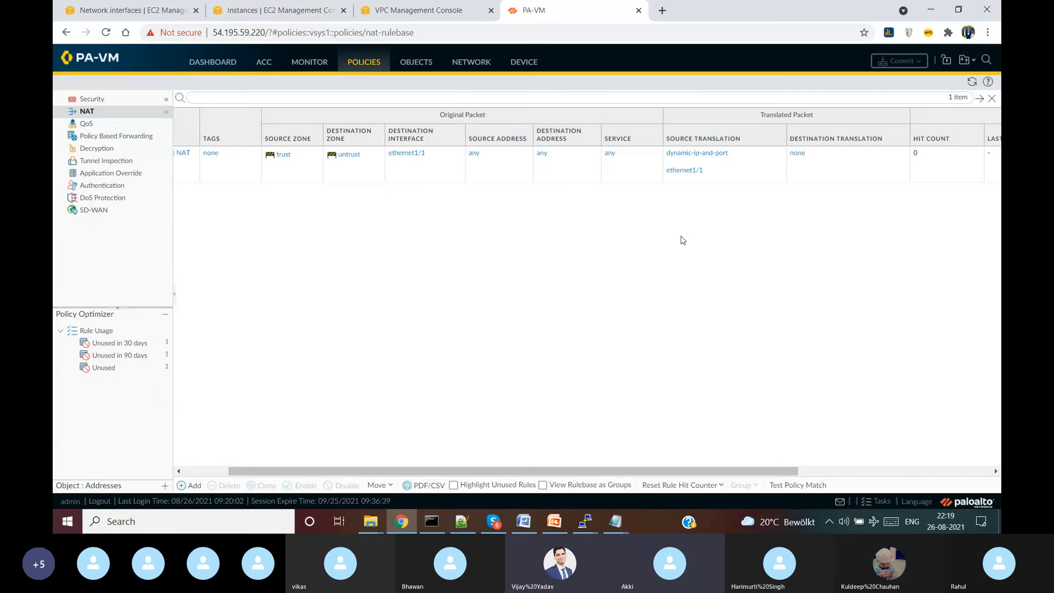
{"action": "left_click", "coordinate": [972, 81]}
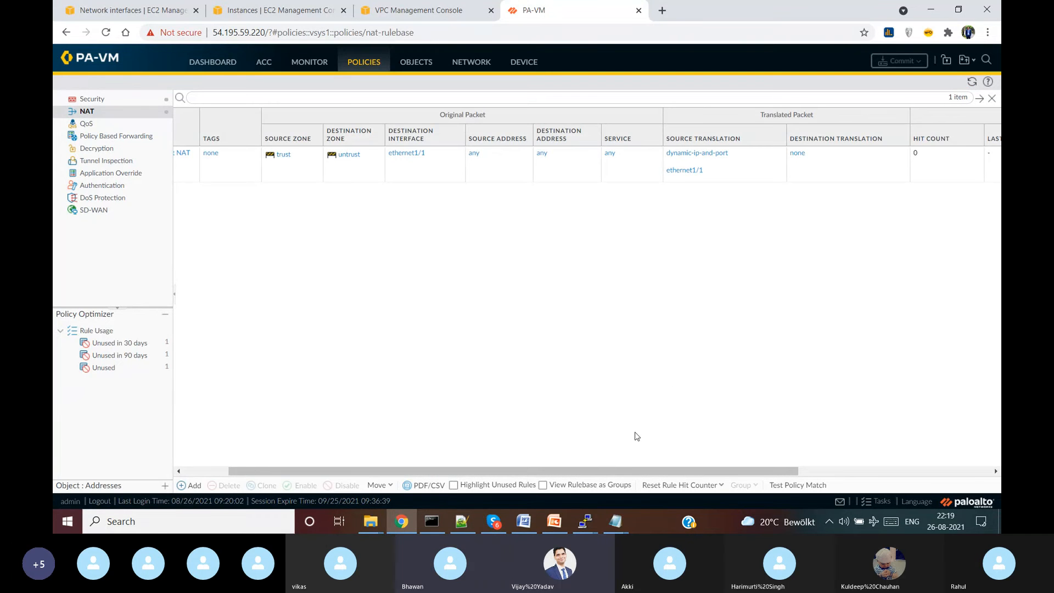
- Review the private instance's Security tab, including its attached security group and inbound rules
{"action": "left_click", "coordinate": [280, 11]}
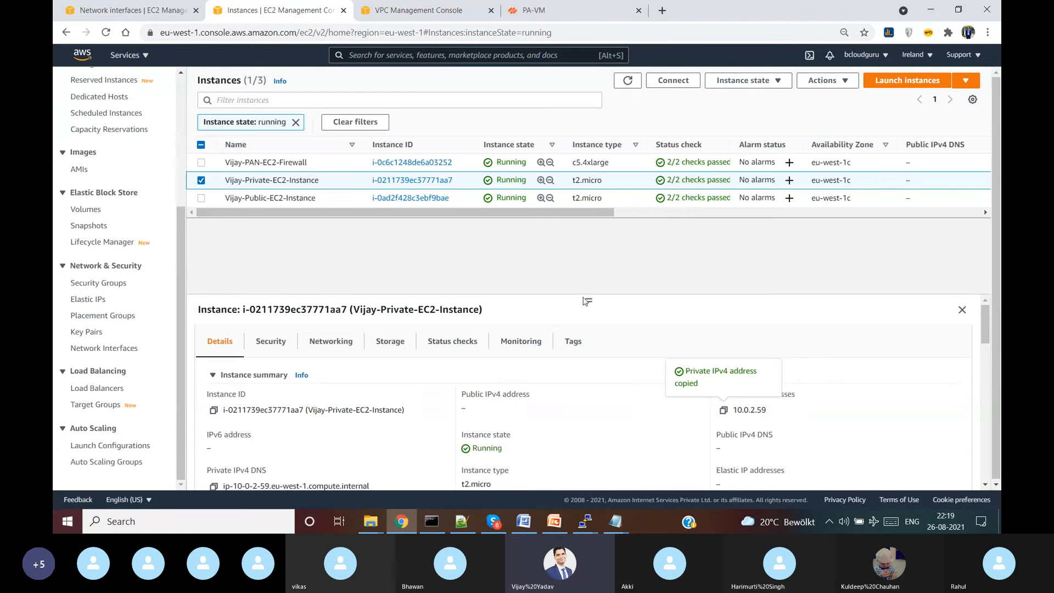
{"action": "left_click_drag", "start_coordinate": [585, 301], "coordinate": [587, 235]}
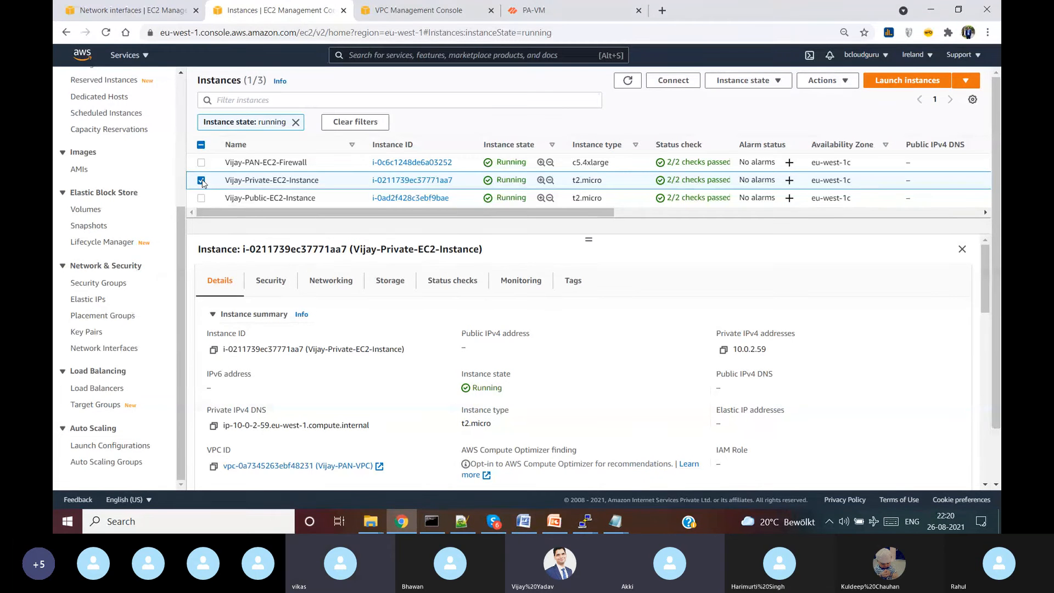
{"action": "left_click", "coordinate": [278, 285]}
{"action": "right_click", "coordinate": [292, 390]}
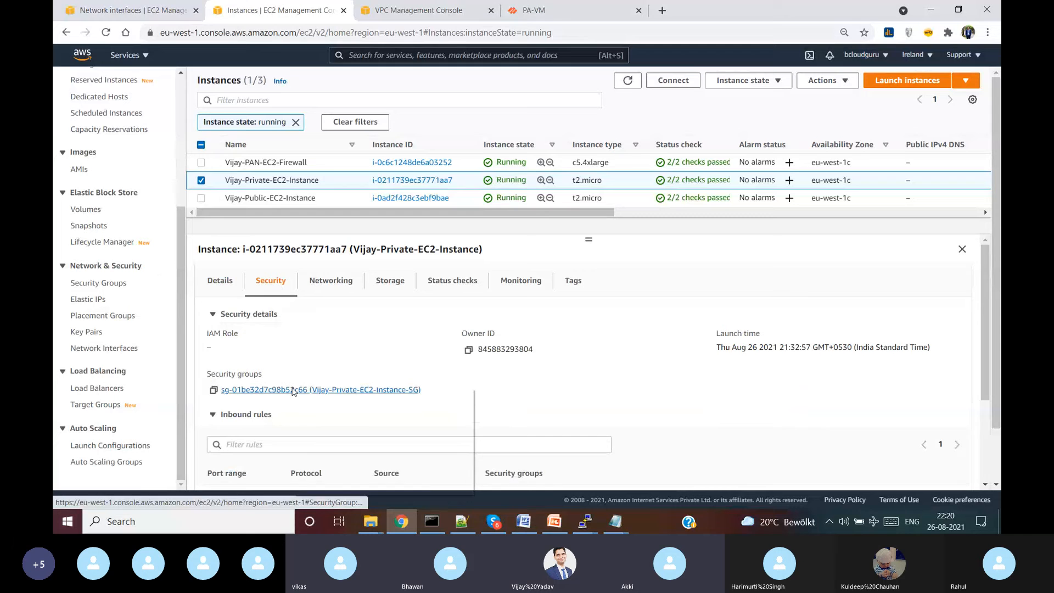
{"action": "left_click", "coordinate": [310, 346]}
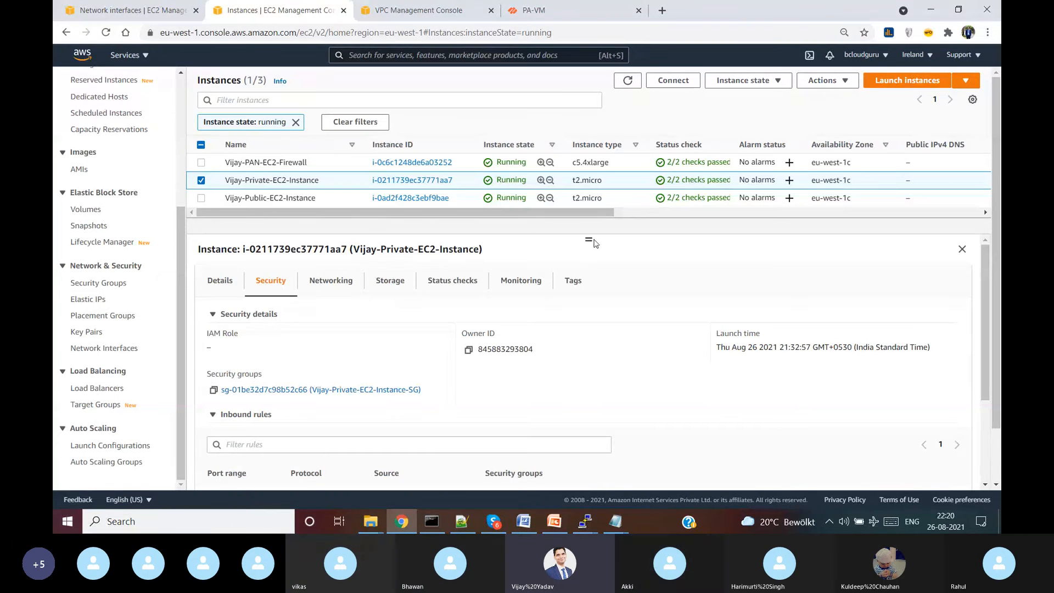
{"action": "left_click_drag", "start_coordinate": [589, 239], "coordinate": [592, 289]}
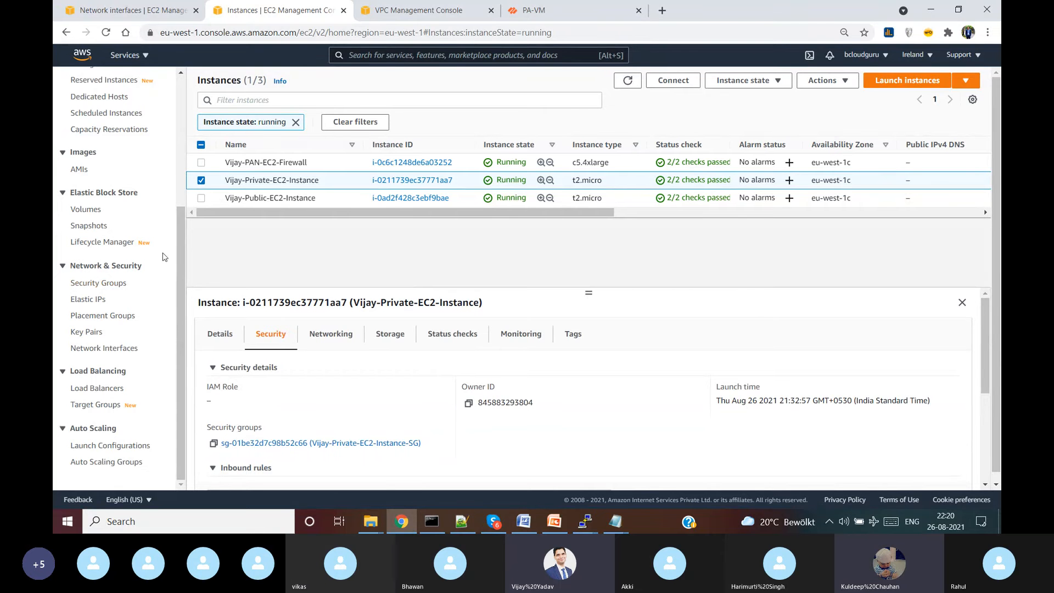
- Disable the source/destination check on the firewall's public network interface in EC2 Network Interfaces
{"action": "left_click", "coordinate": [105, 349]}
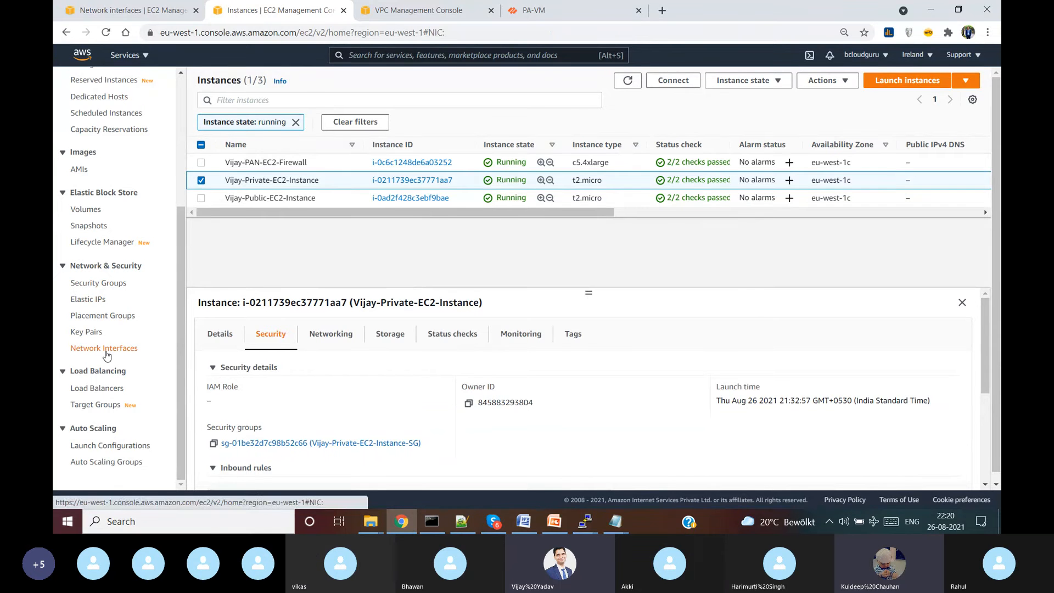
{"action": "scroll", "coordinate": [385, 220], "scroll_direction": "left", "scroll_amount": 10}
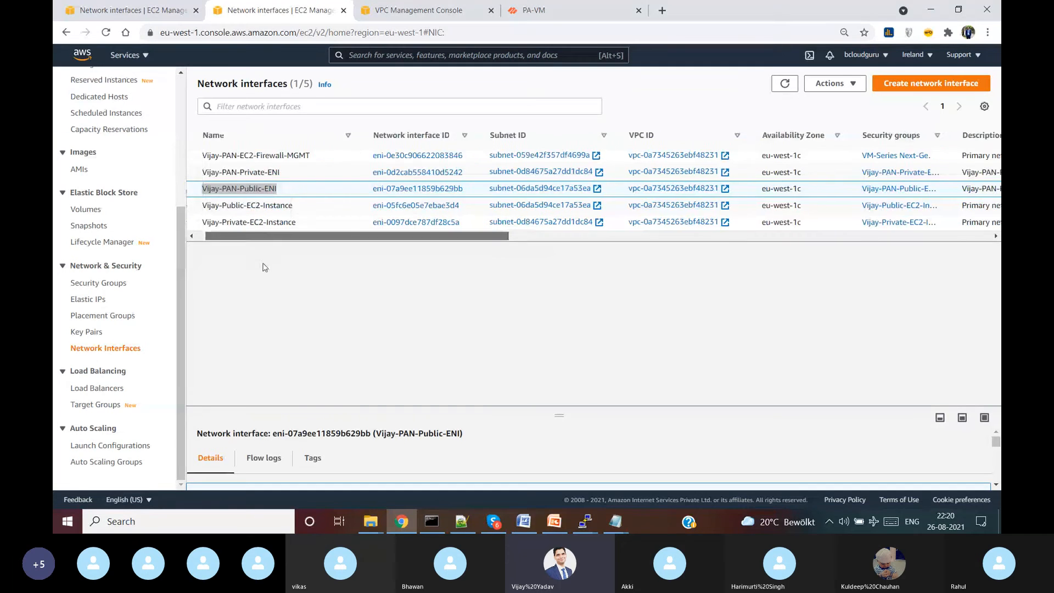
{"action": "left_click", "coordinate": [201, 188]}
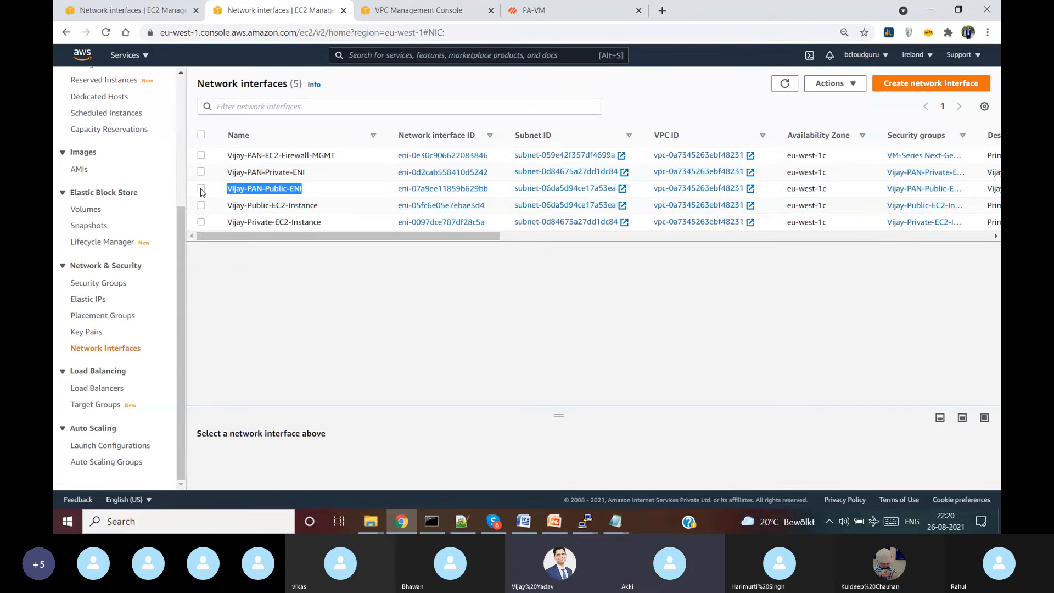
{"action": "left_click", "coordinate": [202, 189]}
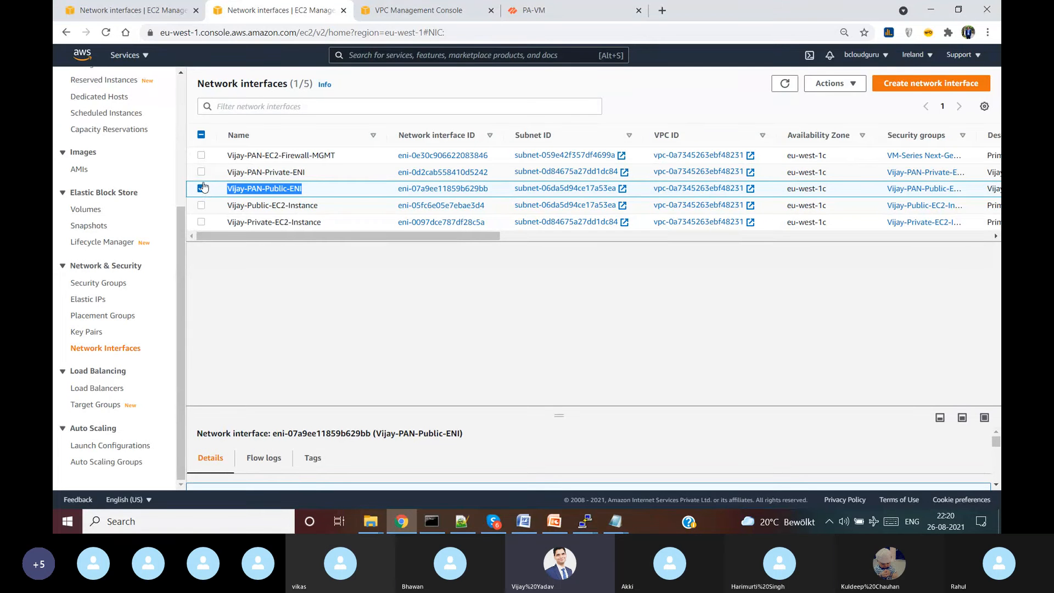
{"action": "left_click", "coordinate": [847, 88]}
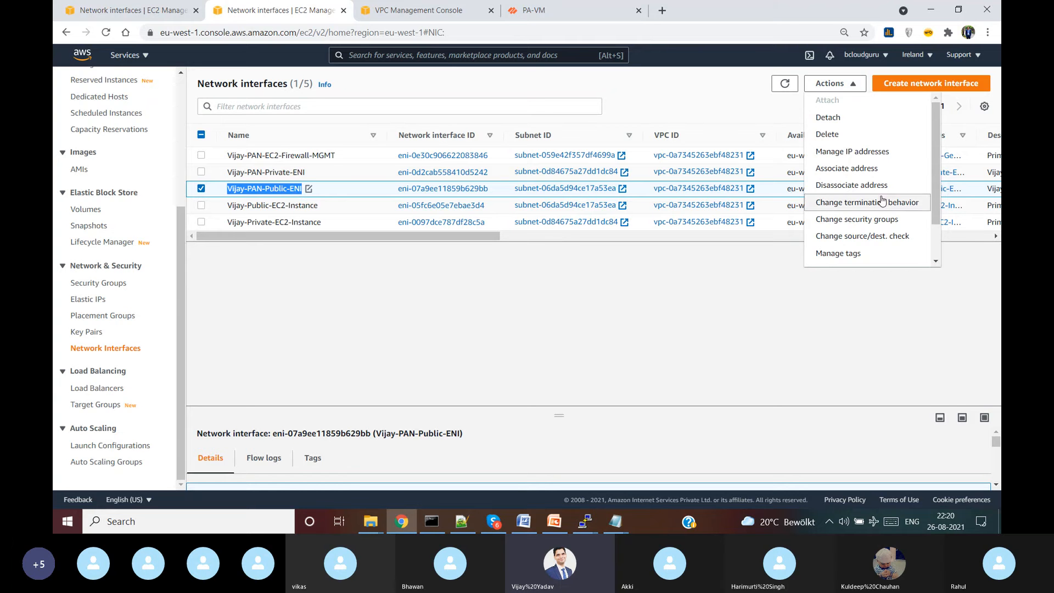
{"action": "left_click", "coordinate": [883, 238]}
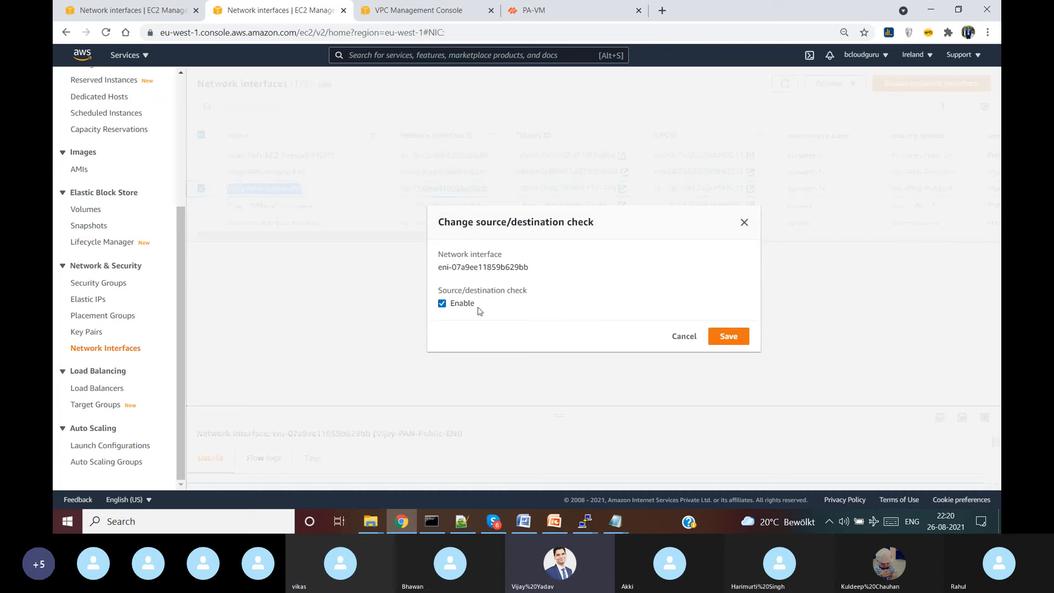
{"action": "left_click", "coordinate": [724, 337]}
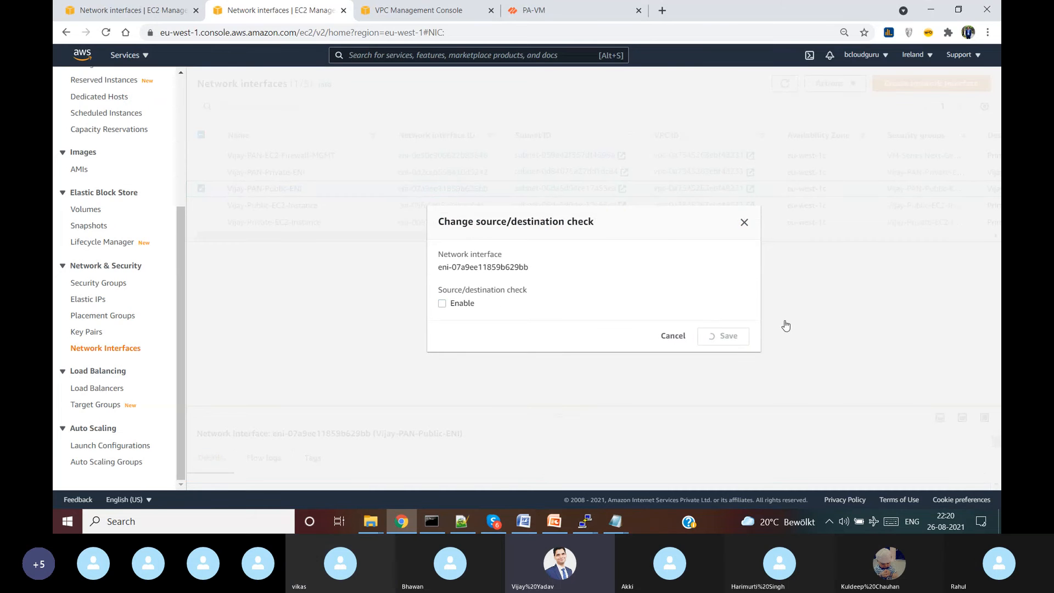
{"action": "left_click", "coordinate": [201, 217]}
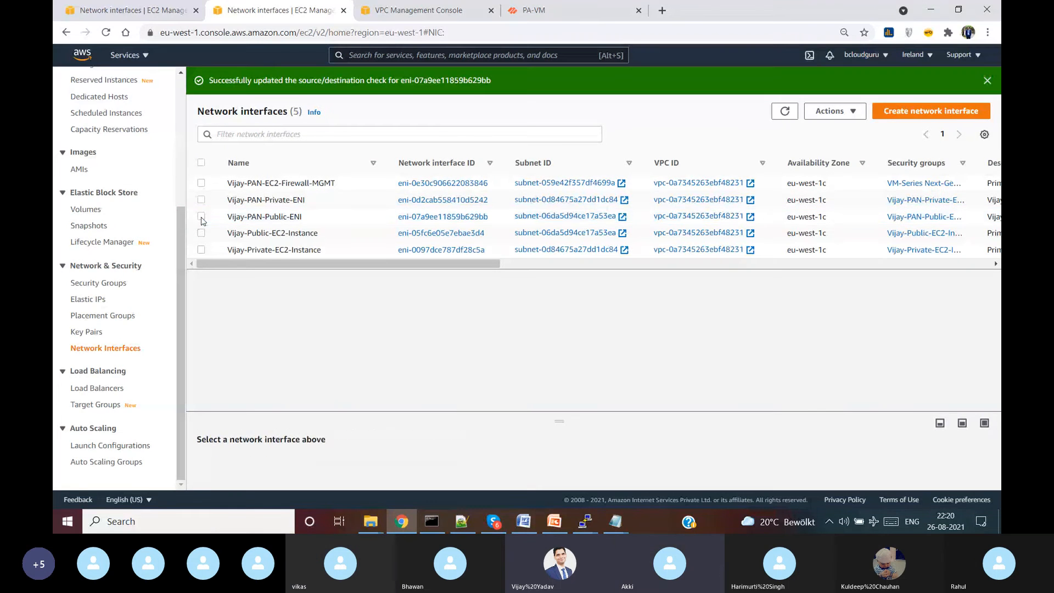
- Disable the source/destination check on the firewall's private network interface too
{"action": "left_click", "coordinate": [202, 201]}
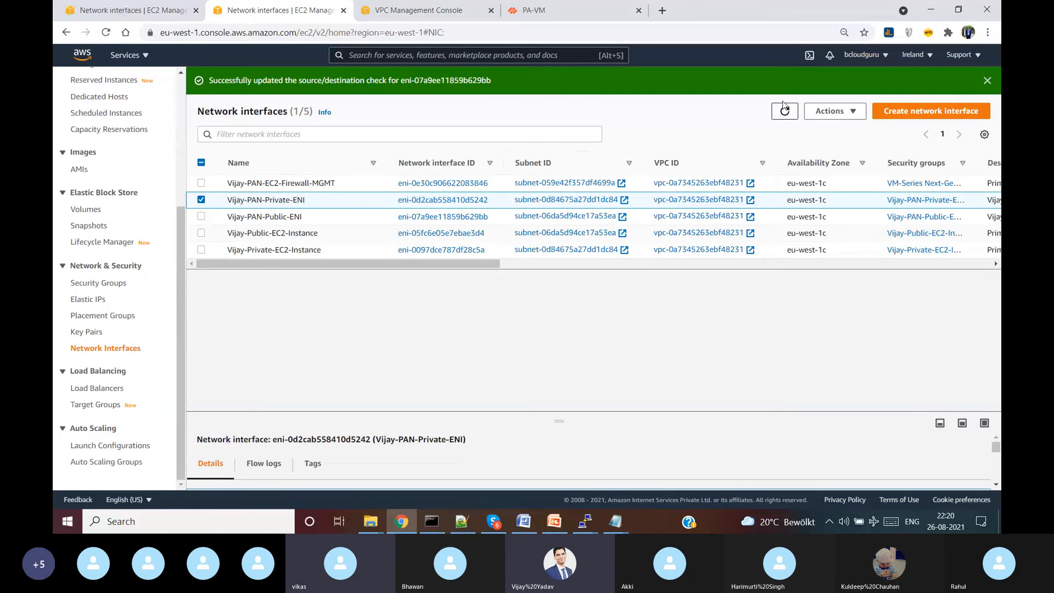
{"action": "left_click", "coordinate": [843, 111]}
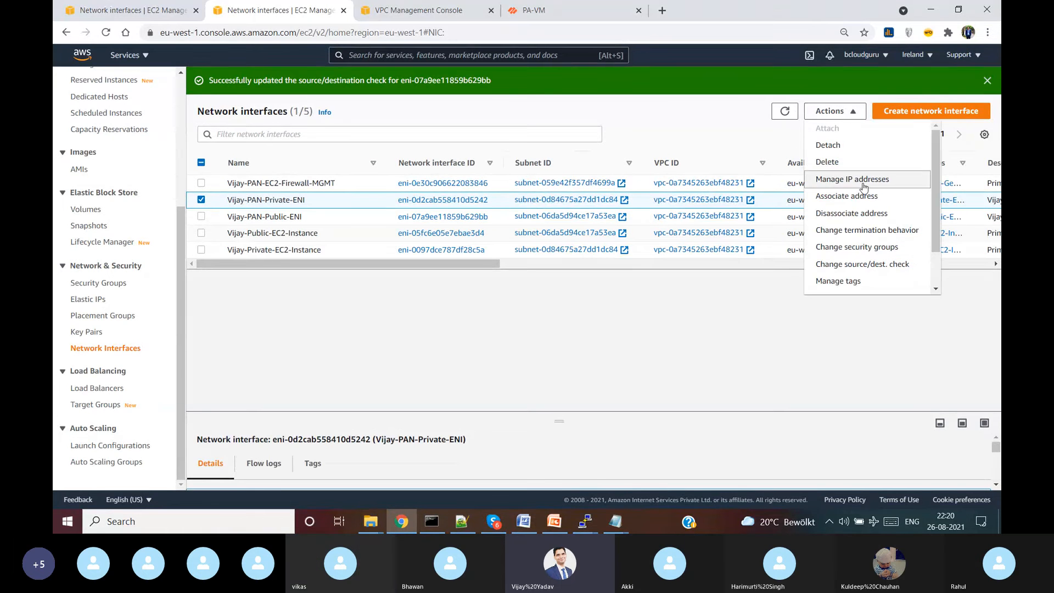
{"action": "left_click", "coordinate": [873, 265]}
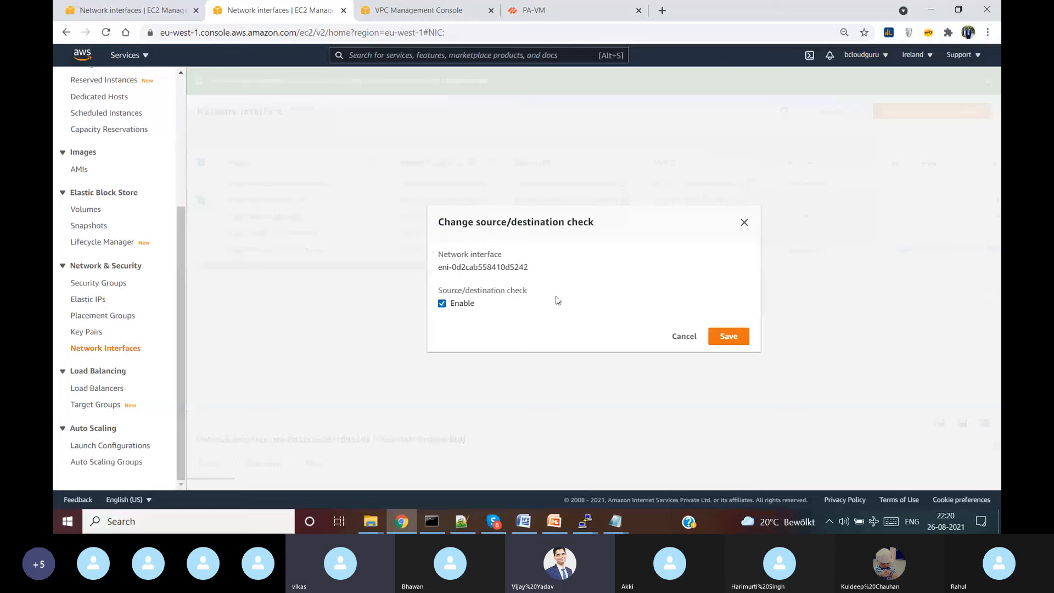
{"action": "left_click", "coordinate": [455, 305]}
{"action": "left_click", "coordinate": [728, 335]}
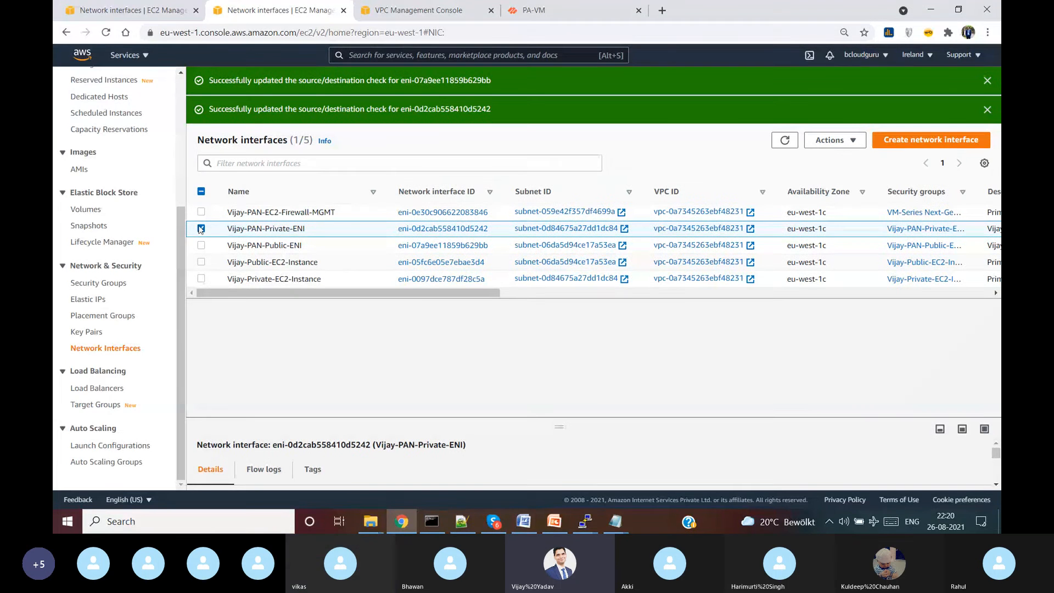
{"action": "left_click", "coordinate": [201, 229]}
{"action": "mouse_move", "coordinate": [585, 521]}
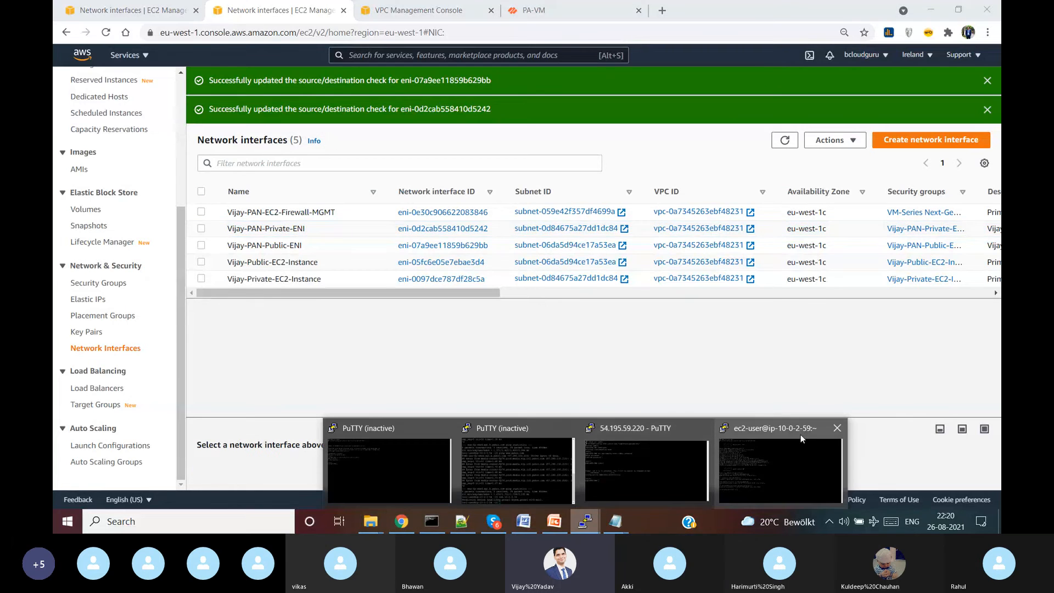
{"action": "left_click", "coordinate": [801, 434]}
{"action": "key", "text": "Up"}
{"action": "key", "text": "Return"}
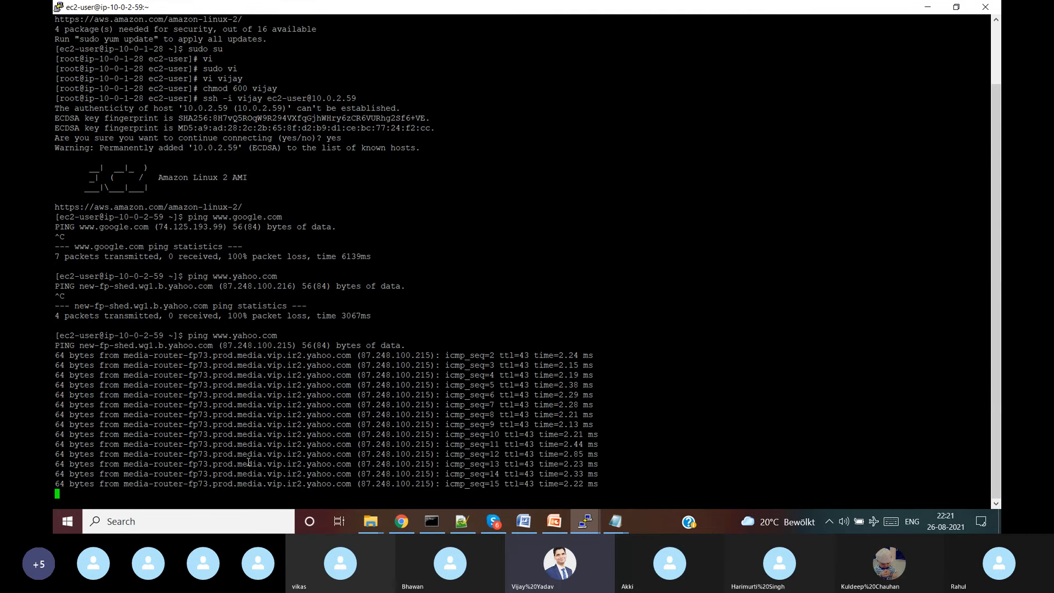
{"action": "key", "text": "ctrl+c"}
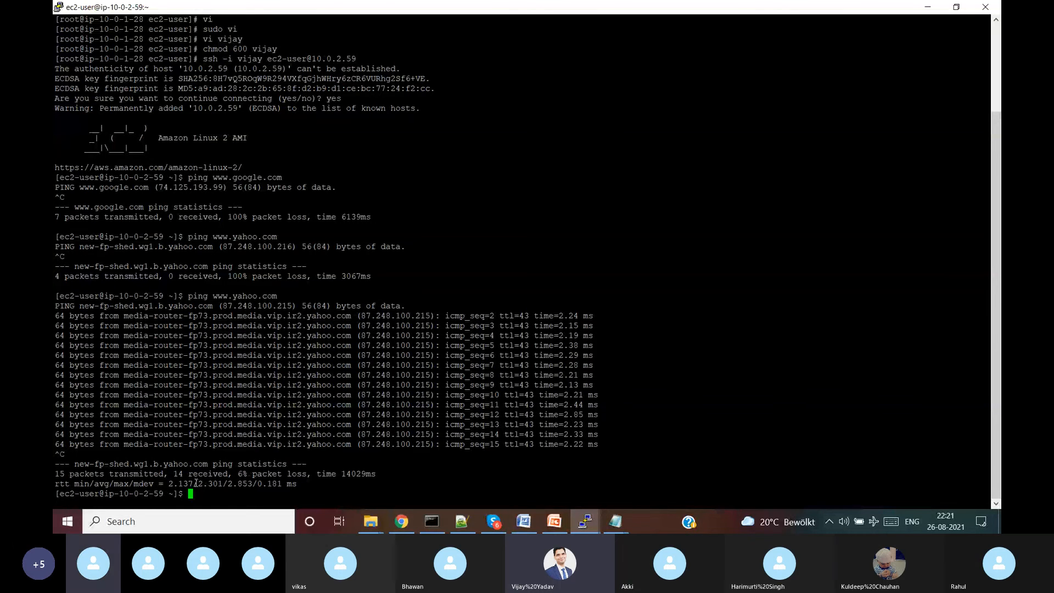
{"action": "left_click", "coordinate": [413, 526]}
- Refresh the PA-VM NAT rules and confirm the trust to untrust rule's hit count reads 15
{"action": "left_click", "coordinate": [571, 10]}
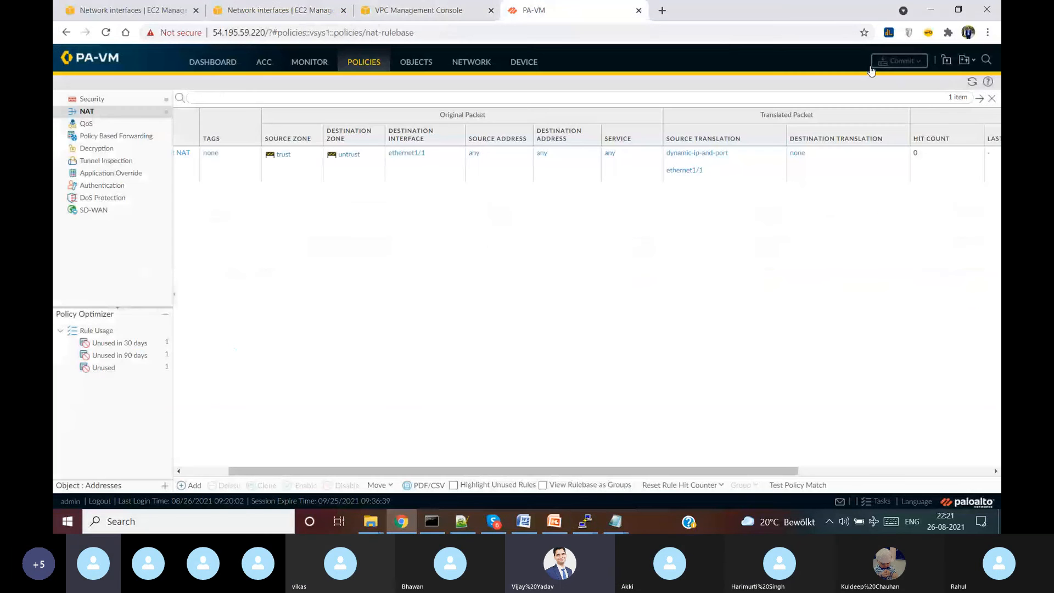
{"action": "left_click", "coordinate": [972, 82]}
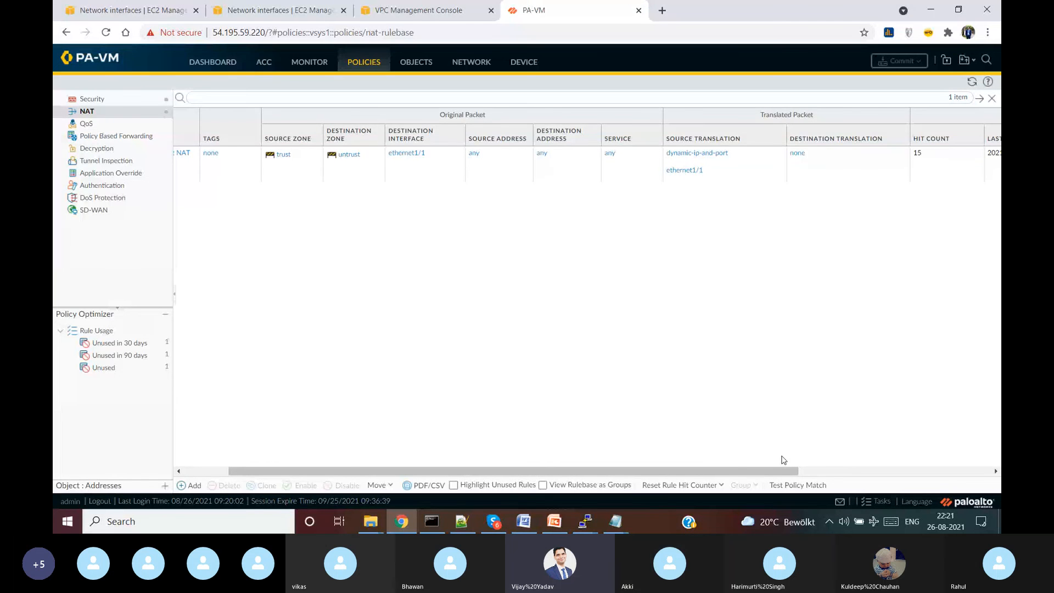
{"action": "scroll", "coordinate": [857, 208], "scroll_direction": "right", "scroll_amount": 3}
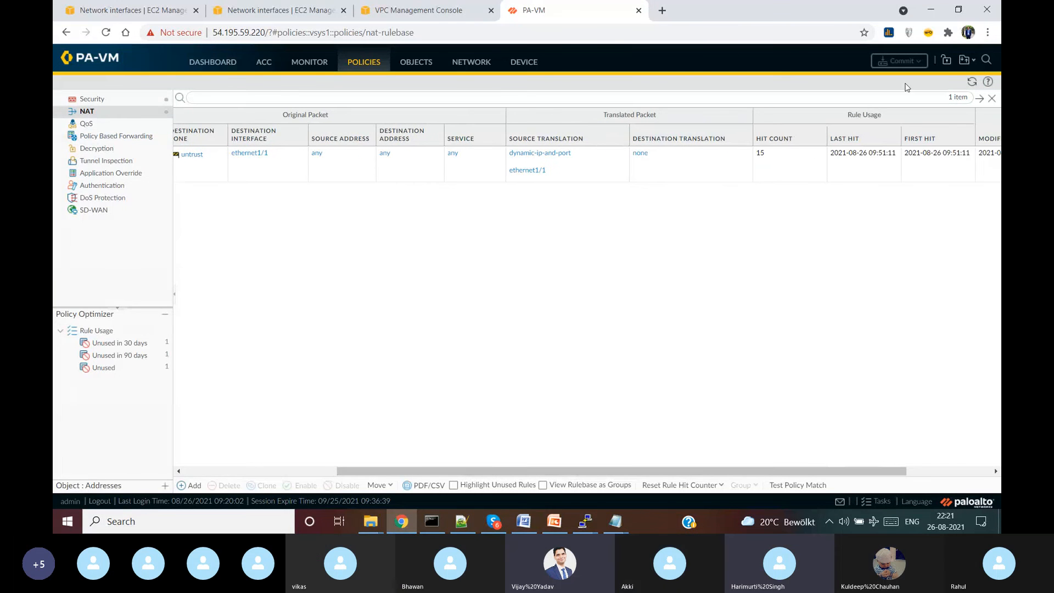
{"action": "left_click", "coordinate": [971, 83]}
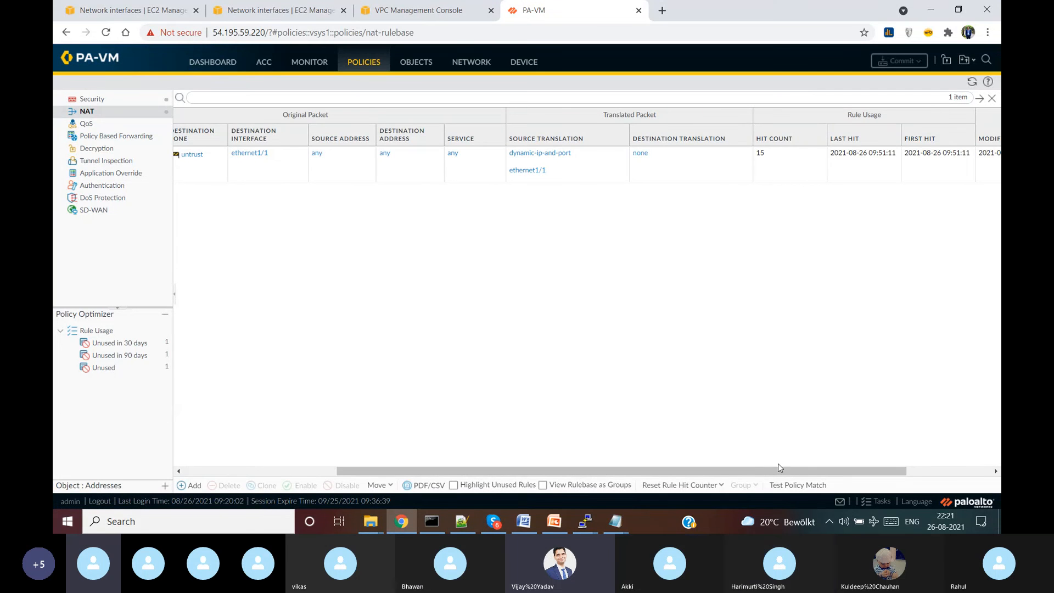
{"action": "left_click_drag", "start_coordinate": [781, 468], "coordinate": [635, 467]}
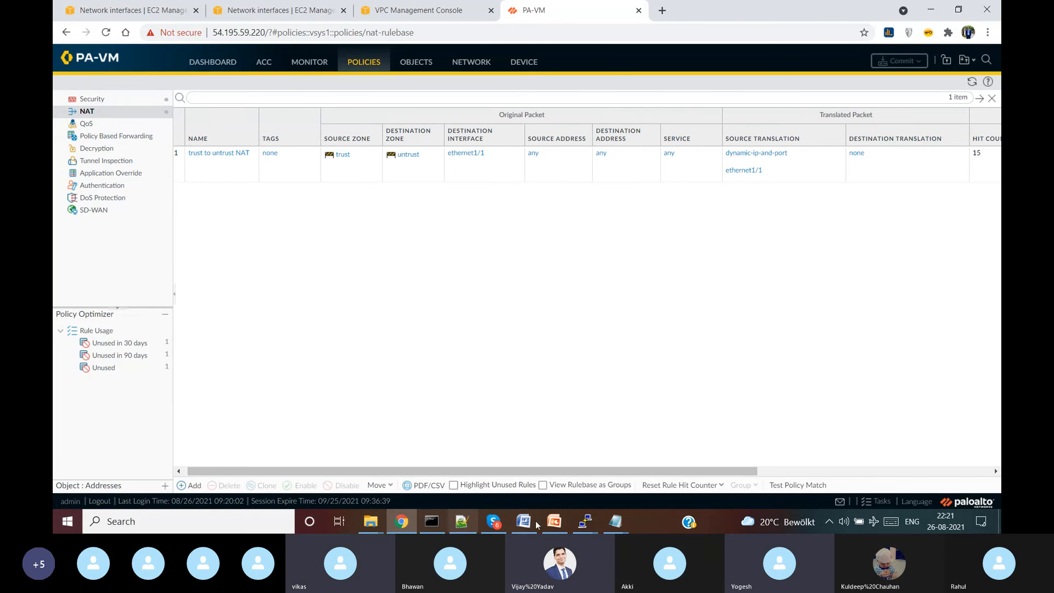
{"action": "mouse_move", "coordinate": [407, 523]}
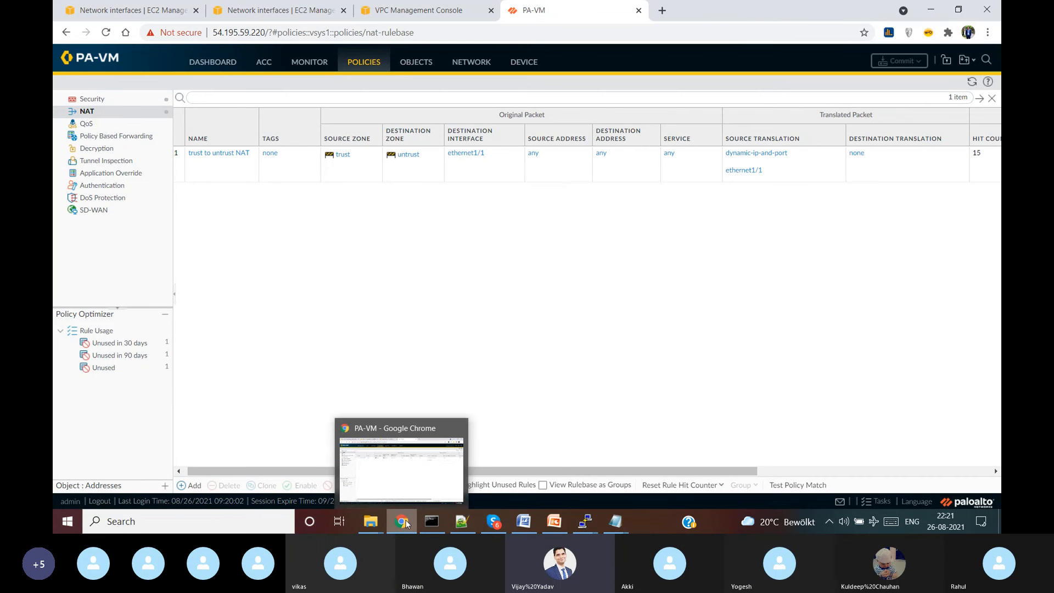
{"action": "left_click", "coordinate": [558, 528]}
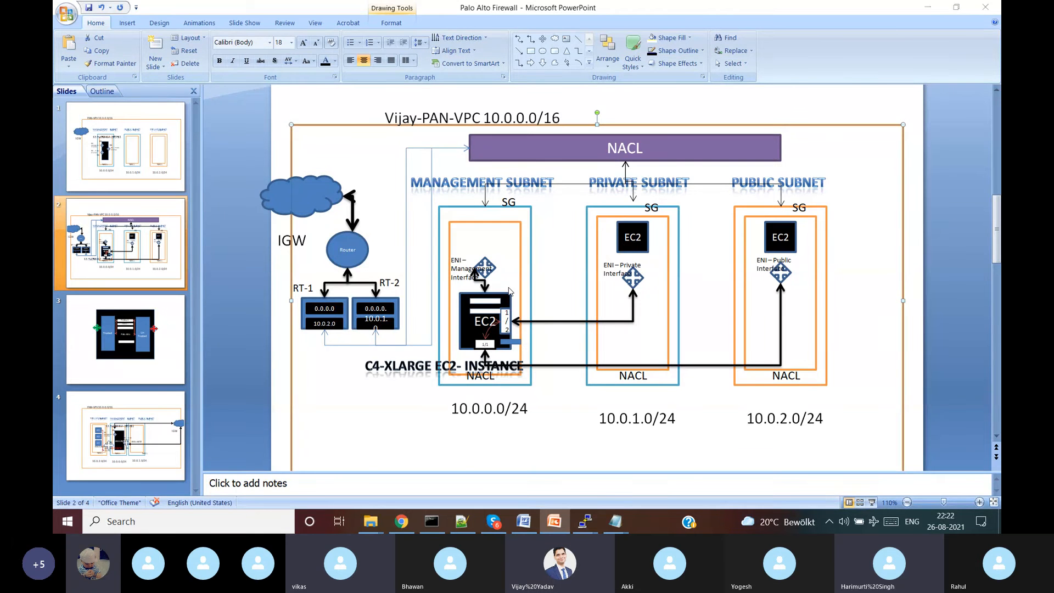
{"action": "key", "text": "alt+Tab"}
- Minimize PuTTY and view the Security rules' Rule Usage, where trust to untrust shows 19 hits
{"action": "mouse_move", "coordinate": [585, 521]}
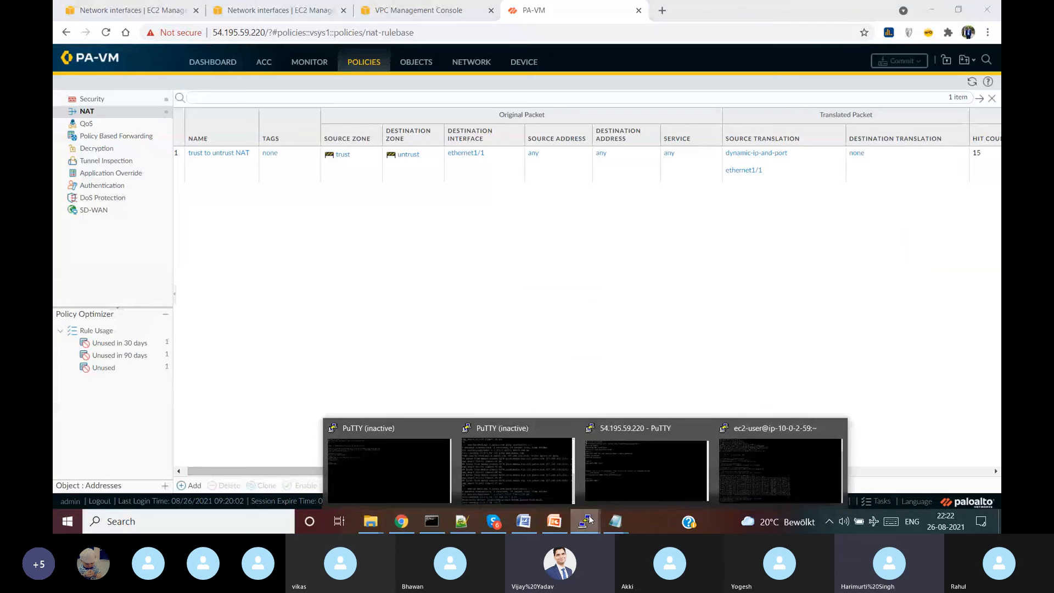
{"action": "left_click", "coordinate": [766, 468]}
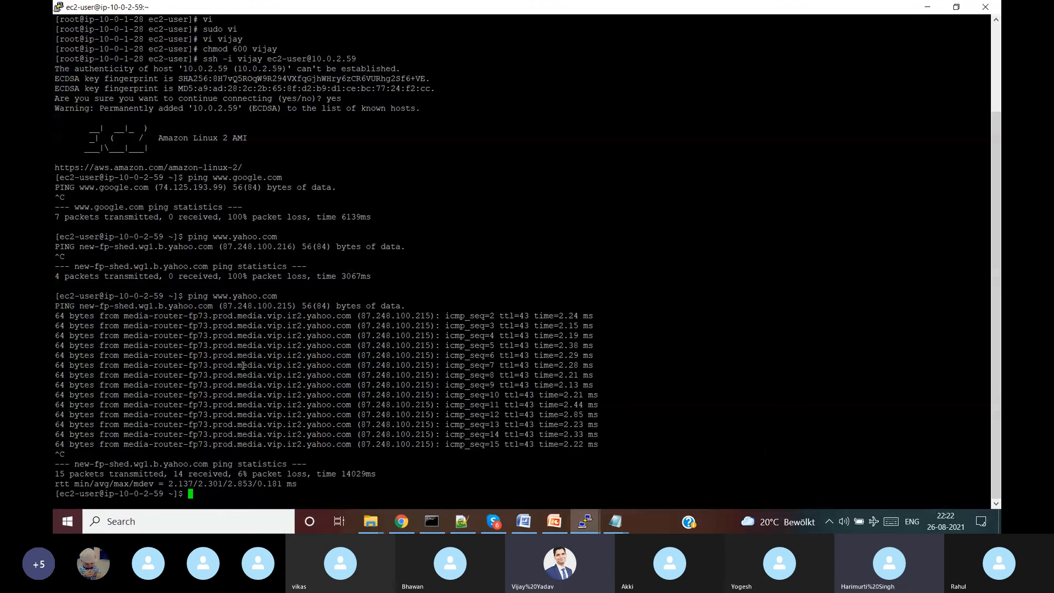
{"action": "left_click", "coordinate": [929, 7]}
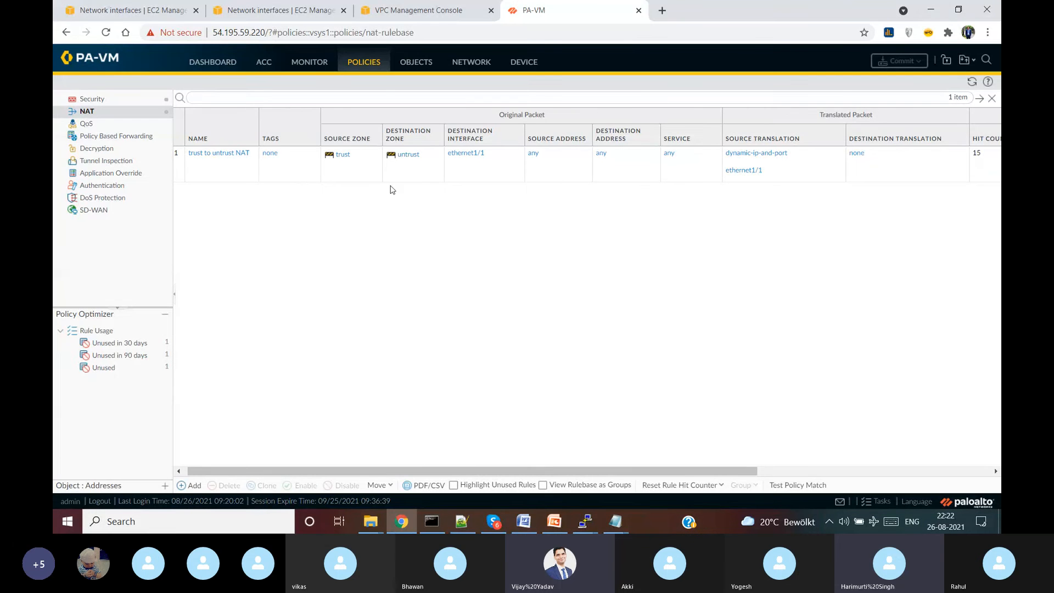
{"action": "left_click", "coordinate": [89, 101]}
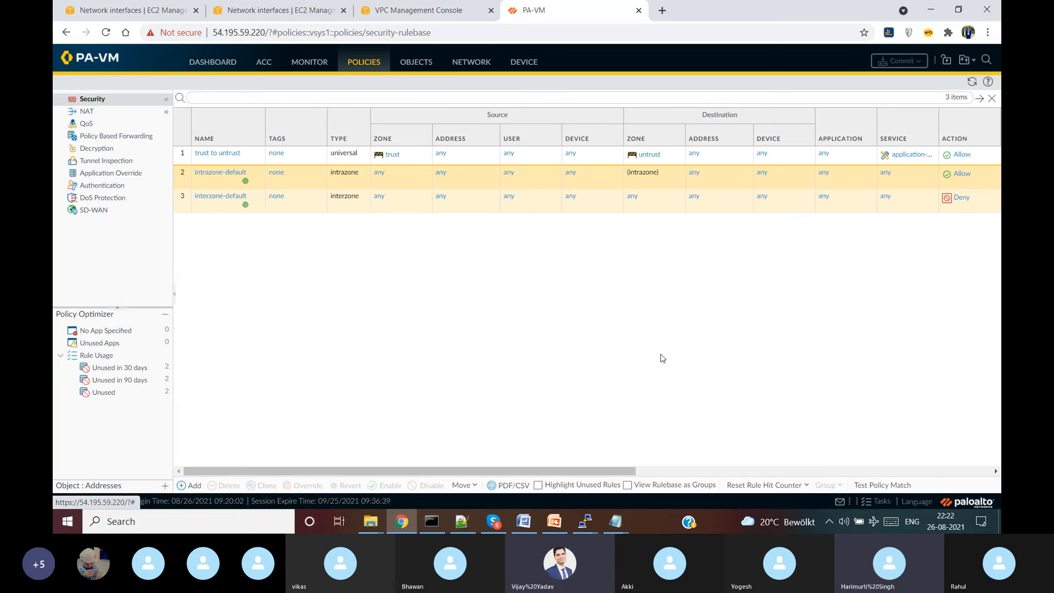
{"action": "left_click_drag", "start_coordinate": [577, 471], "coordinate": [772, 475]}
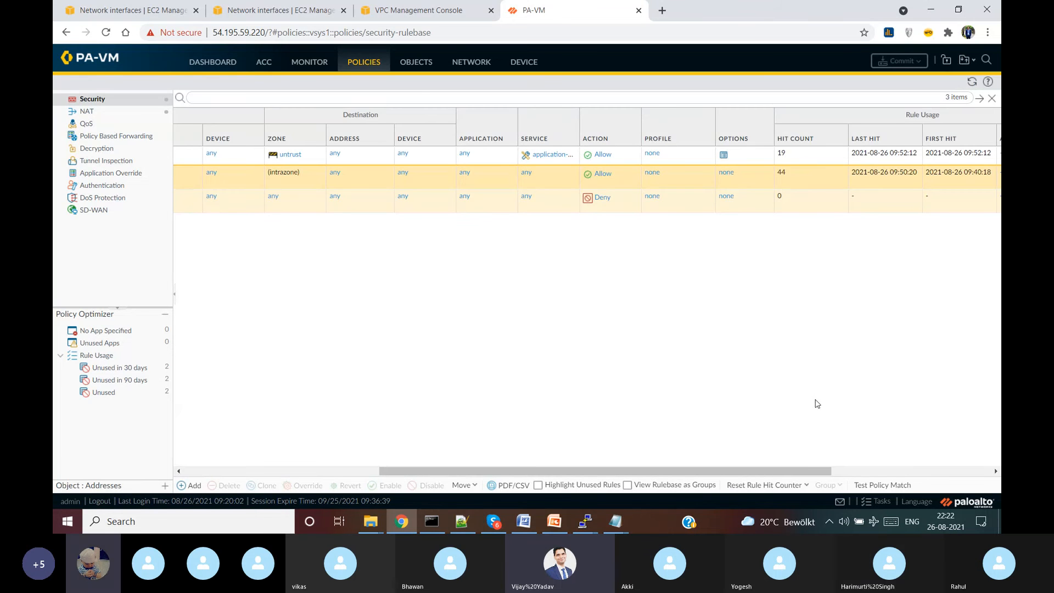
{"action": "left_click_drag", "start_coordinate": [784, 471], "coordinate": [452, 464]}
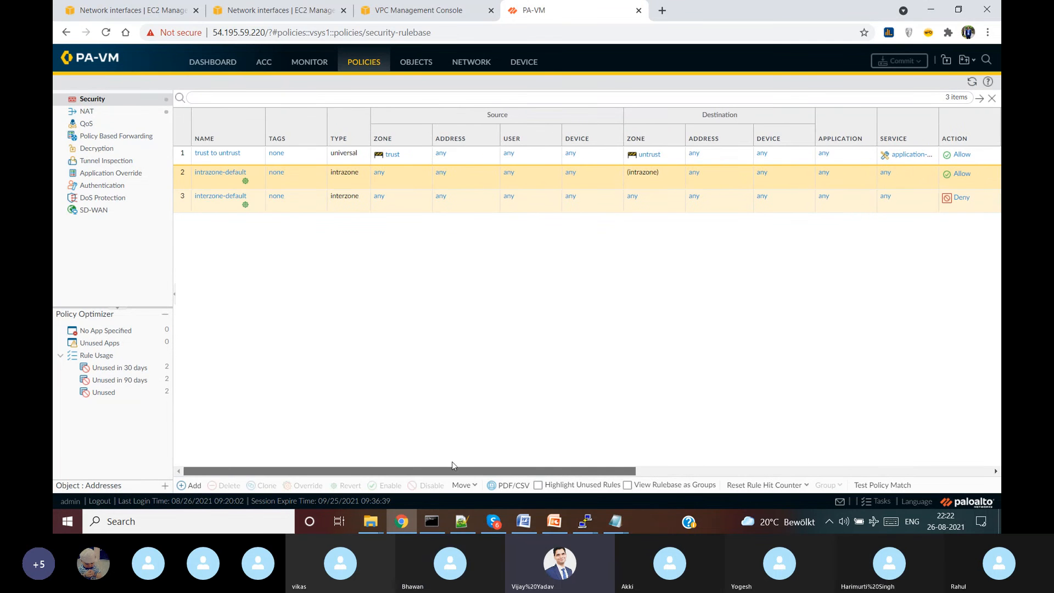
- Inspect the trust to untrust rule without changes, check Monitor > Traffic, then return to Policies
{"action": "left_click", "coordinate": [215, 155]}
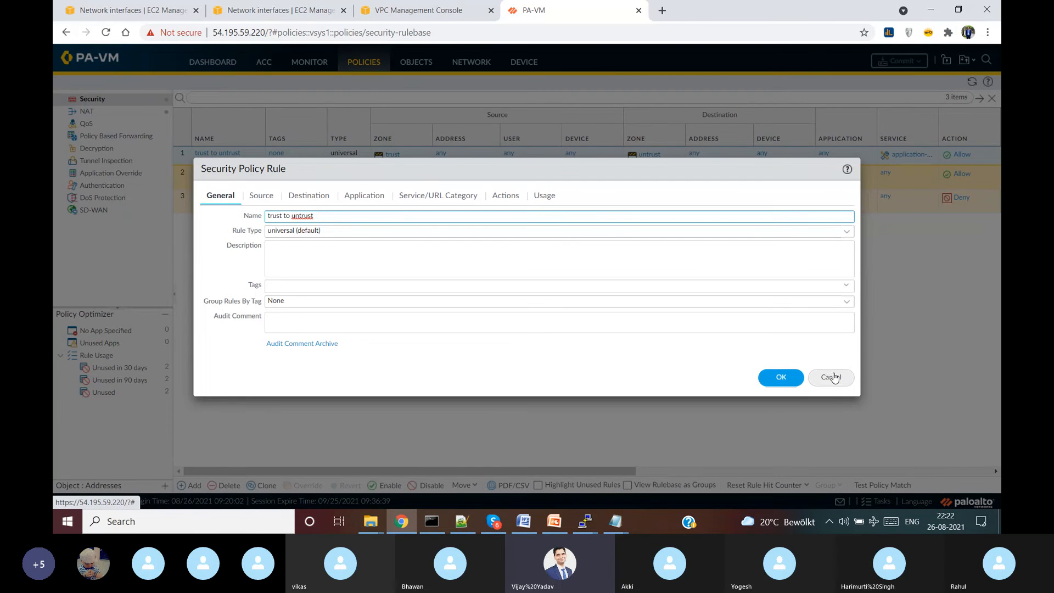
{"action": "left_click", "coordinate": [830, 377]}
{"action": "left_click", "coordinate": [310, 63]}
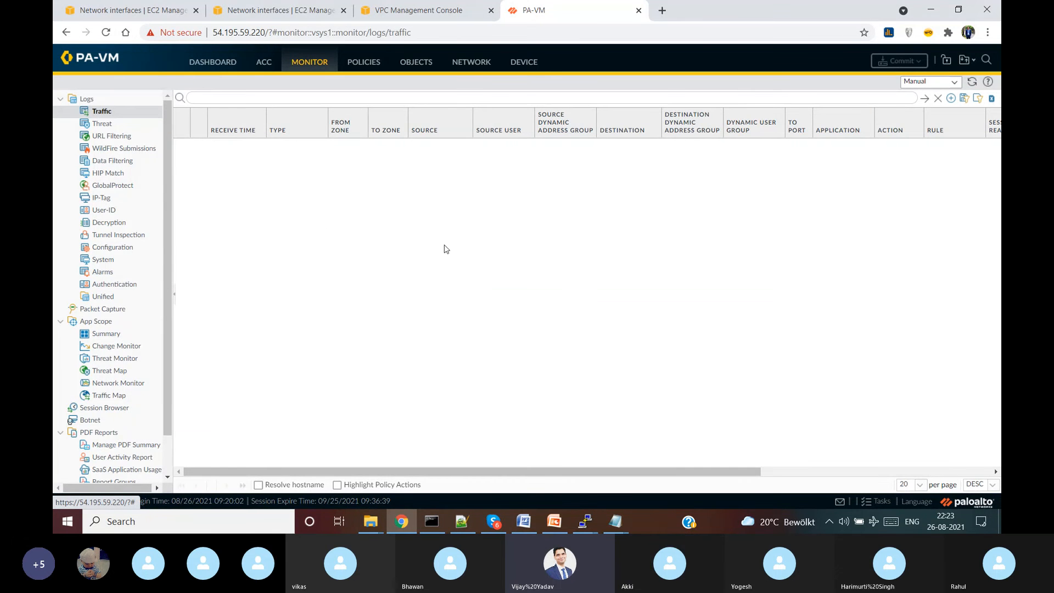
{"action": "left_click", "coordinate": [418, 67]}
{"action": "left_click", "coordinate": [369, 65]}
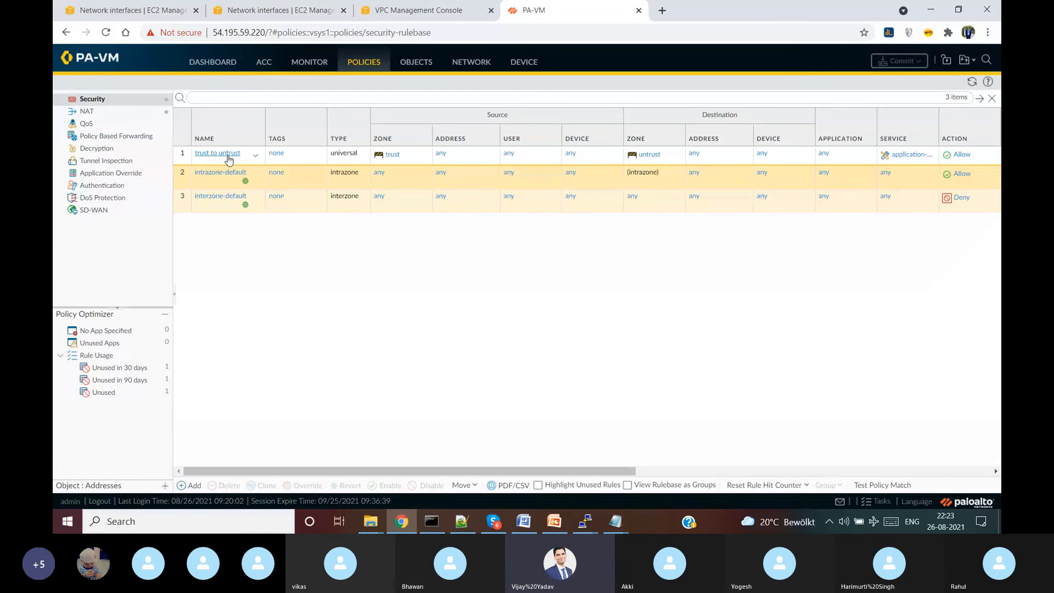
- Open the trust to untrust rule and untick Any above URL Category on Service/URL Category
{"action": "left_click", "coordinate": [227, 155]}
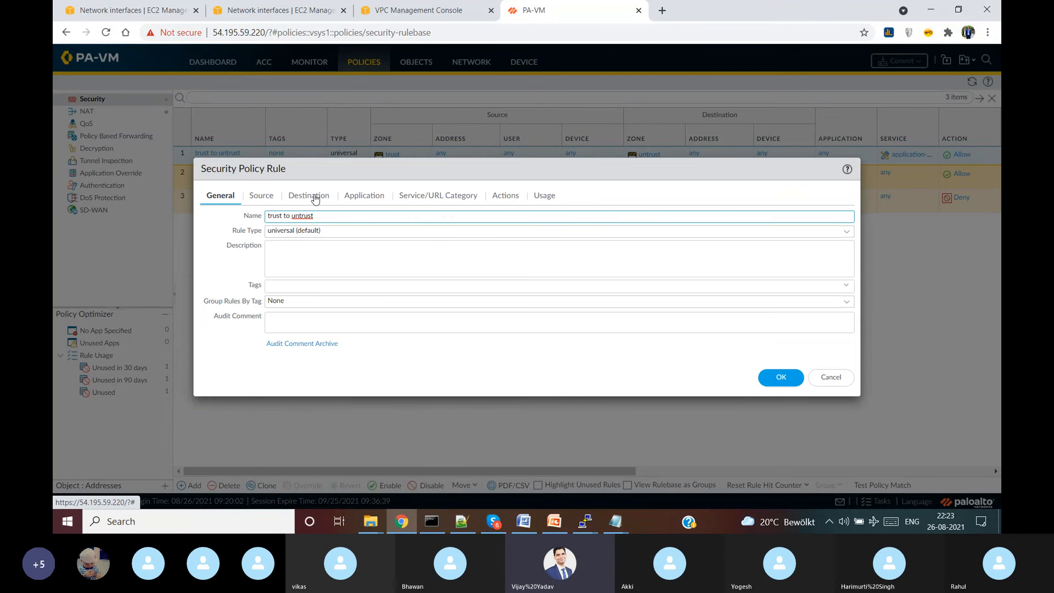
{"action": "left_click", "coordinate": [310, 196]}
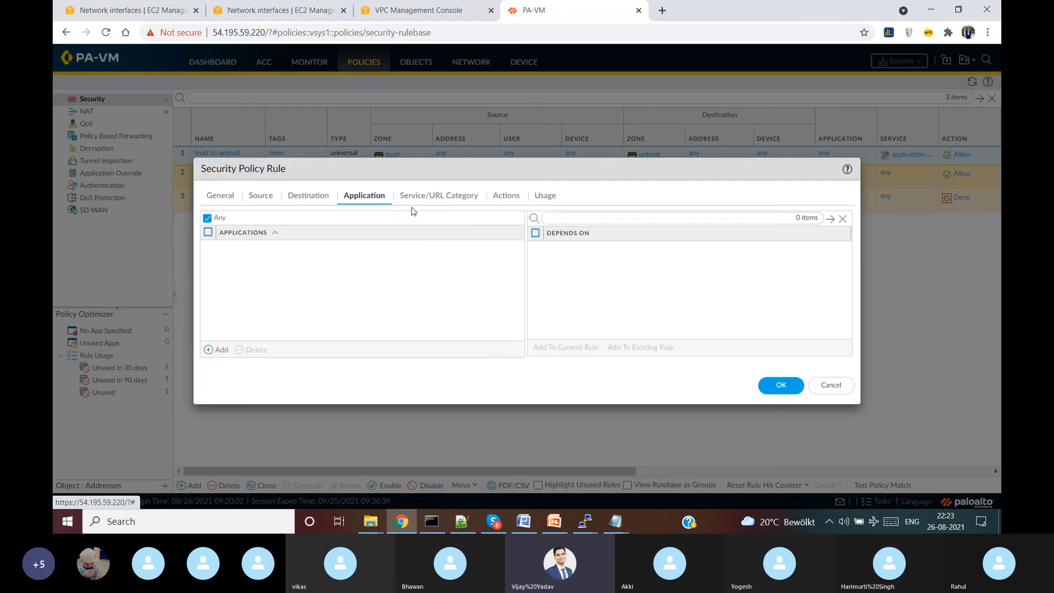
{"action": "left_click", "coordinate": [433, 199]}
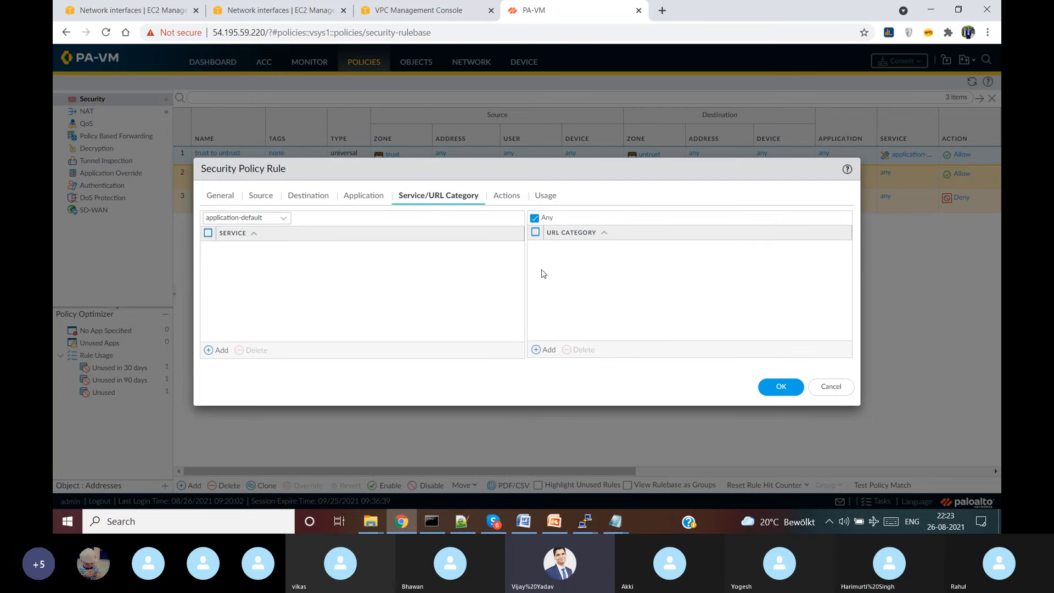
{"action": "left_click", "coordinate": [535, 218]}
{"action": "left_click", "coordinate": [554, 350]}
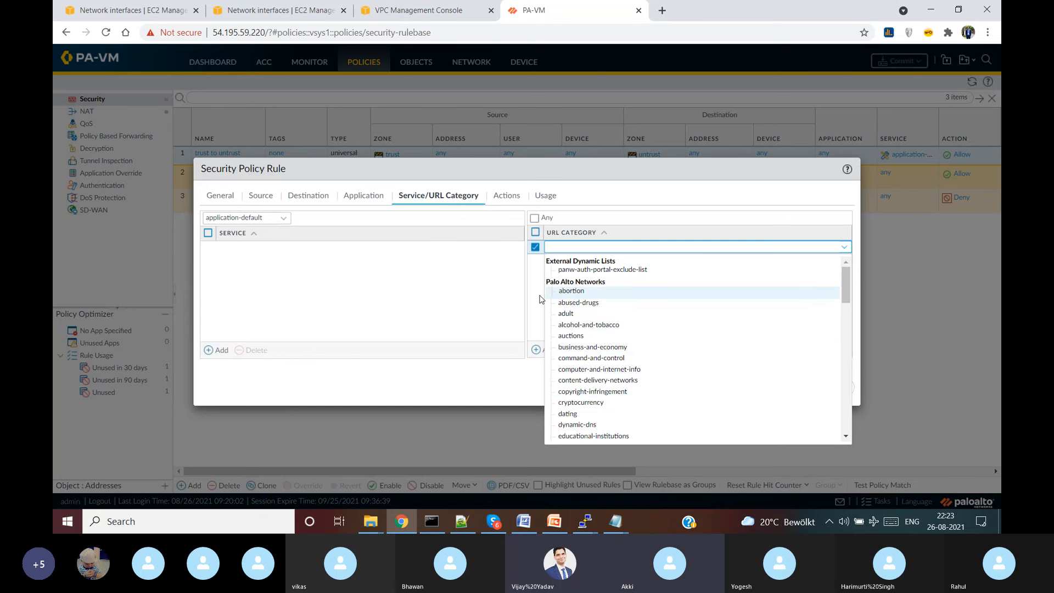
{"action": "left_click", "coordinate": [533, 316]}
{"action": "left_click", "coordinate": [548, 350]}
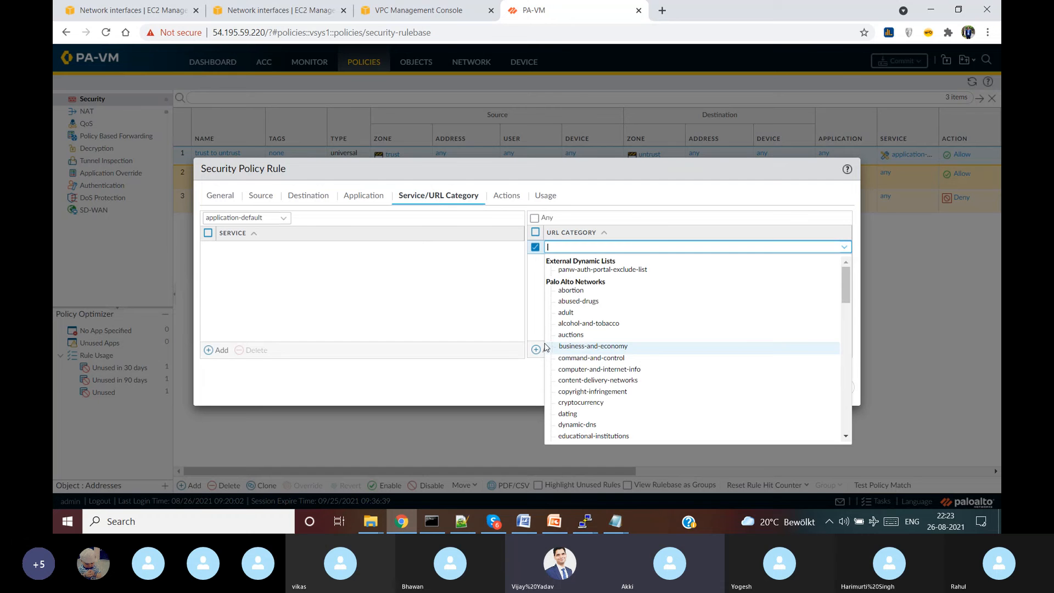
{"action": "left_click", "coordinate": [534, 352]}
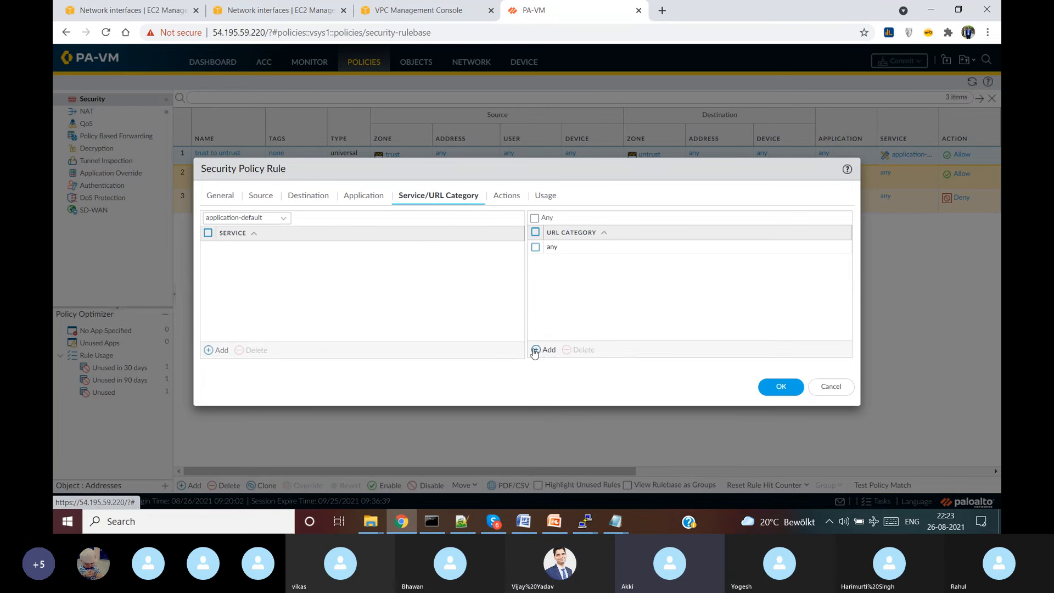
{"action": "left_click", "coordinate": [534, 352]}
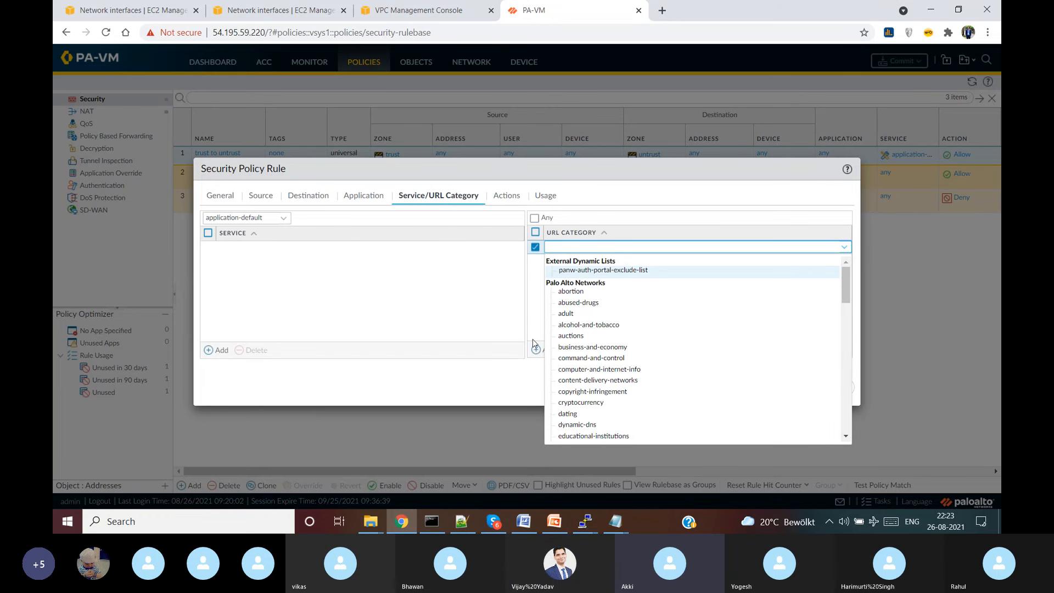
{"action": "left_click", "coordinate": [536, 332]}
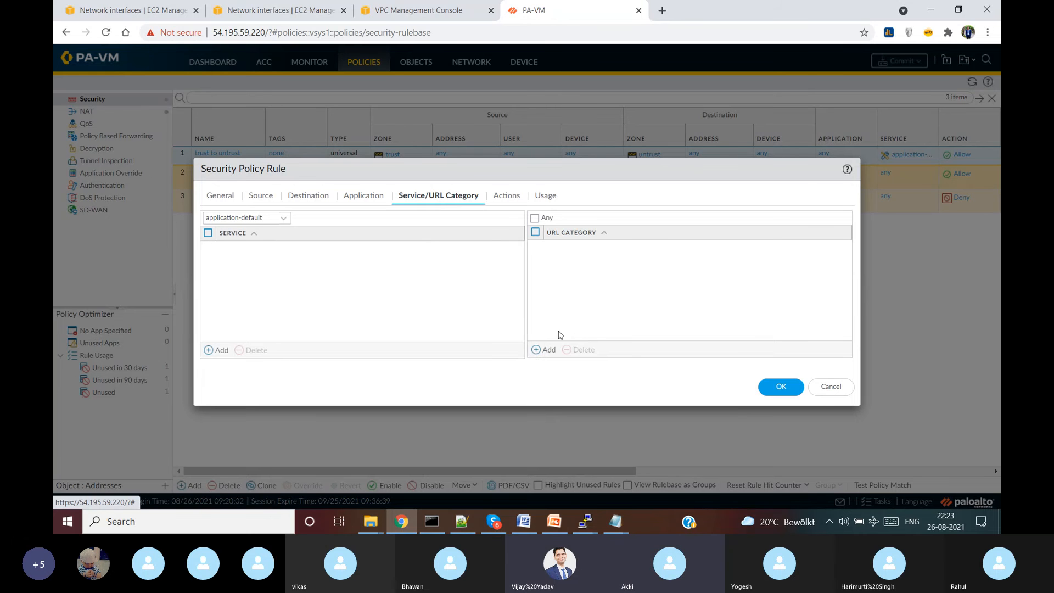
- Browse the URL category list, toggle Any, and review the service choices, leaving application-default
{"action": "left_click", "coordinate": [547, 351]}
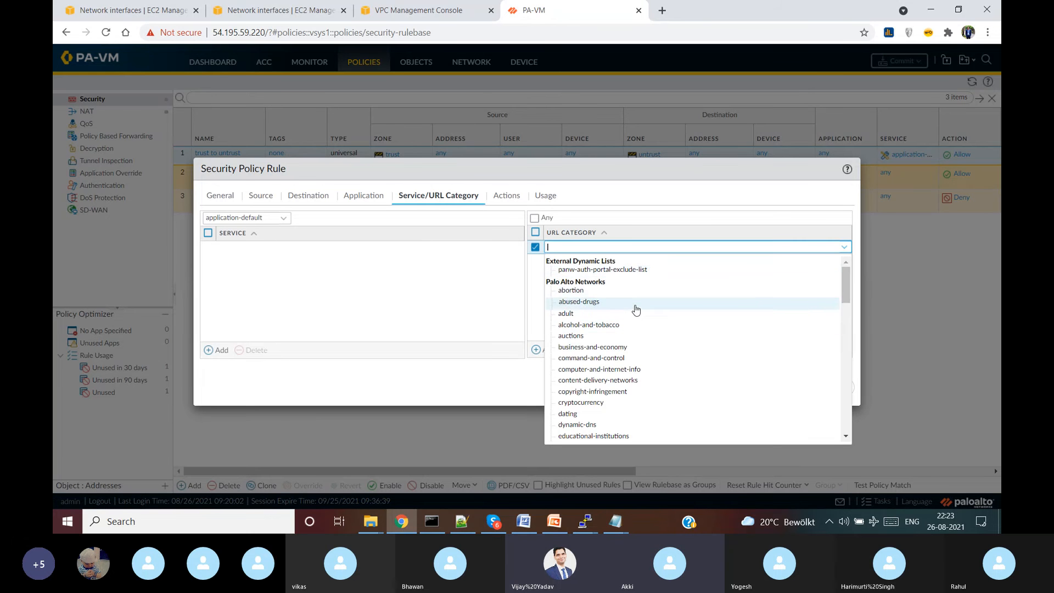
{"action": "scroll", "coordinate": [636, 310], "scroll_direction": "down", "scroll_amount": 10}
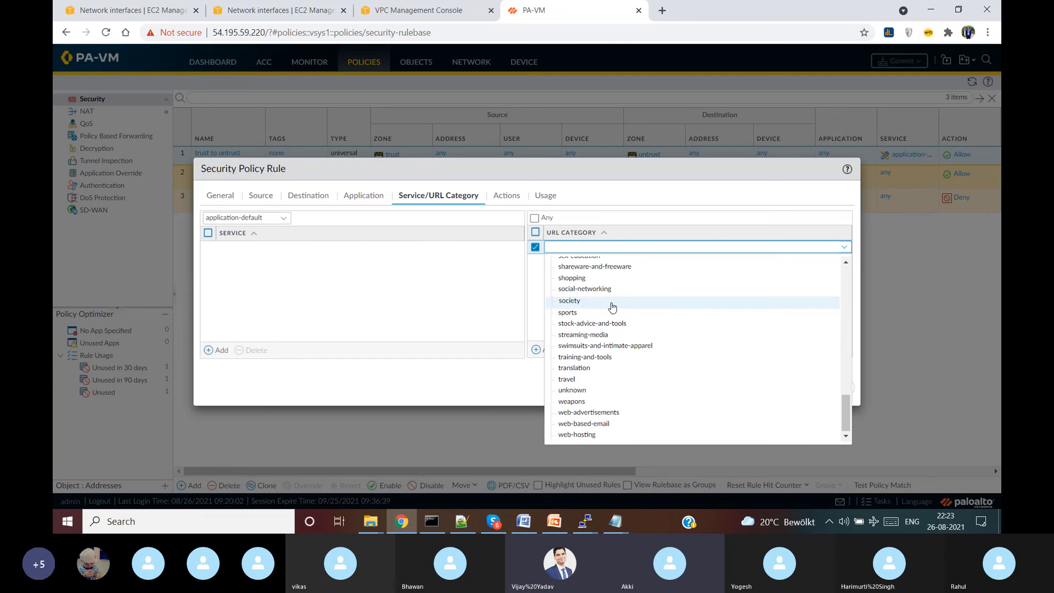
{"action": "left_click", "coordinate": [540, 256]}
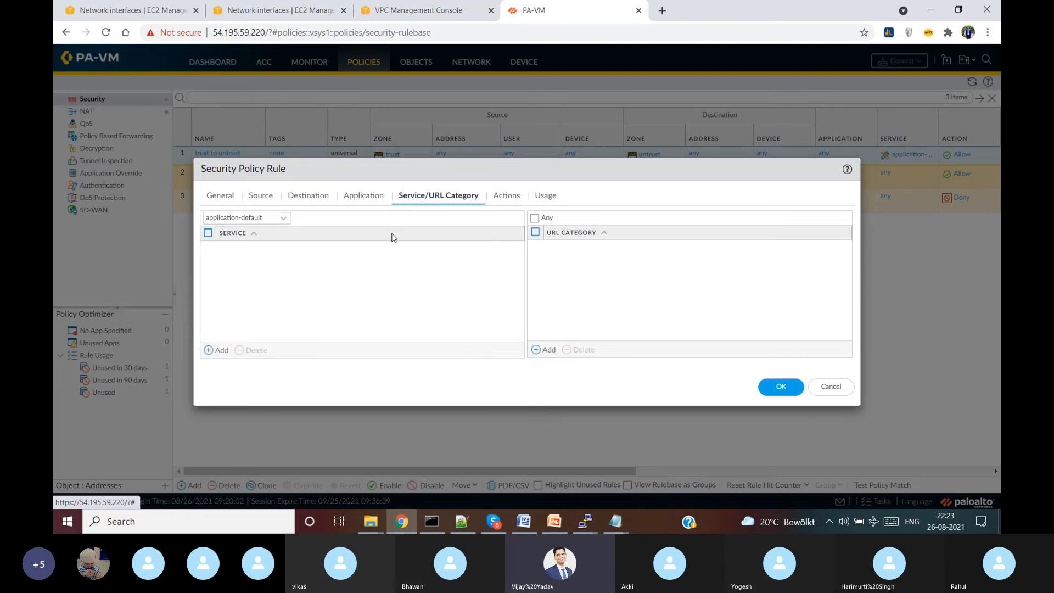
{"action": "left_click", "coordinate": [533, 219]}
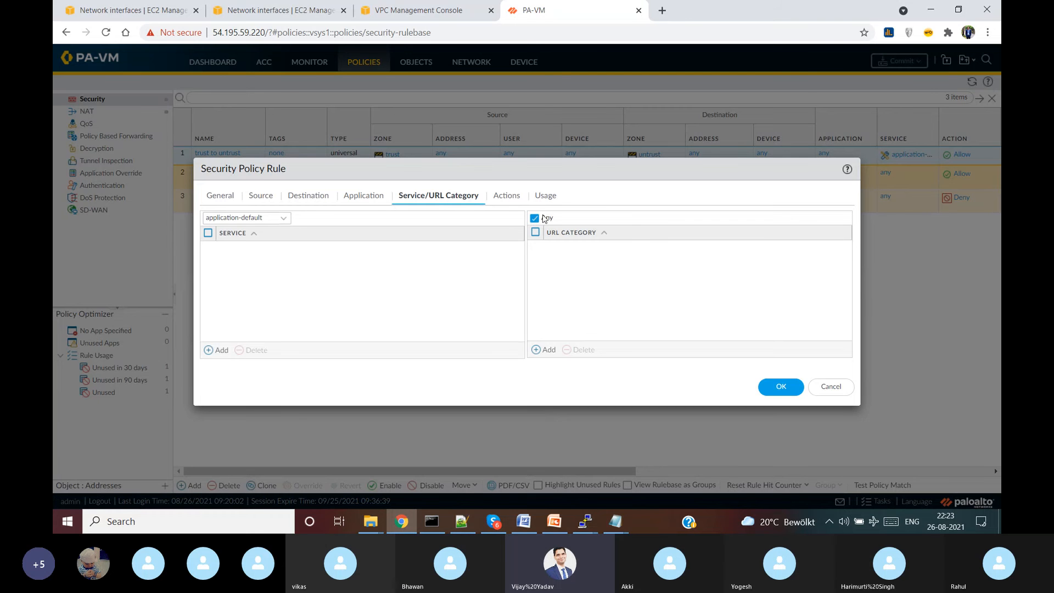
{"action": "left_click", "coordinate": [375, 197]}
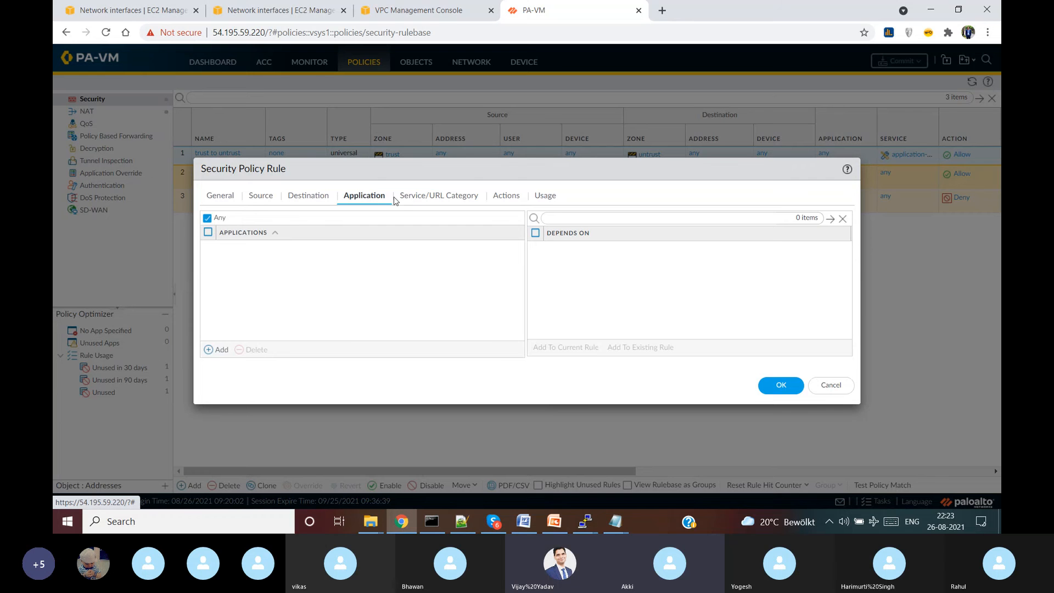
{"action": "left_click", "coordinate": [414, 198]}
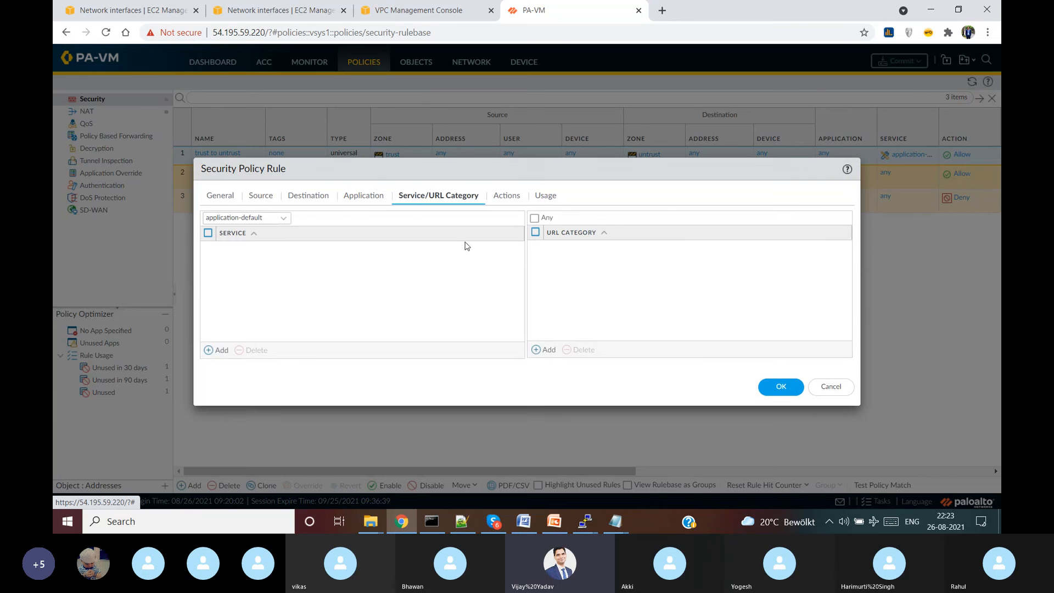
{"action": "left_click", "coordinate": [285, 218]}
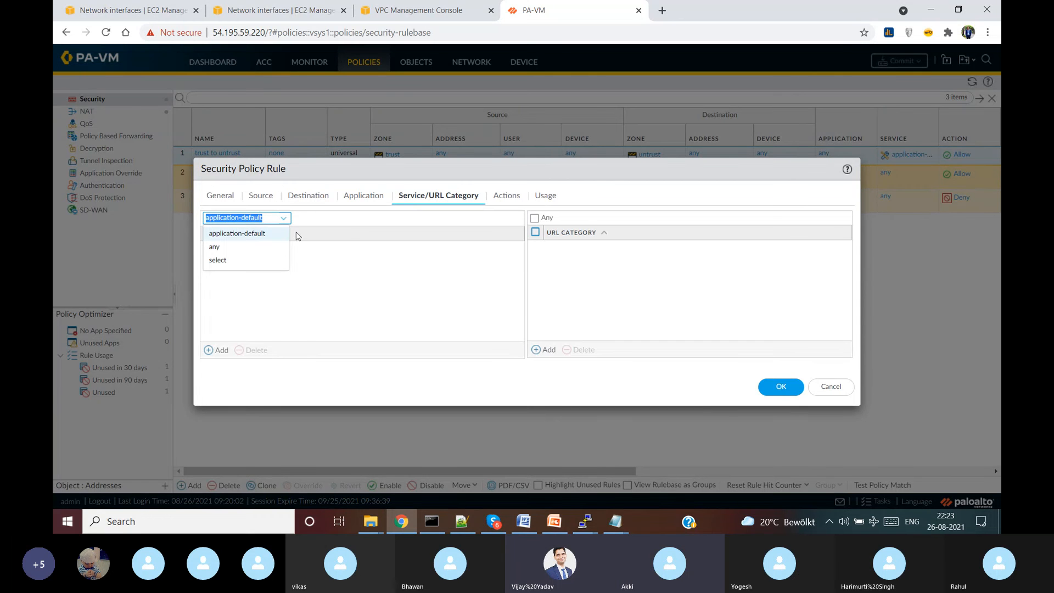
{"action": "left_click", "coordinate": [582, 235]}
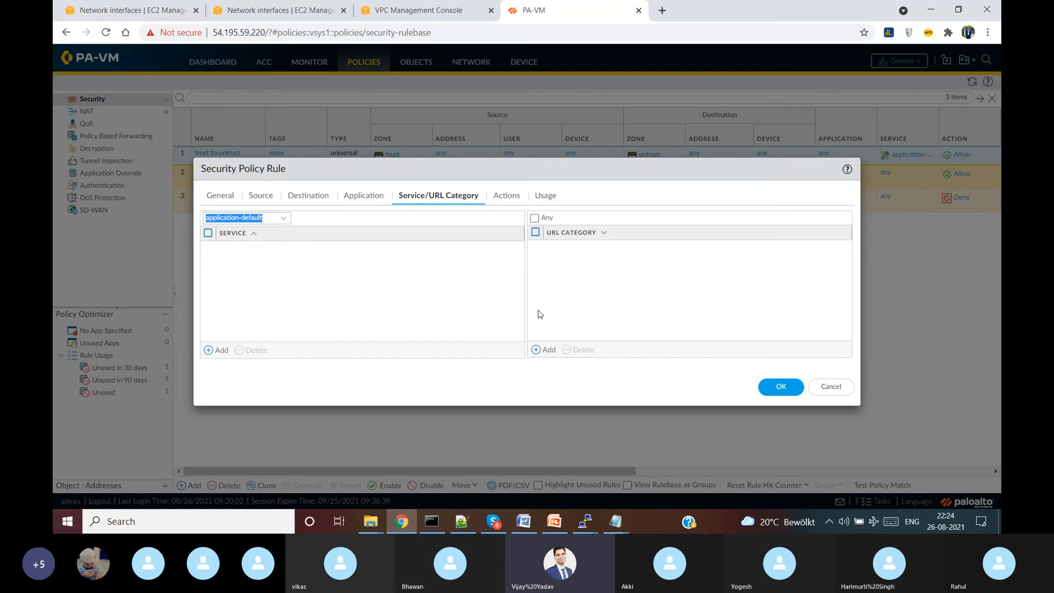
- Set the trust to untrust rule's service to any
{"action": "left_click", "coordinate": [547, 349]}
{"action": "left_click", "coordinate": [483, 300]}
{"action": "left_click", "coordinate": [281, 219]}
{"action": "left_click", "coordinate": [250, 246]}
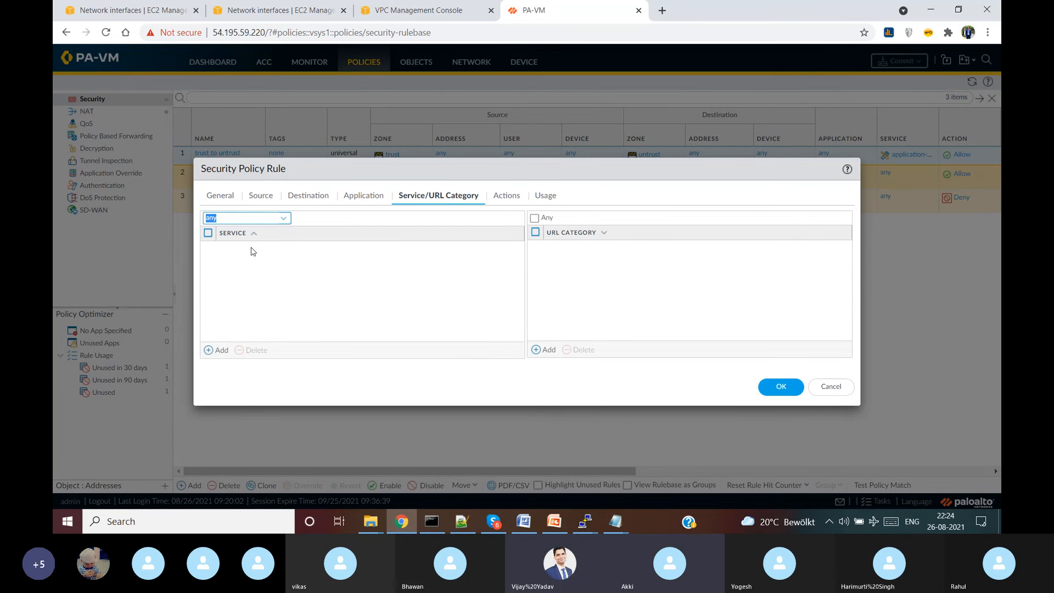
{"action": "left_click", "coordinate": [282, 220]}
{"action": "left_click", "coordinate": [247, 260]}
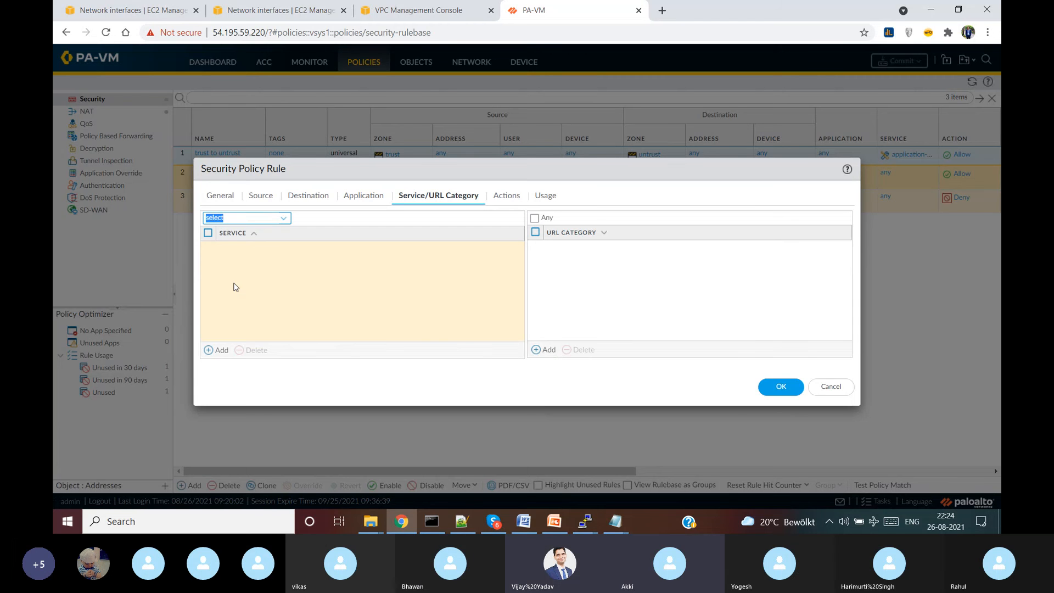
{"action": "left_click", "coordinate": [220, 355]}
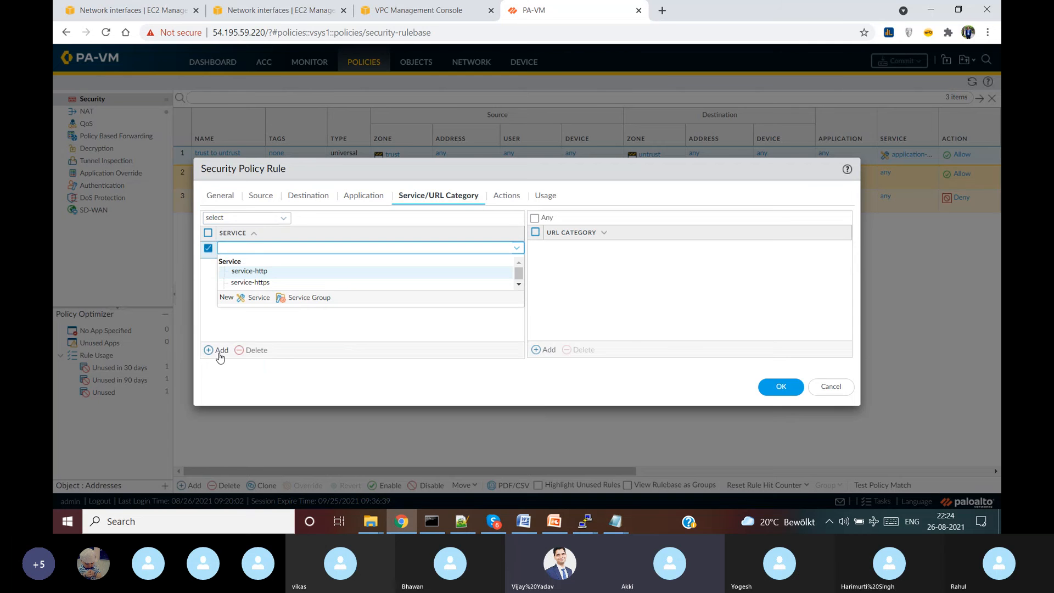
{"action": "left_click", "coordinate": [210, 255]}
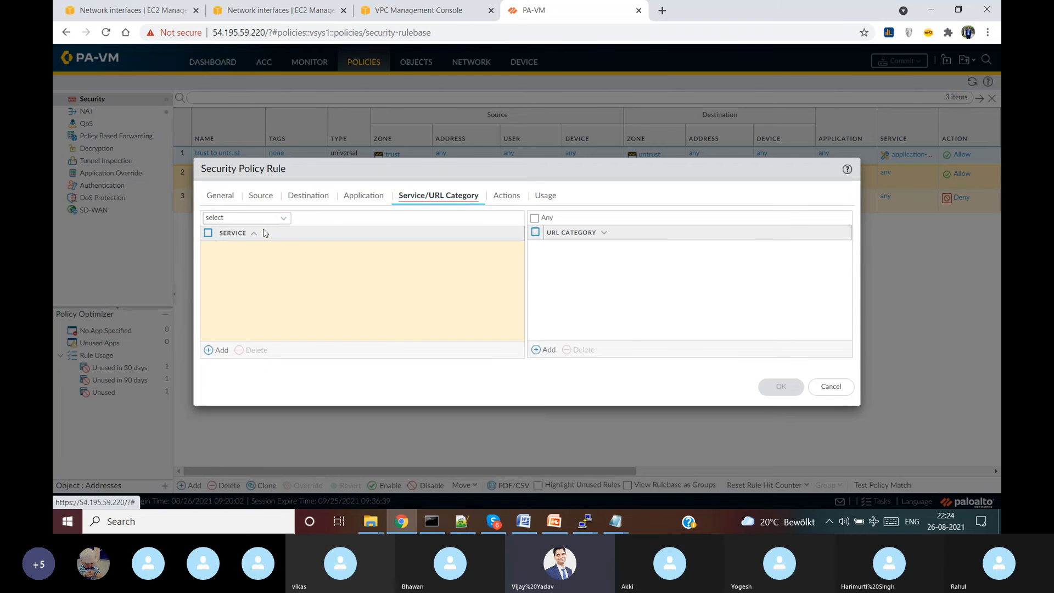
{"action": "left_click", "coordinate": [283, 219]}
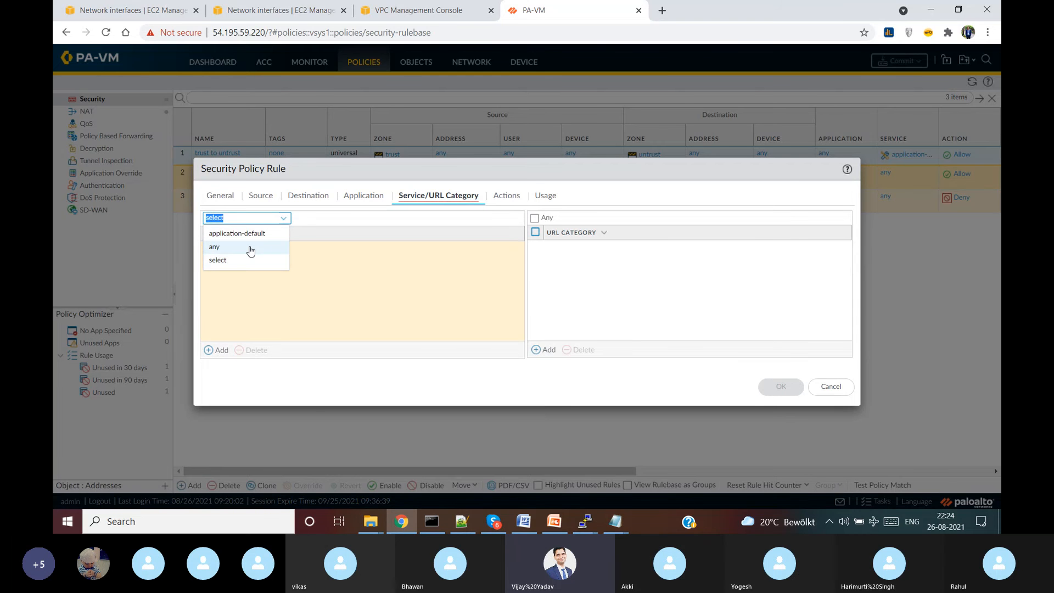
{"action": "left_click", "coordinate": [251, 250]}
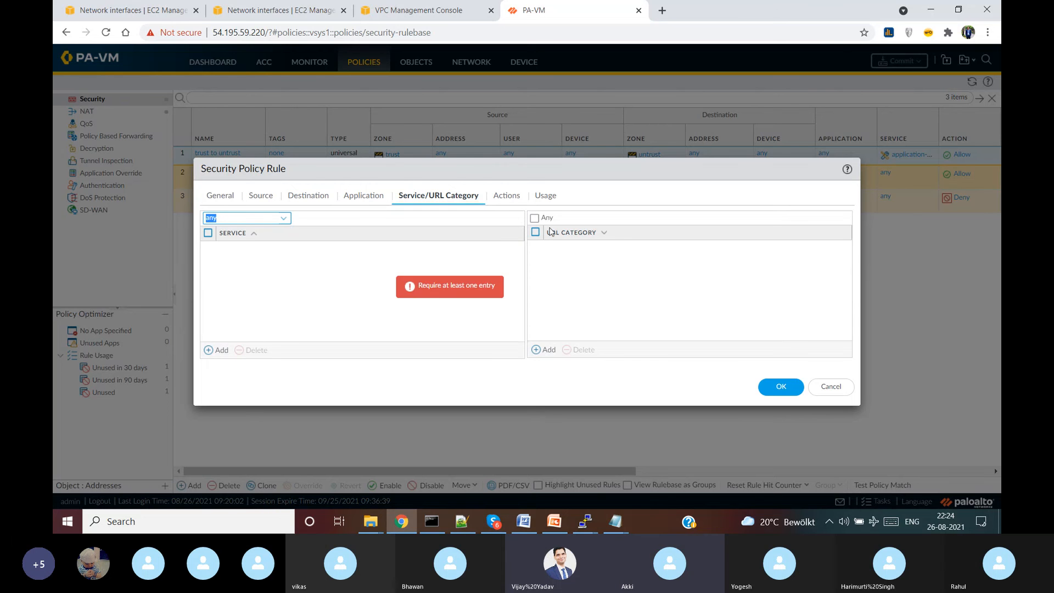
- Try filtering URL category entries by '.com' and 'www', discarding both empty entries
{"action": "left_click", "coordinate": [536, 350]}
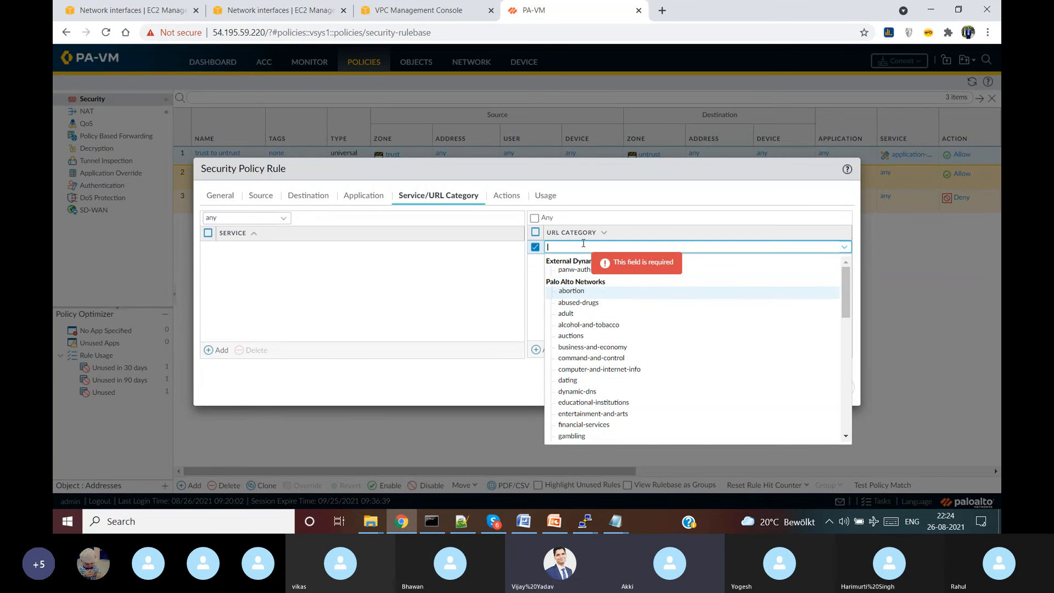
{"action": "key", "text": "BackSpace"}
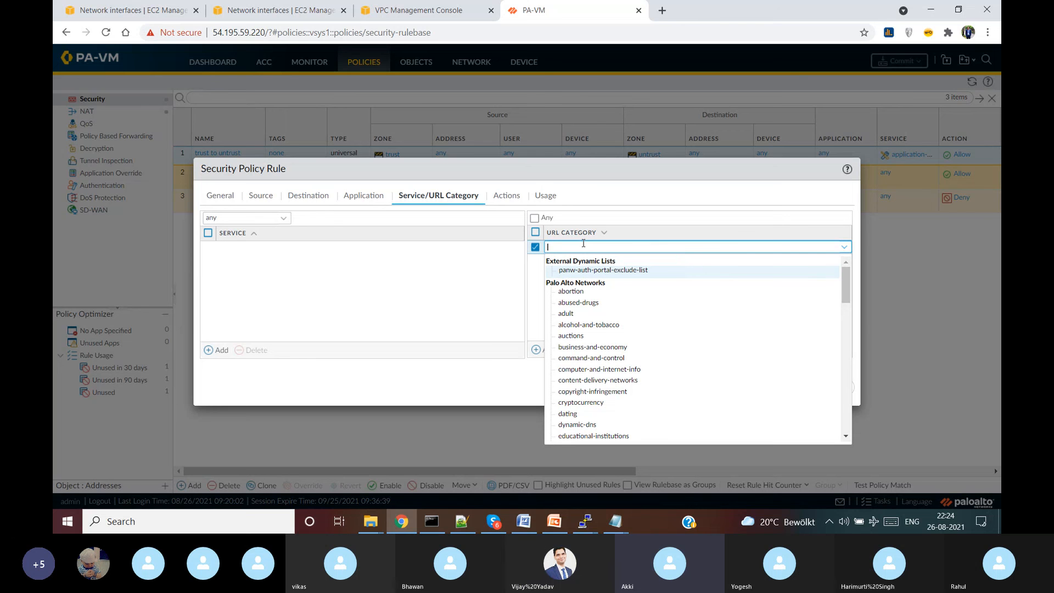
{"action": "type", "text": ".com"}
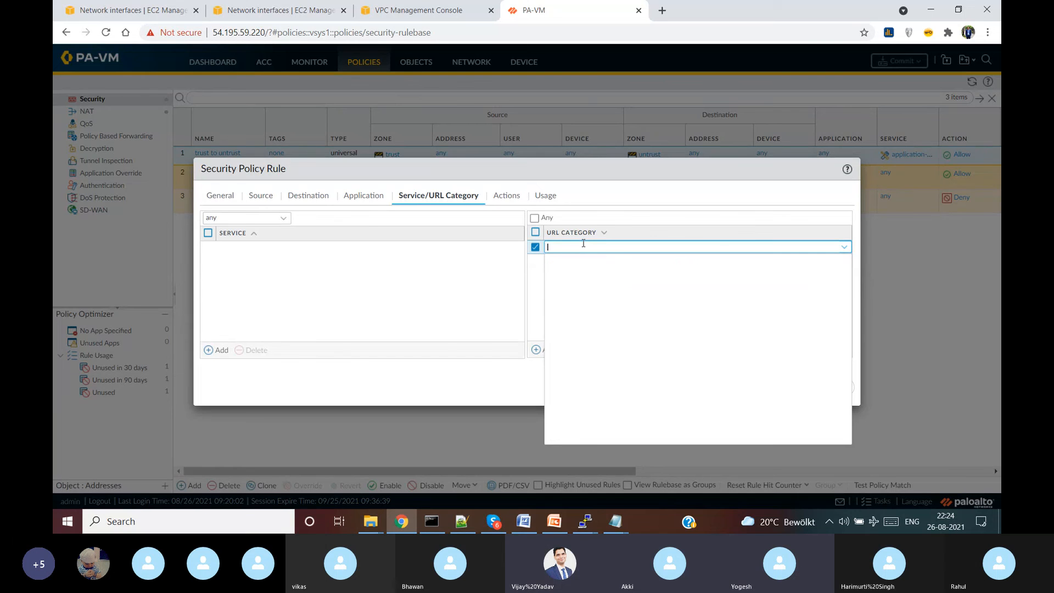
{"action": "left_click", "coordinate": [536, 247]}
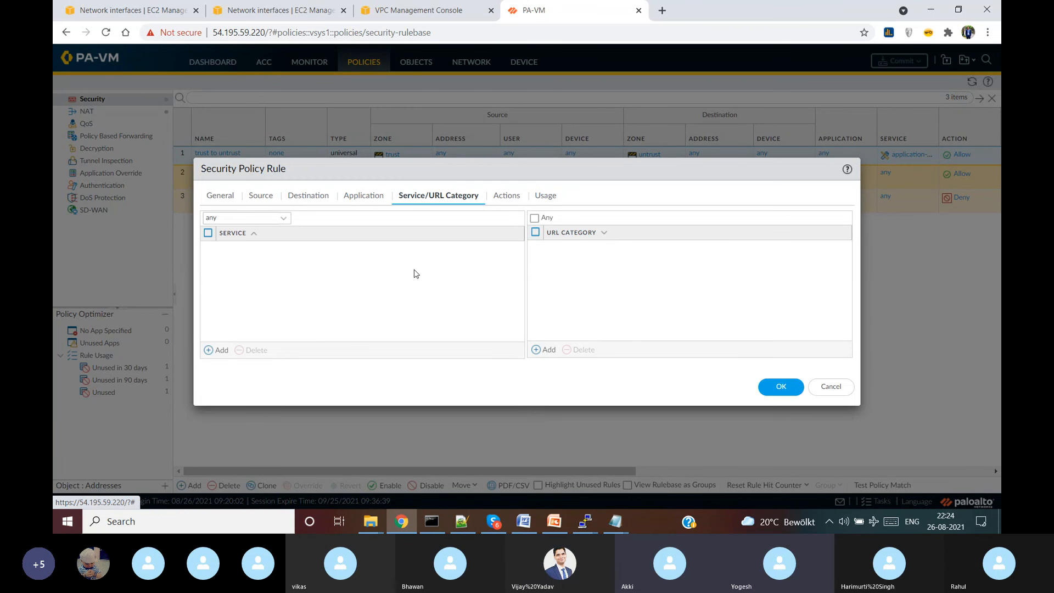
{"action": "left_click", "coordinate": [545, 355]}
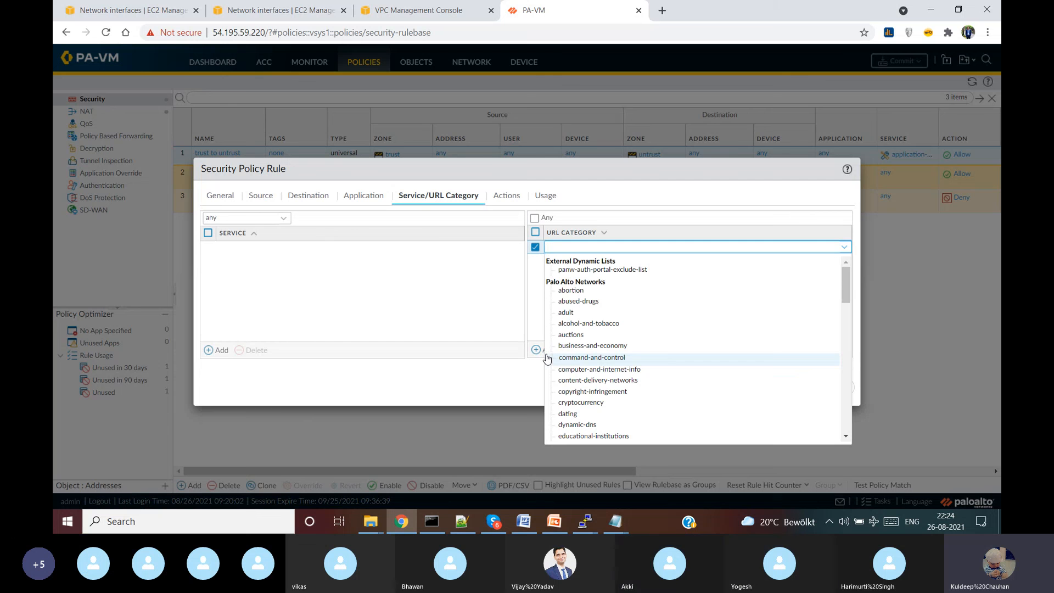
{"action": "type", "text": "www"}
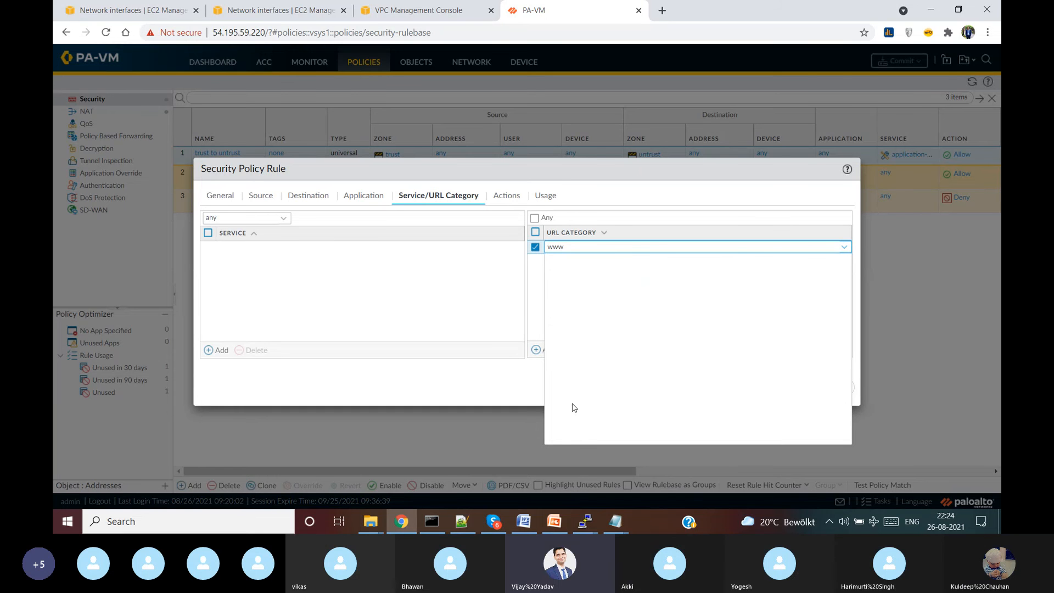
{"action": "key", "text": "BackSpace"}
{"action": "left_click", "coordinate": [538, 248]}
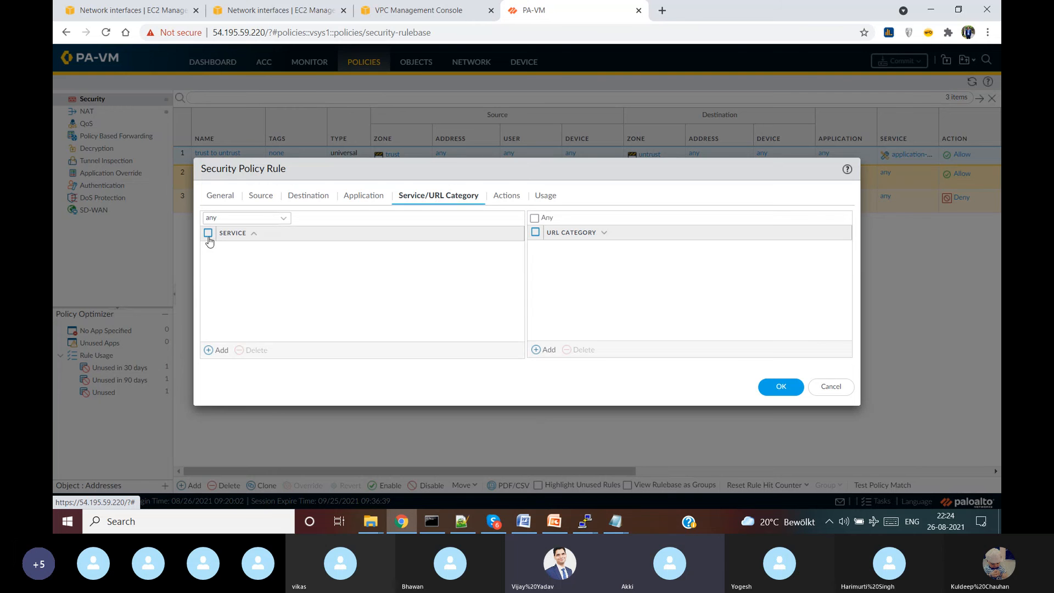
- On the Destination tab, start adding a new destination address entry
{"action": "left_click", "coordinate": [354, 199]}
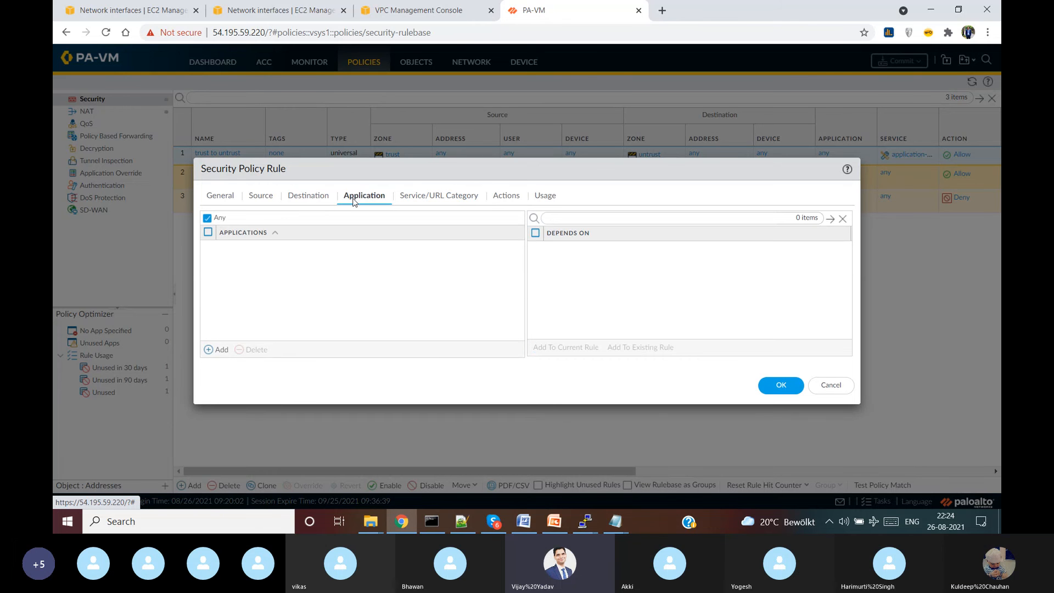
{"action": "left_click", "coordinate": [309, 199]}
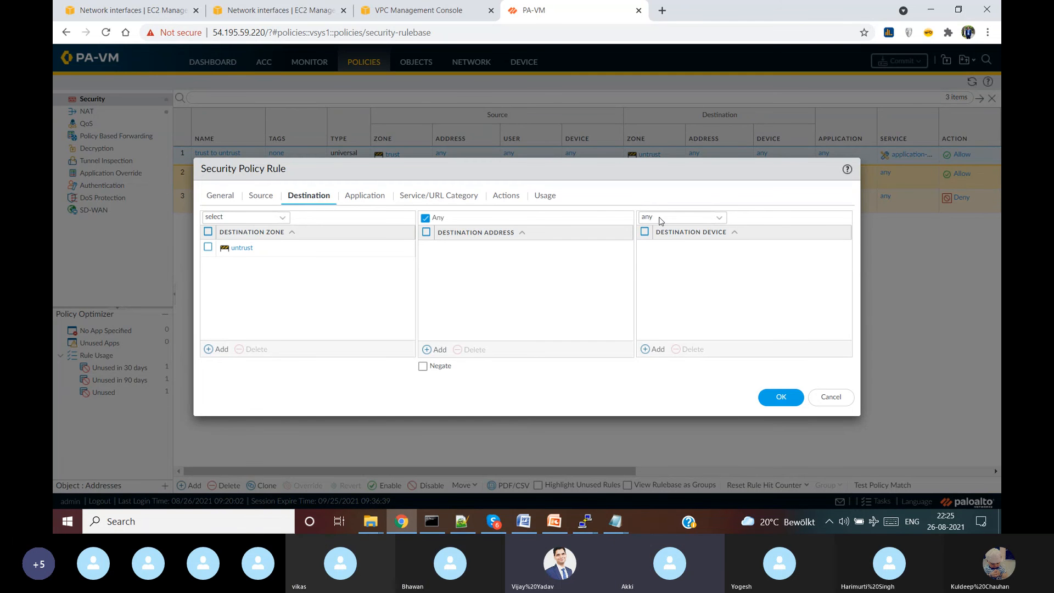
{"action": "left_click", "coordinate": [720, 218]}
{"action": "left_click", "coordinate": [460, 243]}
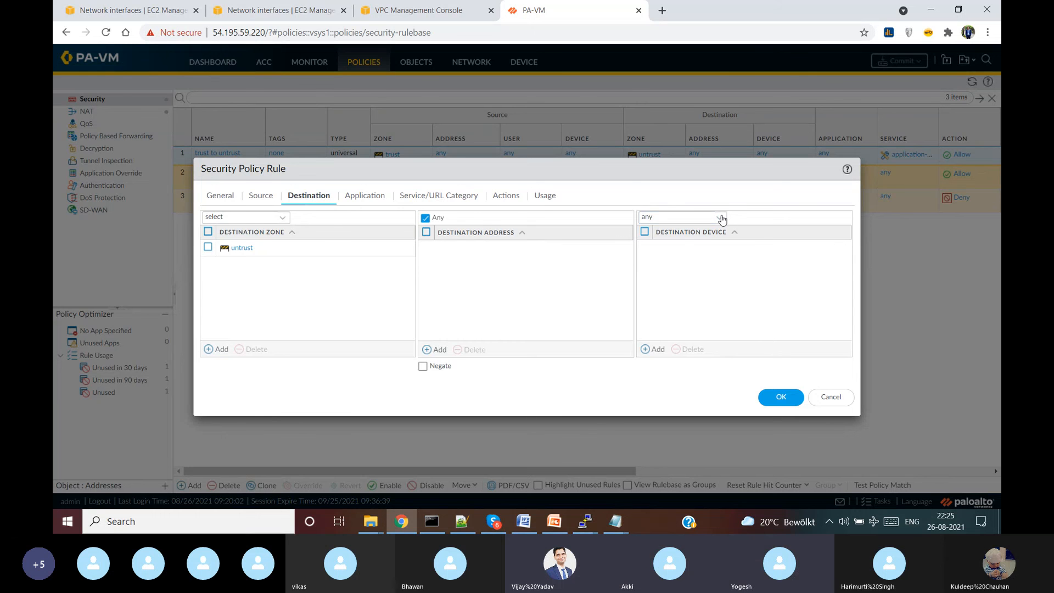
{"action": "left_click", "coordinate": [449, 197]}
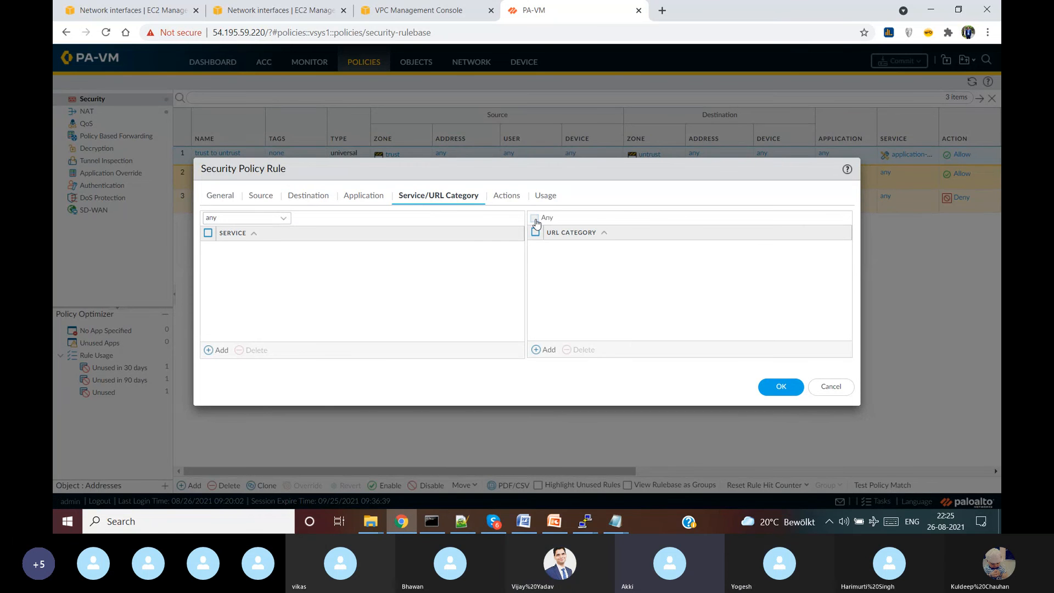
{"action": "left_click", "coordinate": [219, 195]}
{"action": "left_click", "coordinate": [259, 198]}
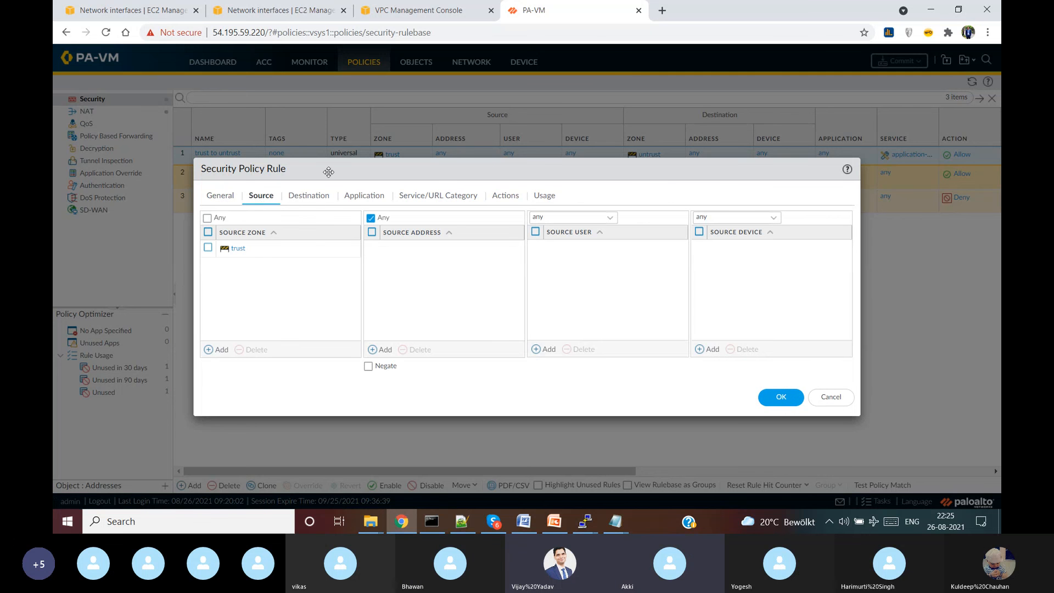
{"action": "left_click", "coordinate": [324, 199]}
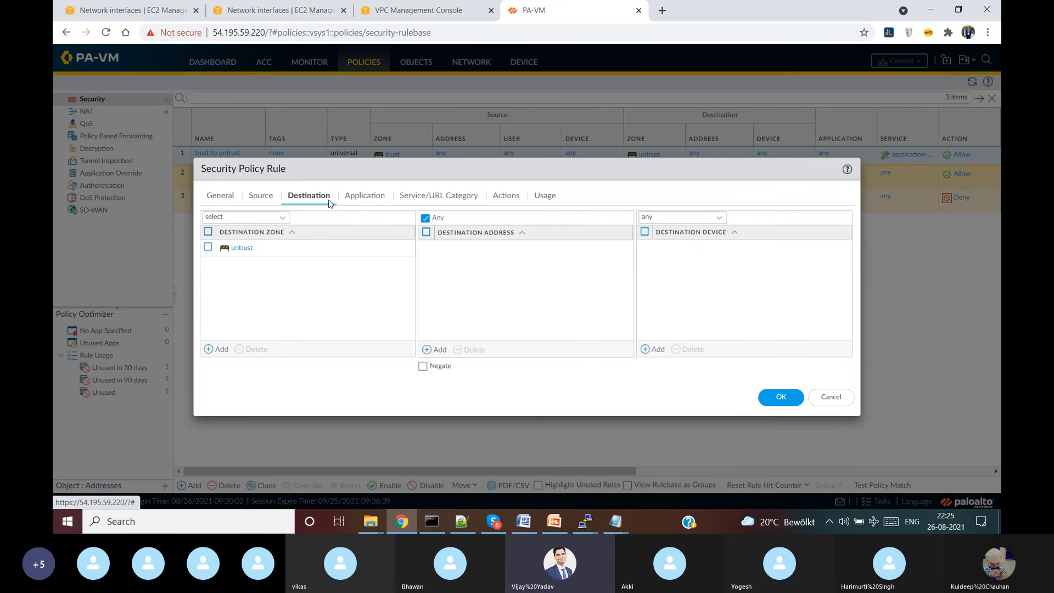
{"action": "left_click", "coordinate": [440, 350]}
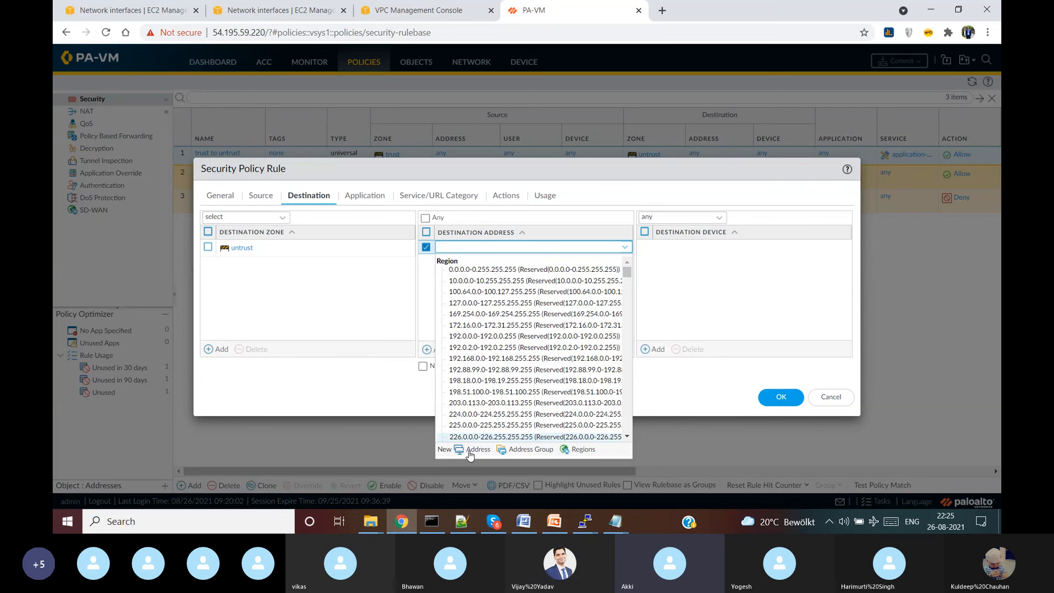
{"action": "left_click", "coordinate": [469, 450]}
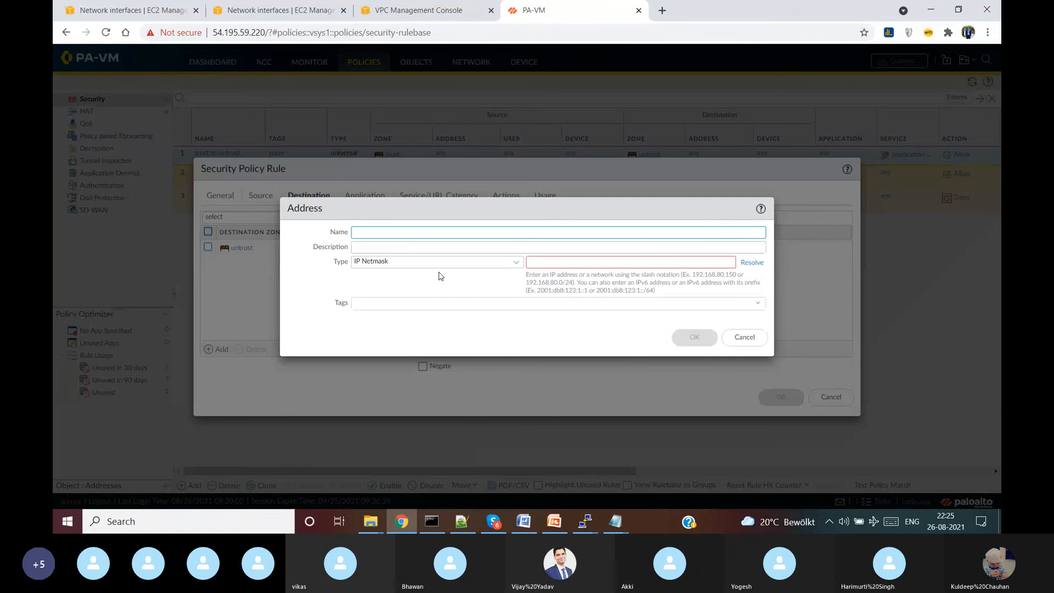
{"action": "left_click", "coordinate": [513, 263]}
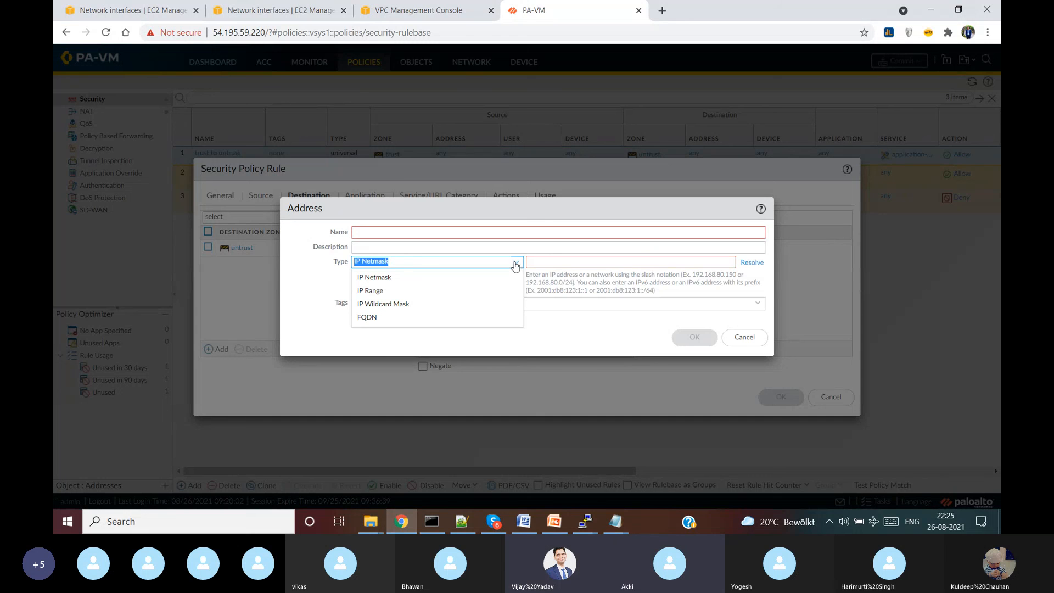
{"action": "left_click", "coordinate": [394, 318]}
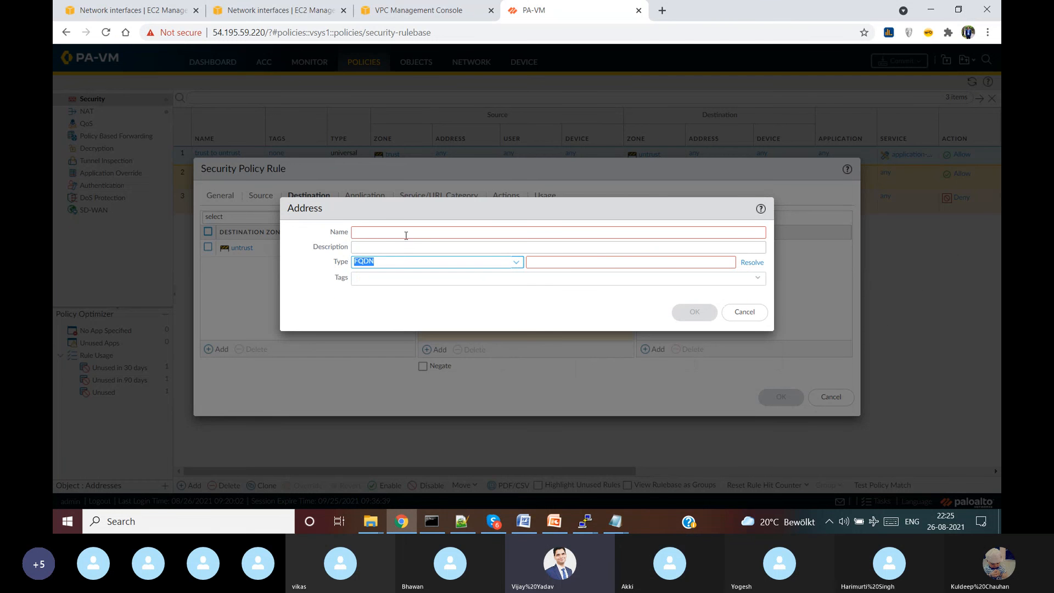
{"action": "left_click", "coordinate": [402, 233]}
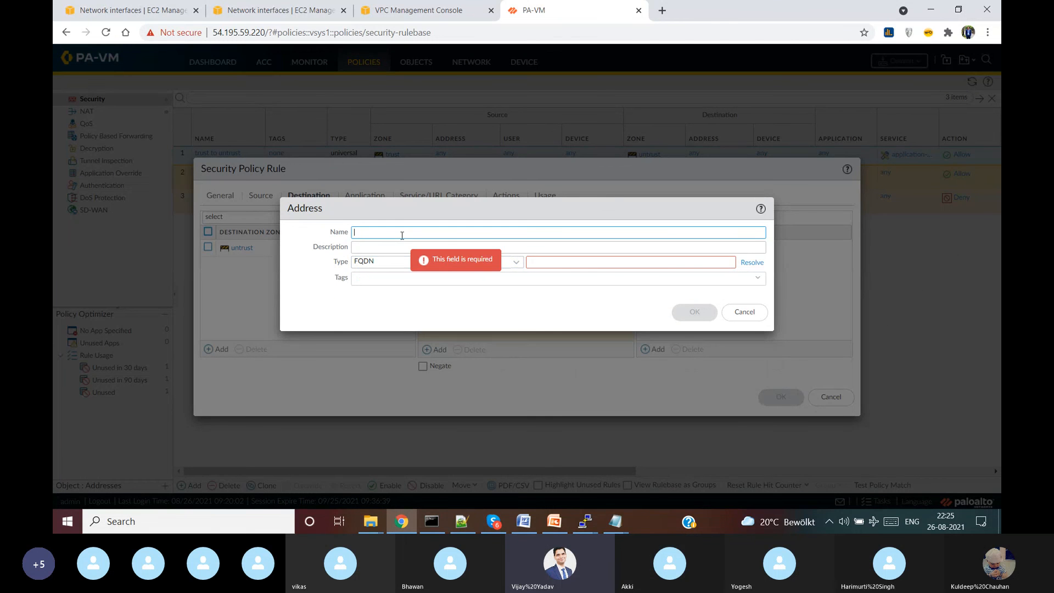
{"action": "type", "text": "Yahoo.com"}
{"action": "key", "text": "Tab"}
{"action": "key", "text": "Tab"}
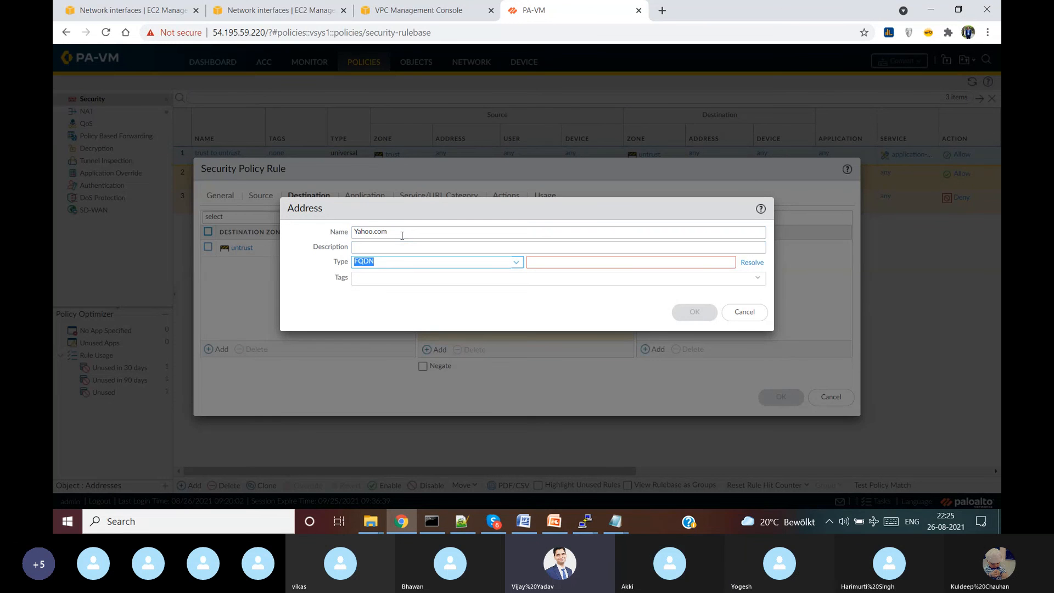
{"action": "key", "text": "Tab"}
{"action": "type", "text": "www."}
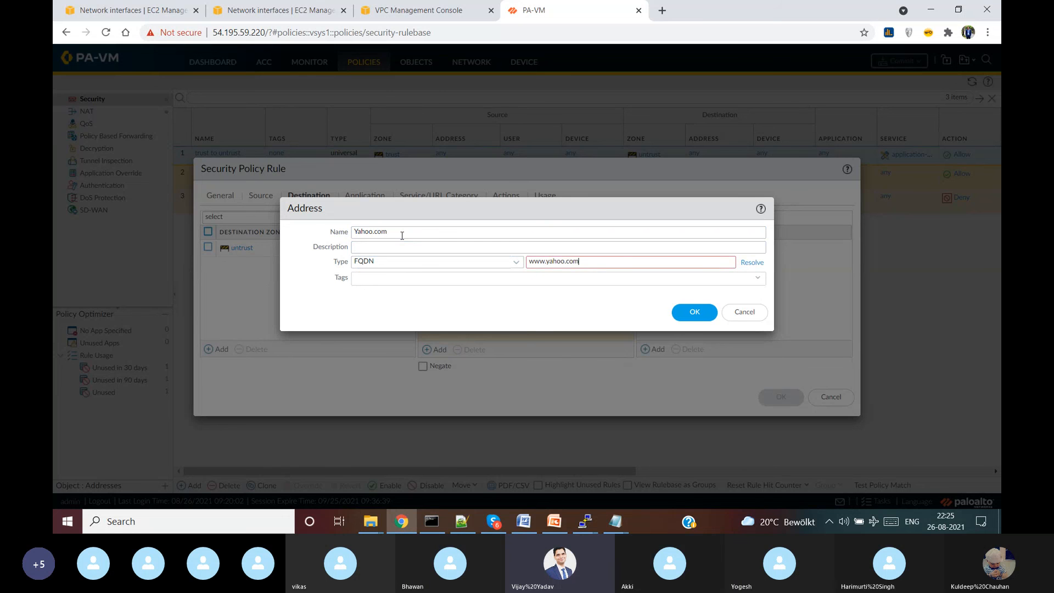
{"action": "type", "text": "yahoo.com"}
{"action": "left_click", "coordinate": [695, 314]}
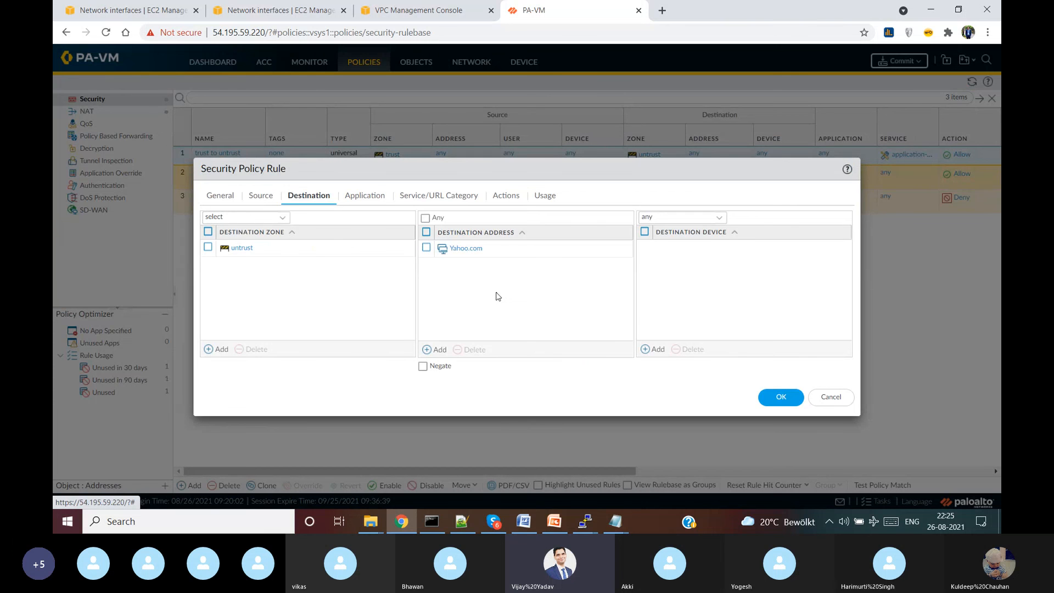
{"action": "left_click", "coordinate": [788, 403]}
{"action": "left_click", "coordinate": [904, 61]}
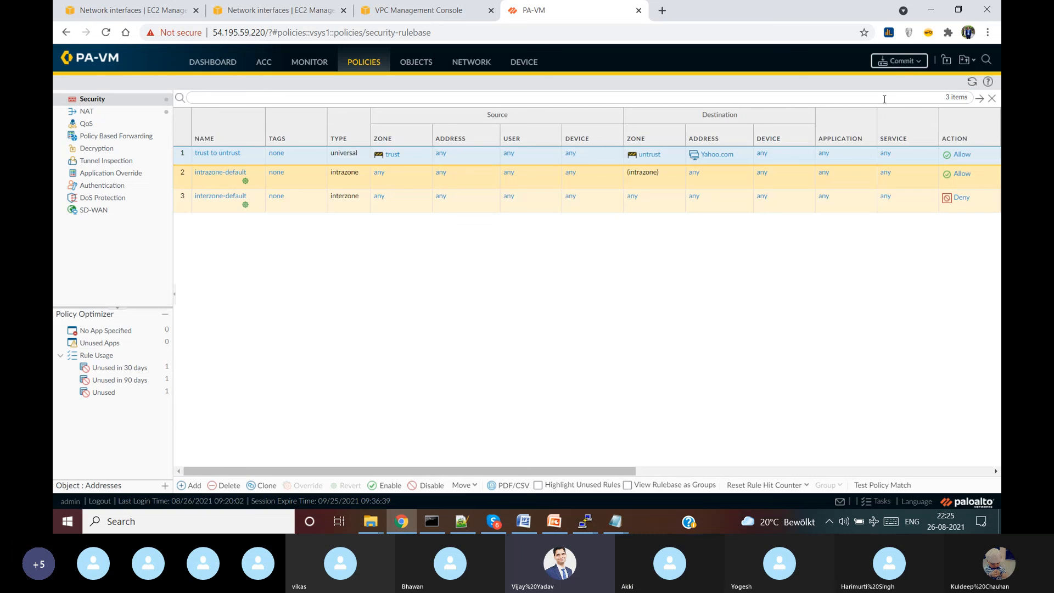
- Commit the configuration and close the status window after 'Configuration committed successfully'
{"action": "left_click", "coordinate": [637, 418]}
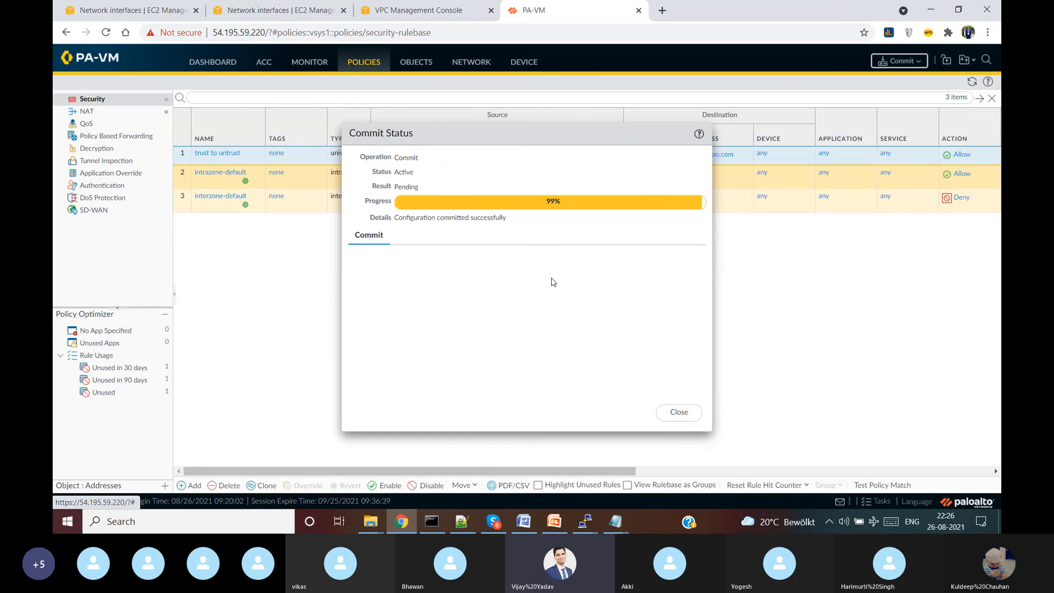
{"action": "left_click", "coordinate": [686, 416]}
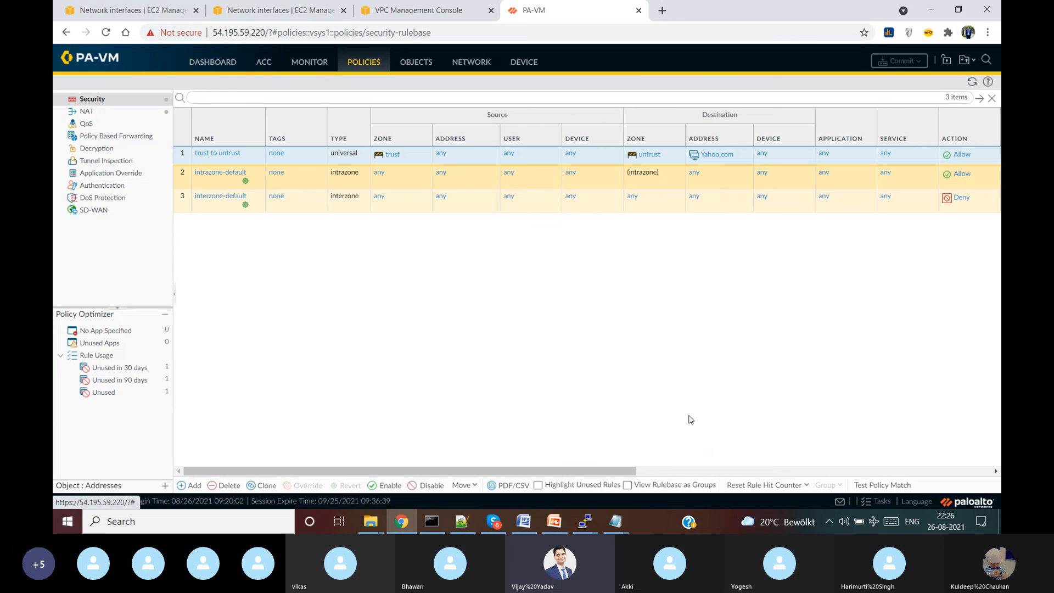
{"action": "mouse_move", "coordinate": [587, 525]}
{"action": "left_click", "coordinate": [780, 467]}
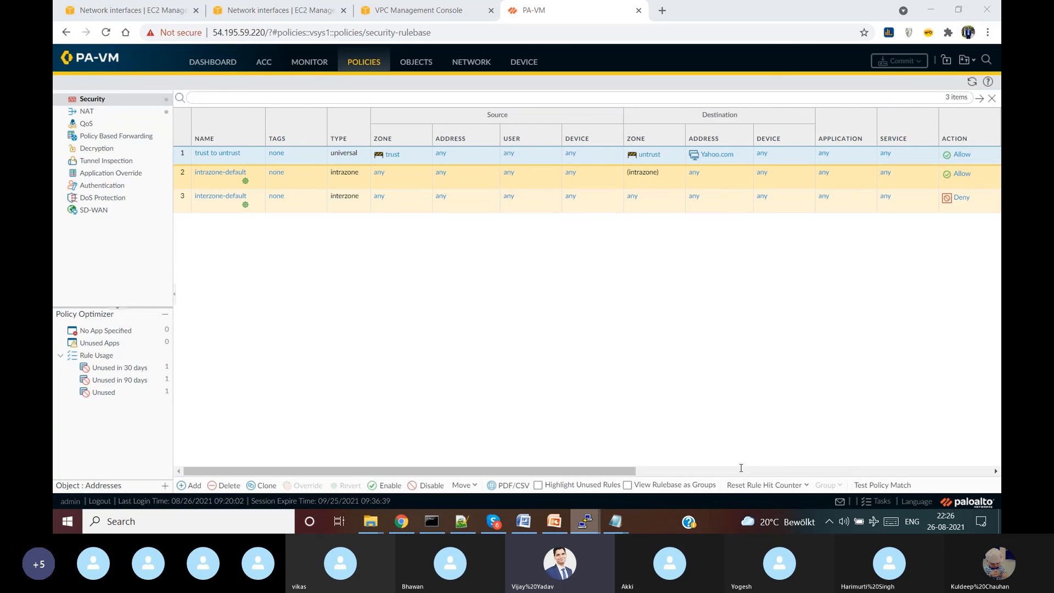
{"action": "key", "text": "Up"}
{"action": "key", "text": "Up"}
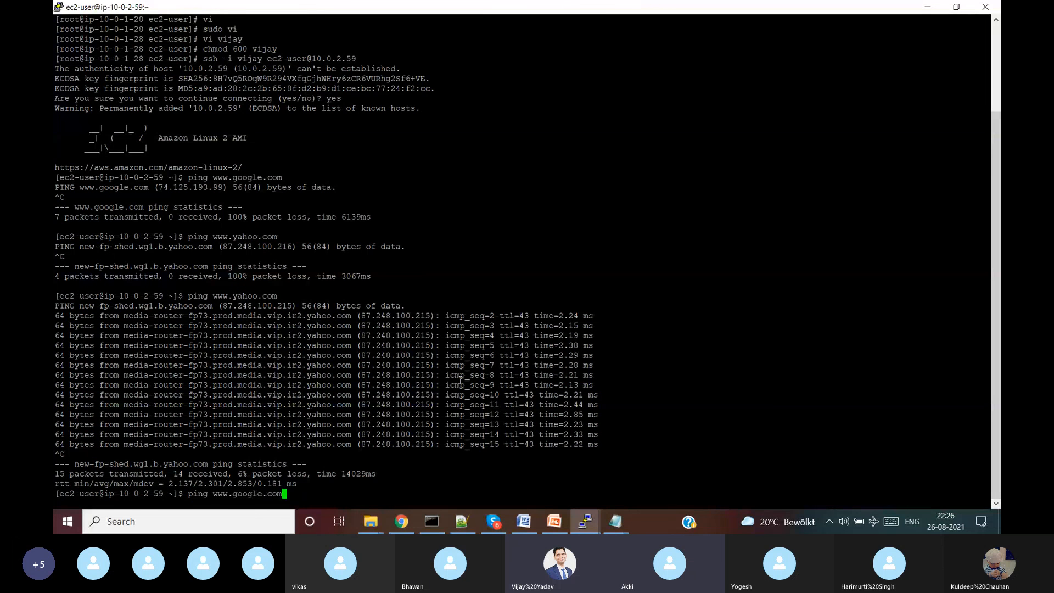
{"action": "key", "text": "Return"}
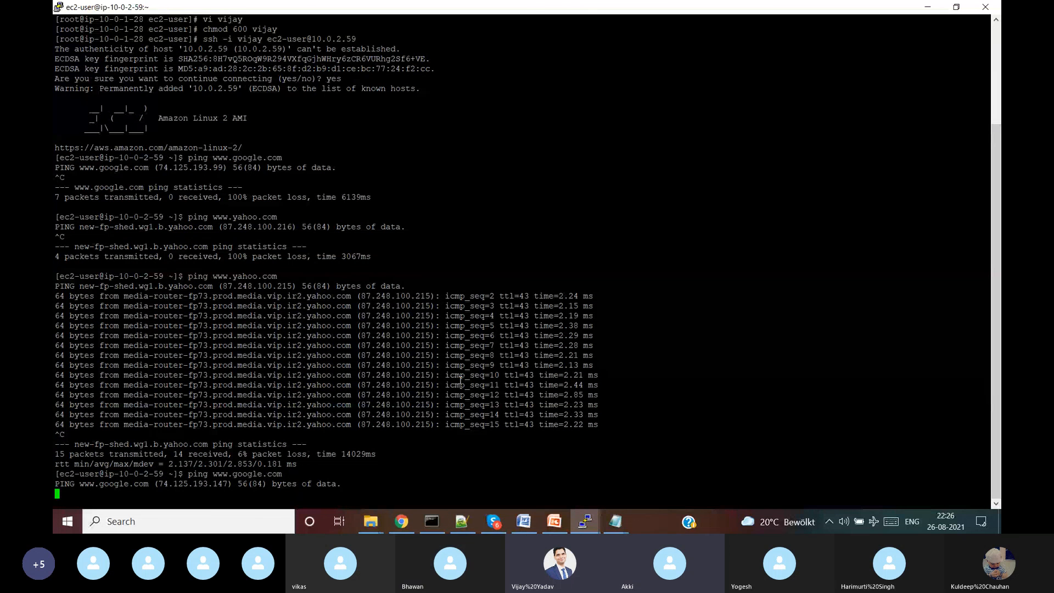
{"action": "key", "text": "ctrl+c"}
{"action": "key", "text": "Up"}
{"action": "key", "text": "Up"}
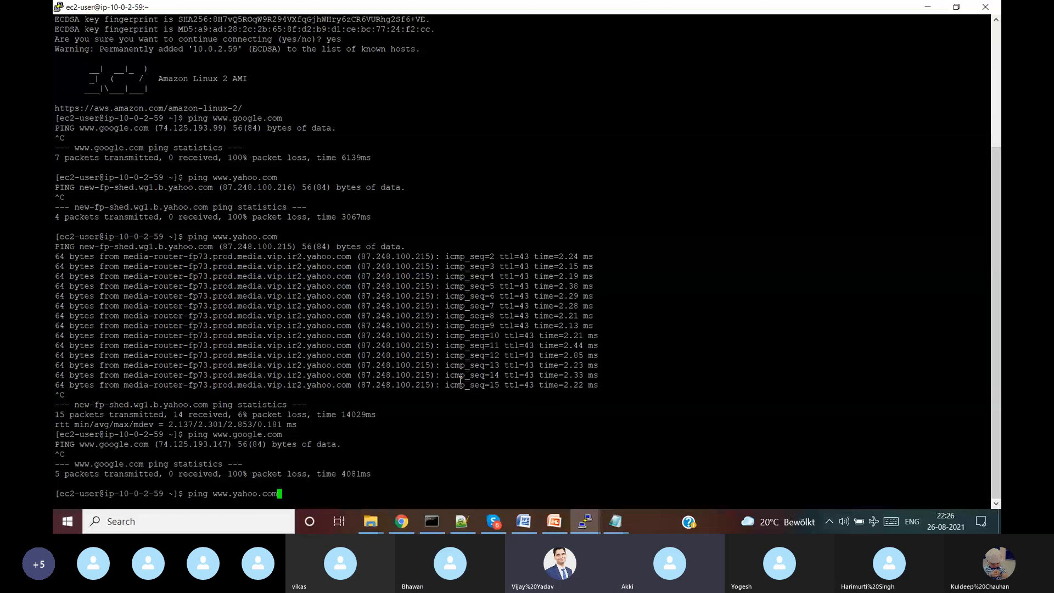
{"action": "key", "text": "Return"}
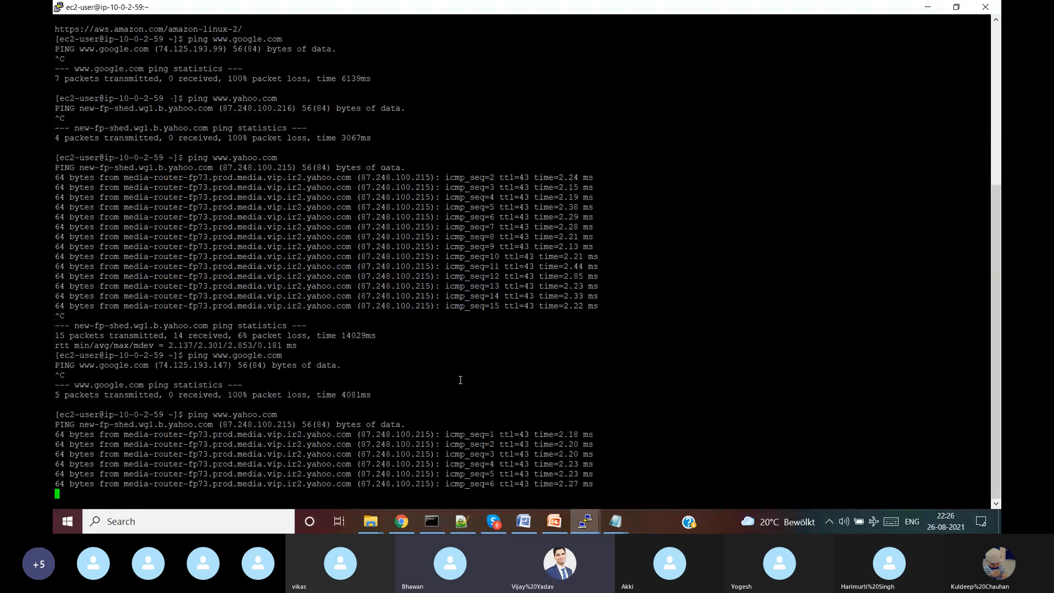
{"action": "key", "text": "ctrl+c"}
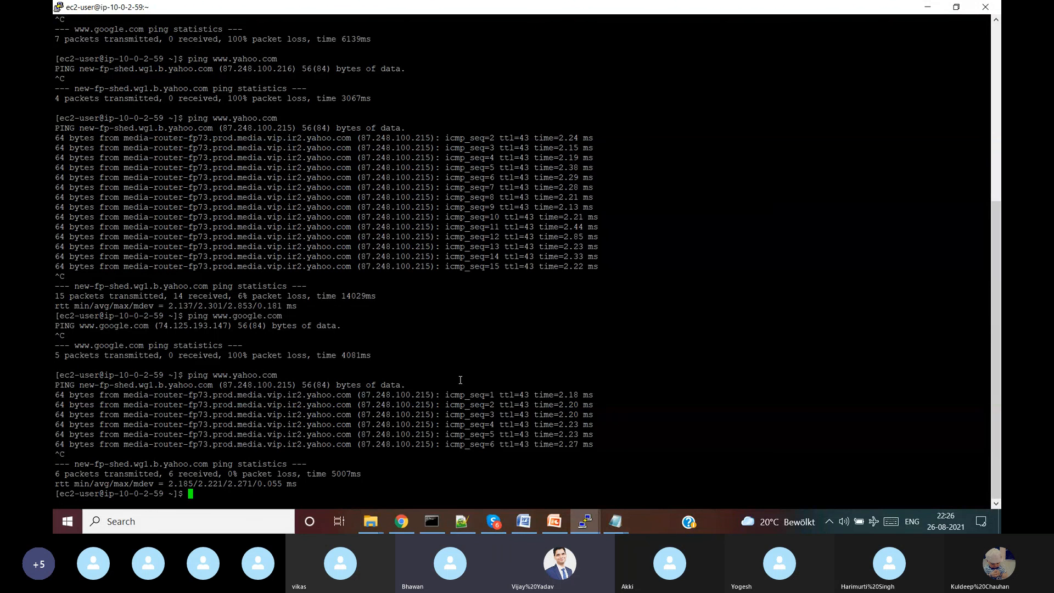
{"action": "left_click", "coordinate": [493, 521]}
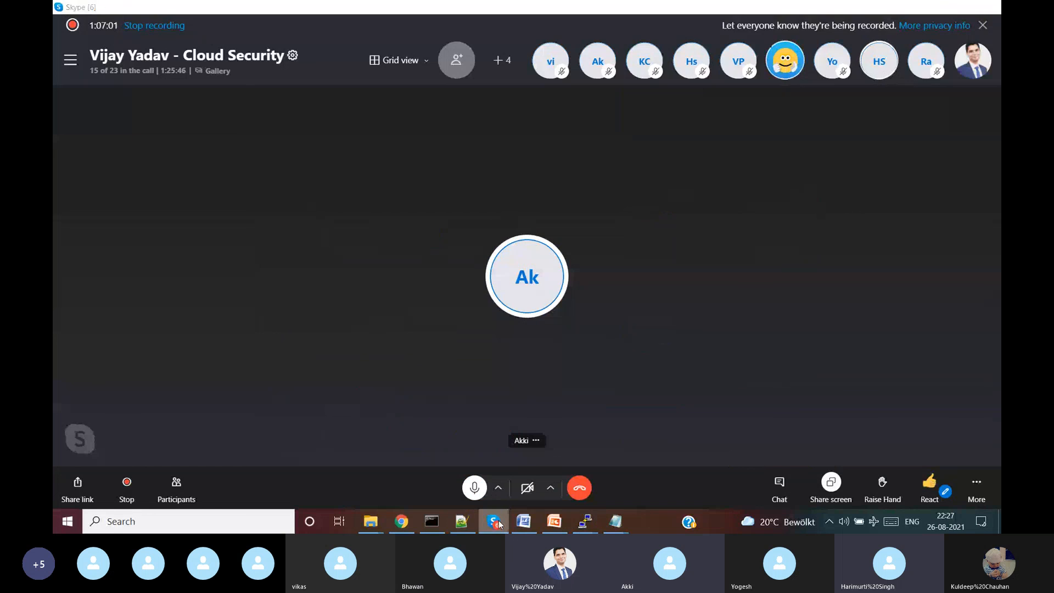
{"action": "key", "text": "alt+Tab"}
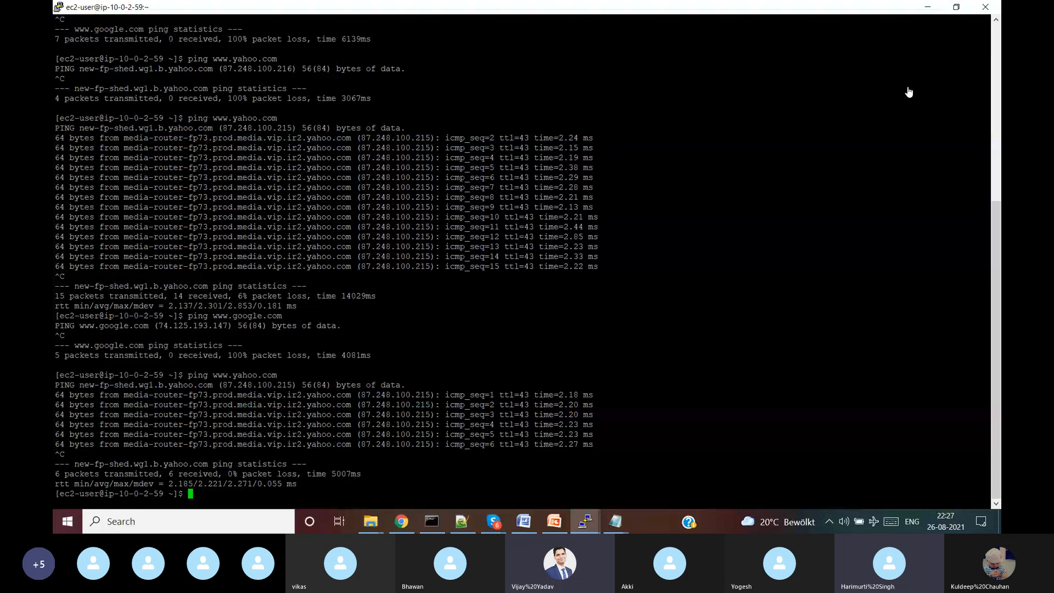
- Open the PA-VM NAT rules, scroll to Hit Count and refresh the table
{"action": "left_click", "coordinate": [401, 521]}
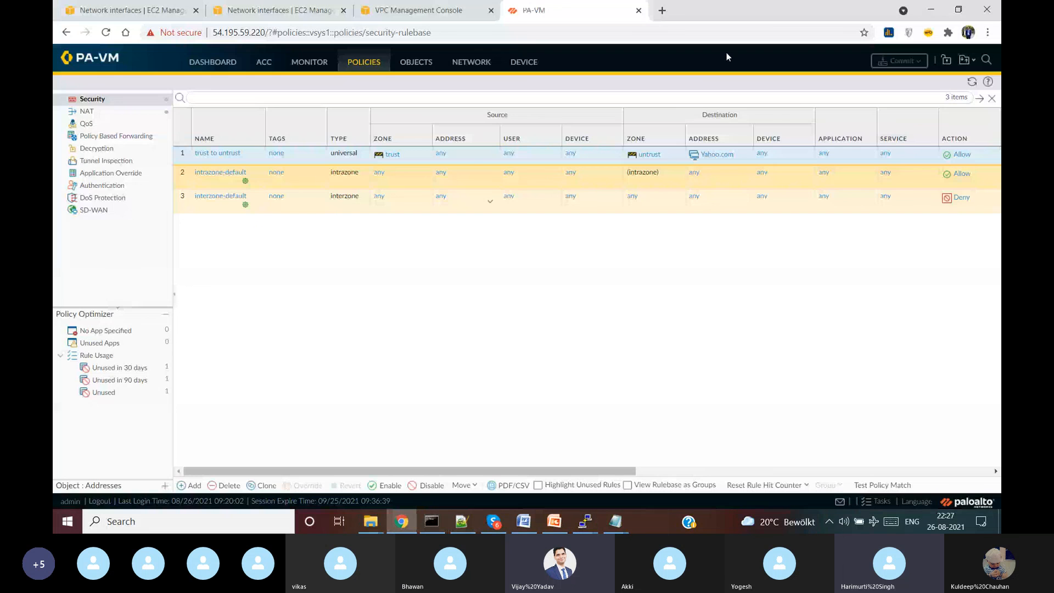
{"action": "left_click", "coordinate": [88, 113]}
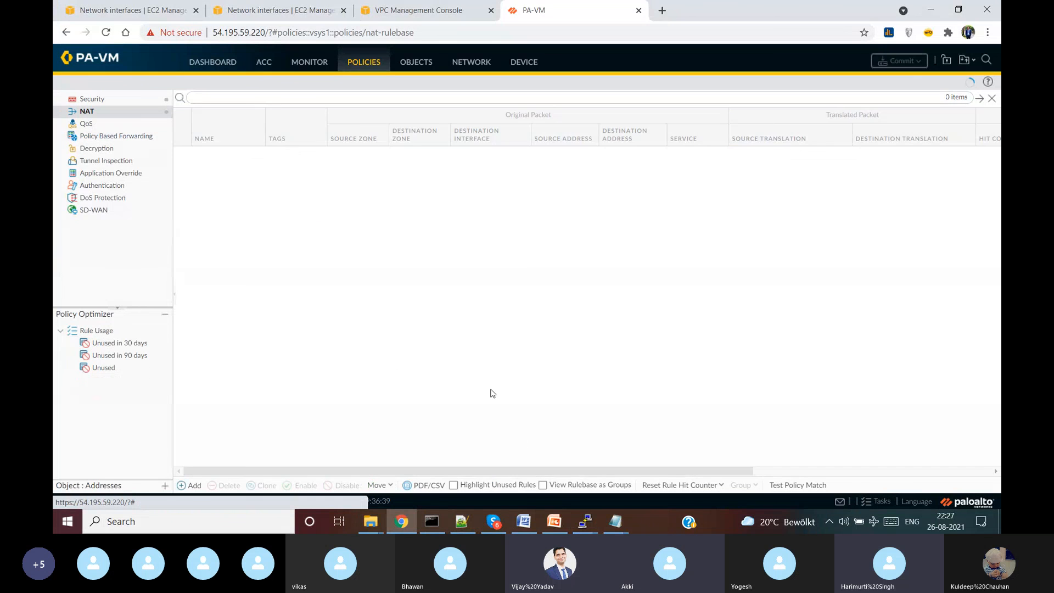
{"action": "left_click_drag", "start_coordinate": [527, 473], "coordinate": [691, 437]}
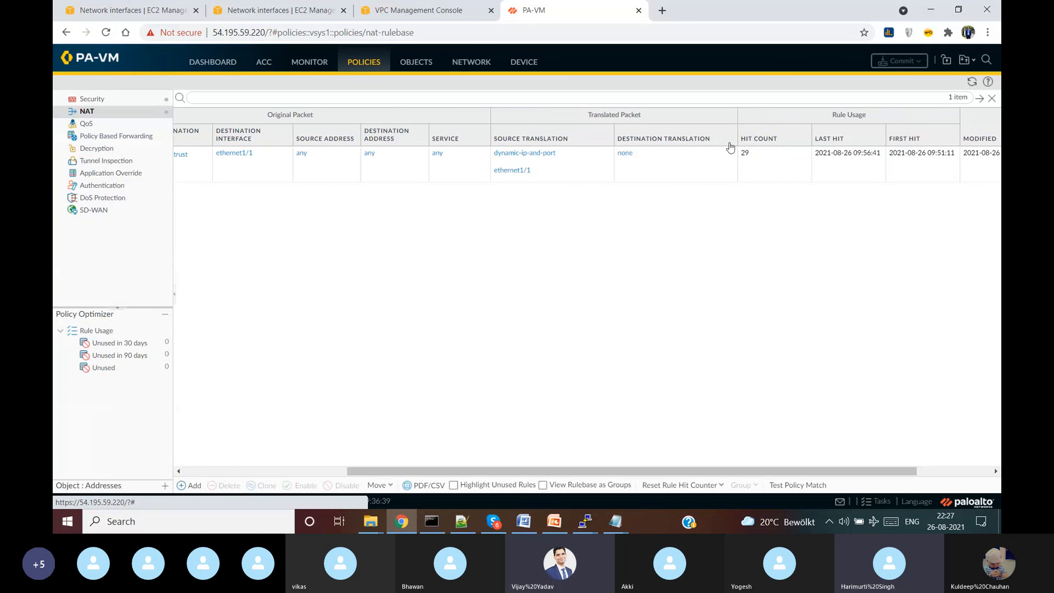
{"action": "left_click", "coordinate": [973, 82]}
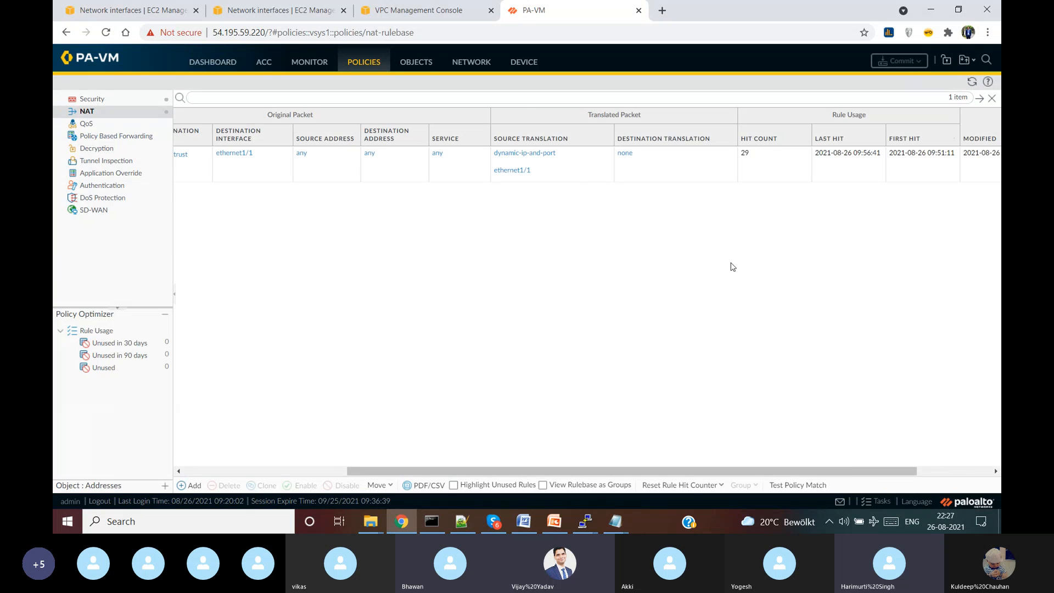
{"action": "mouse_move", "coordinate": [585, 522]}
{"action": "left_click", "coordinate": [713, 484]}
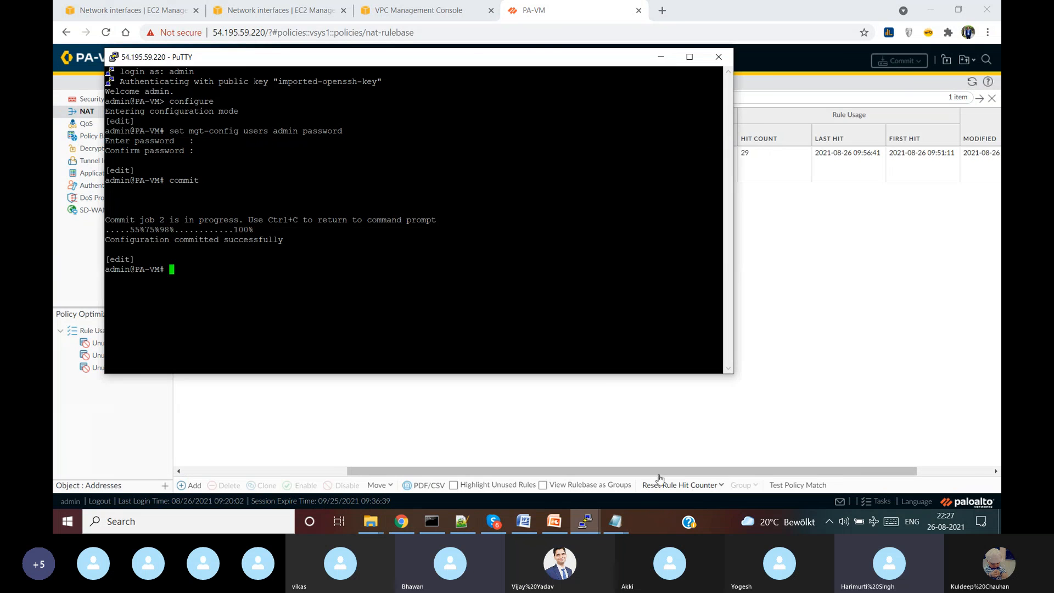
{"action": "left_click", "coordinate": [661, 57]}
{"action": "mouse_move", "coordinate": [585, 522]}
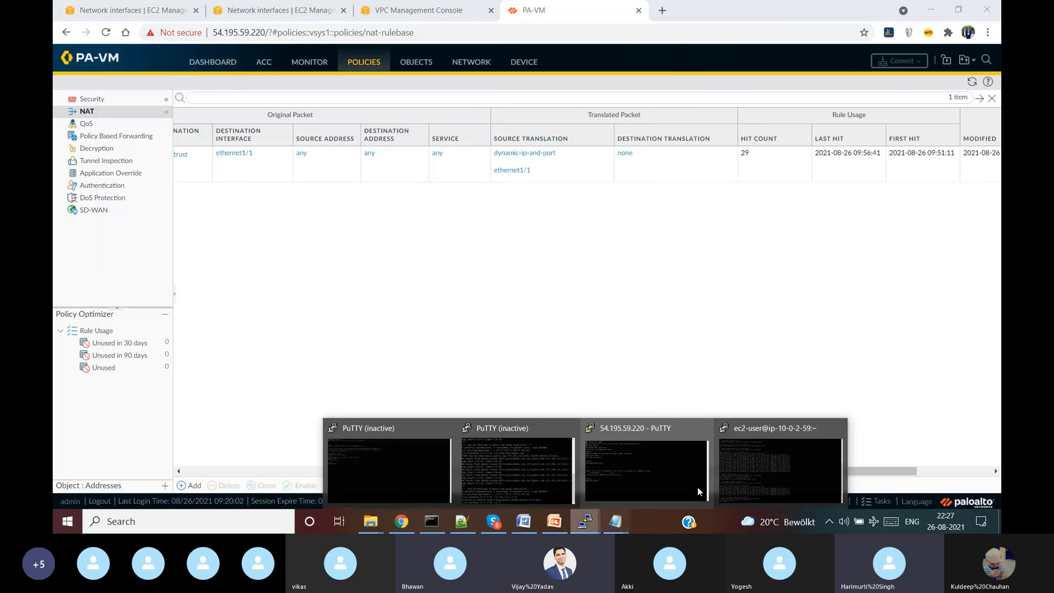
{"action": "left_click", "coordinate": [698, 486]}
{"action": "key", "text": "Up"}
{"action": "key", "text": "Up"}
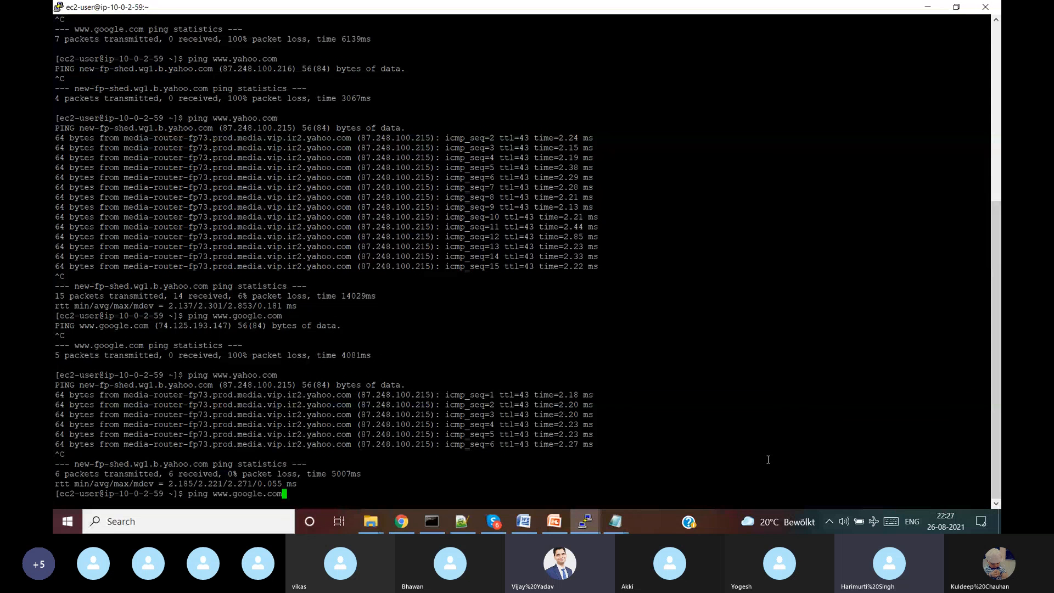
{"action": "key", "text": "Return"}
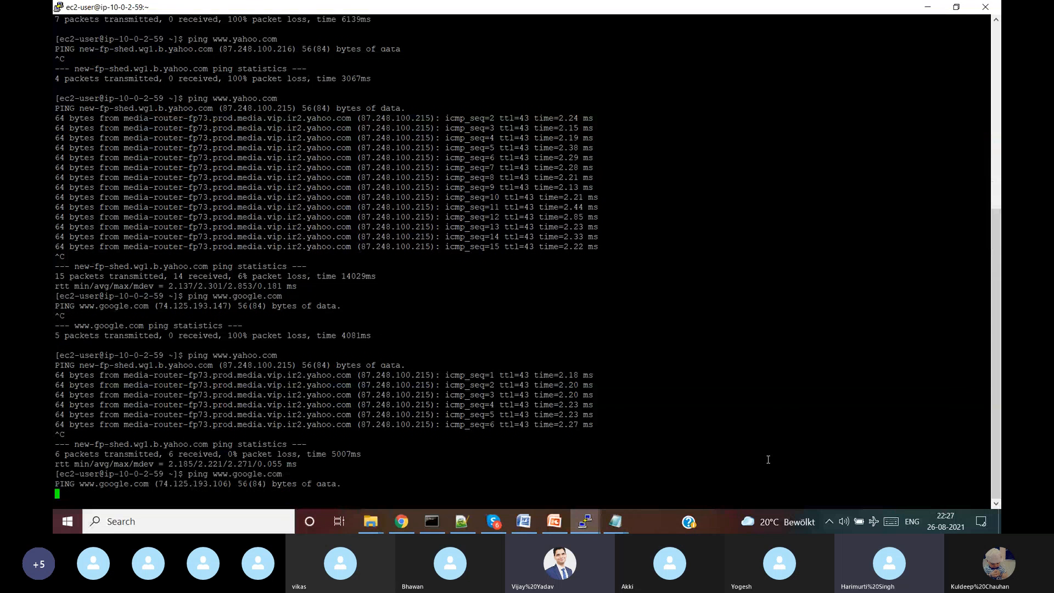
{"action": "key", "text": "ctrl+c"}
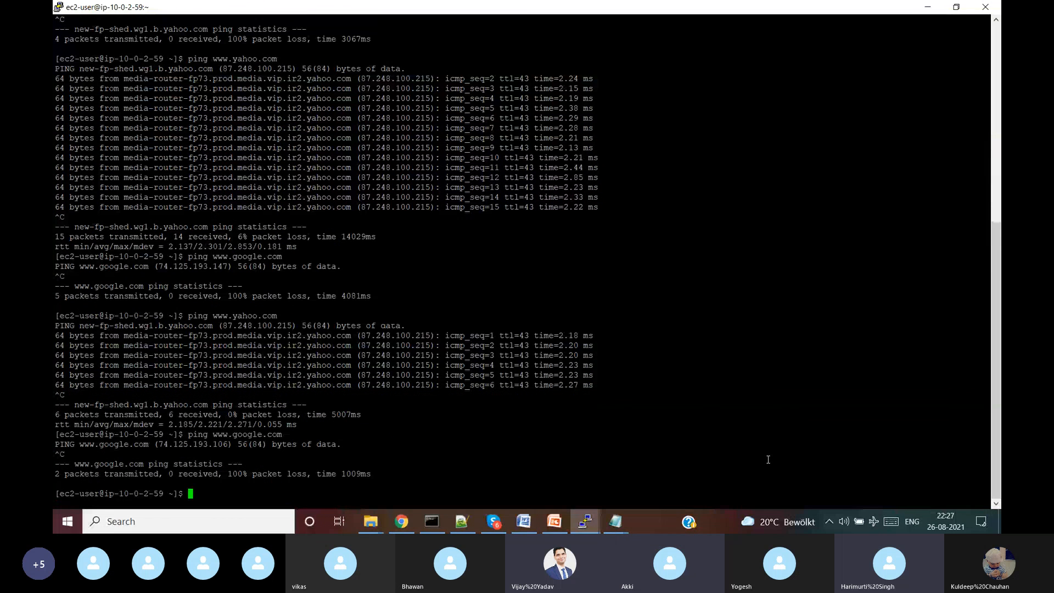
{"action": "left_click", "coordinate": [928, 8]}
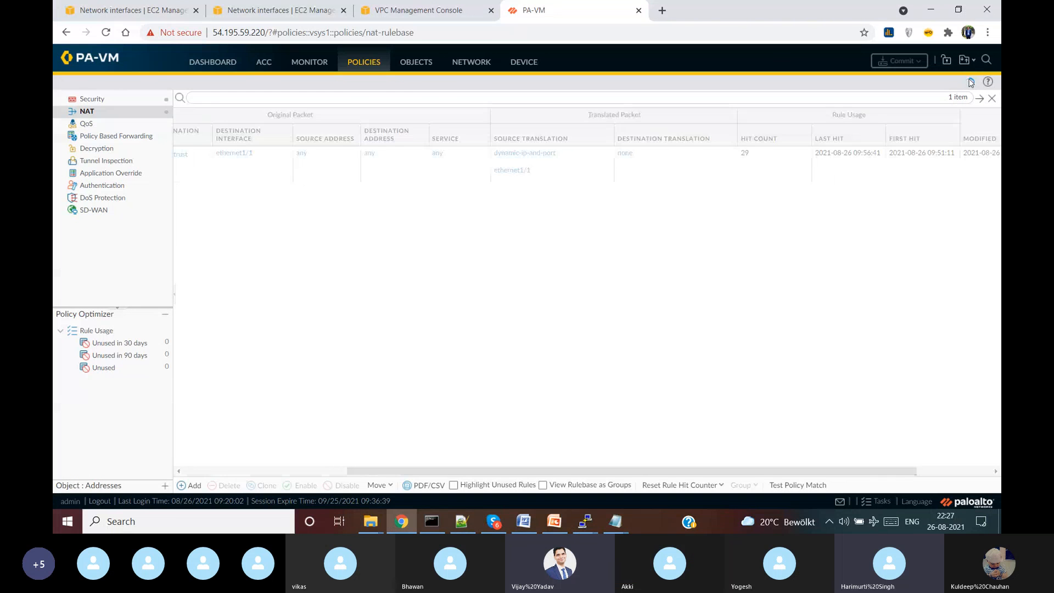
- Refresh the NAT hit counts, check the Security rules' Rule Usage column, then return to the Skype call
{"action": "left_click", "coordinate": [972, 82]}
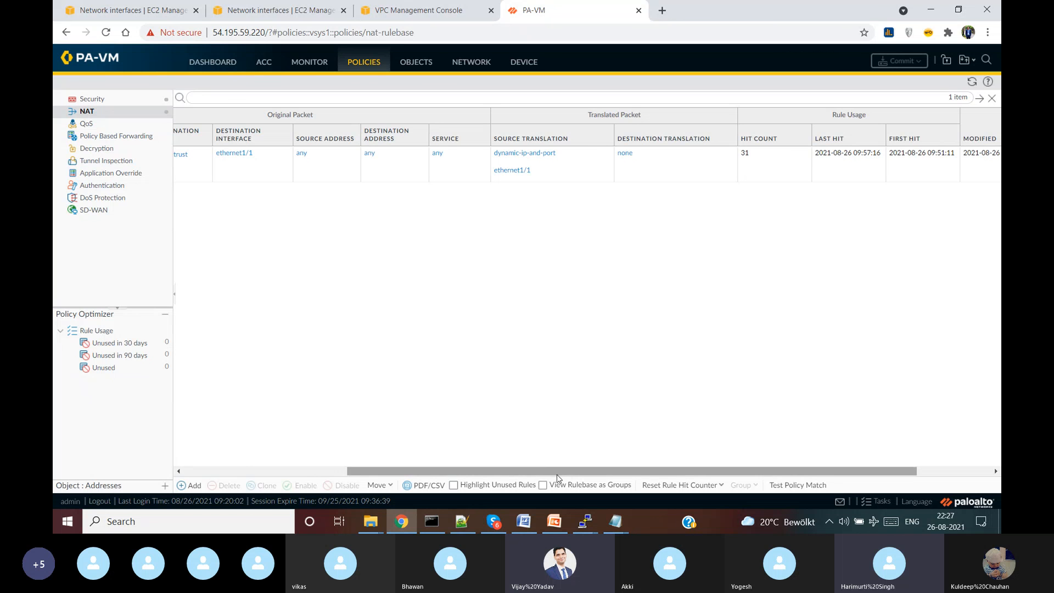
{"action": "left_click_drag", "start_coordinate": [555, 471], "coordinate": [121, 405]}
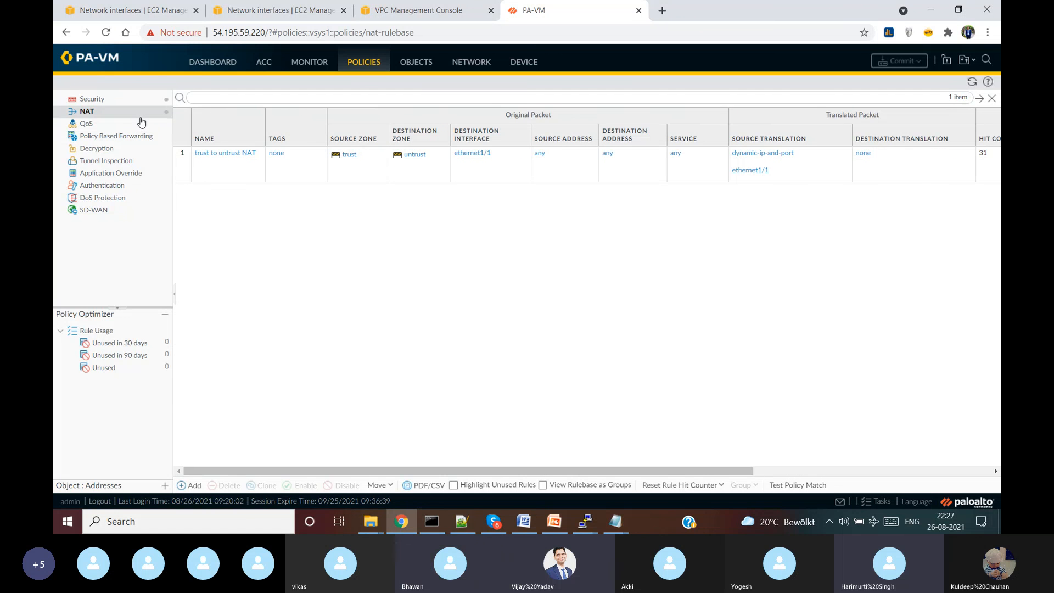
{"action": "left_click", "coordinate": [117, 102]}
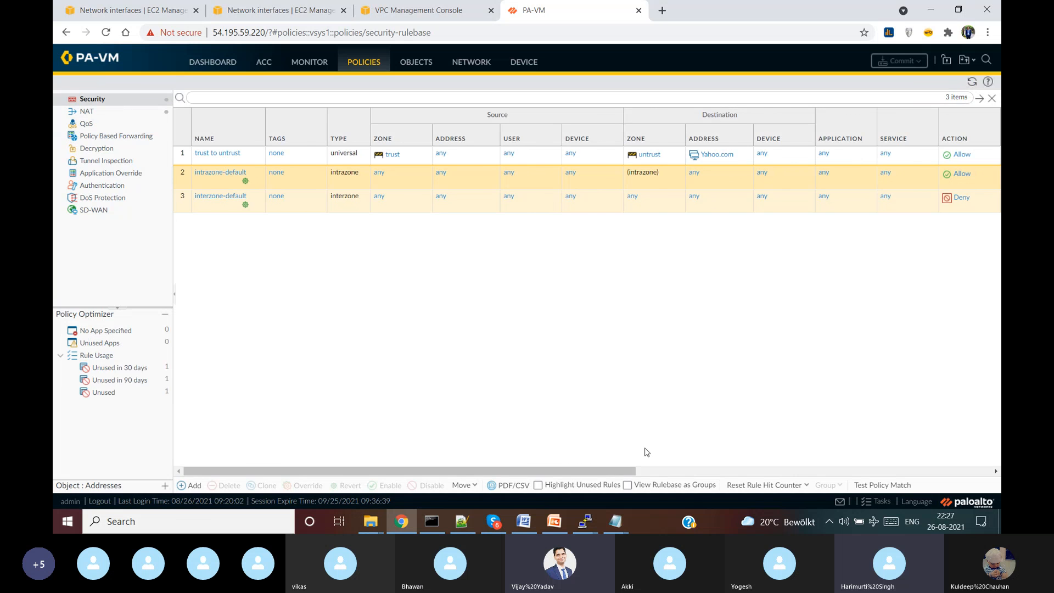
{"action": "left_click_drag", "start_coordinate": [645, 452], "coordinate": [892, 437]}
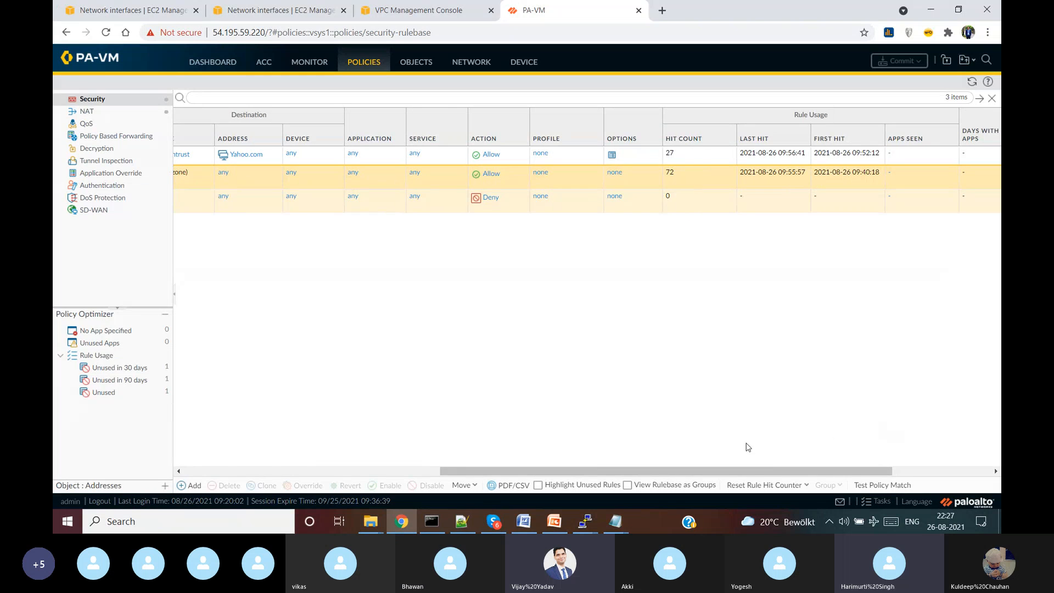
{"action": "left_click_drag", "start_coordinate": [744, 471], "coordinate": [515, 461]}
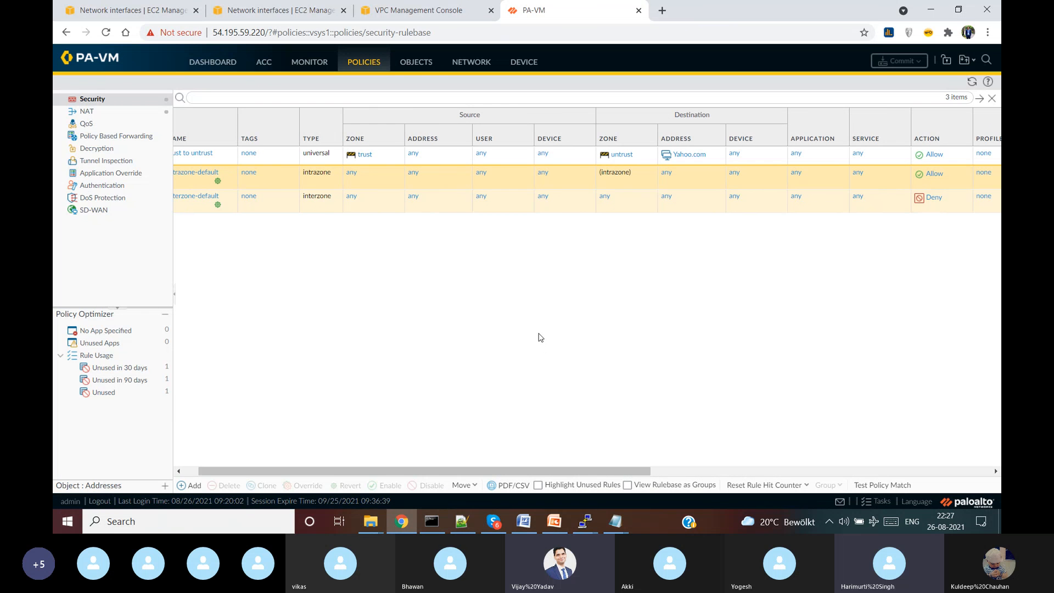
{"action": "left_click_drag", "start_coordinate": [514, 472], "coordinate": [394, 470]}
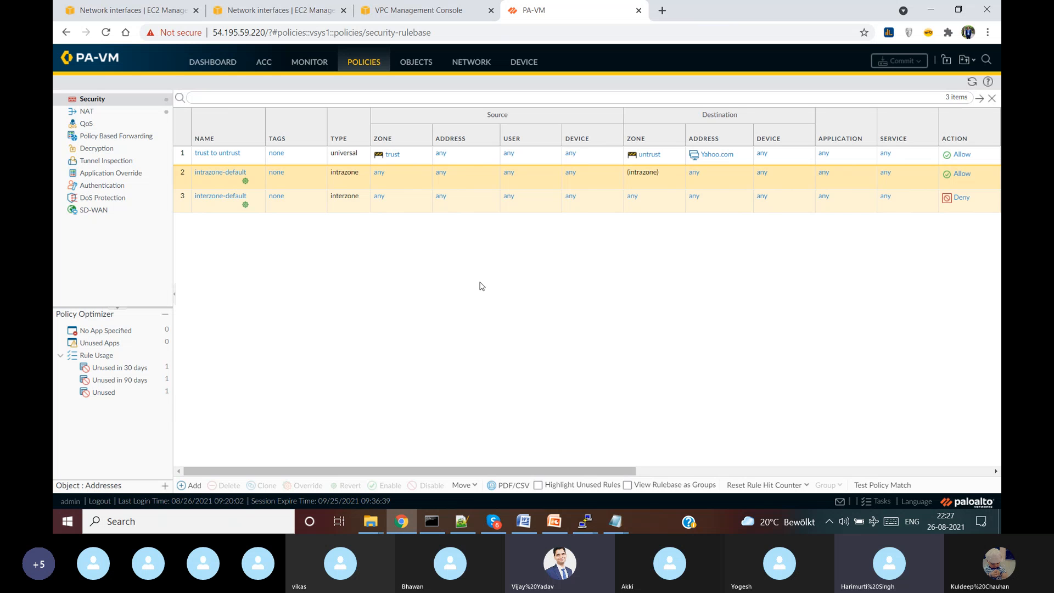
{"action": "left_click", "coordinate": [501, 522]}
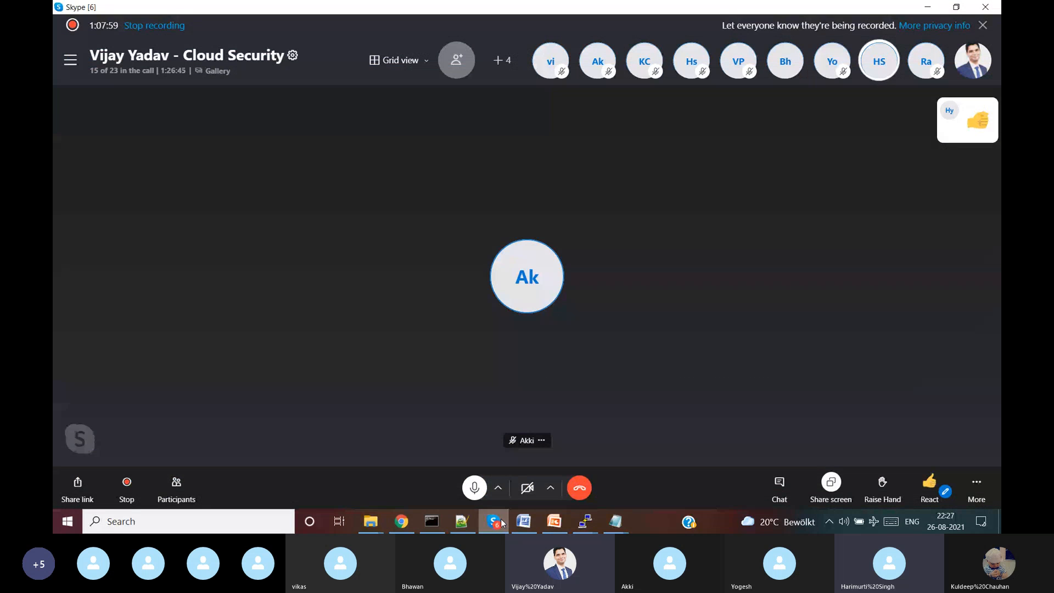